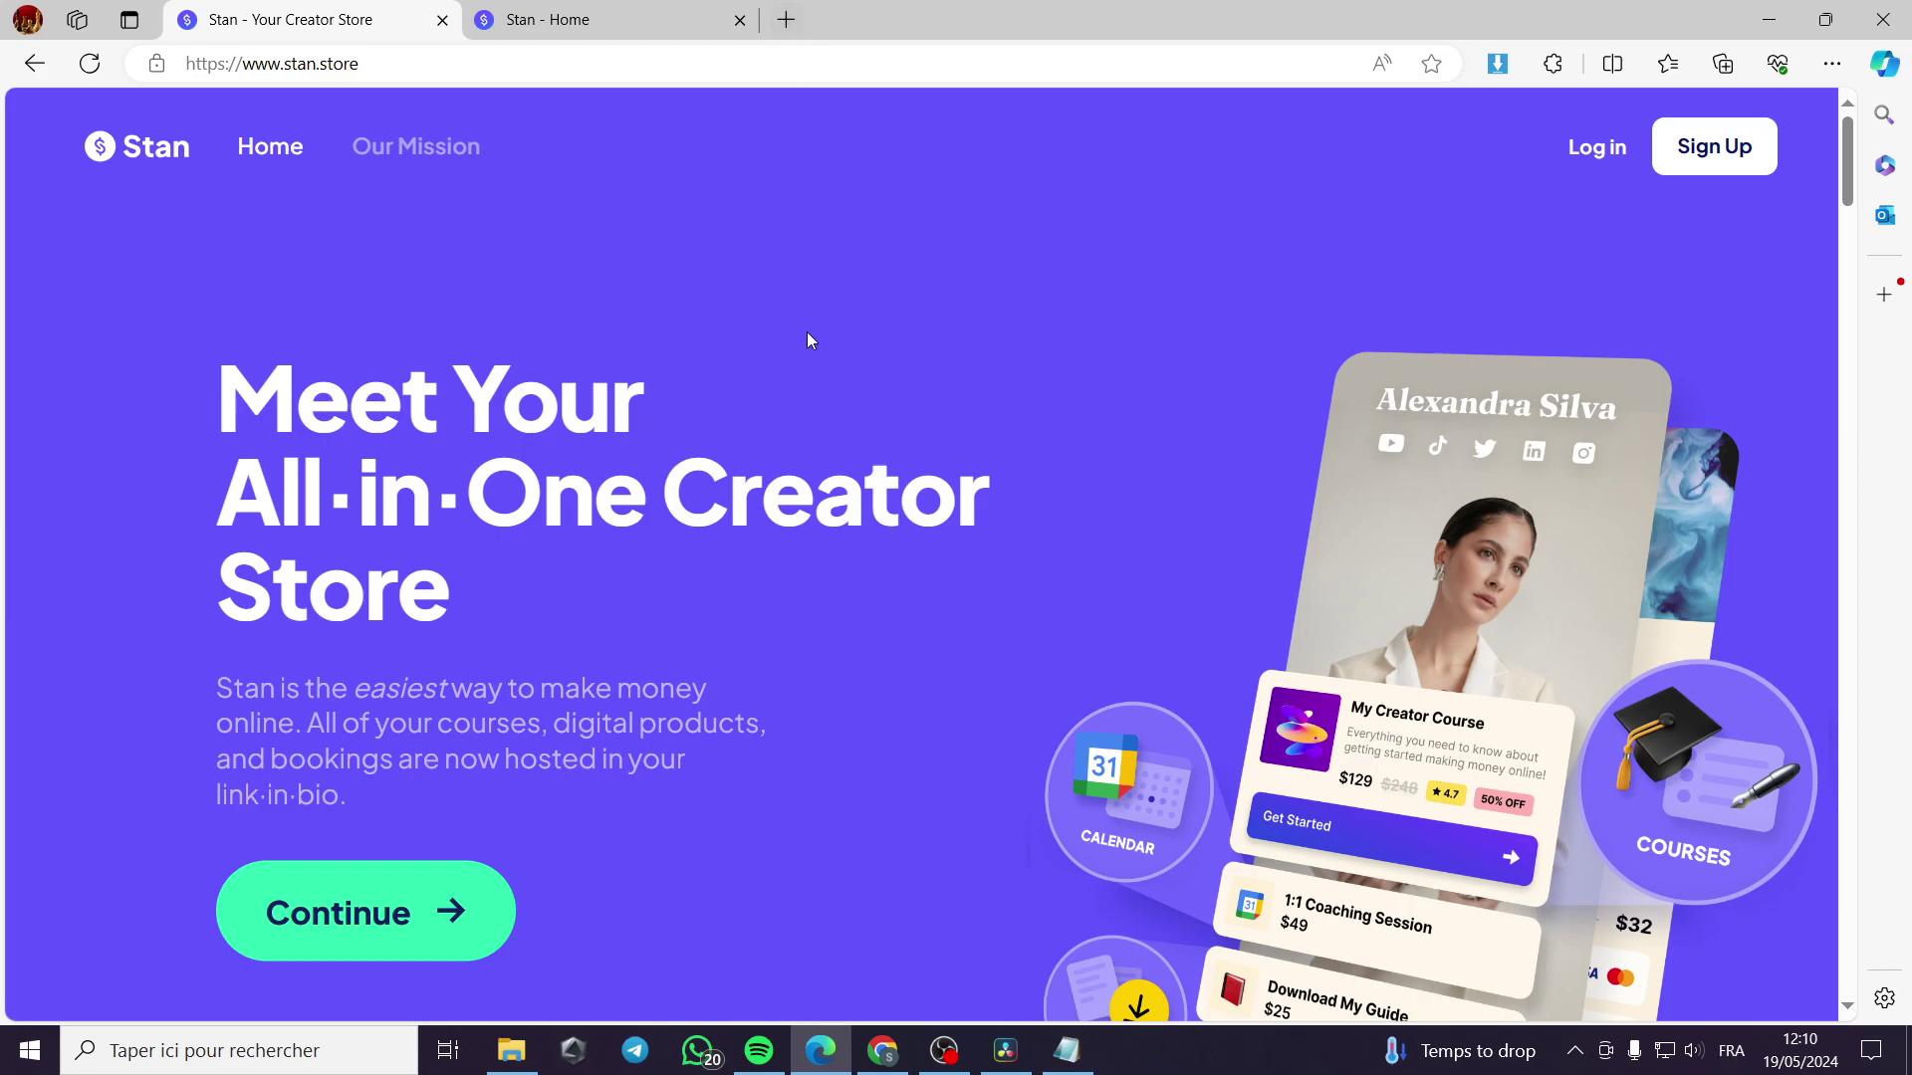
Examine the Stan homepage and its showcase of creator stores across different coaching niches.
{"action": "scroll", "coordinate": [886, 513], "scroll_direction": "down", "scroll_amount": 10}
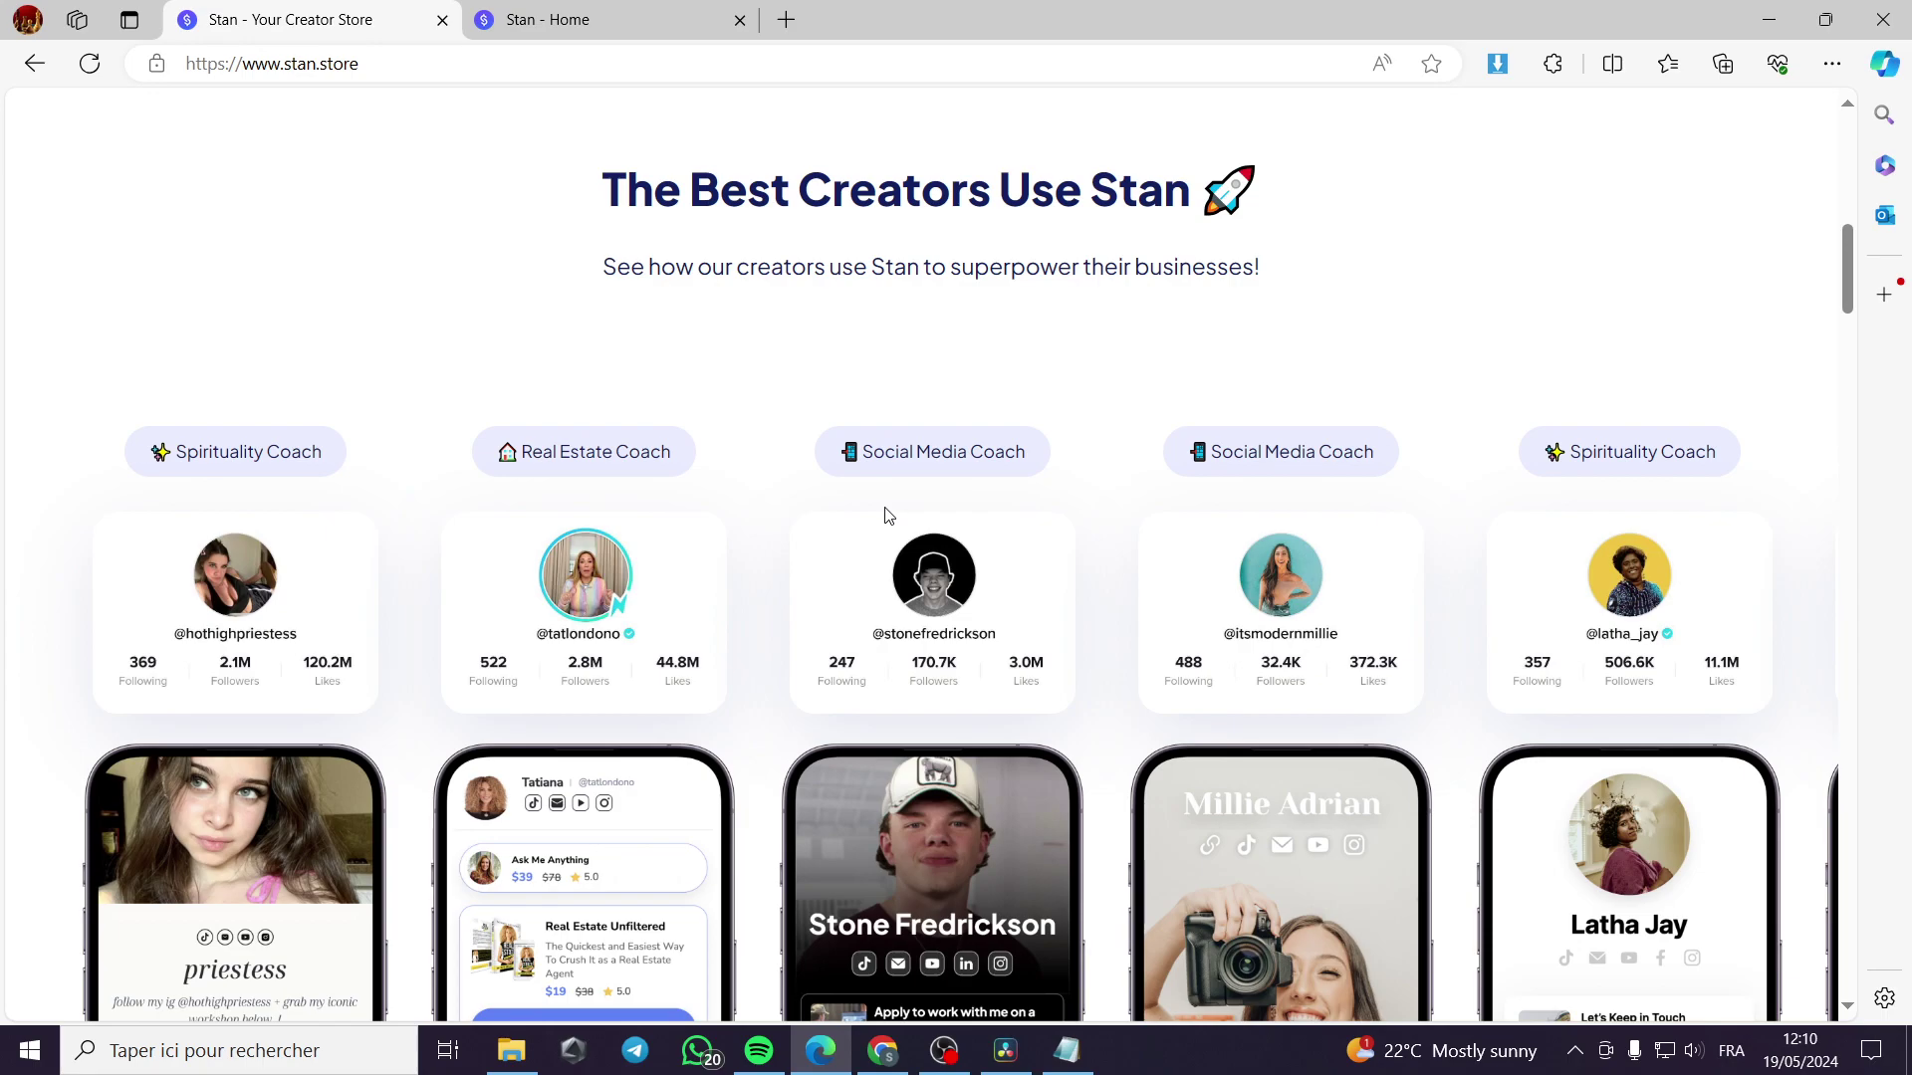
{"action": "scroll", "coordinate": [886, 515], "scroll_direction": "down", "scroll_amount": 3}
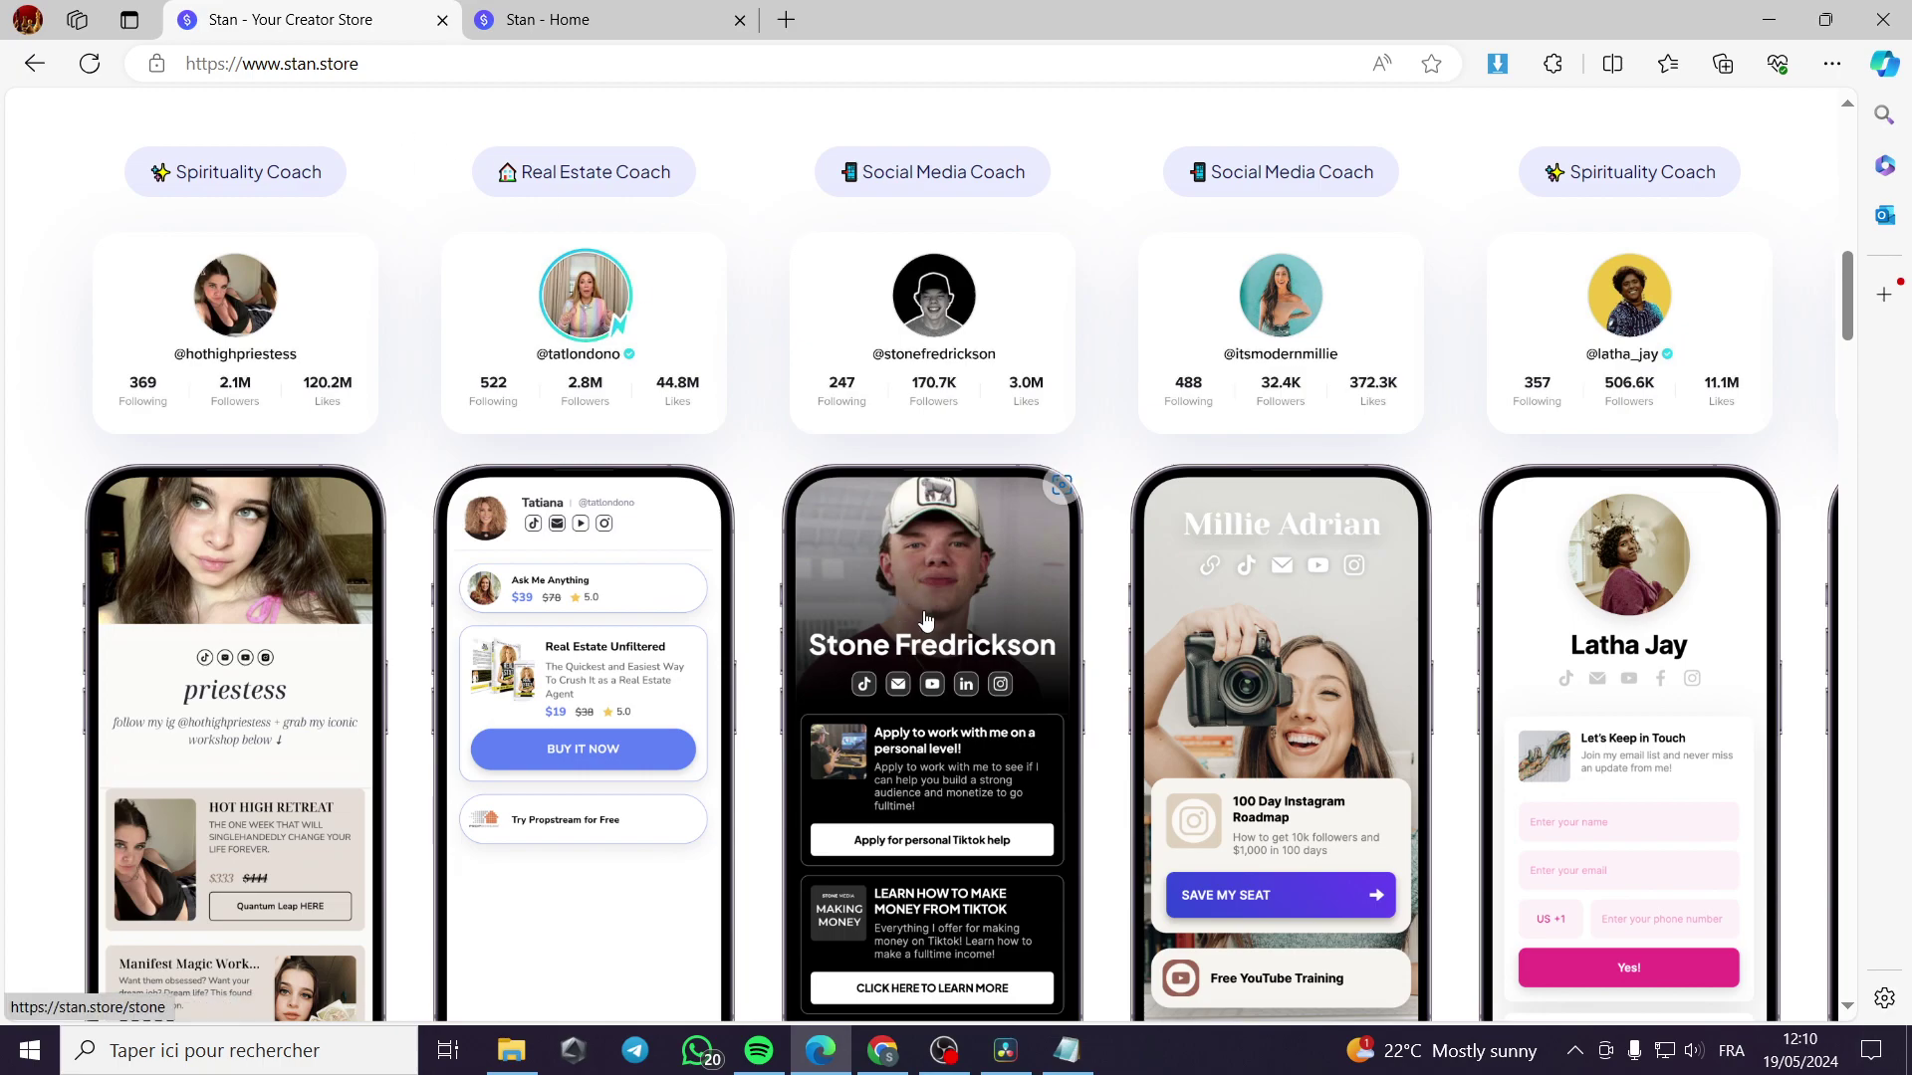
{"action": "scroll", "coordinate": [781, 677], "scroll_direction": "down", "scroll_amount": 2}
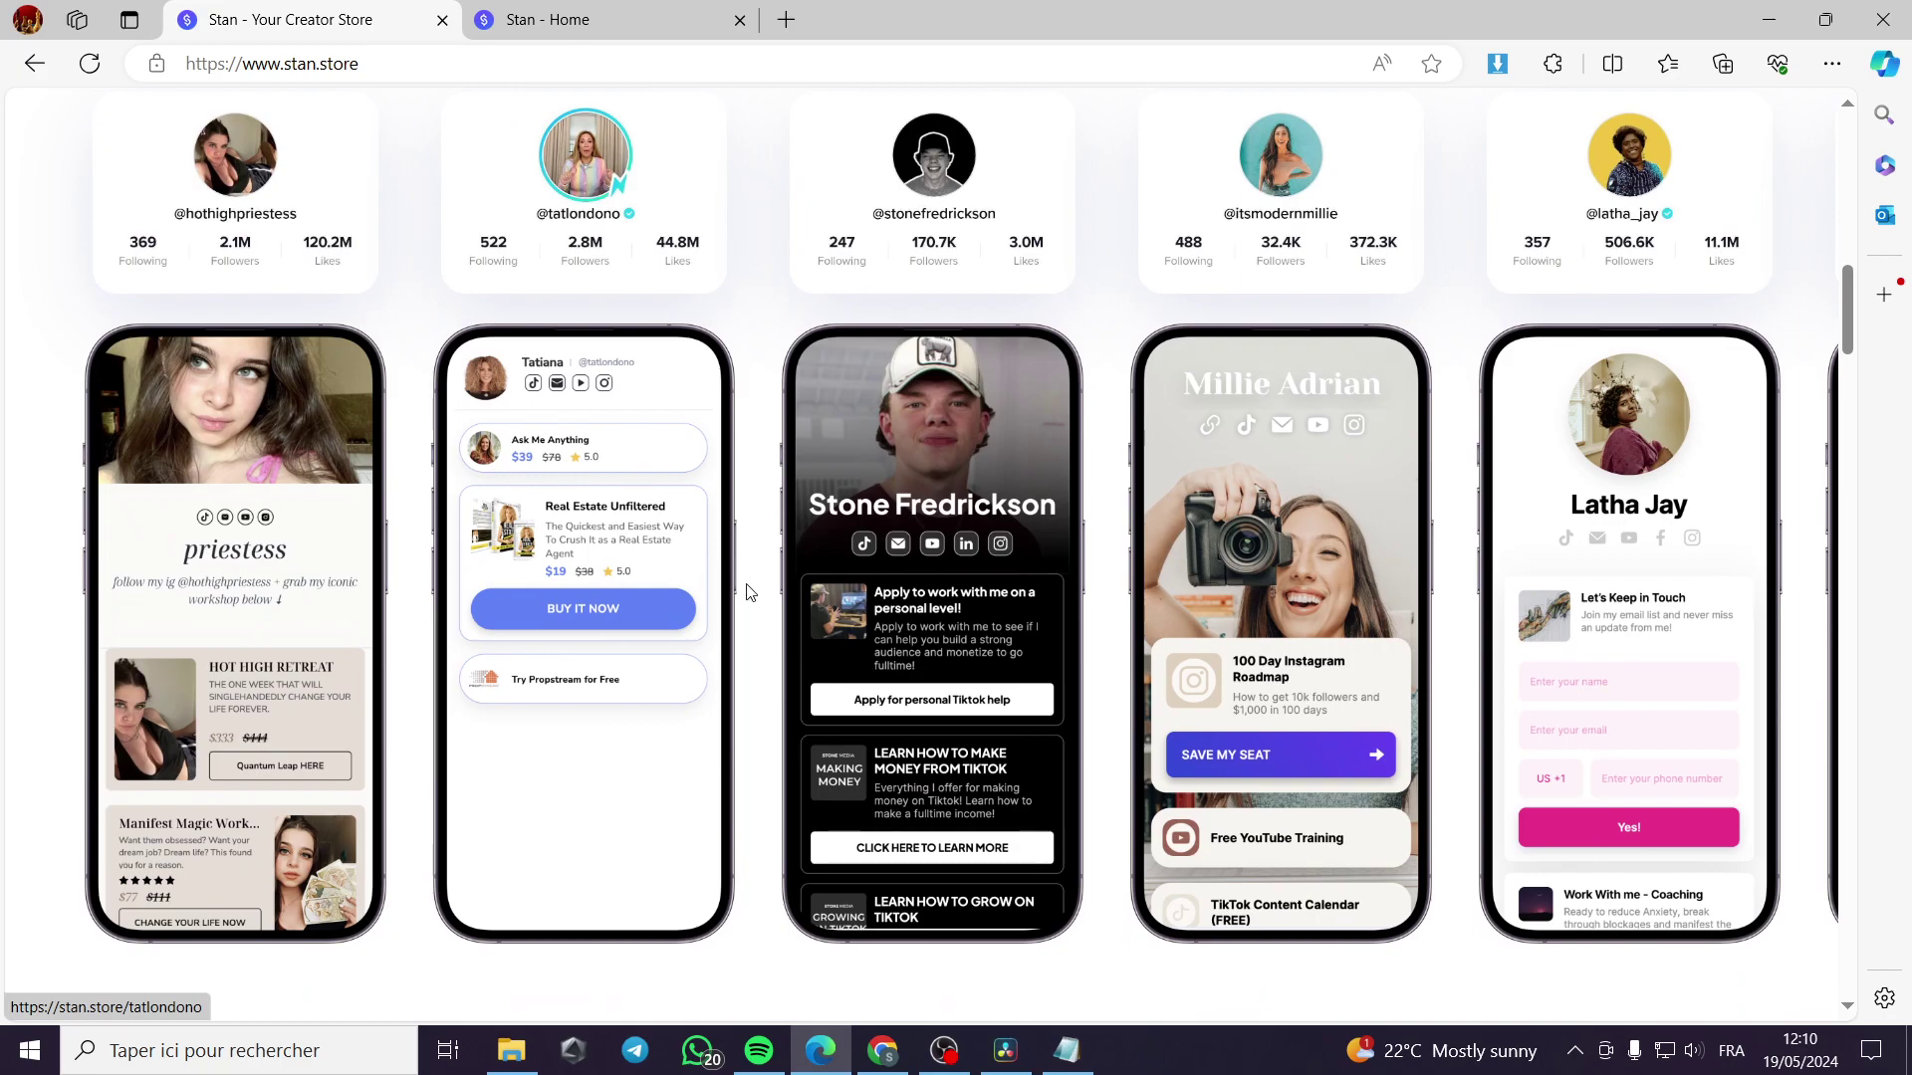
{"action": "scroll", "coordinate": [749, 592], "scroll_direction": "up", "scroll_amount": 2}
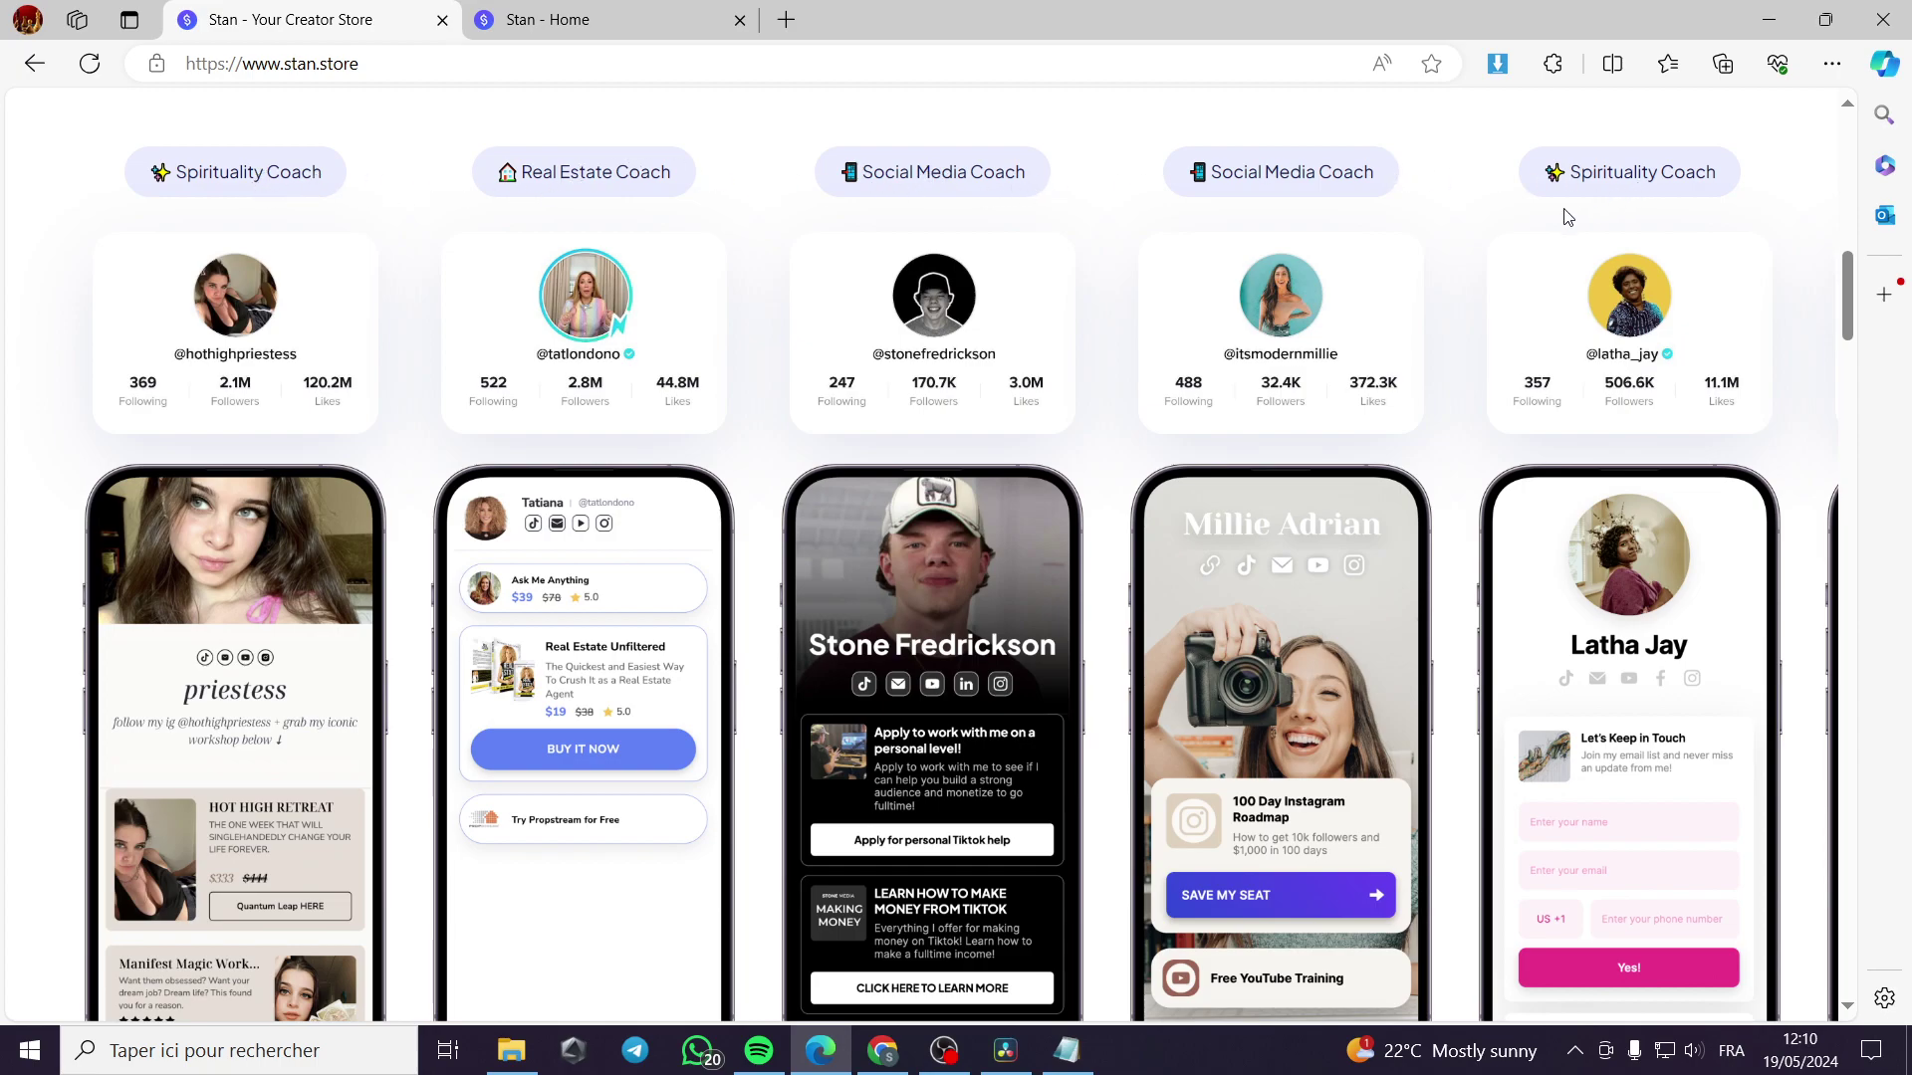
{"action": "scroll", "coordinate": [1120, 409], "scroll_direction": "down", "scroll_amount": 3}
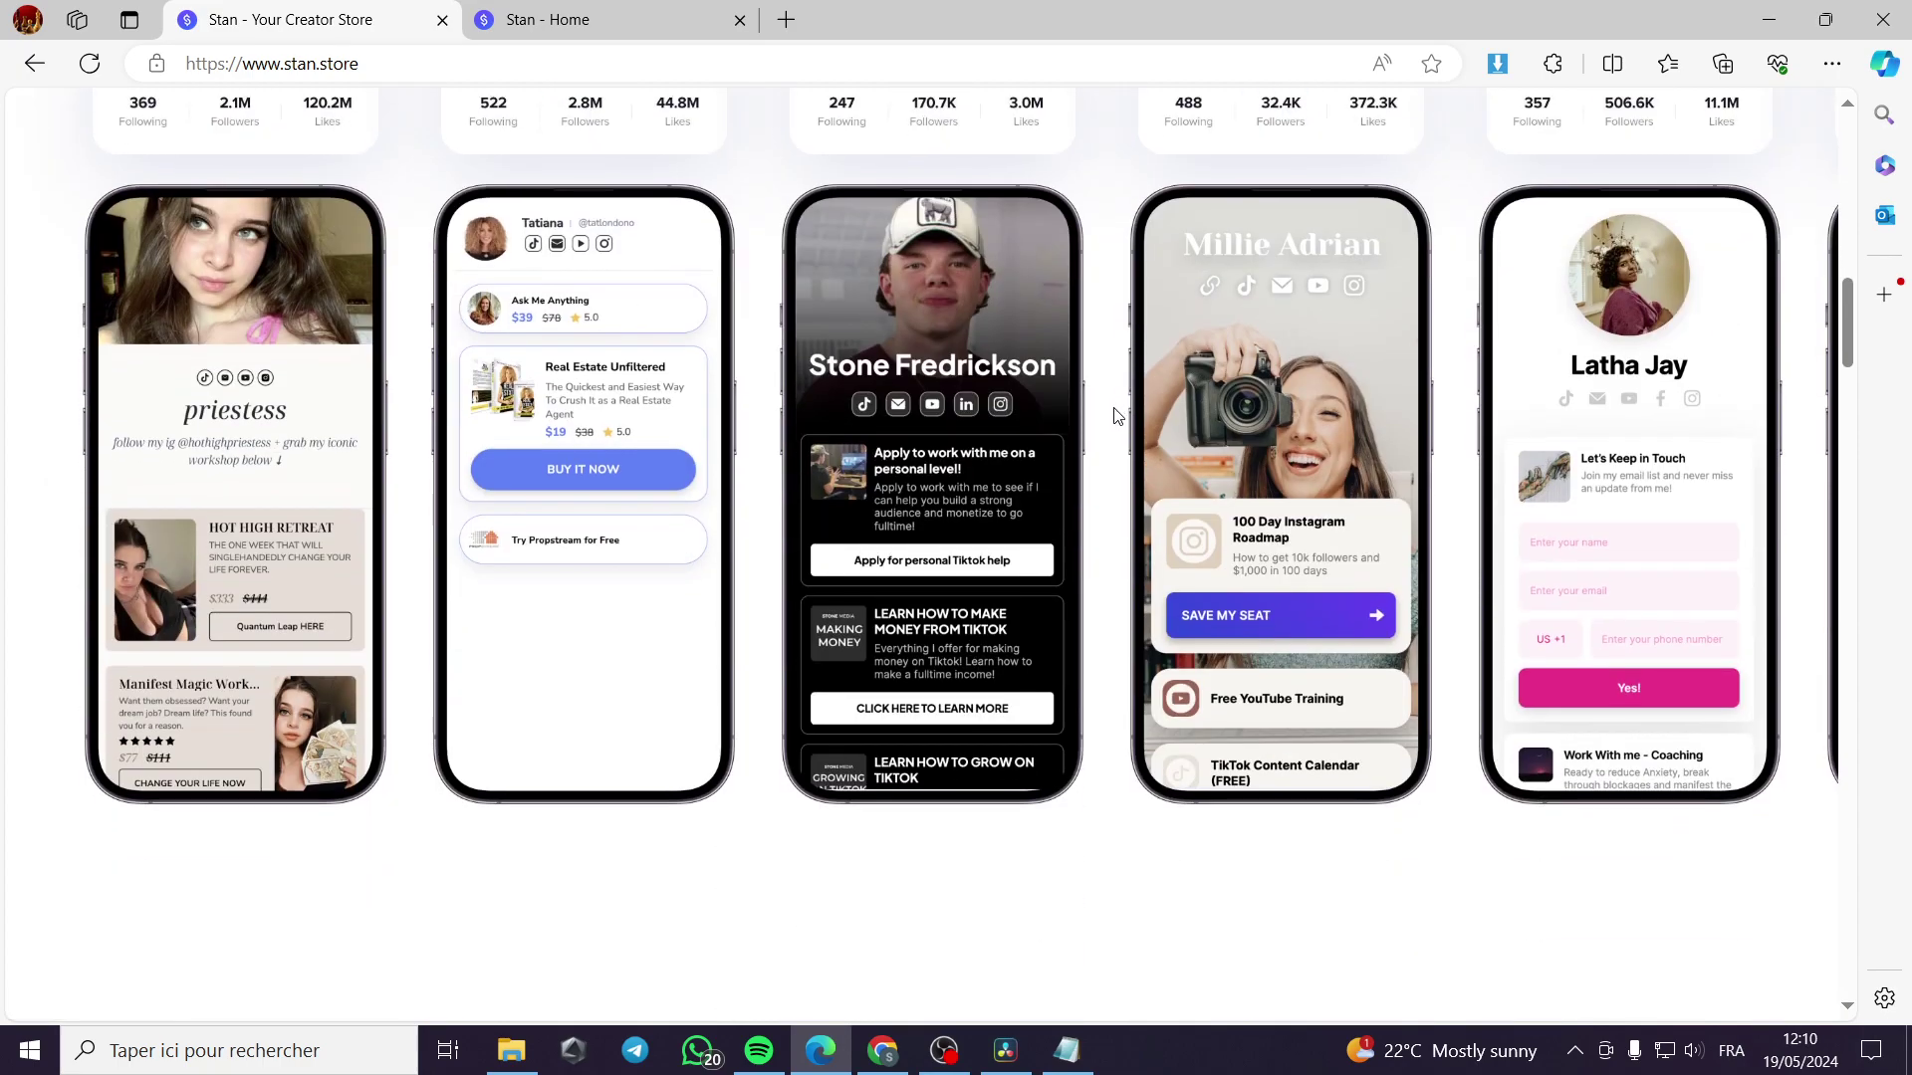
{"action": "scroll", "coordinate": [912, 503], "scroll_direction": "up", "scroll_amount": 3}
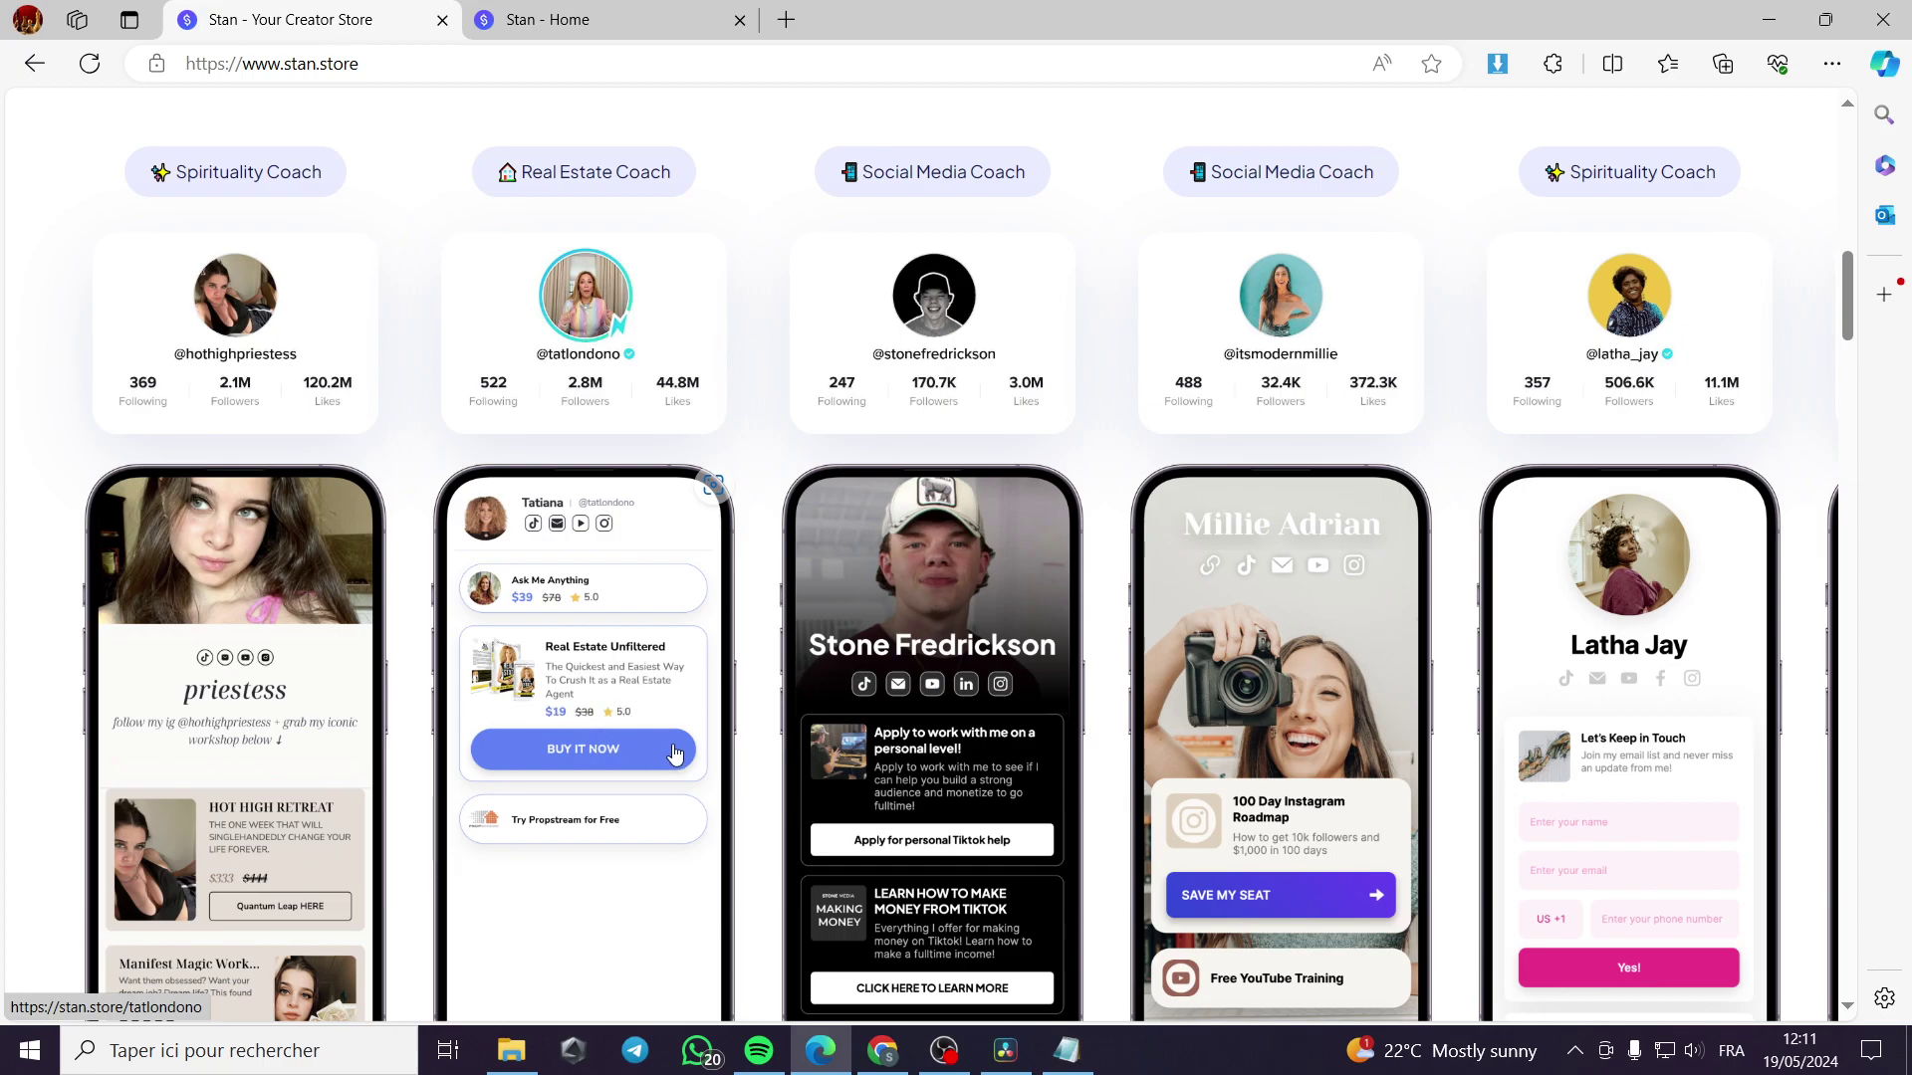
{"action": "scroll", "coordinate": [663, 754], "scroll_direction": "up", "scroll_amount": 10}
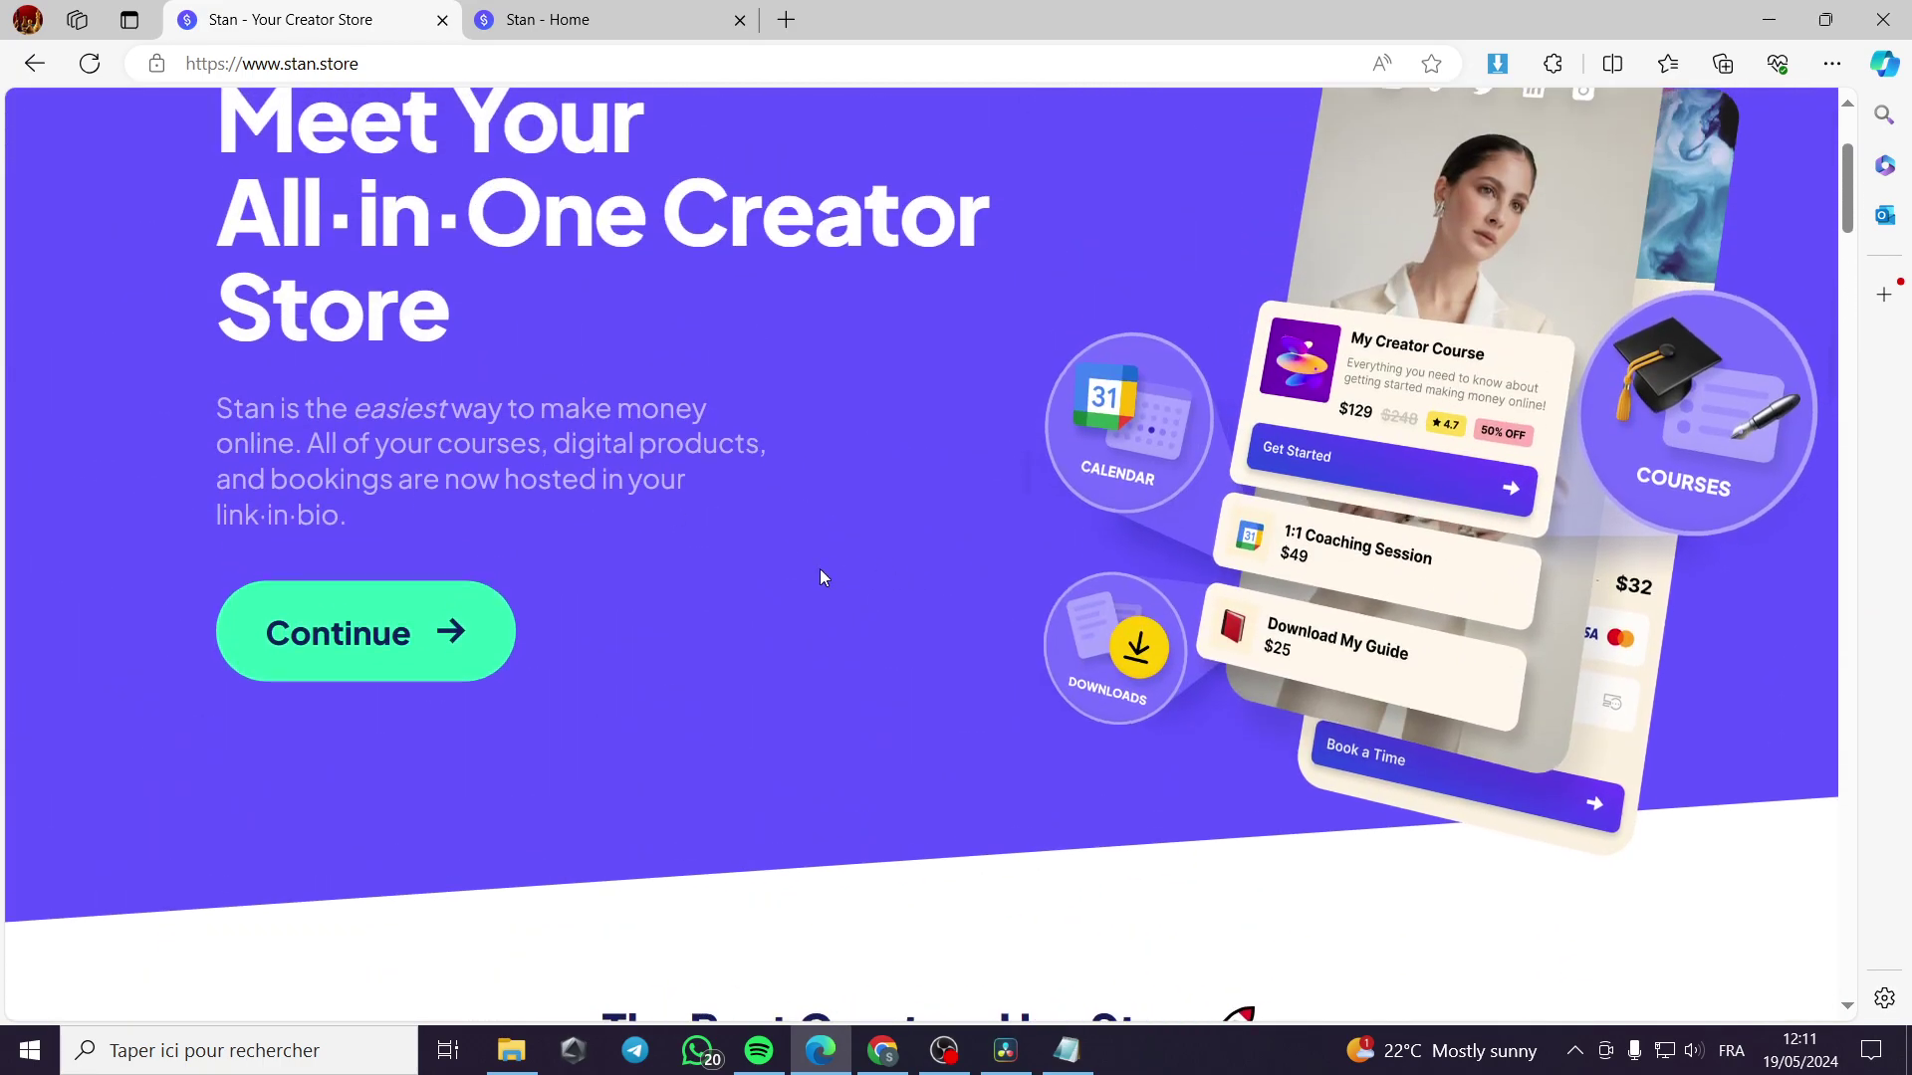
{"action": "scroll", "coordinate": [846, 572], "scroll_direction": "up", "scroll_amount": 3}
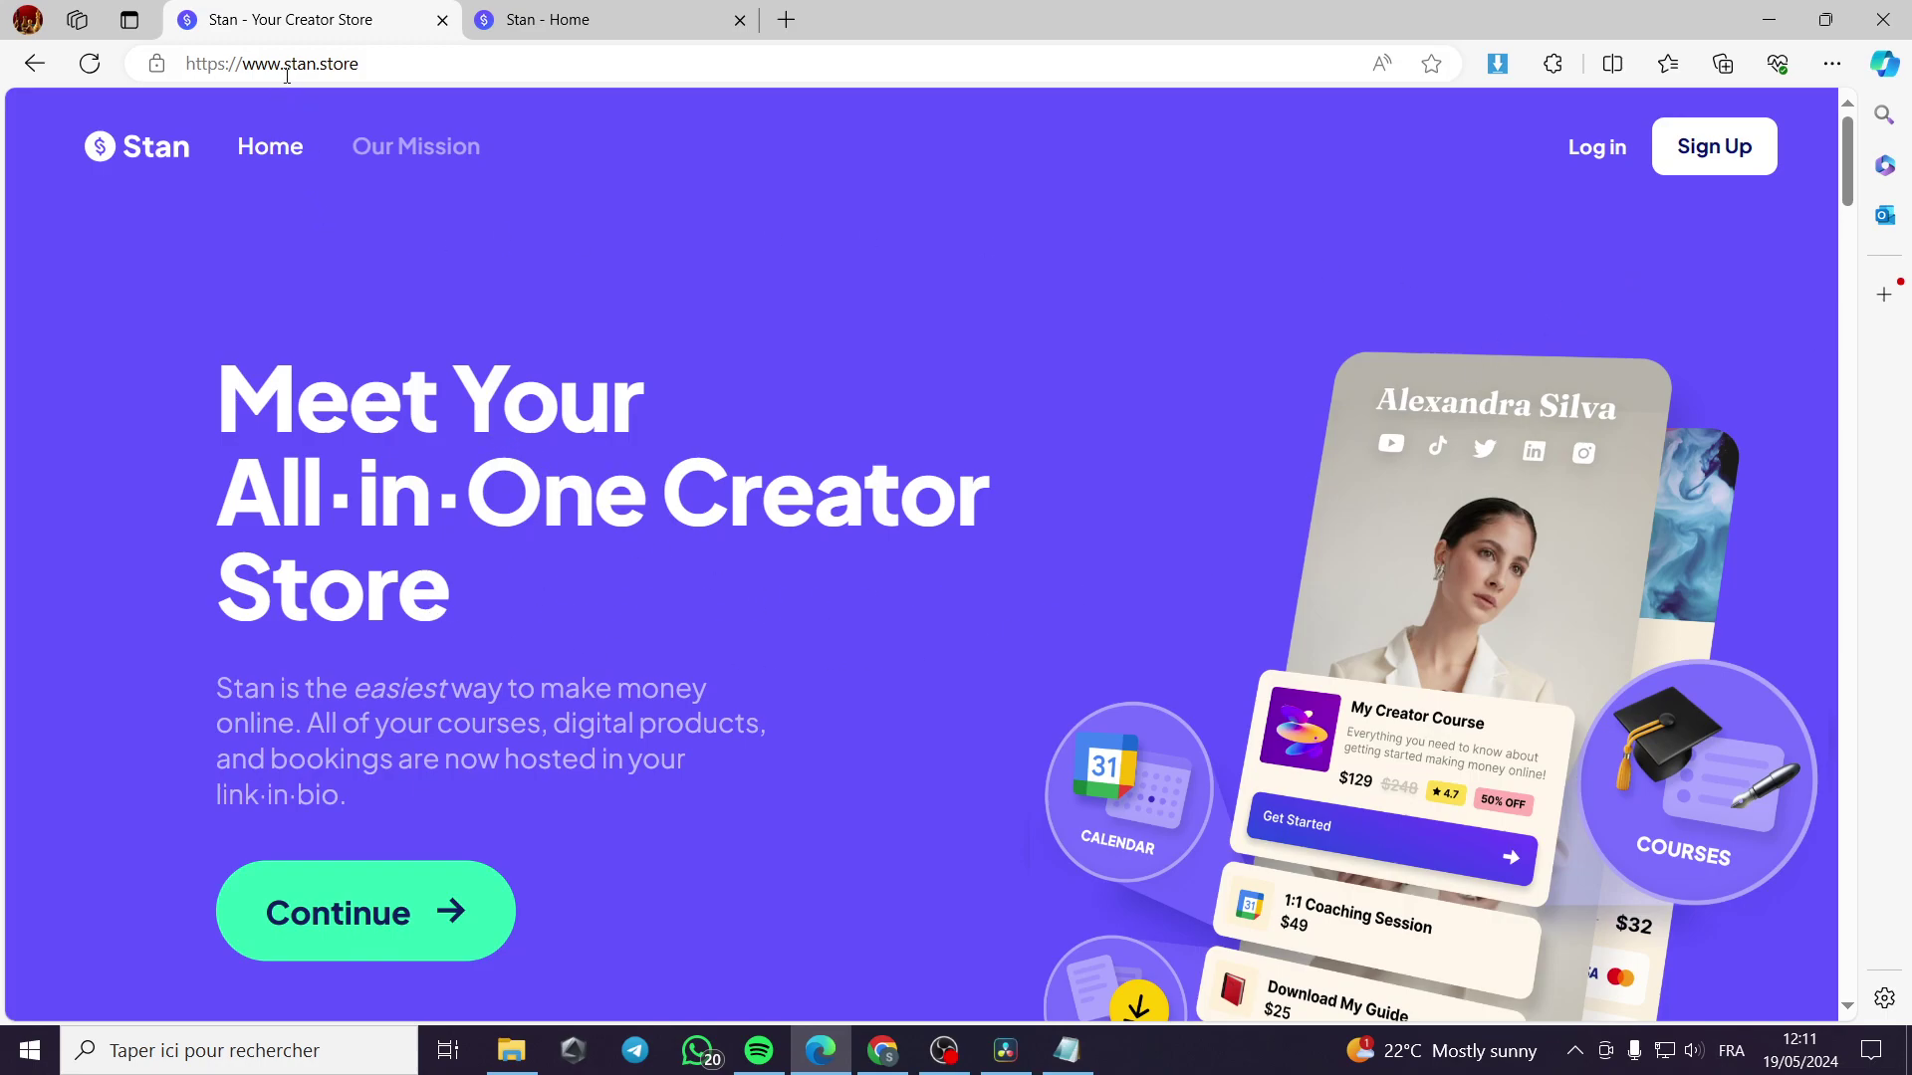
Go through sign-up to the store's admin dashboard and close the duplicate dashboard tab.
{"action": "left_click", "coordinate": [1700, 162]}
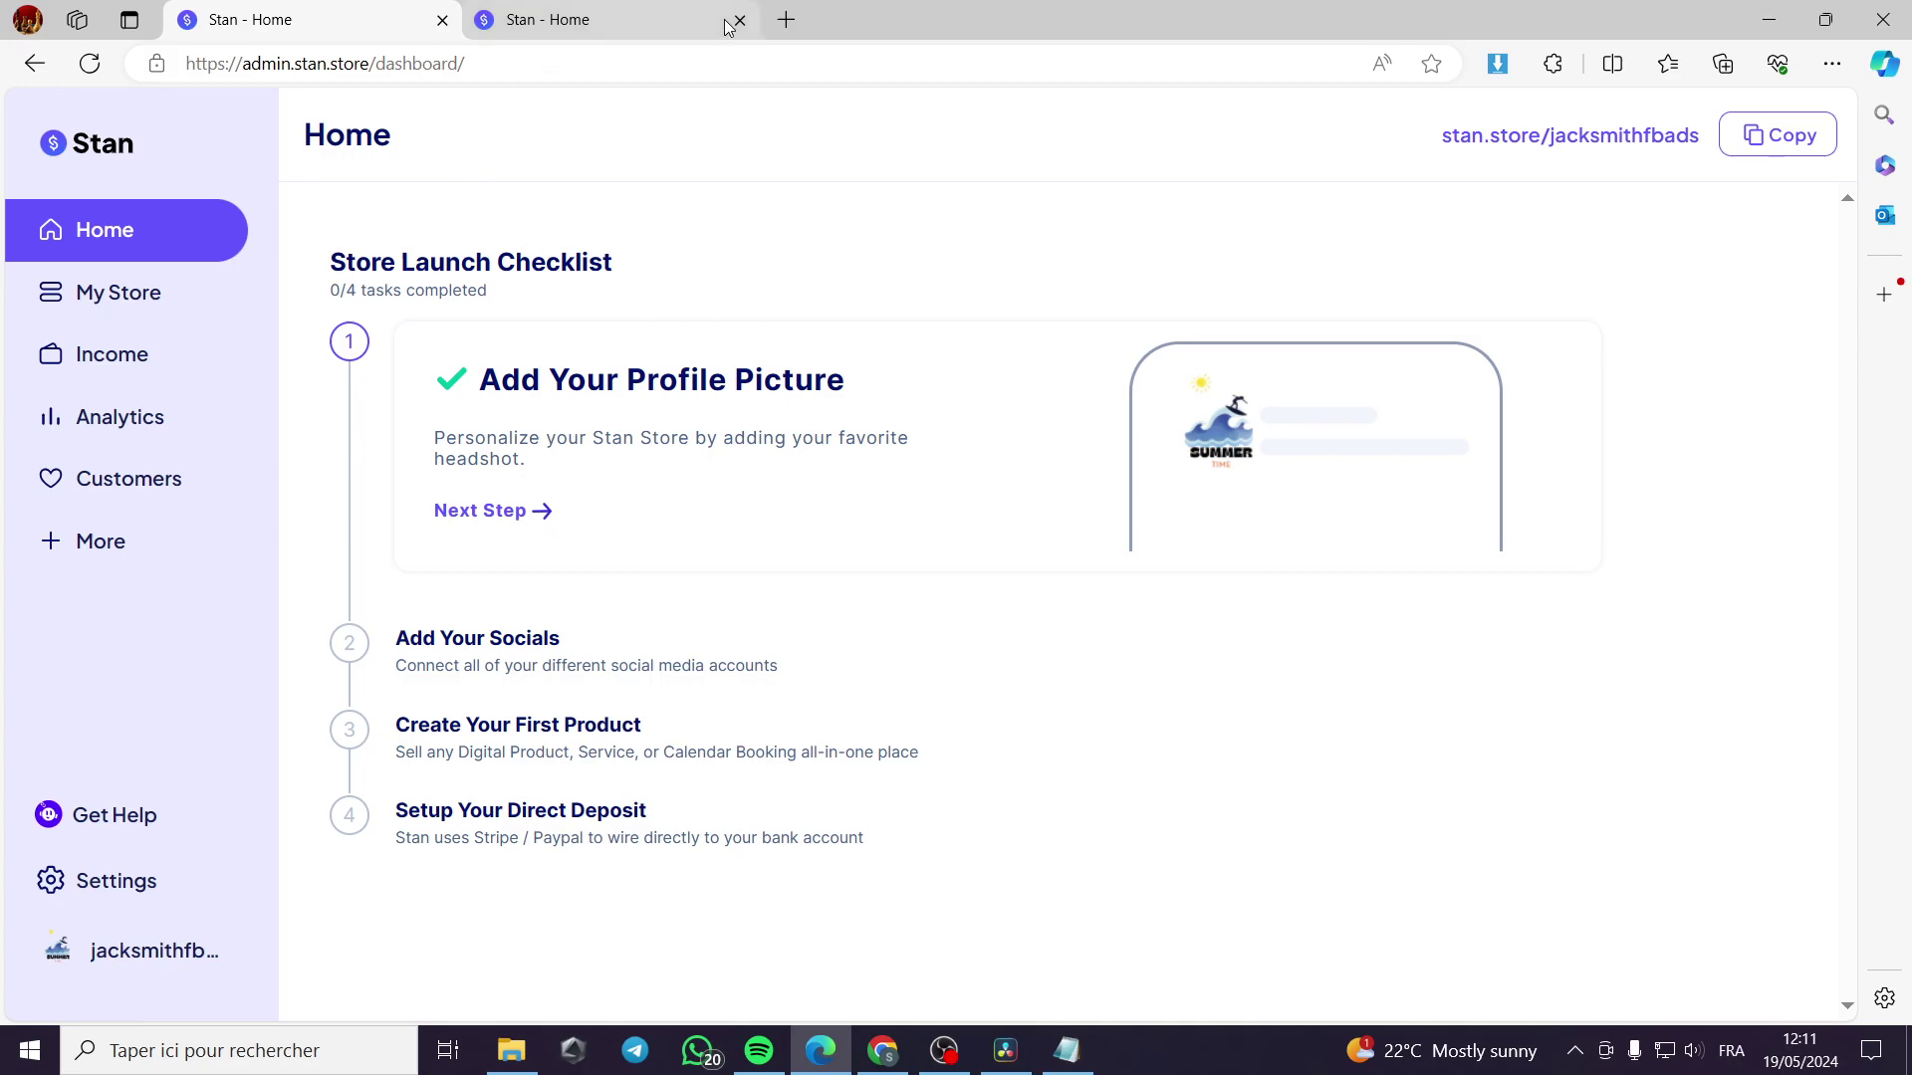
{"action": "left_click", "coordinate": [623, 22]}
{"action": "left_click", "coordinate": [375, 16]}
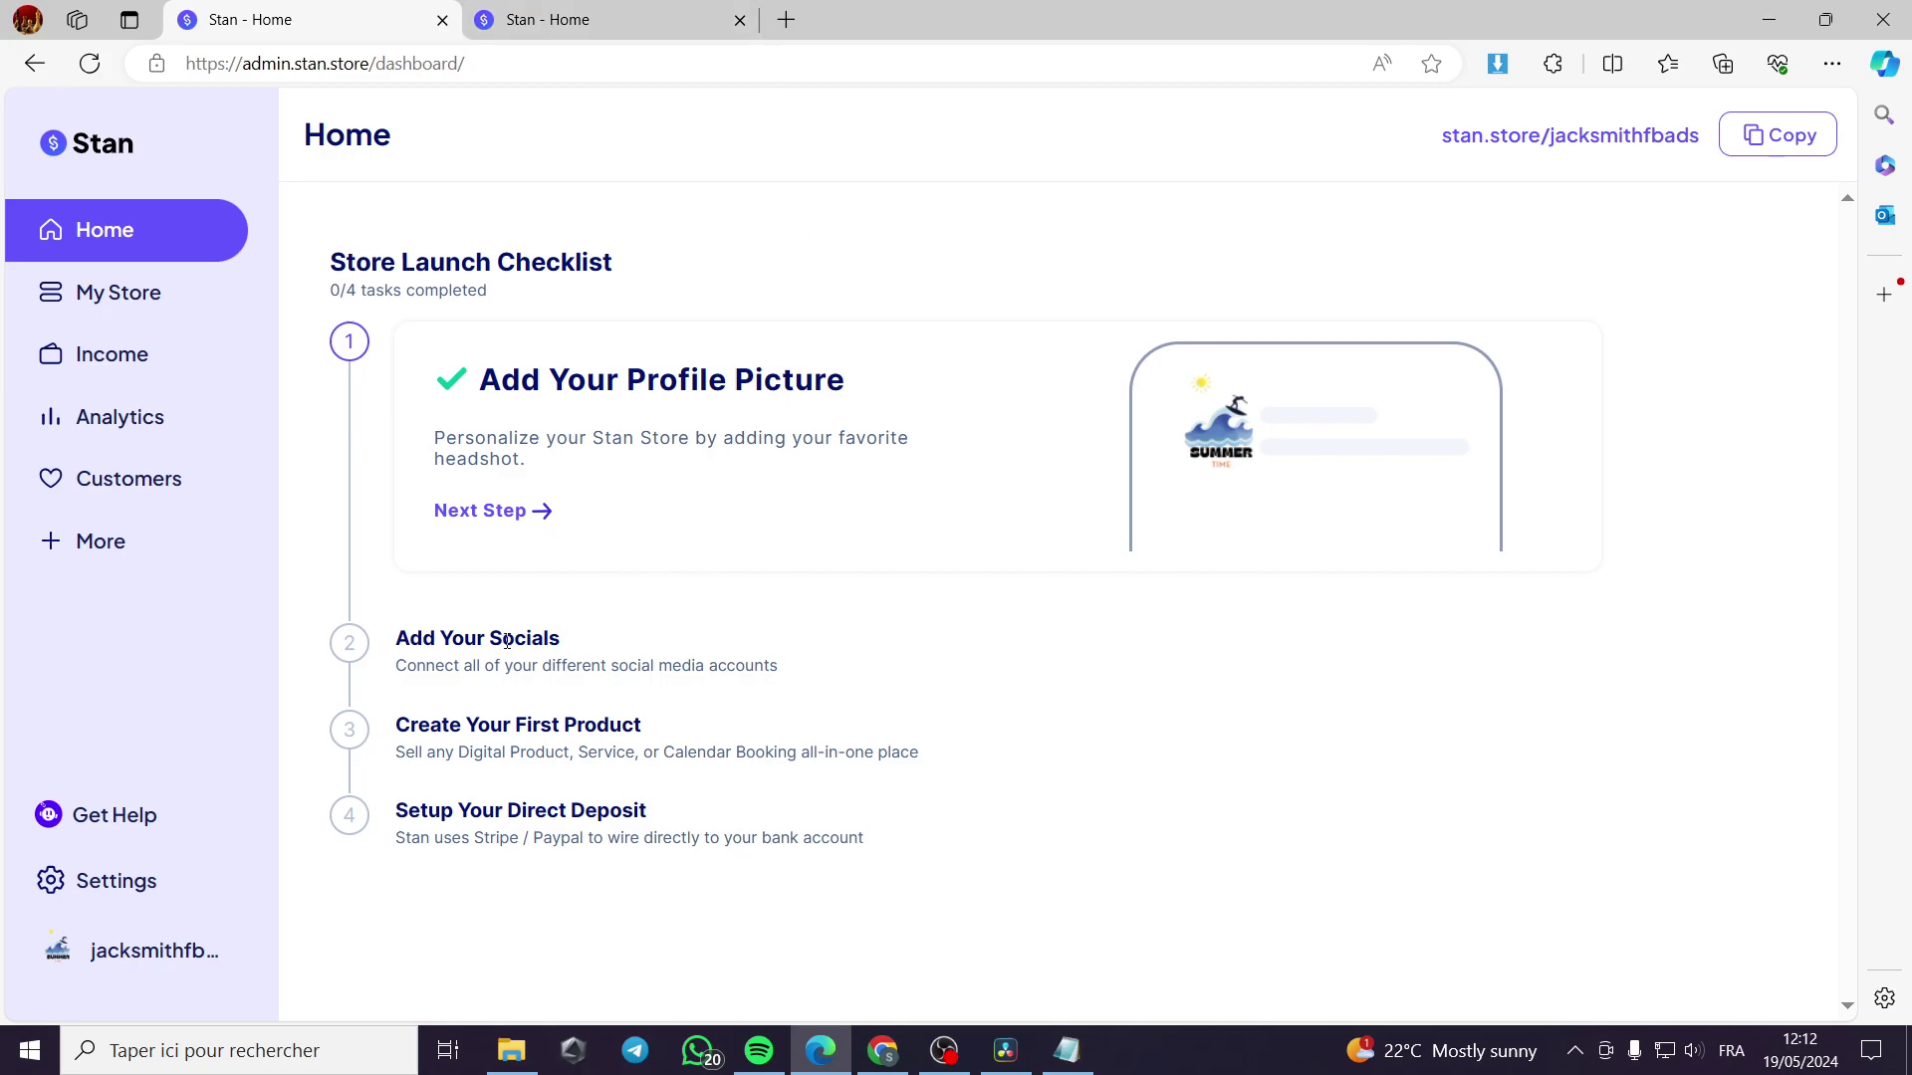
{"action": "left_click", "coordinate": [442, 20]}
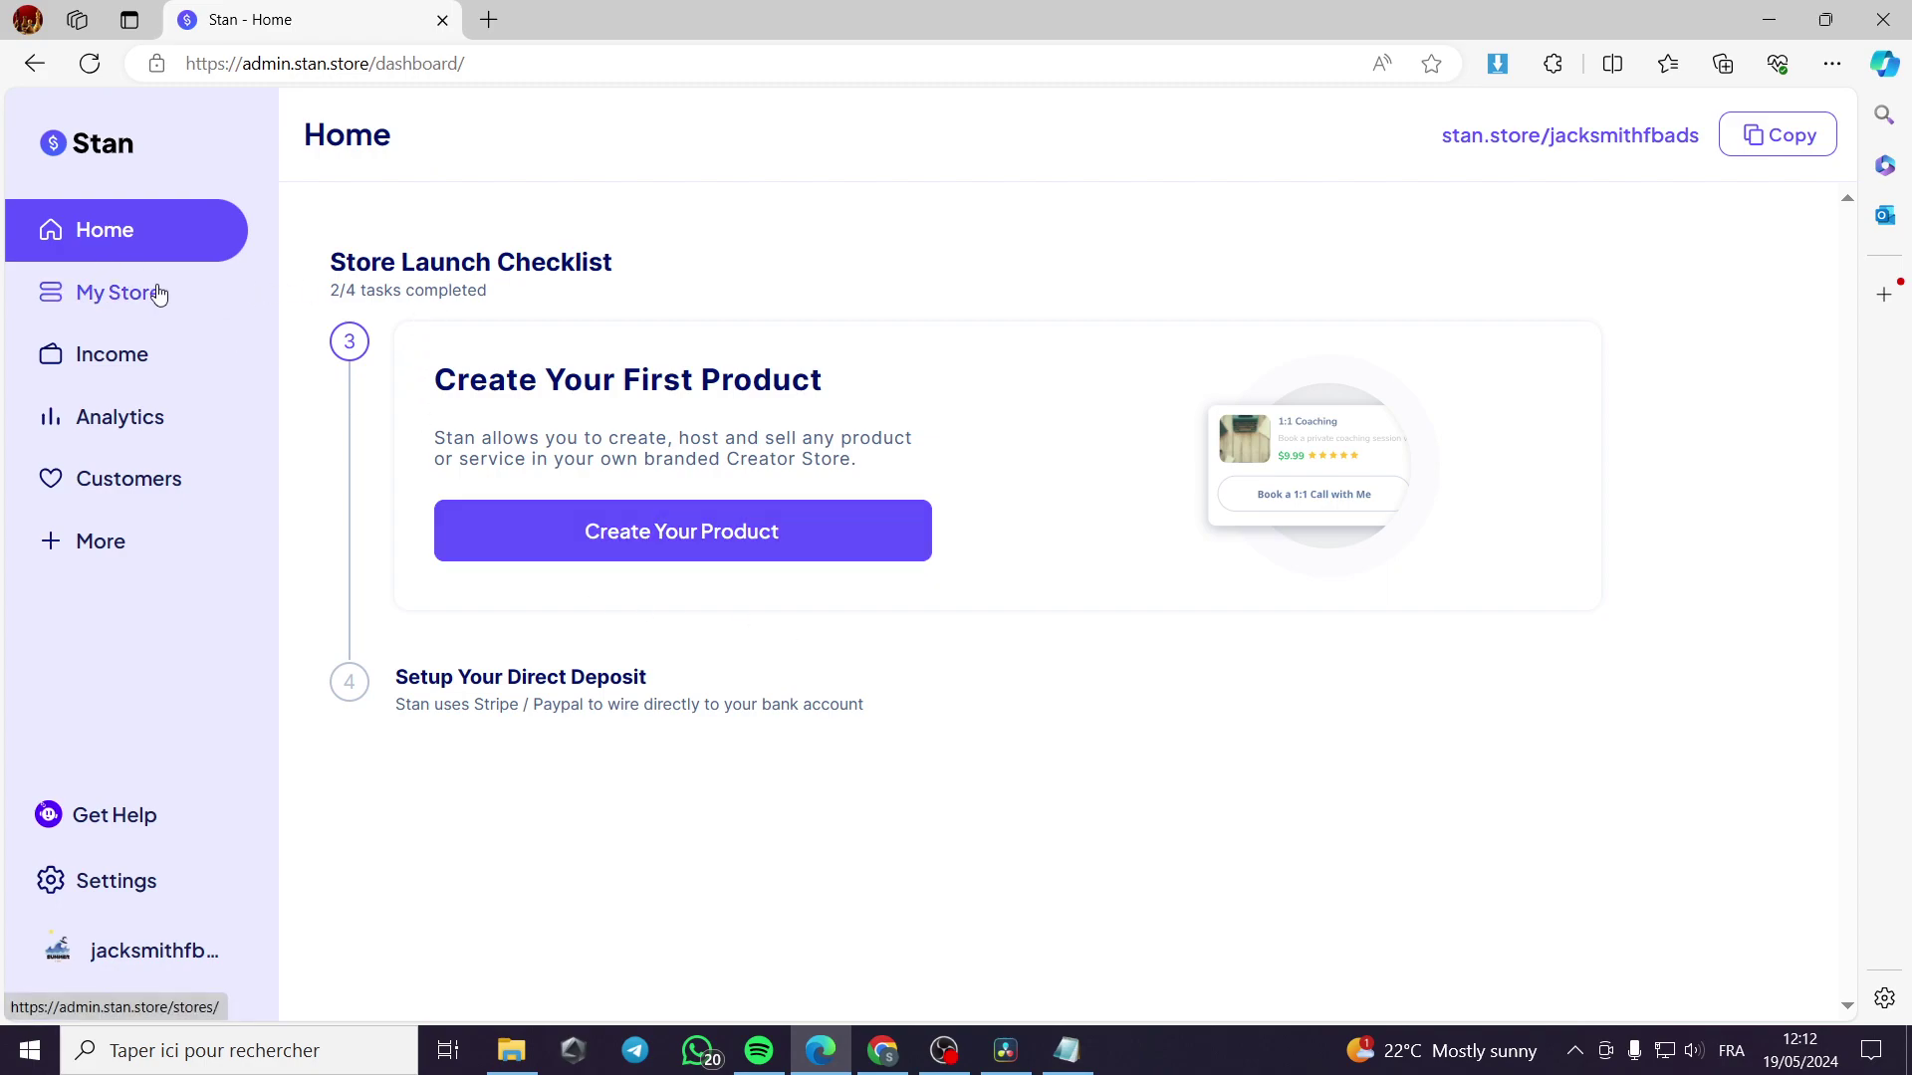
Examine the My Store area, comparing its store details with its landing pages section.
{"action": "left_click", "coordinate": [126, 314]}
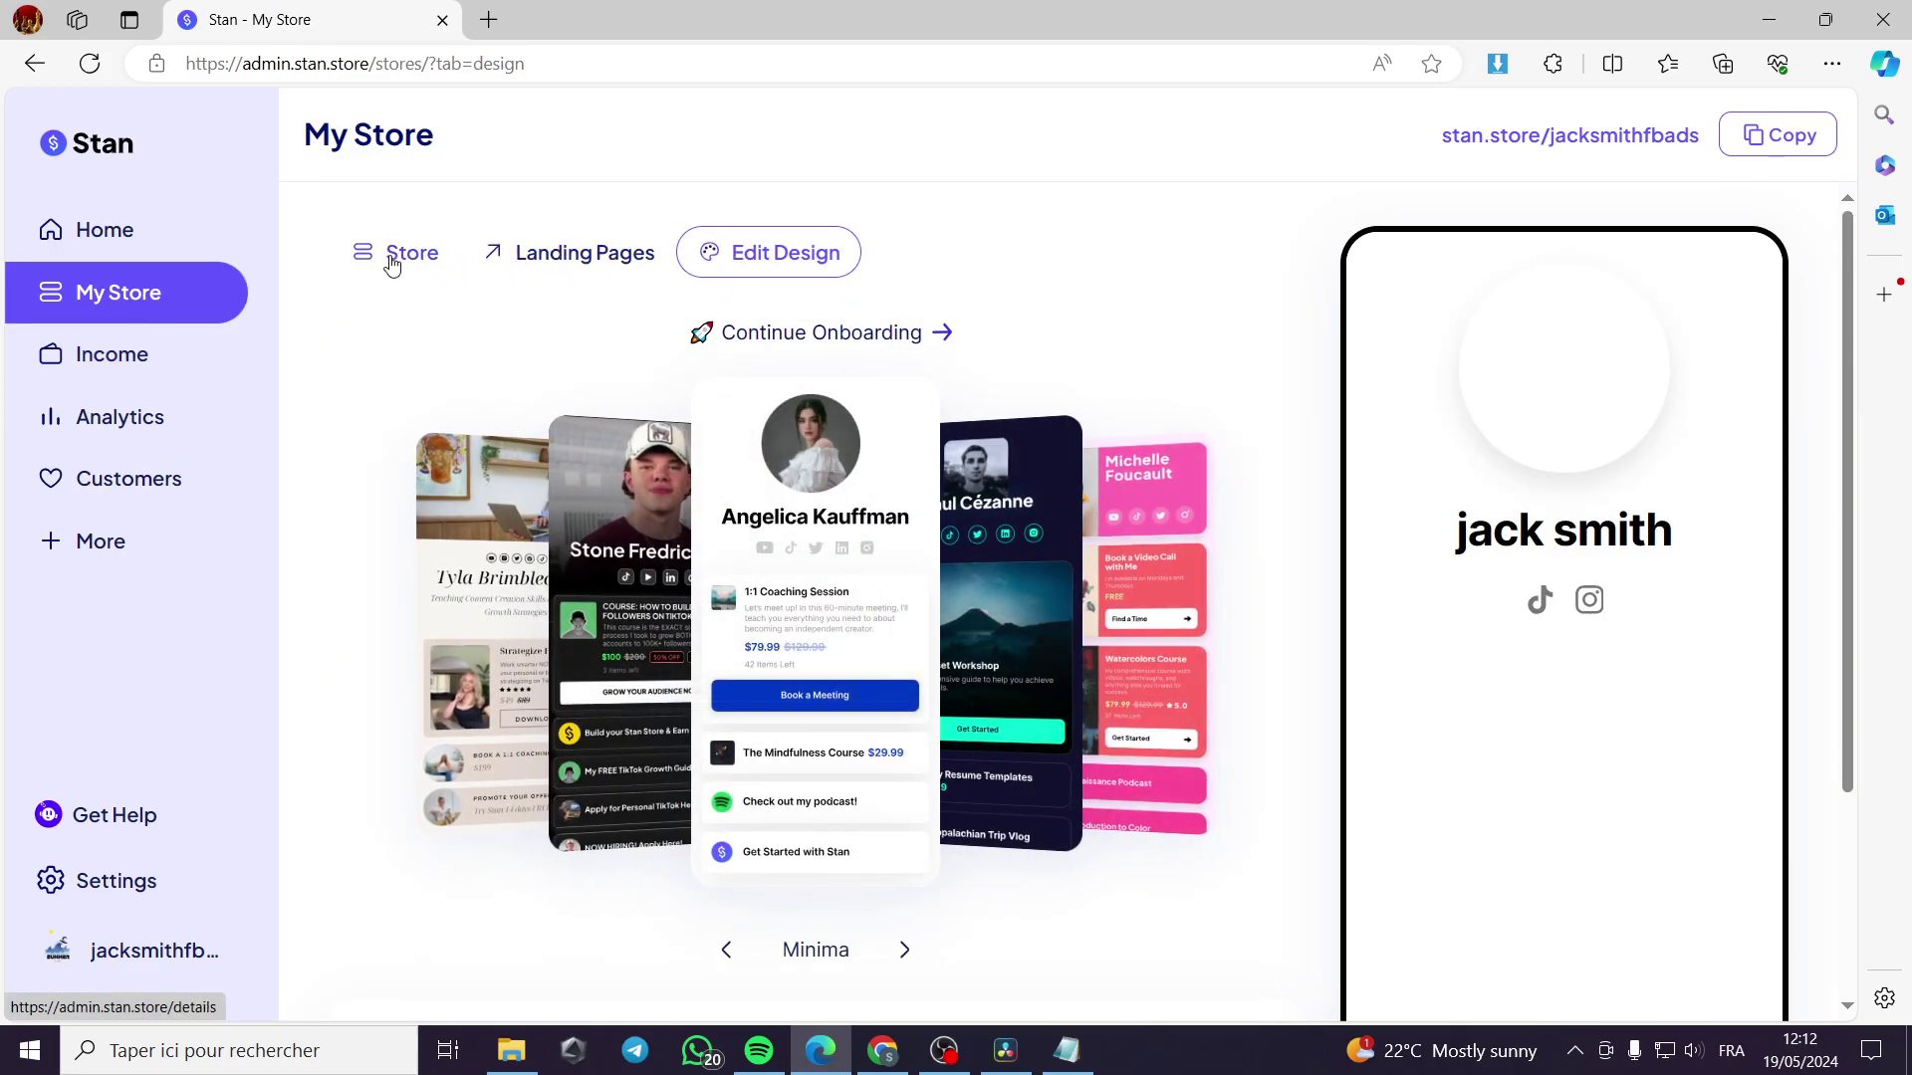
{"action": "left_click", "coordinate": [393, 255]}
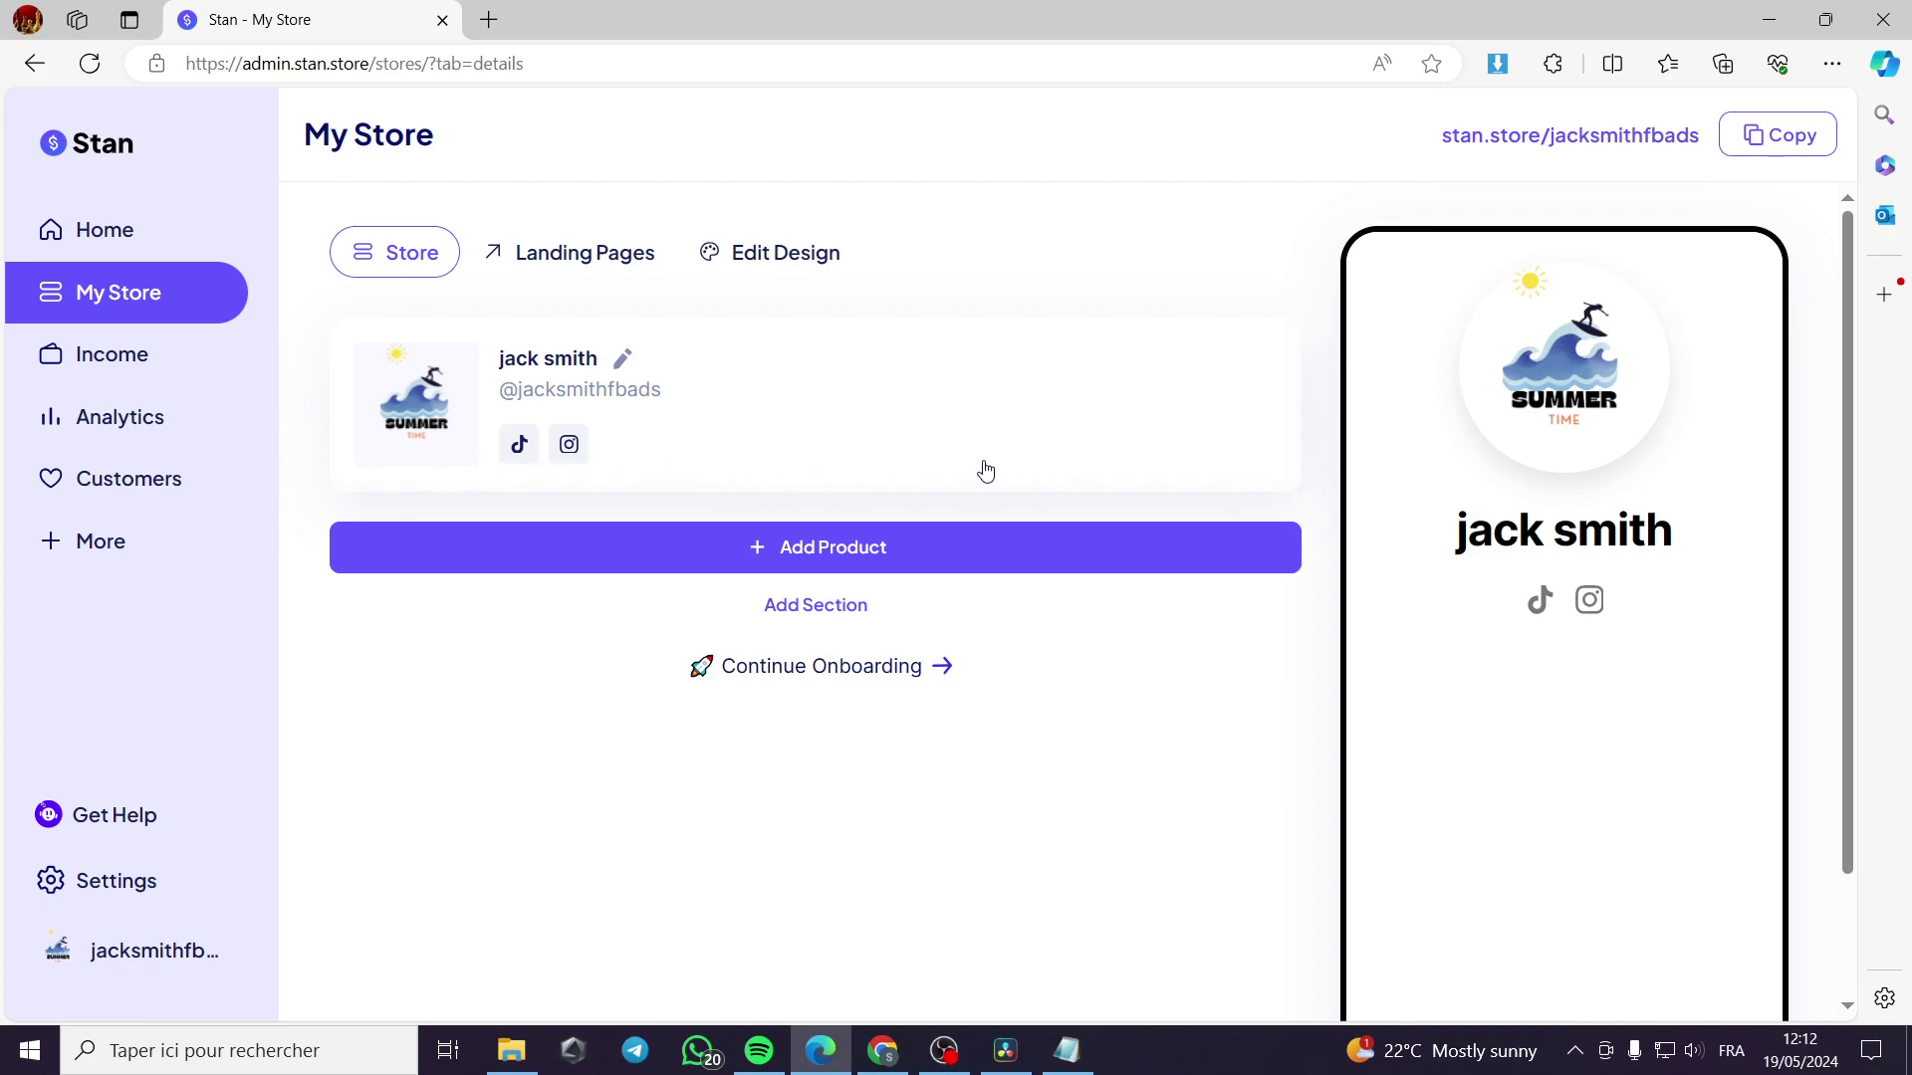
{"action": "left_click", "coordinate": [615, 258]}
{"action": "left_click", "coordinate": [429, 261]}
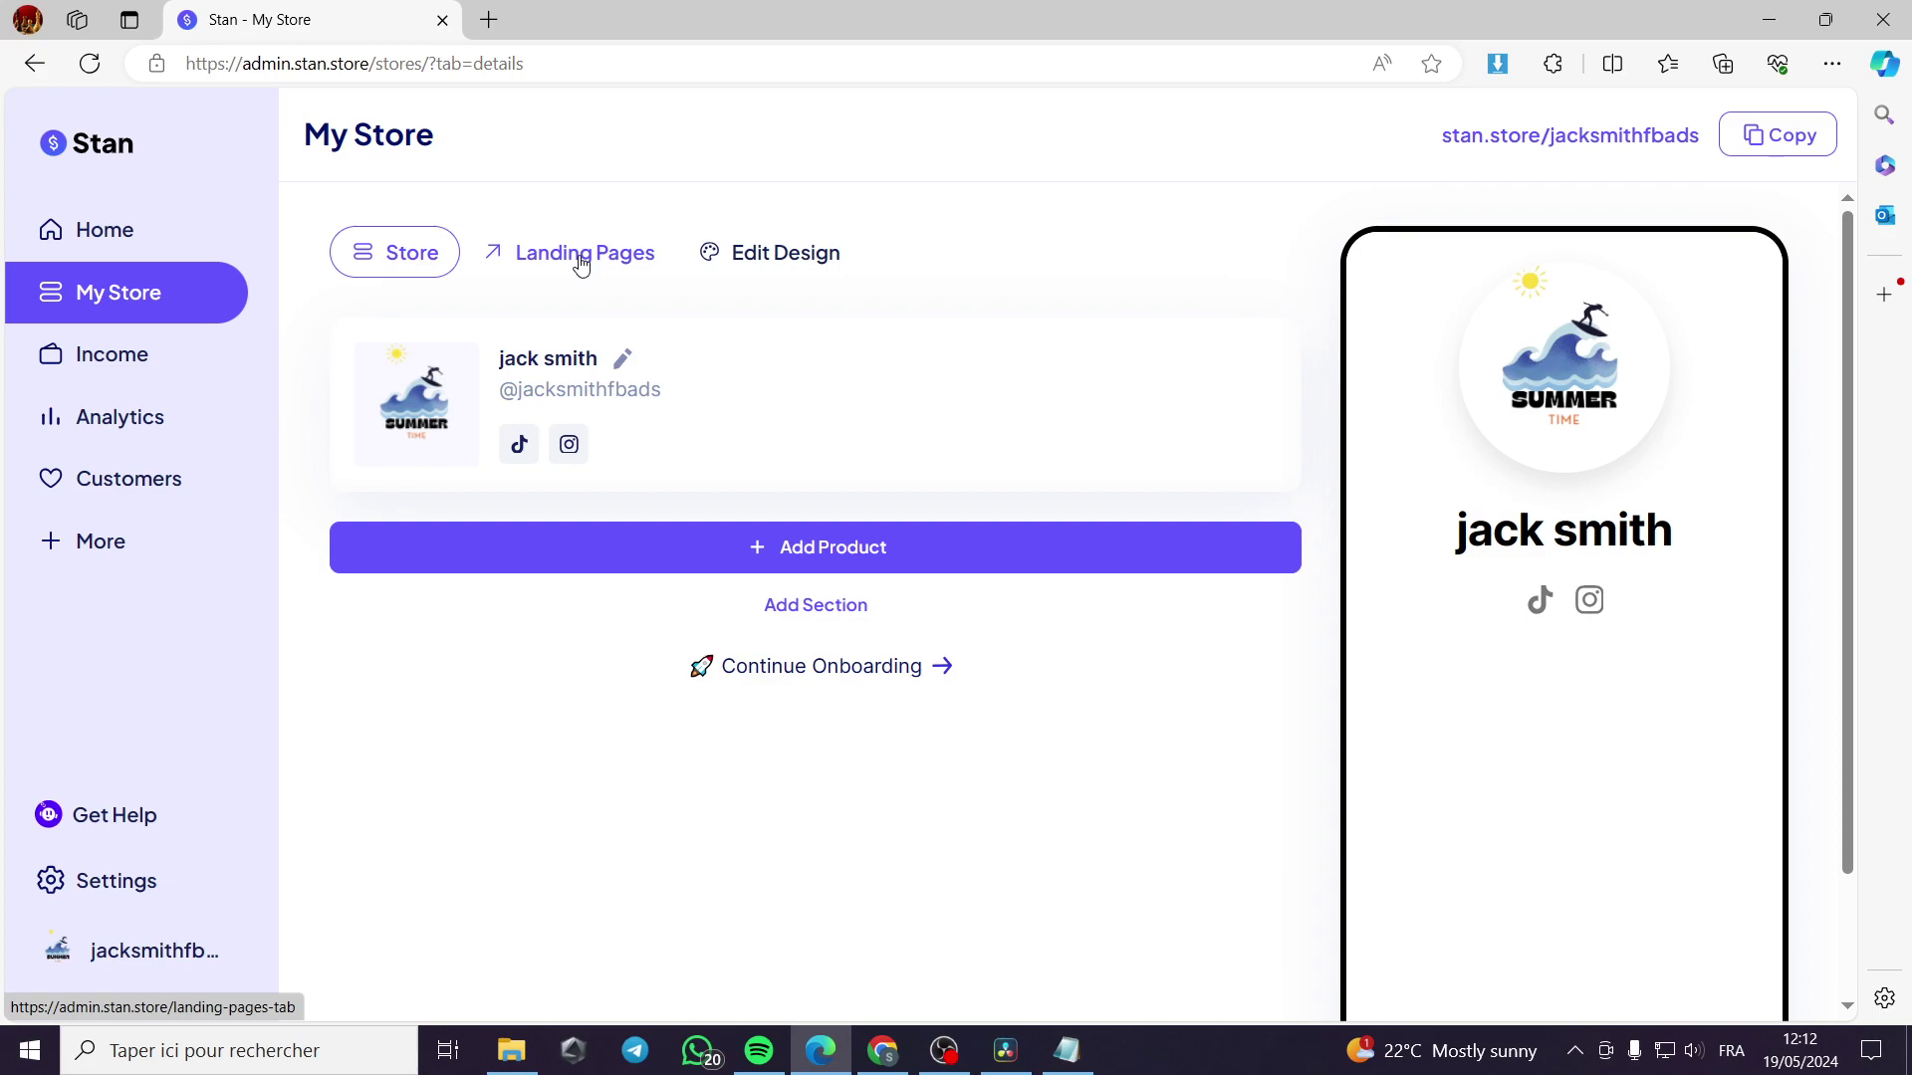
{"action": "left_click", "coordinate": [581, 264]}
{"action": "left_click", "coordinate": [428, 263]}
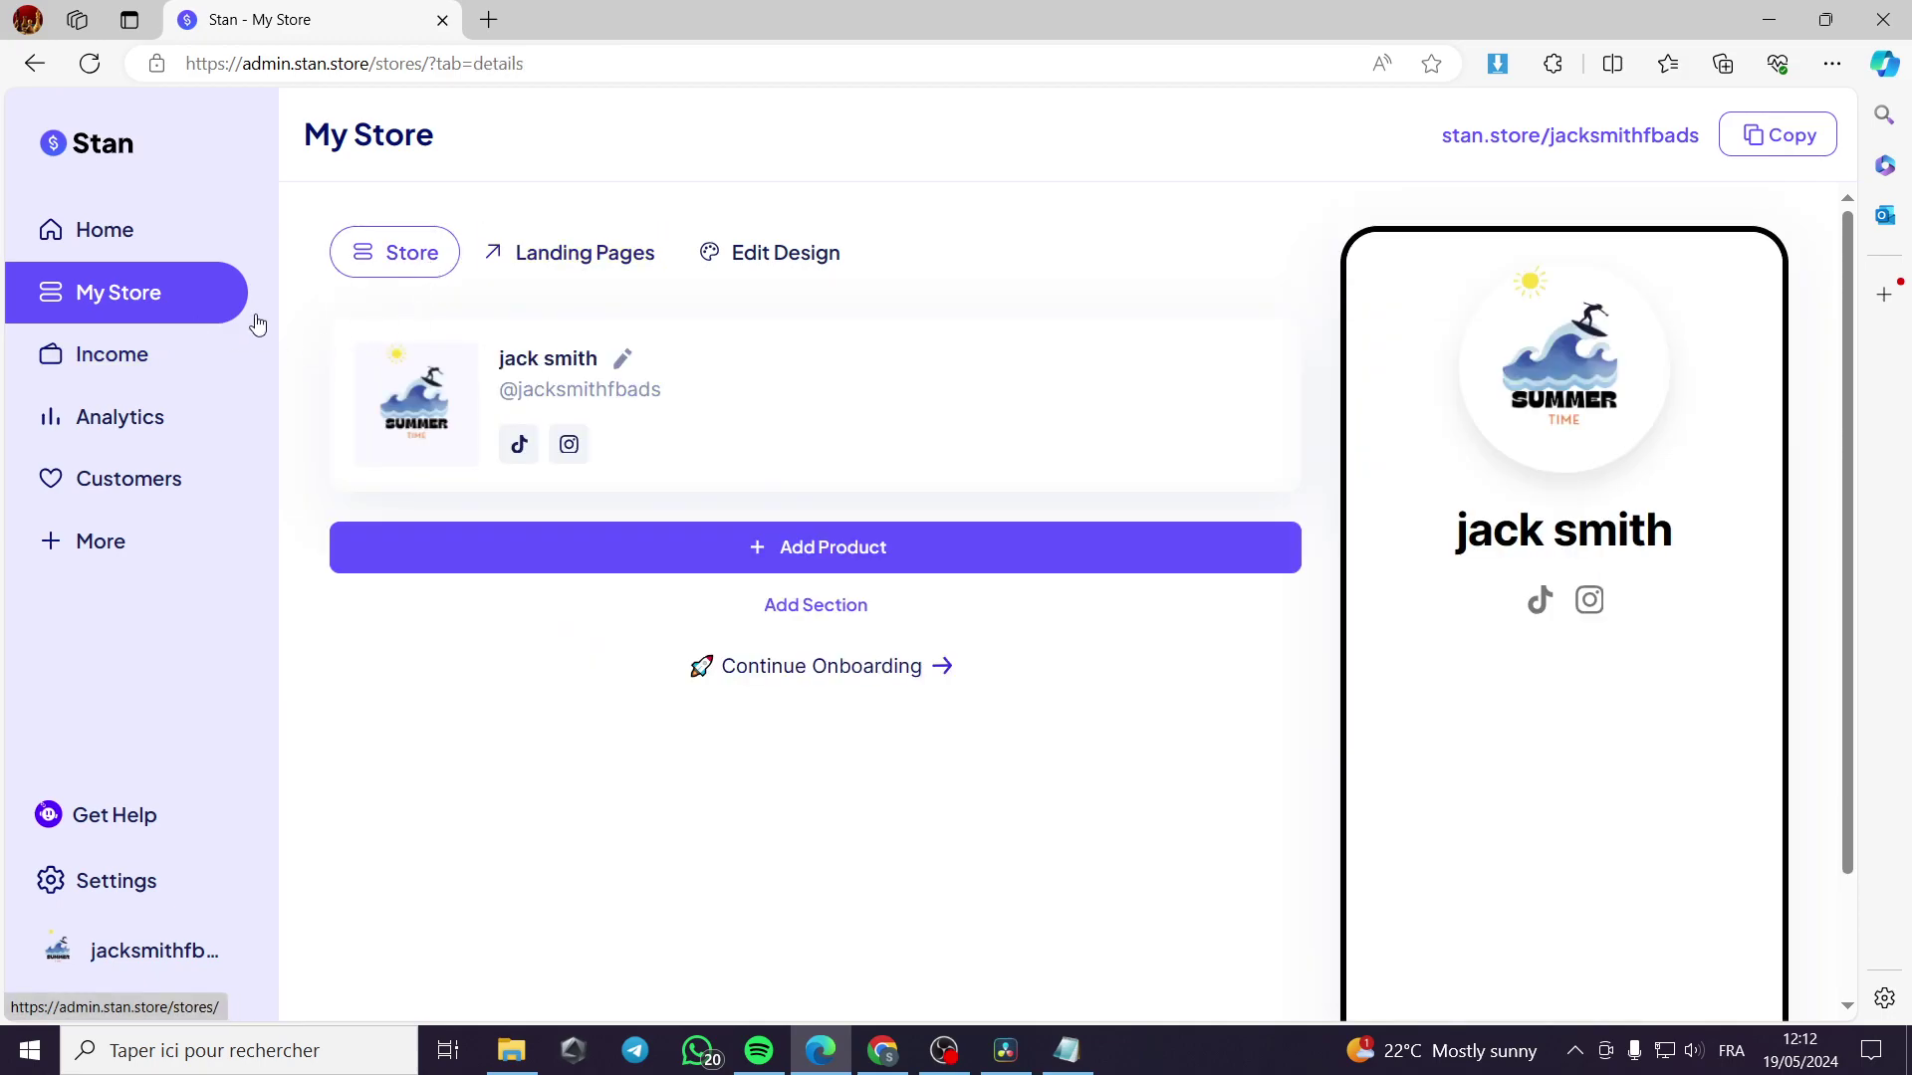
Start a new landing page to view its available product types, and return to the dashboard home.
{"action": "left_click", "coordinate": [582, 258]}
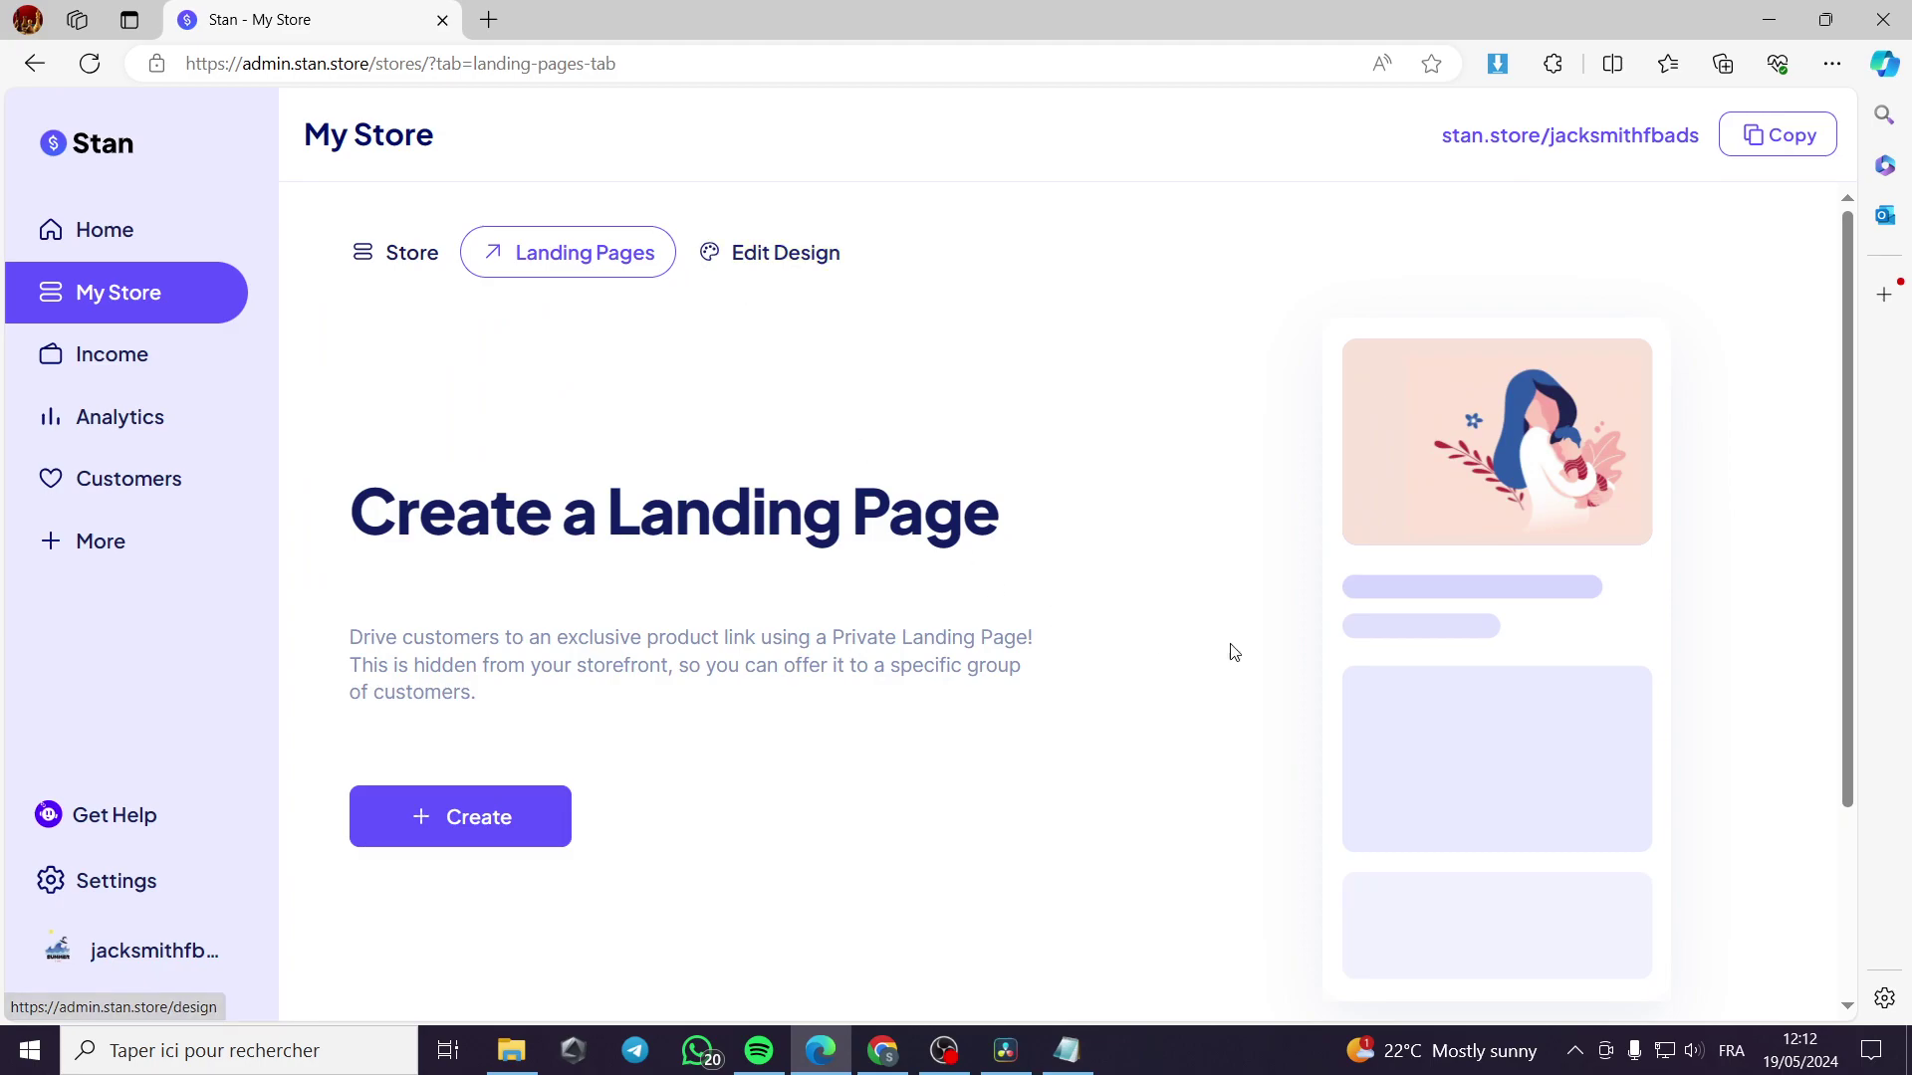
{"action": "left_click", "coordinate": [465, 687]}
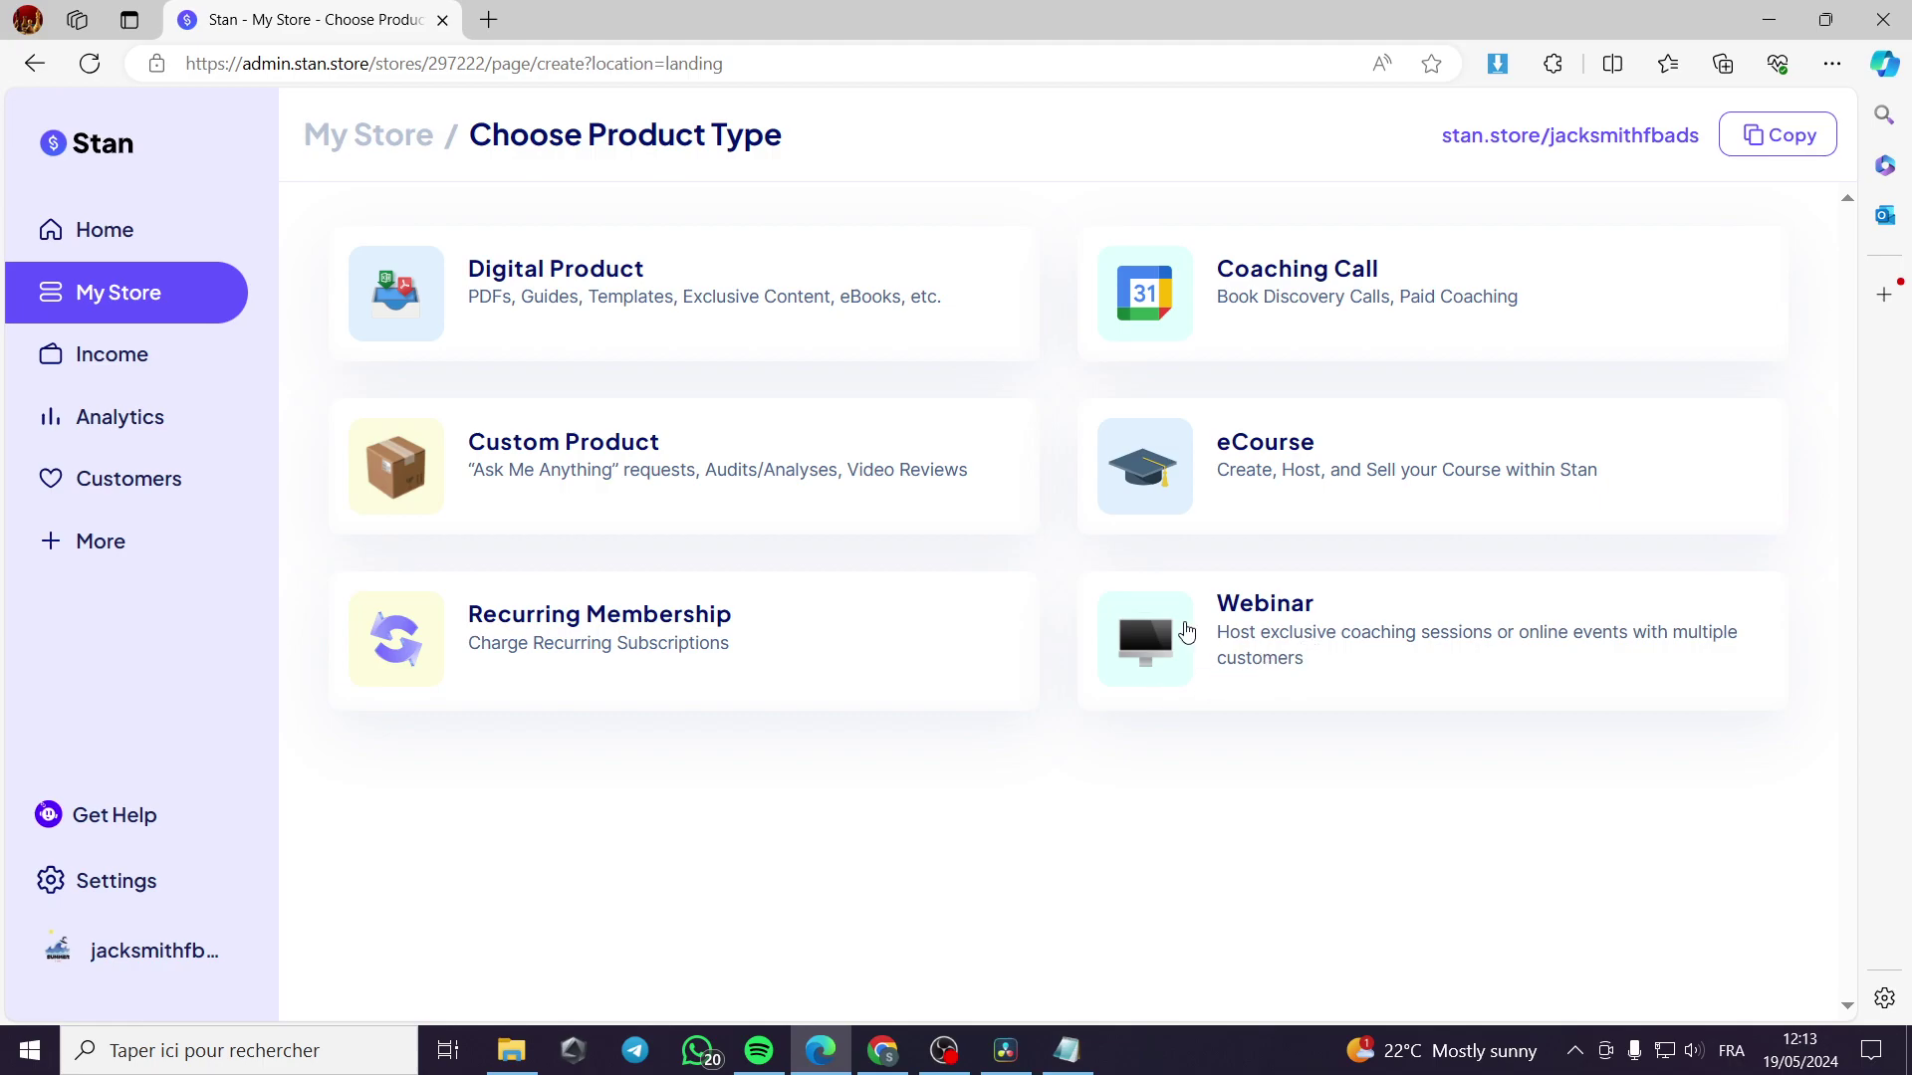
{"action": "left_click", "coordinate": [124, 232]}
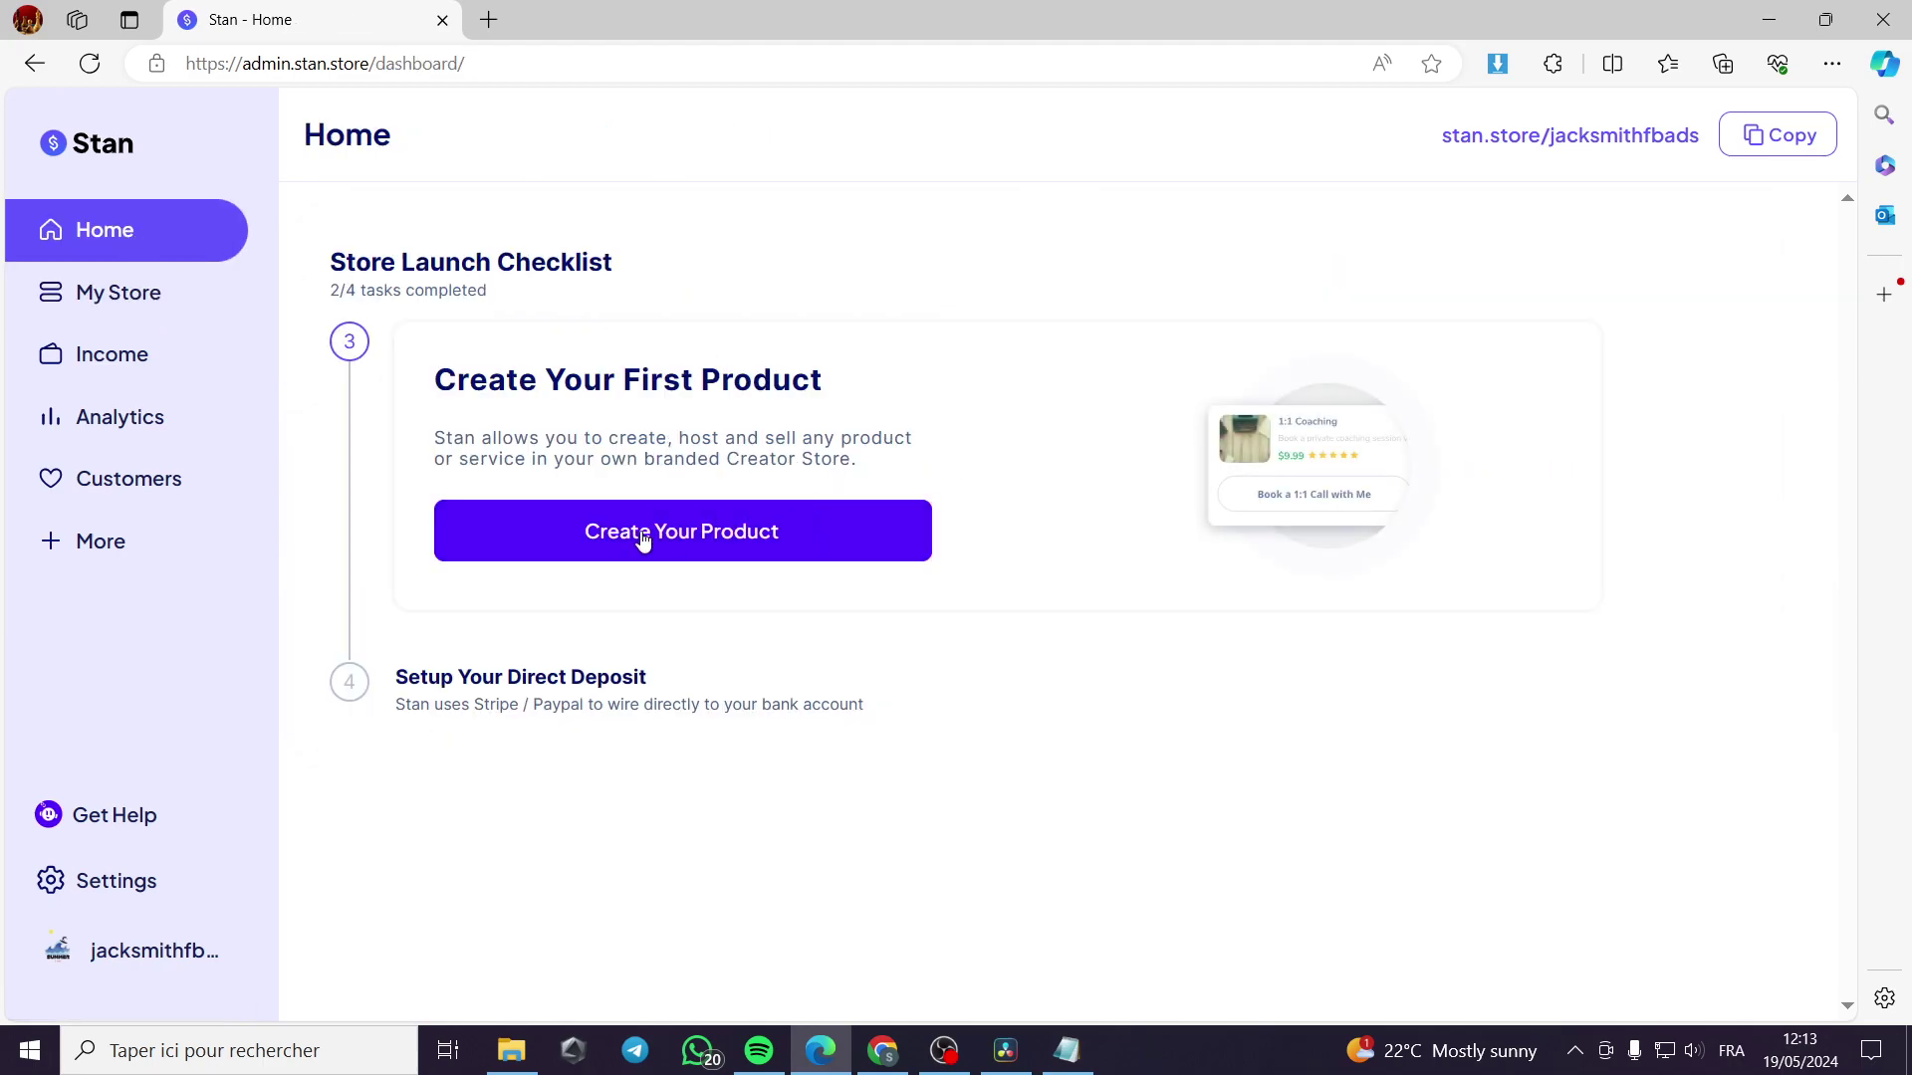
Start creating the first product, review the product types and choose Collect Emails / Applications.
{"action": "left_click", "coordinate": [685, 556]}
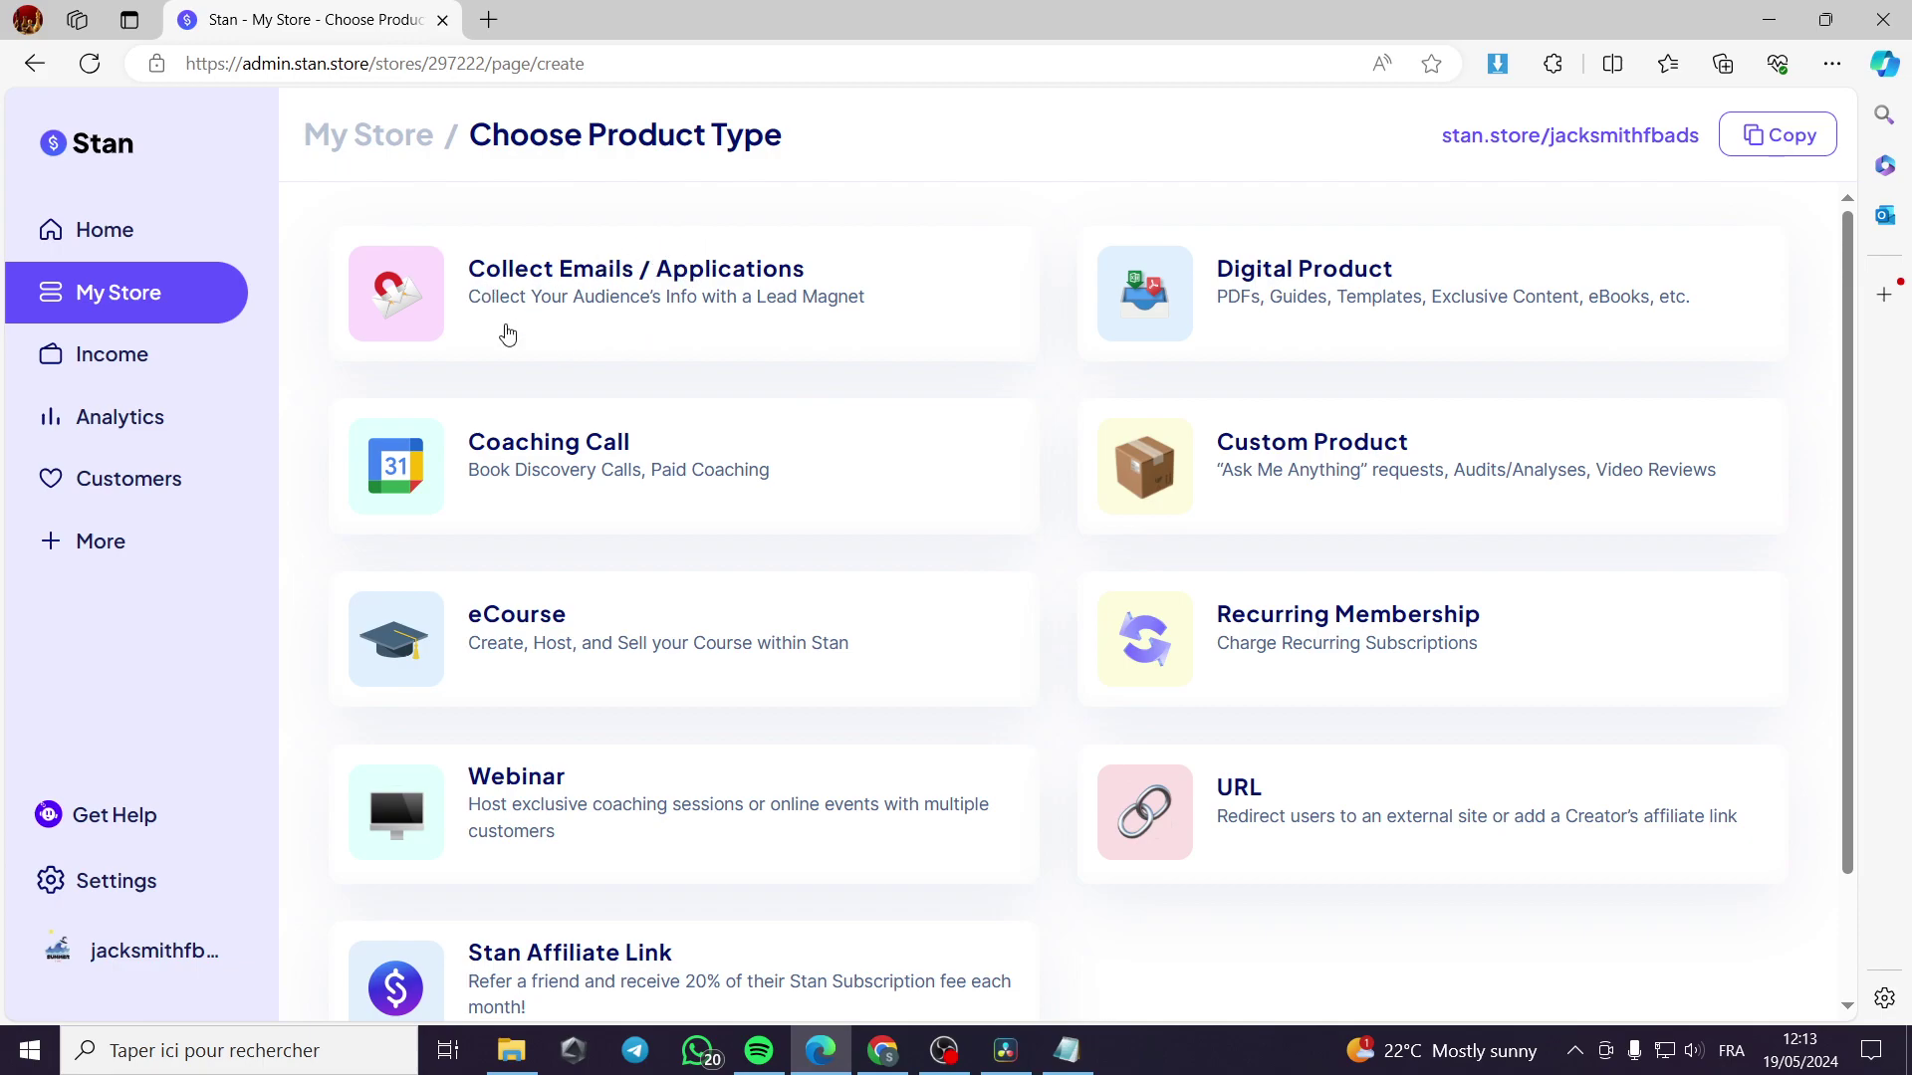
{"action": "scroll", "coordinate": [885, 853], "scroll_direction": "down", "scroll_amount": 2}
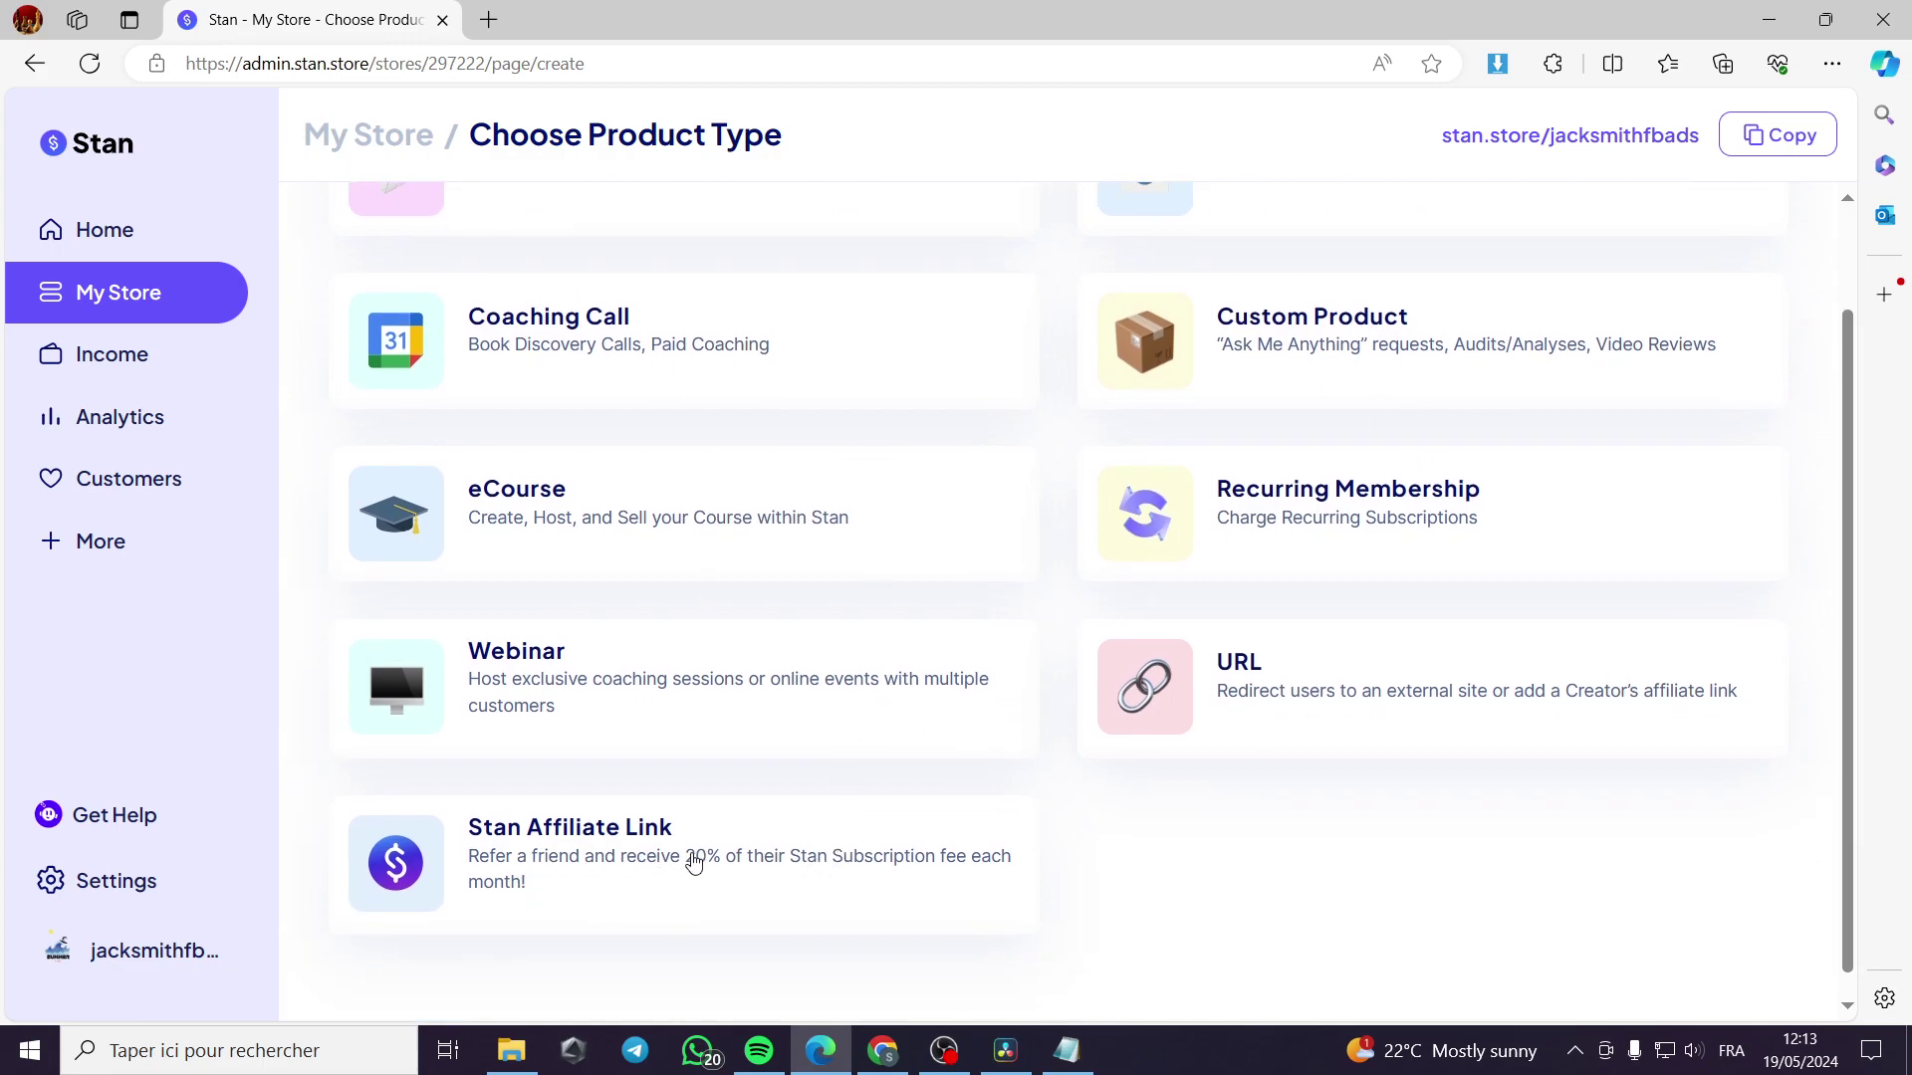
{"action": "scroll", "coordinate": [683, 724], "scroll_direction": "up", "scroll_amount": 2}
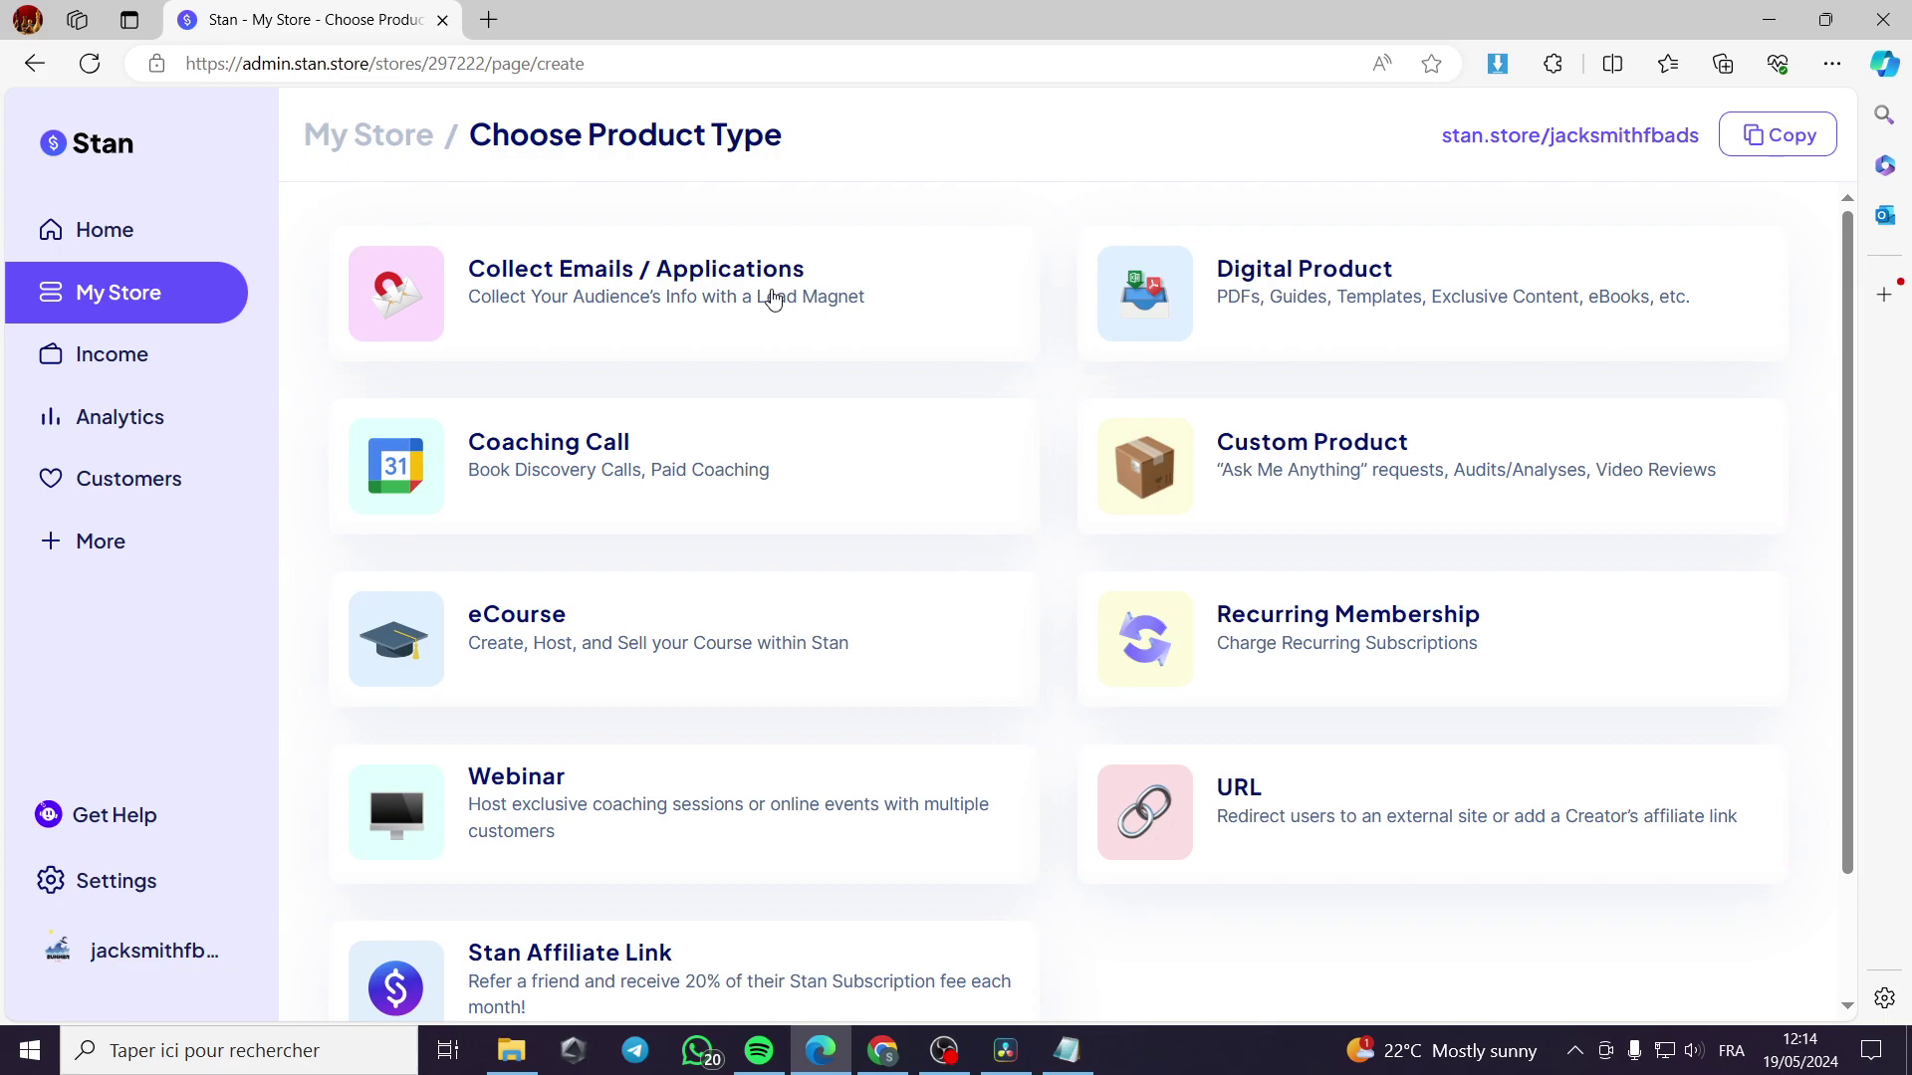
{"action": "left_click", "coordinate": [862, 299]}
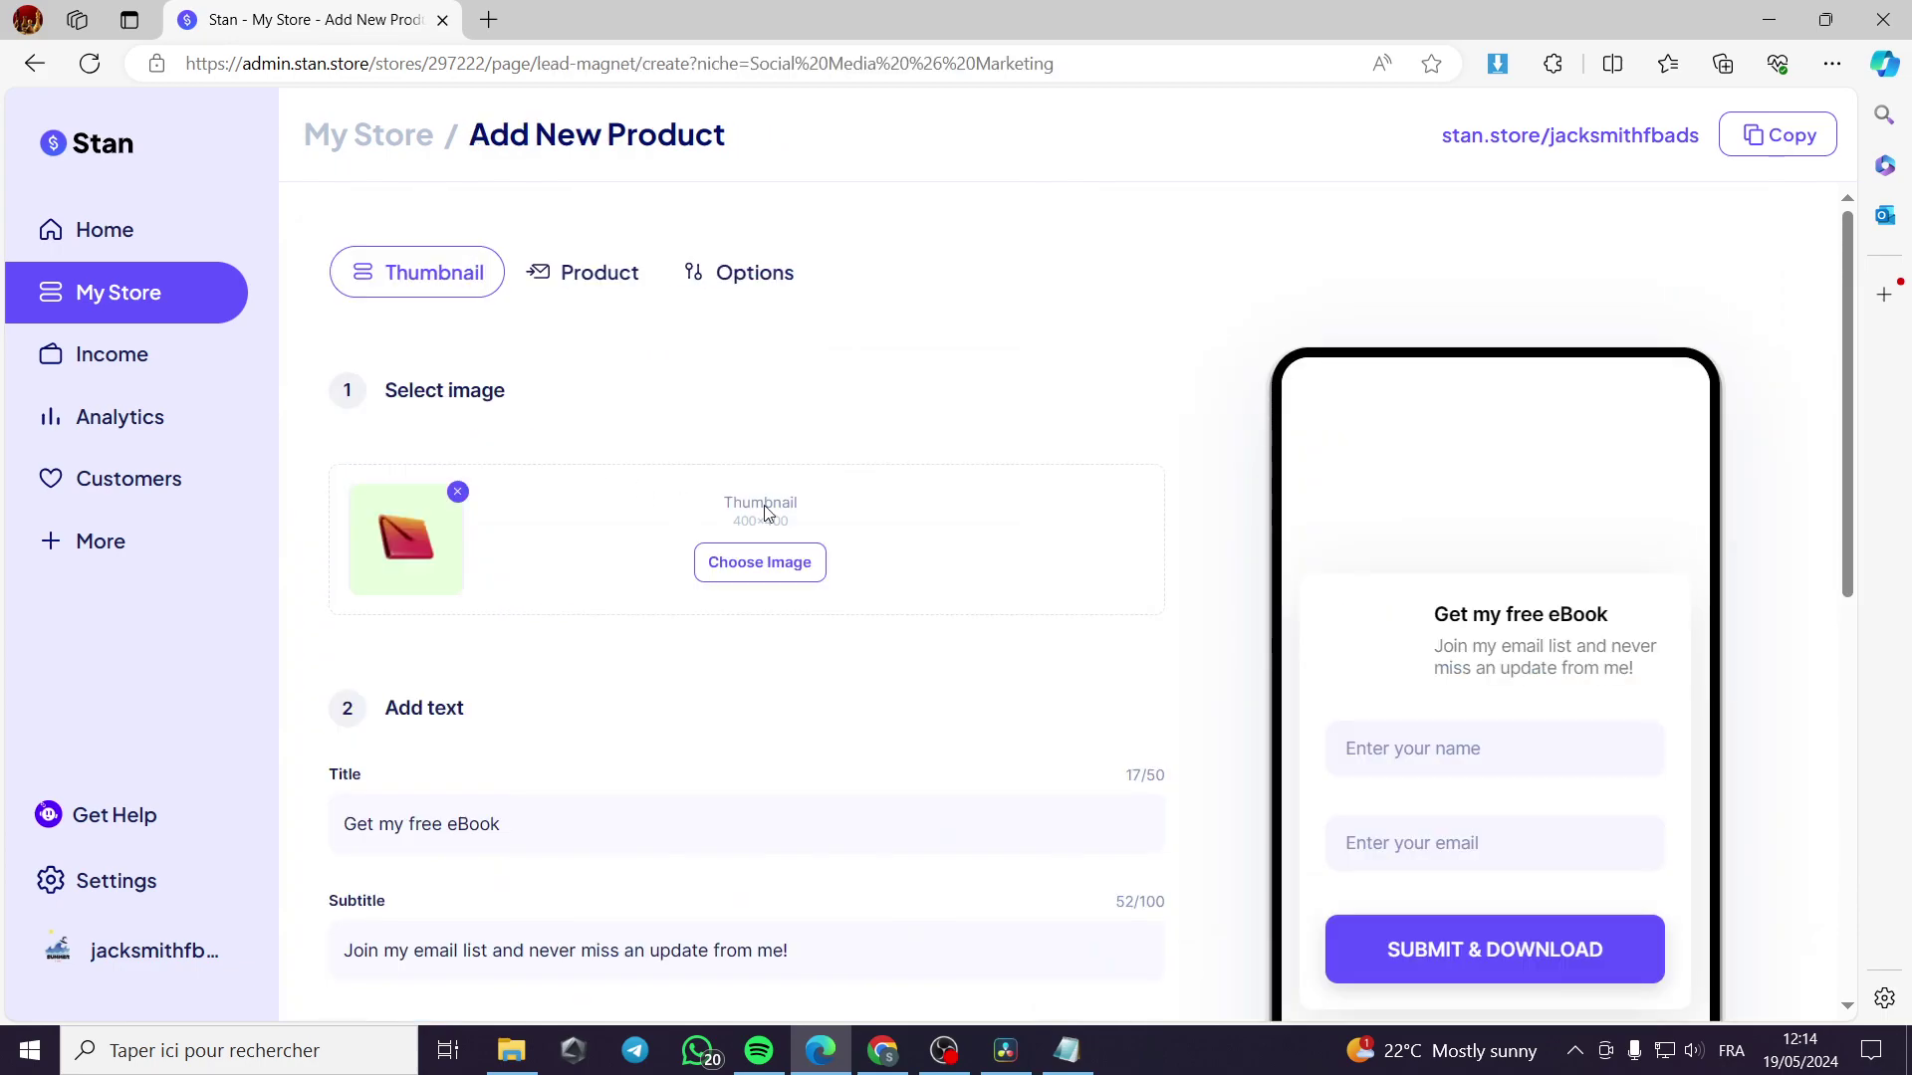
Replace the product thumbnail with the uploaded image "Black Illustrated Coffee Because Adulting Is Hard T-Shirt".
{"action": "scroll", "coordinate": [1391, 629], "scroll_direction": "down", "scroll_amount": 3}
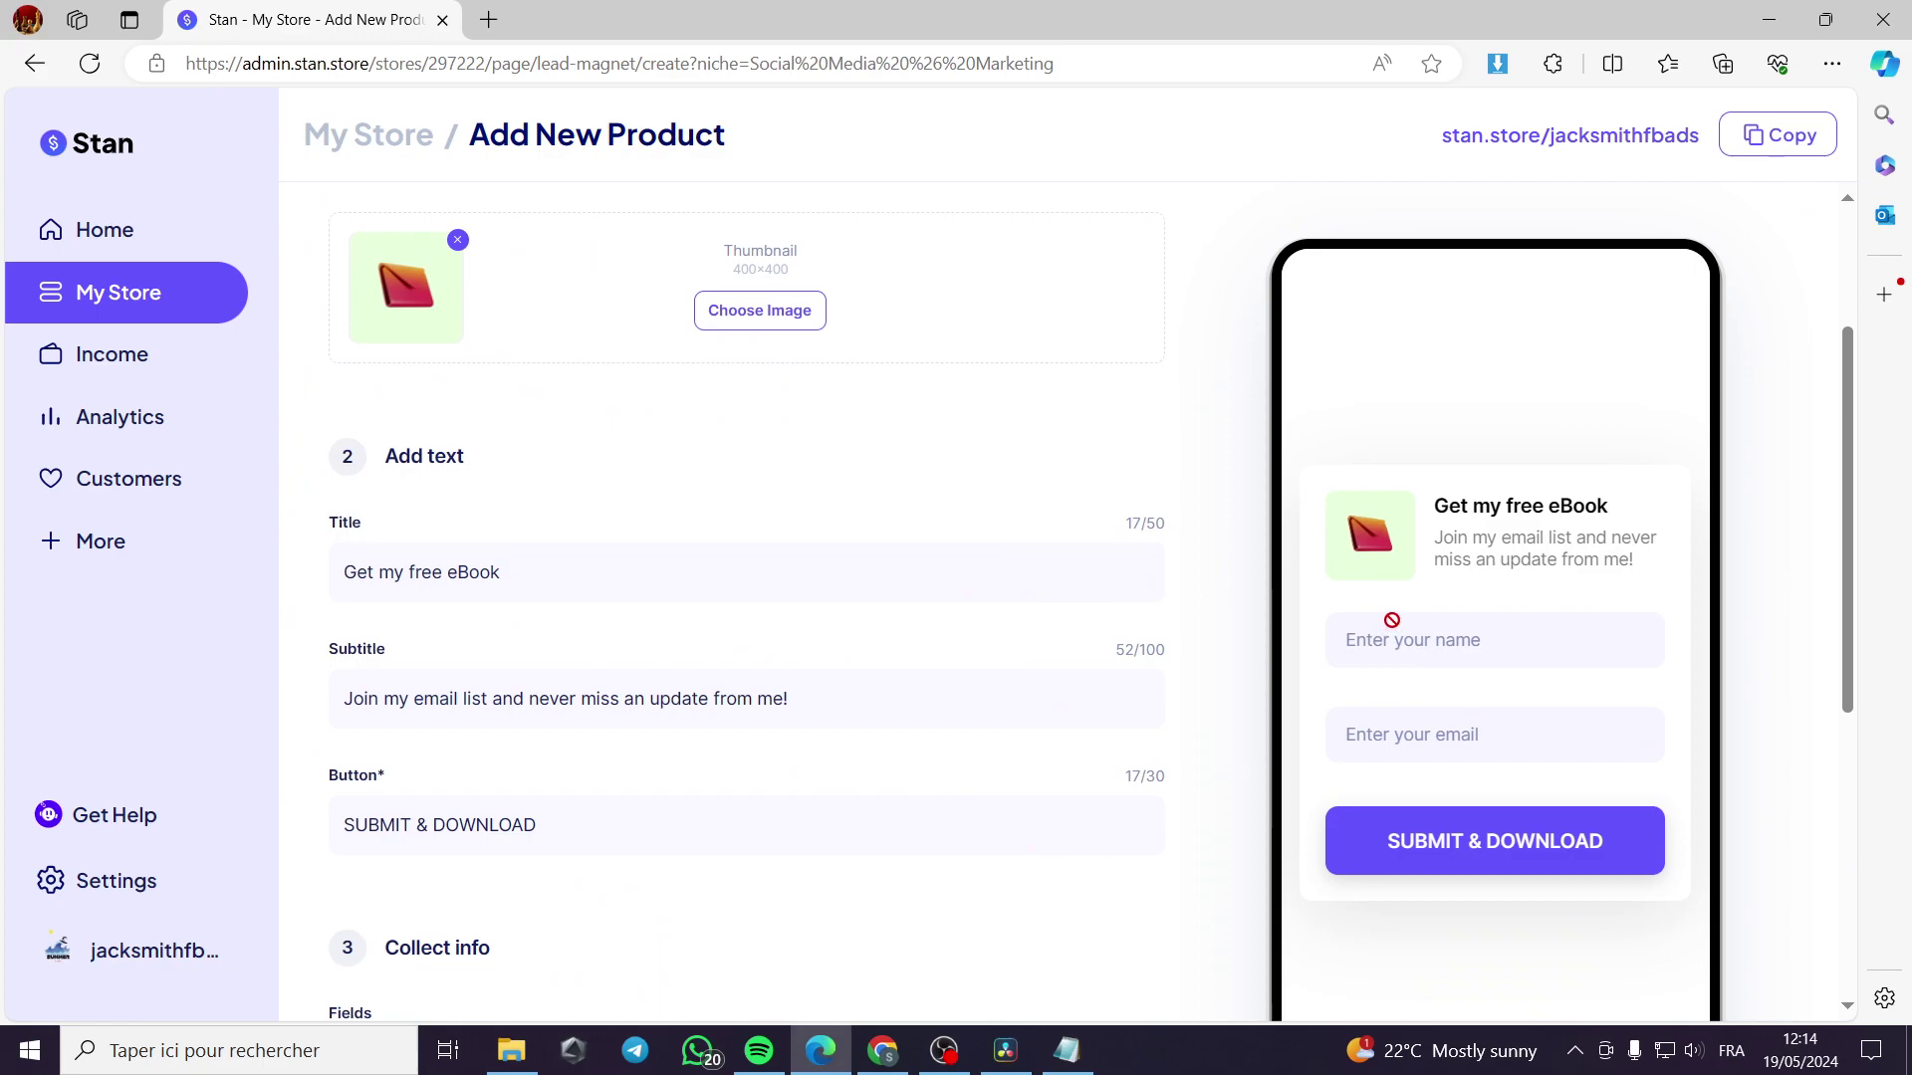
{"action": "scroll", "coordinate": [745, 591], "scroll_direction": "down", "scroll_amount": 3}
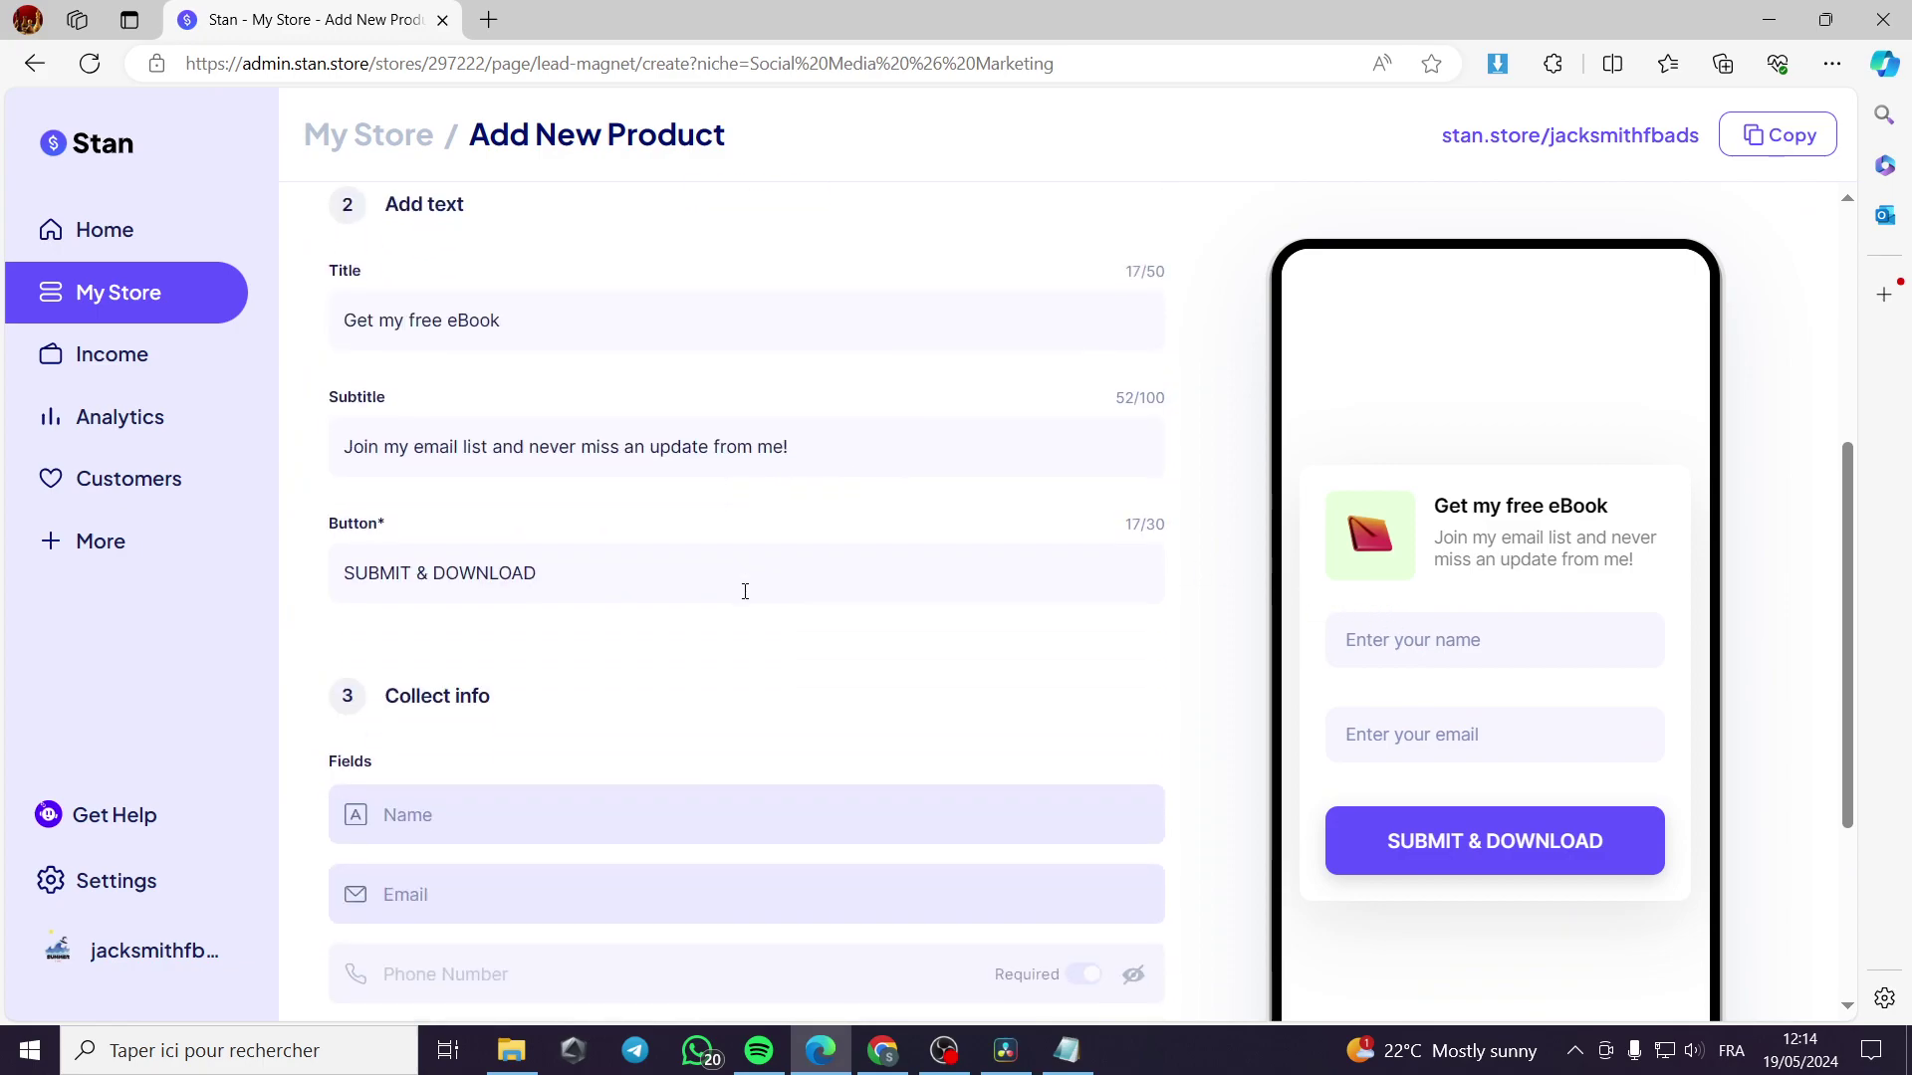
{"action": "scroll", "coordinate": [745, 592], "scroll_direction": "up", "scroll_amount": 6}
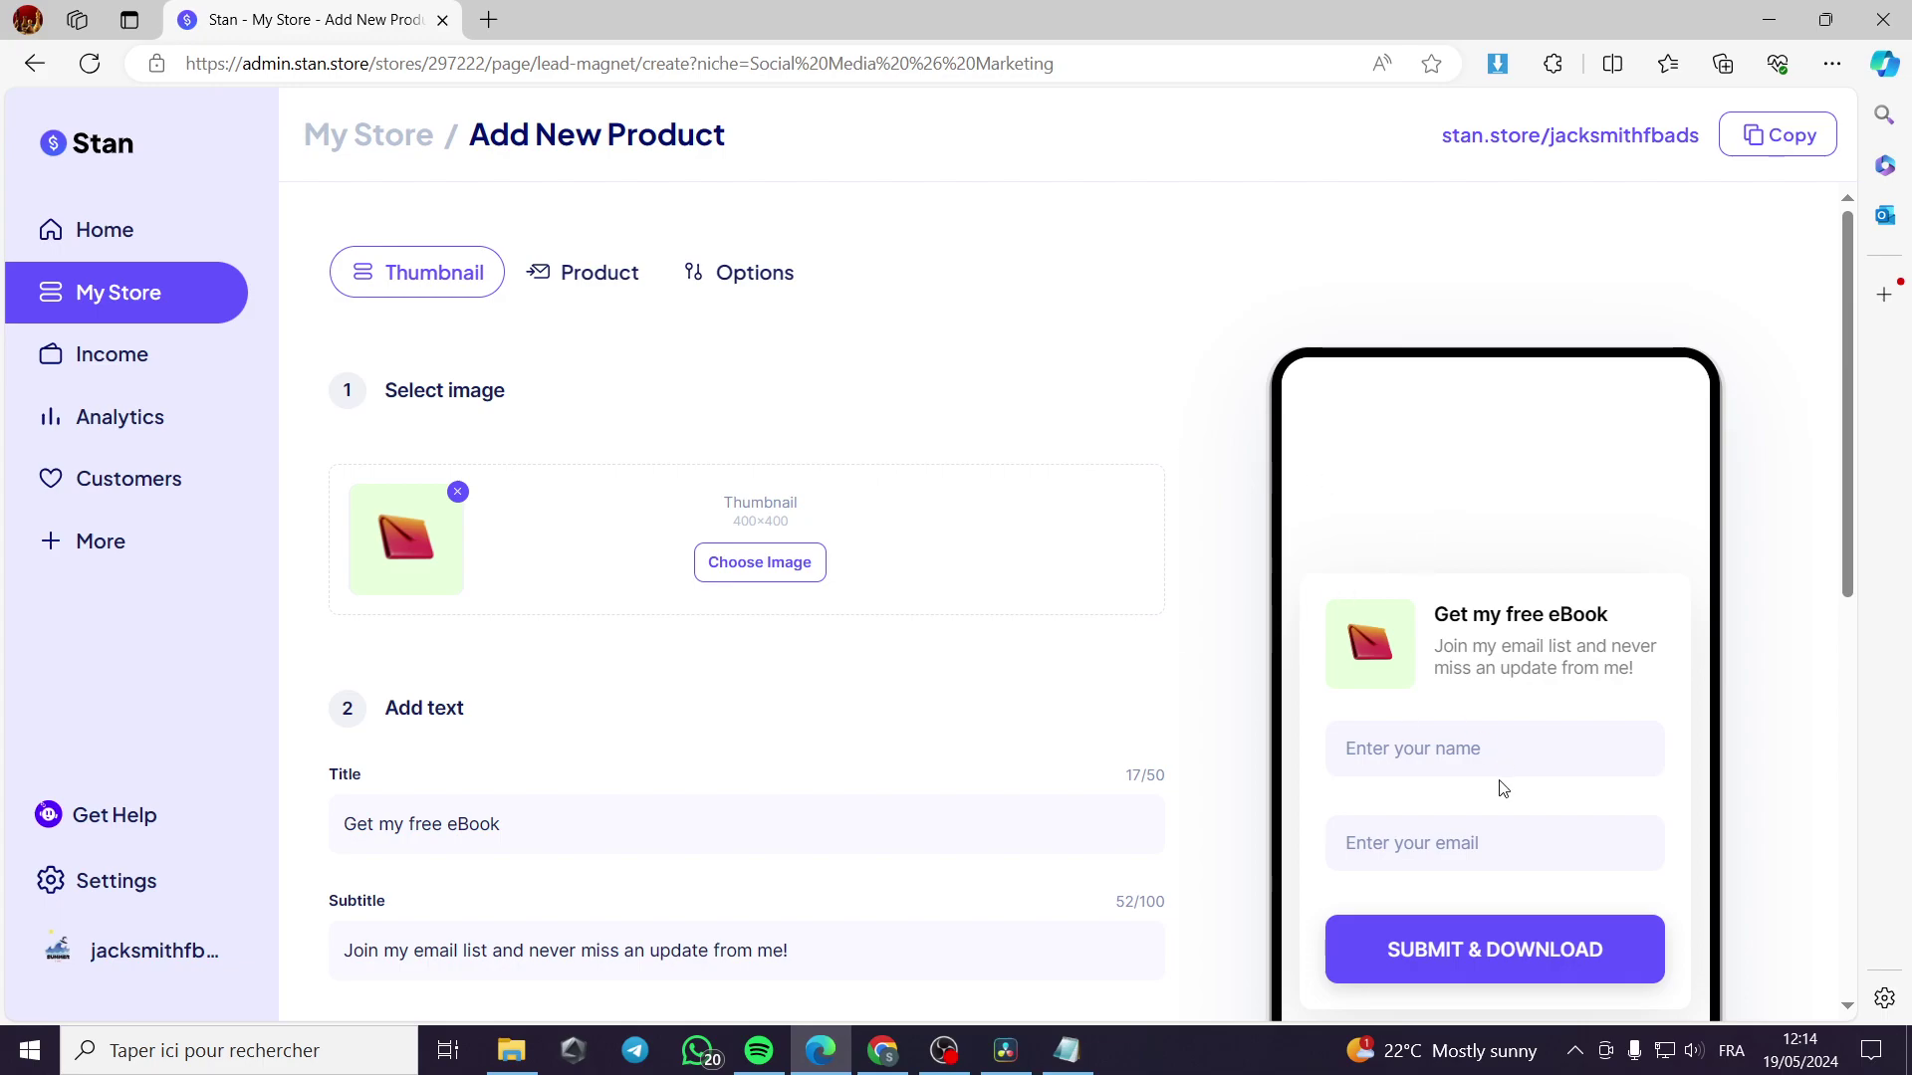
{"action": "scroll", "coordinate": [1506, 748], "scroll_direction": "down", "scroll_amount": 1}
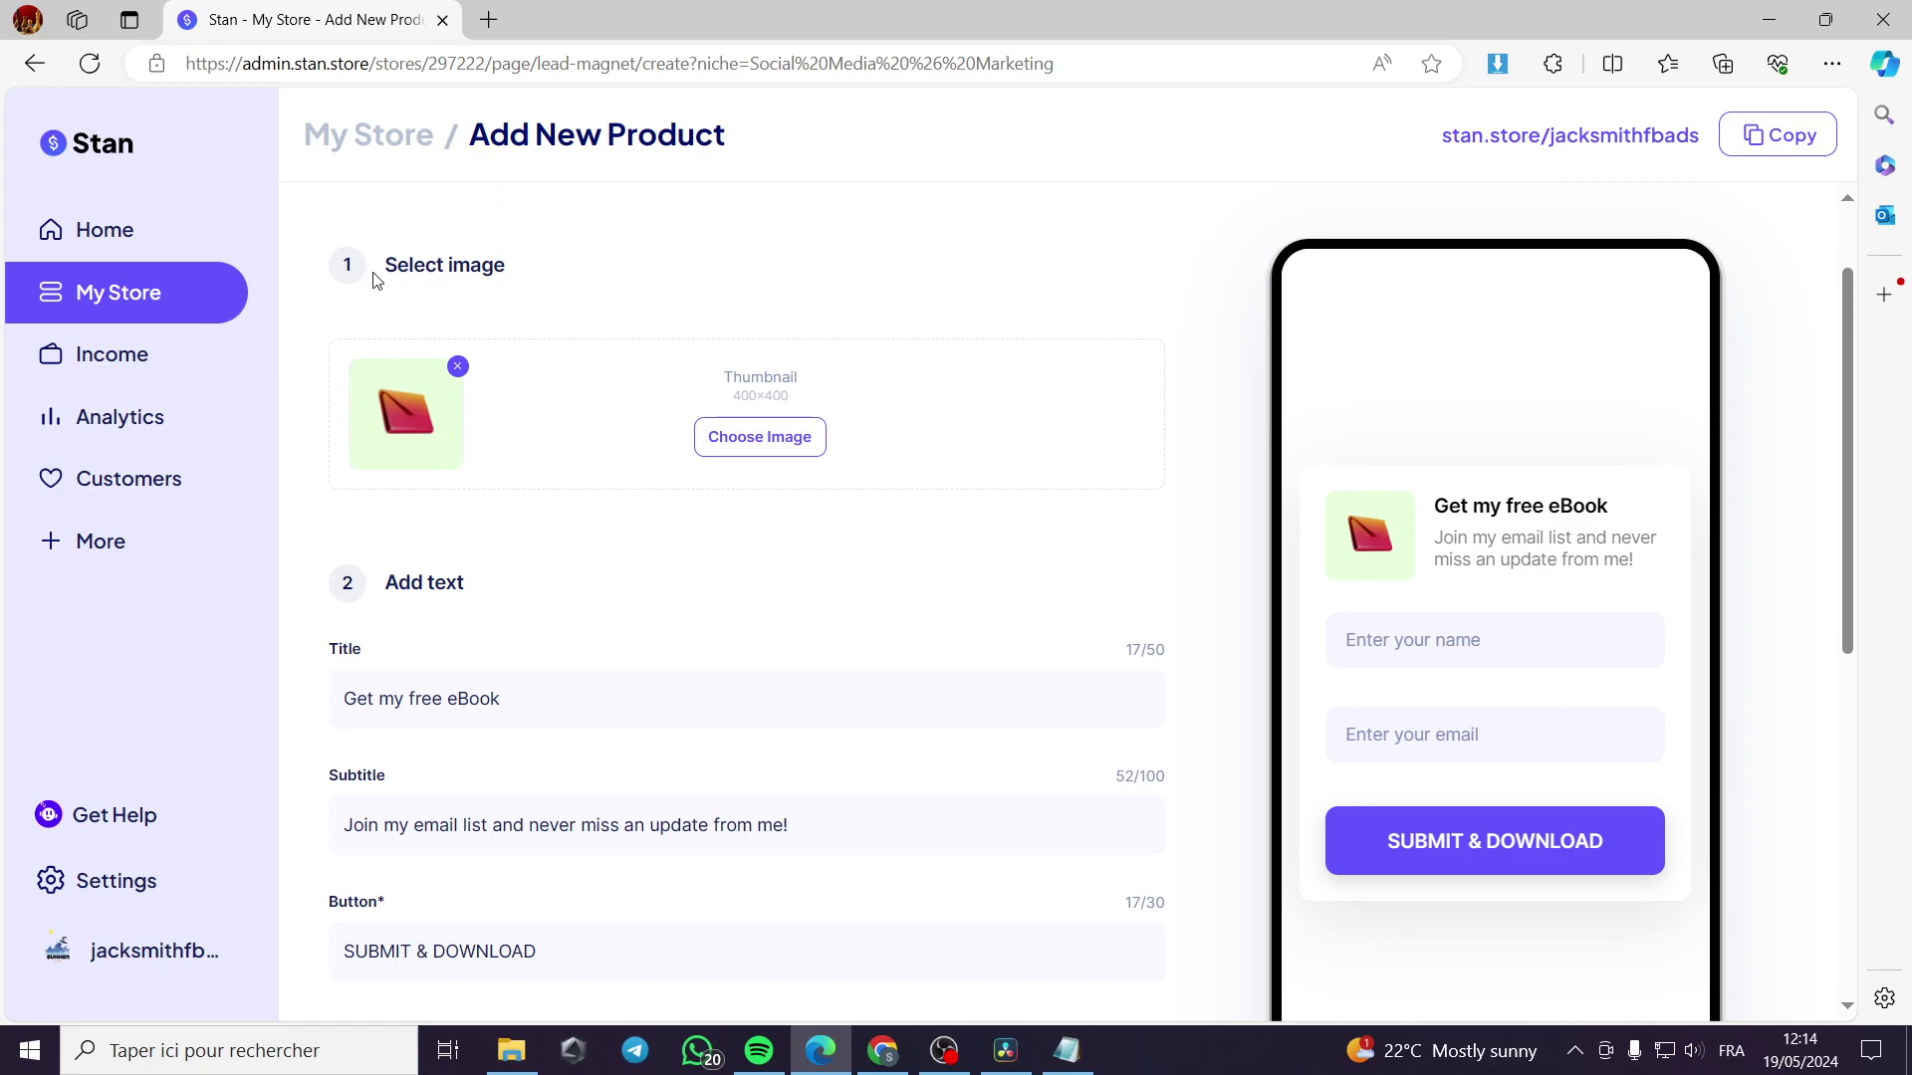
{"action": "left_click", "coordinate": [803, 444]}
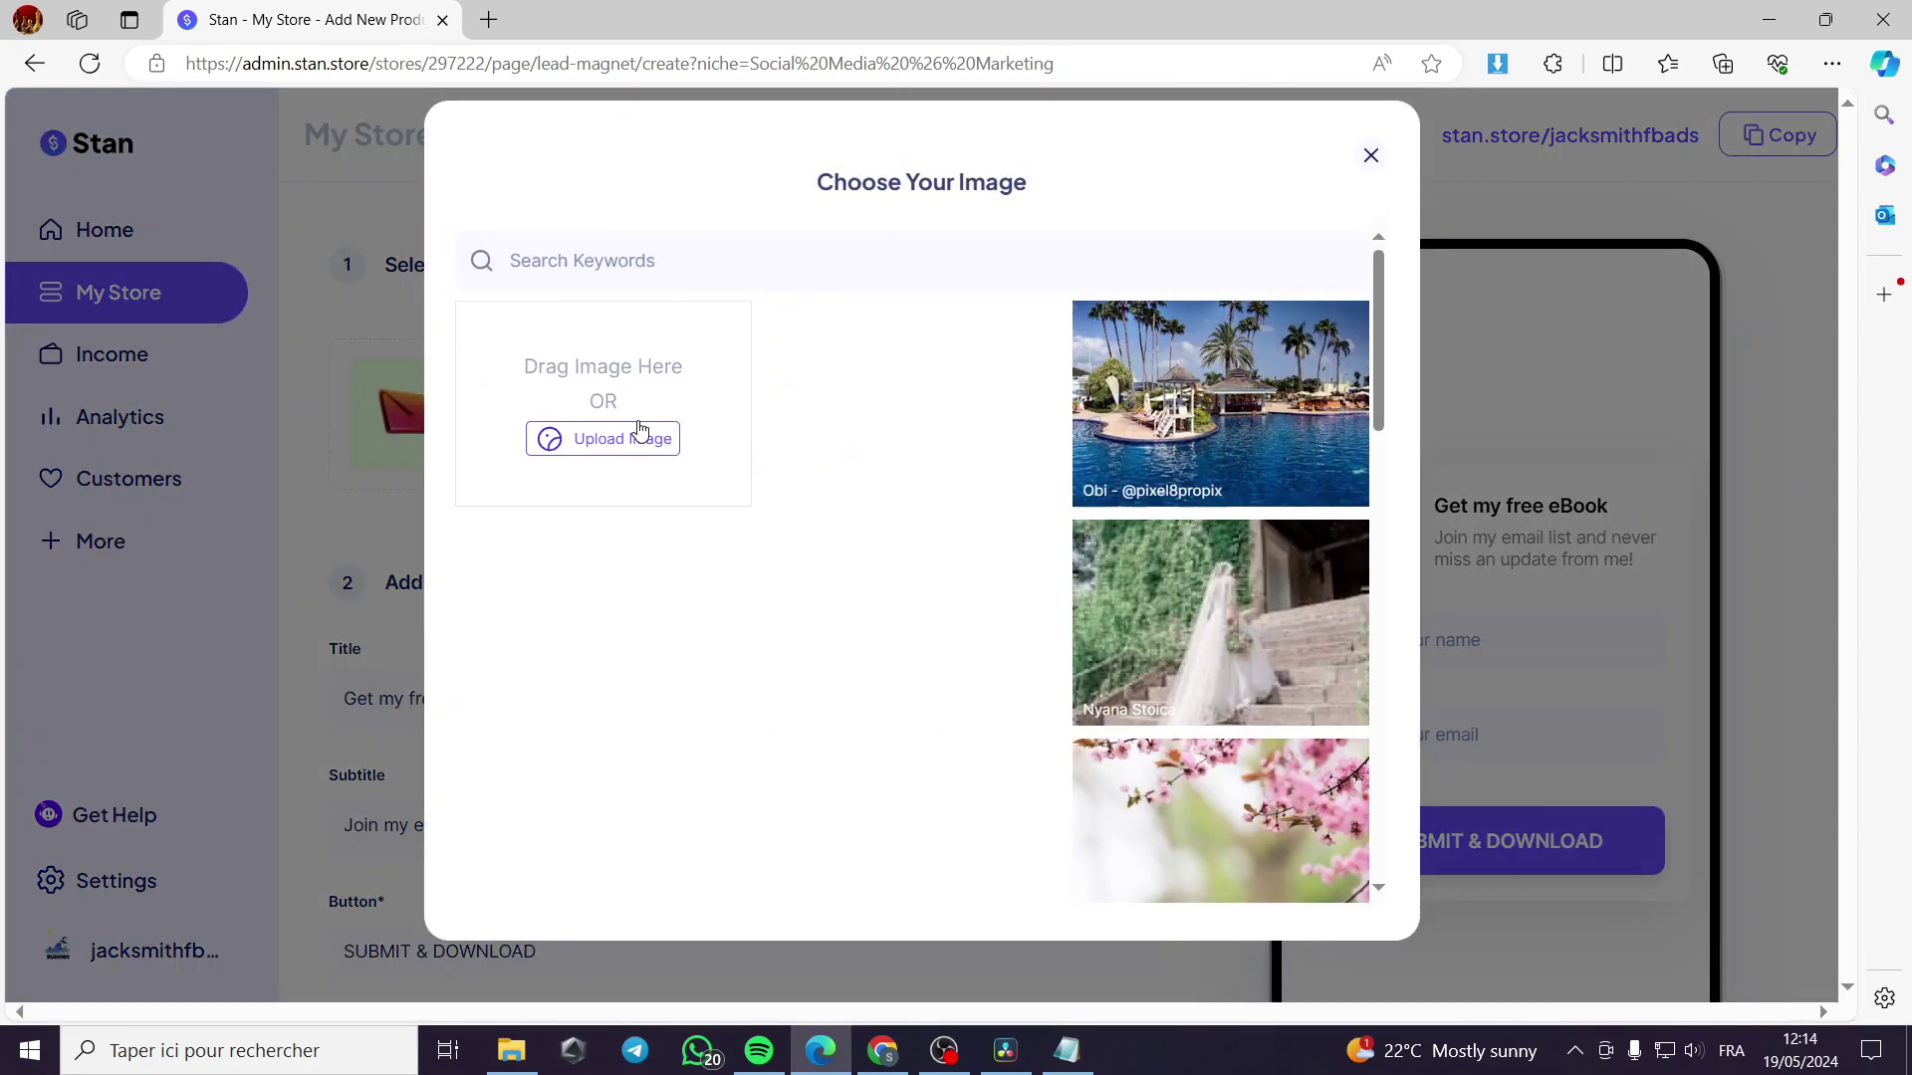
{"action": "left_click", "coordinate": [640, 436]}
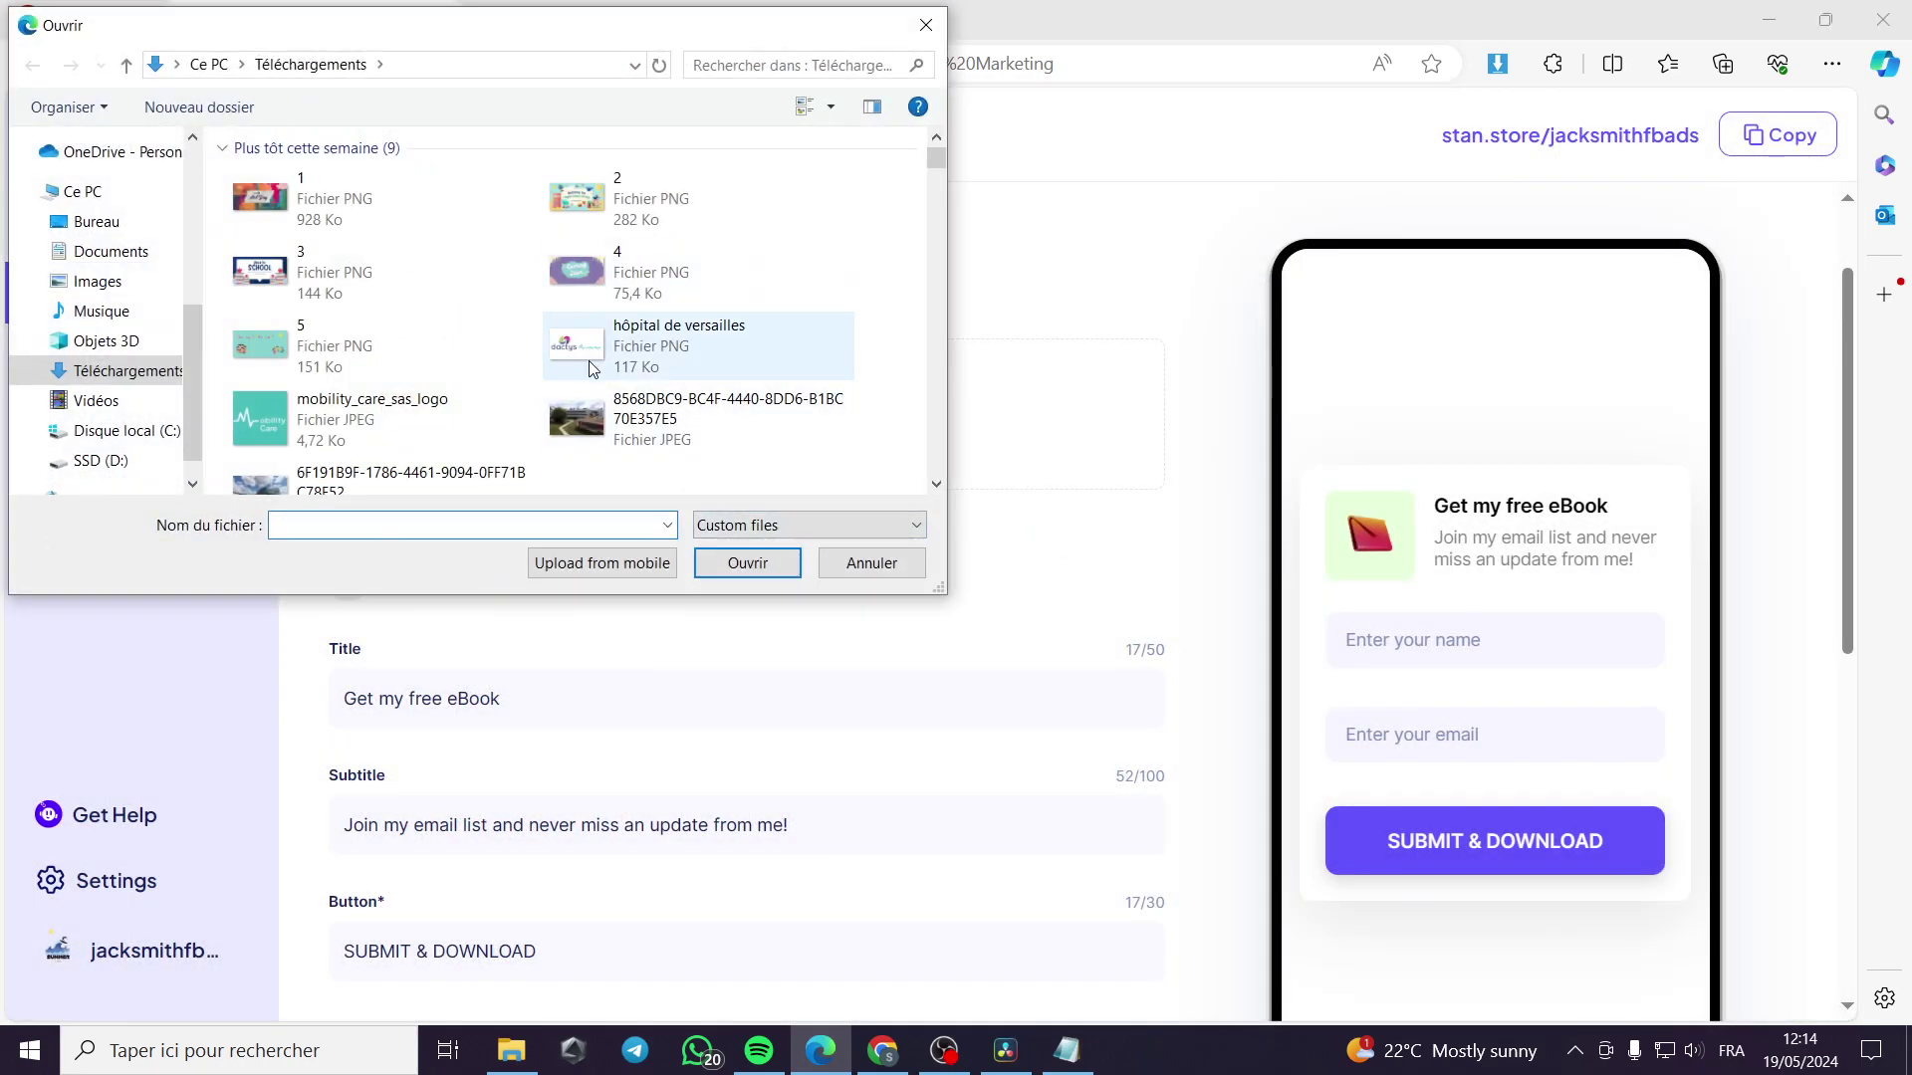
{"action": "scroll", "coordinate": [588, 368], "scroll_direction": "down", "scroll_amount": 2}
{"action": "scroll", "coordinate": [816, 399], "scroll_direction": "down", "scroll_amount": 3}
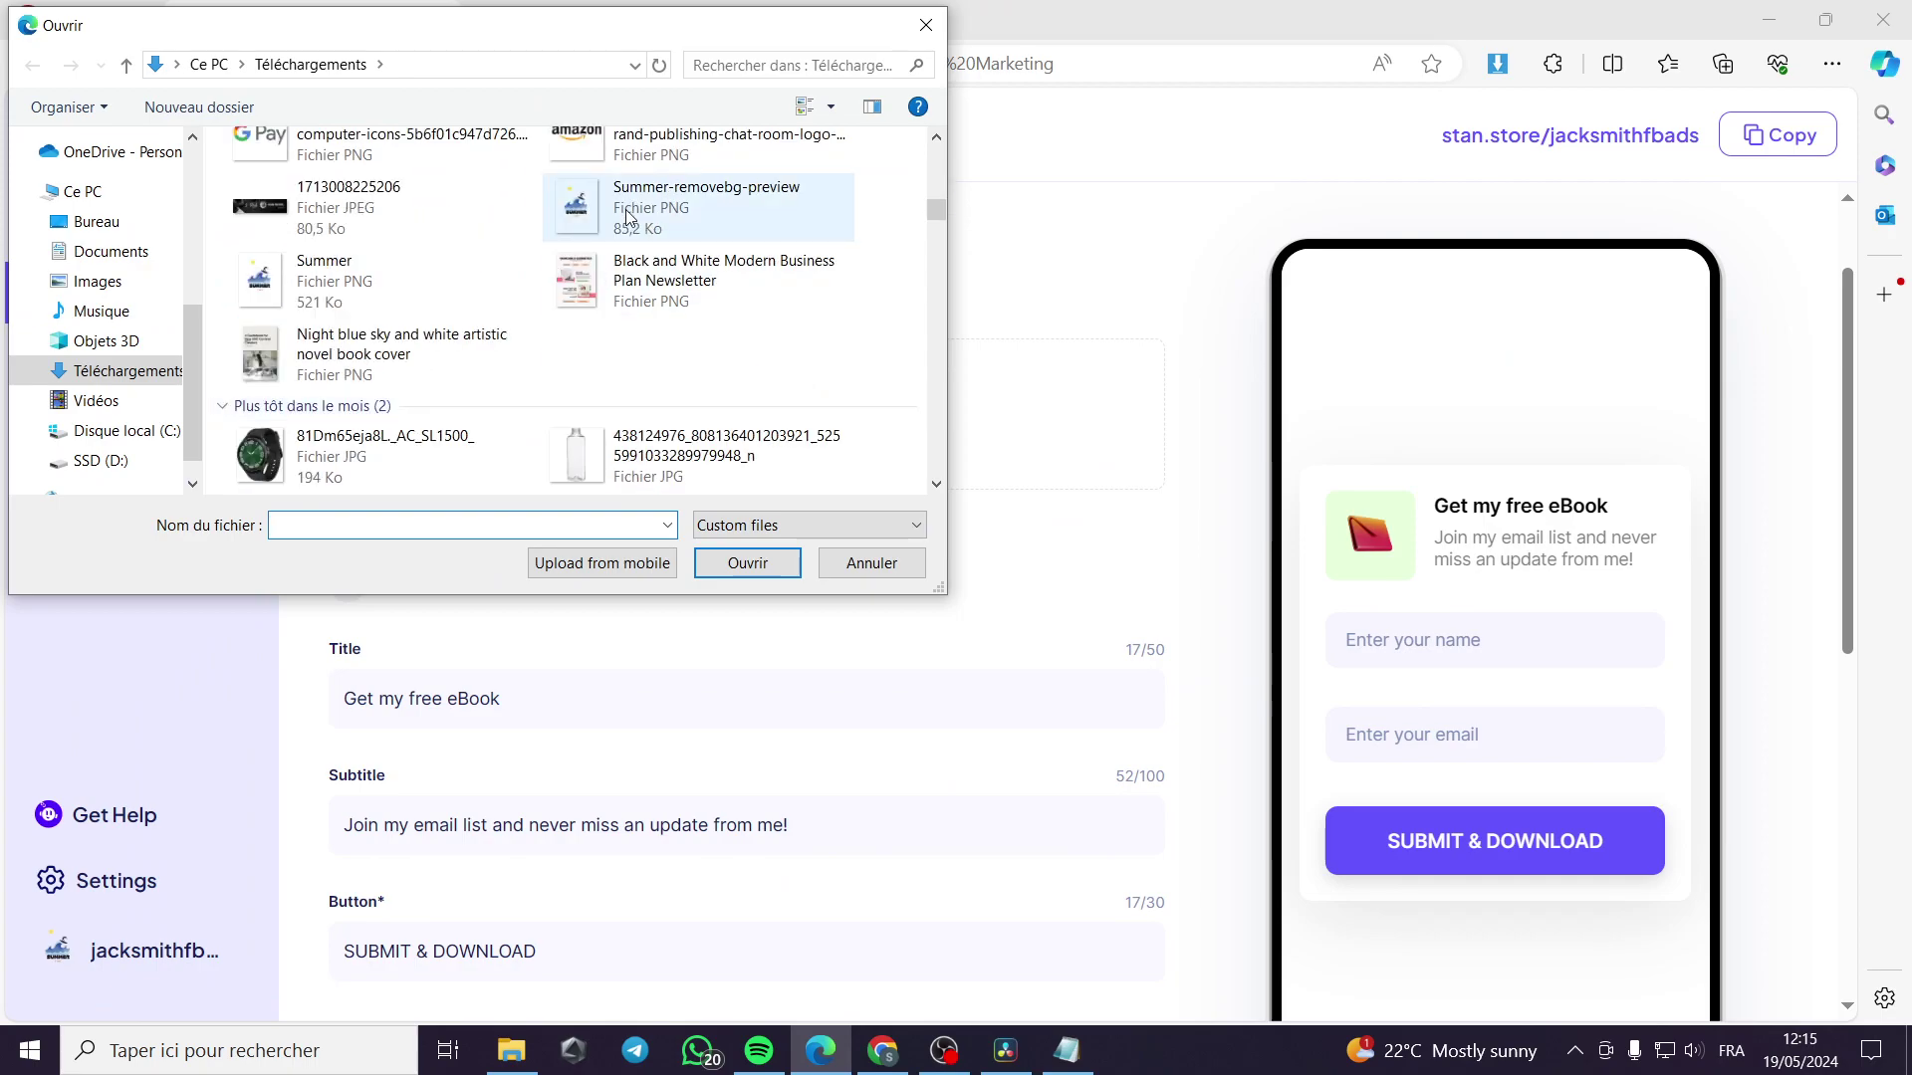
{"action": "scroll", "coordinate": [488, 383], "scroll_direction": "down", "scroll_amount": 2}
{"action": "left_click", "coordinate": [712, 375]}
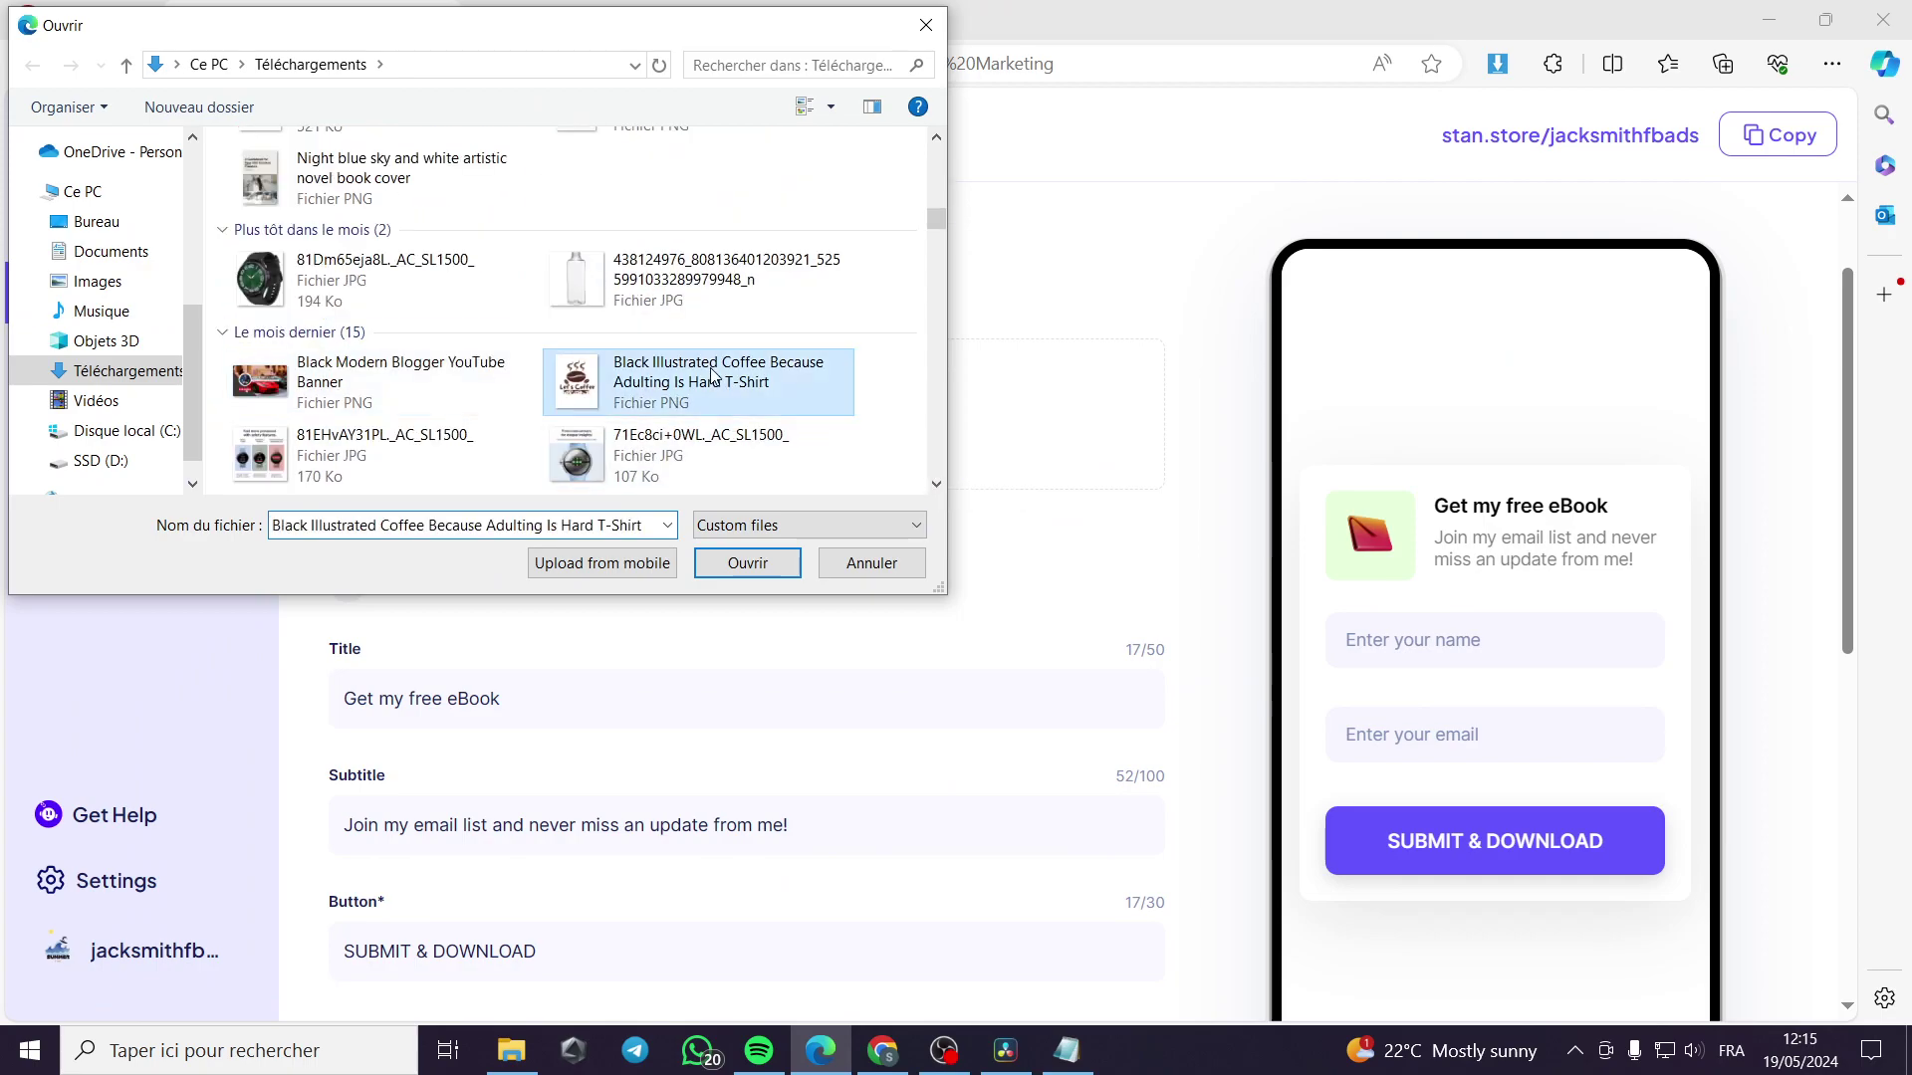
{"action": "double_click", "coordinate": [713, 375]}
{"action": "left_click", "coordinate": [1115, 781]}
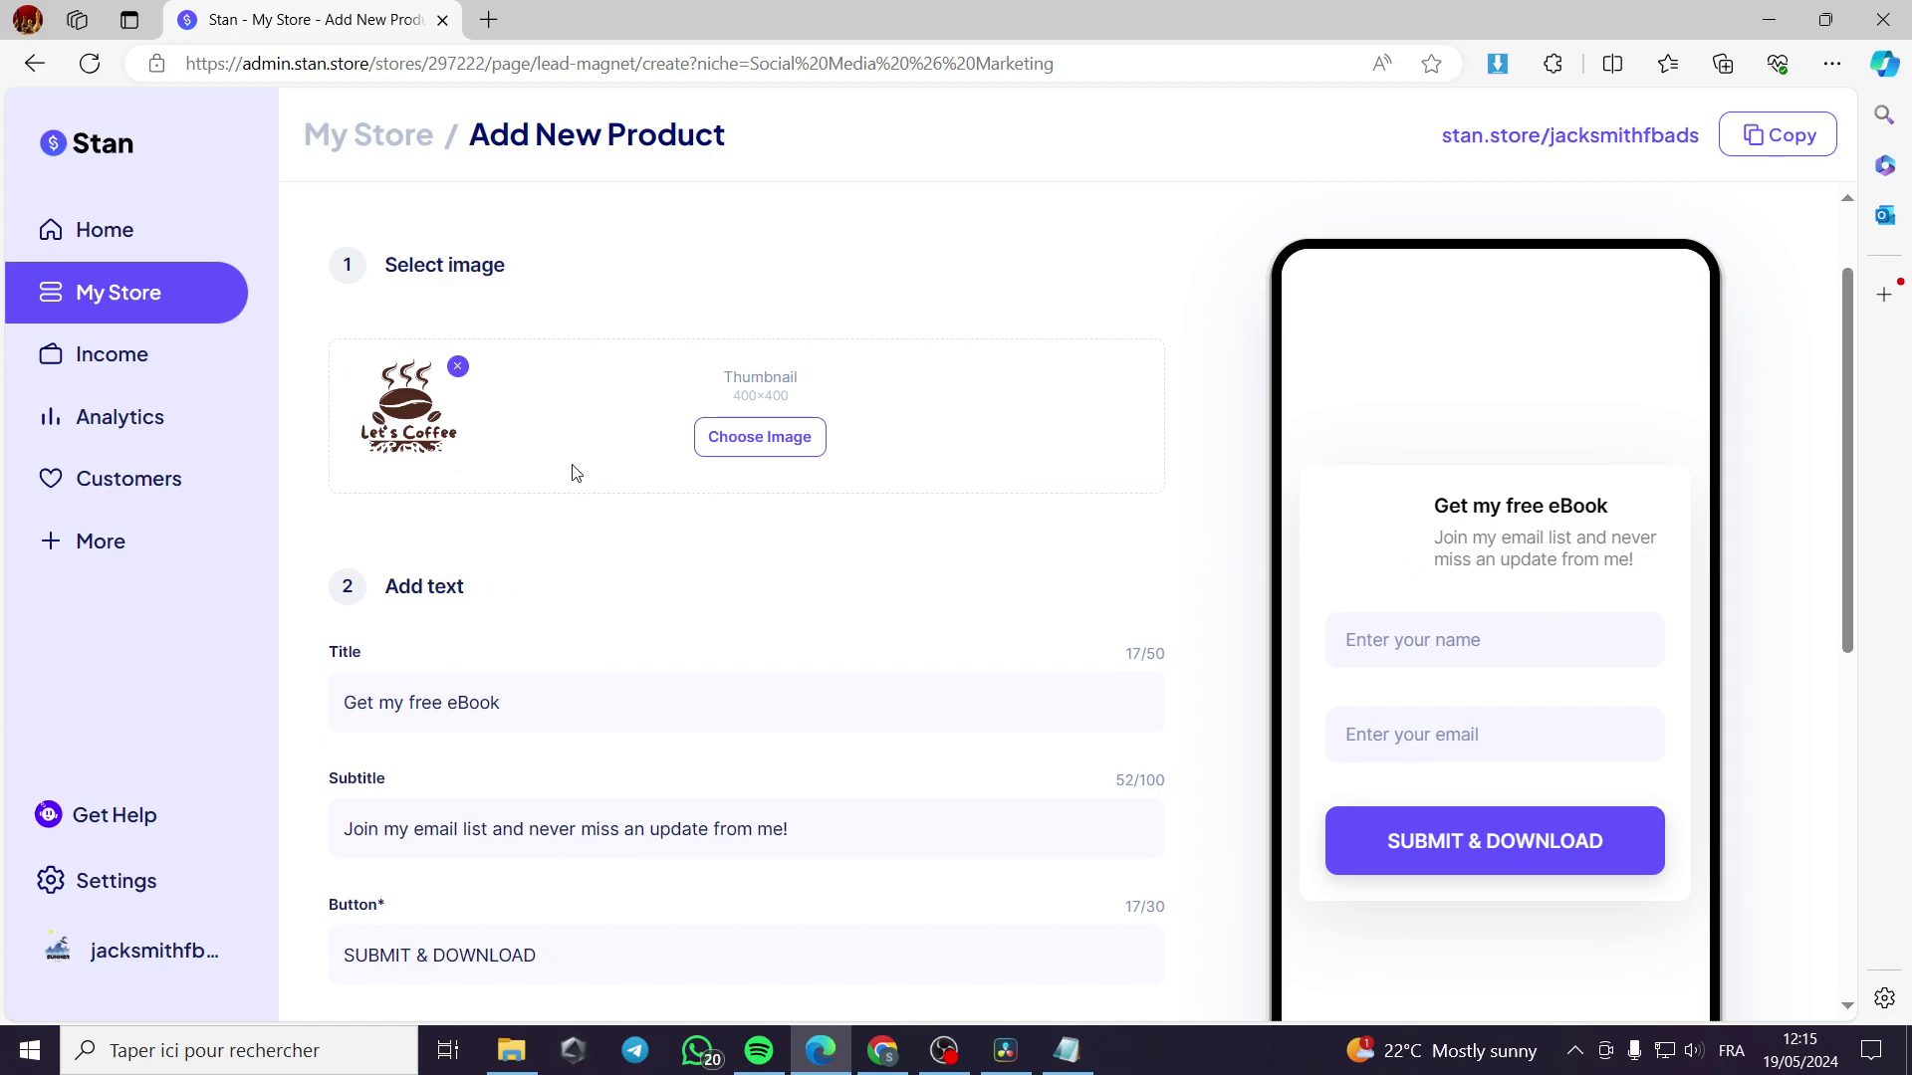
Change the product's subtitle to "Join my email list and get exclusive offers for members only".
{"action": "scroll", "coordinate": [474, 450], "scroll_direction": "down", "scroll_amount": 2}
{"action": "left_click", "coordinate": [527, 461]}
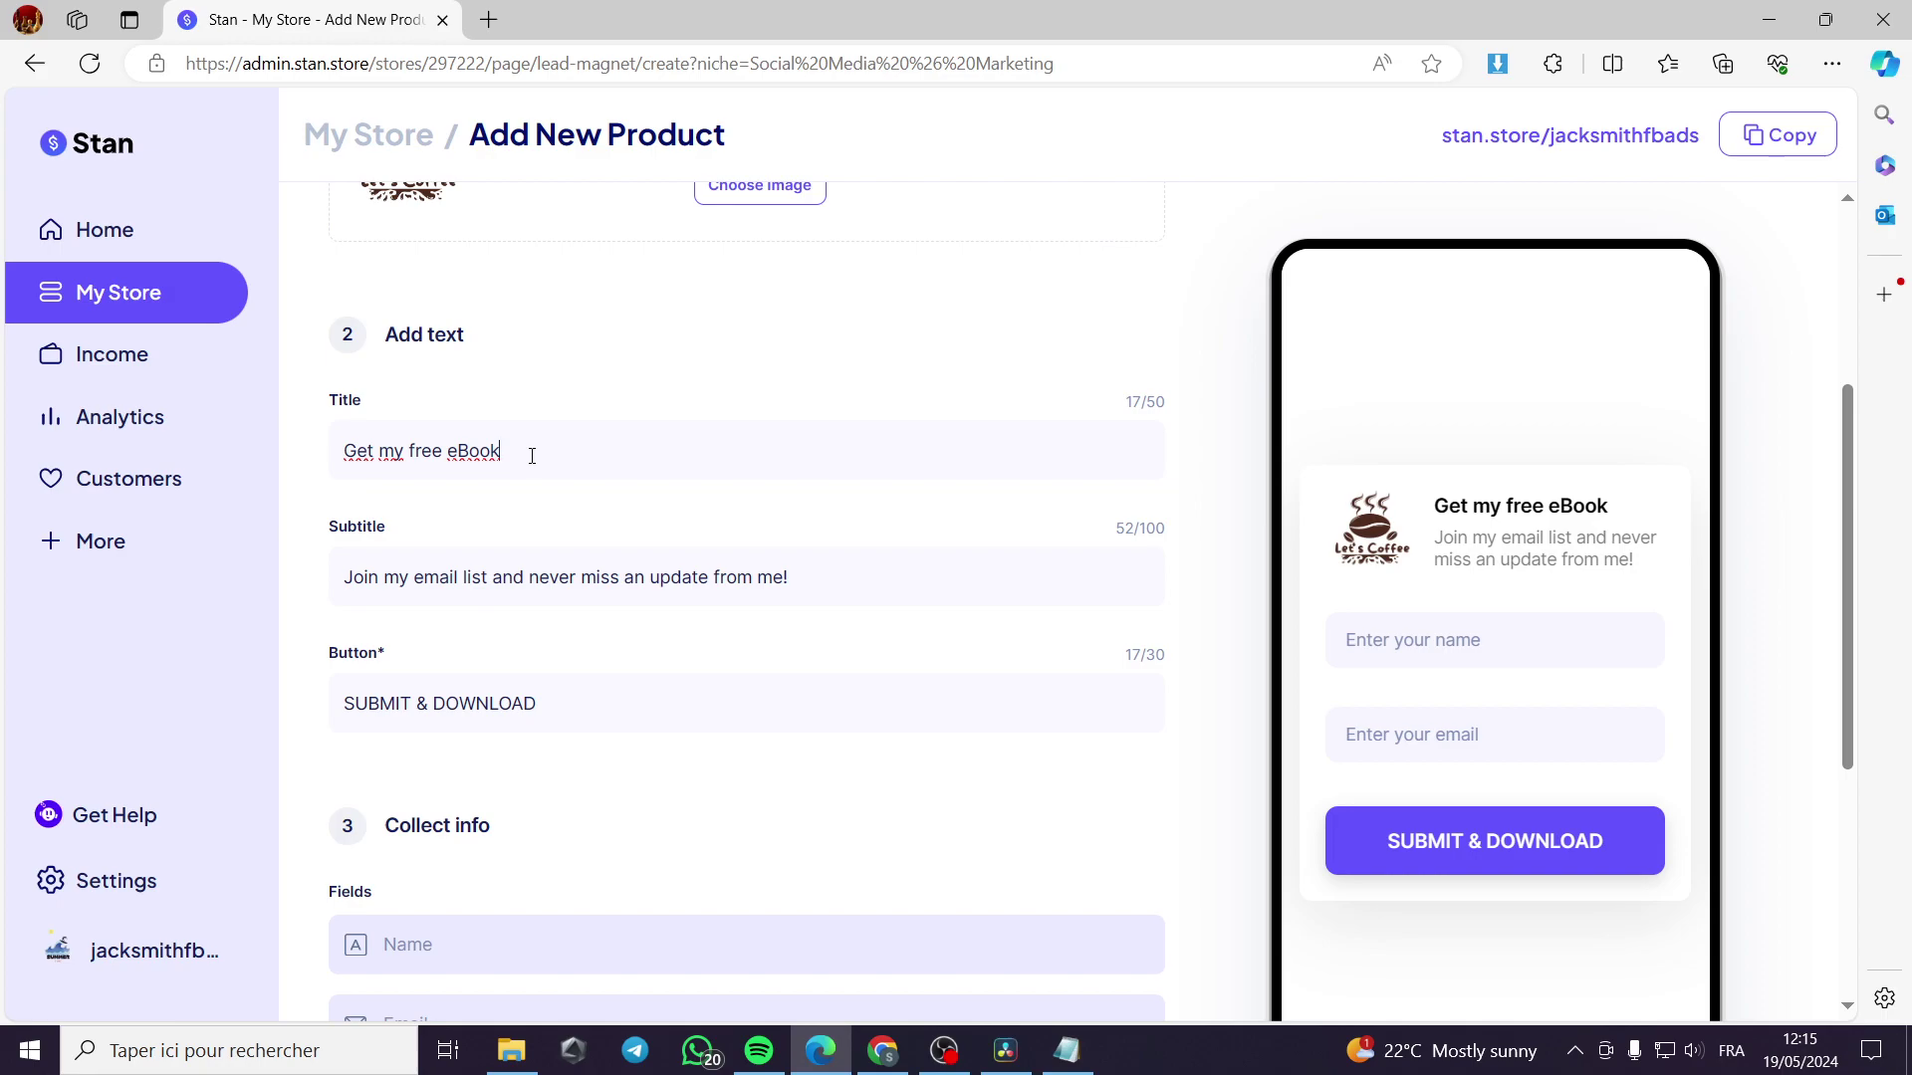
{"action": "left_click_drag", "start_coordinate": [499, 453], "coordinate": [447, 451]}
{"action": "left_click_drag", "start_coordinate": [825, 584], "coordinate": [493, 599]}
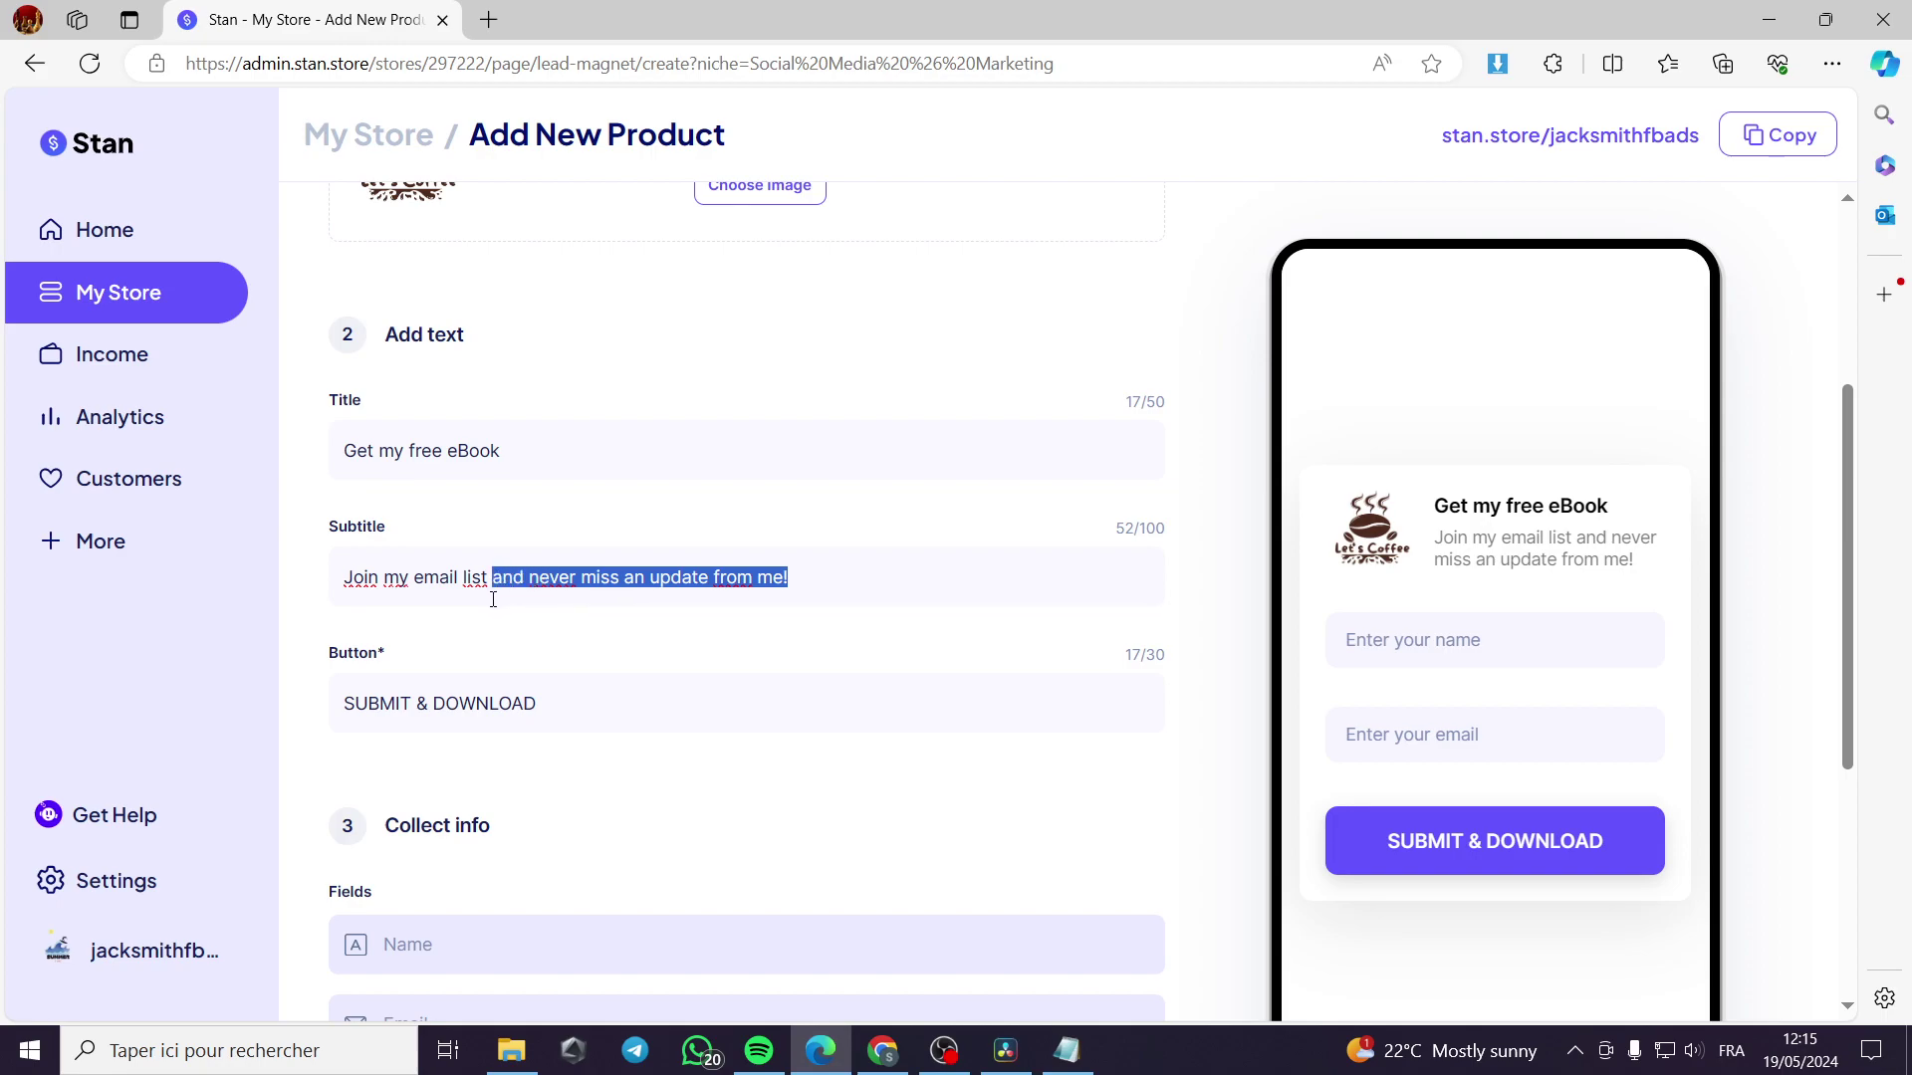
{"action": "type", "text": "and "}
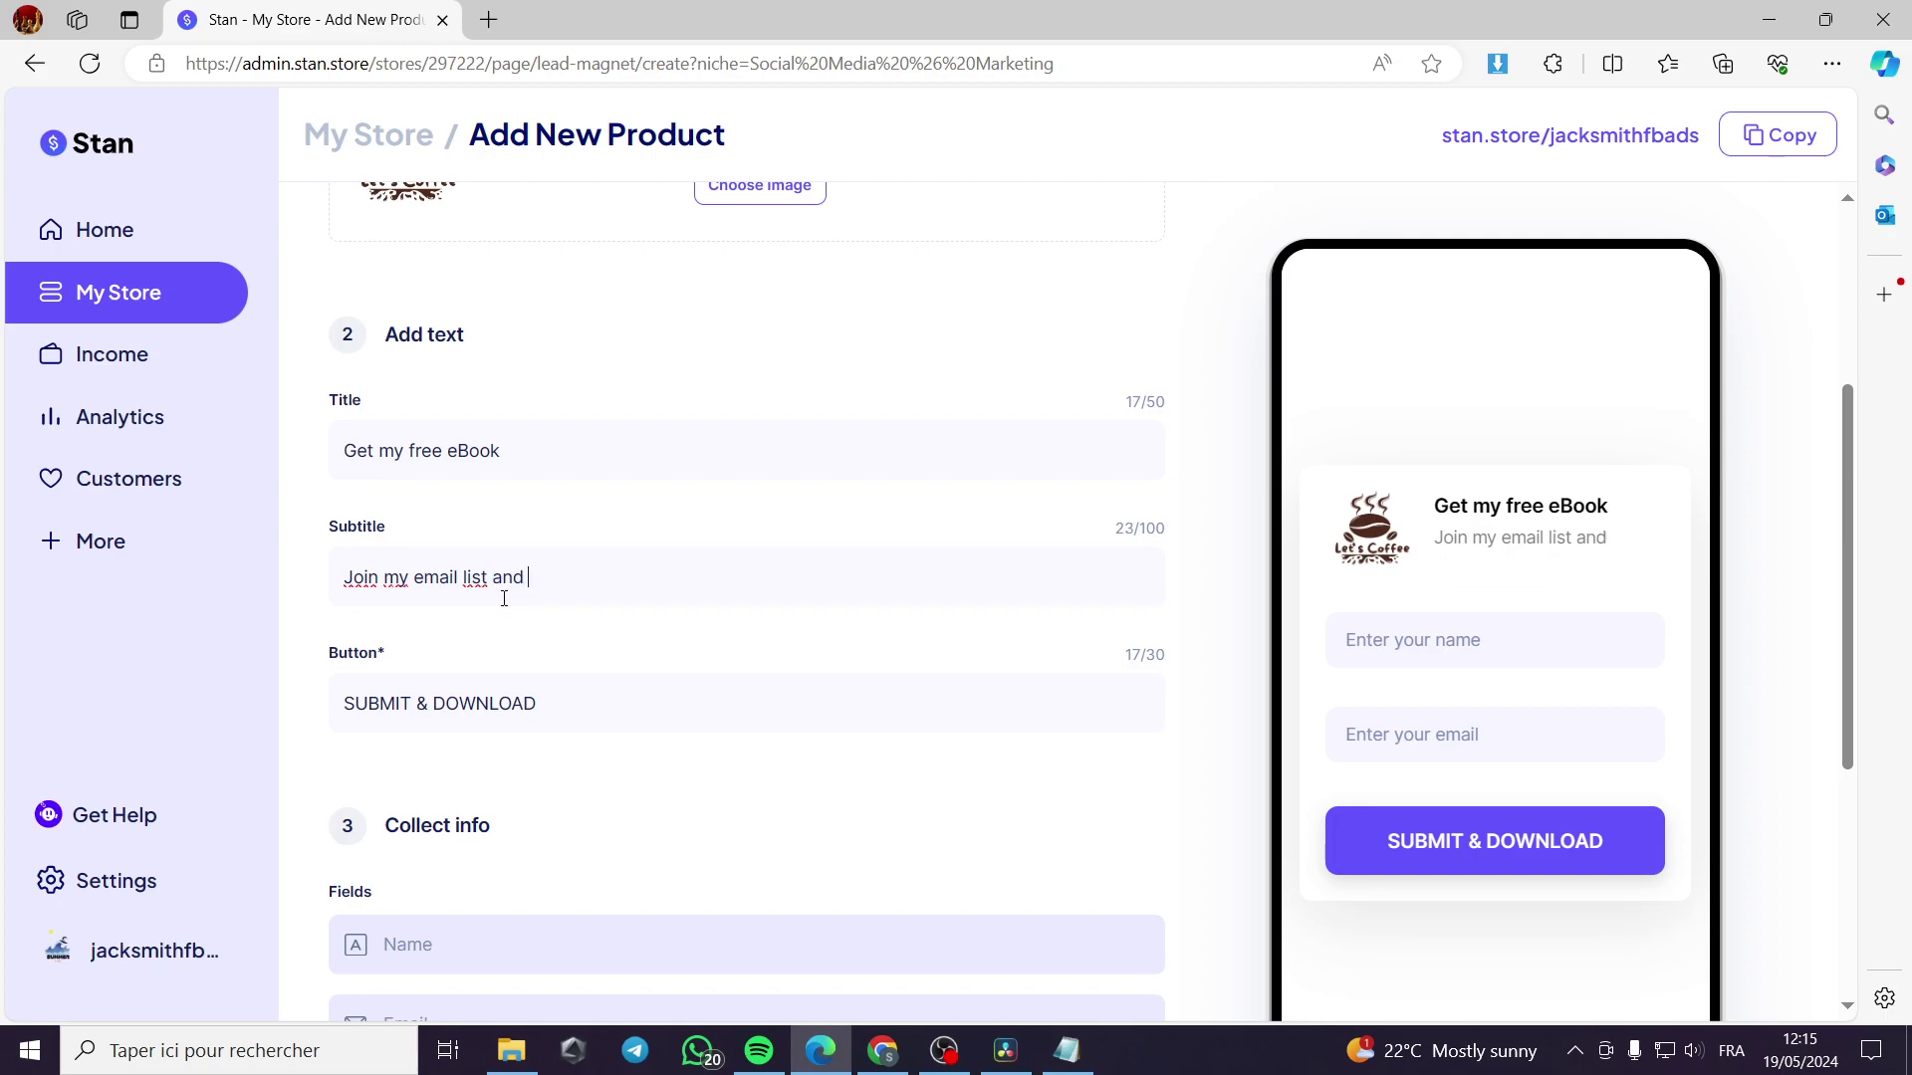
{"action": "type", "text": "get exclusive contet"}
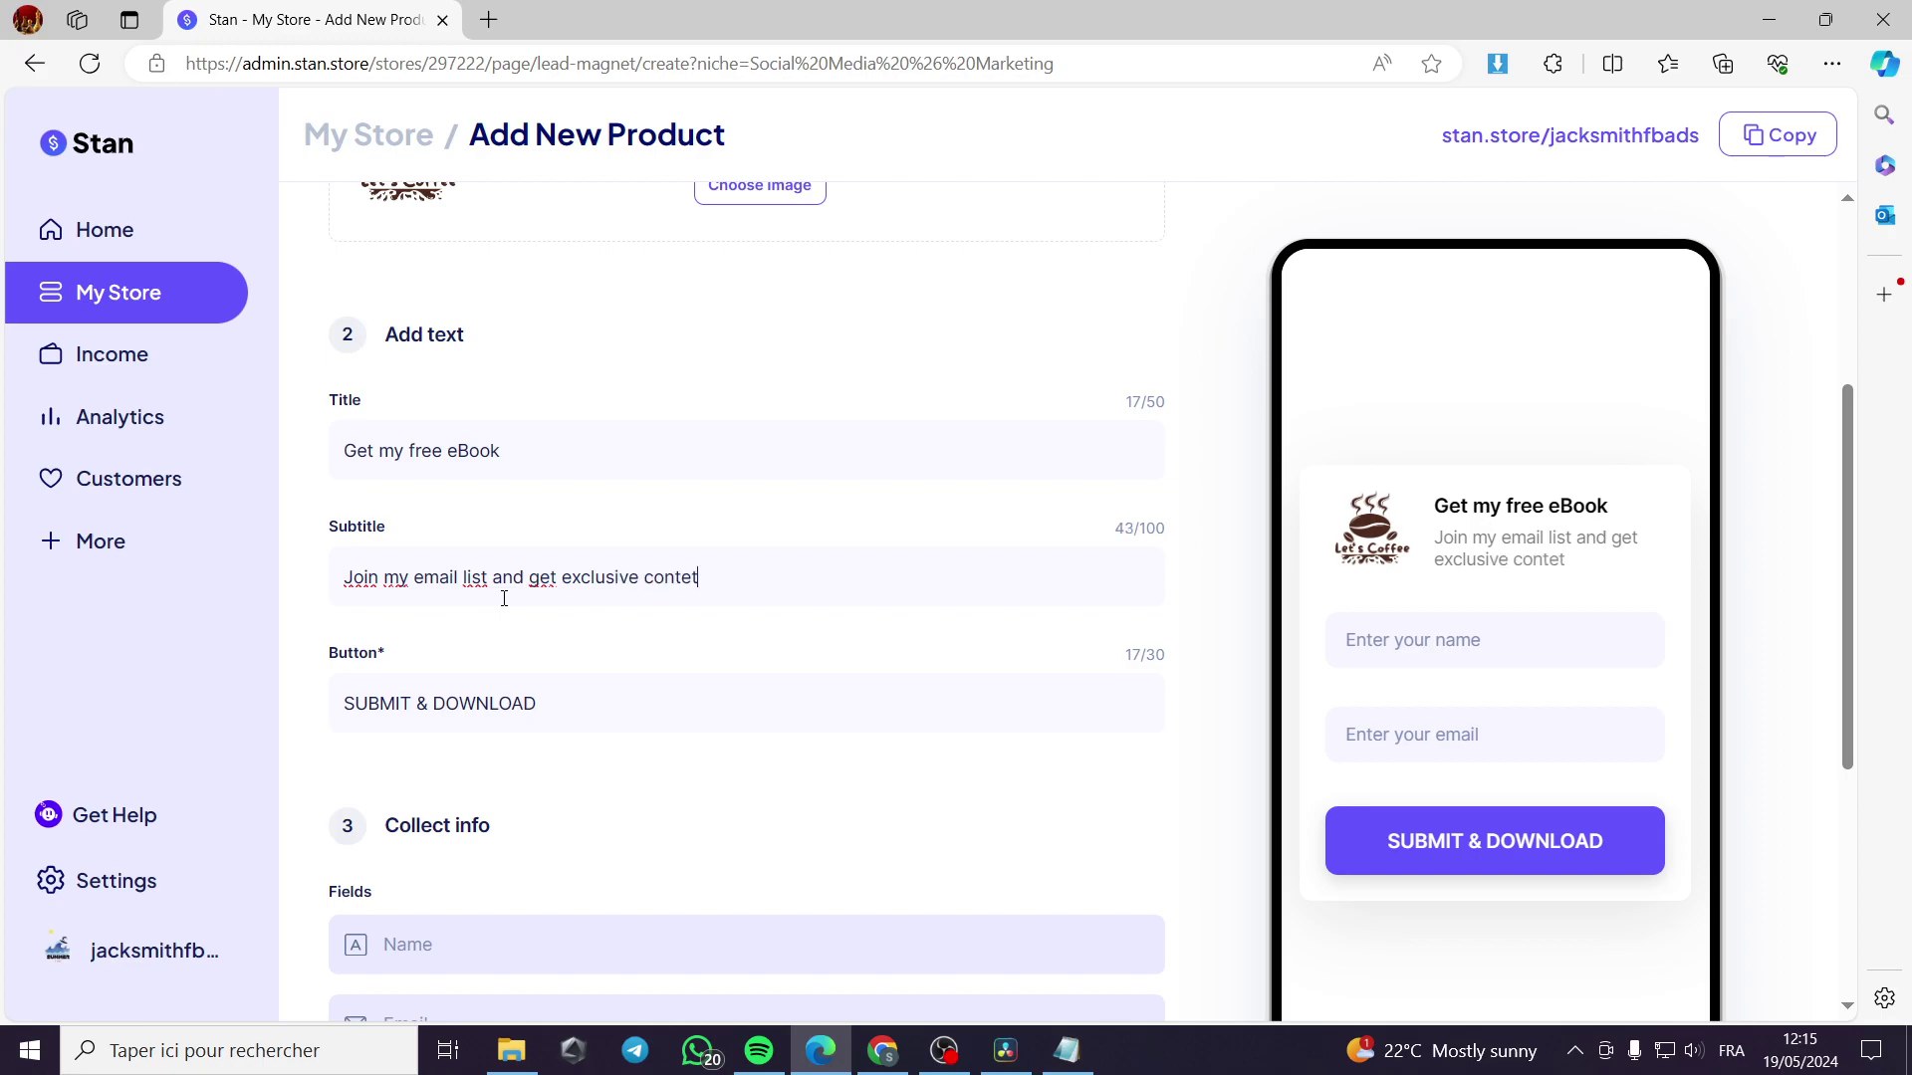
{"action": "type", "text": "nnt"}
{"action": "left_click_drag", "start_coordinate": [711, 583], "coordinate": [646, 580]}
{"action": "type", "text": "offers for m"}
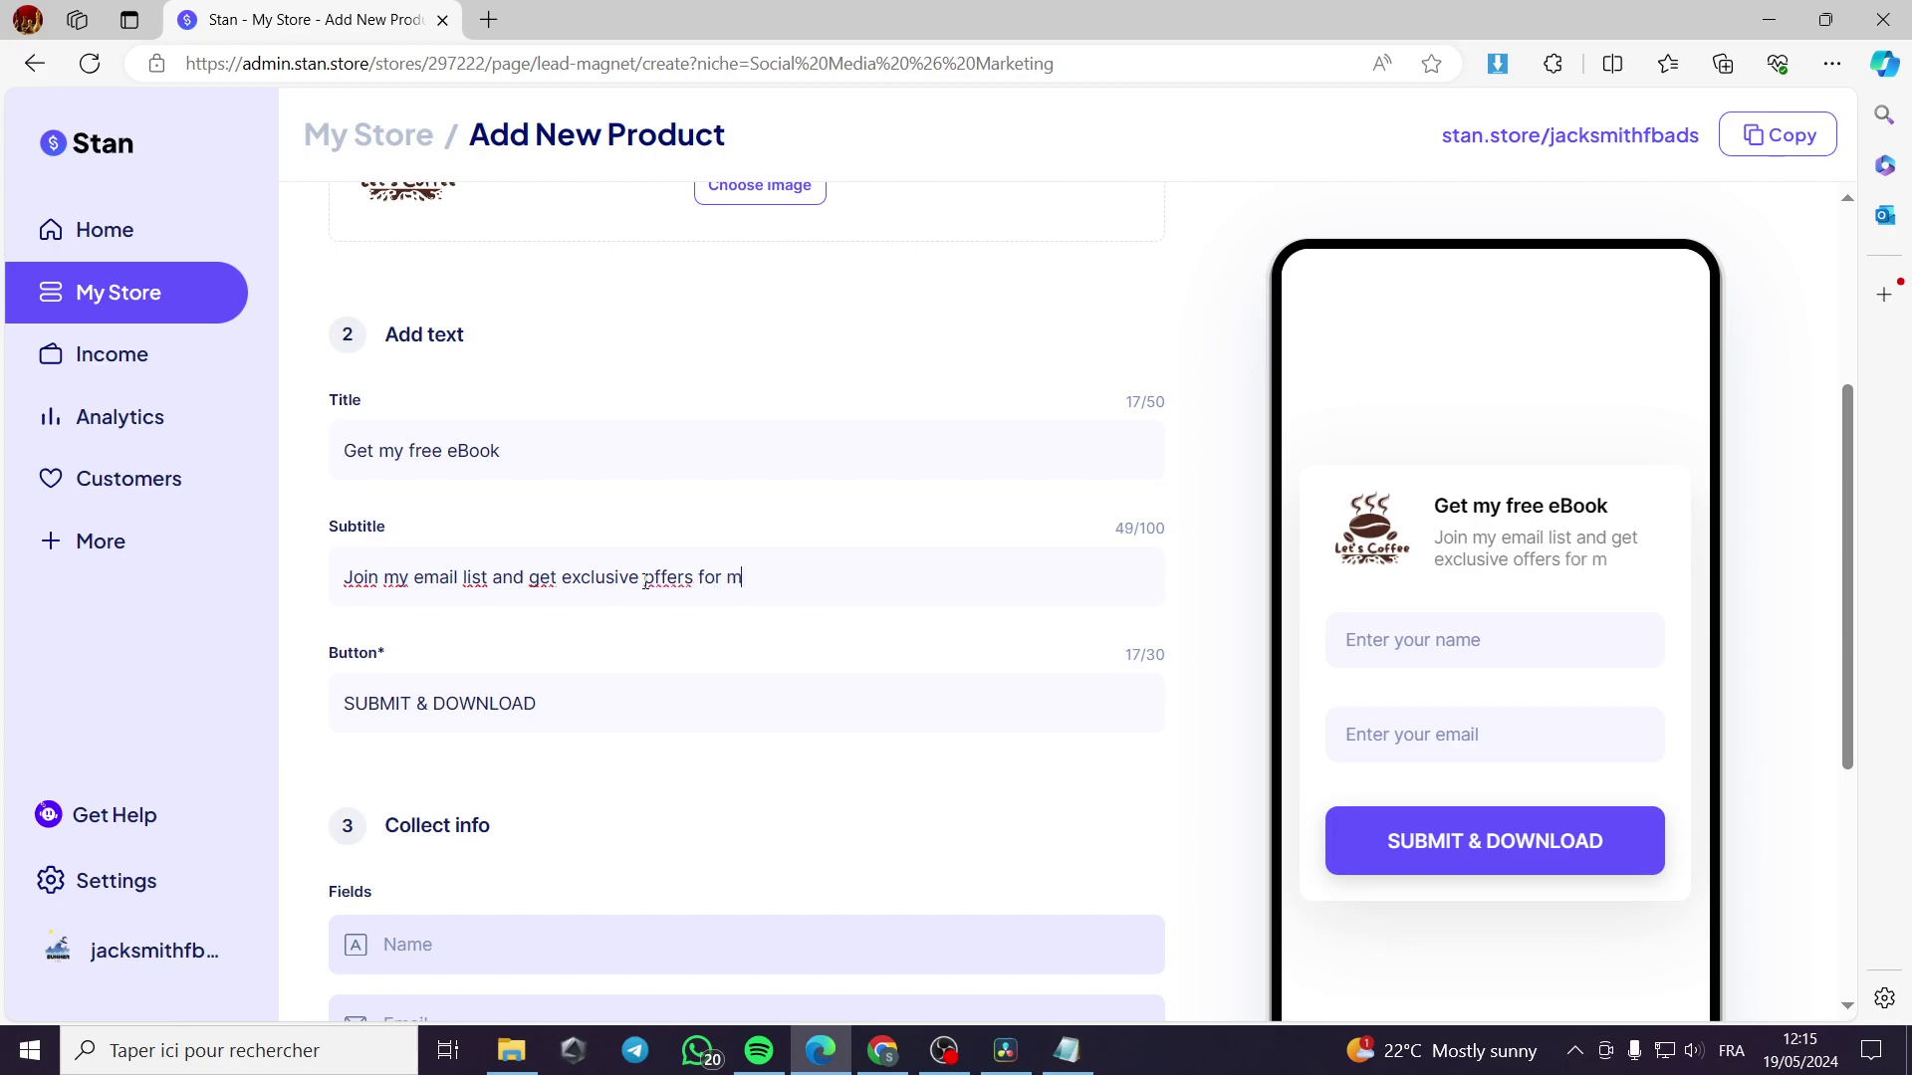
{"action": "type", "text": "embers only"}
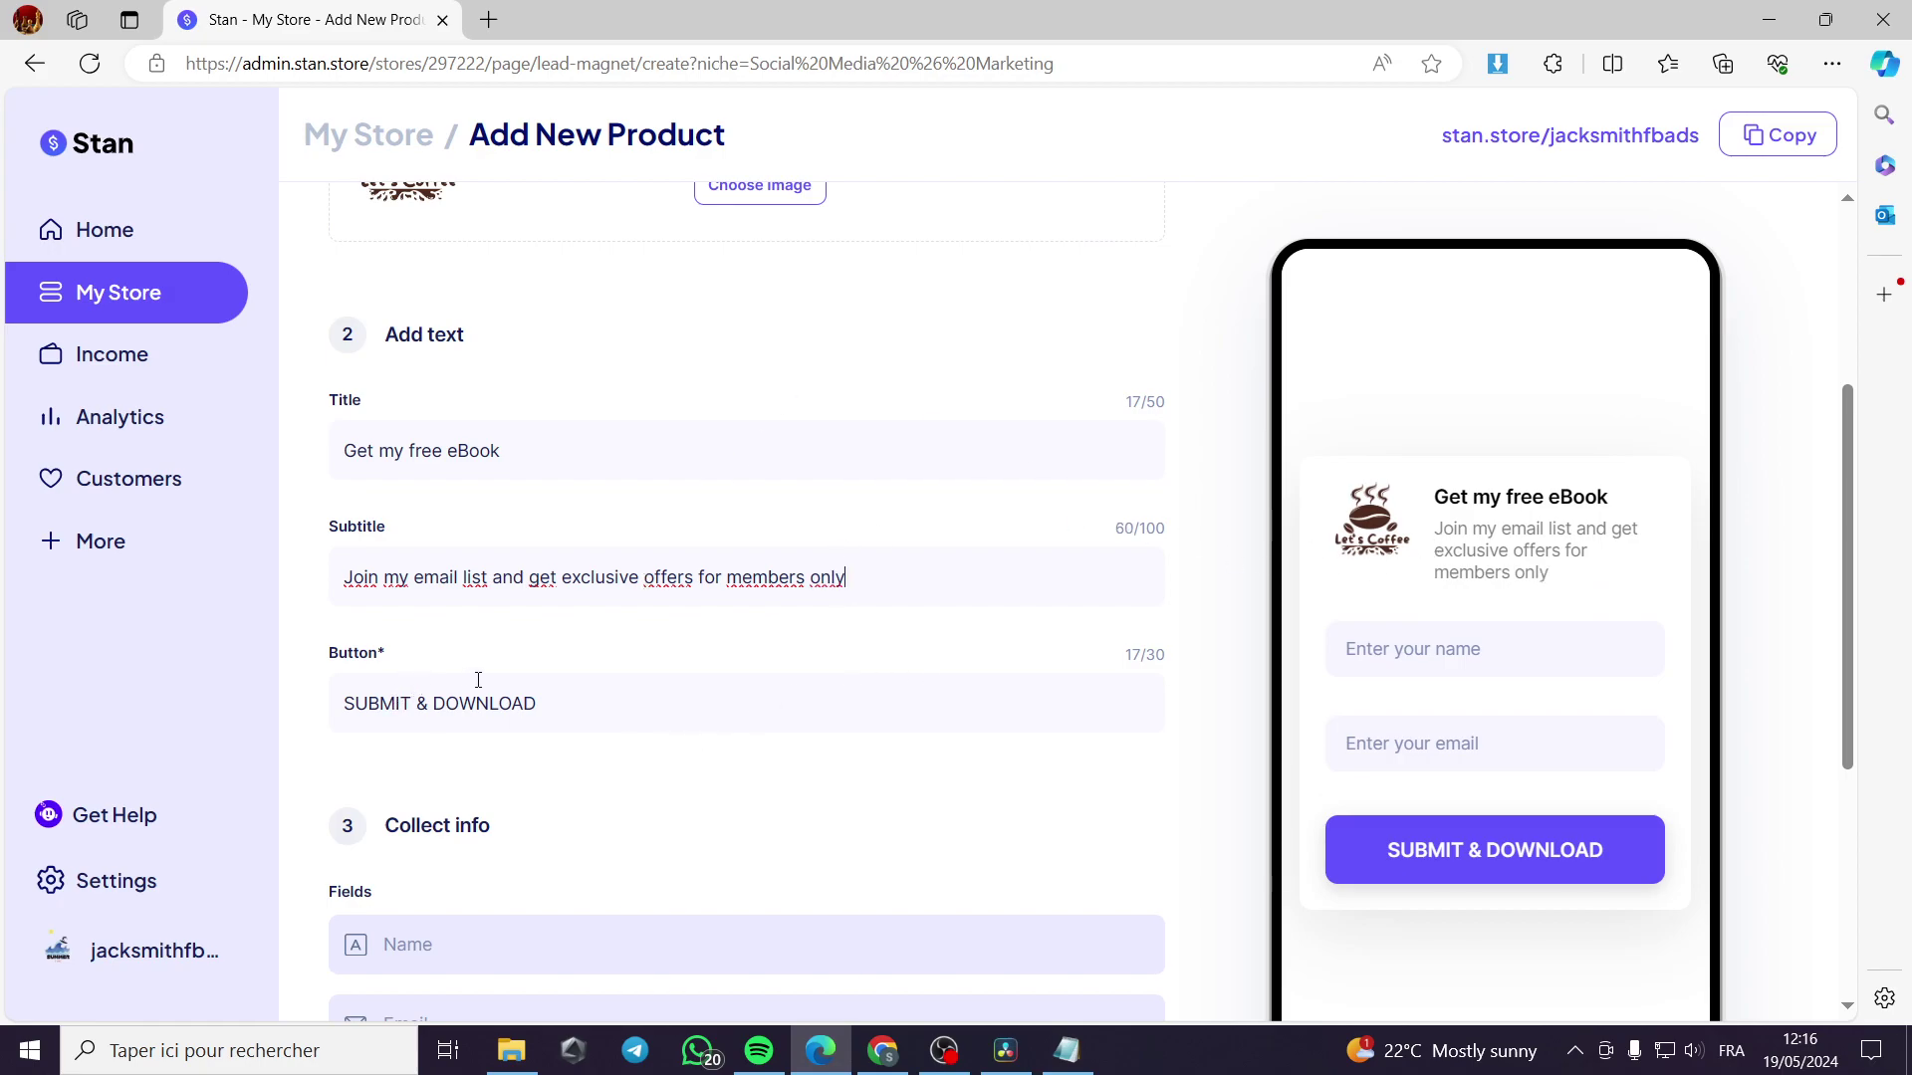
Replace the product's button text with "Get Yours NOW".
{"action": "scroll", "coordinate": [533, 611], "scroll_direction": "down", "scroll_amount": 1}
{"action": "left_click_drag", "start_coordinate": [555, 579], "coordinate": [330, 583]}
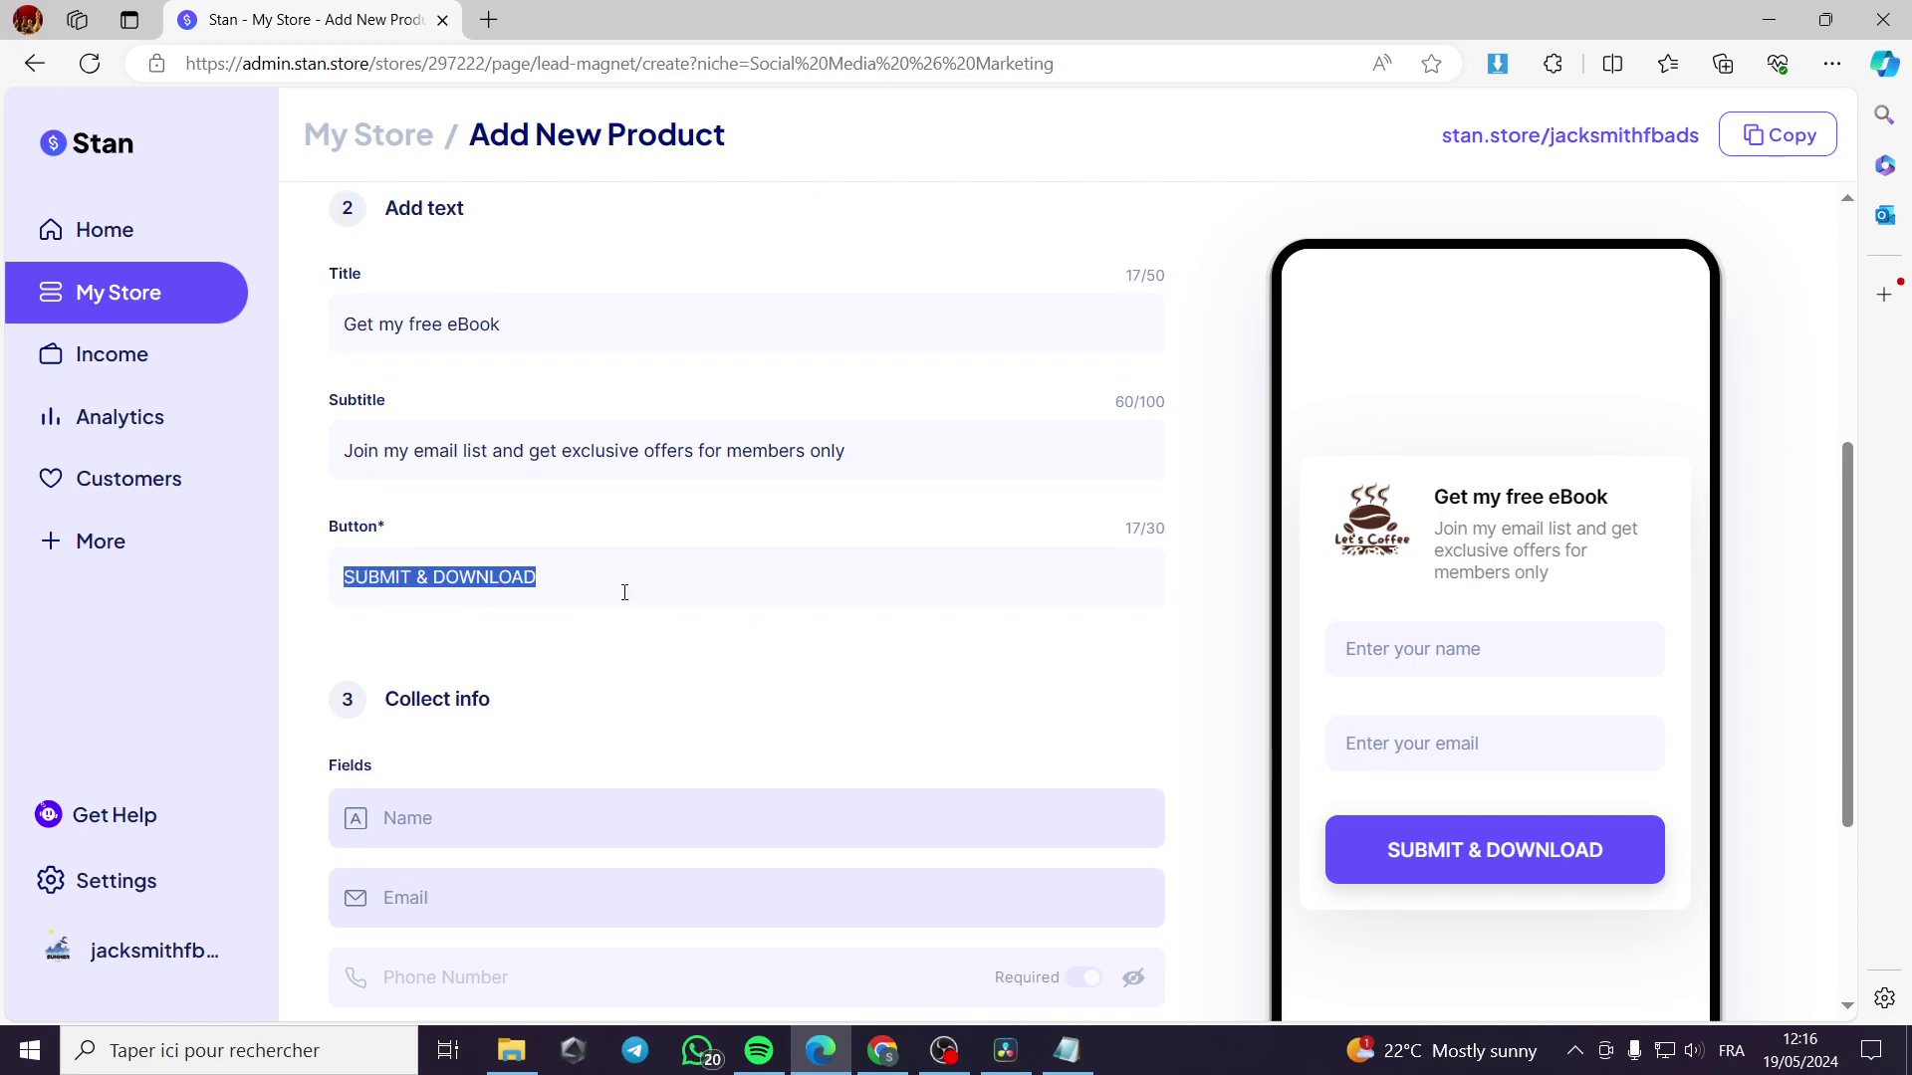
{"action": "type", "text": "Get yours"}
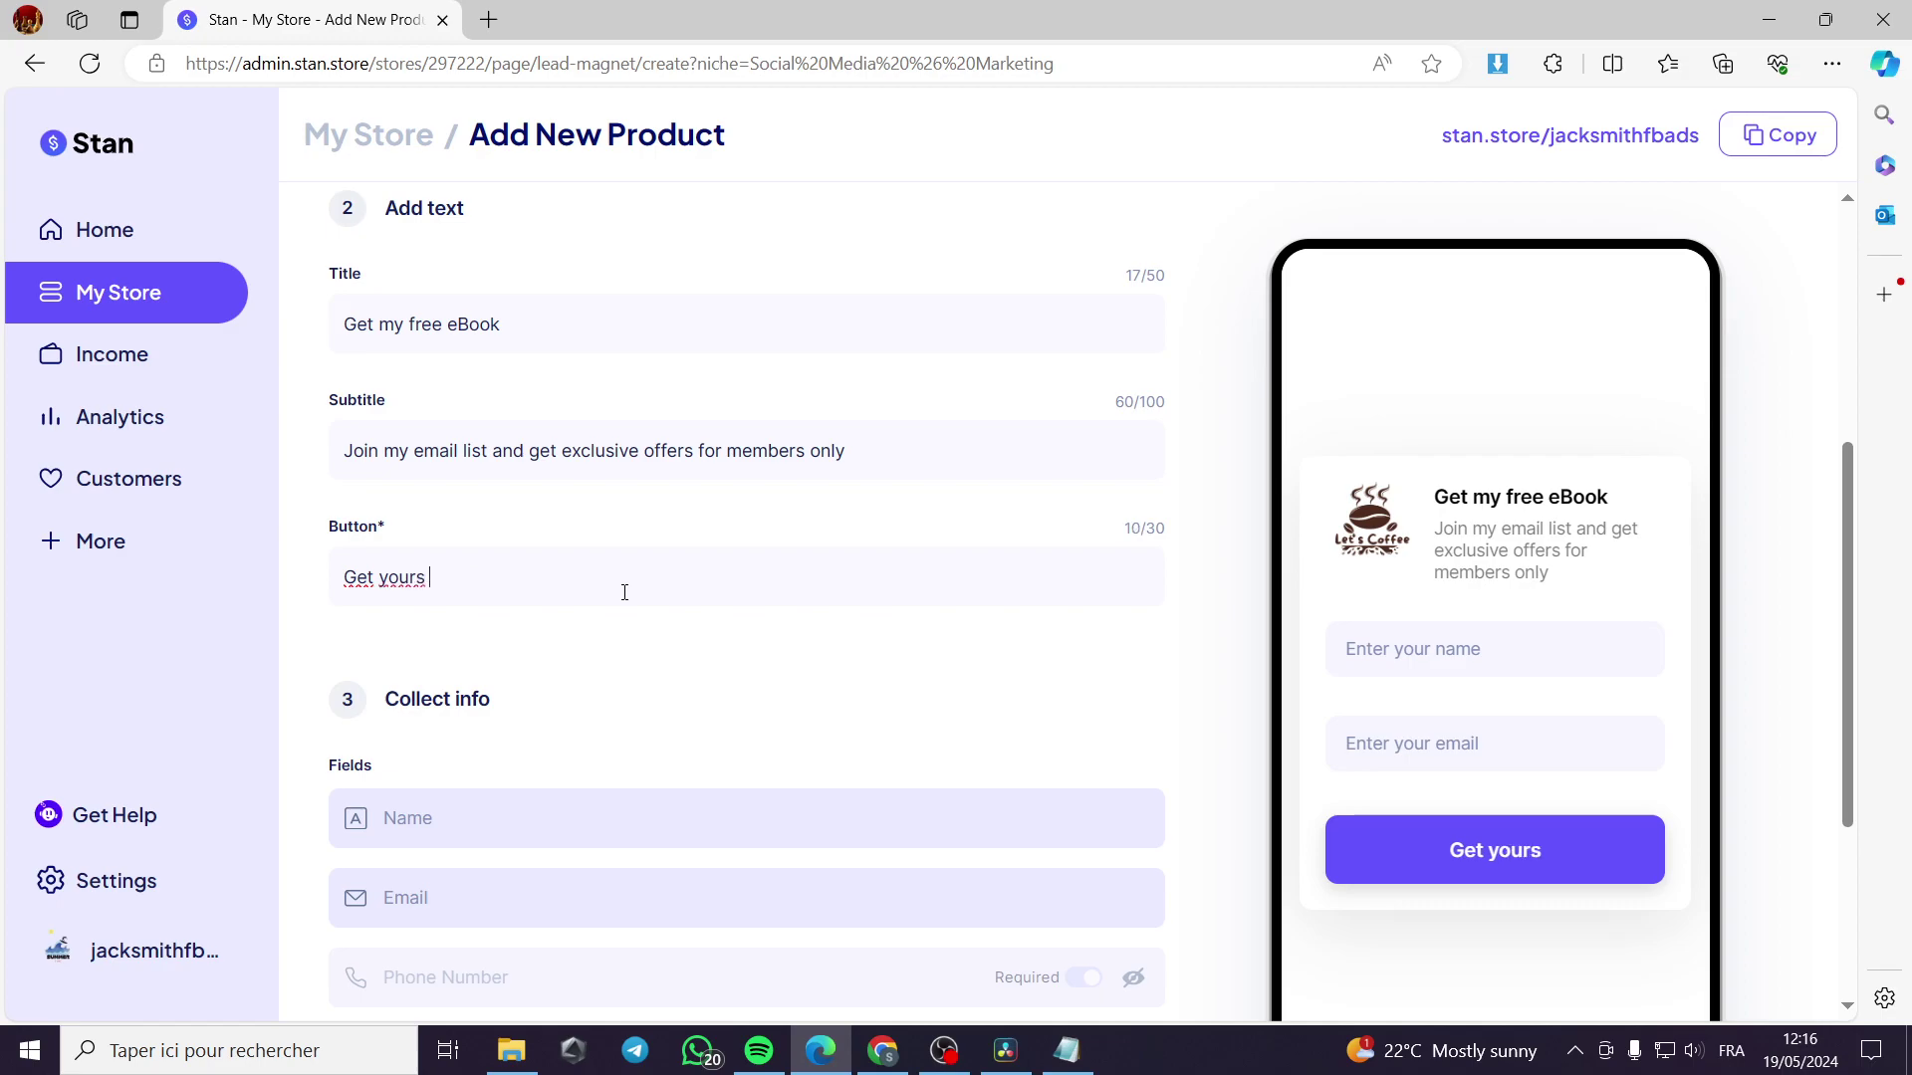
{"action": "type", "text": " NOW"}
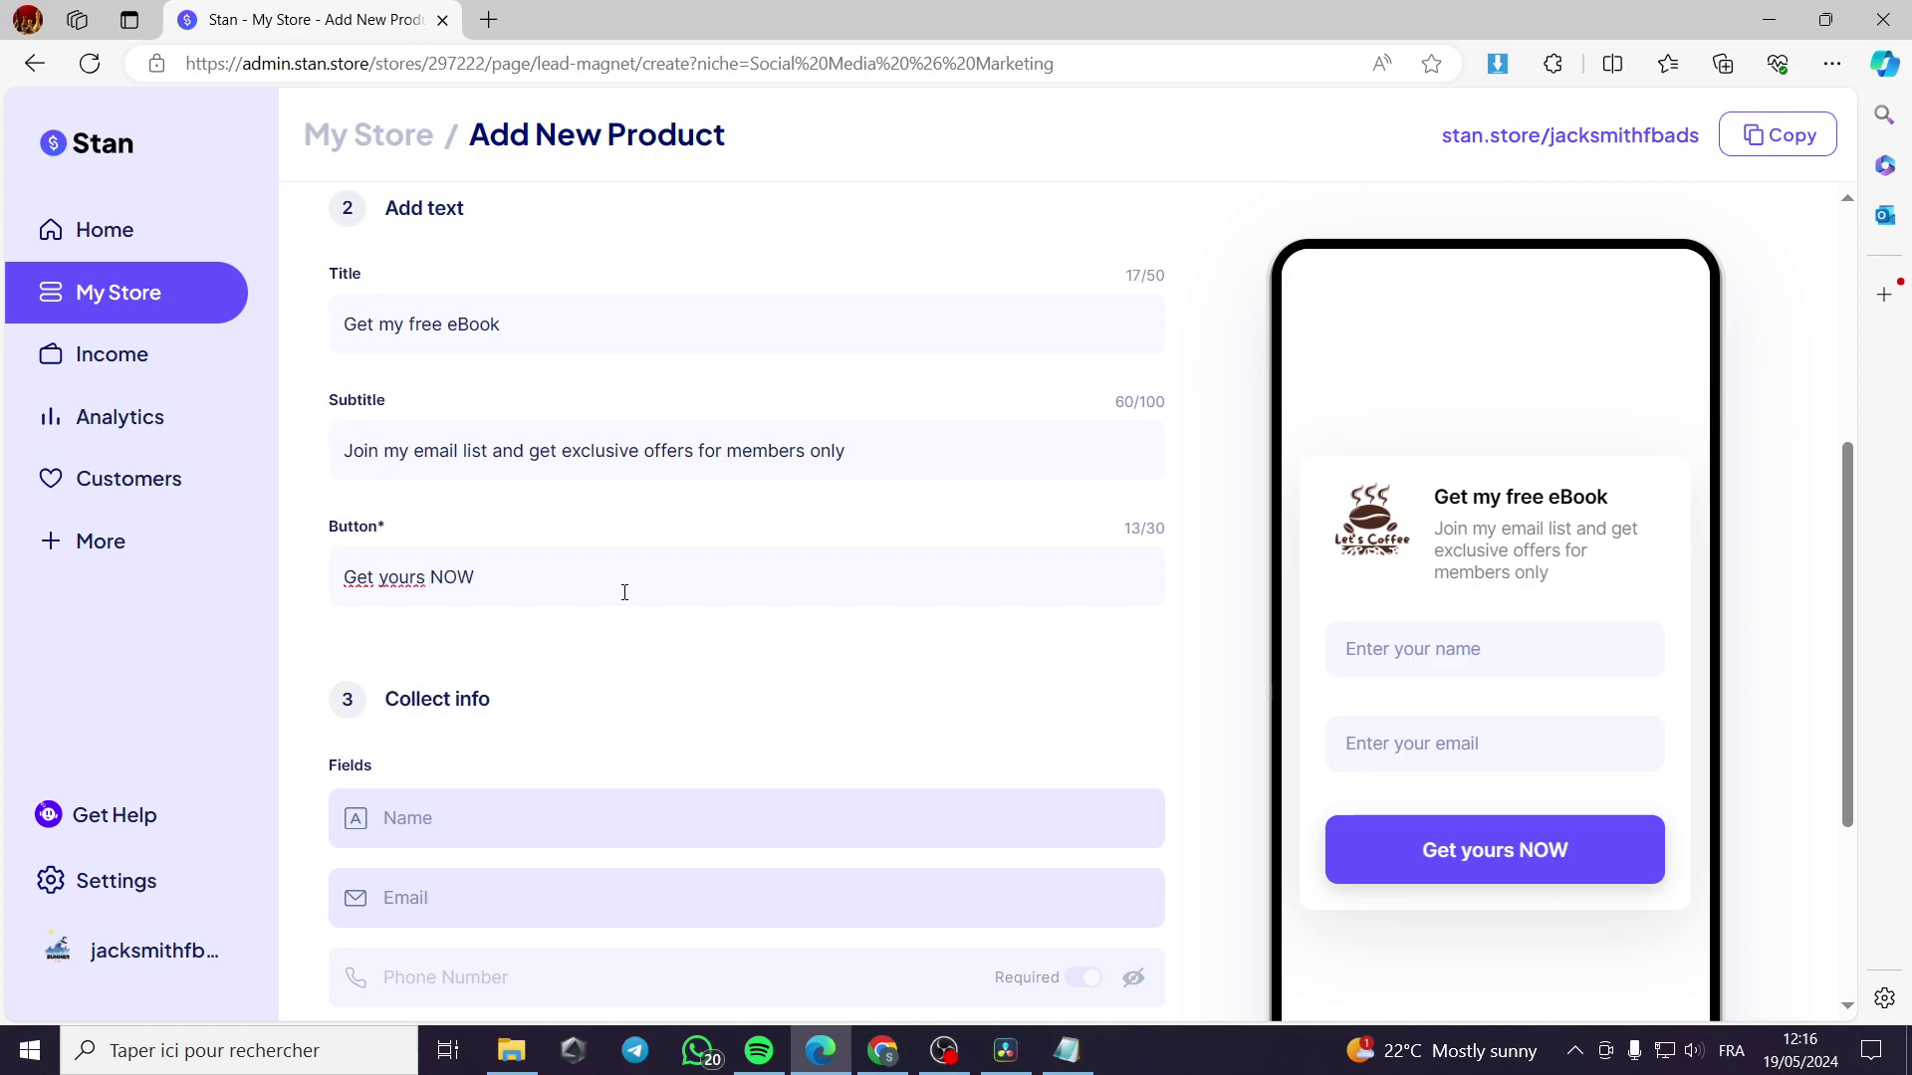
{"action": "left_click_drag", "start_coordinate": [388, 578], "coordinate": [381, 577]}
{"action": "type", "text": "Y"}
Review the field types that can be added to the form, and try showing the Phone Number field before hiding it again.
{"action": "scroll", "coordinate": [802, 670], "scroll_direction": "down", "scroll_amount": 1}
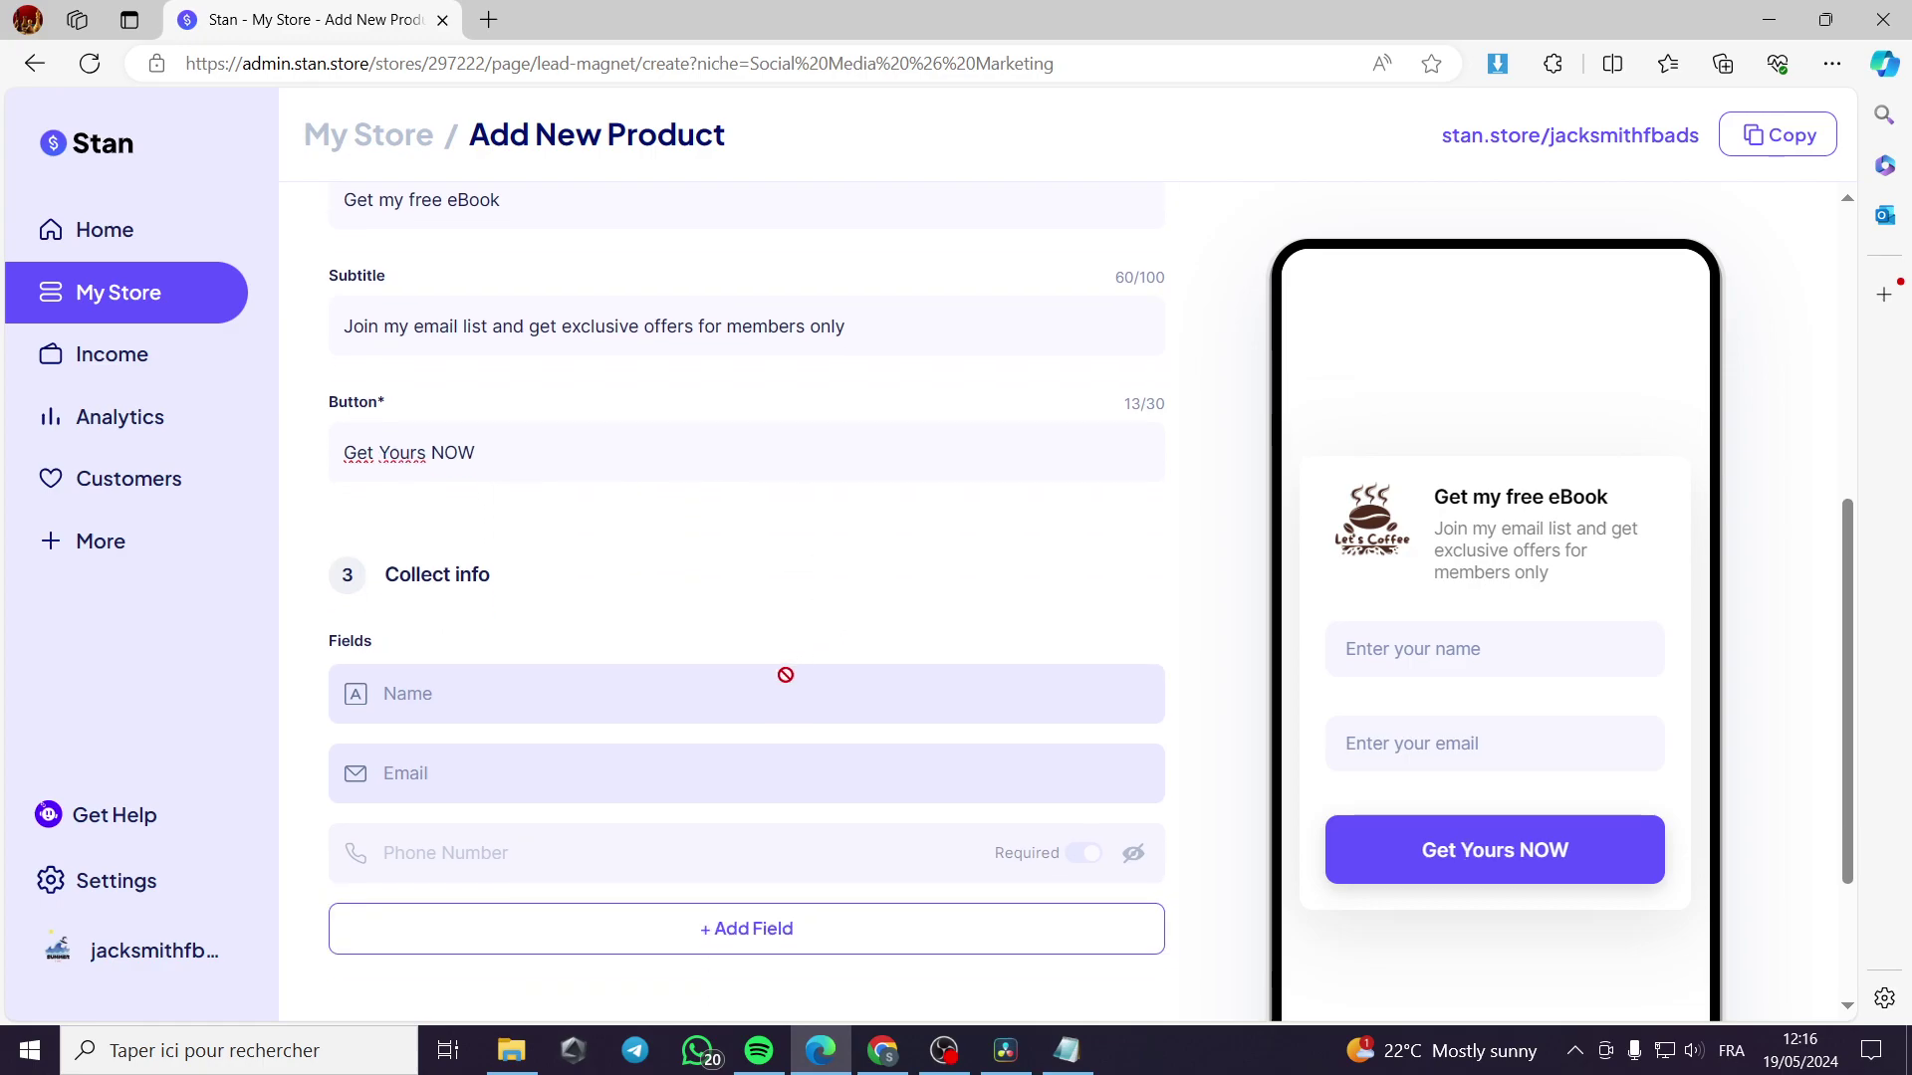
{"action": "scroll", "coordinate": [500, 597], "scroll_direction": "down", "scroll_amount": 1}
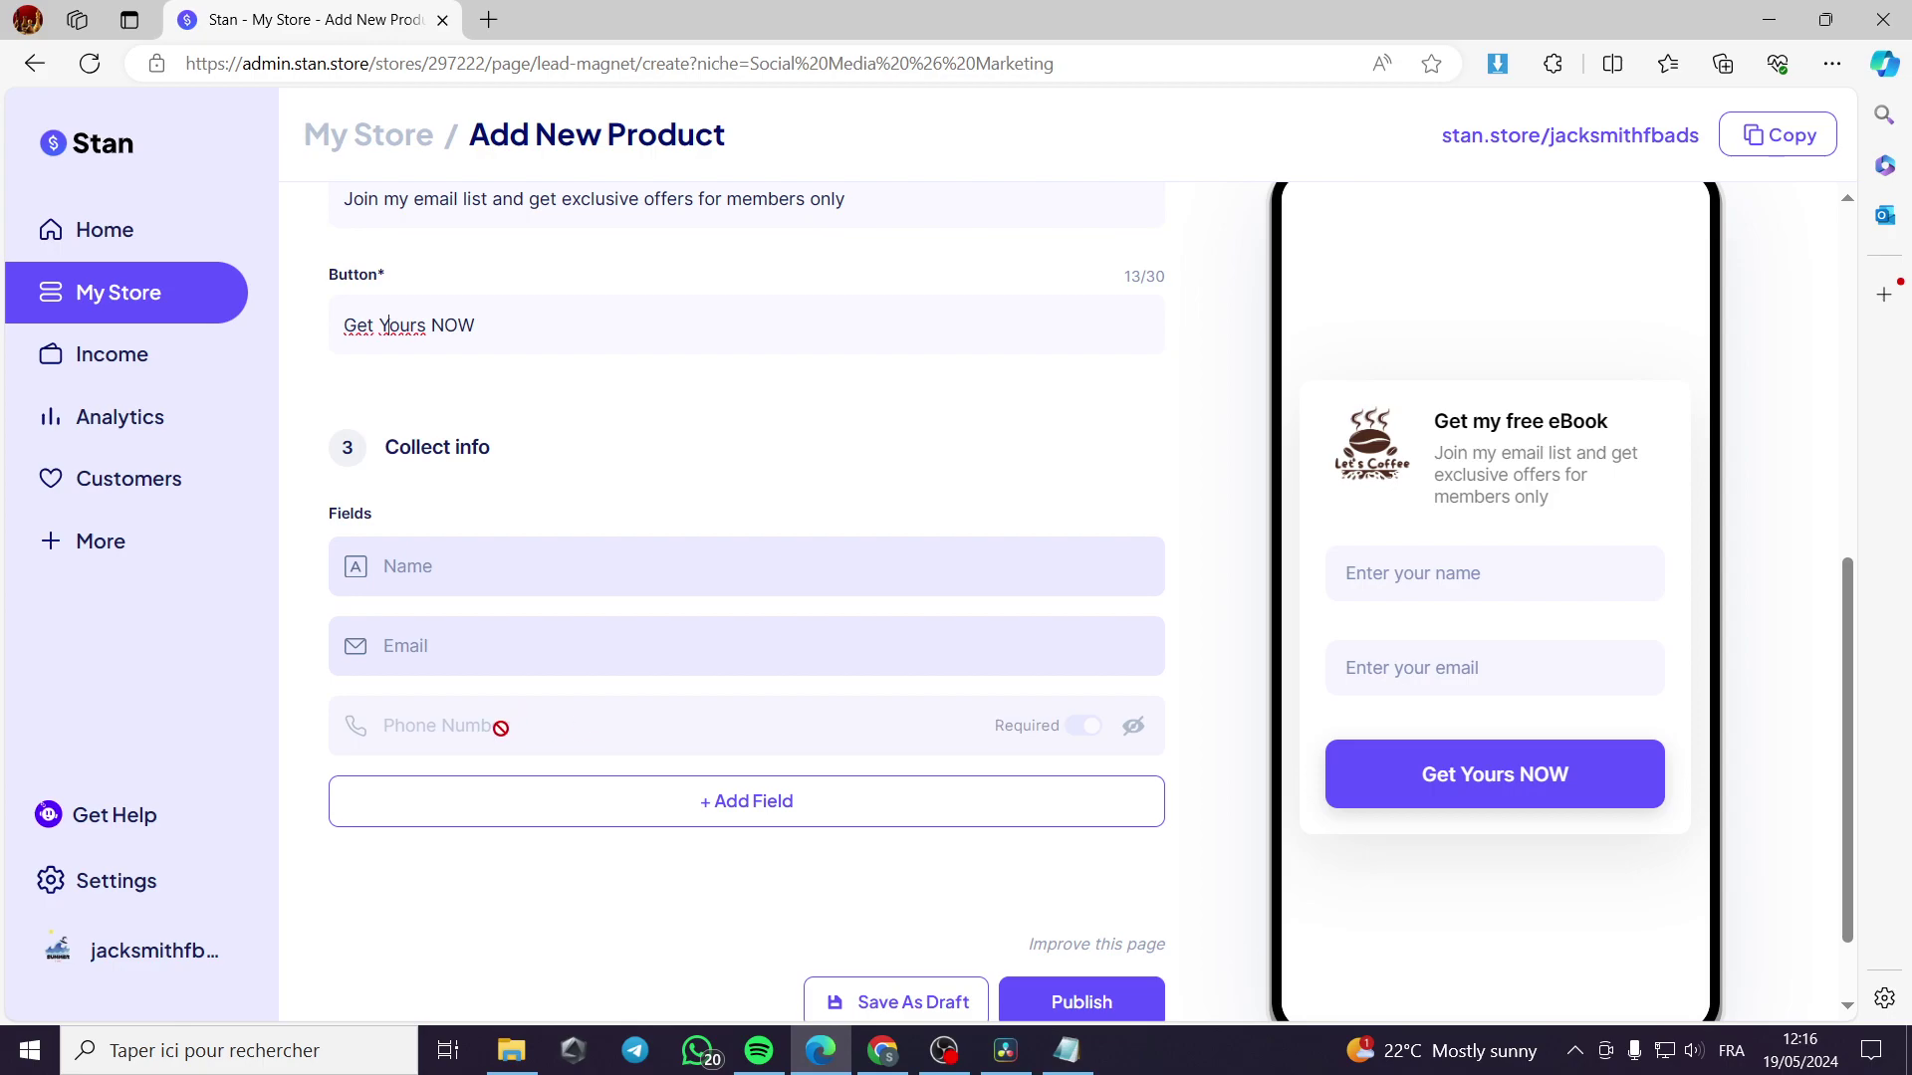
{"action": "left_click", "coordinate": [598, 800]}
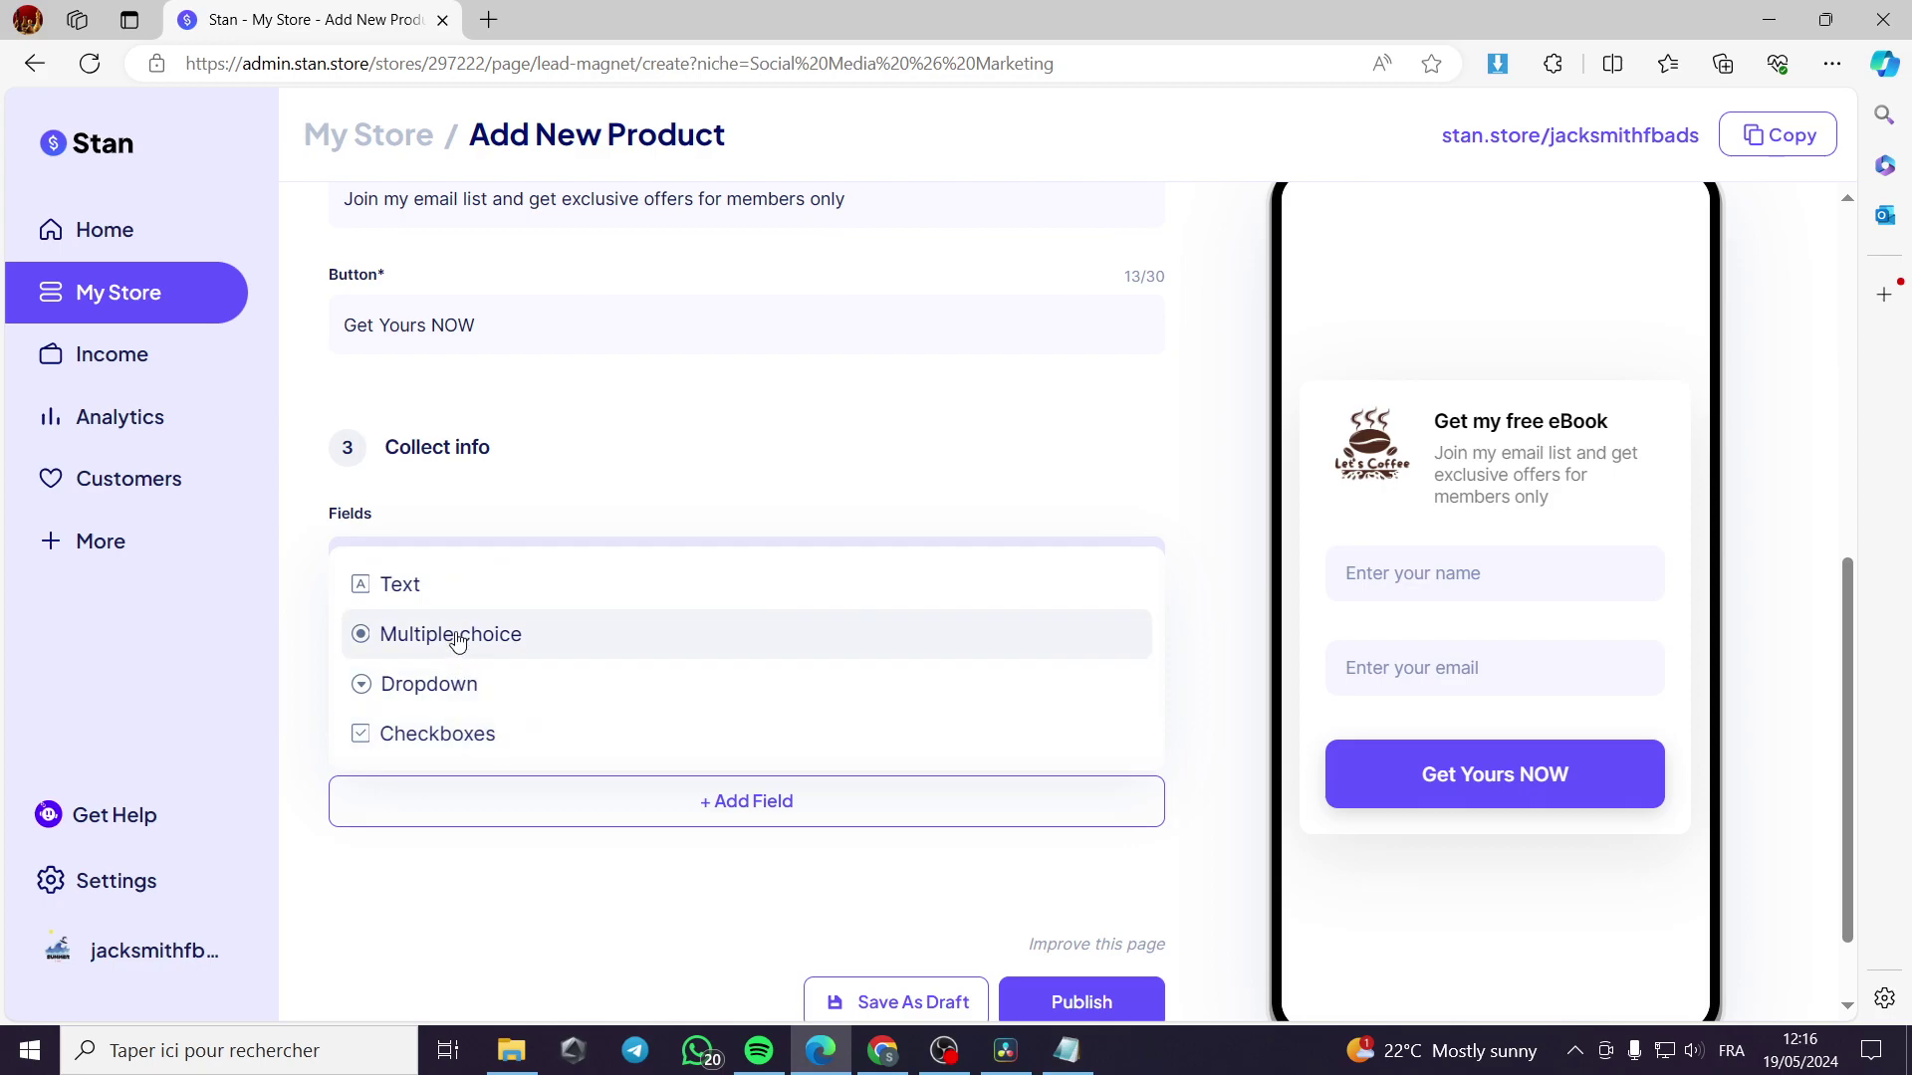
{"action": "left_click", "coordinate": [557, 844]}
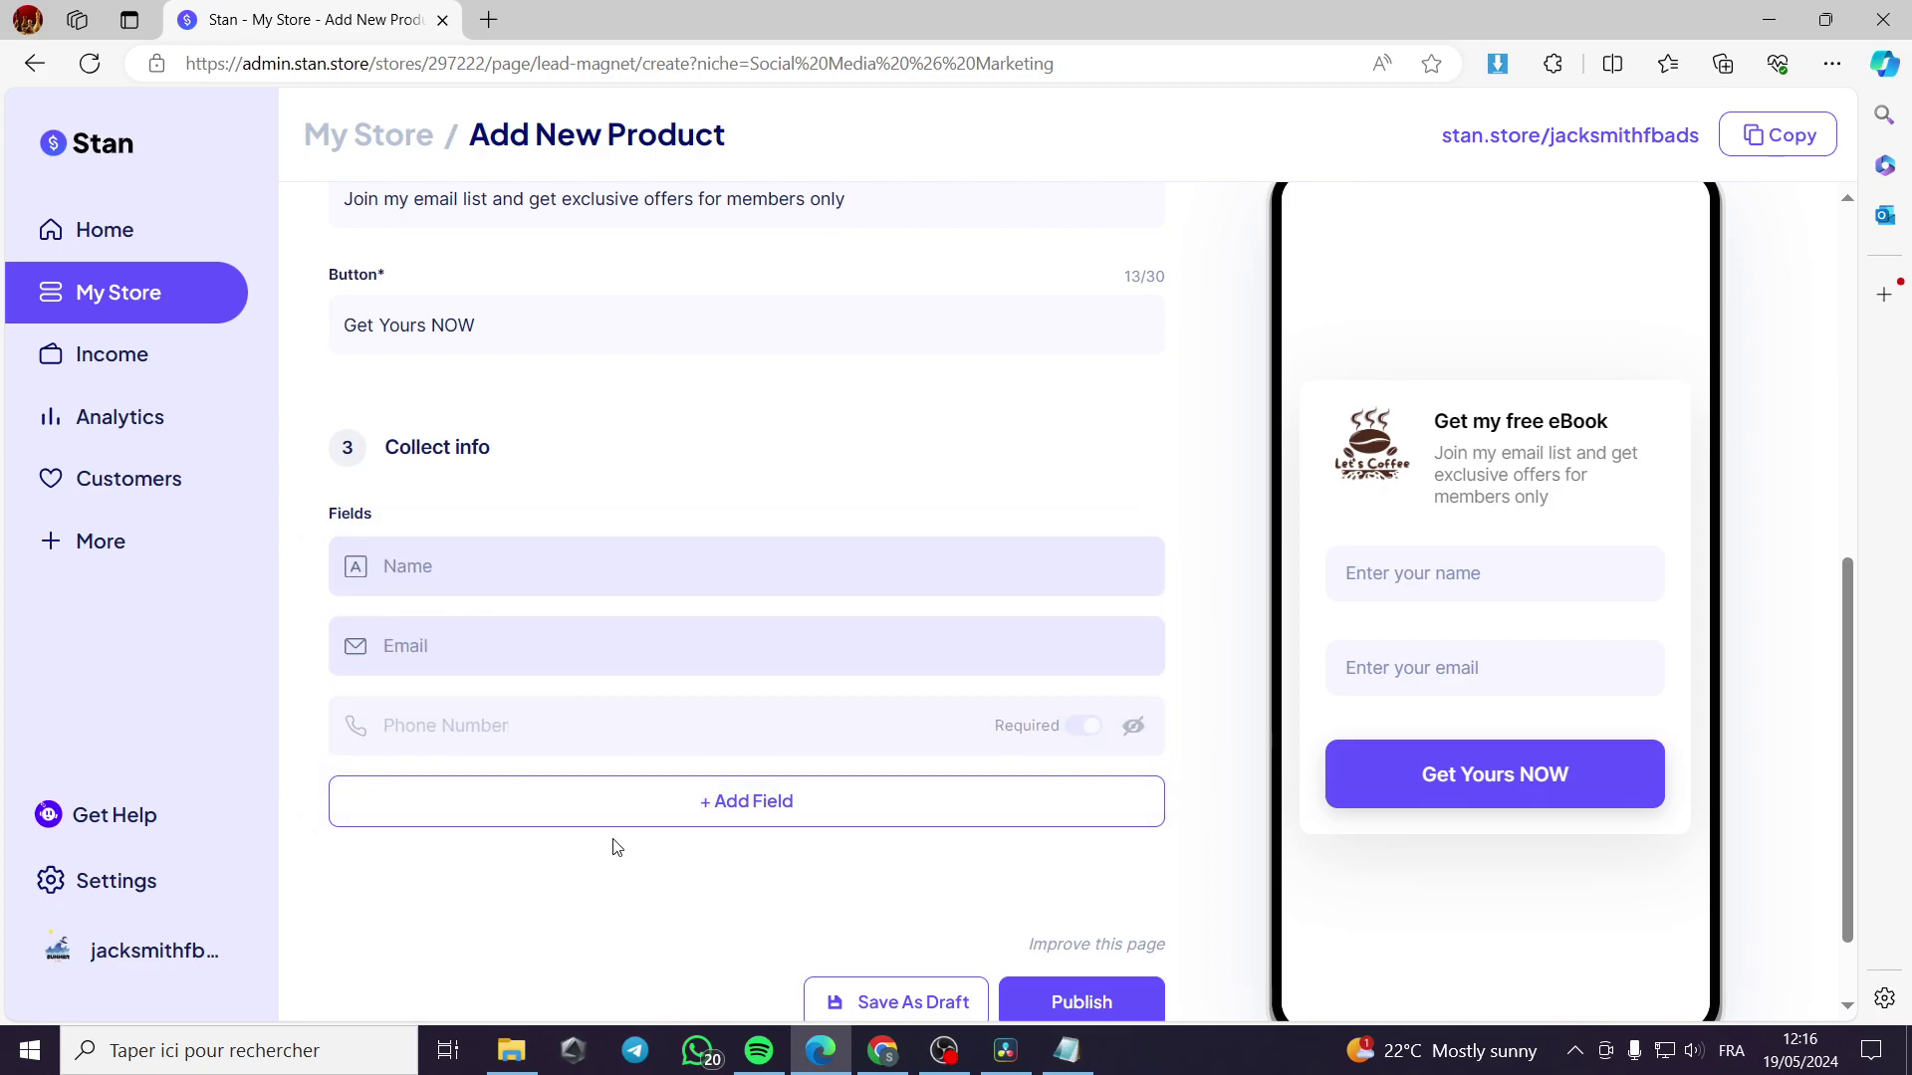
{"action": "left_click", "coordinate": [1131, 730]}
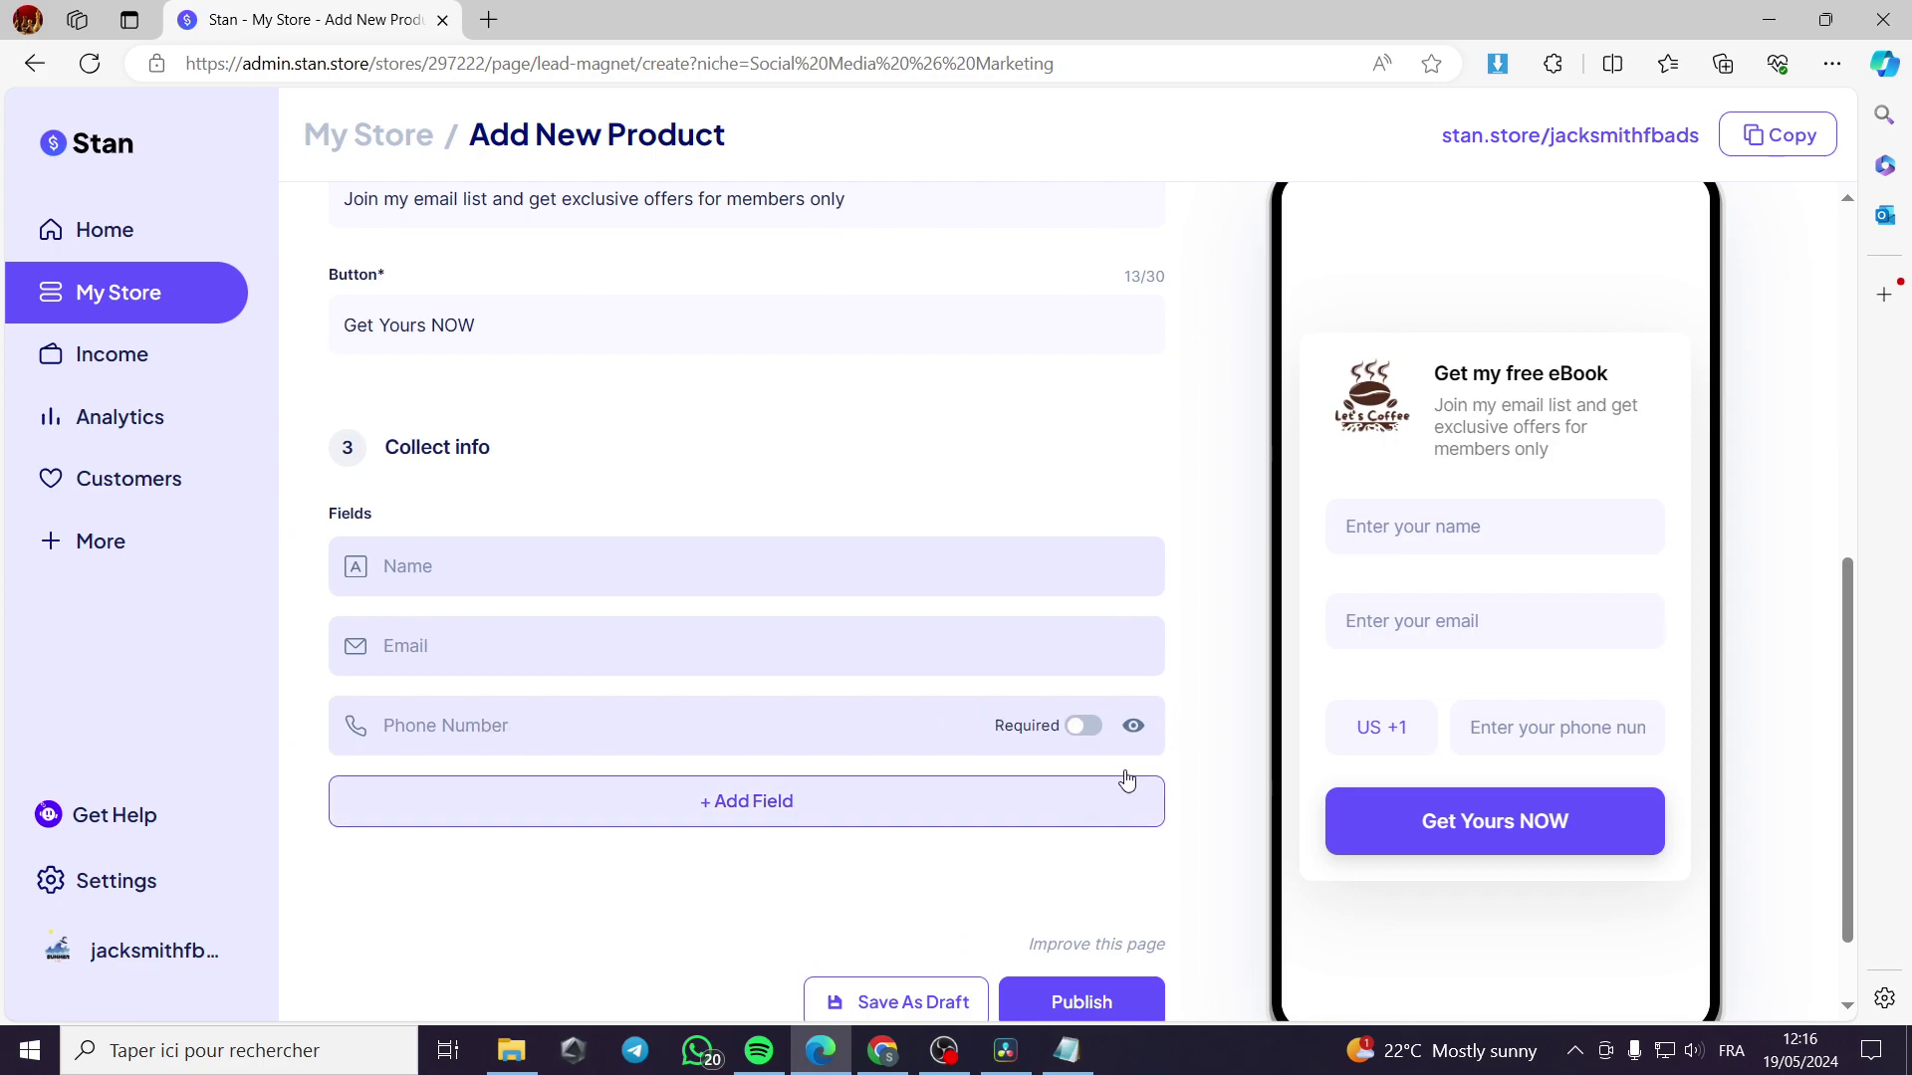
{"action": "left_click", "coordinate": [1132, 732]}
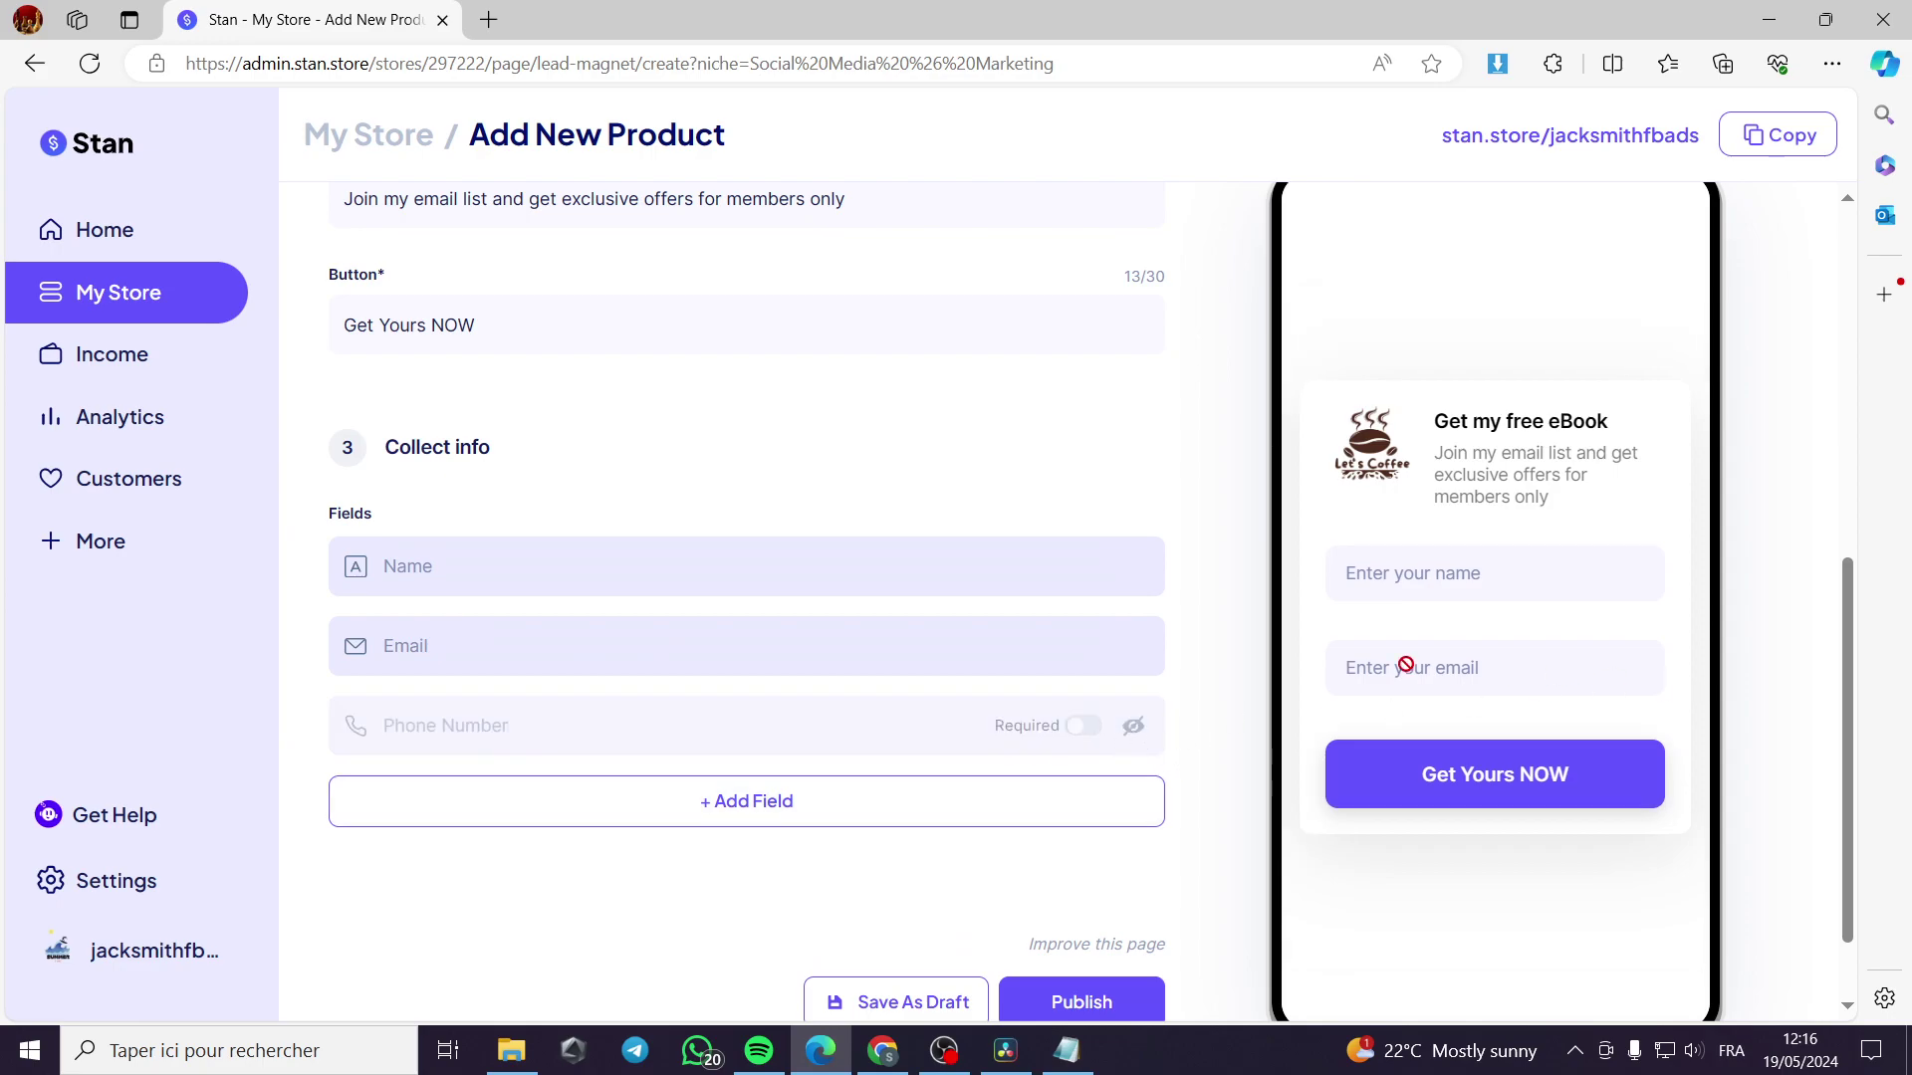
Publish the email-collecting product and open the store's design editor.
{"action": "scroll", "coordinate": [876, 697], "scroll_direction": "down", "scroll_amount": 1}
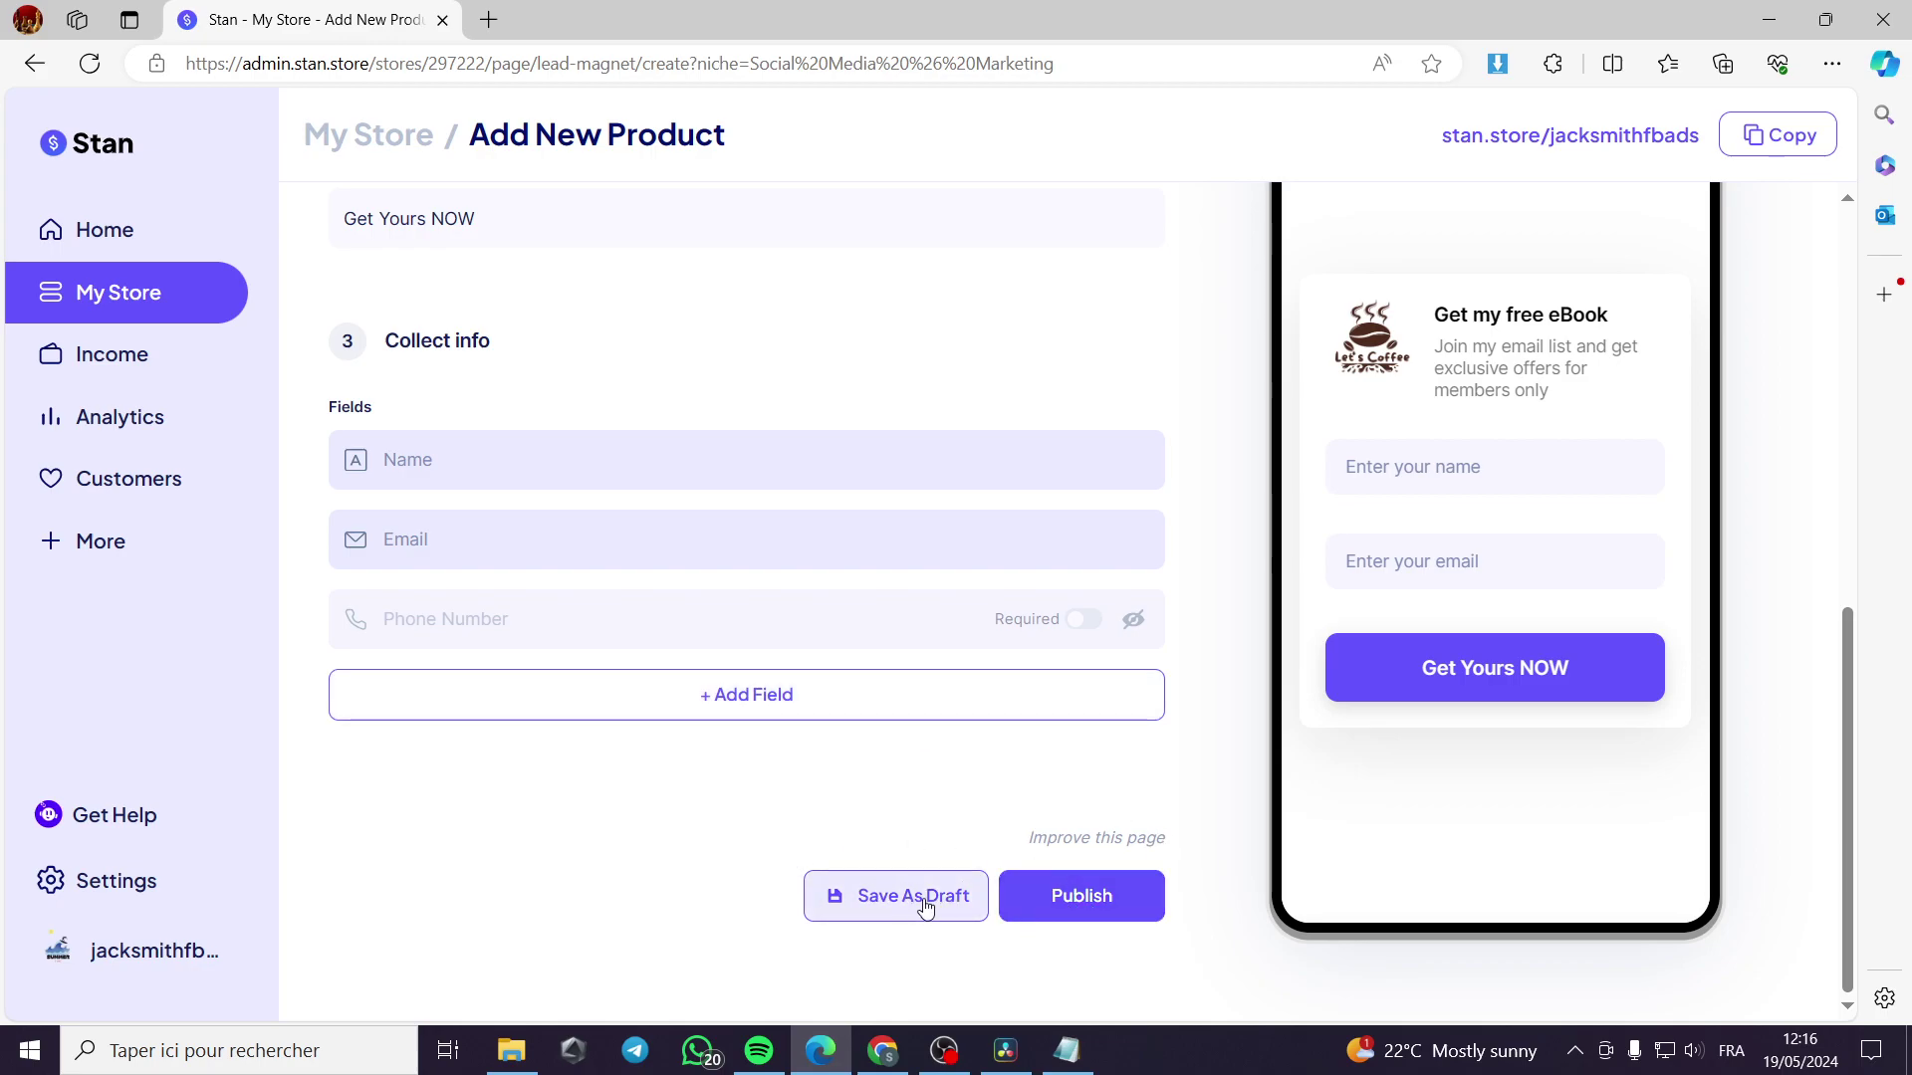
{"action": "left_click", "coordinate": [1134, 911]}
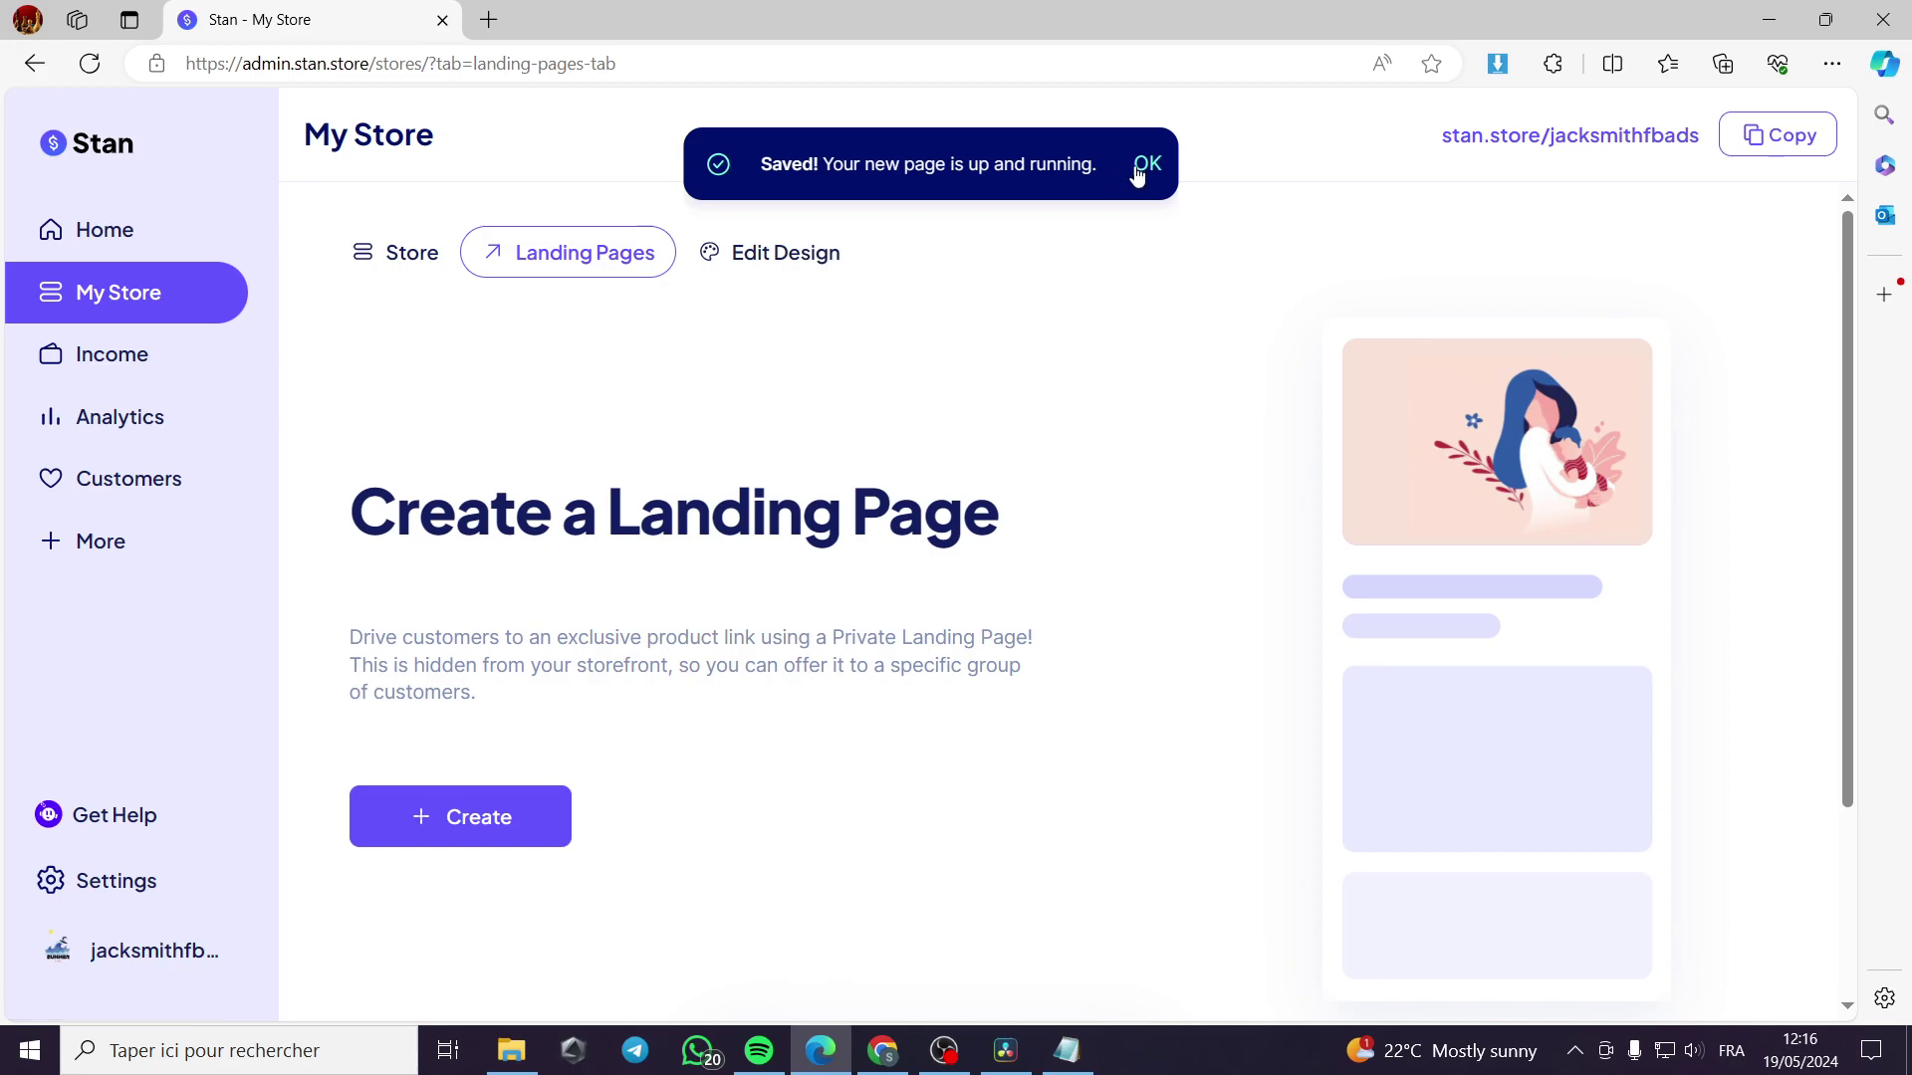
{"action": "left_click", "coordinate": [756, 253]}
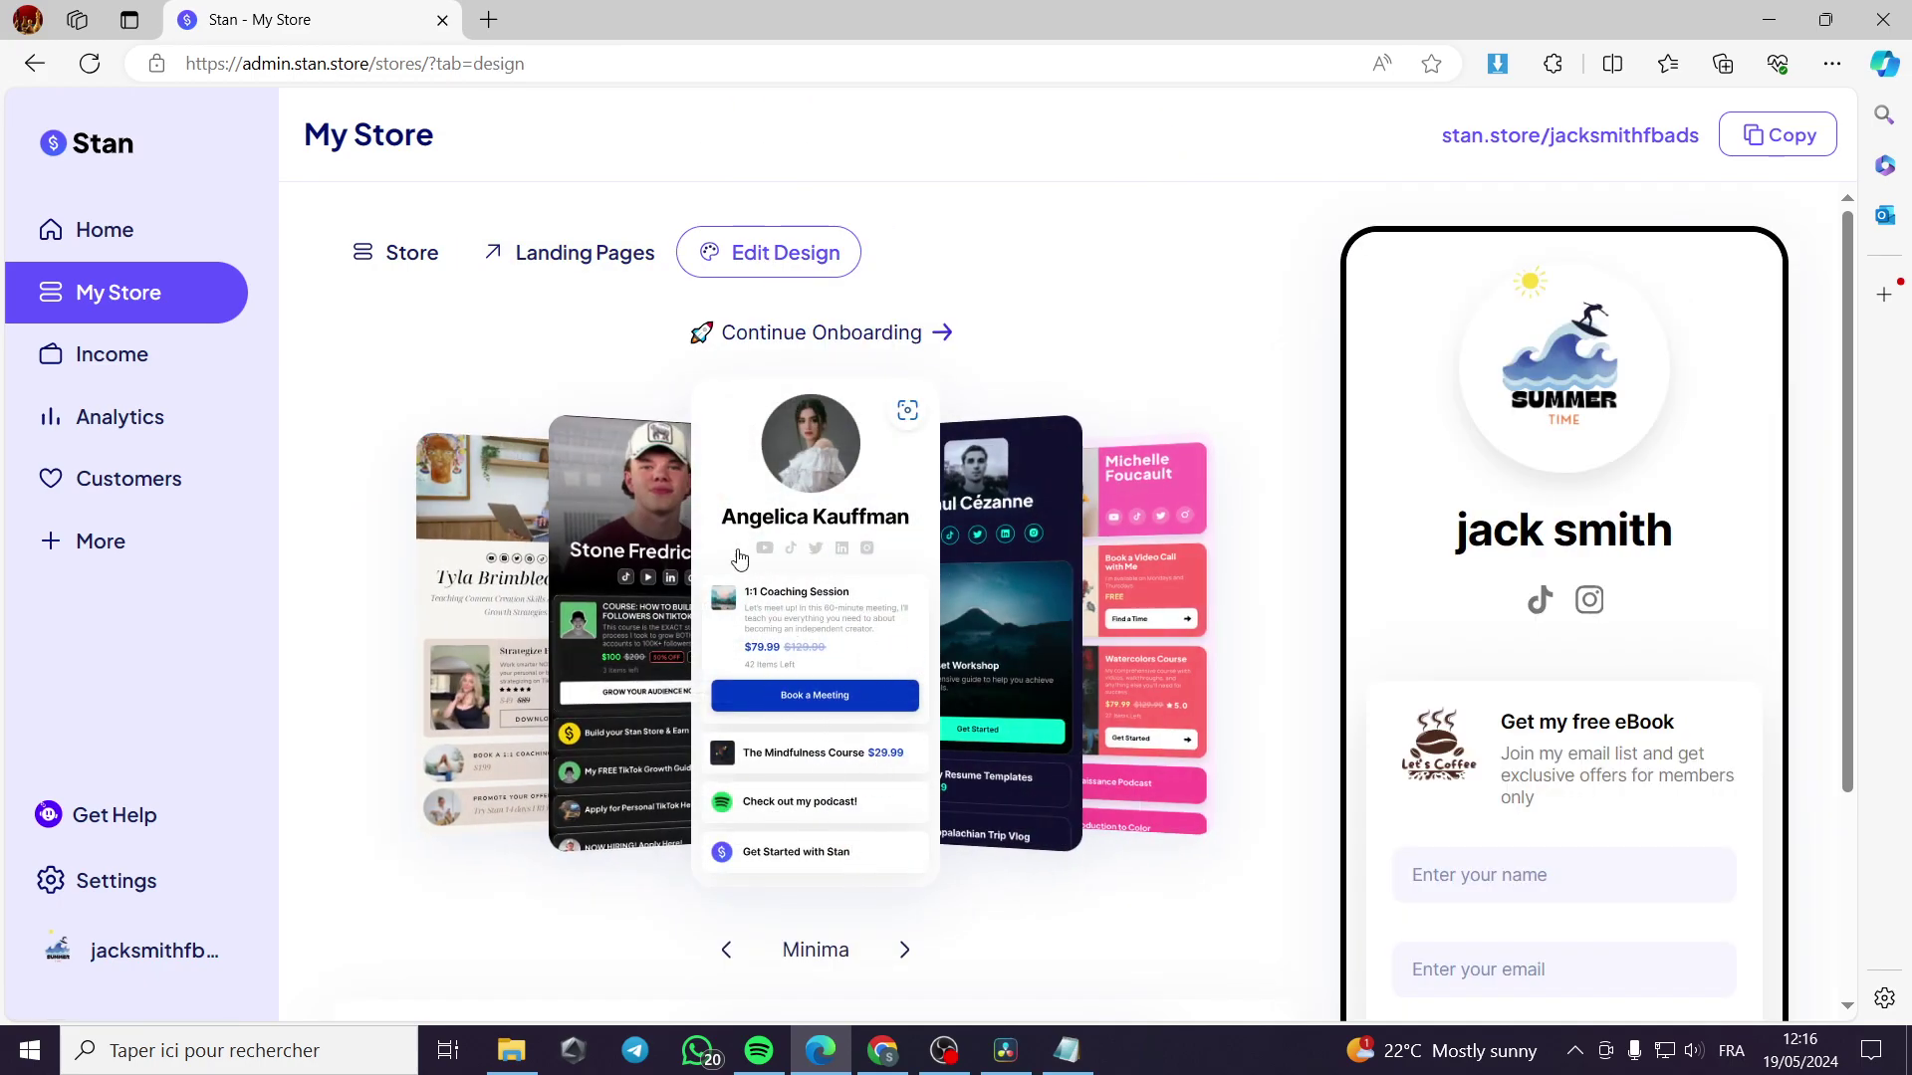
Continue the onboarding, skip the direct deposit setup, and return to the store's design editor.
{"action": "left_click", "coordinate": [920, 337]}
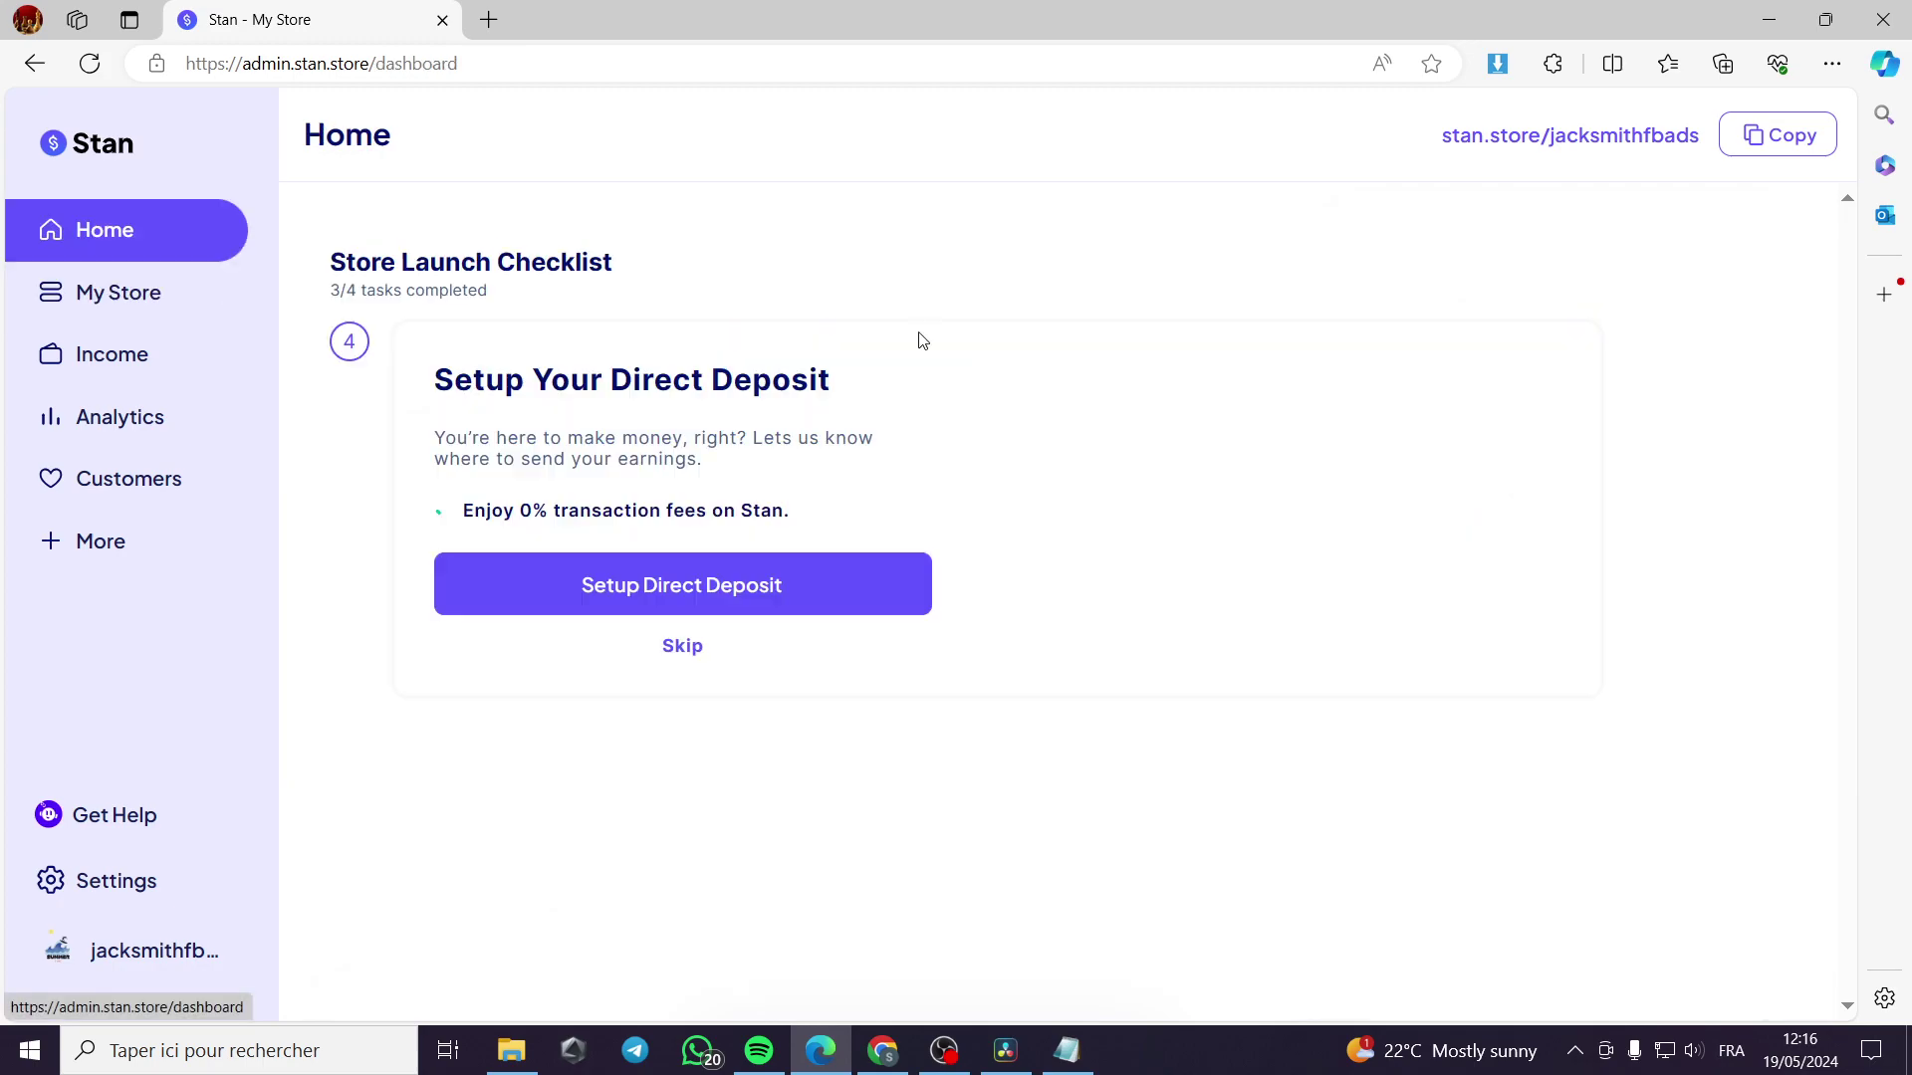
{"action": "left_click", "coordinate": [685, 649]}
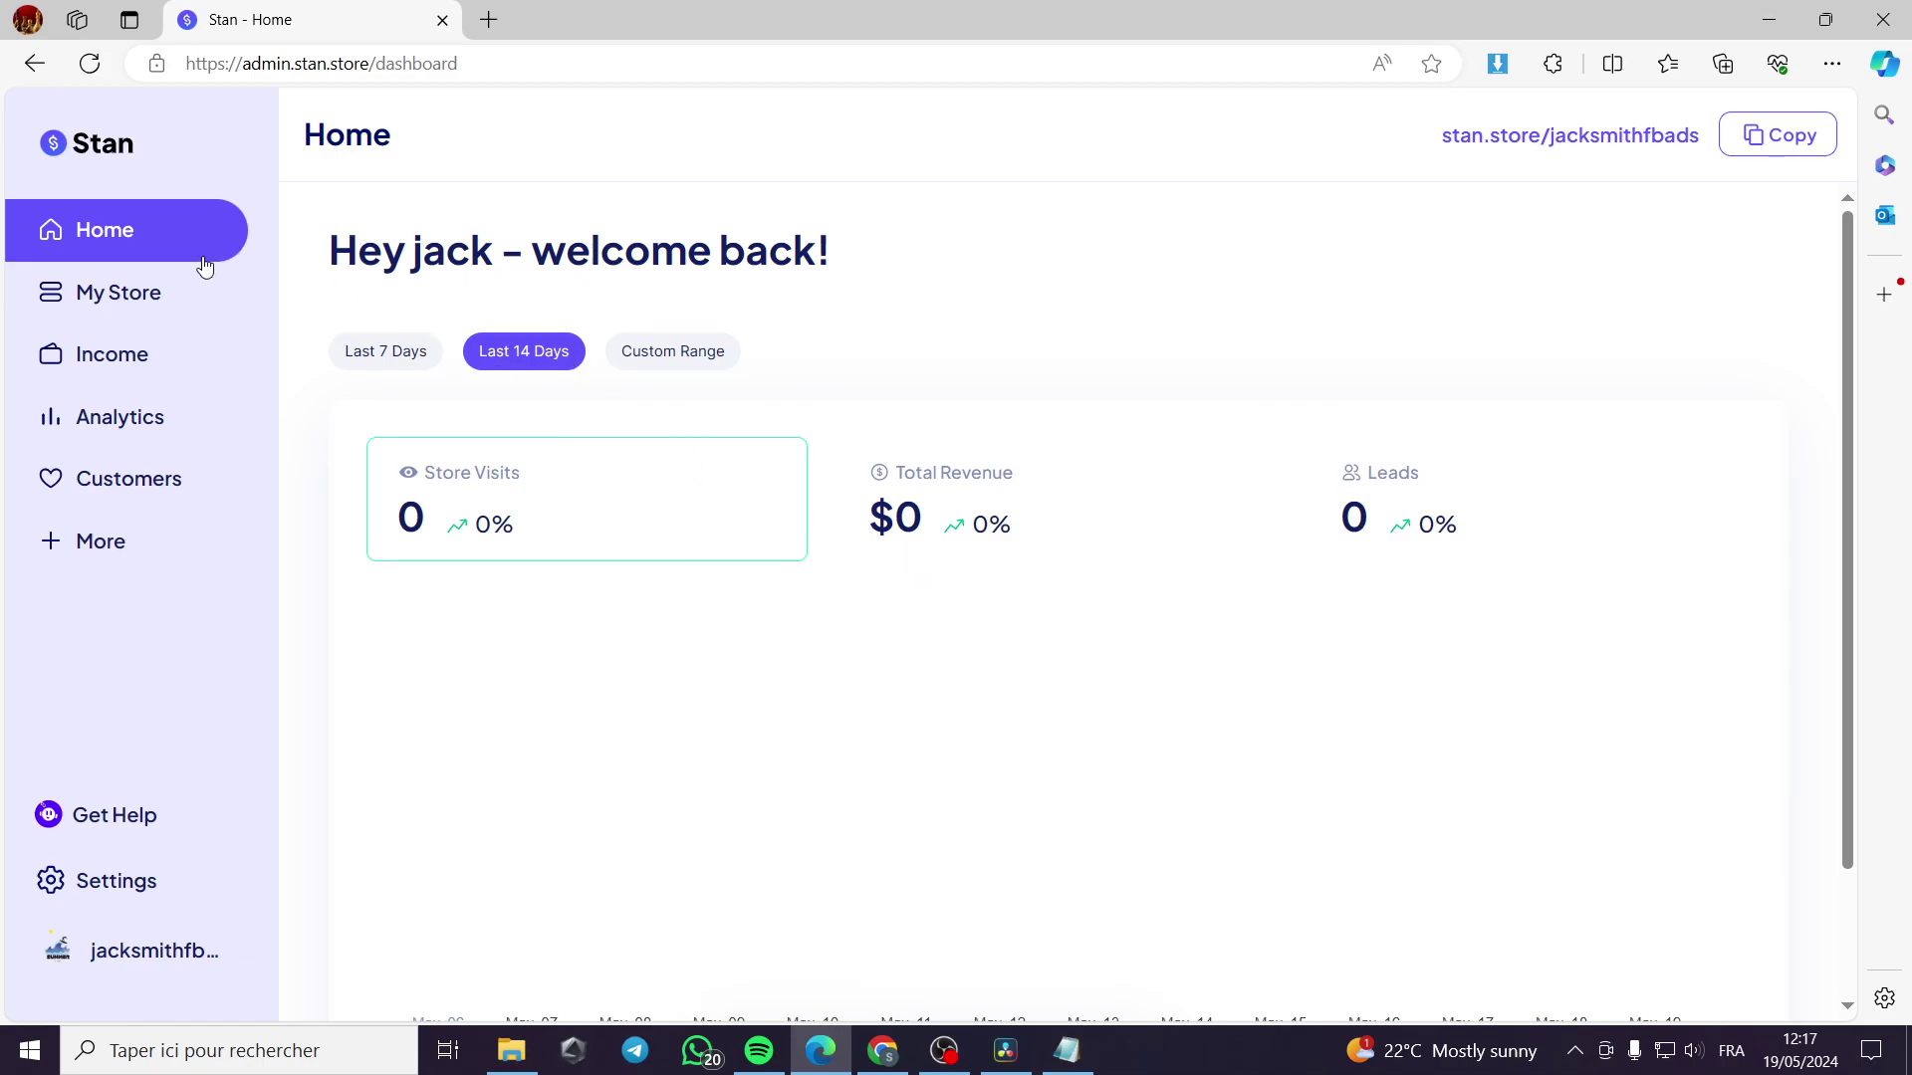
{"action": "left_click", "coordinate": [120, 296]}
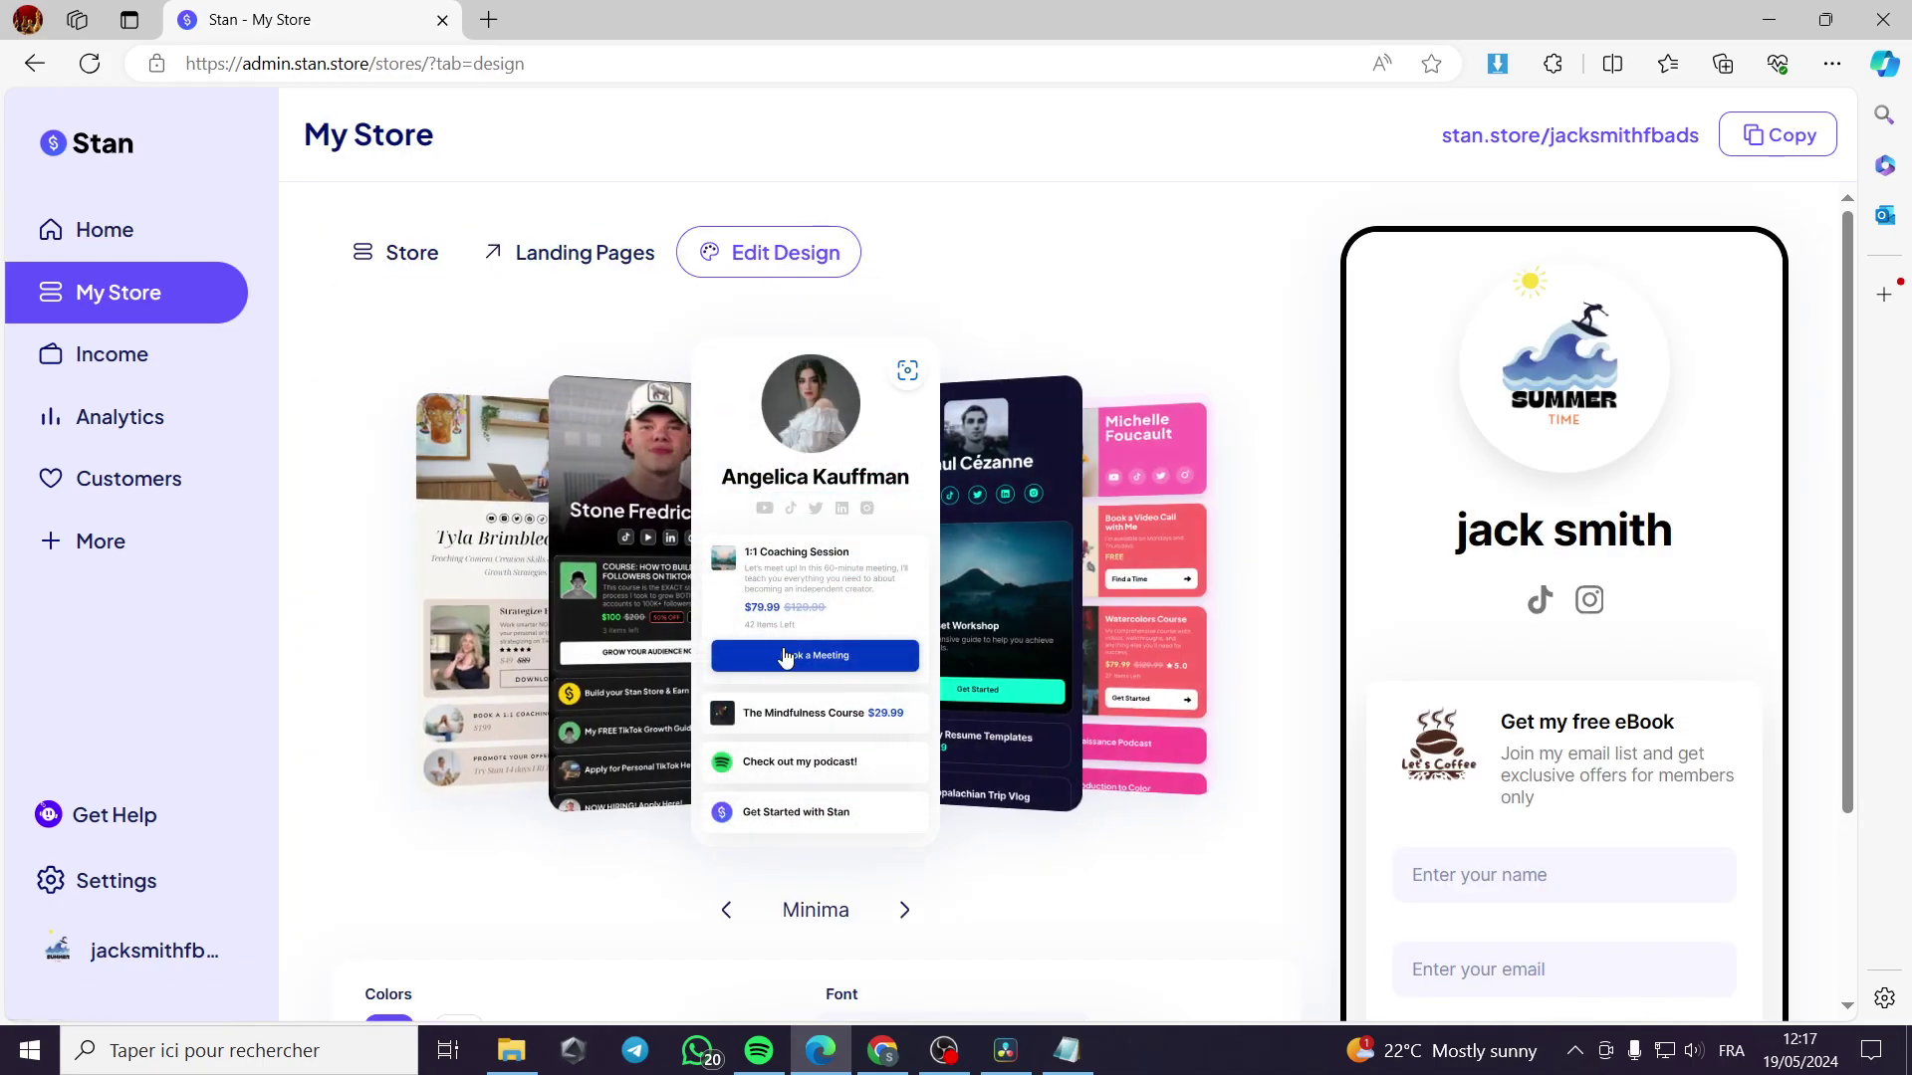
Try the Material, Spotlight, Eclipse and Coach Trish store themes, and go back to Eclipse.
{"action": "scroll", "coordinate": [936, 705], "scroll_direction": "down", "scroll_amount": 3}
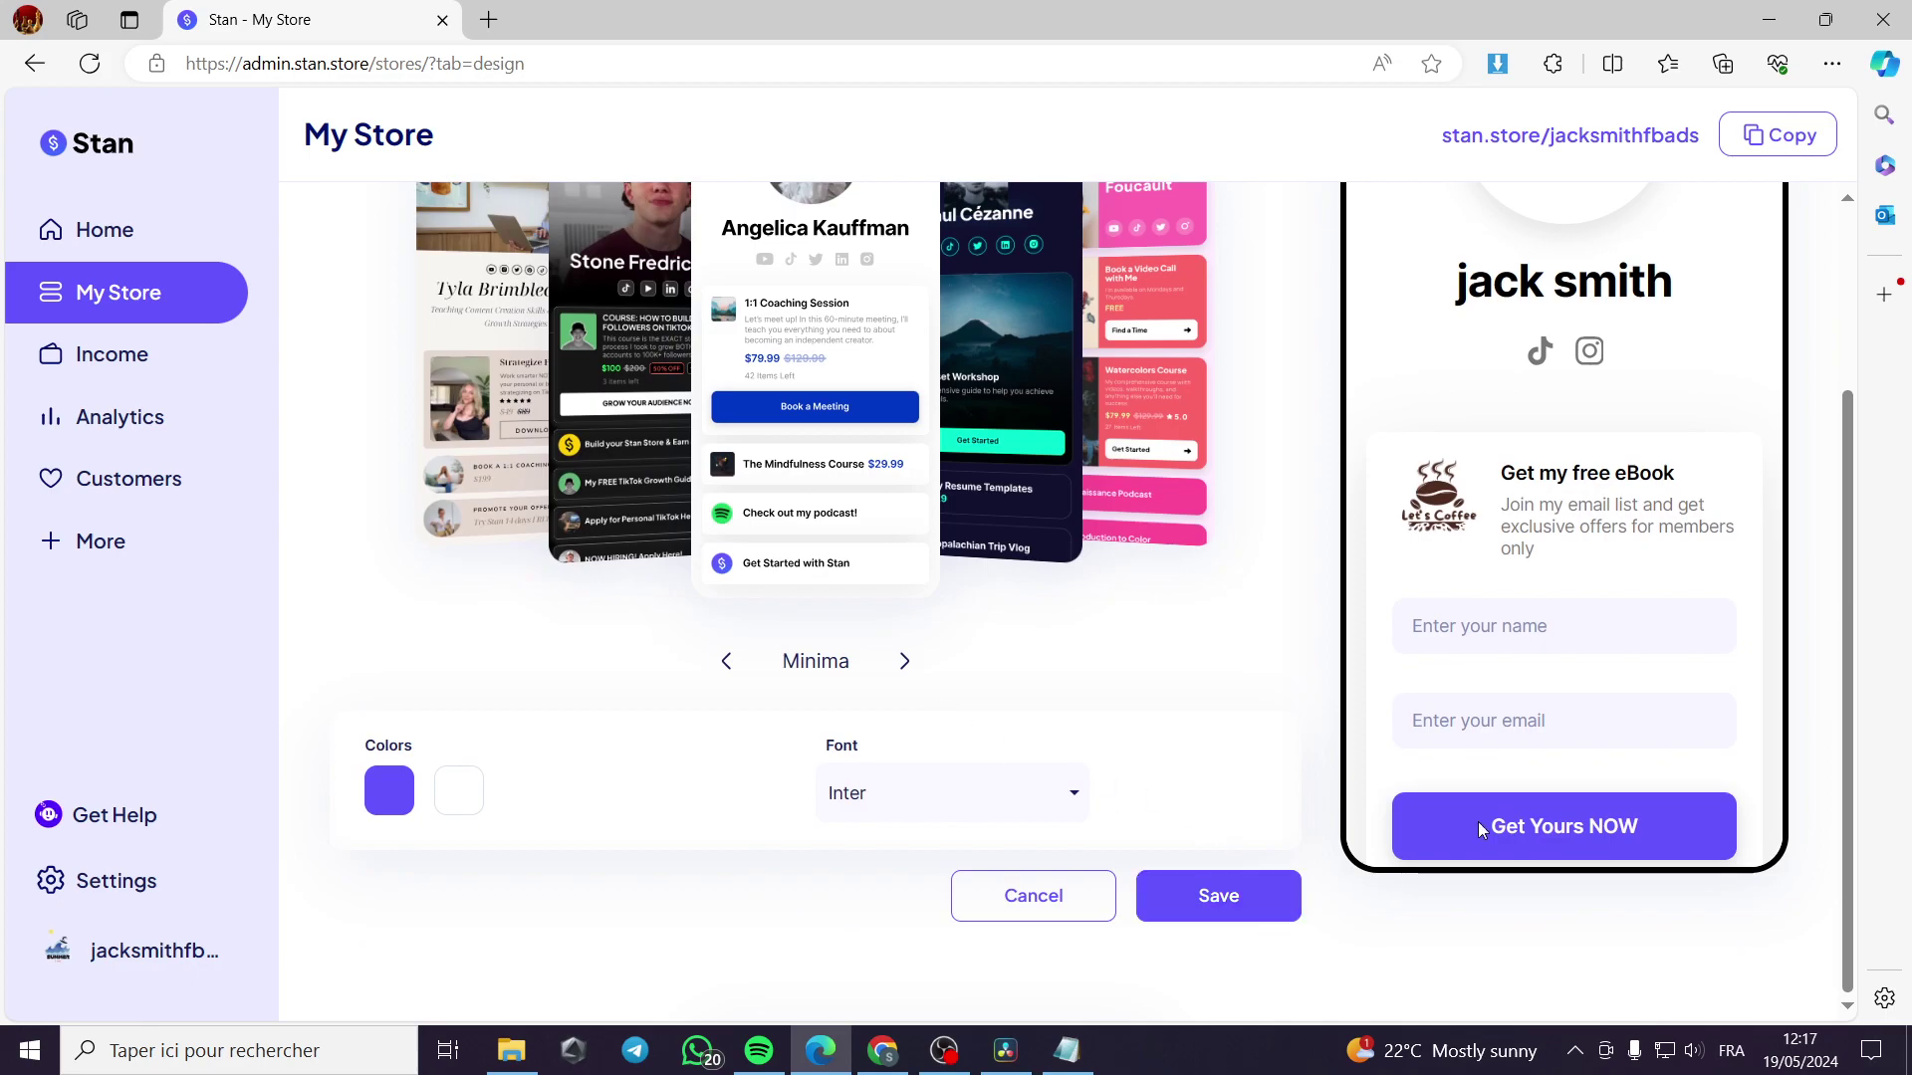
{"action": "scroll", "coordinate": [1463, 828], "scroll_direction": "up", "scroll_amount": 3}
{"action": "left_click", "coordinate": [1057, 609]}
{"action": "left_click", "coordinate": [1057, 609]}
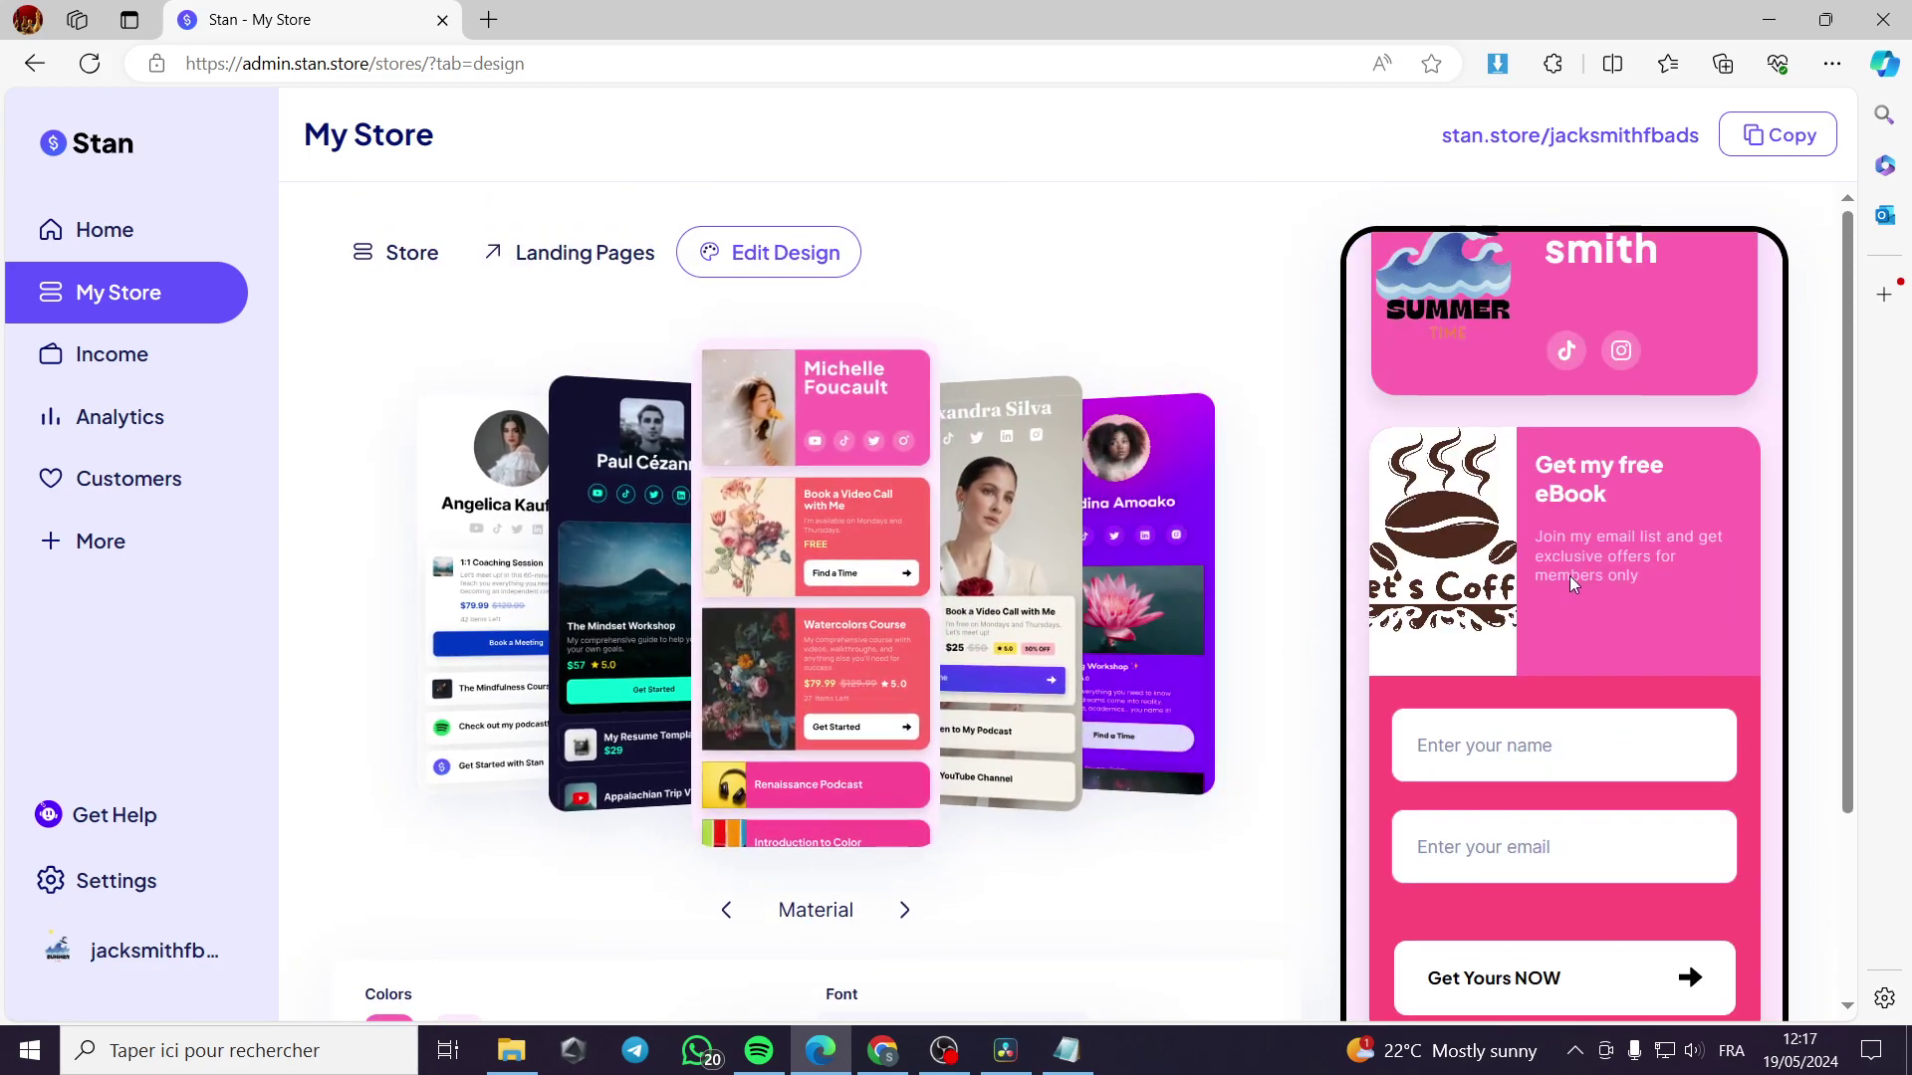
{"action": "left_click", "coordinate": [1036, 642]}
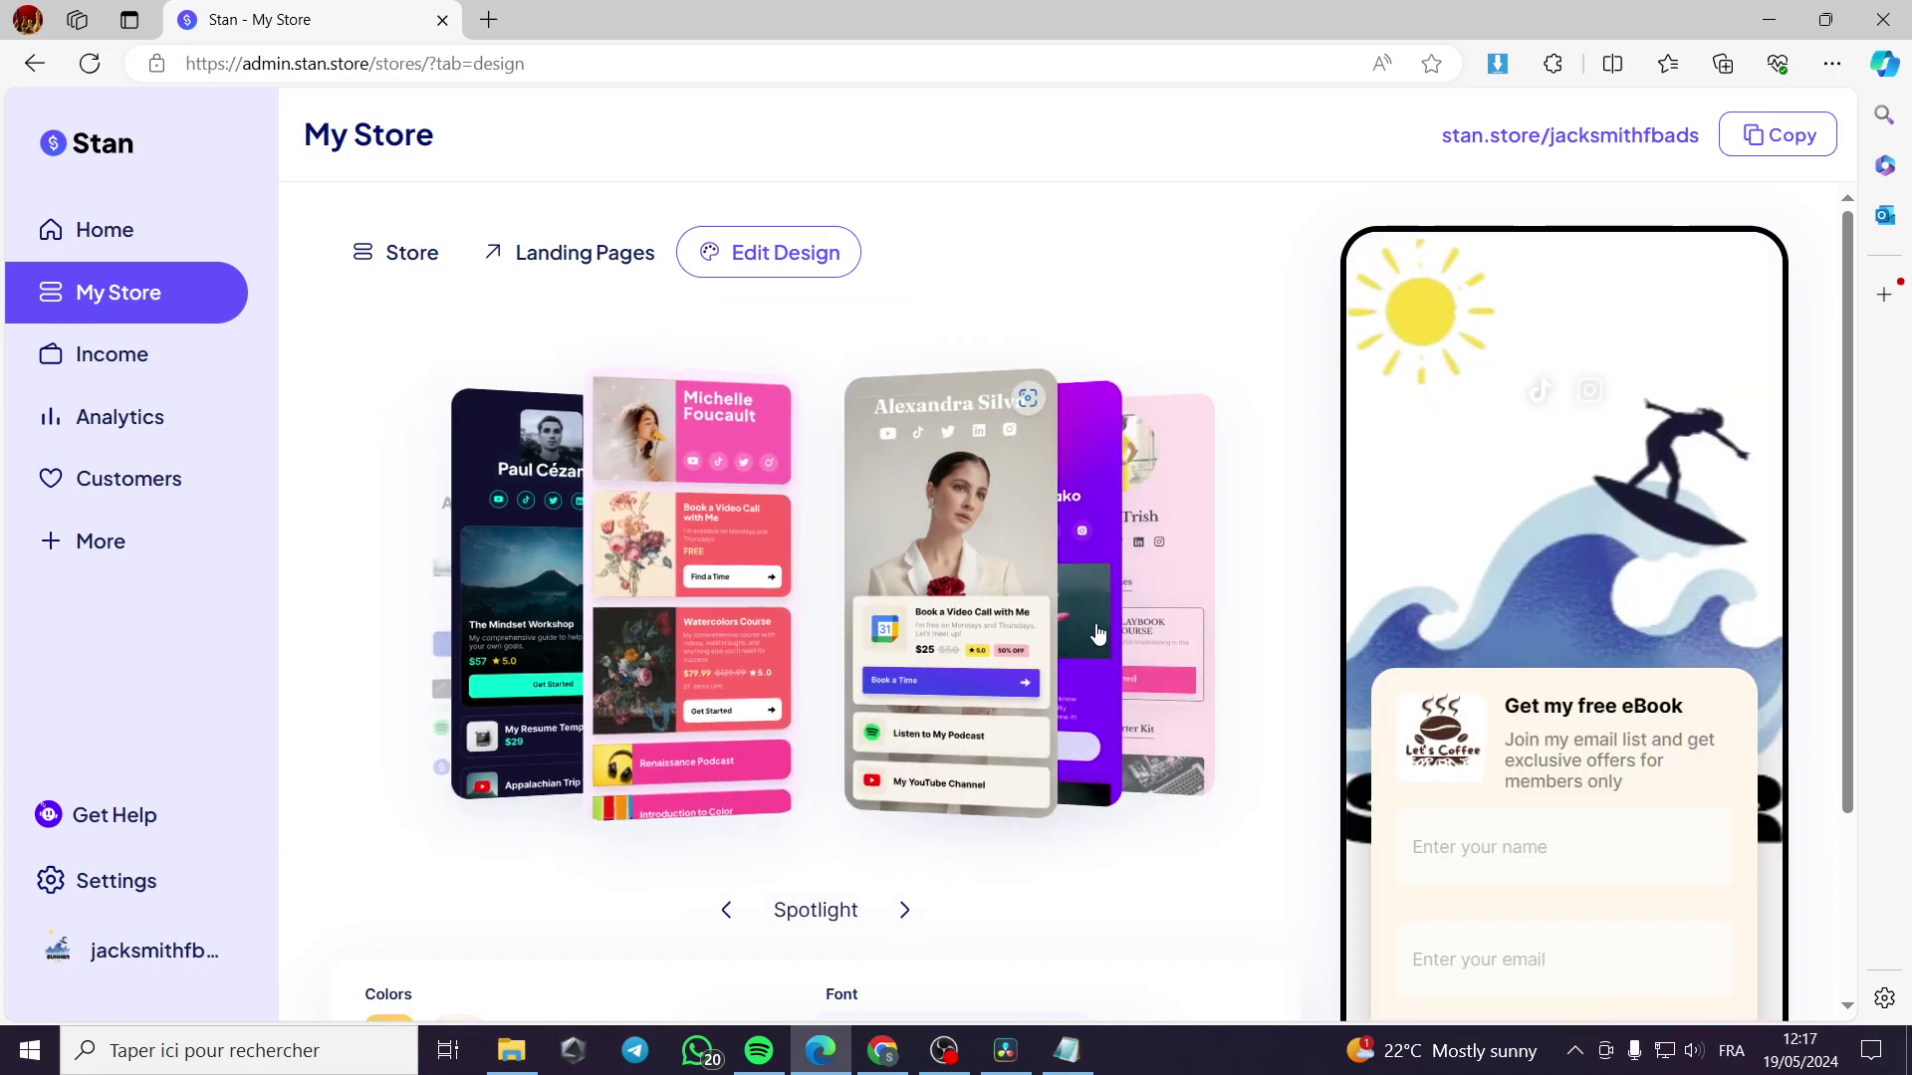
{"action": "left_click", "coordinate": [1022, 609]}
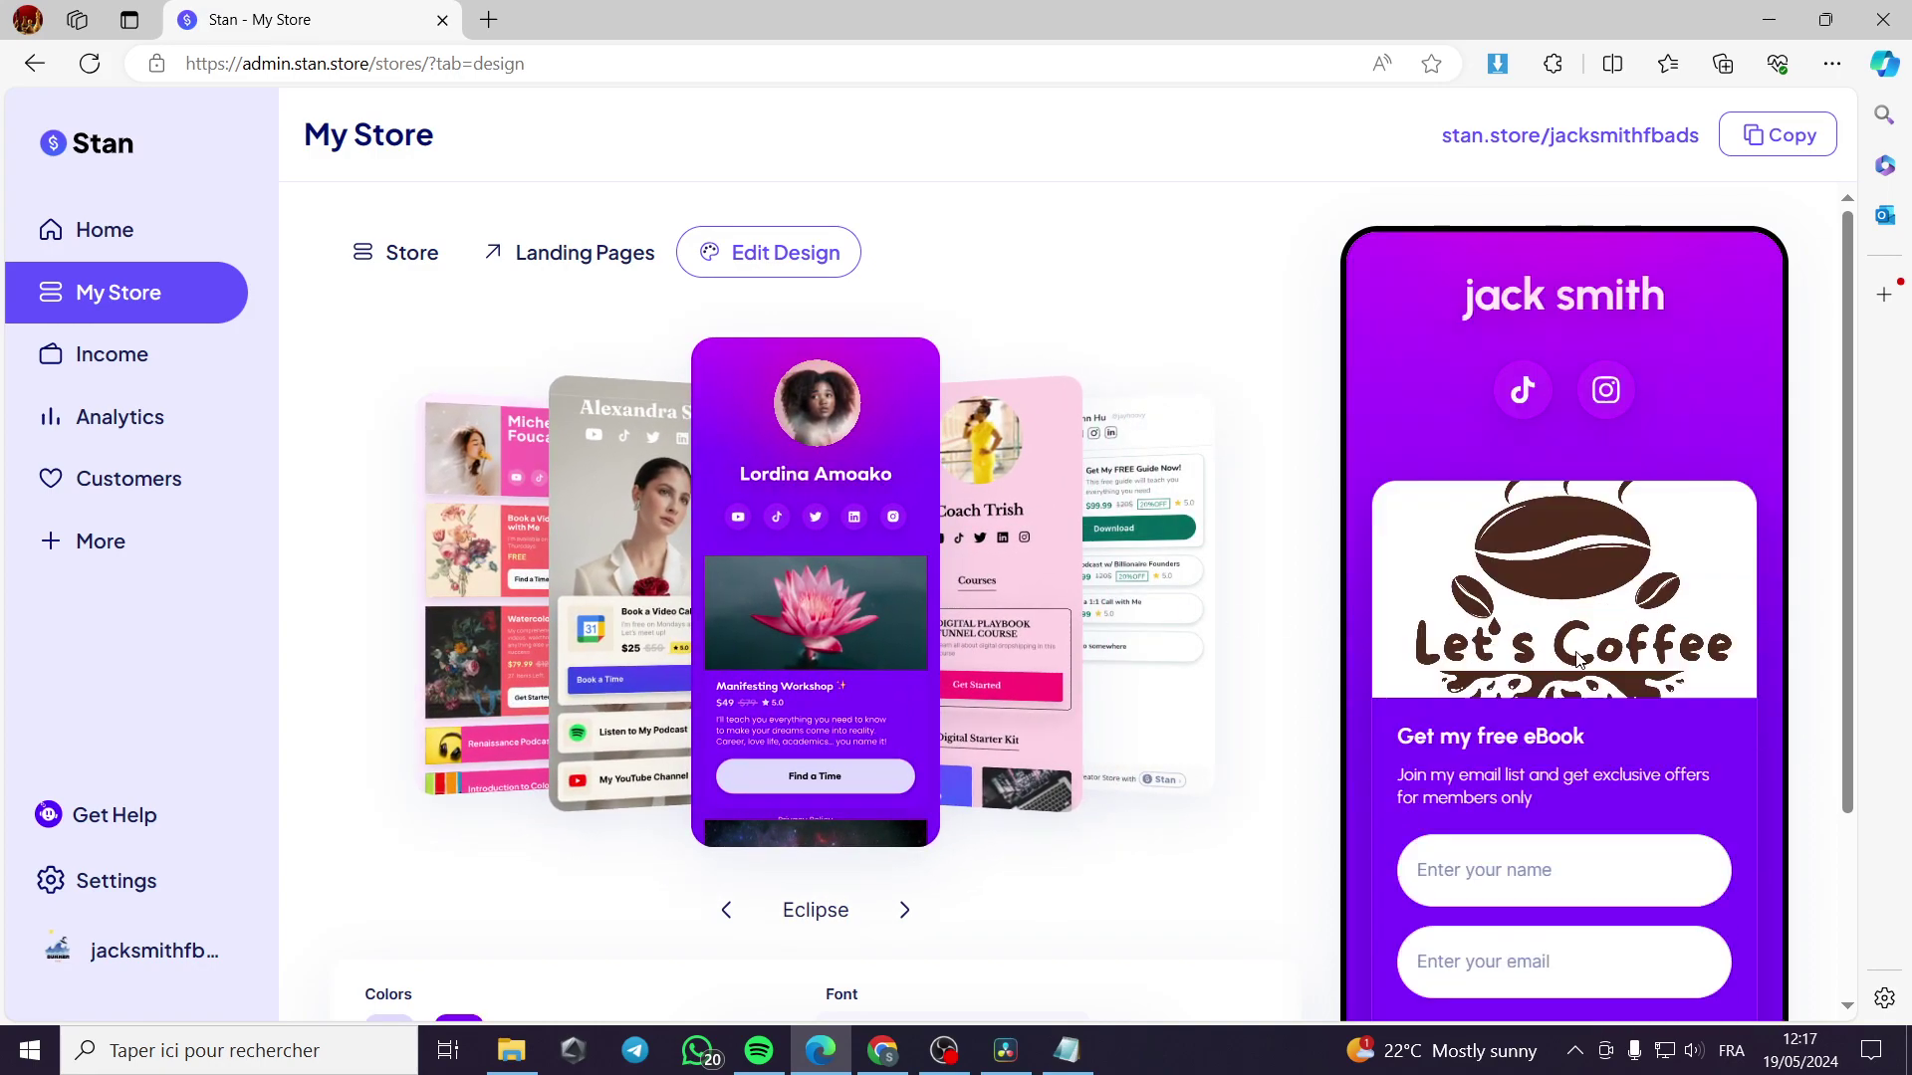
{"action": "left_click", "coordinate": [988, 601]}
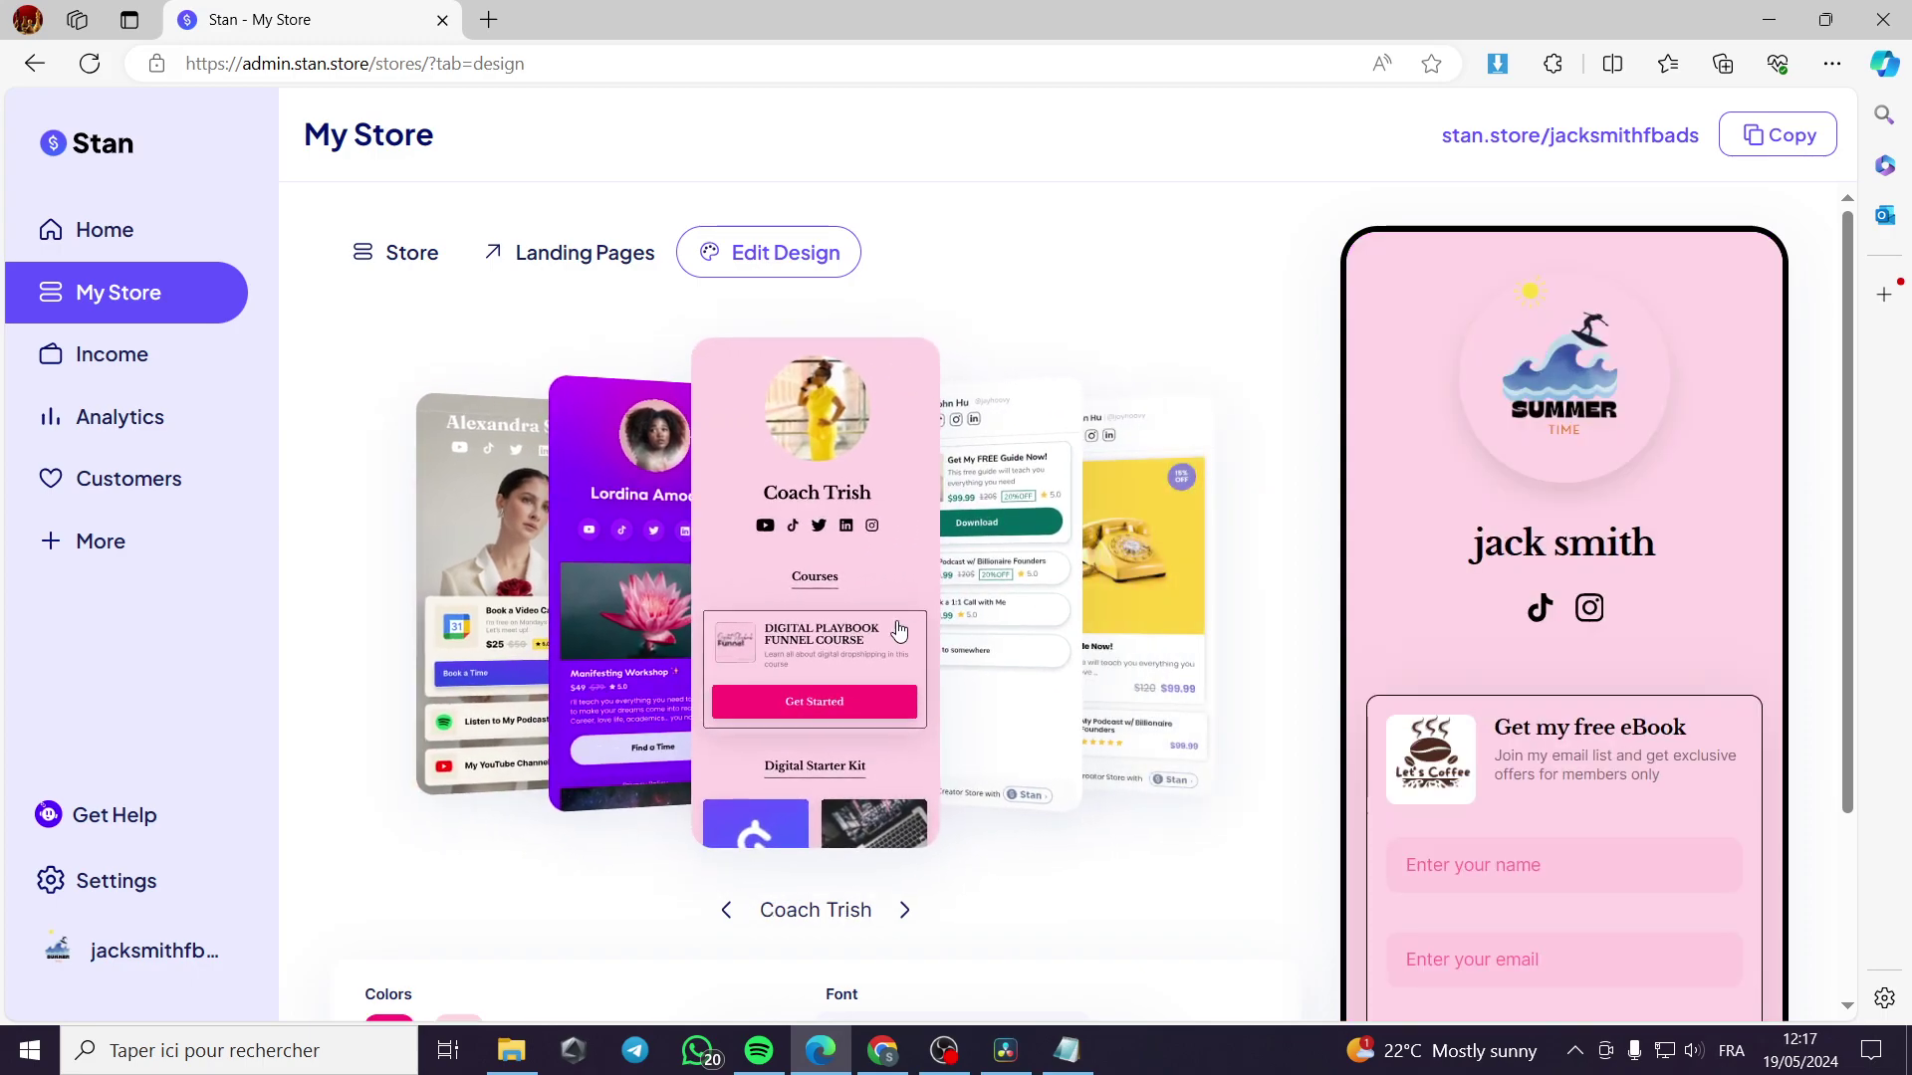
{"action": "left_click", "coordinate": [625, 590]}
Set the first color of the Eclipse theme to dark blue 170DDB and check the store preview.
{"action": "scroll", "coordinate": [1672, 689], "scroll_direction": "down", "scroll_amount": 5}
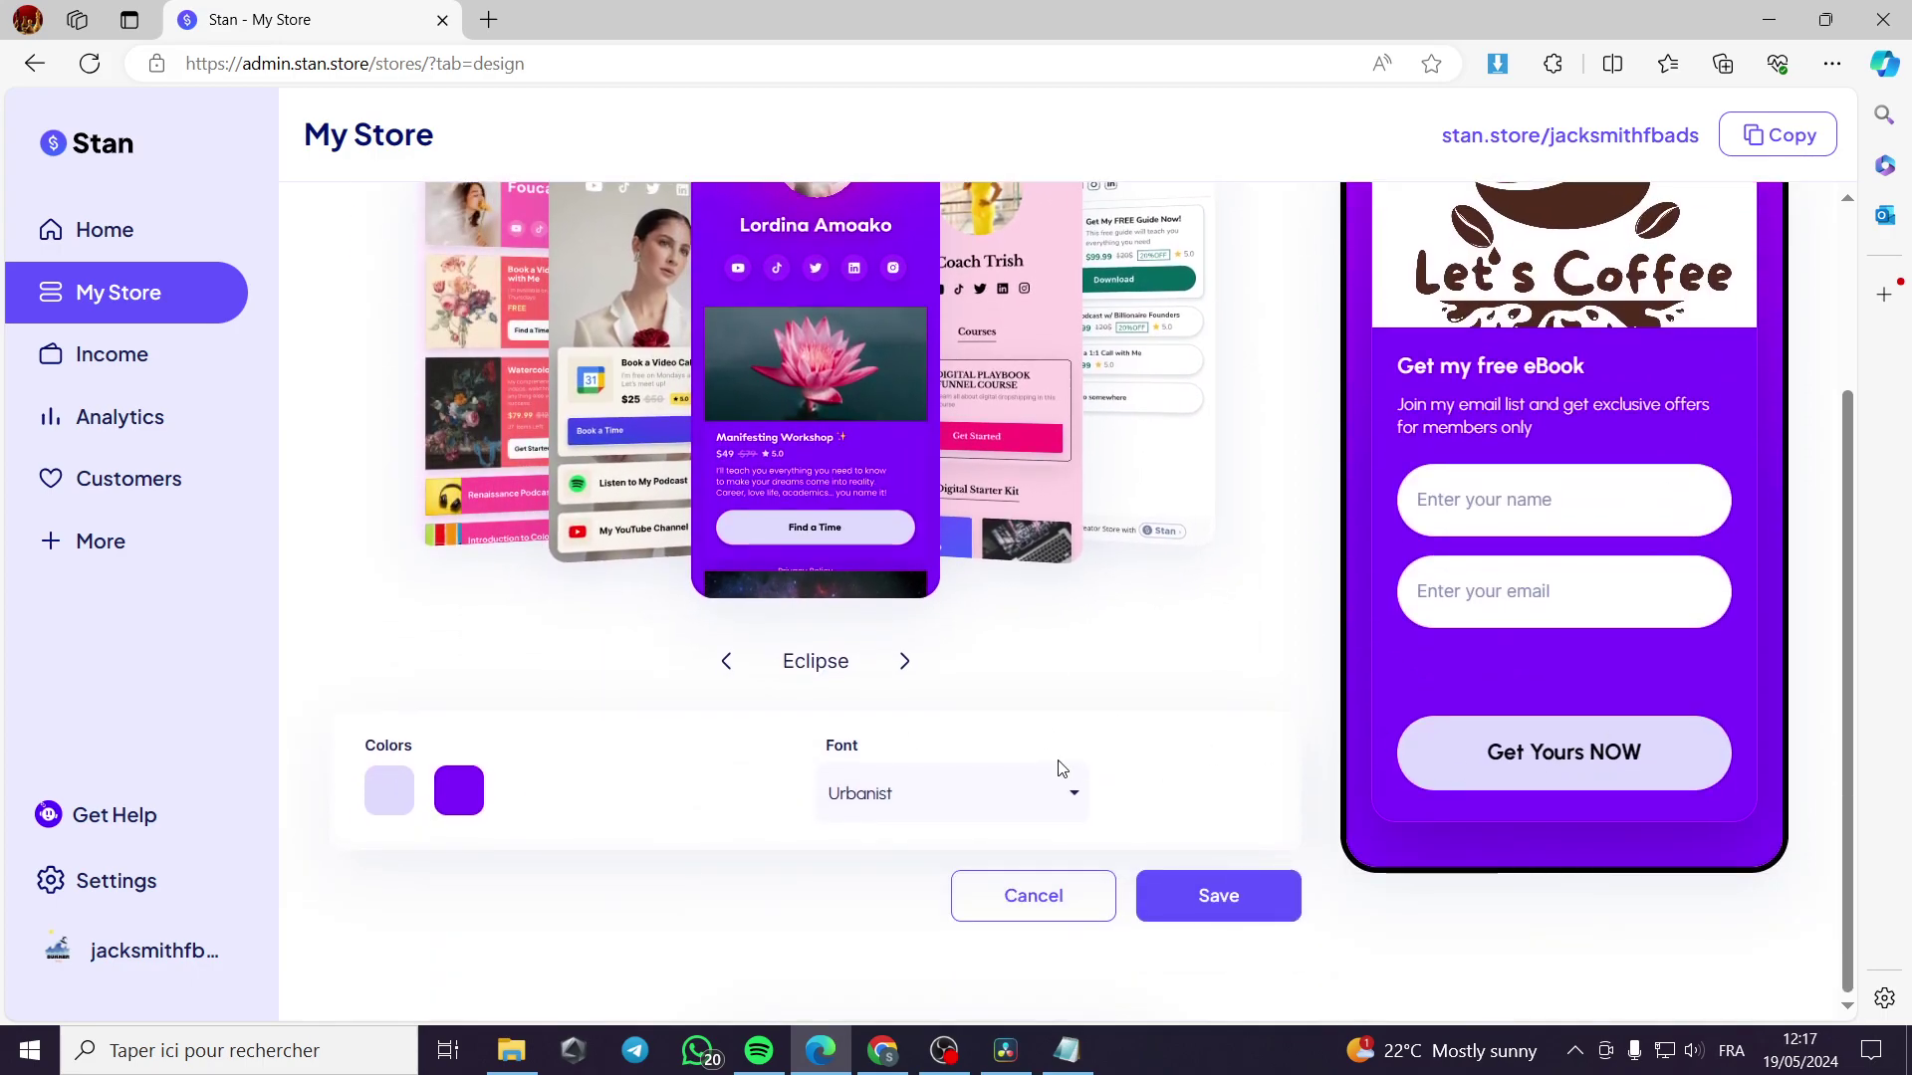
{"action": "left_click", "coordinate": [389, 789]}
{"action": "left_click_drag", "start_coordinate": [670, 431], "coordinate": [730, 388]}
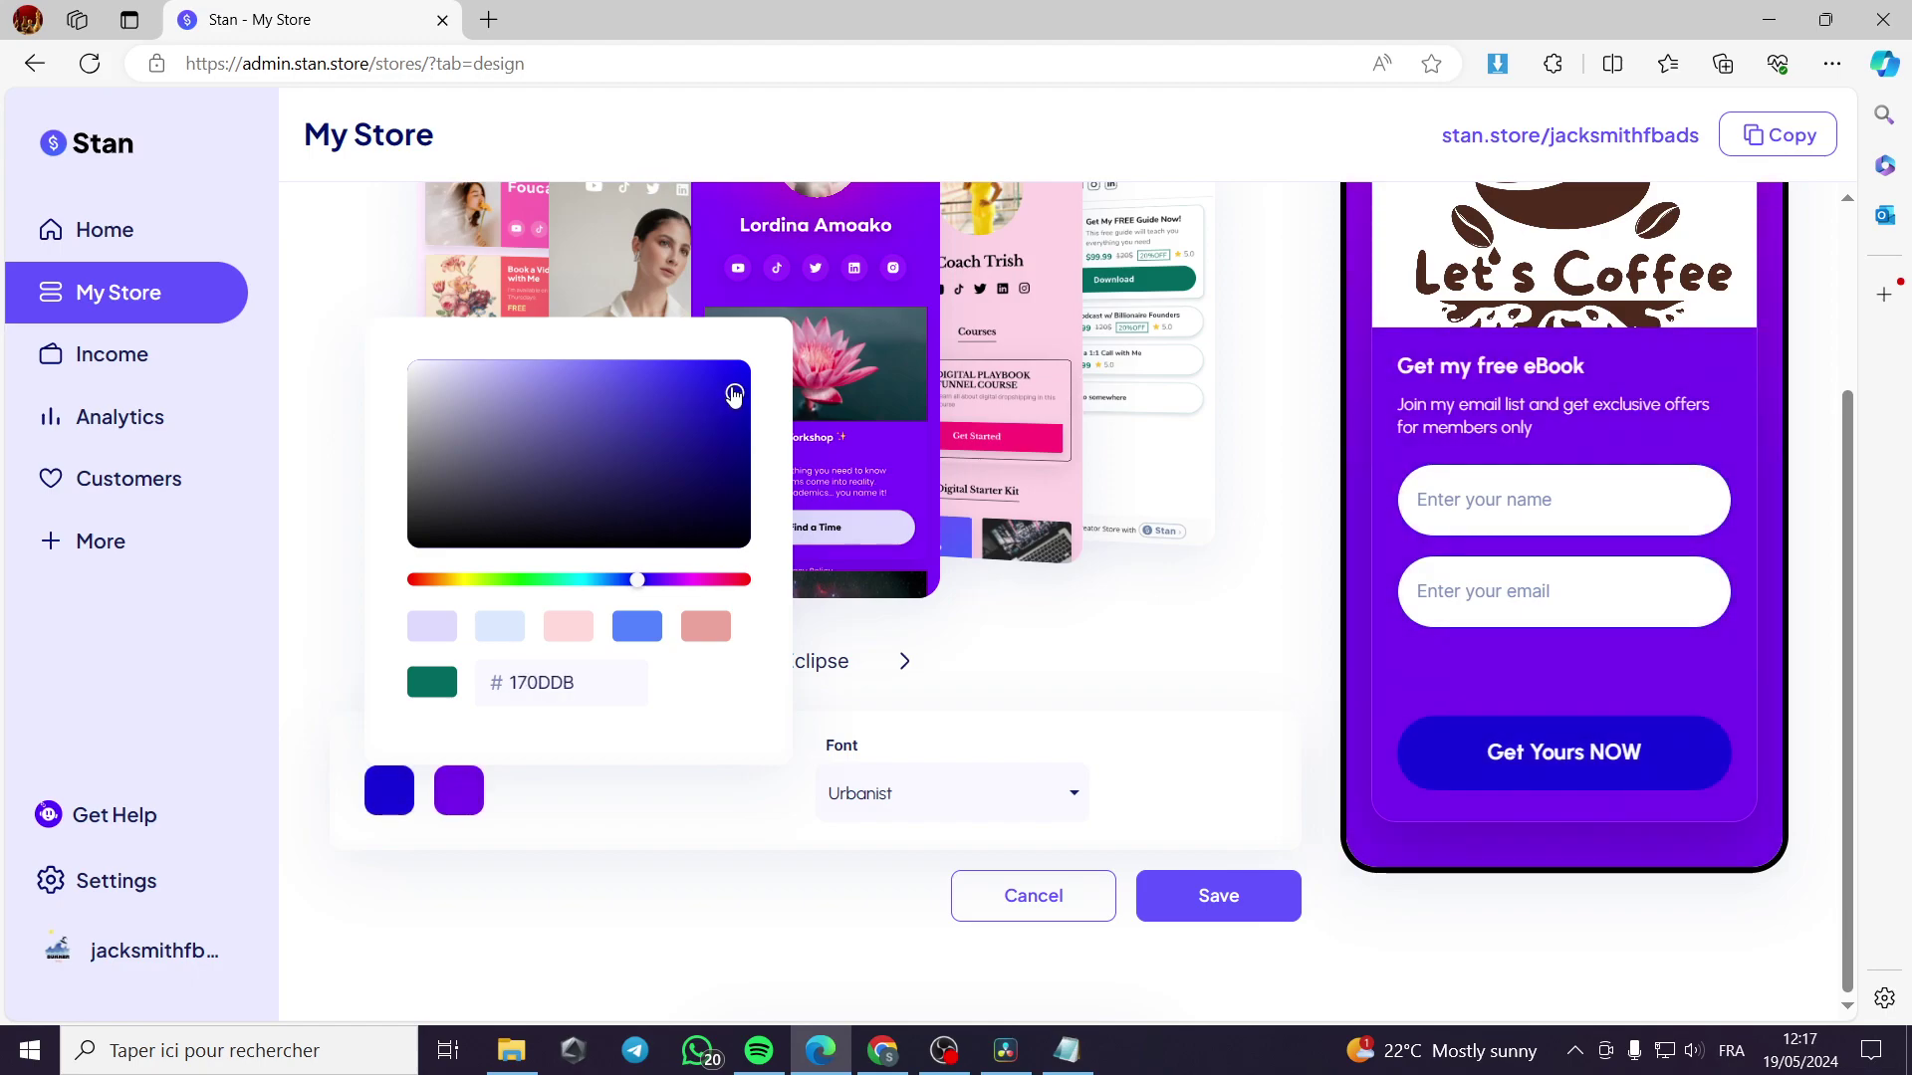
{"action": "left_click", "coordinate": [1122, 631]}
{"action": "scroll", "coordinate": [1295, 677], "scroll_direction": "up", "scroll_amount": 3}
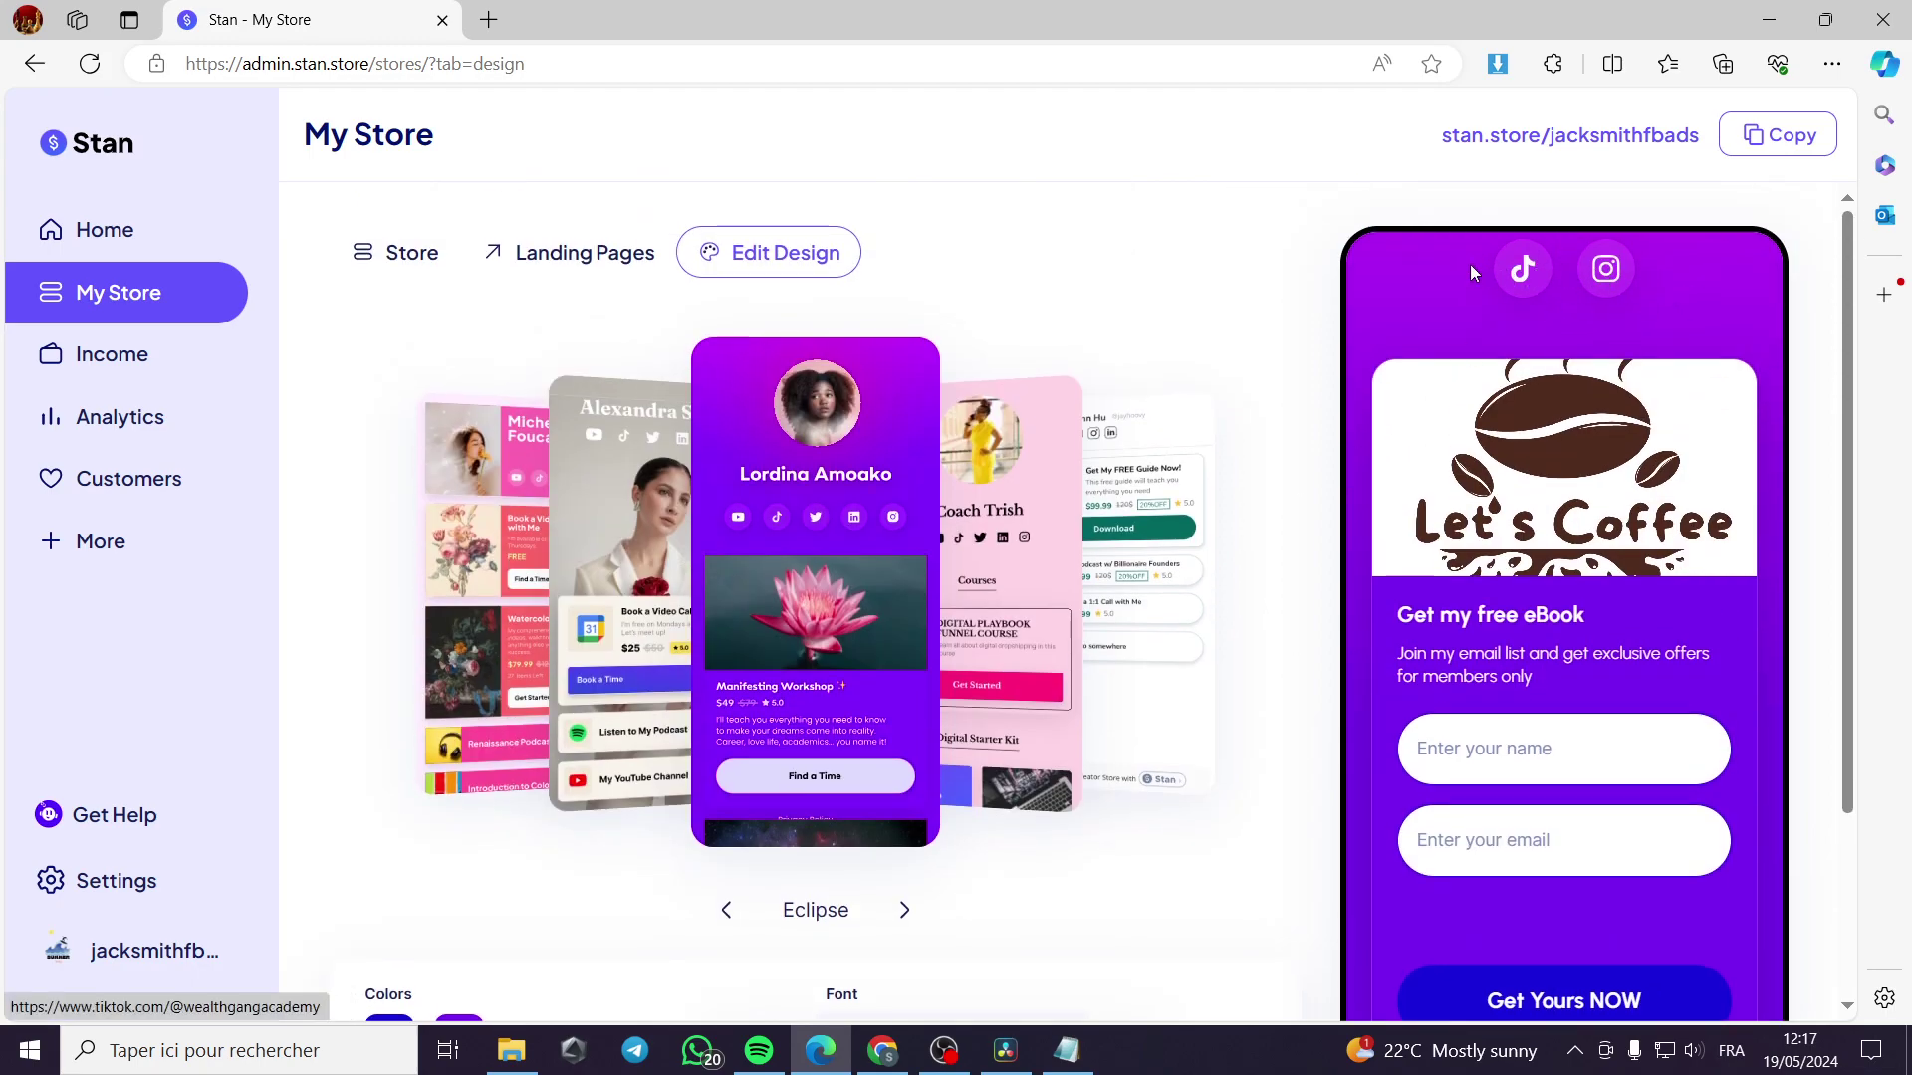
Leave the design editor without saving, return to the store's product list and start adding a Digital Product.
{"action": "left_click", "coordinate": [117, 235]}
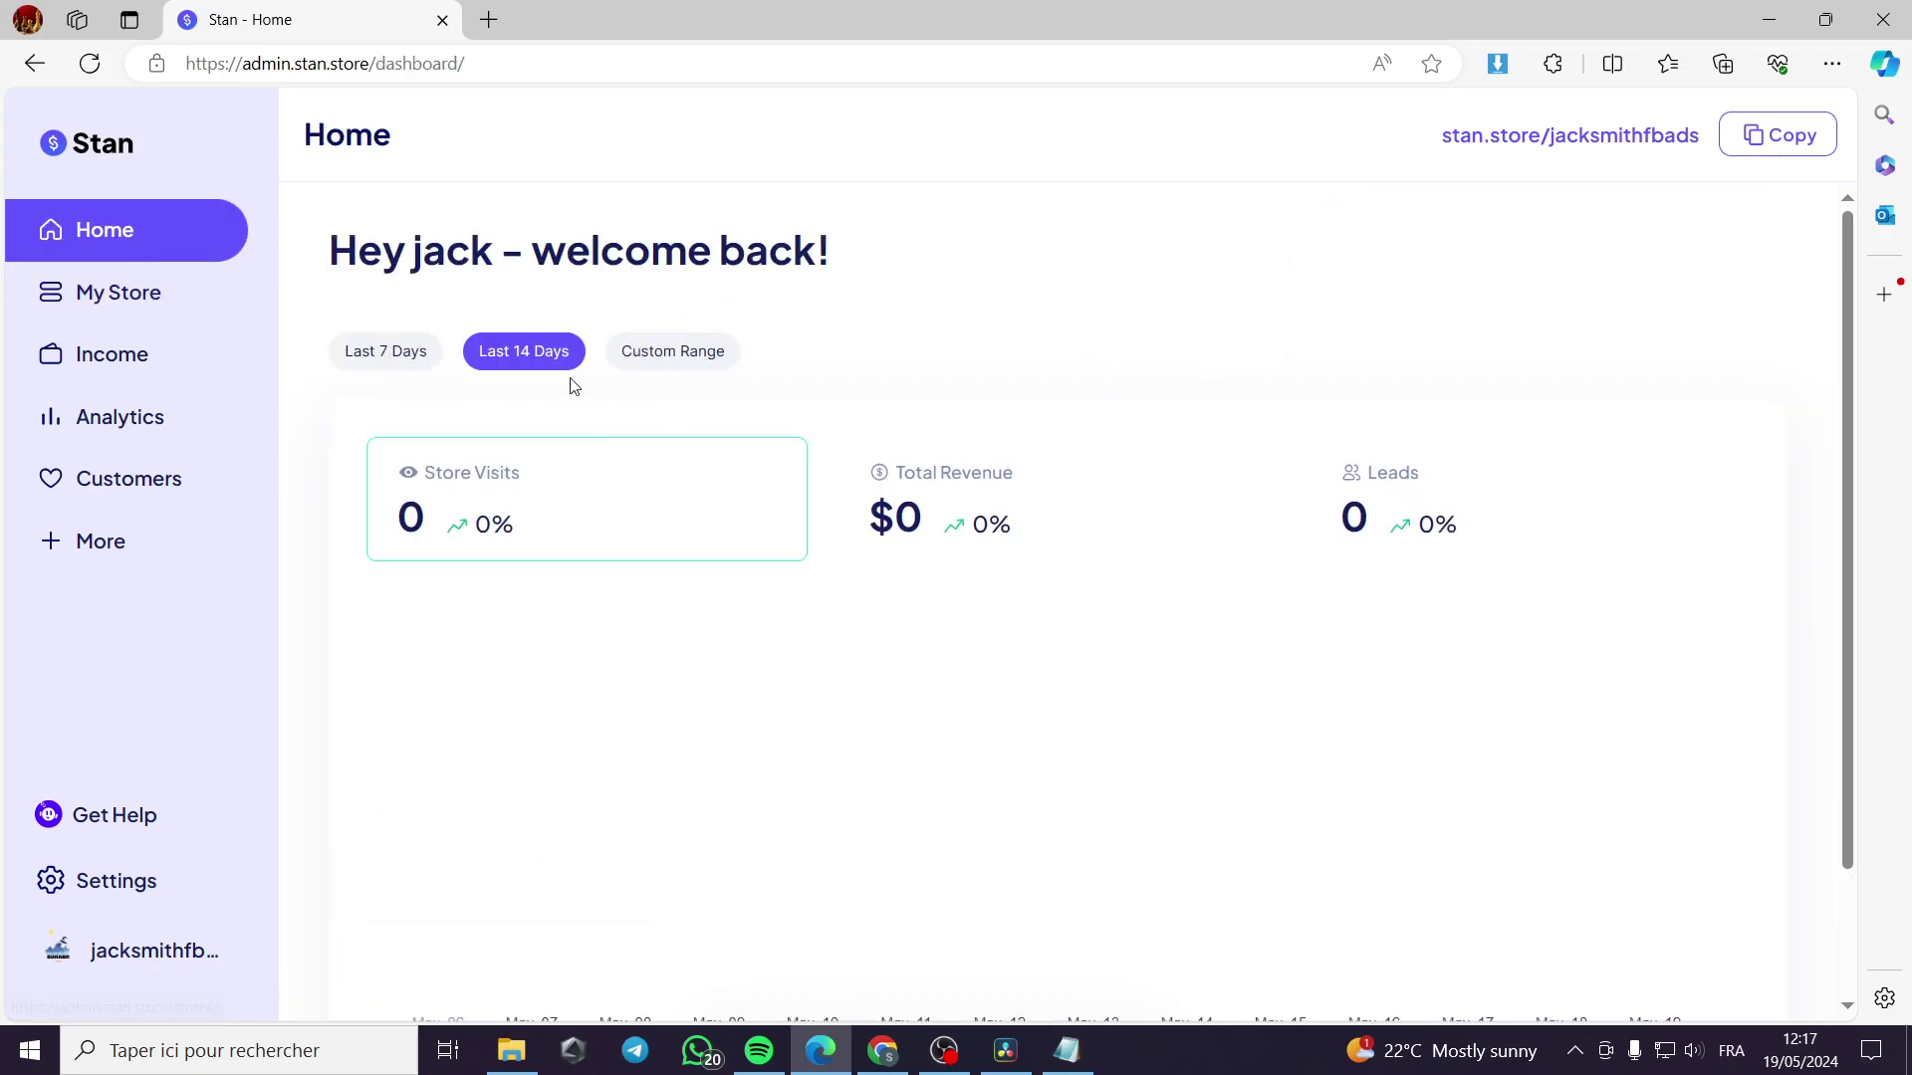
{"action": "left_click", "coordinate": [88, 292]}
{"action": "left_click", "coordinate": [398, 256]}
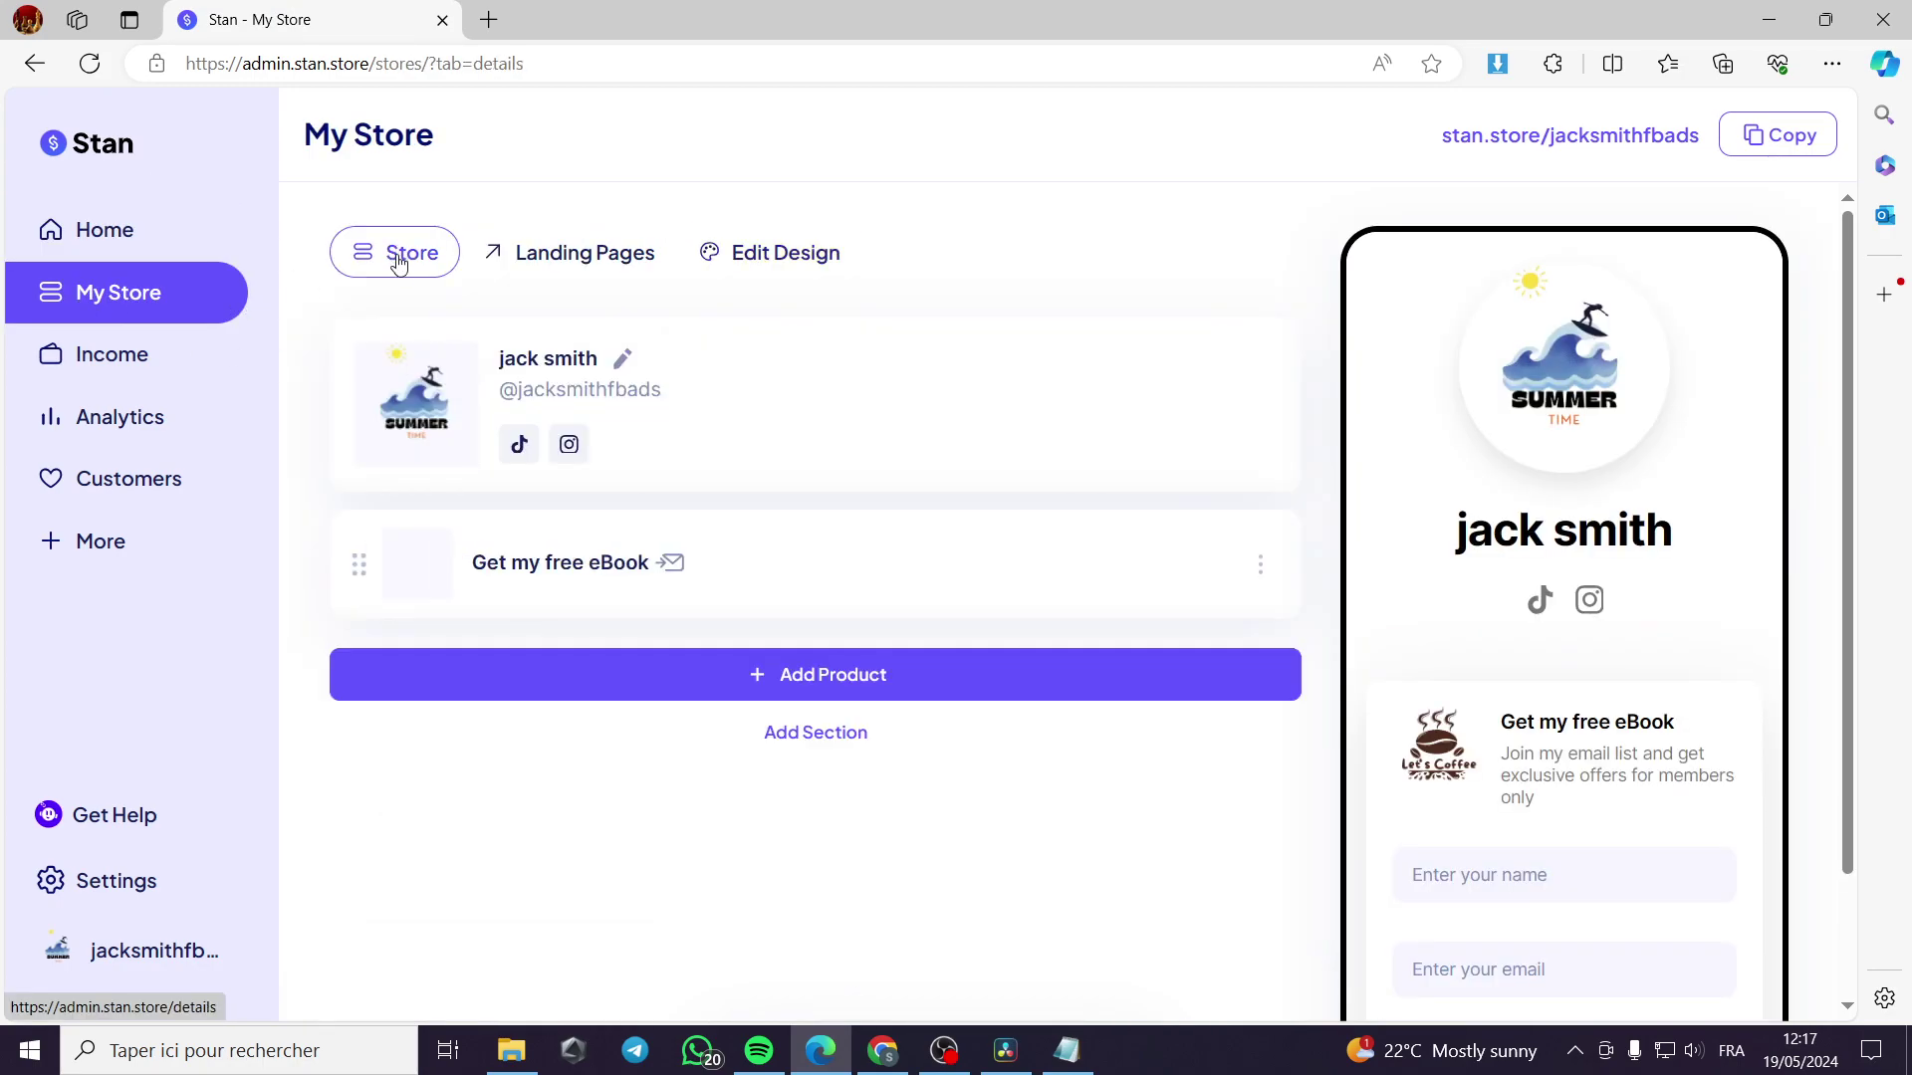
{"action": "left_click", "coordinate": [840, 675]}
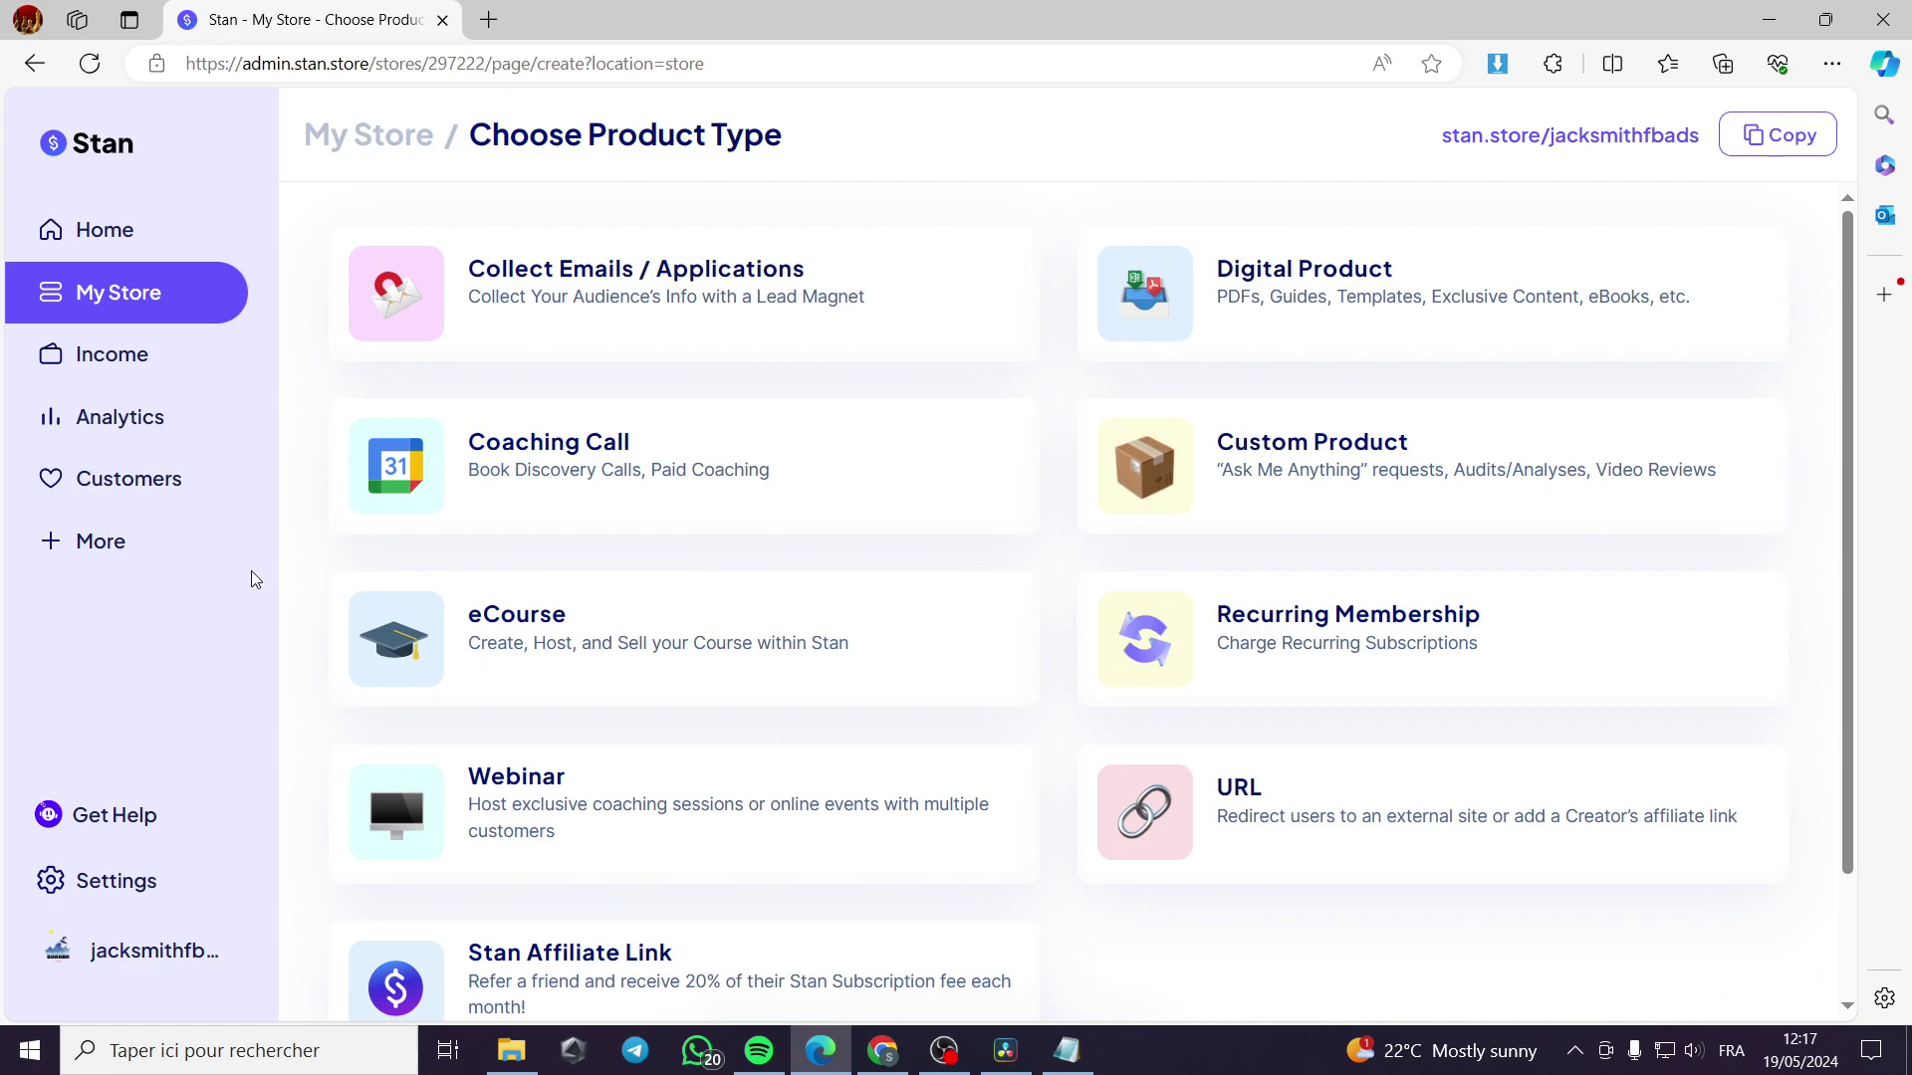
{"action": "left_click", "coordinate": [1324, 279]}
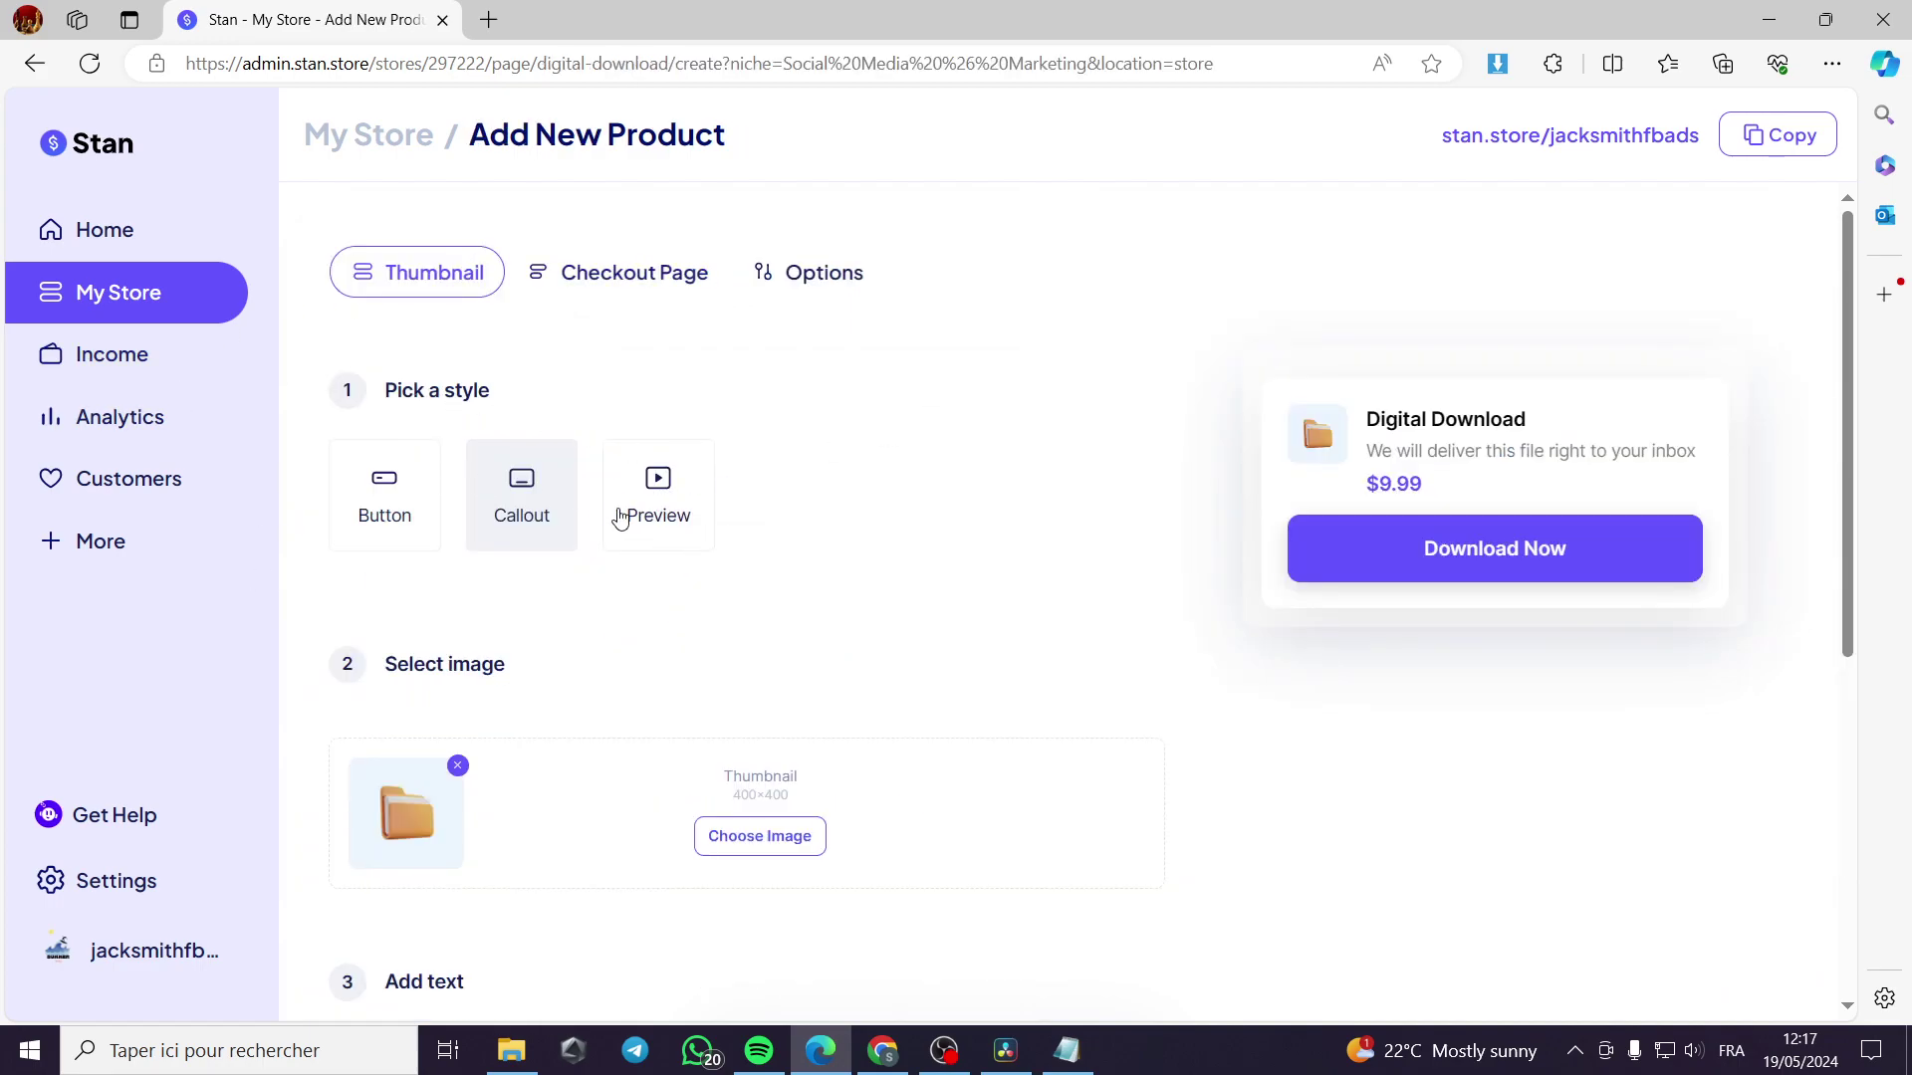
Compare the Preview and Callout thumbnail styles for the digital product and choose the Button style.
{"action": "left_click", "coordinate": [659, 503]}
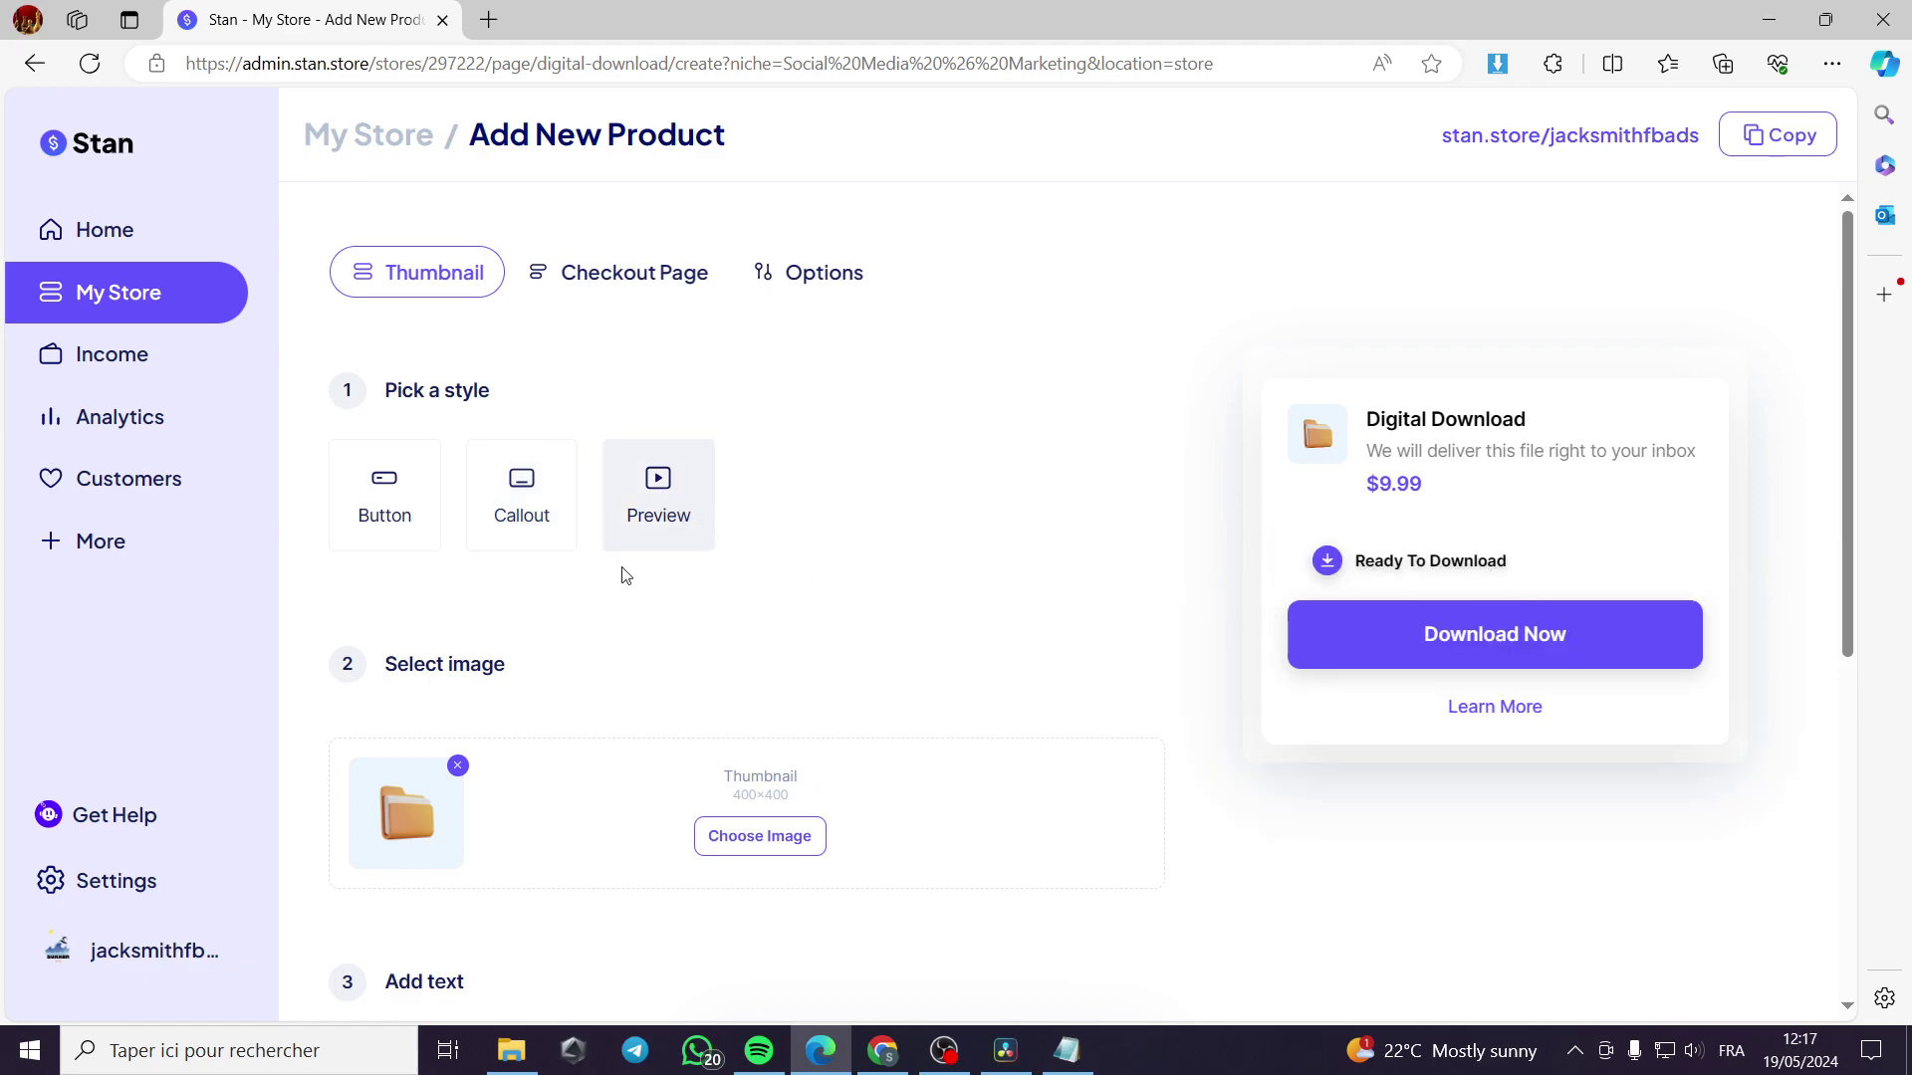
{"action": "left_click", "coordinate": [557, 523]}
{"action": "left_click", "coordinate": [402, 525]}
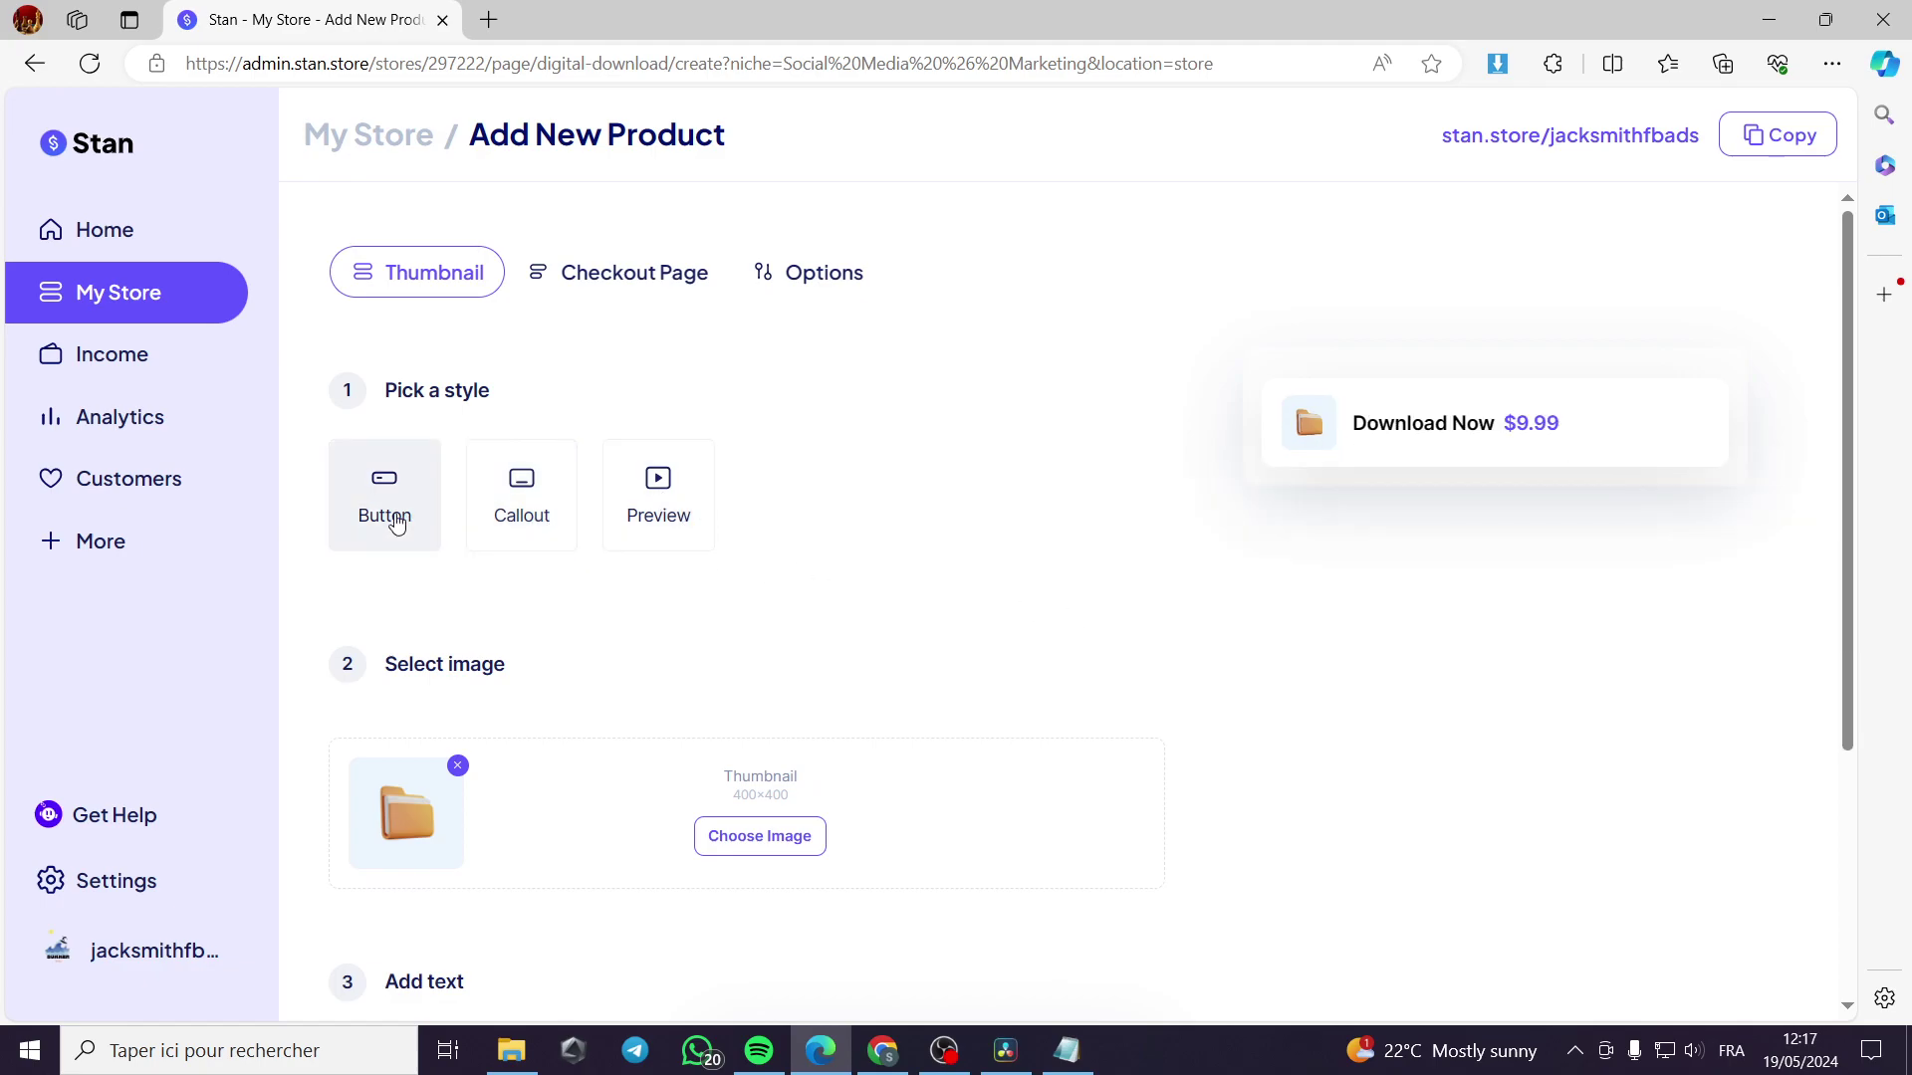
Choose the Preview style for the digital product and upload the Black and White Modern Business Plan Newsletter image as its thumbnail.
{"action": "left_click", "coordinate": [666, 512]}
{"action": "scroll", "coordinate": [586, 615], "scroll_direction": "down", "scroll_amount": 1}
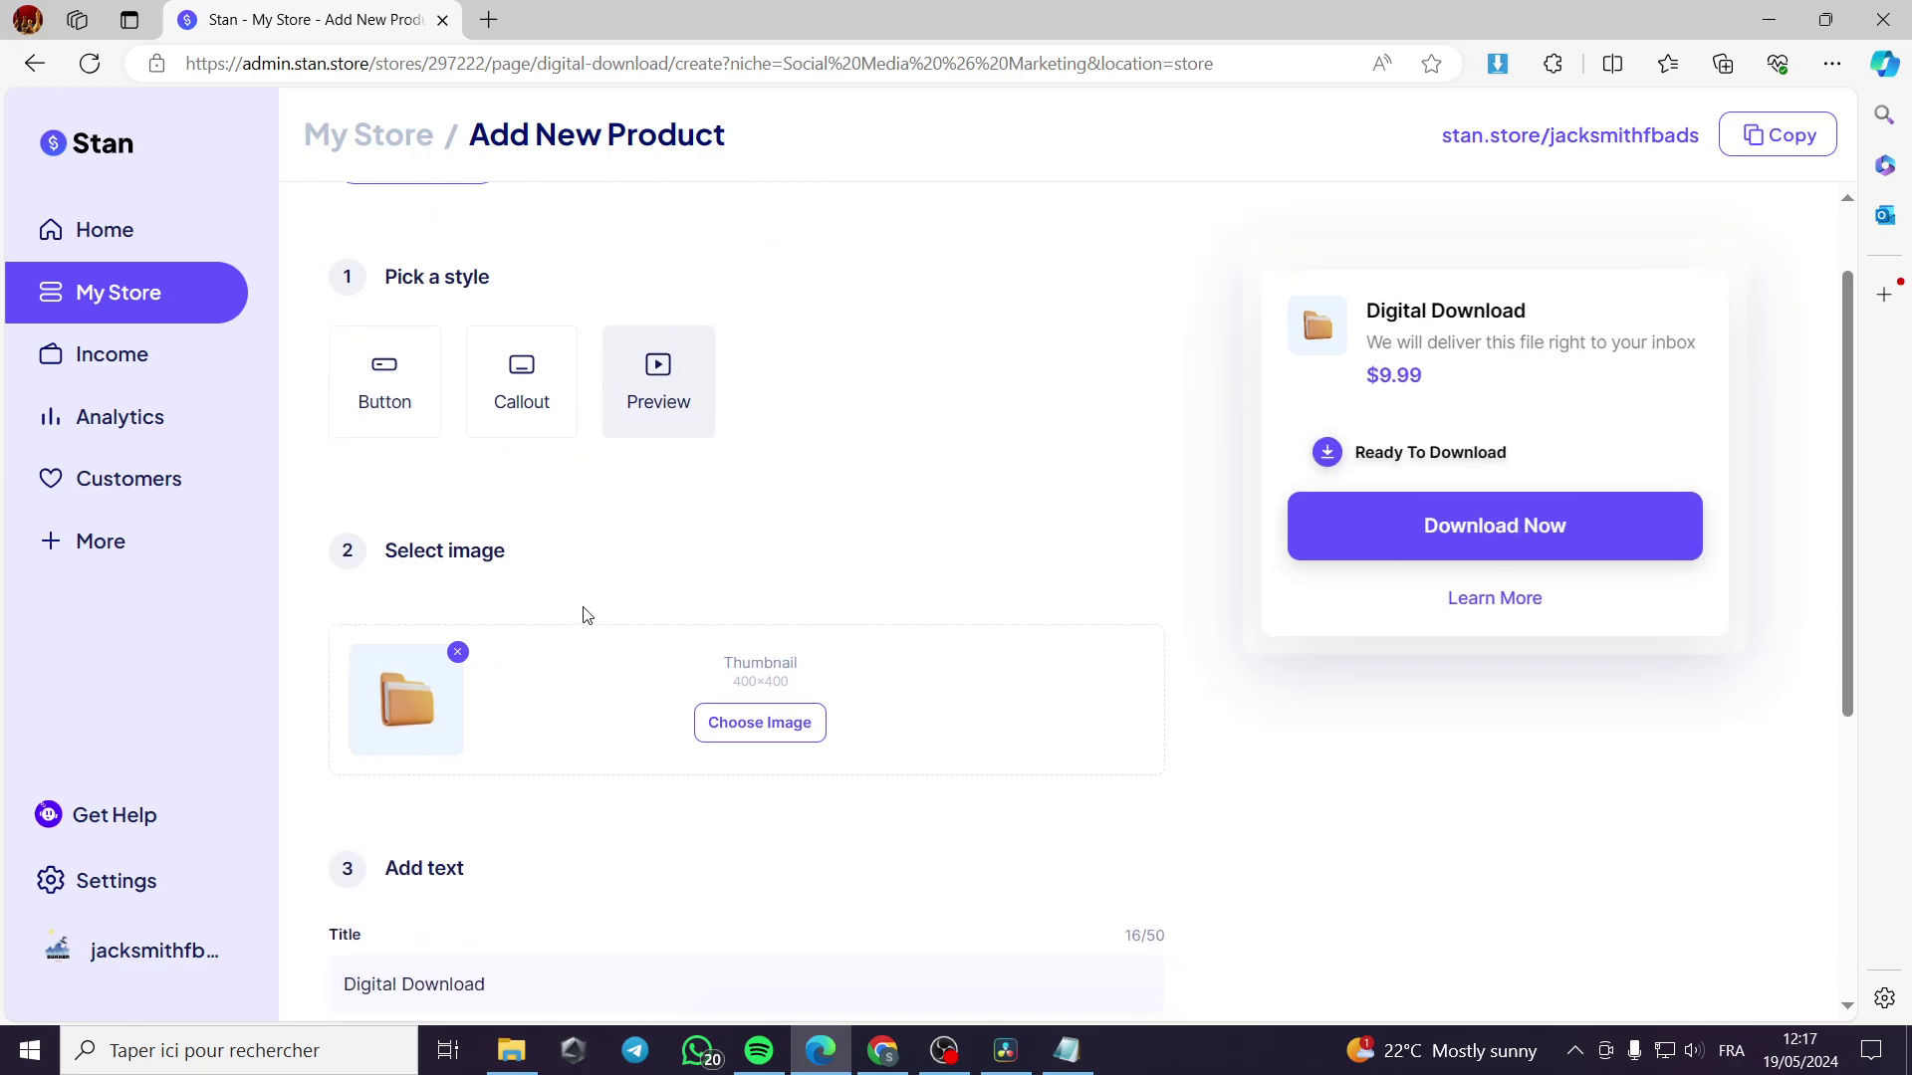
{"action": "left_click", "coordinate": [764, 721]}
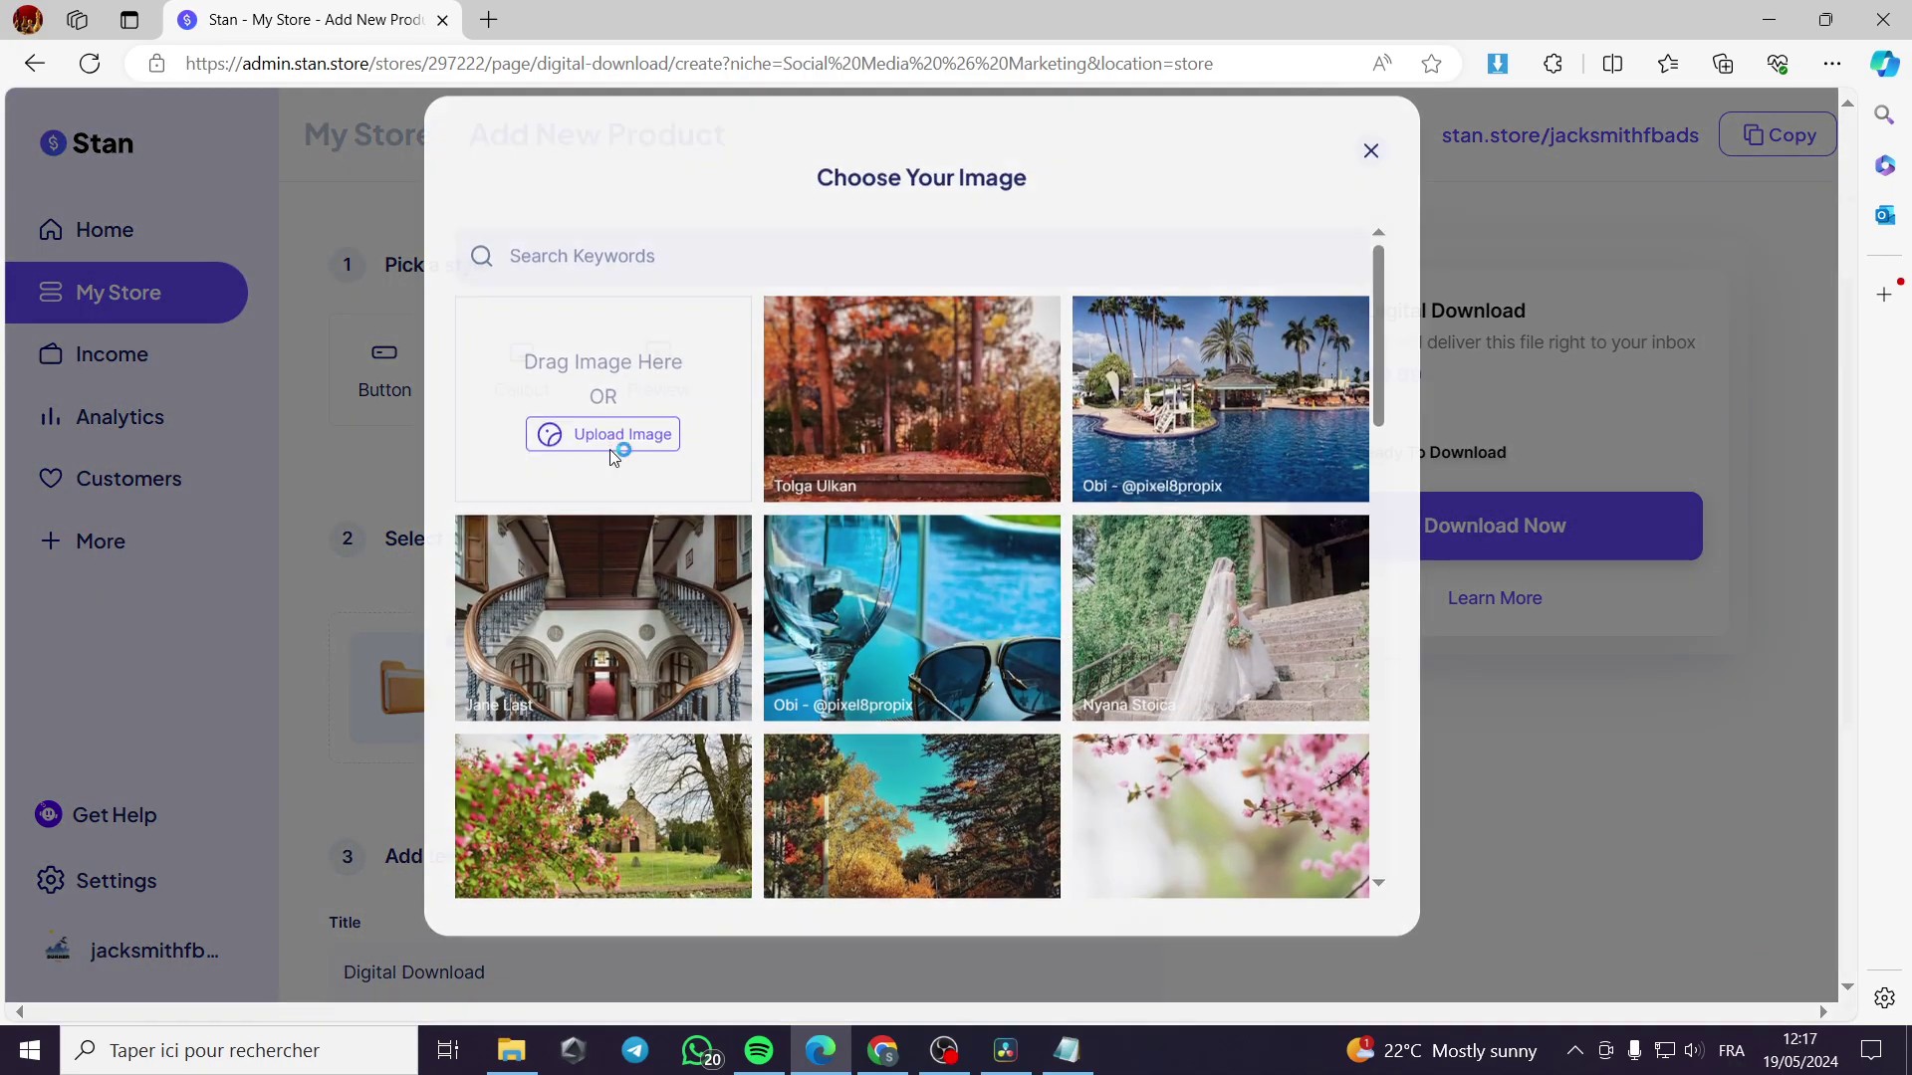
{"action": "left_click", "coordinate": [609, 446]}
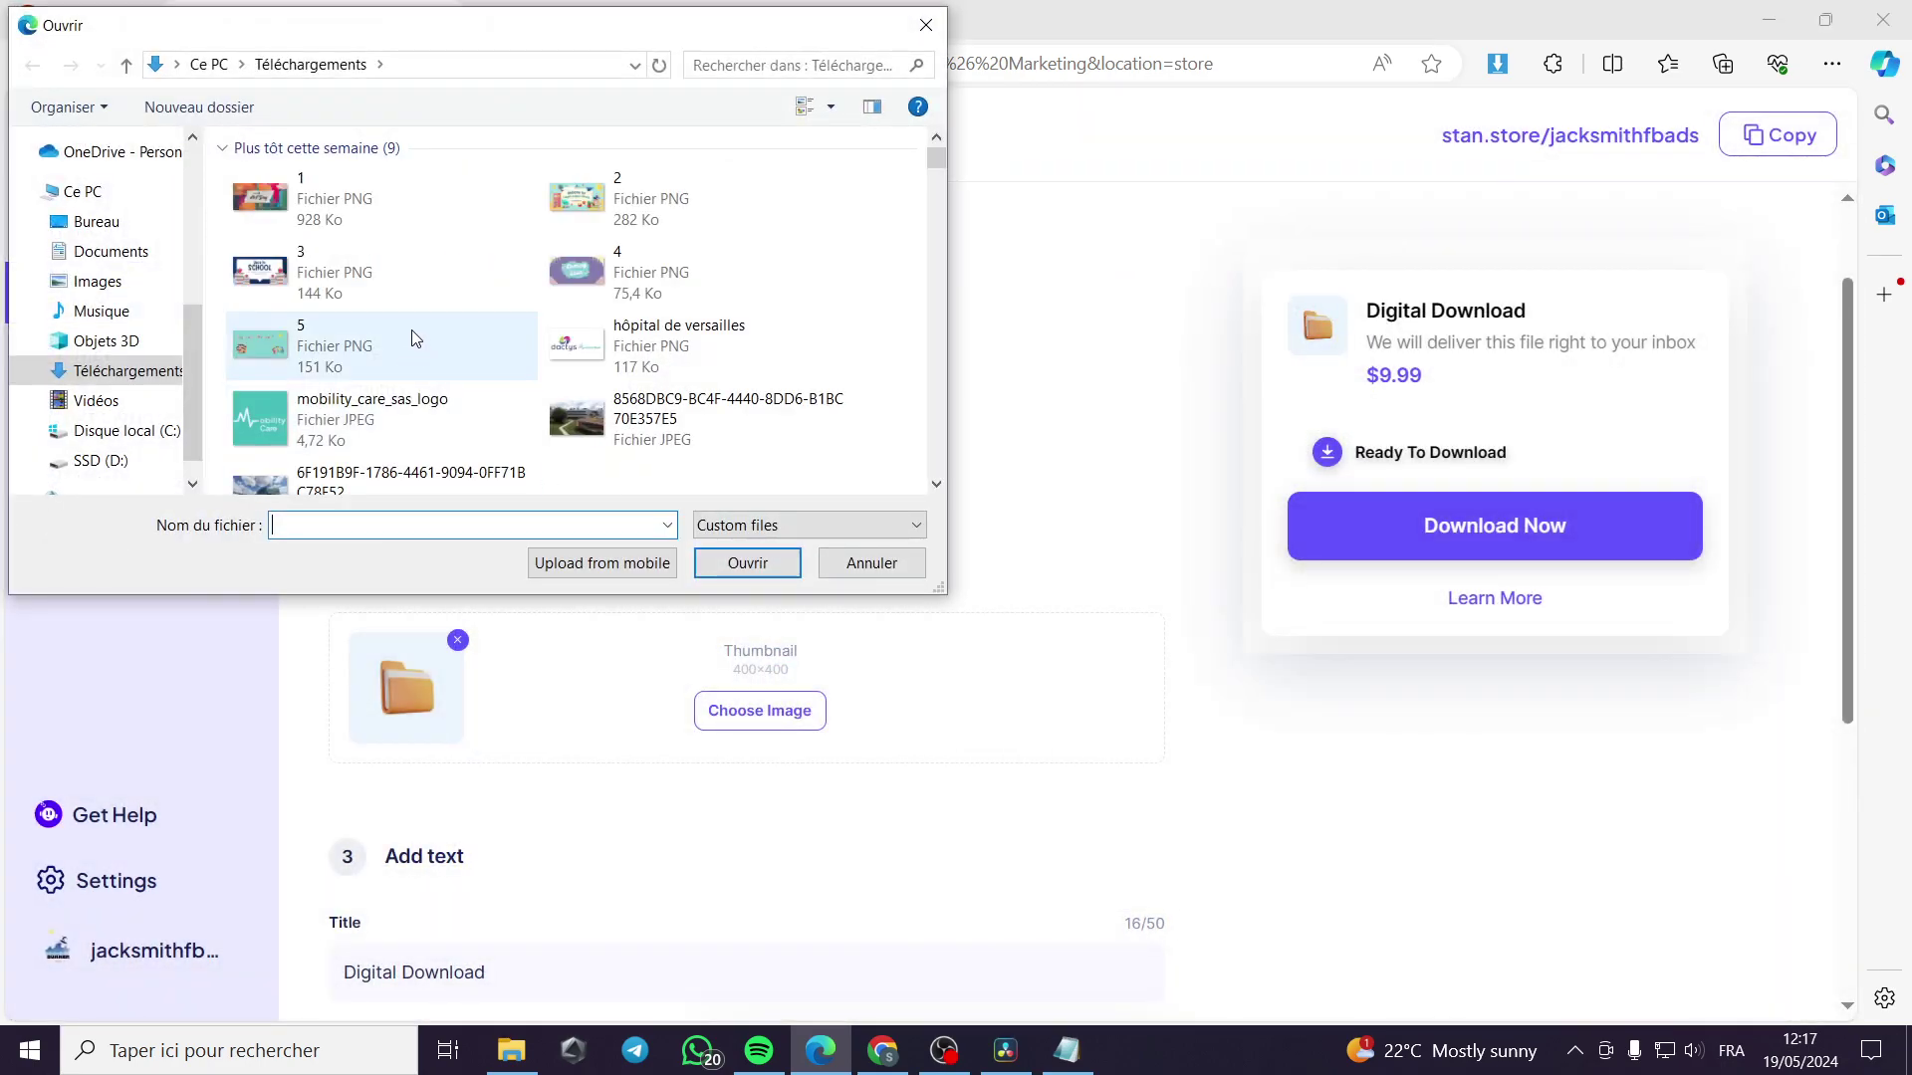
{"action": "scroll", "coordinate": [415, 339], "scroll_direction": "down", "scroll_amount": 10}
{"action": "double_click", "coordinate": [653, 284]}
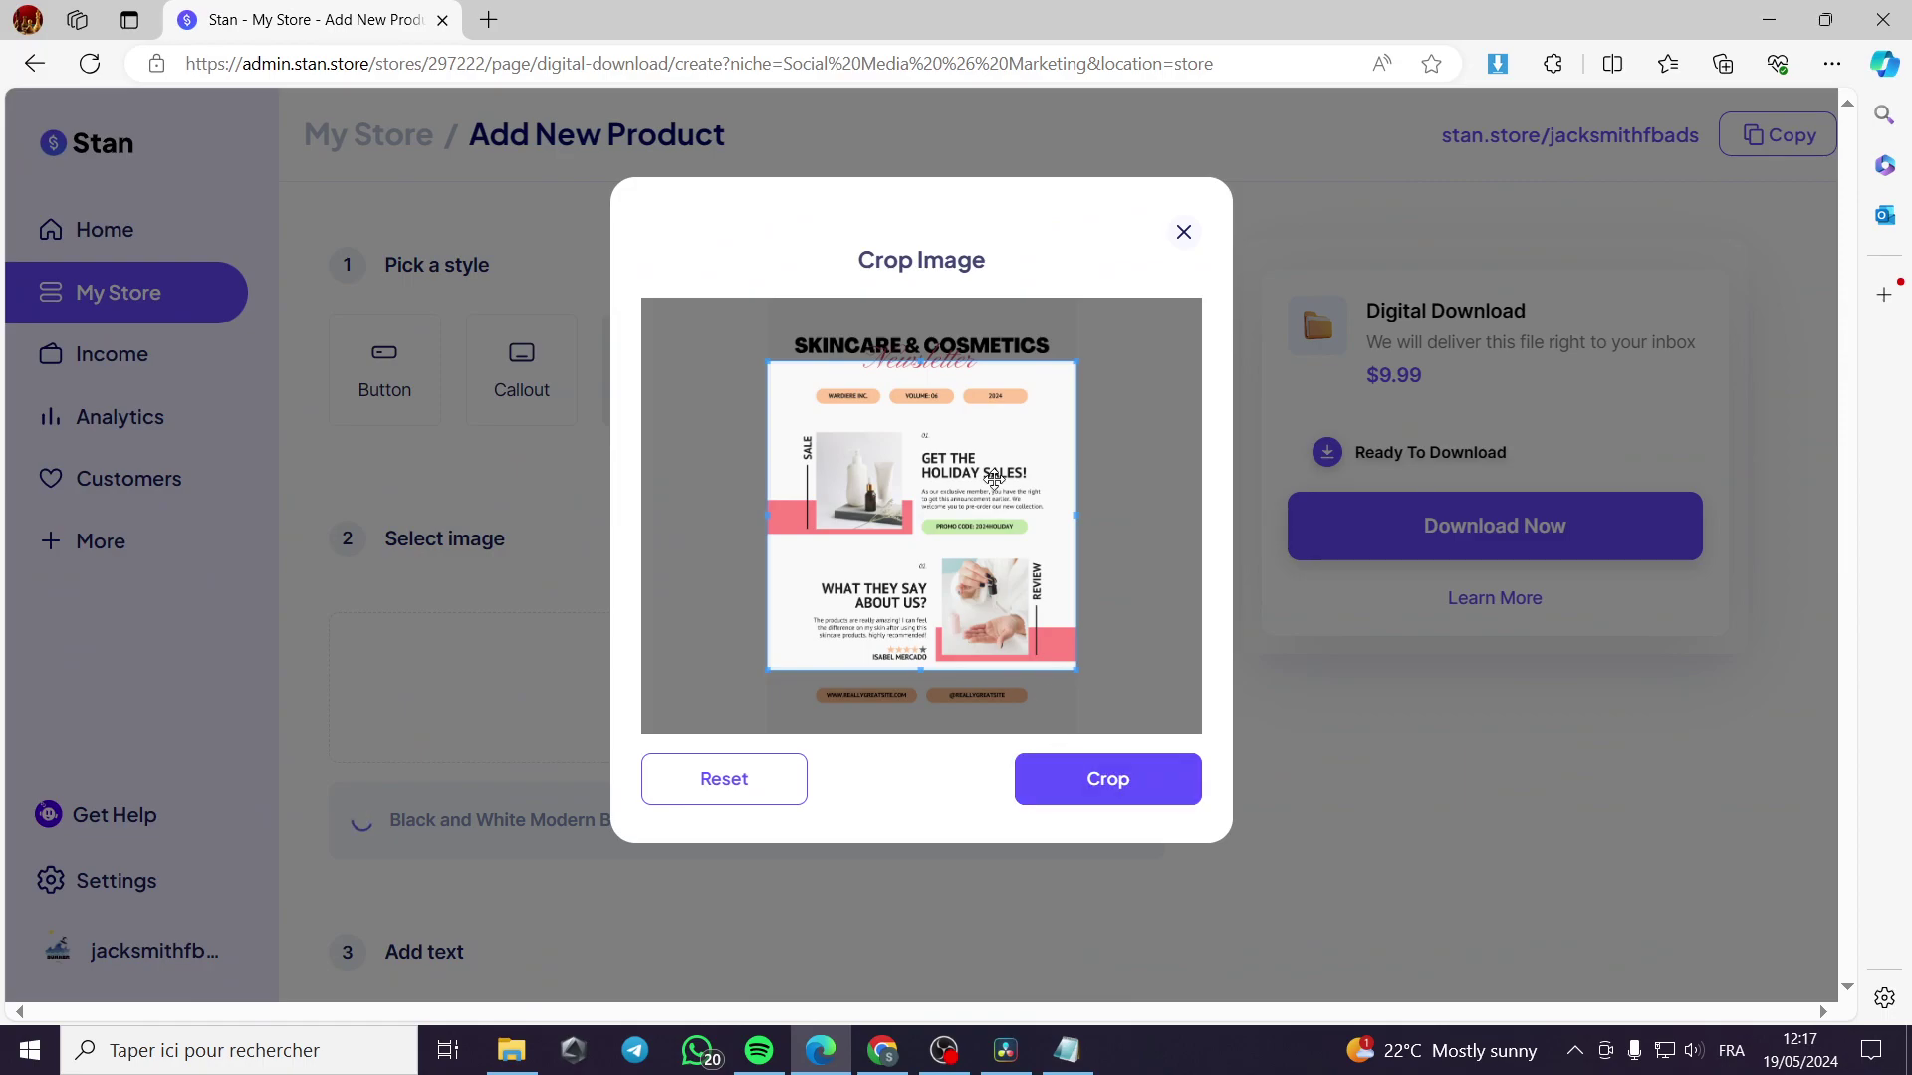
Crop the thumbnail to a smaller square over the newsletter's upper part, including most of its heading and the holiday sales section.
{"action": "left_click_drag", "start_coordinate": [994, 479], "coordinate": [994, 437]}
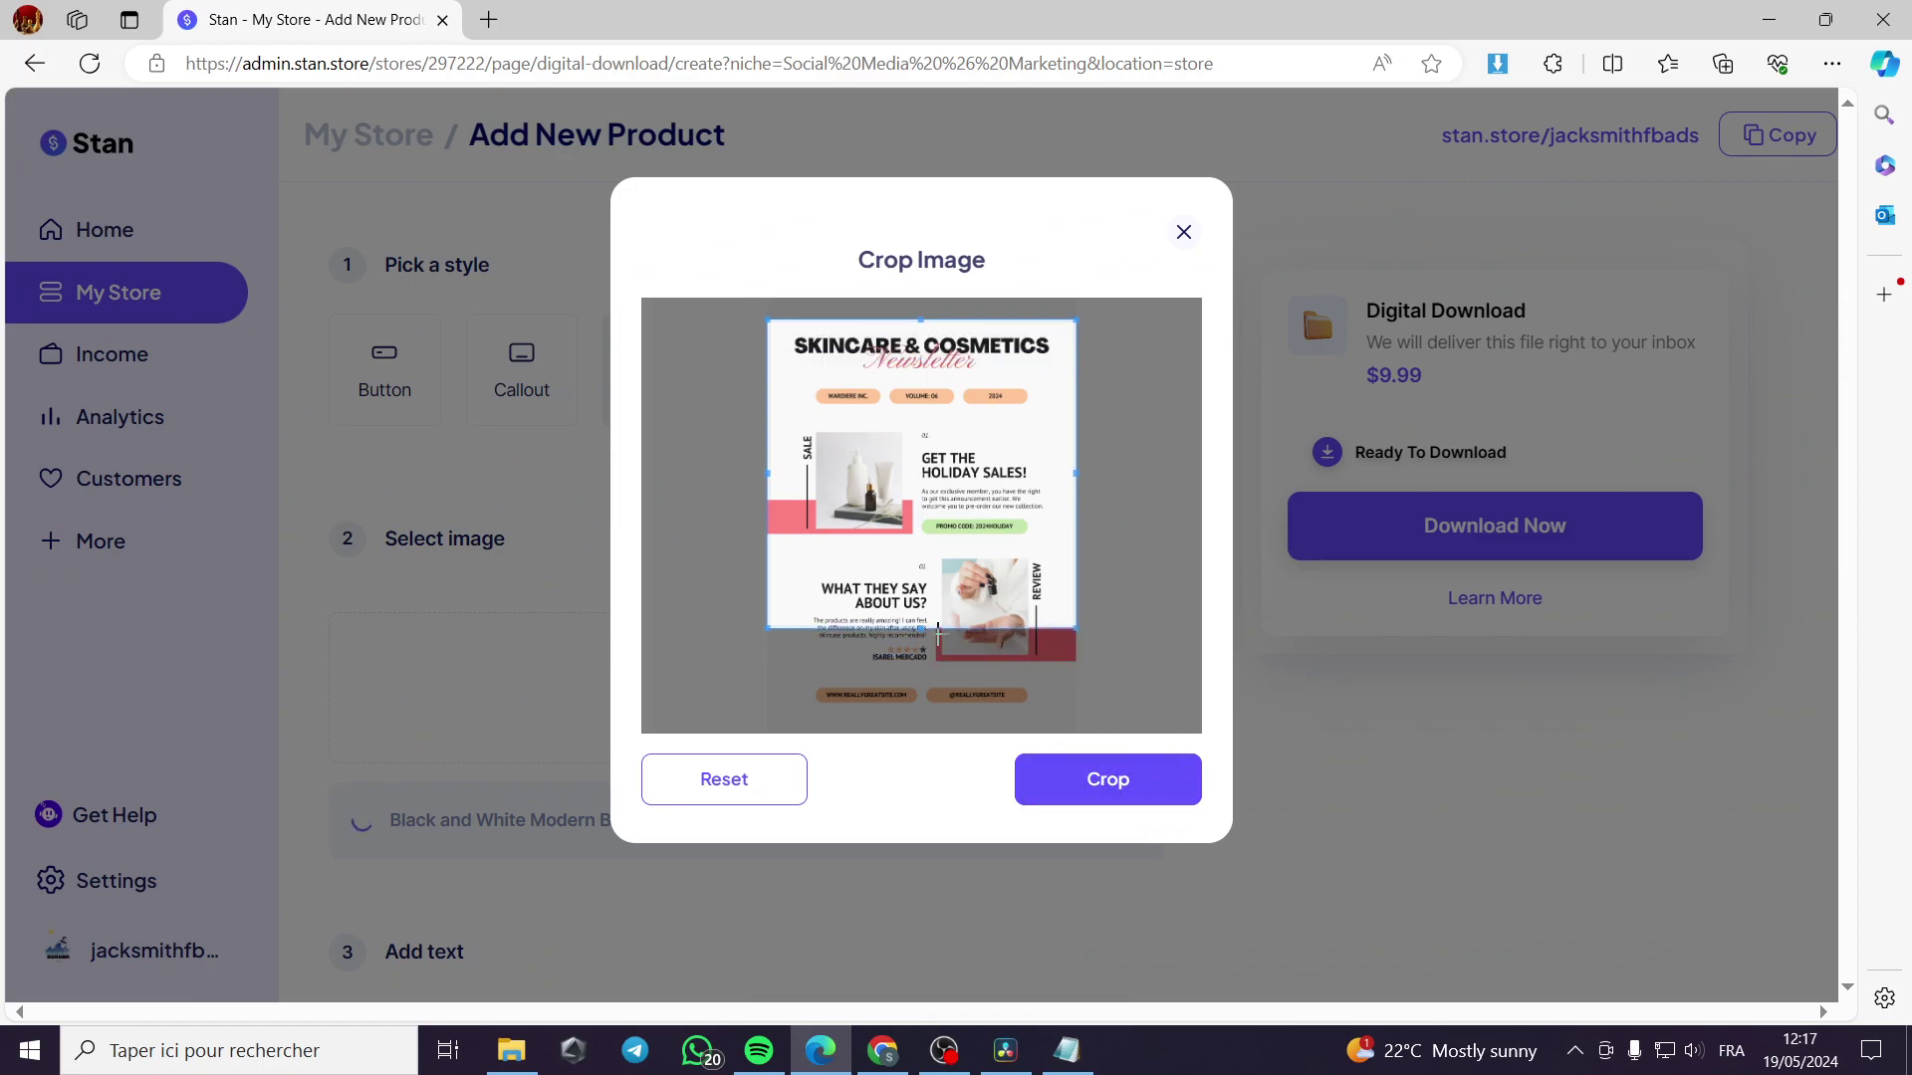
{"action": "left_click_drag", "start_coordinate": [920, 624], "coordinate": [1029, 562]}
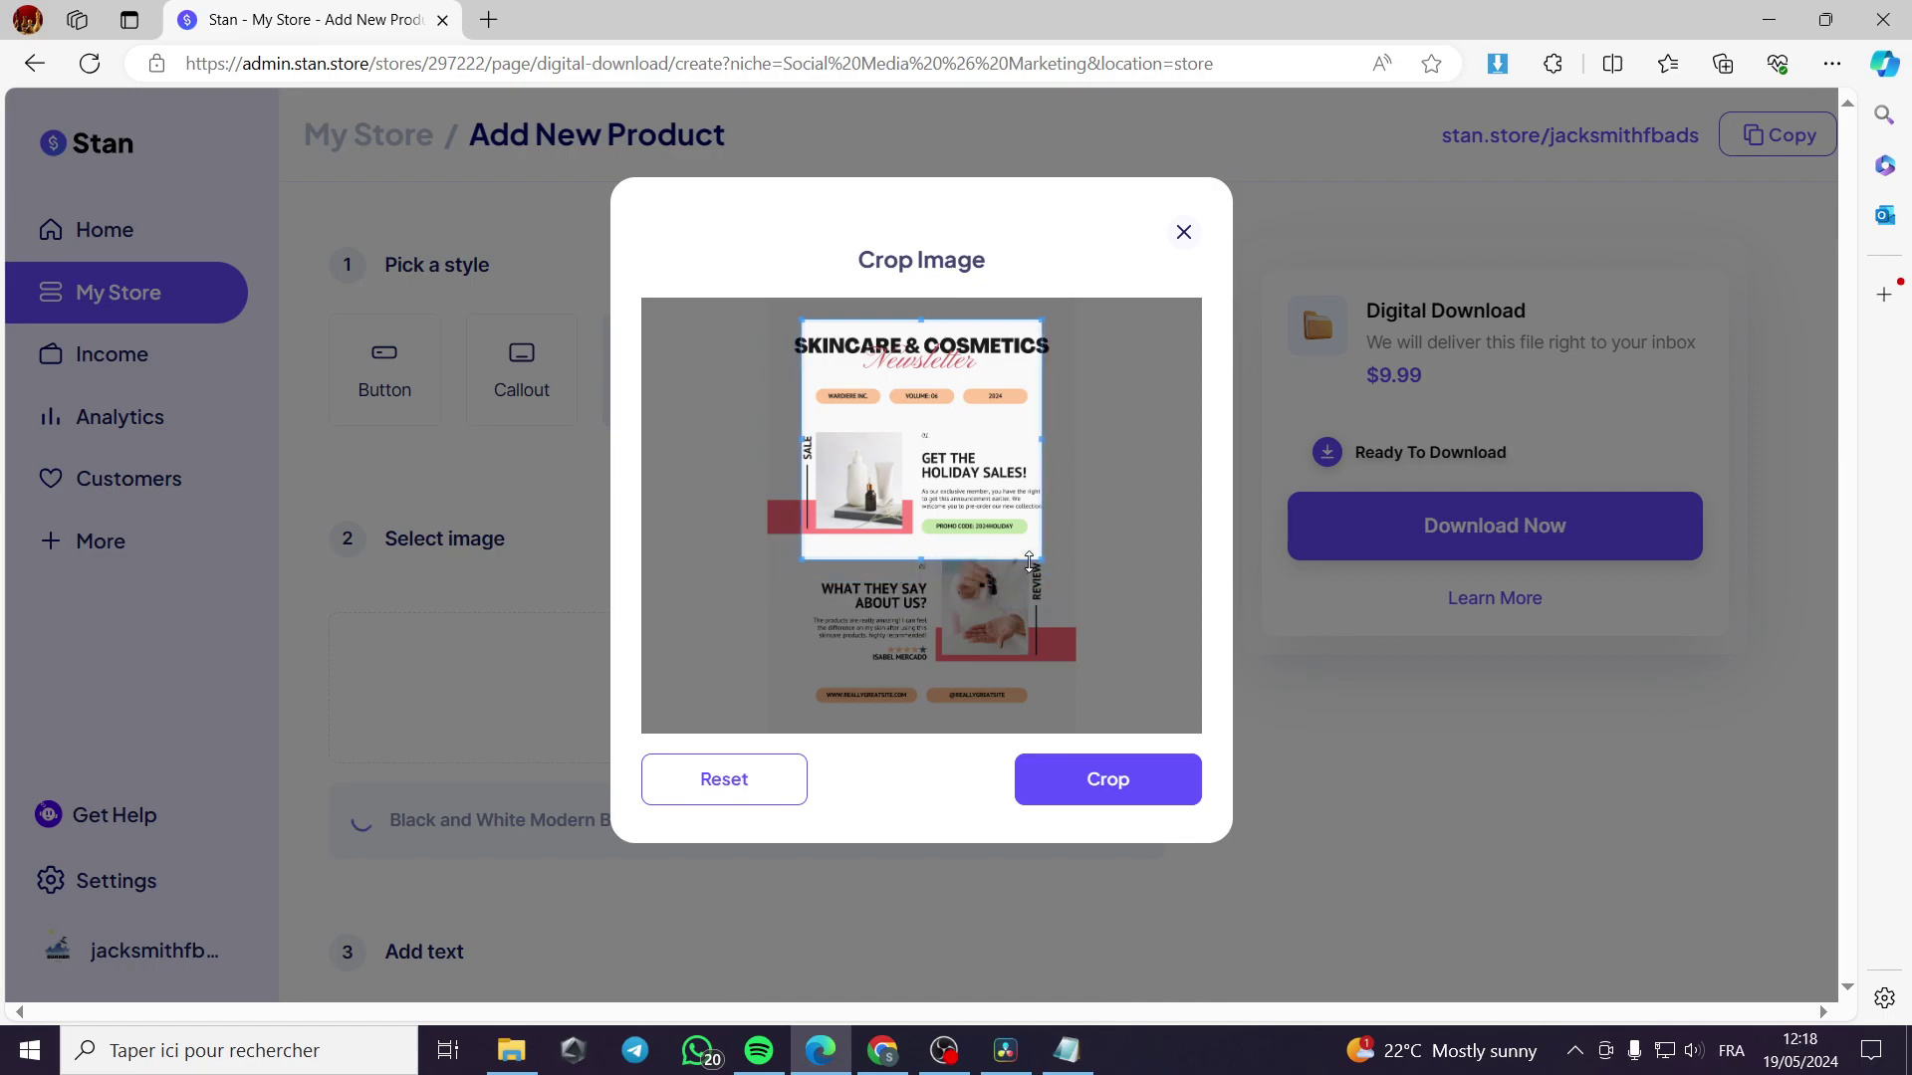
{"action": "left_click", "coordinate": [1135, 789]}
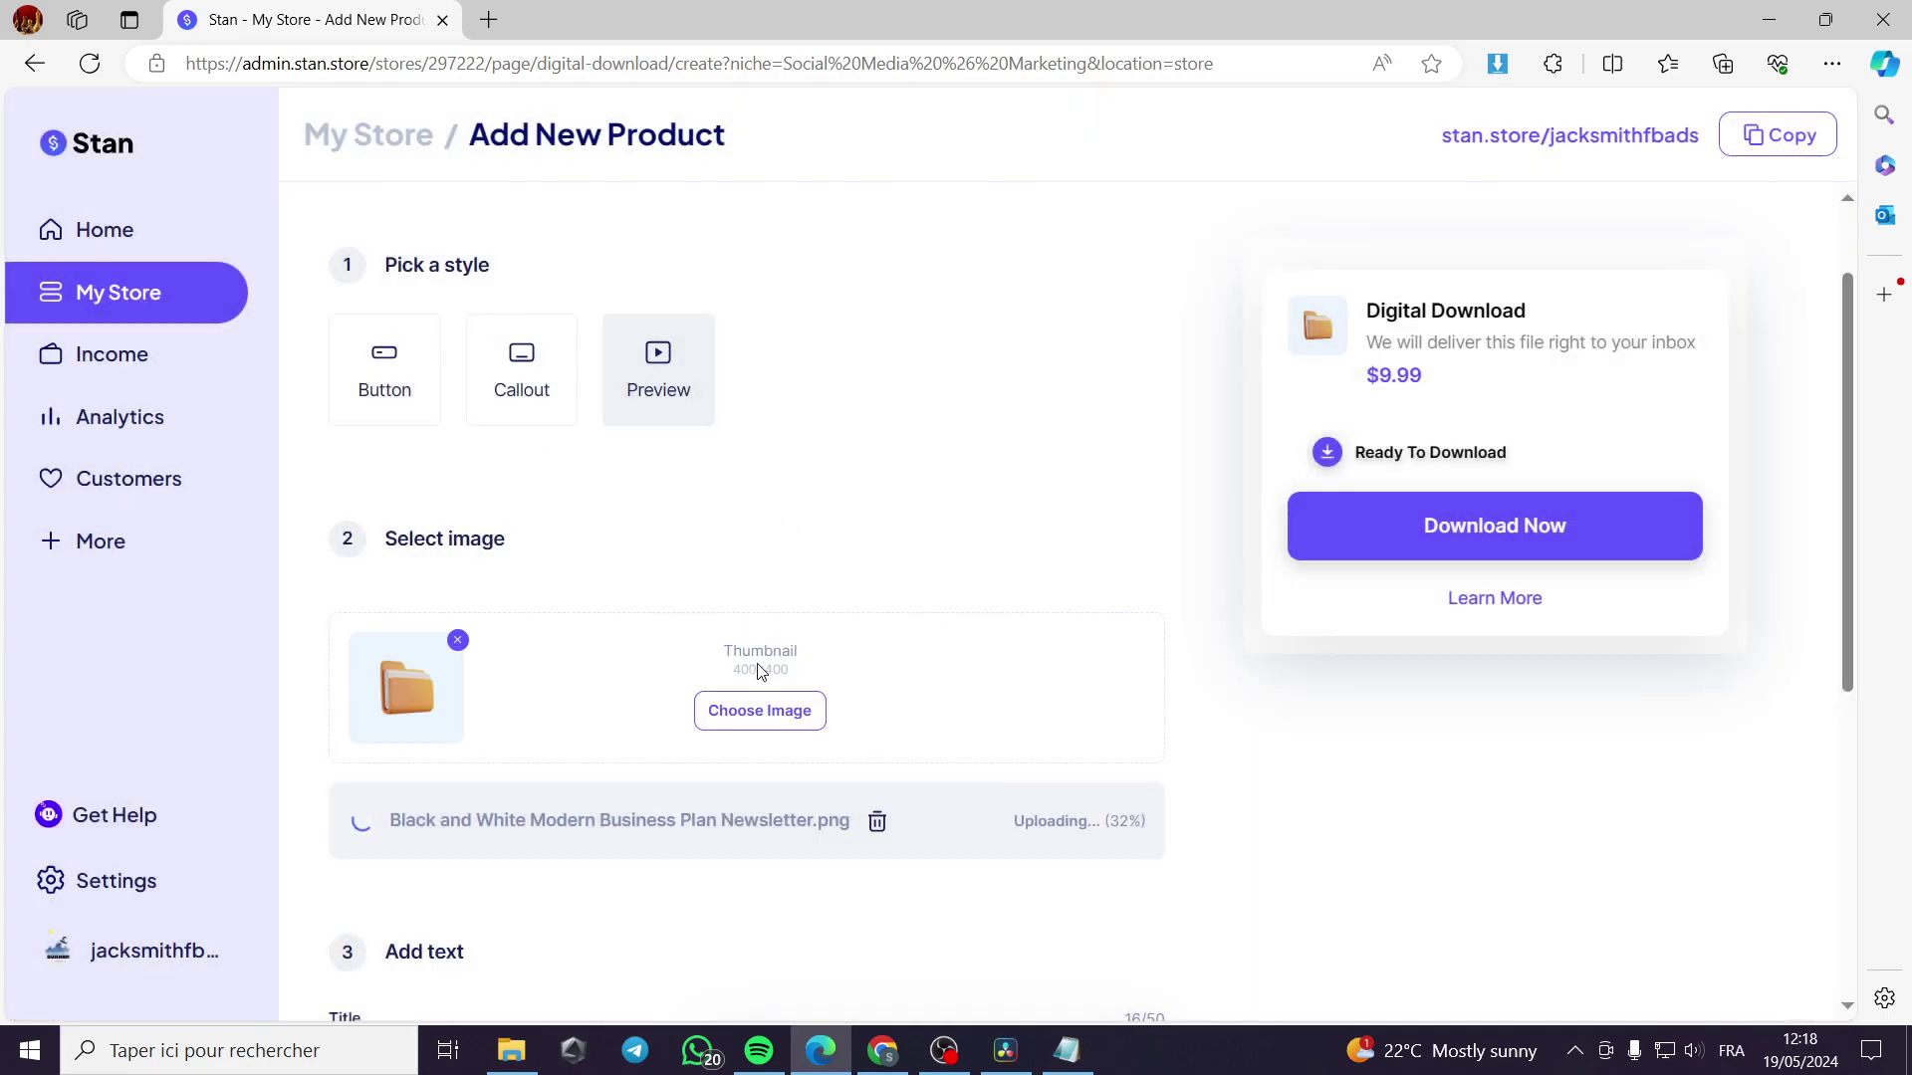
Set the digital product's title to "Exclusive Digital Marketing Strategy book".
{"action": "scroll", "coordinate": [752, 553], "scroll_direction": "down", "scroll_amount": 1}
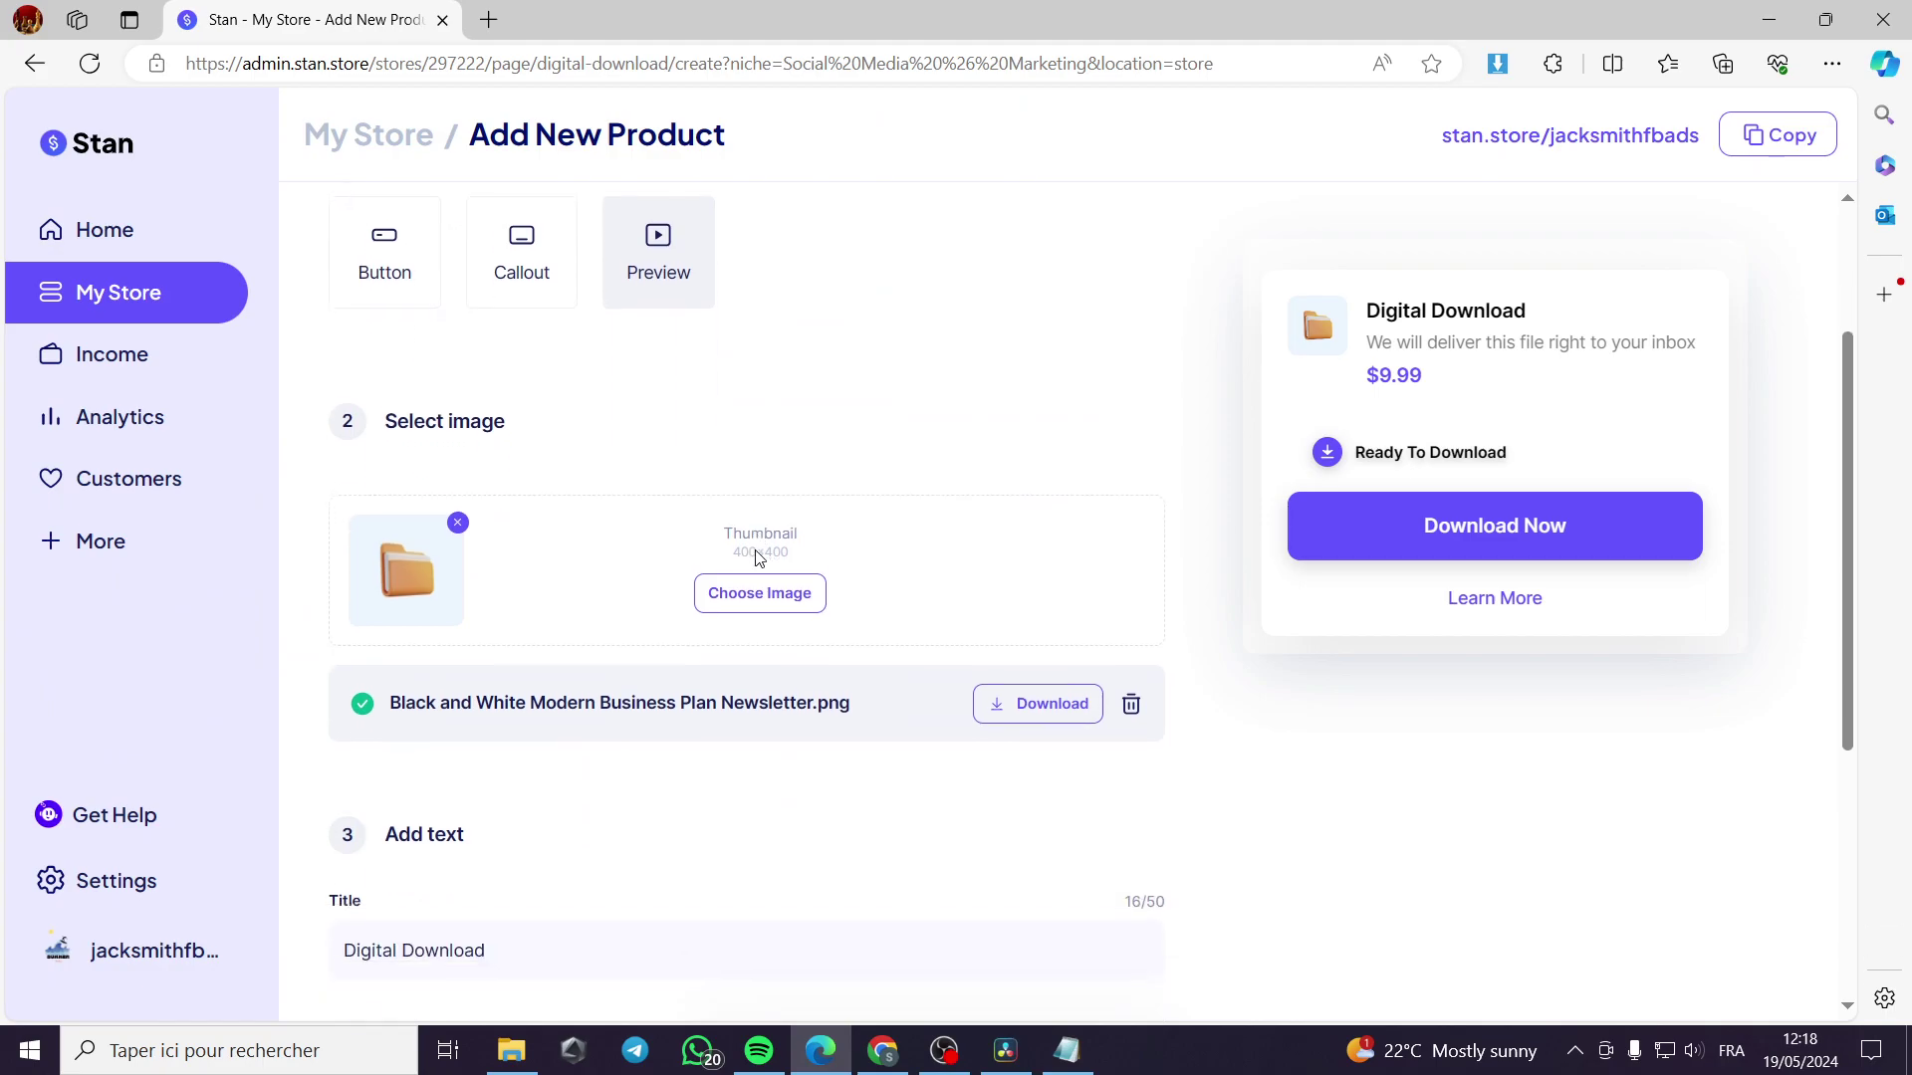
{"action": "scroll", "coordinate": [482, 618], "scroll_direction": "down", "scroll_amount": 5}
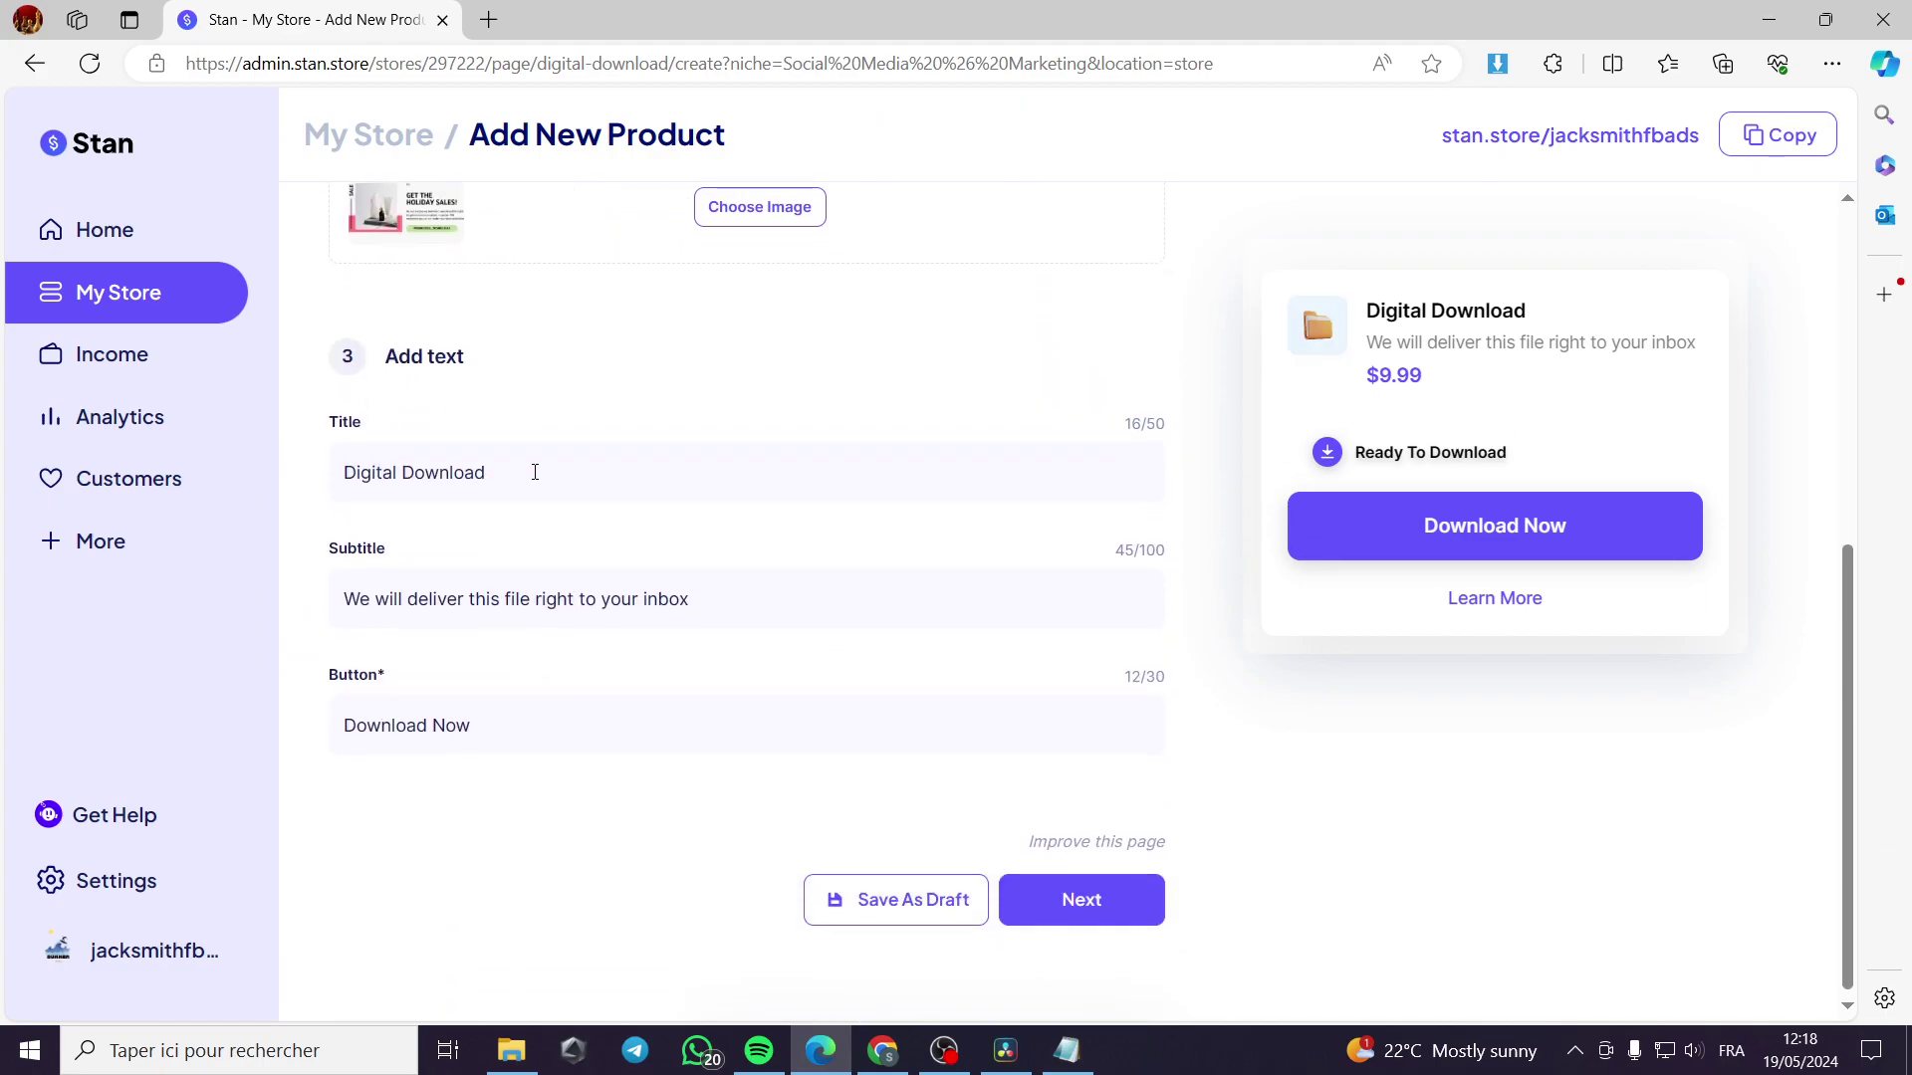
{"action": "left_click_drag", "start_coordinate": [486, 473], "coordinate": [320, 480]}
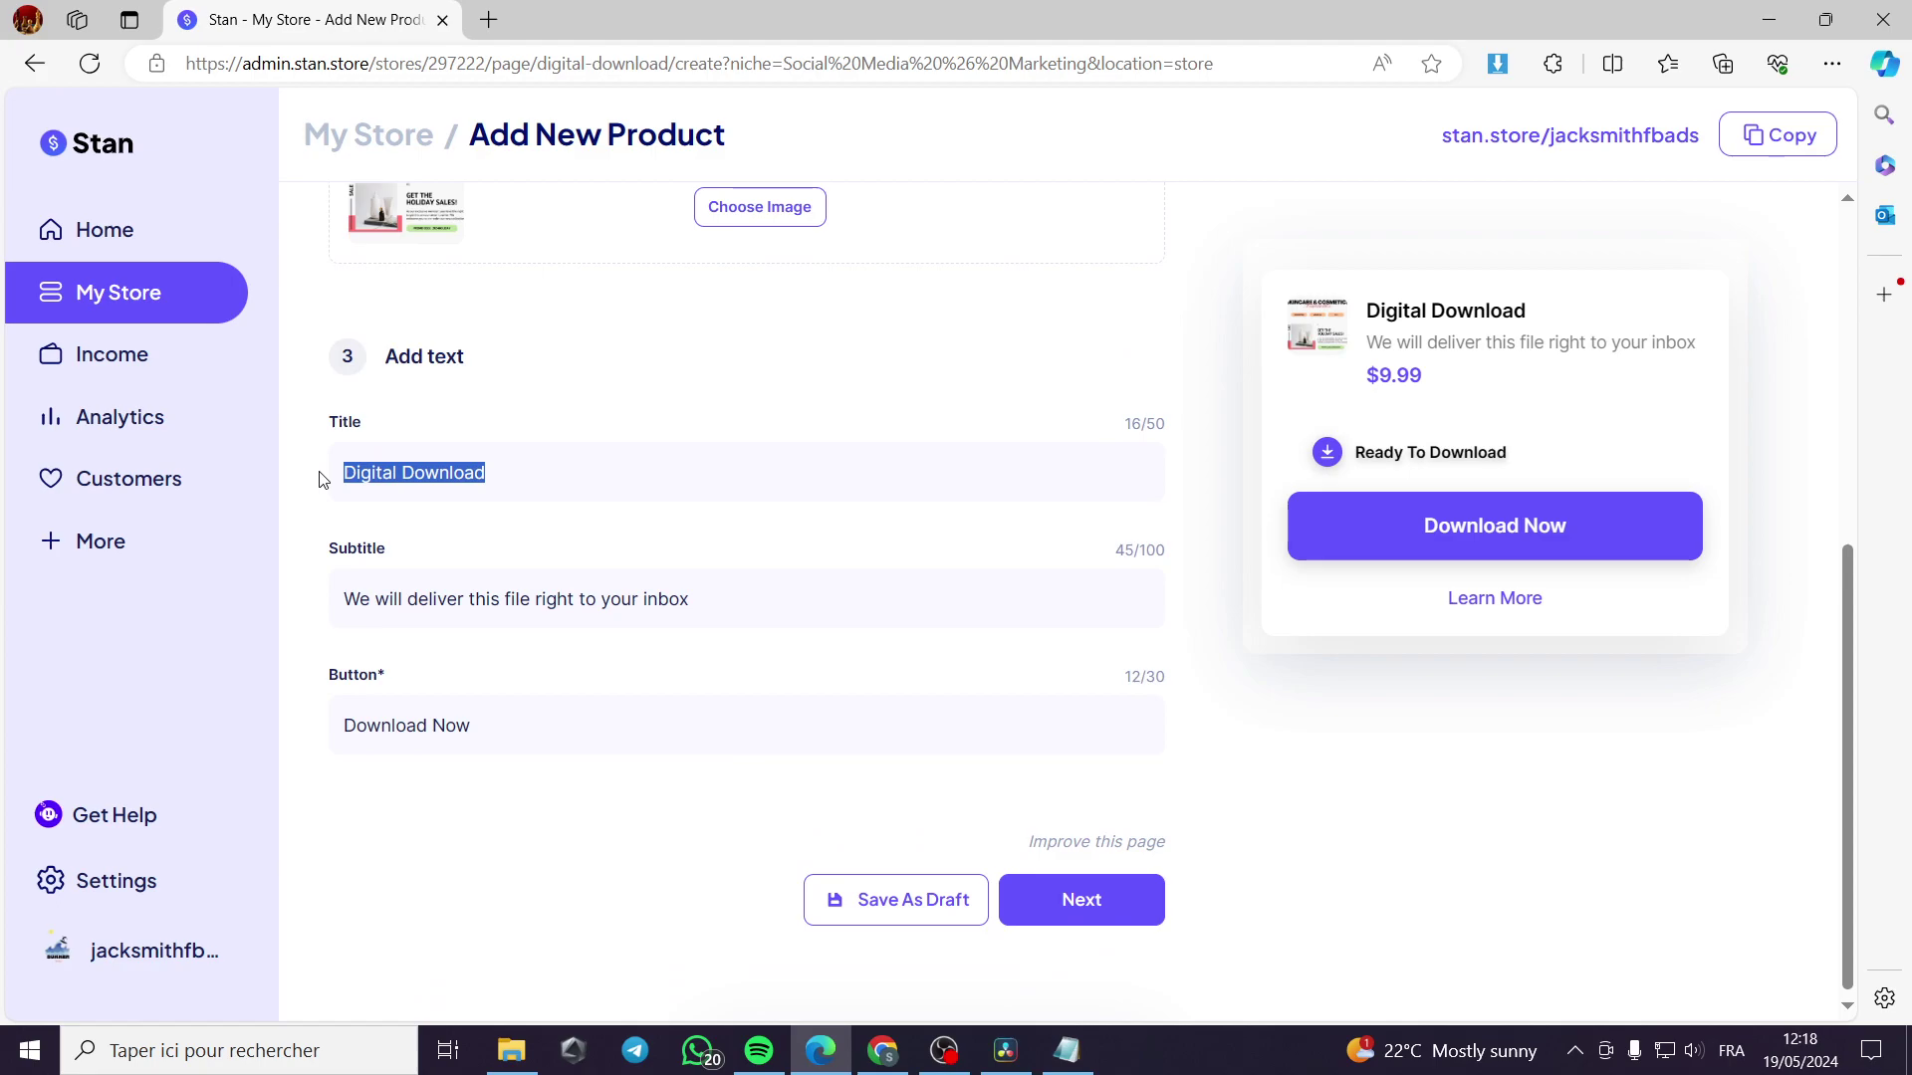
{"action": "type", "text": "Get th"}
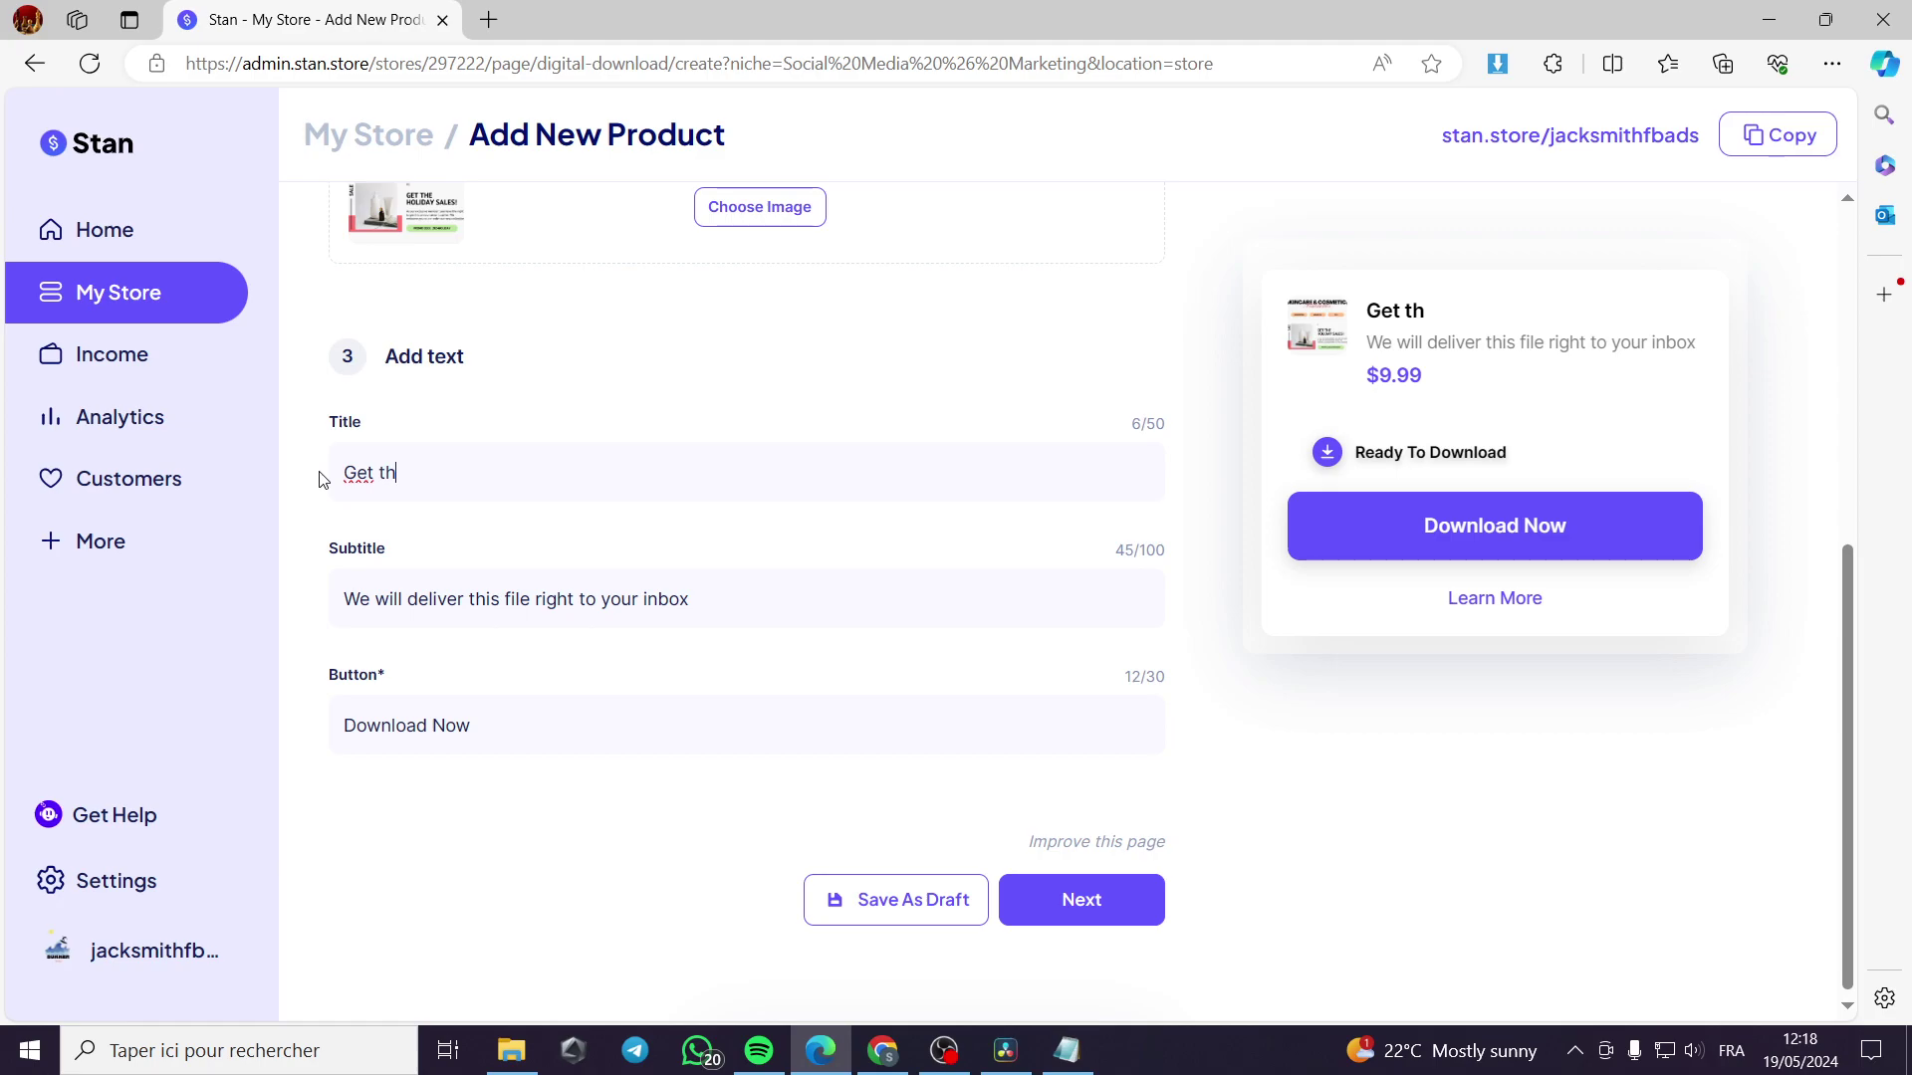
{"action": "key", "text": "BackSpace"}
{"action": "key", "text": "BackSpace"}
{"action": "key", "text": "BackSpace"}
{"action": "key", "text": "BackSpace"}
{"action": "key", "text": "BackSpace"}
{"action": "key", "text": "BackSpace"}
{"action": "type", "text": "Exclusive"}
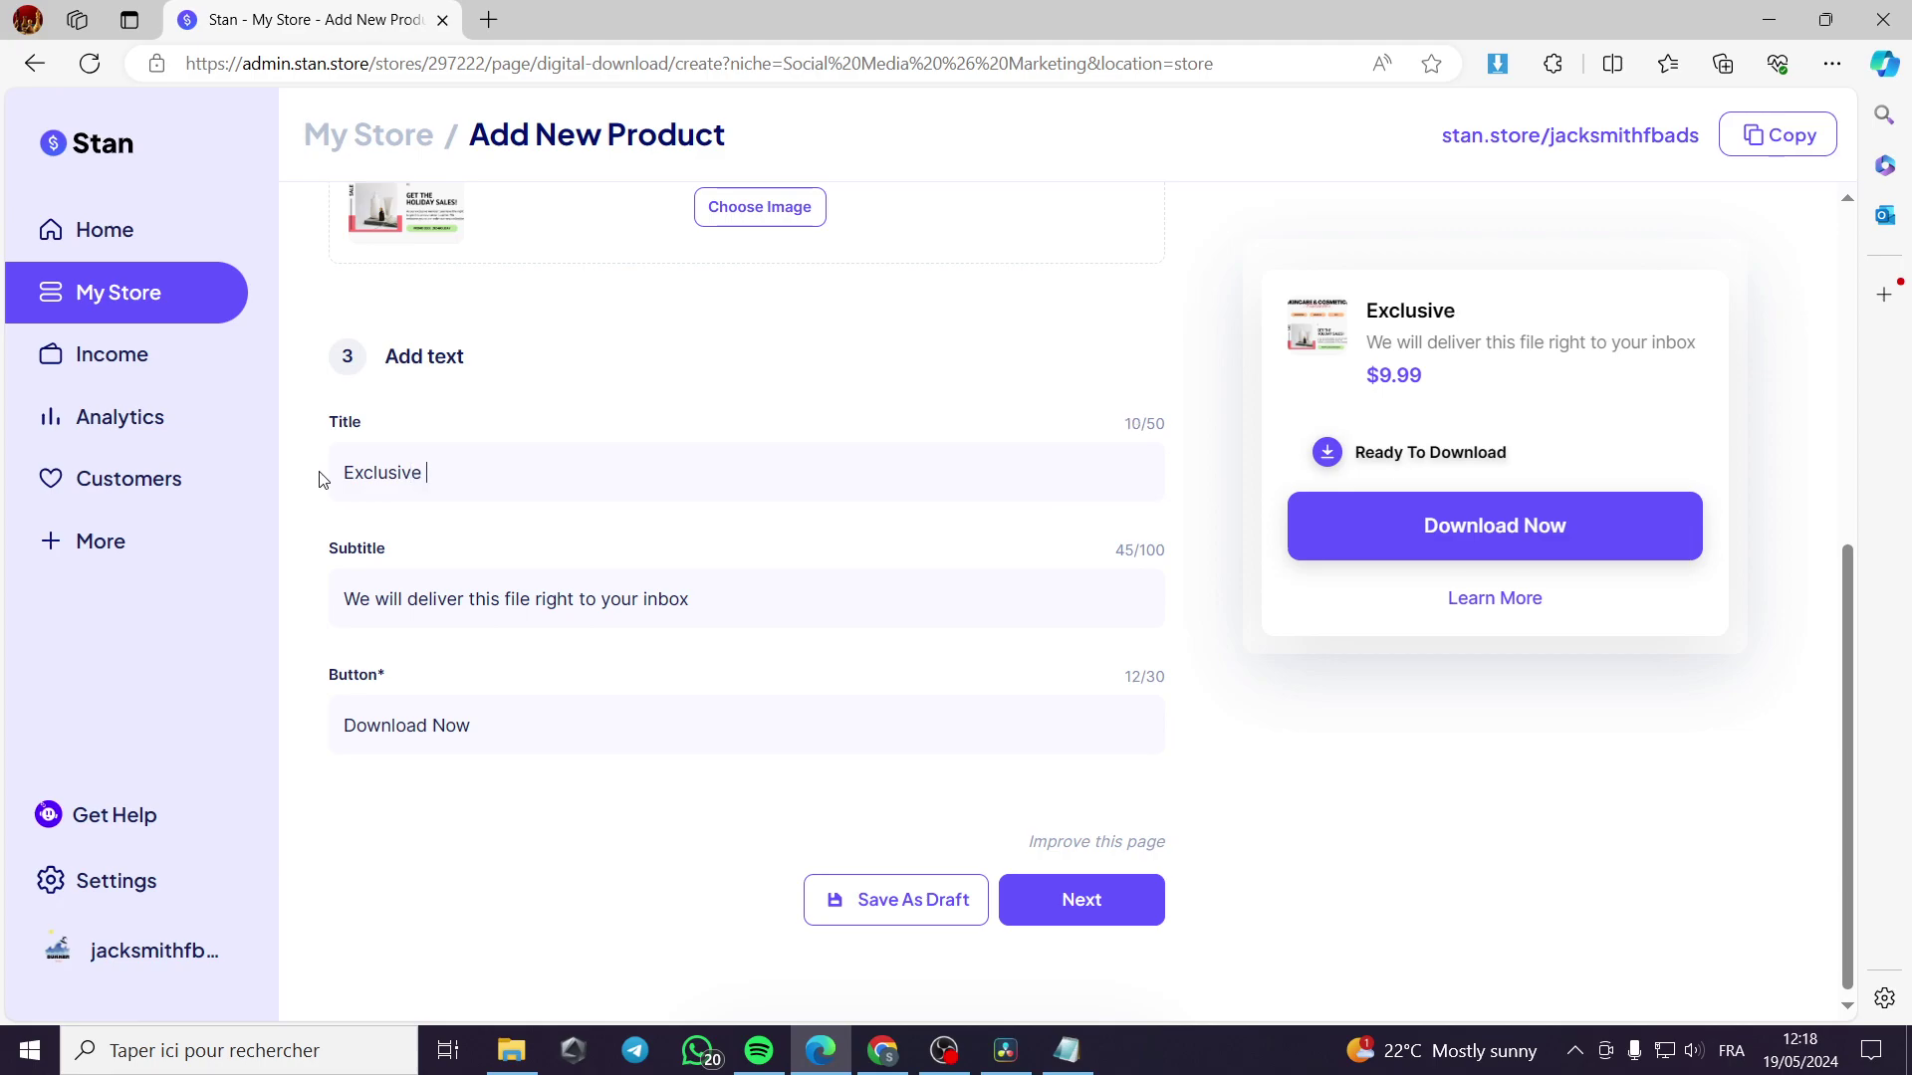
{"action": "type", "text": " Digital Marketing S"}
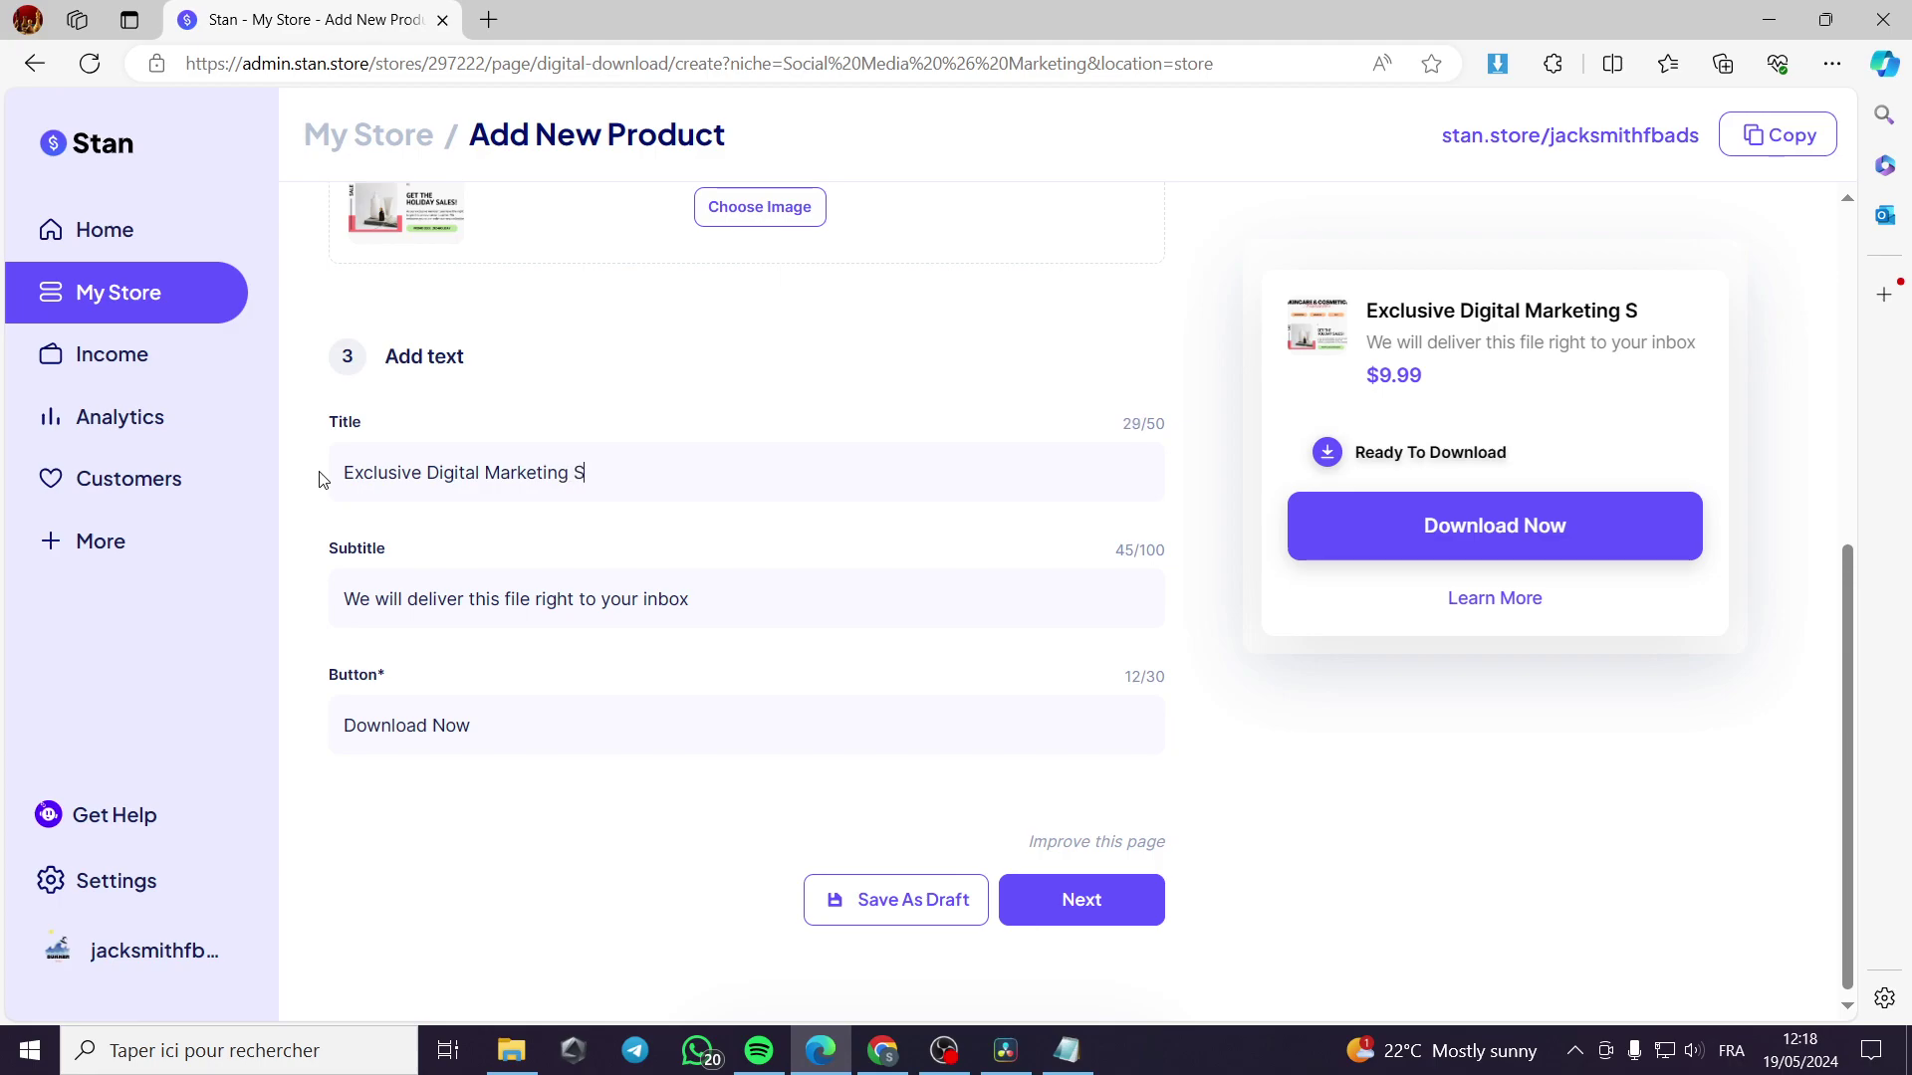
{"action": "type", "text": "trategy"}
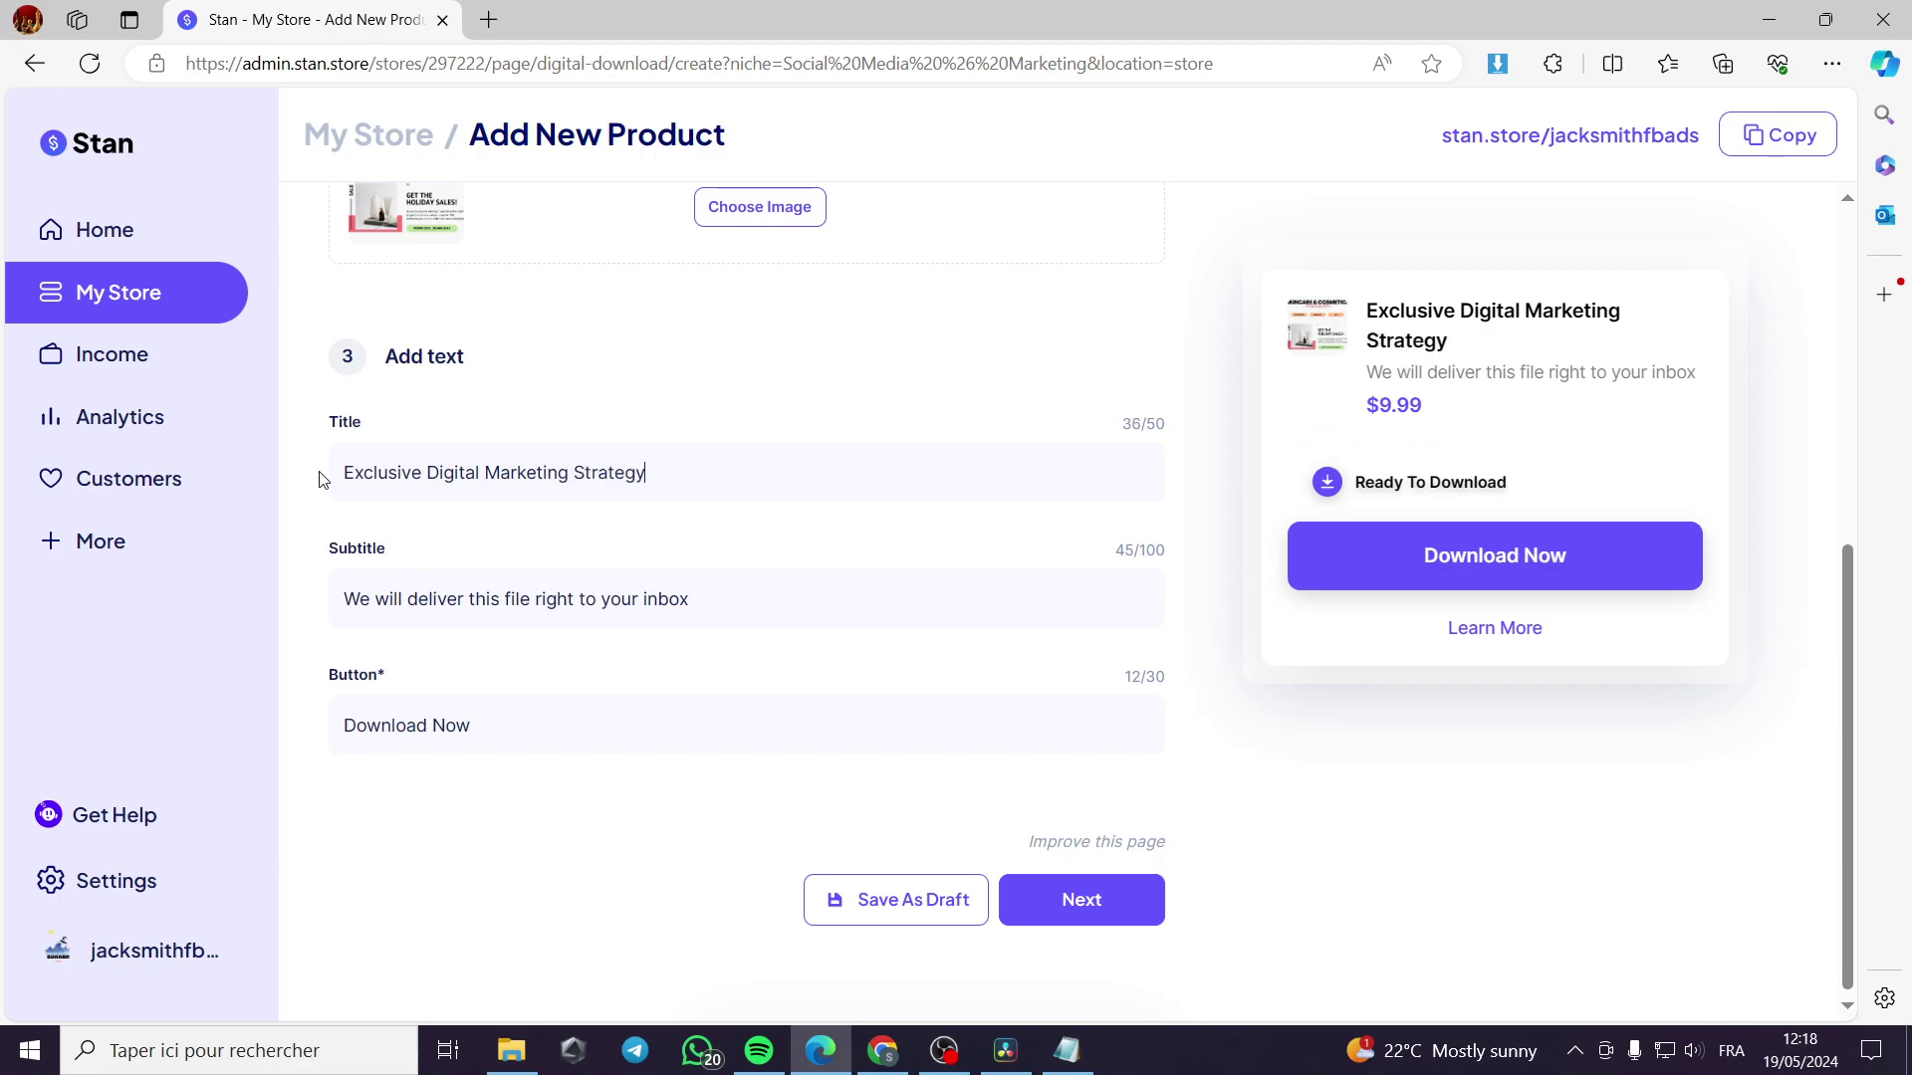
{"action": "type", "text": " book"}
Replace the digital product's subtitle with "We will send it to tyour inbox".
{"action": "left_click_drag", "start_coordinate": [744, 602], "coordinate": [337, 601]}
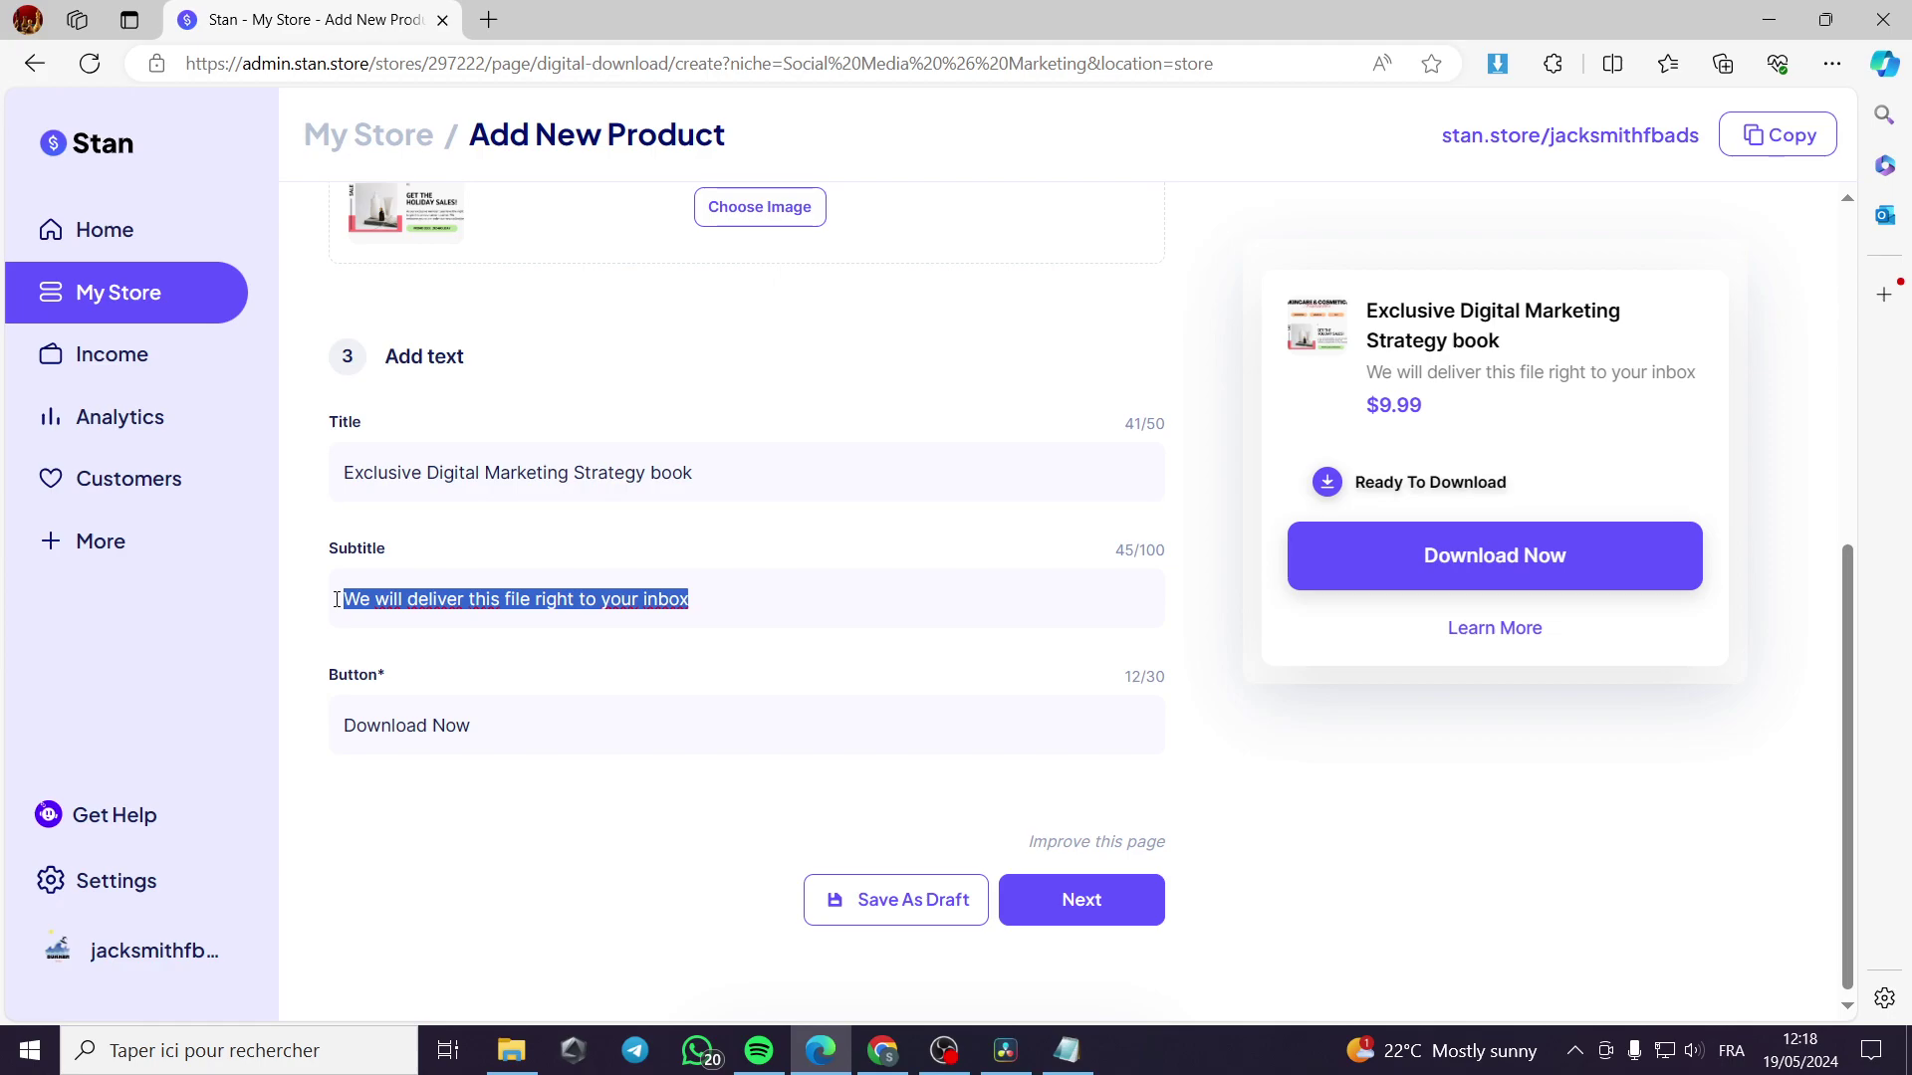
{"action": "type", "text": "We w<ill"}
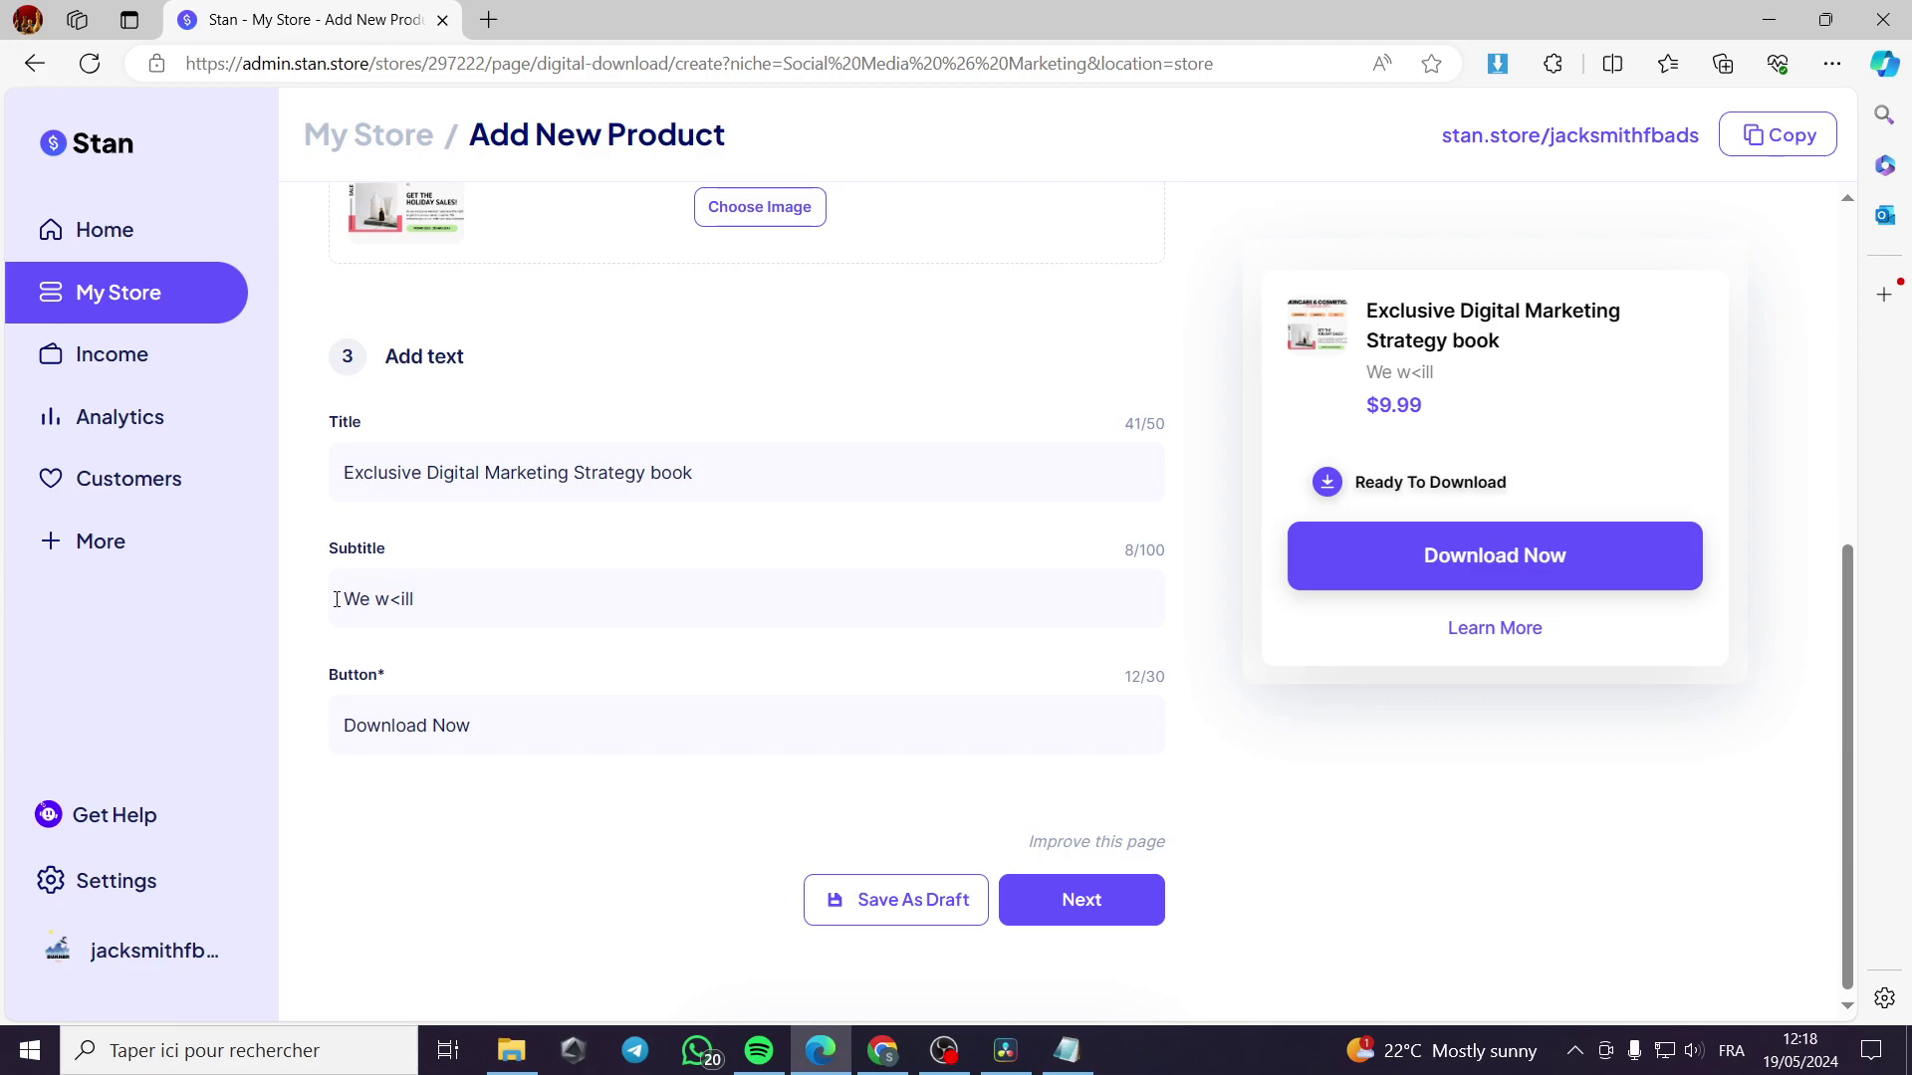
{"action": "key", "text": "BackSpace"}
{"action": "key", "text": "BackSpace"}
{"action": "key", "text": "BackSpace"}
{"action": "key", "text": "BackSpace"}
{"action": "type", "text": "ill send it to tyour inbox"}
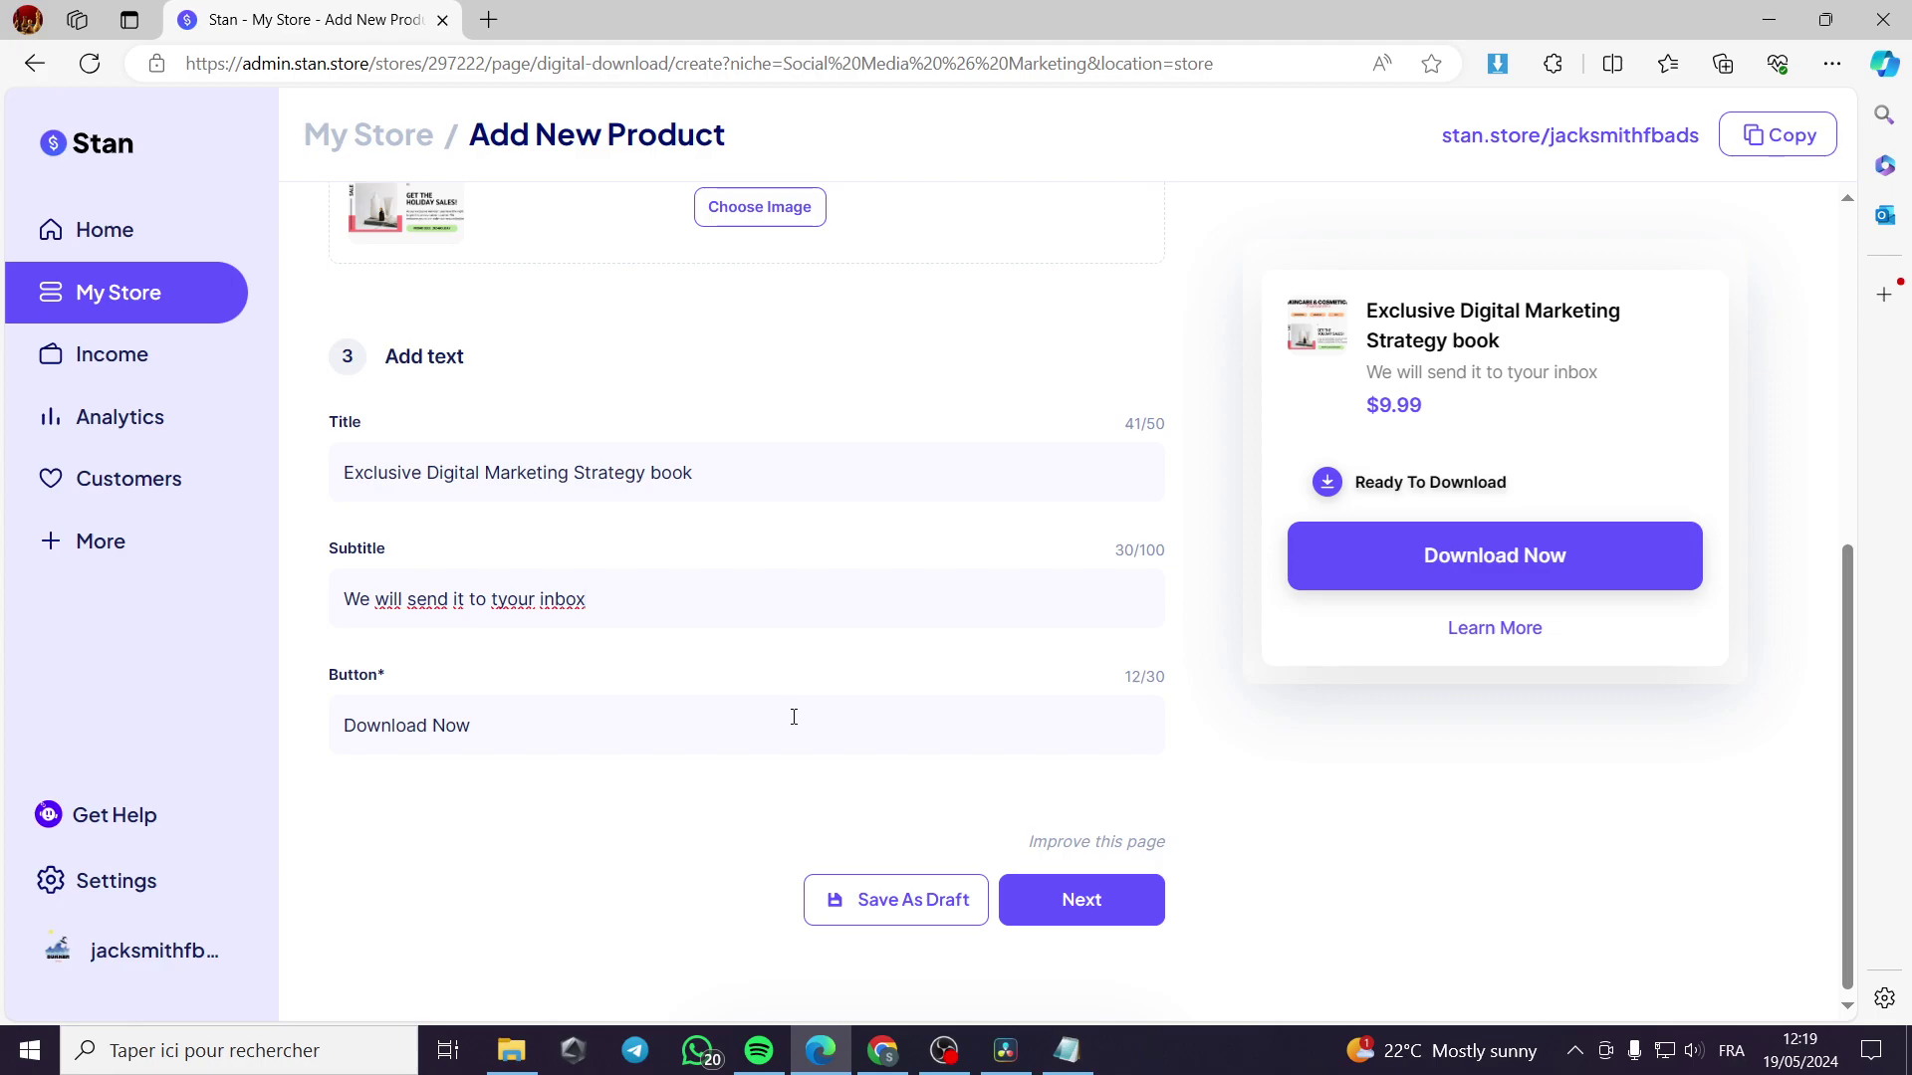
Leave the digital product without saving, return to the store and start adding a Coaching Call product.
{"action": "left_click_drag", "start_coordinate": [721, 719], "coordinate": [311, 745]}
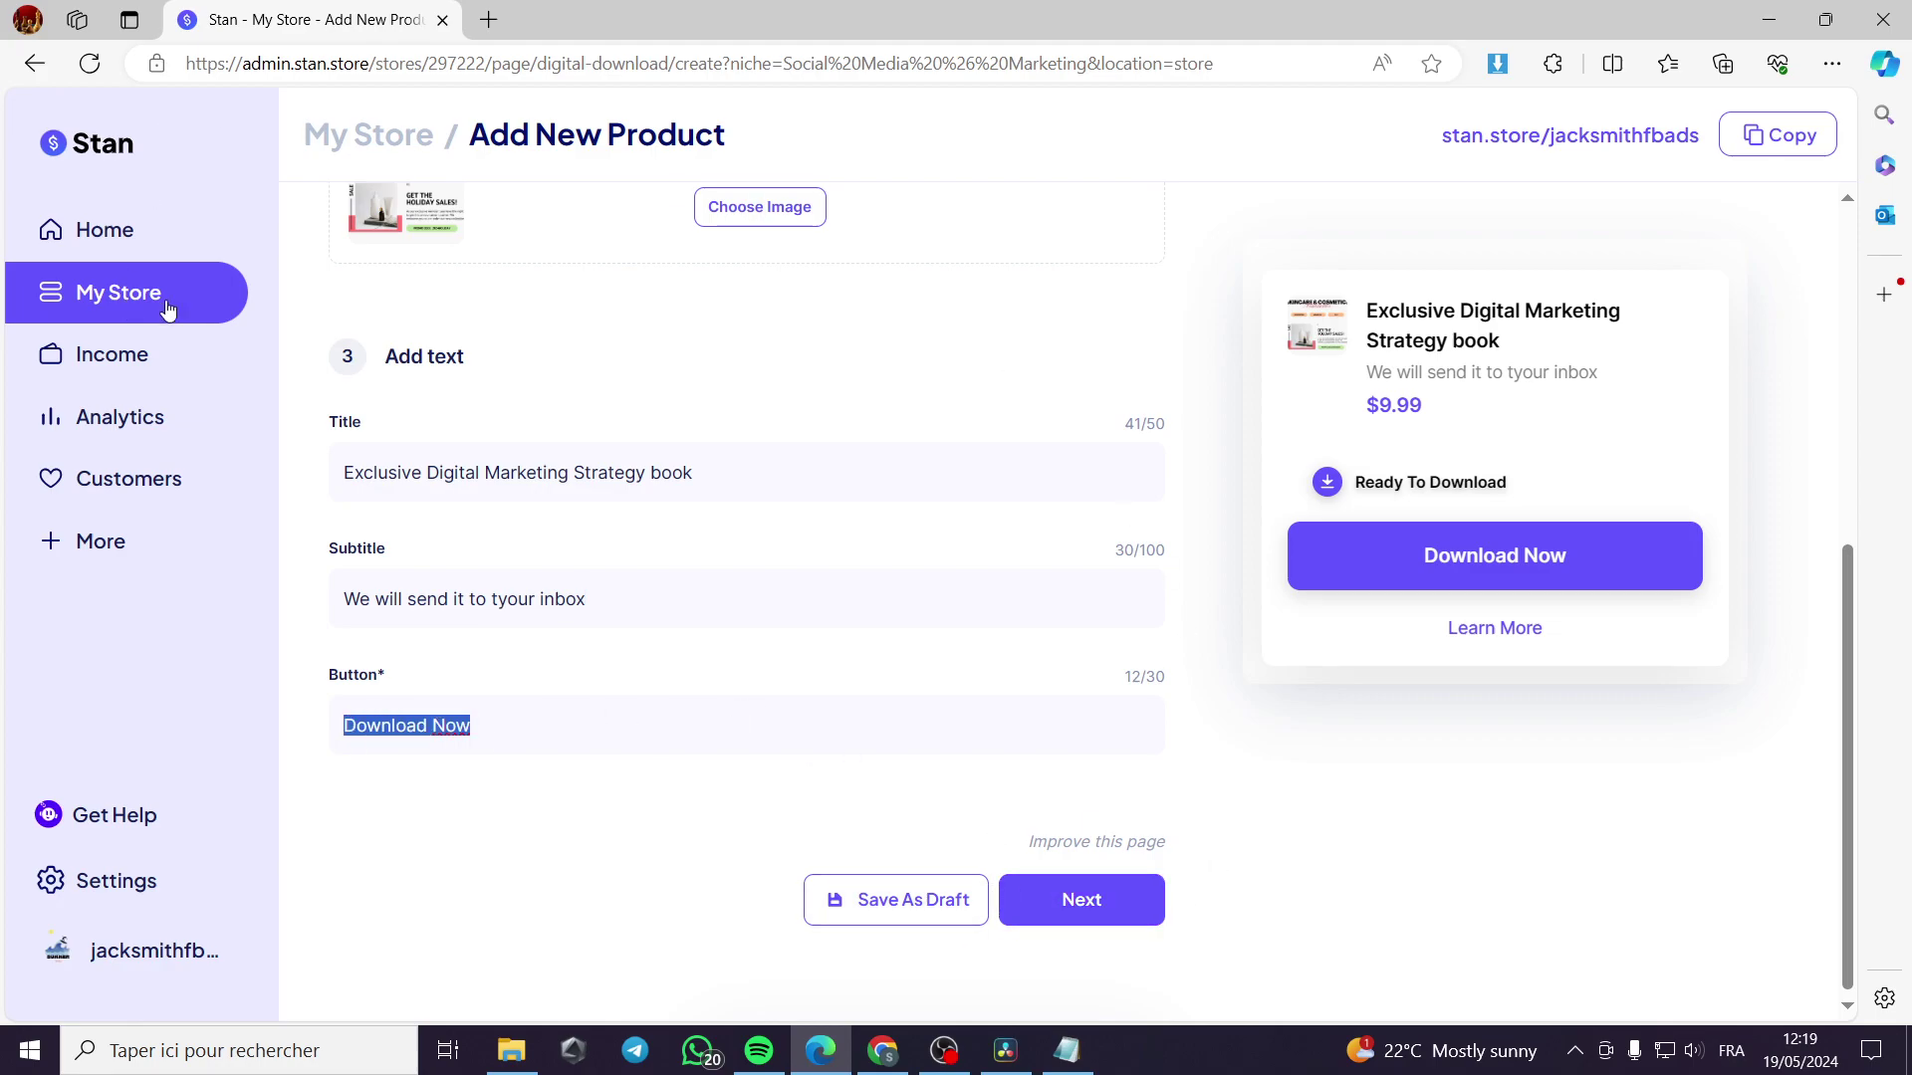
{"action": "scroll", "coordinate": [866, 520], "scroll_direction": "up", "scroll_amount": 6}
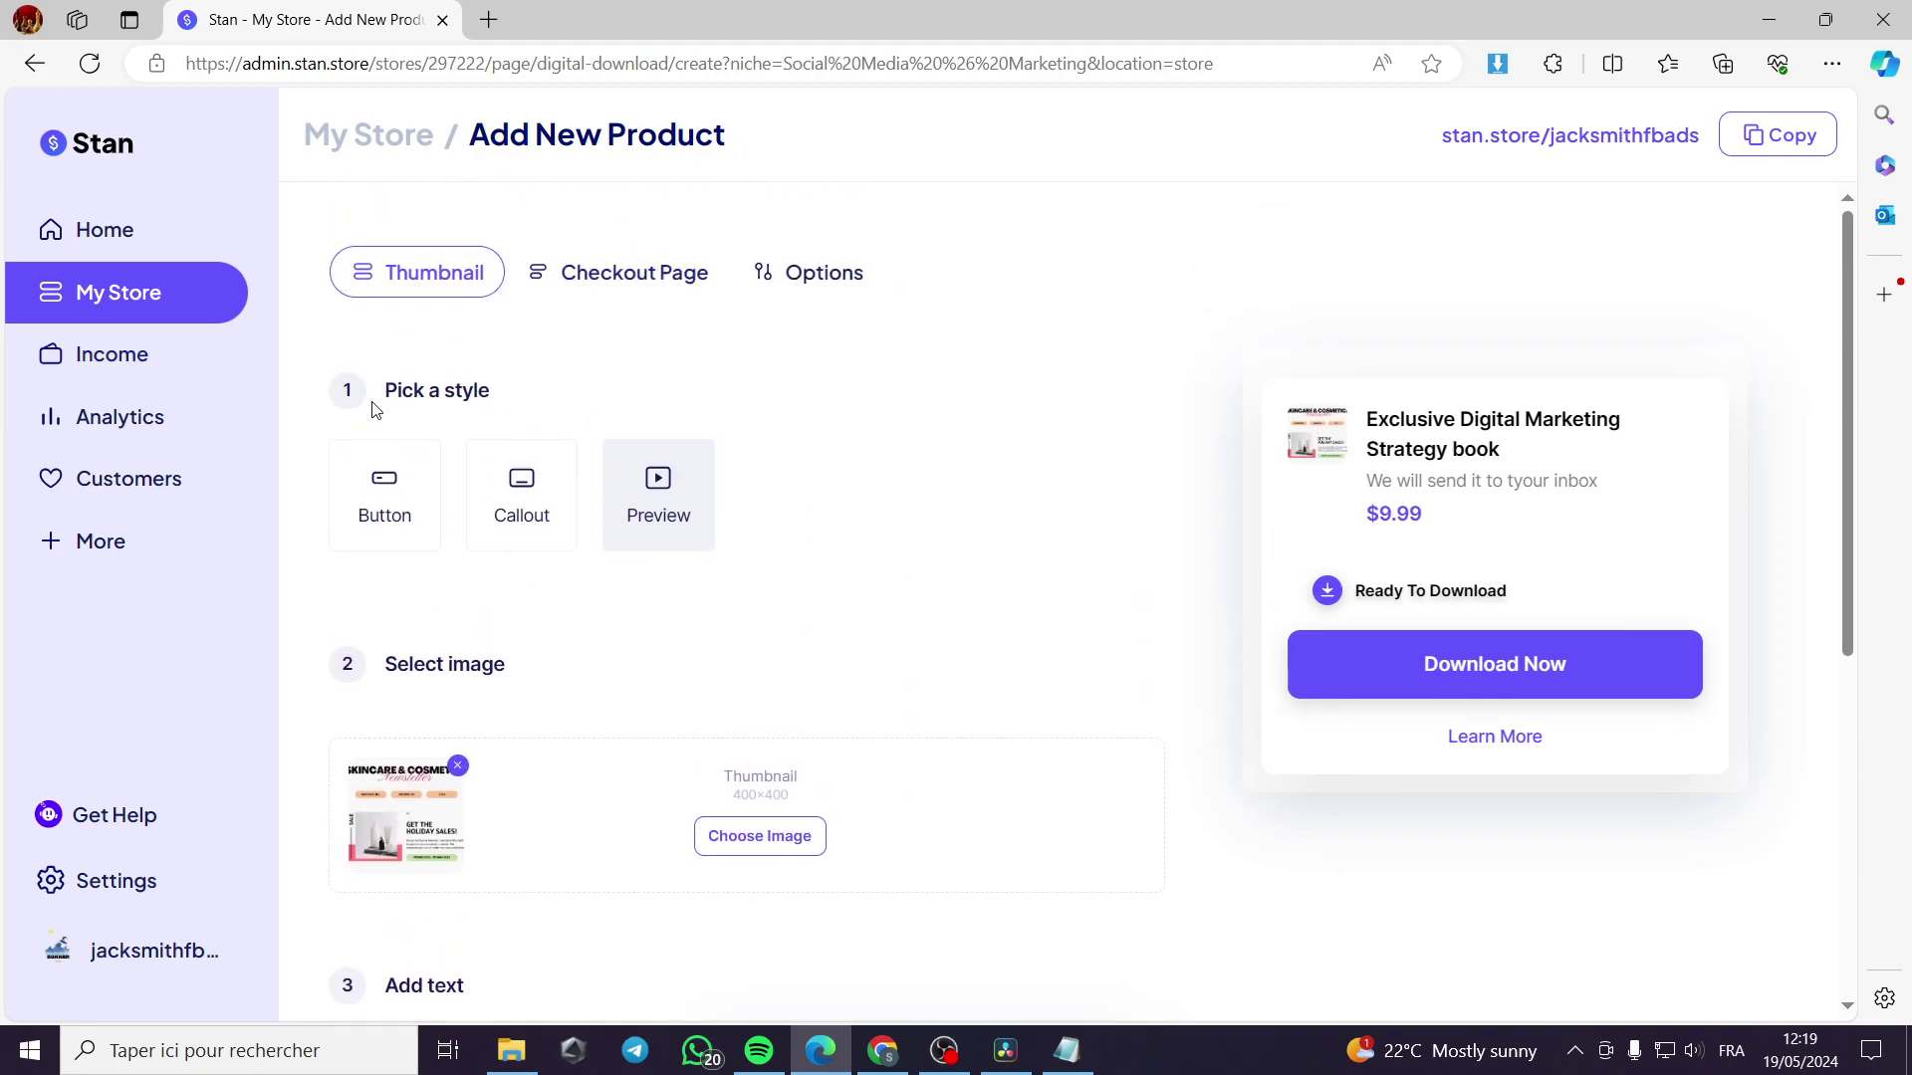
{"action": "left_click", "coordinate": [135, 292]}
{"action": "left_click", "coordinate": [700, 672]}
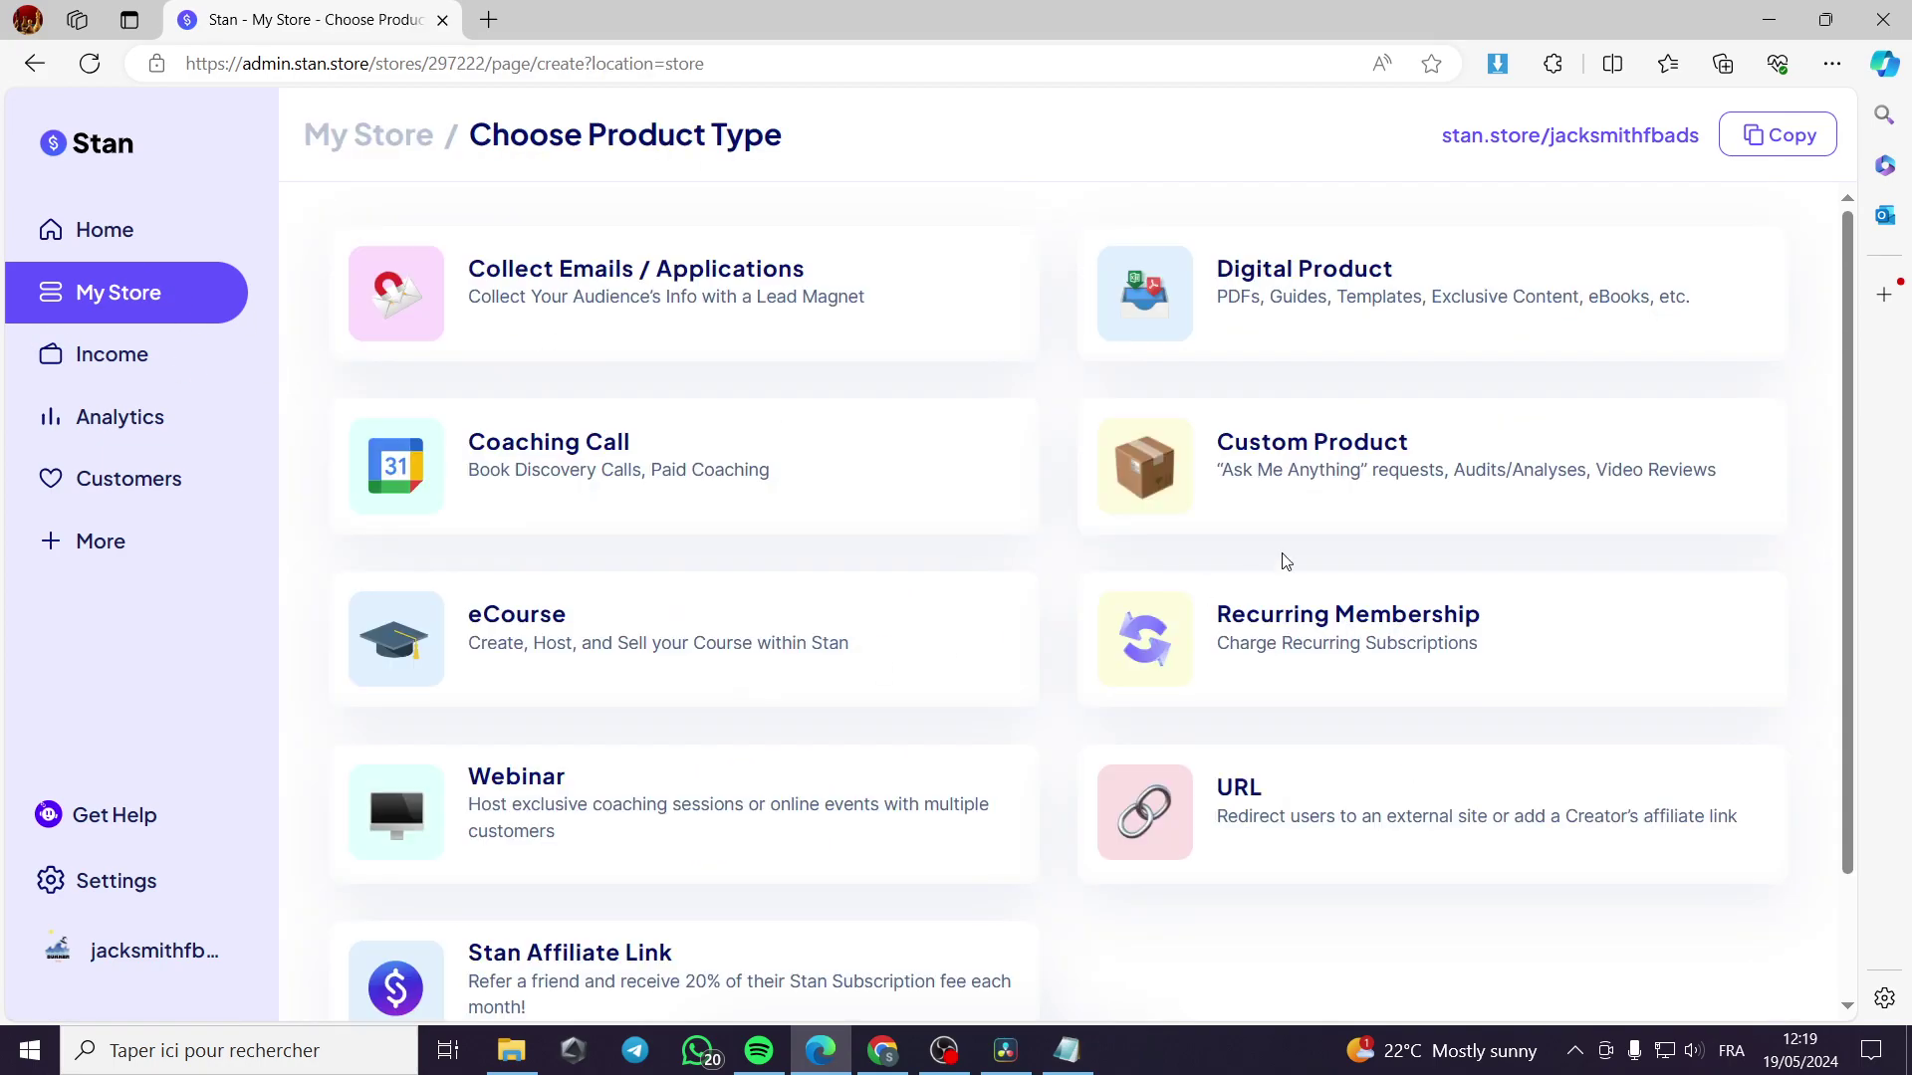
{"action": "left_click", "coordinate": [697, 484]}
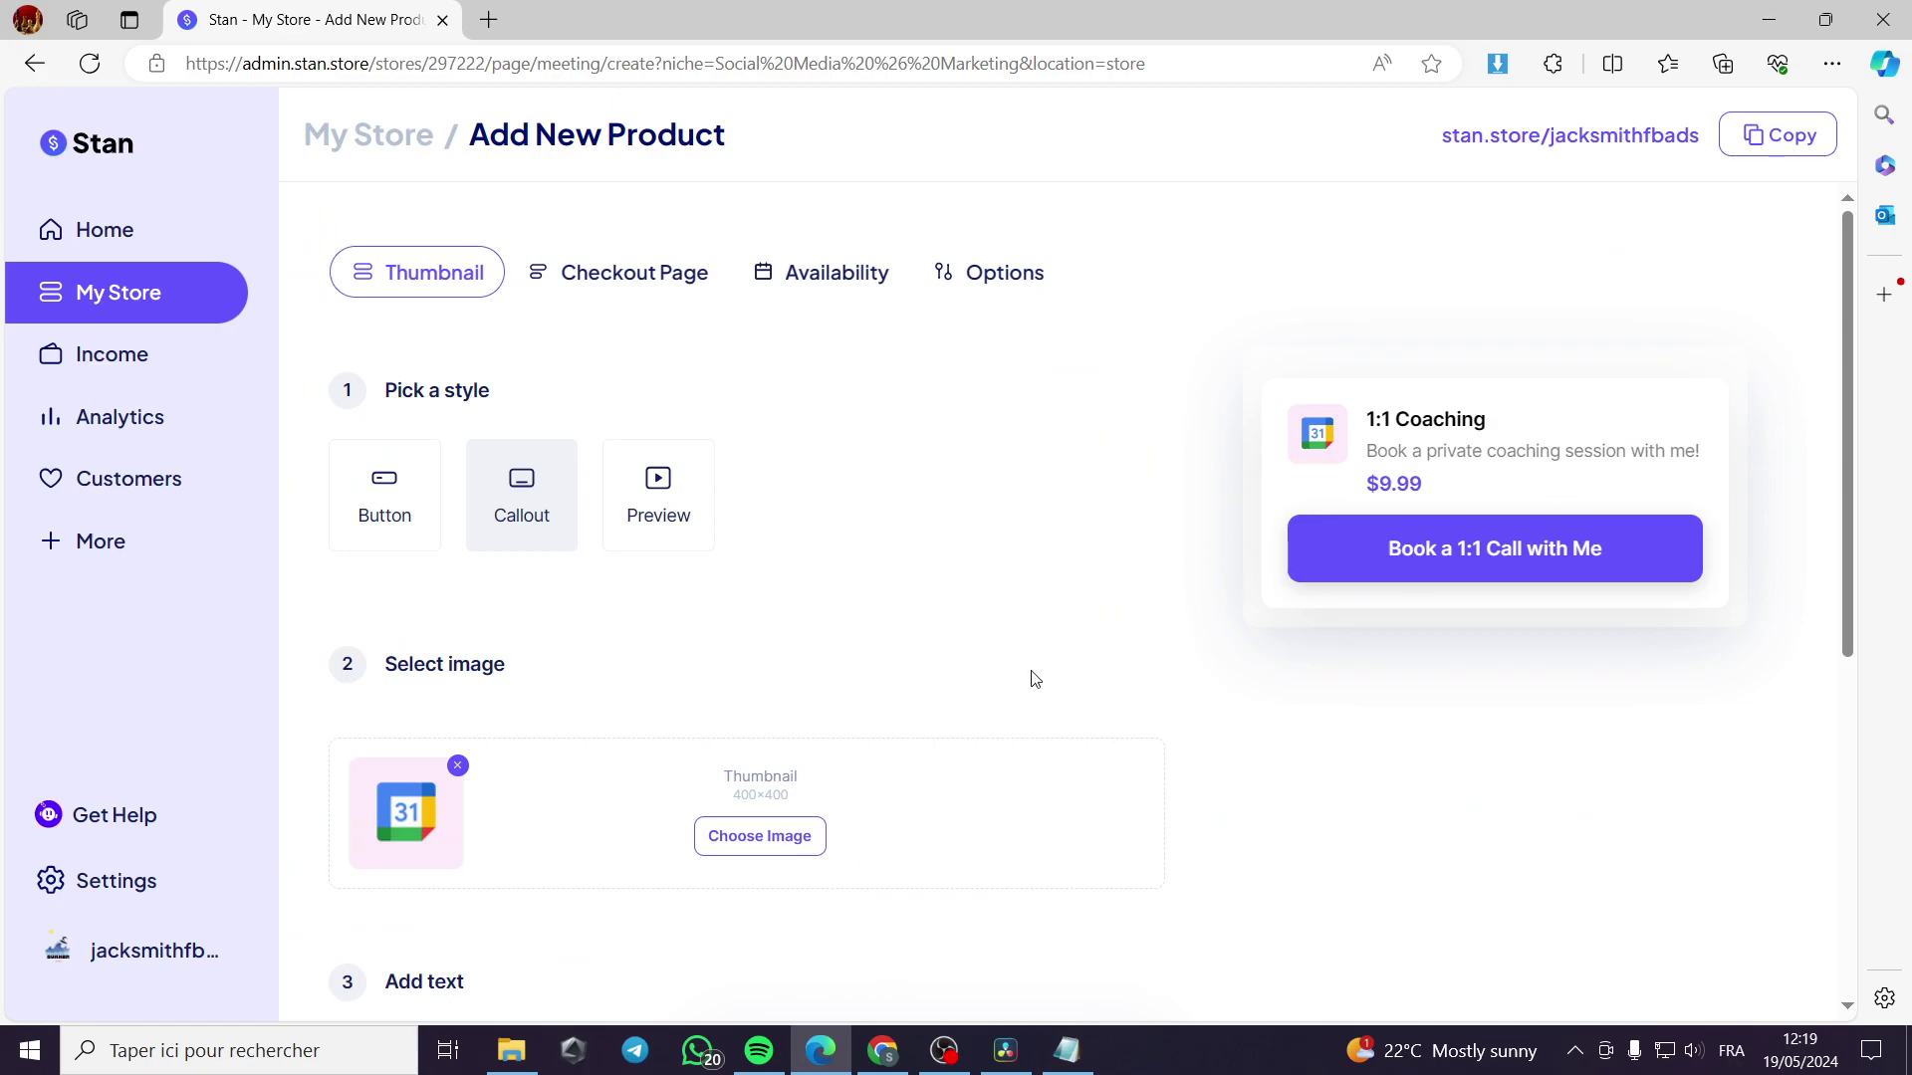
Compare the Preview, Callout and Button thumbnail styles for the coaching call and go back to Callout.
{"action": "left_click", "coordinate": [677, 503]}
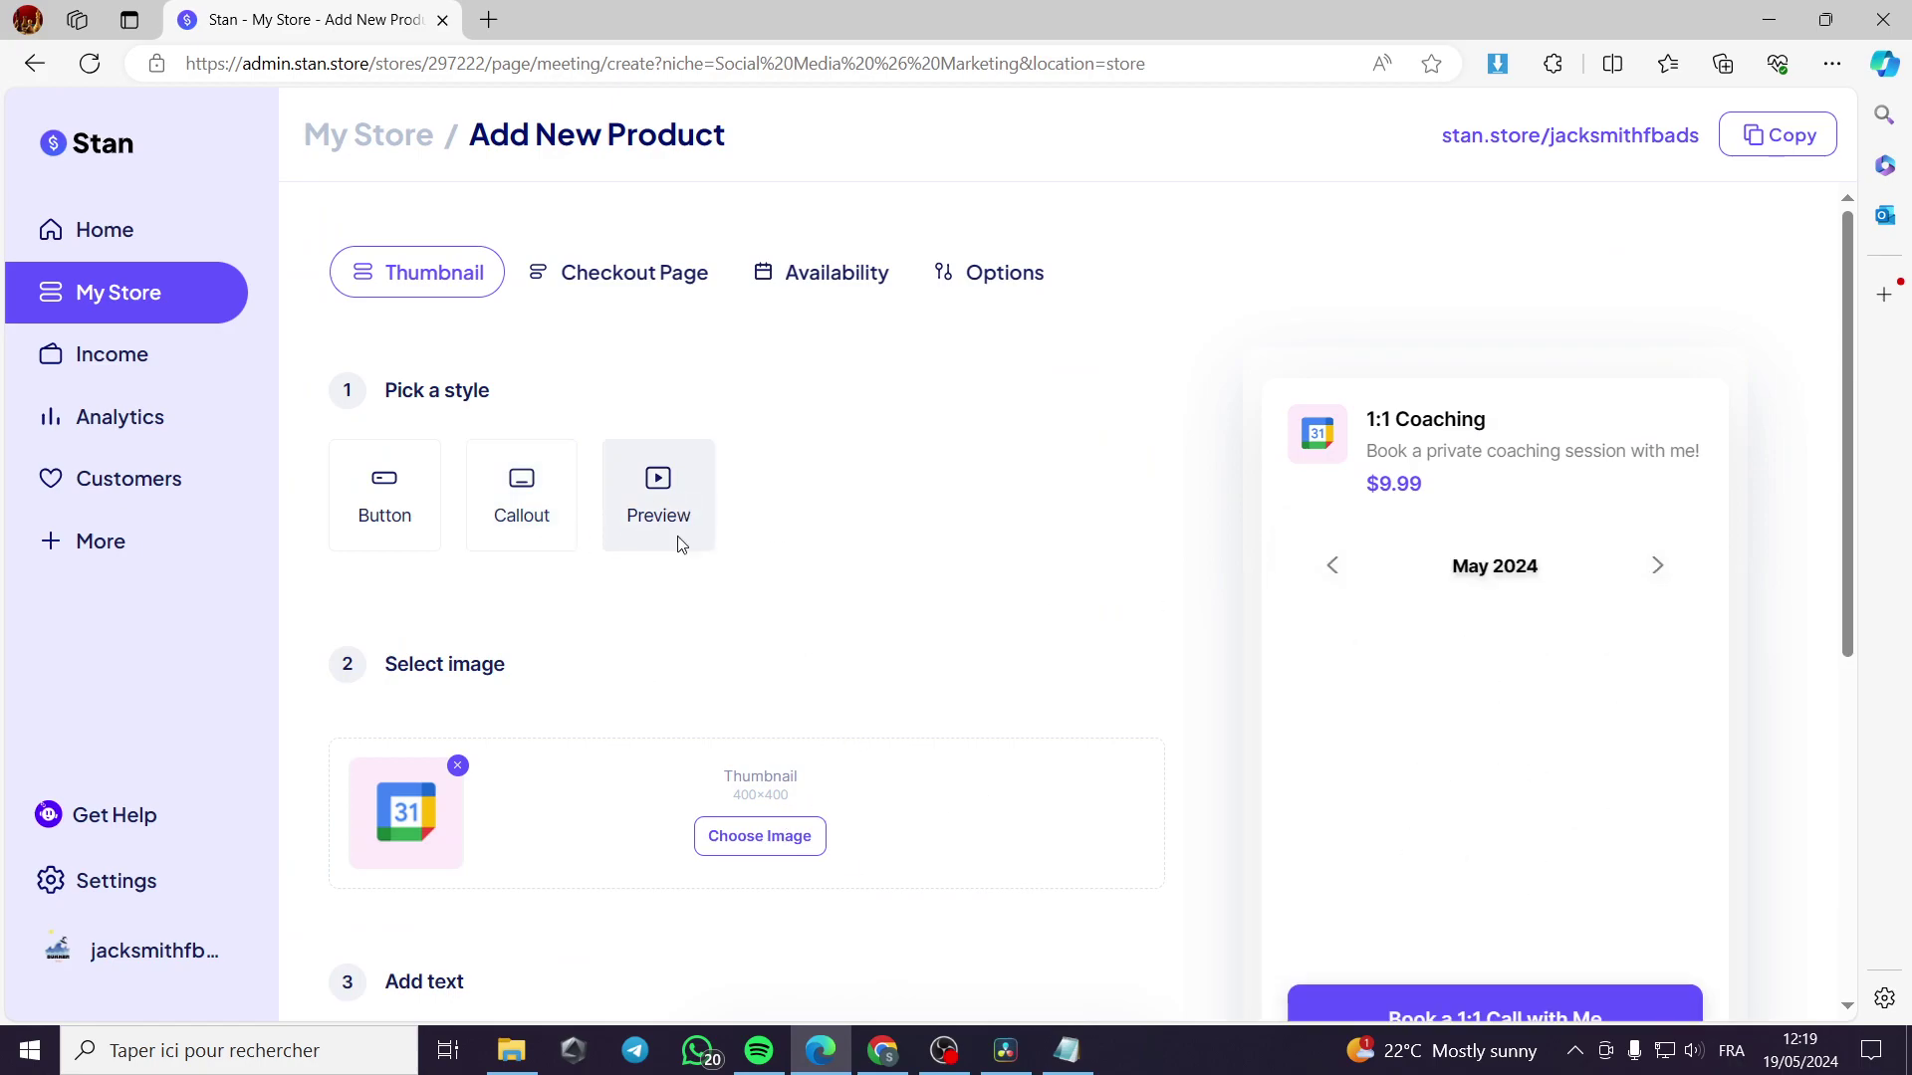
{"action": "left_click", "coordinate": [547, 513]}
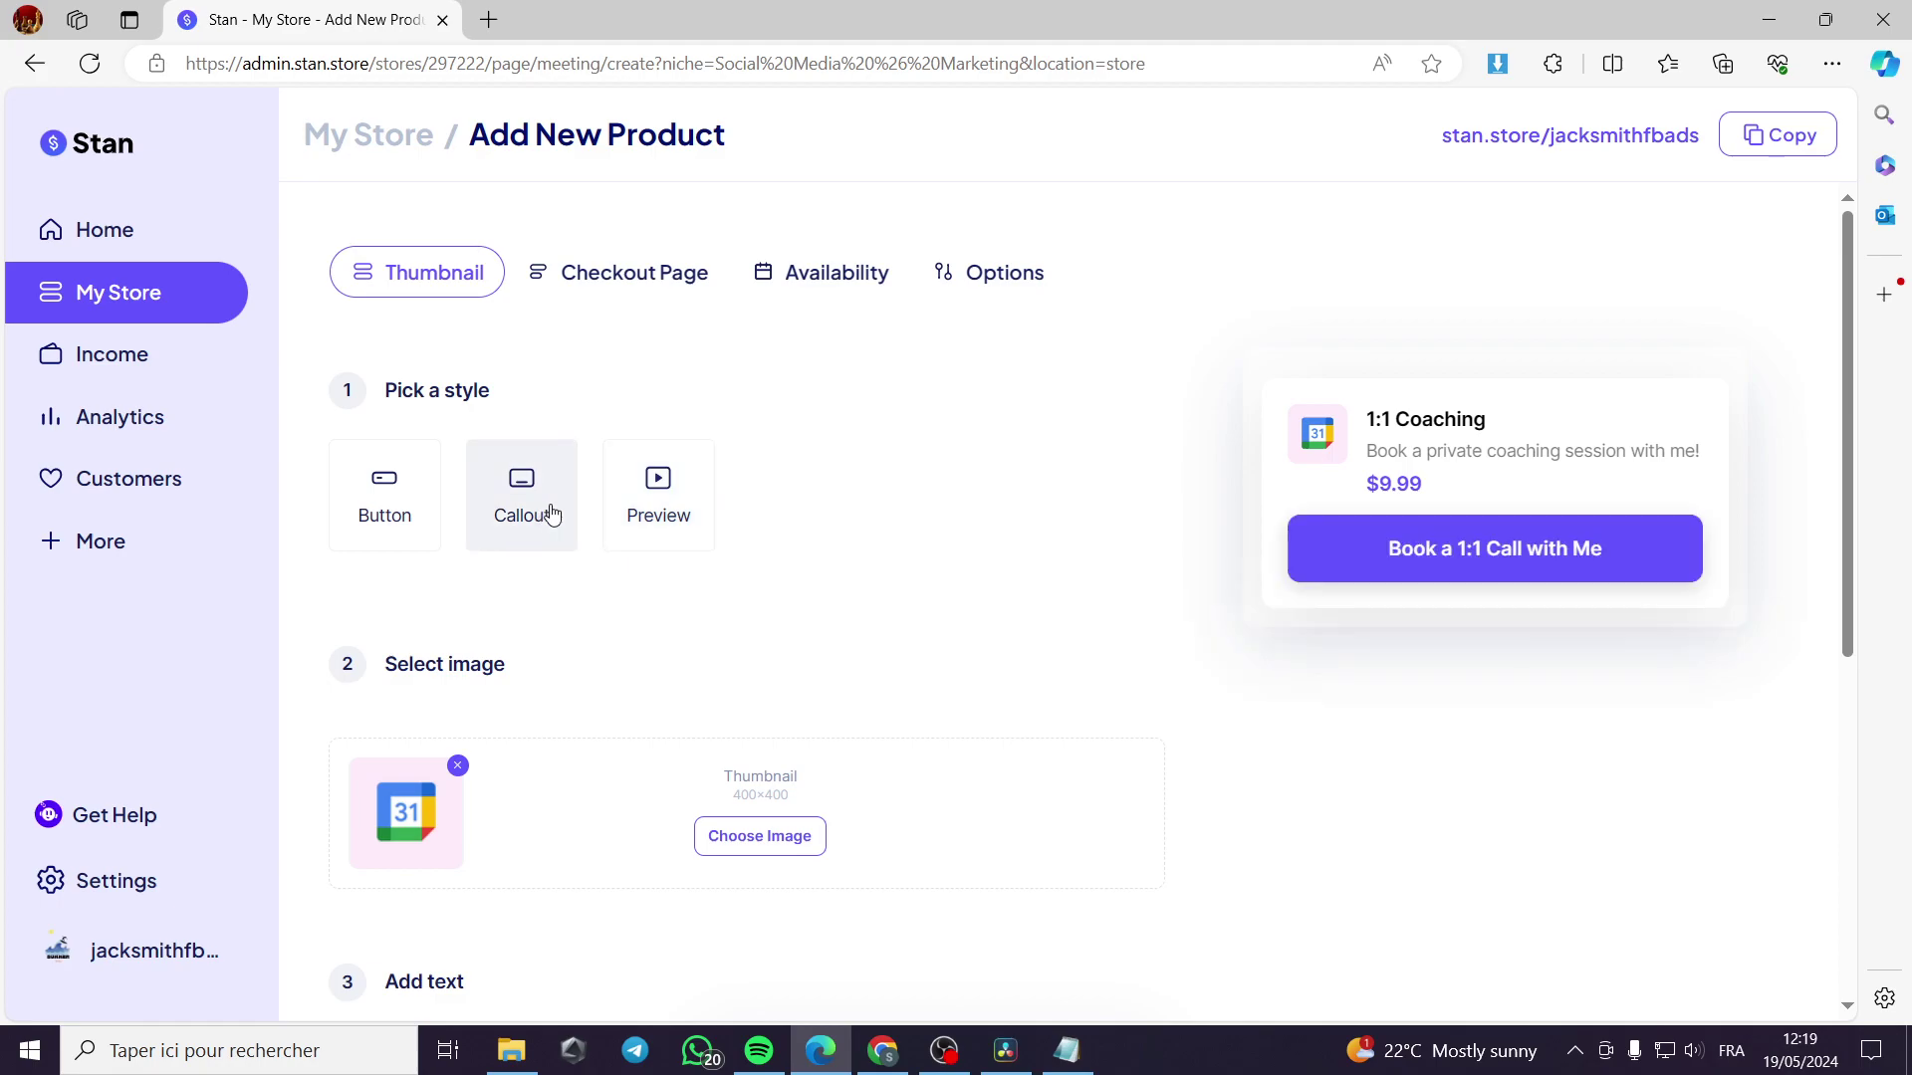
{"action": "left_click", "coordinate": [377, 516]}
{"action": "left_click", "coordinate": [508, 503]}
Upload the Black and Gold Simple Business Man LinkedIn Profile Picture as the coaching call's thumbnail and accept the full square crop.
{"action": "scroll", "coordinate": [878, 827], "scroll_direction": "down", "scroll_amount": 6}
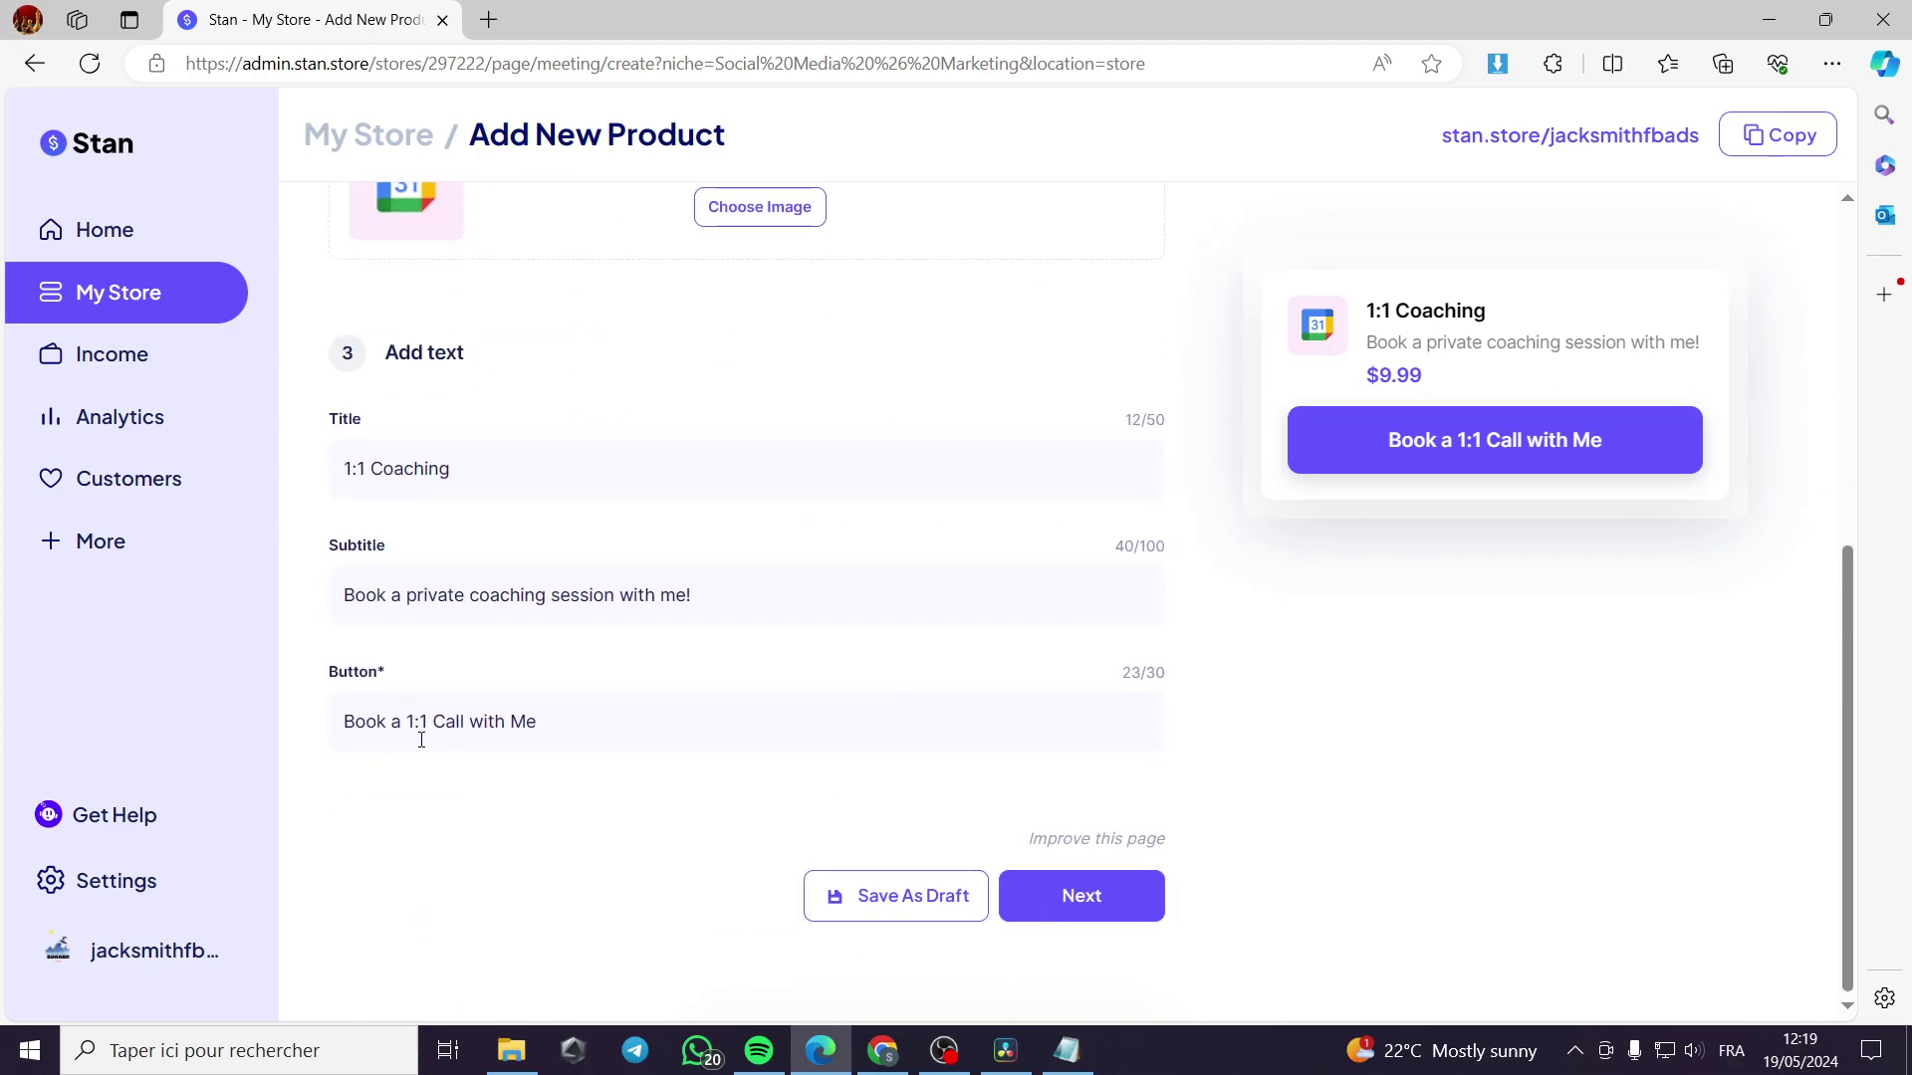
{"action": "scroll", "coordinate": [857, 836], "scroll_direction": "up", "scroll_amount": 5}
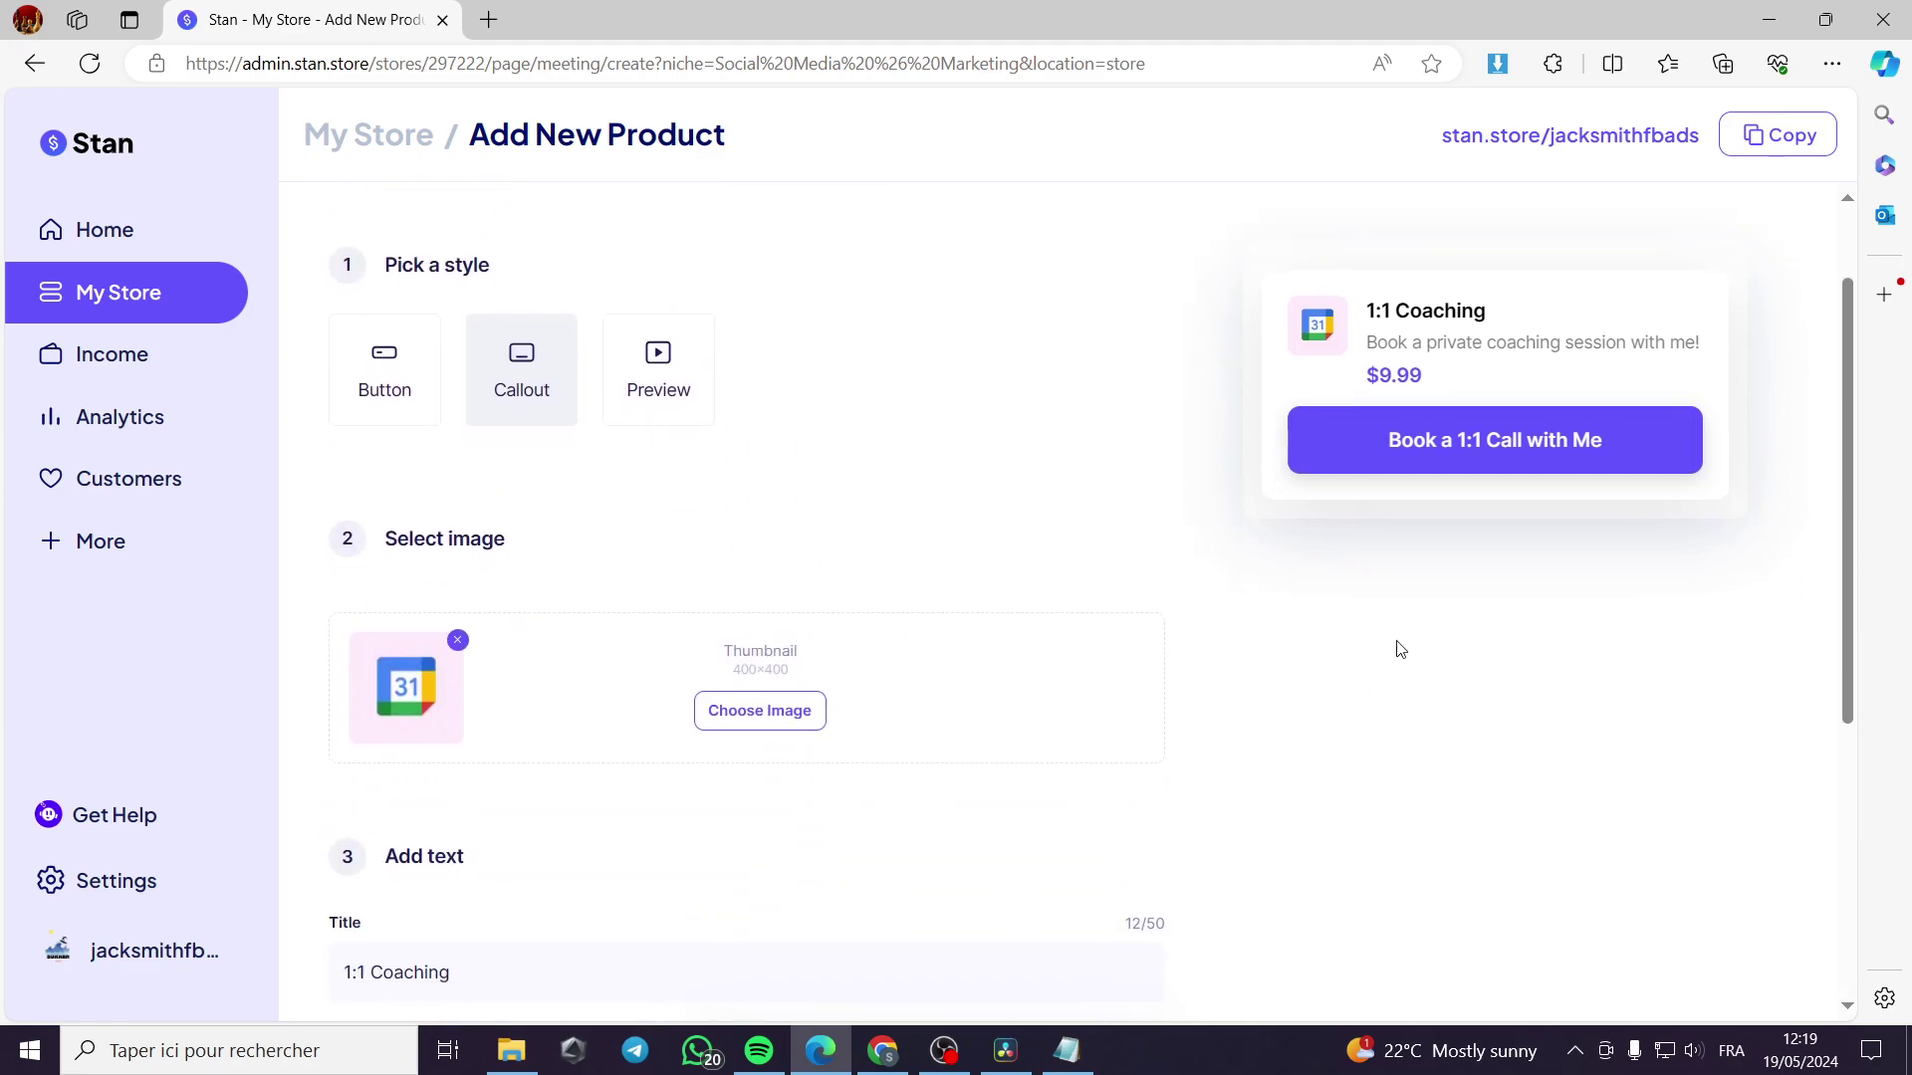
{"action": "scroll", "coordinate": [555, 639], "scroll_direction": "down", "scroll_amount": 1}
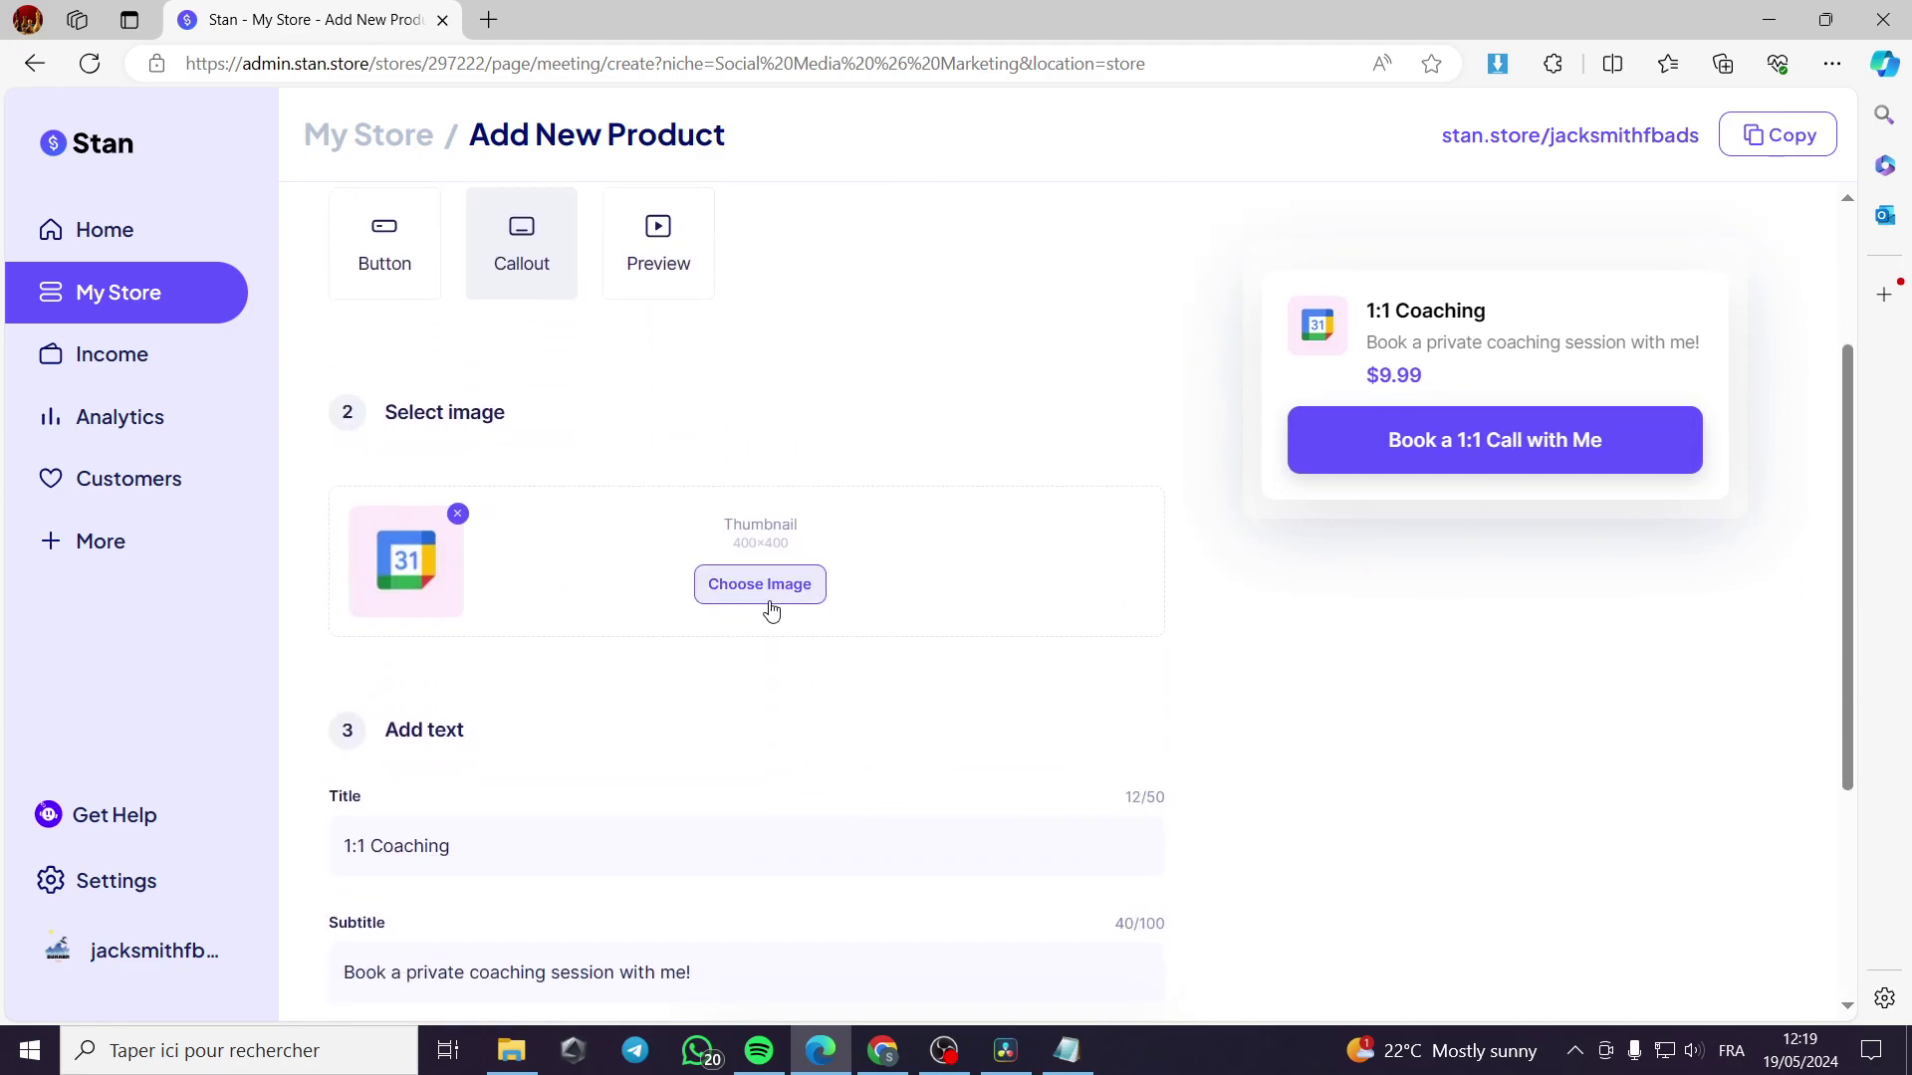
{"action": "left_click", "coordinate": [775, 603]}
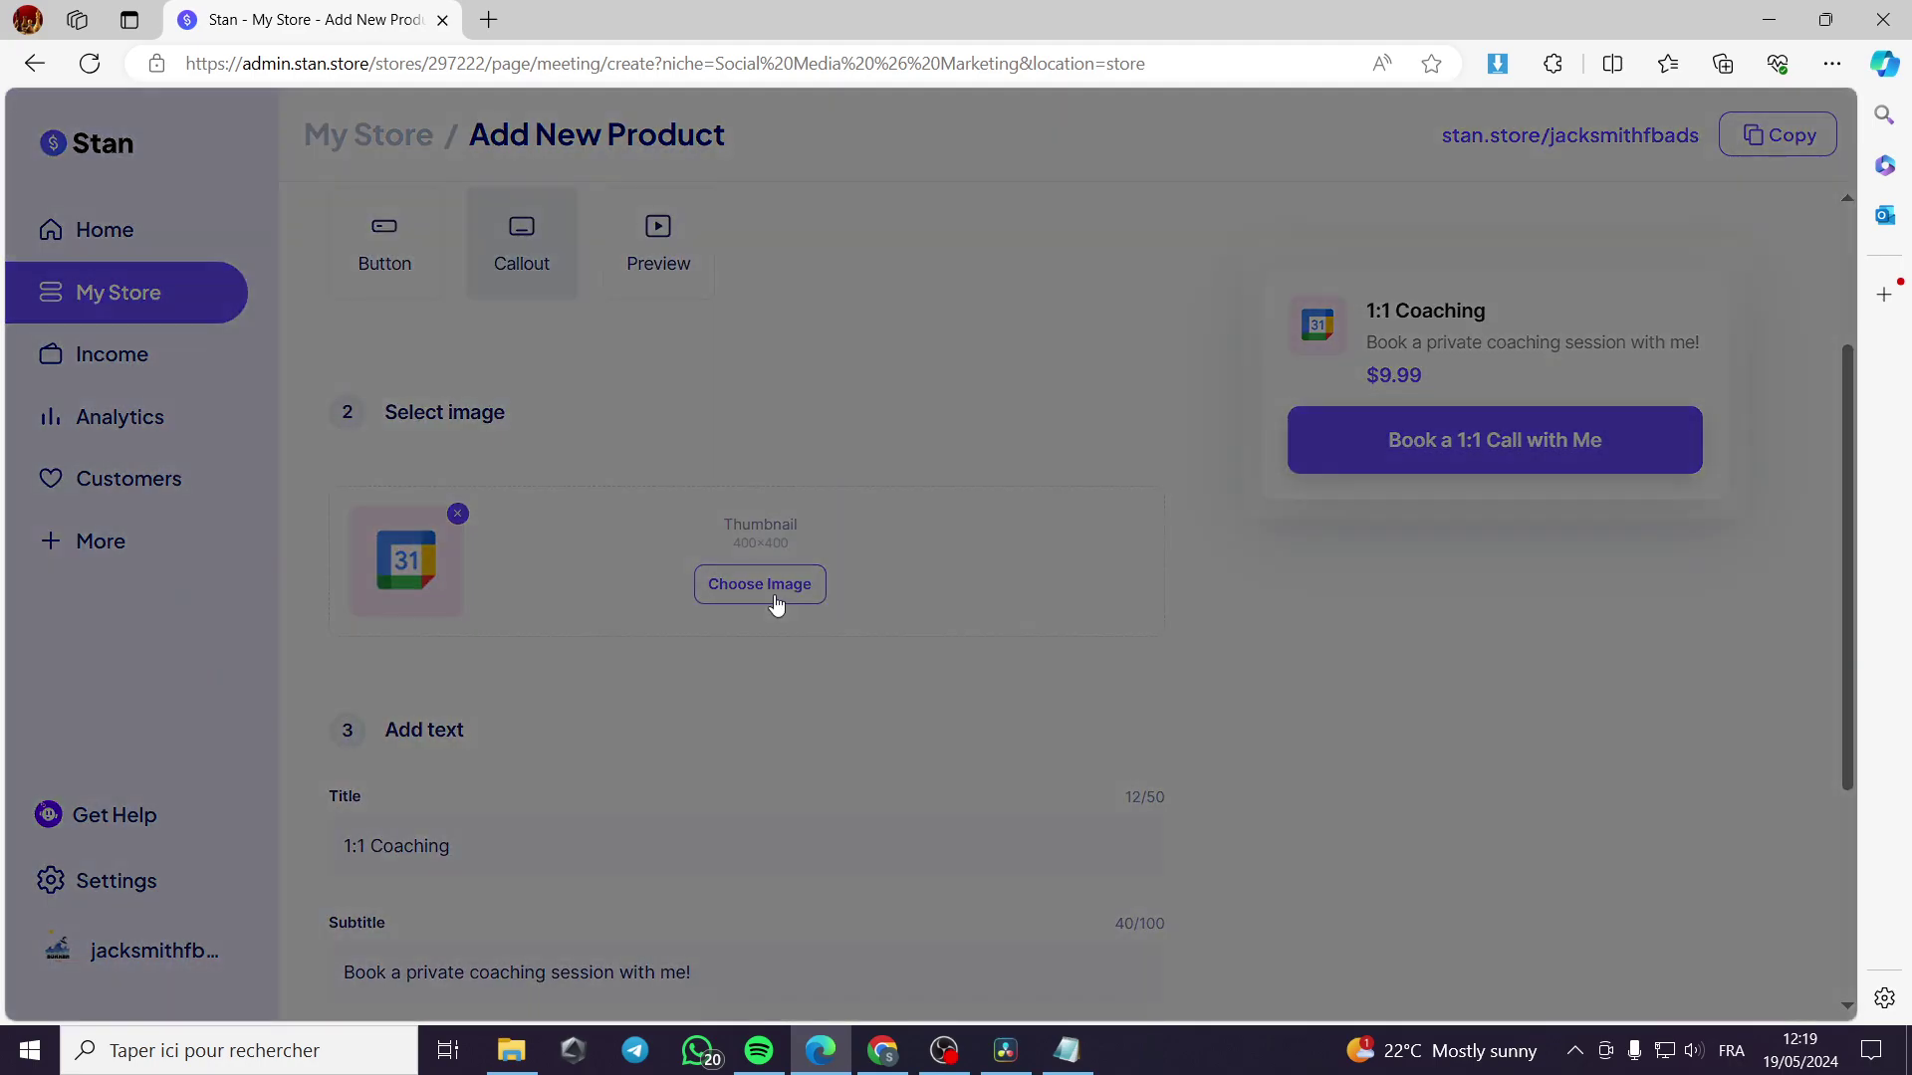
{"action": "left_click", "coordinate": [631, 435]}
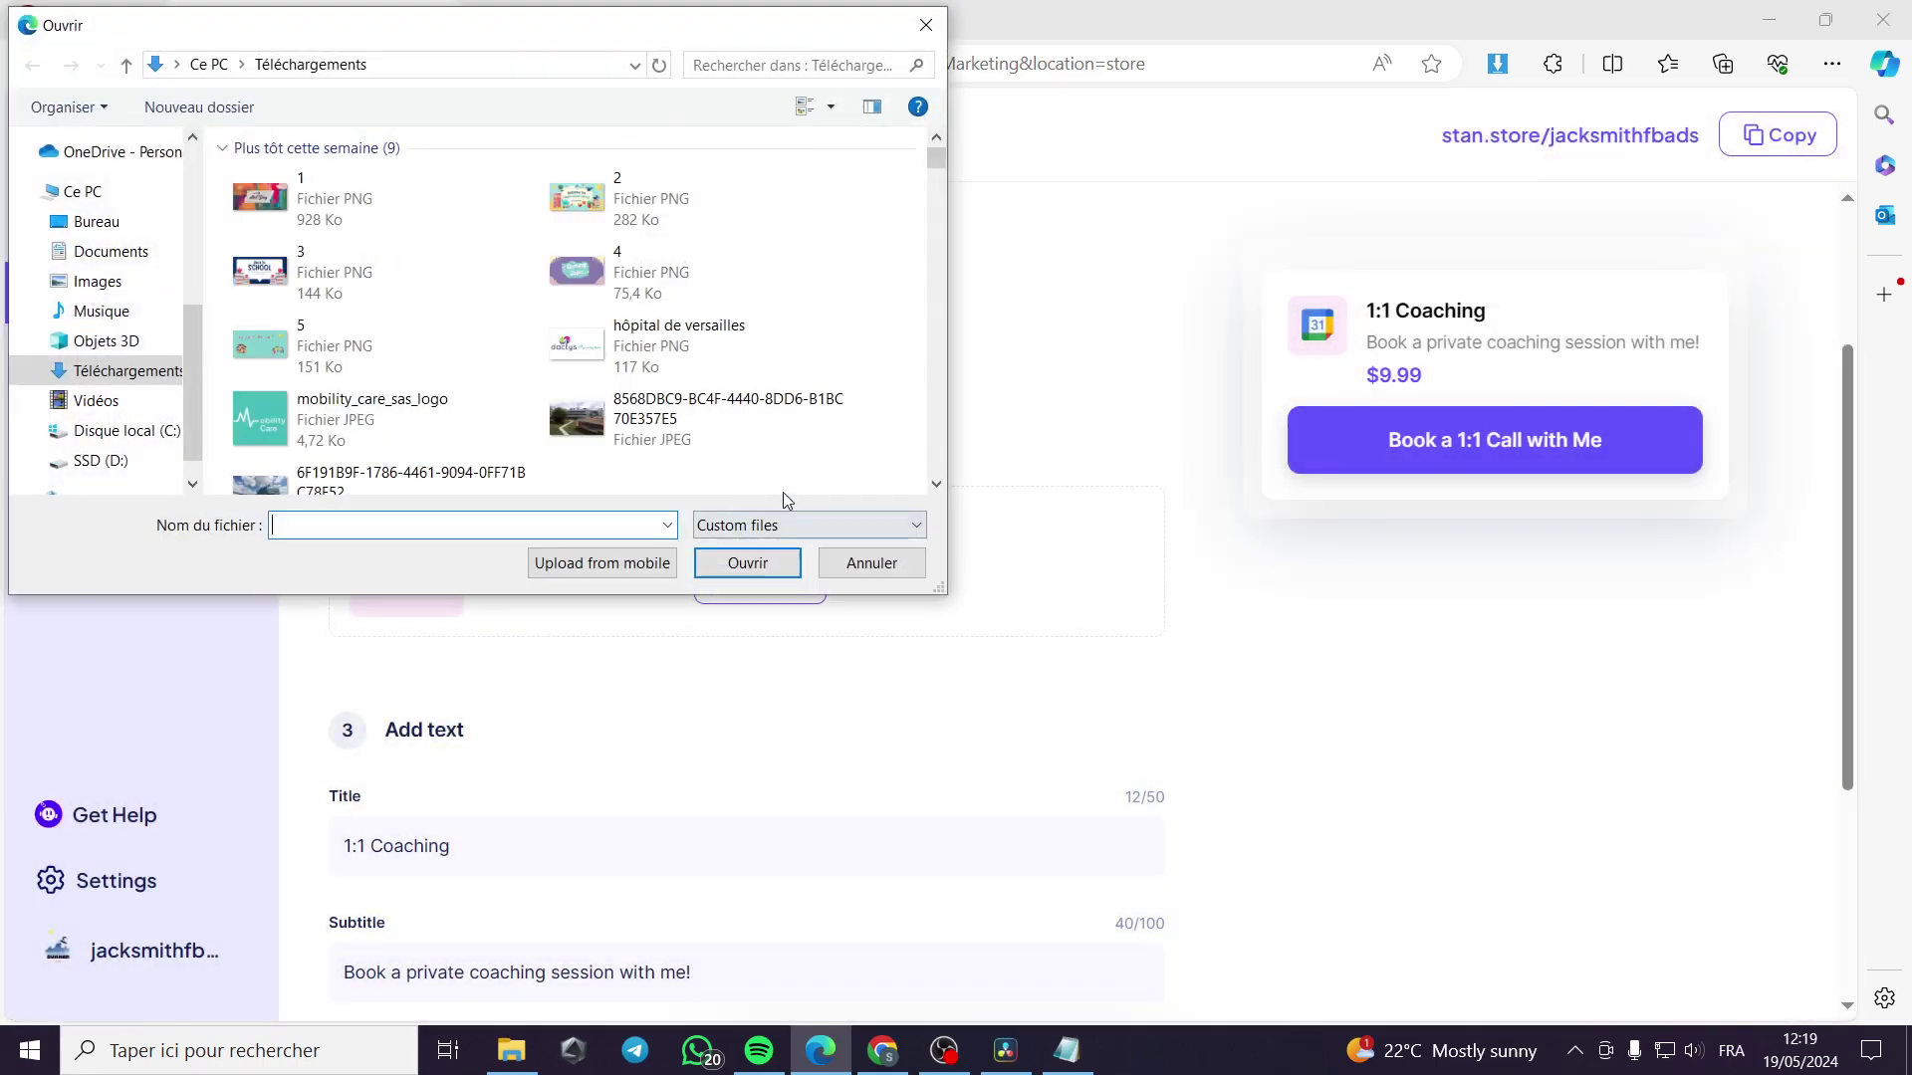
{"action": "scroll", "coordinate": [642, 393], "scroll_direction": "down", "scroll_amount": 2}
{"action": "scroll", "coordinate": [642, 393], "scroll_direction": "up", "scroll_amount": 2}
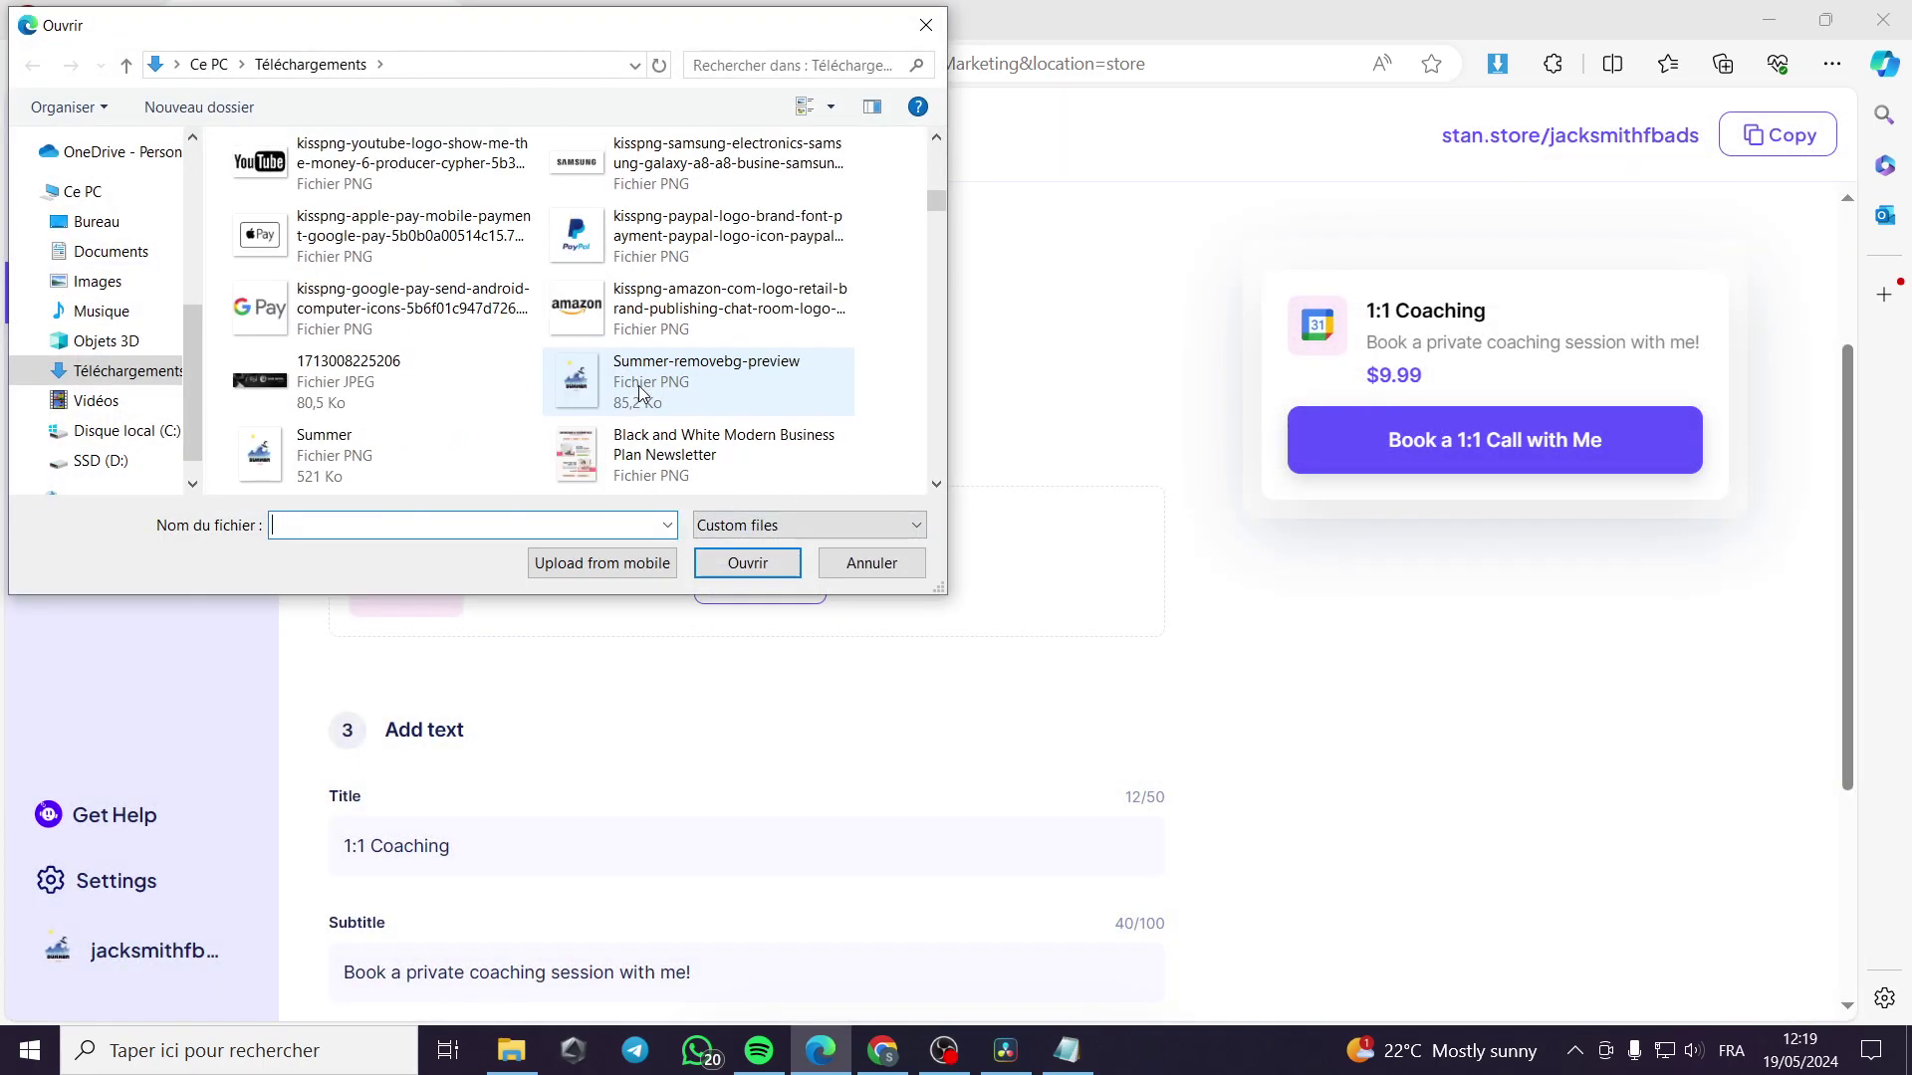
{"action": "scroll", "coordinate": [642, 393], "scroll_direction": "down", "scroll_amount": 3}
{"action": "left_click", "coordinate": [390, 265]}
{"action": "double_click", "coordinate": [390, 266]}
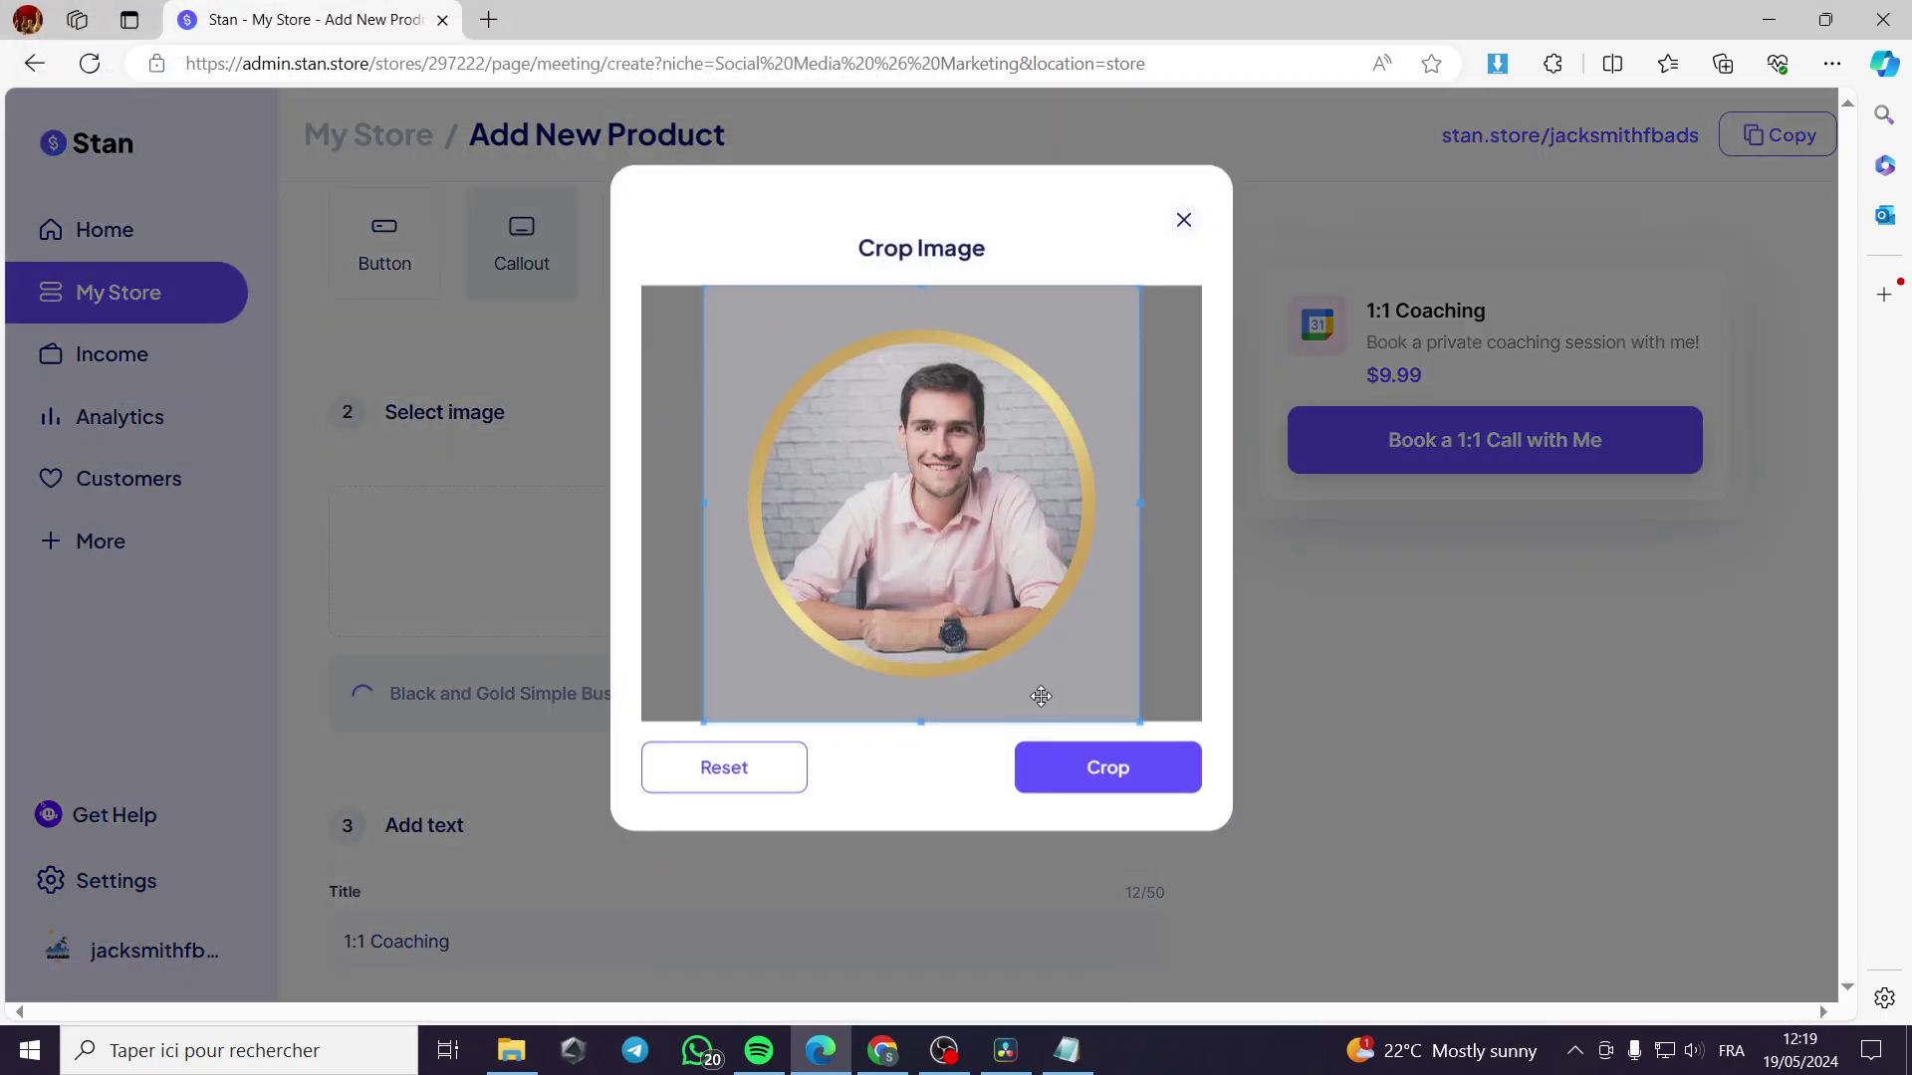
{"action": "left_click", "coordinate": [1105, 776]}
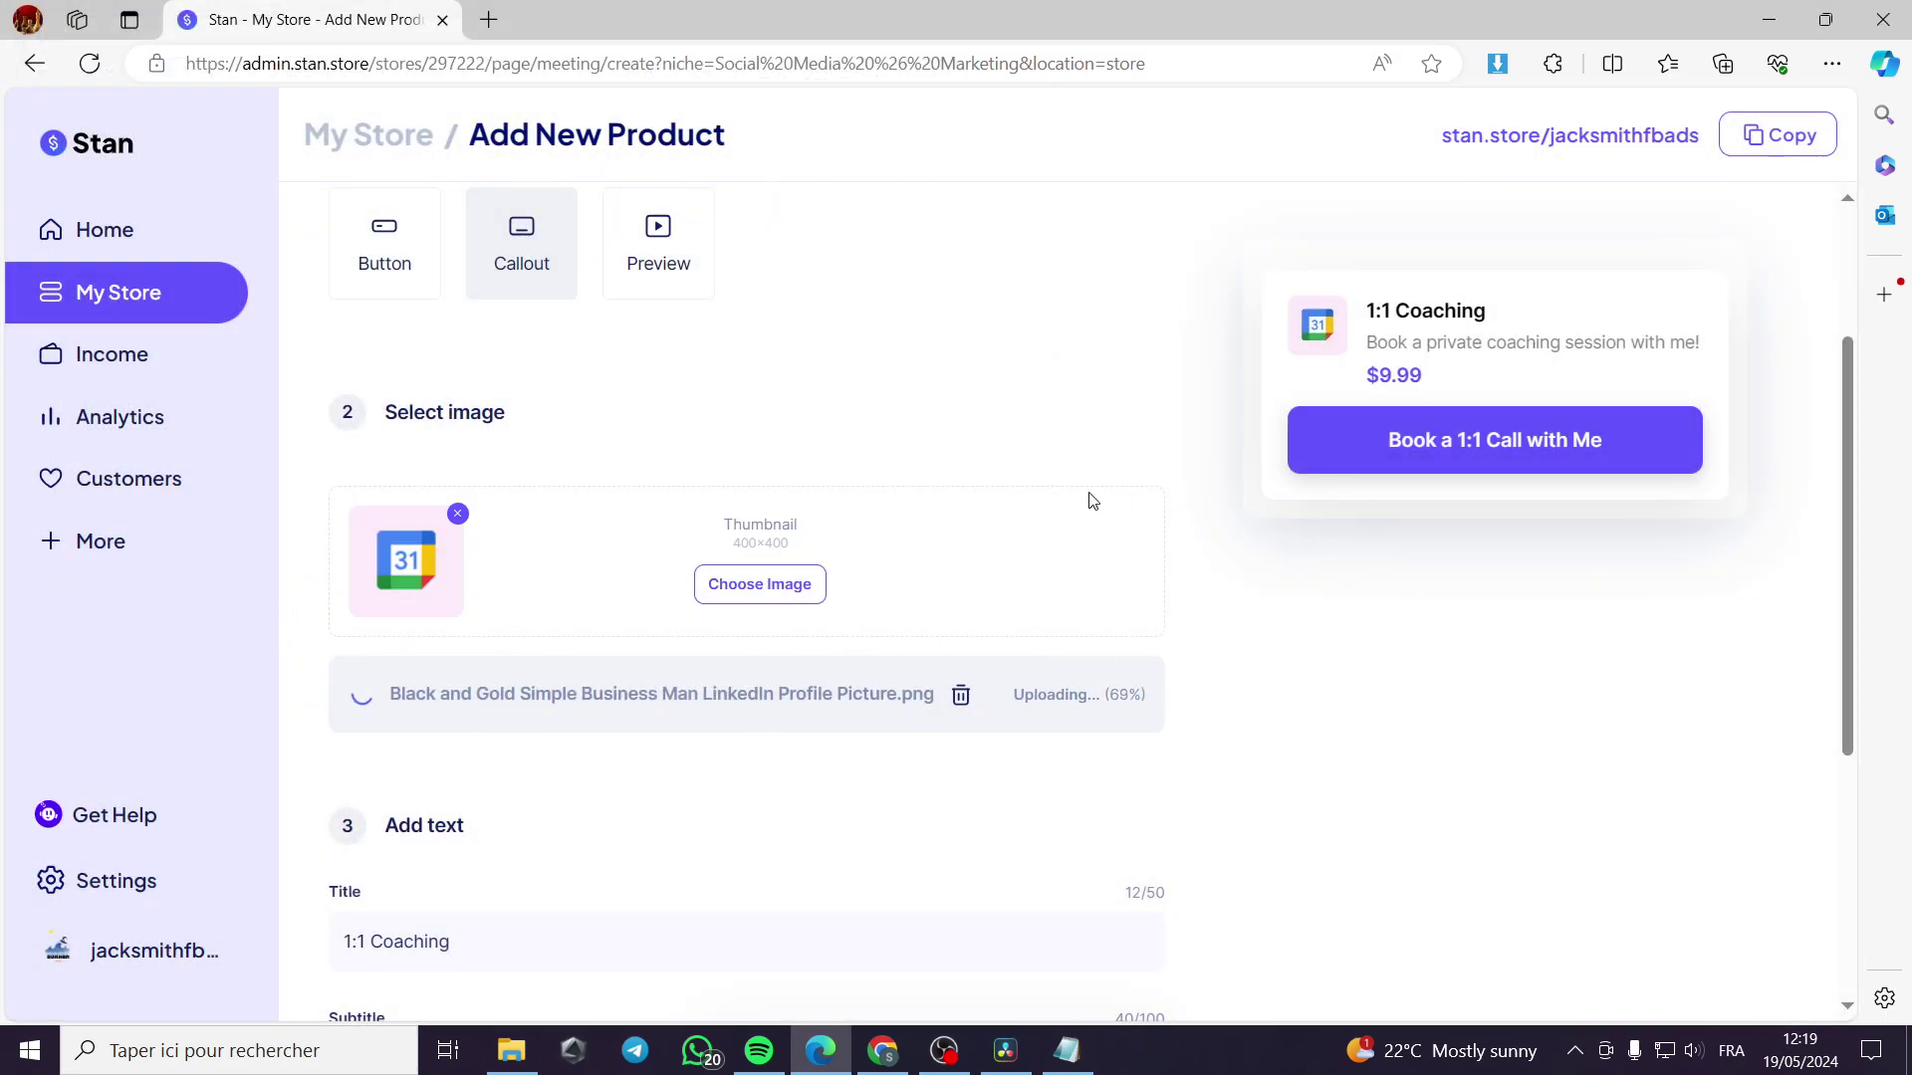
Change the coaching call's button text to "Book your 1:1 Call with Me".
{"action": "scroll", "coordinate": [453, 767], "scroll_direction": "down", "scroll_amount": 2}
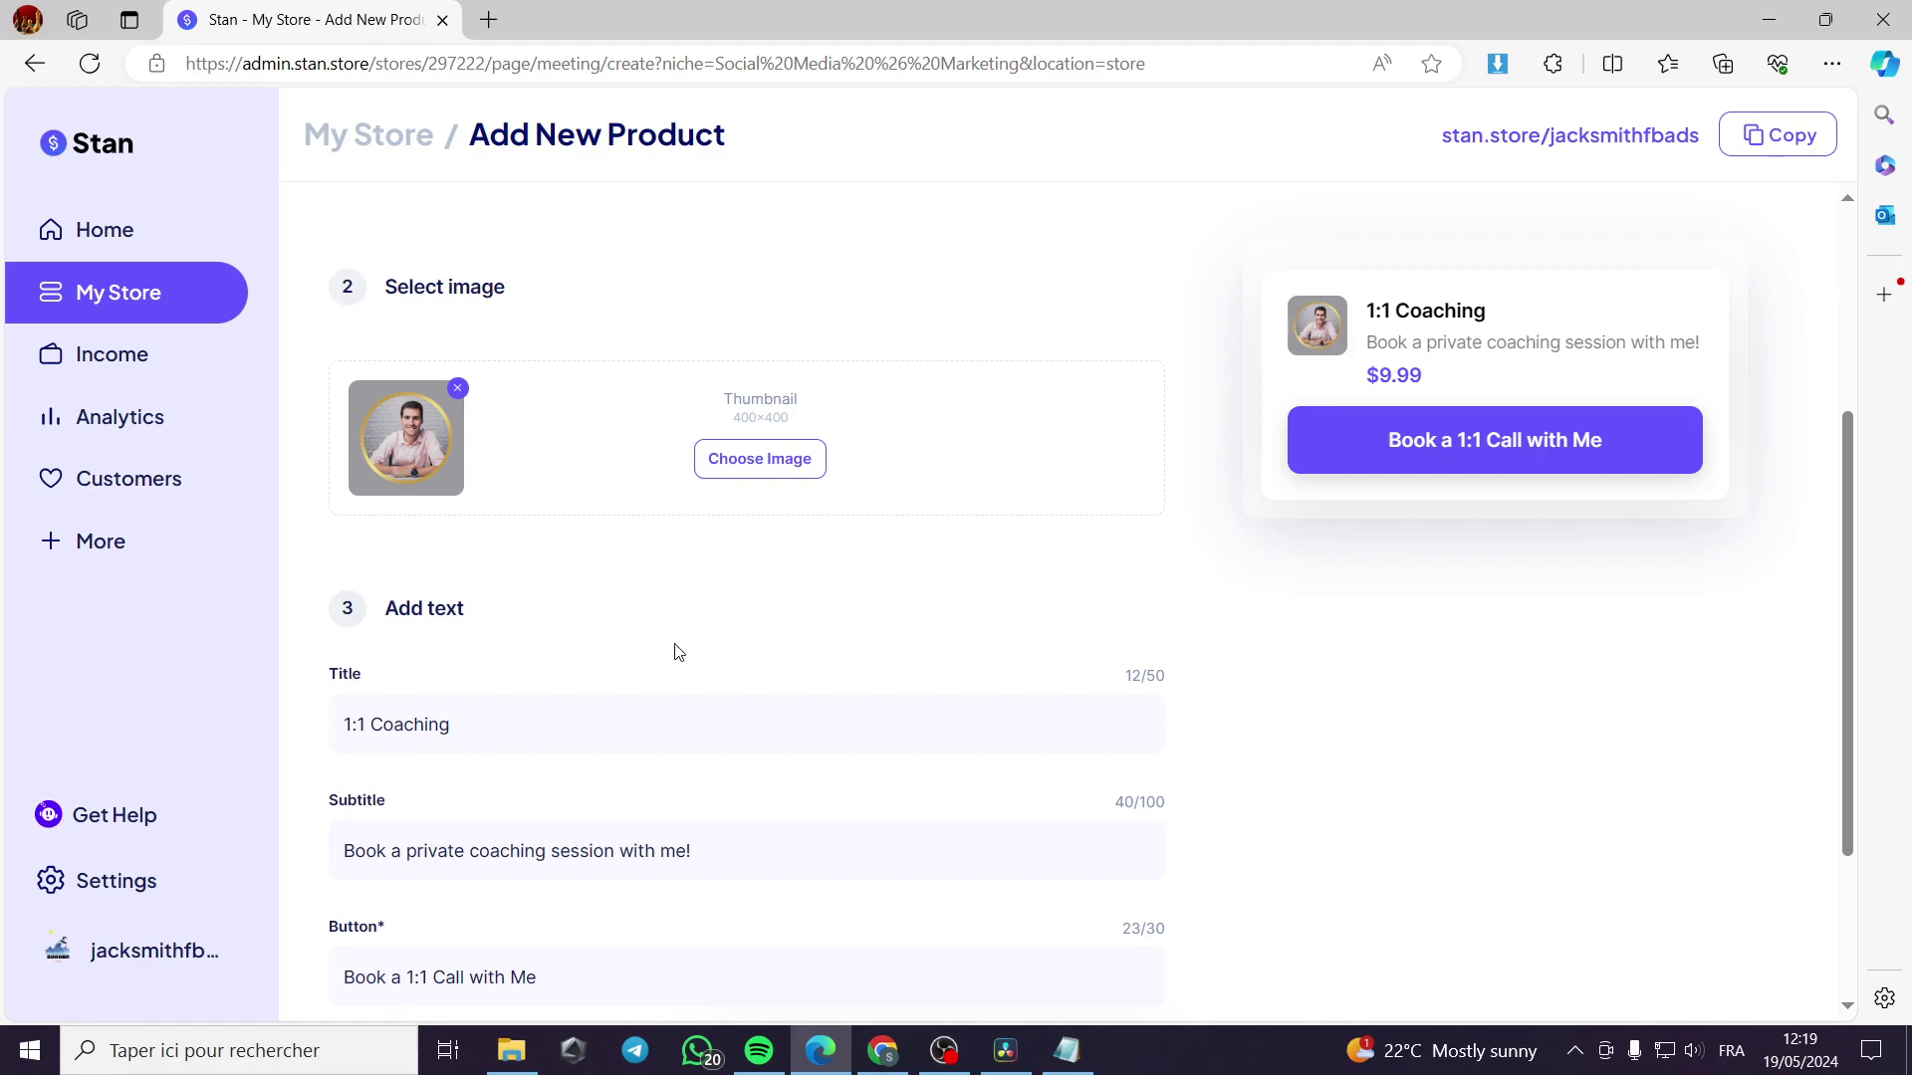
{"action": "scroll", "coordinate": [705, 637], "scroll_direction": "down", "scroll_amount": 1}
{"action": "left_click_drag", "start_coordinate": [465, 598], "coordinate": [365, 598]}
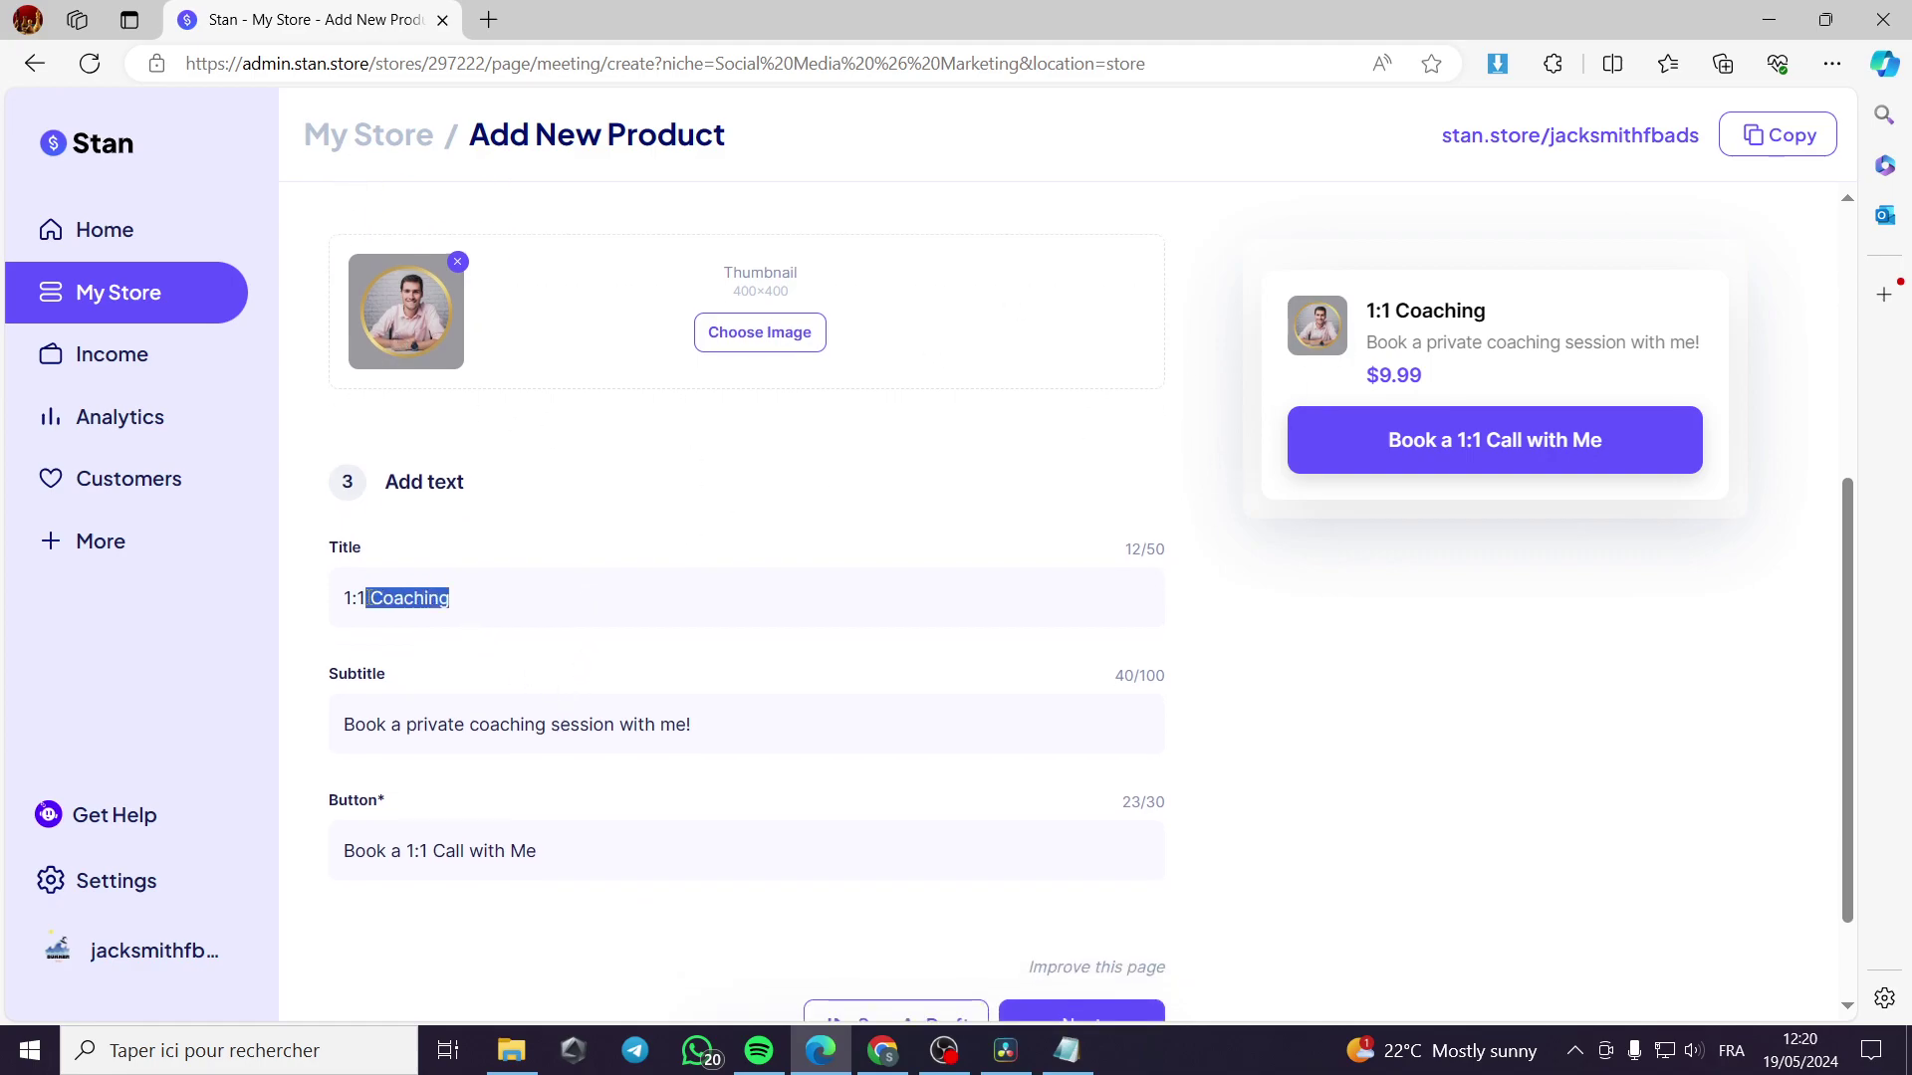
{"action": "left_click", "coordinate": [515, 657]}
{"action": "scroll", "coordinate": [502, 627], "scroll_direction": "down", "scroll_amount": 1}
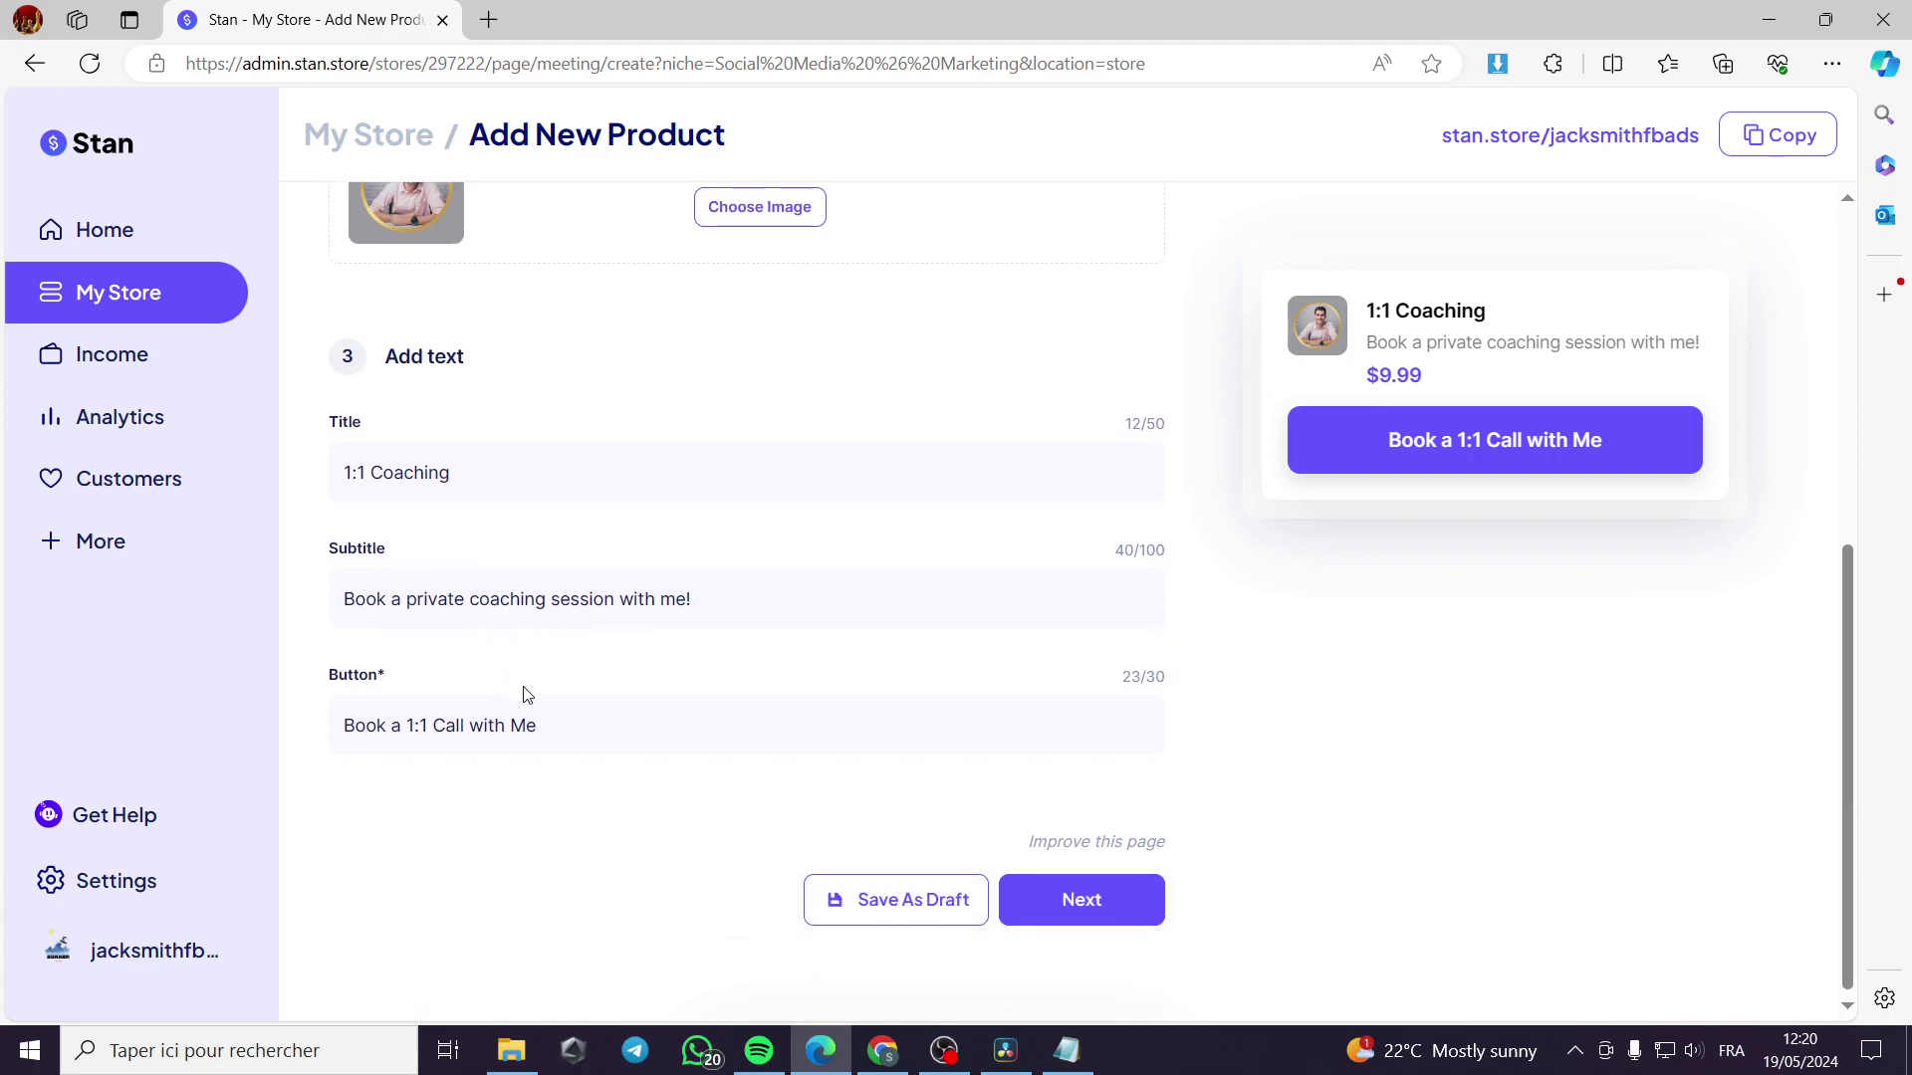
{"action": "left_click_drag", "start_coordinate": [625, 731], "coordinate": [465, 719]}
{"action": "left_click", "coordinate": [401, 722]}
{"action": "type", "text": "your"}
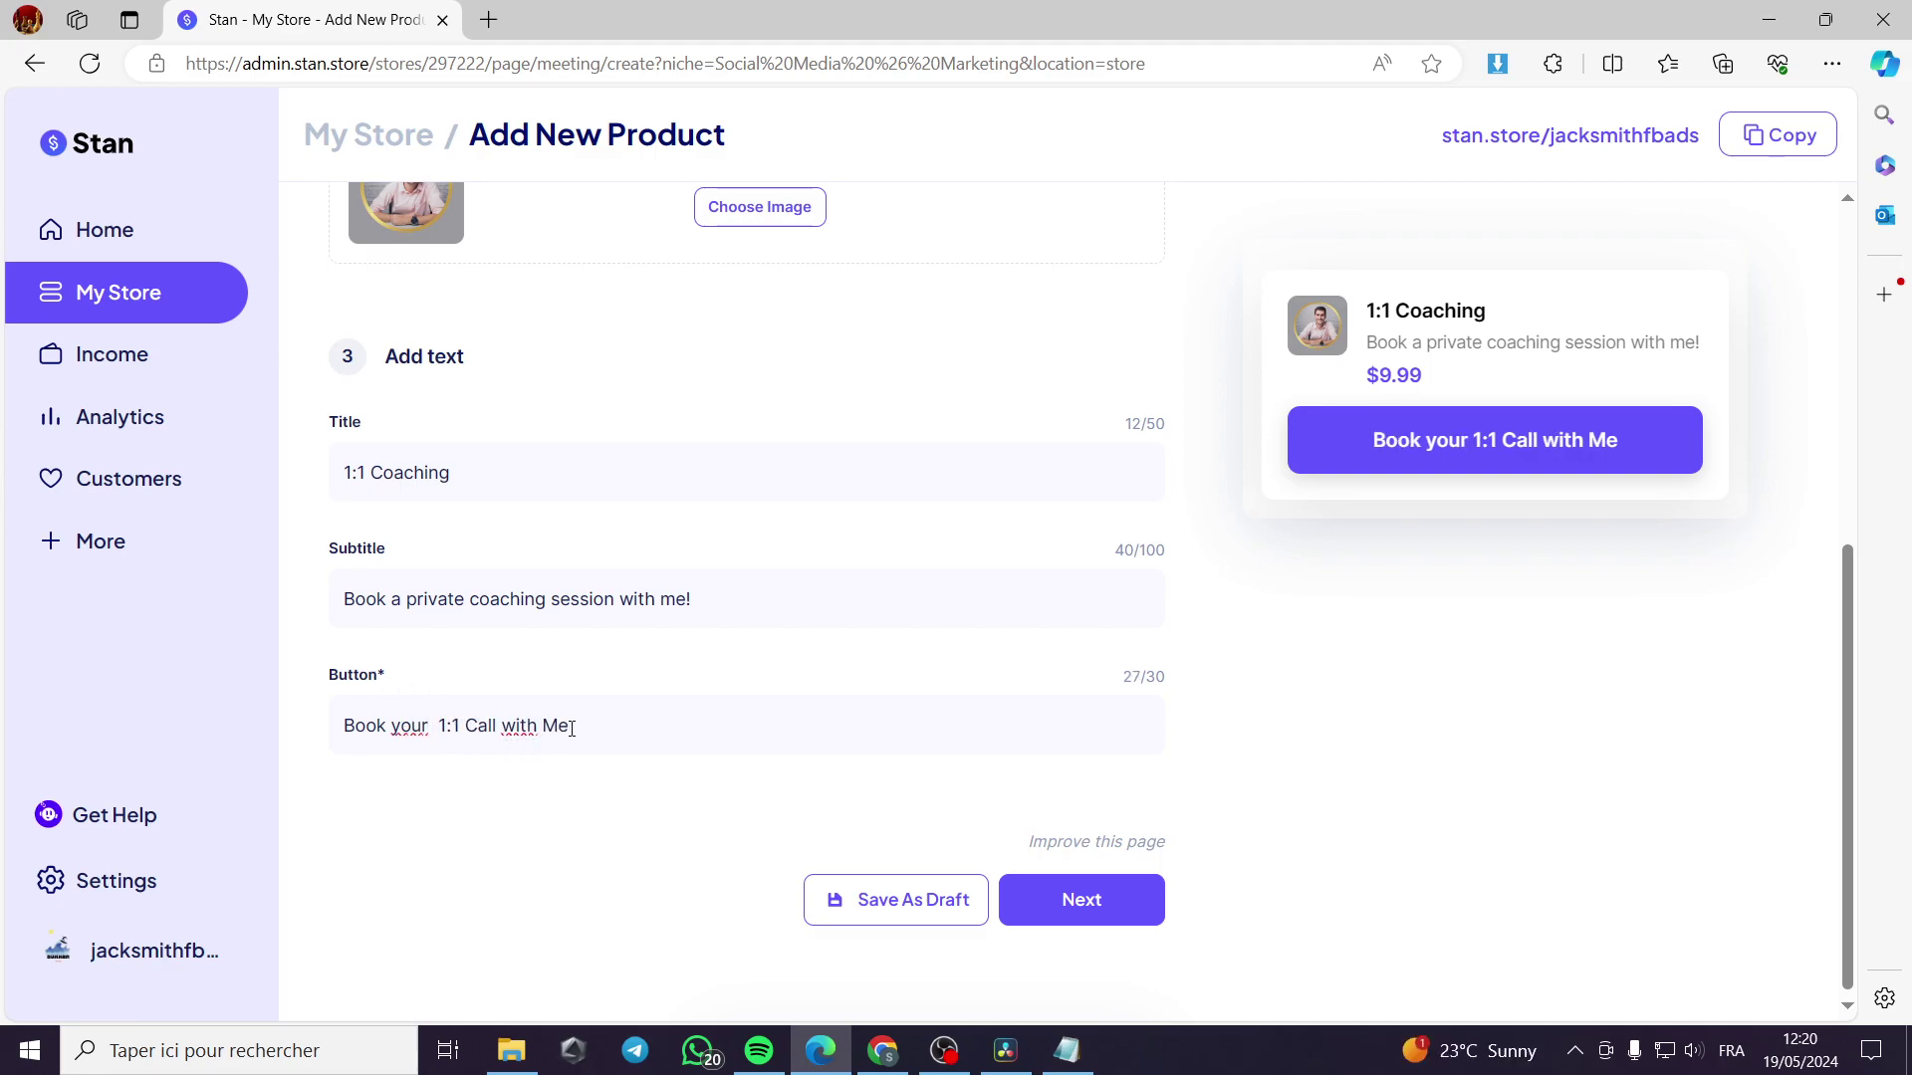
Continue to the coaching call's checkout page and review its image, description, call-to-action text and booking calendar preview.
{"action": "left_click_drag", "start_coordinate": [571, 726], "coordinate": [492, 727]}
{"action": "left_click", "coordinate": [1081, 899]}
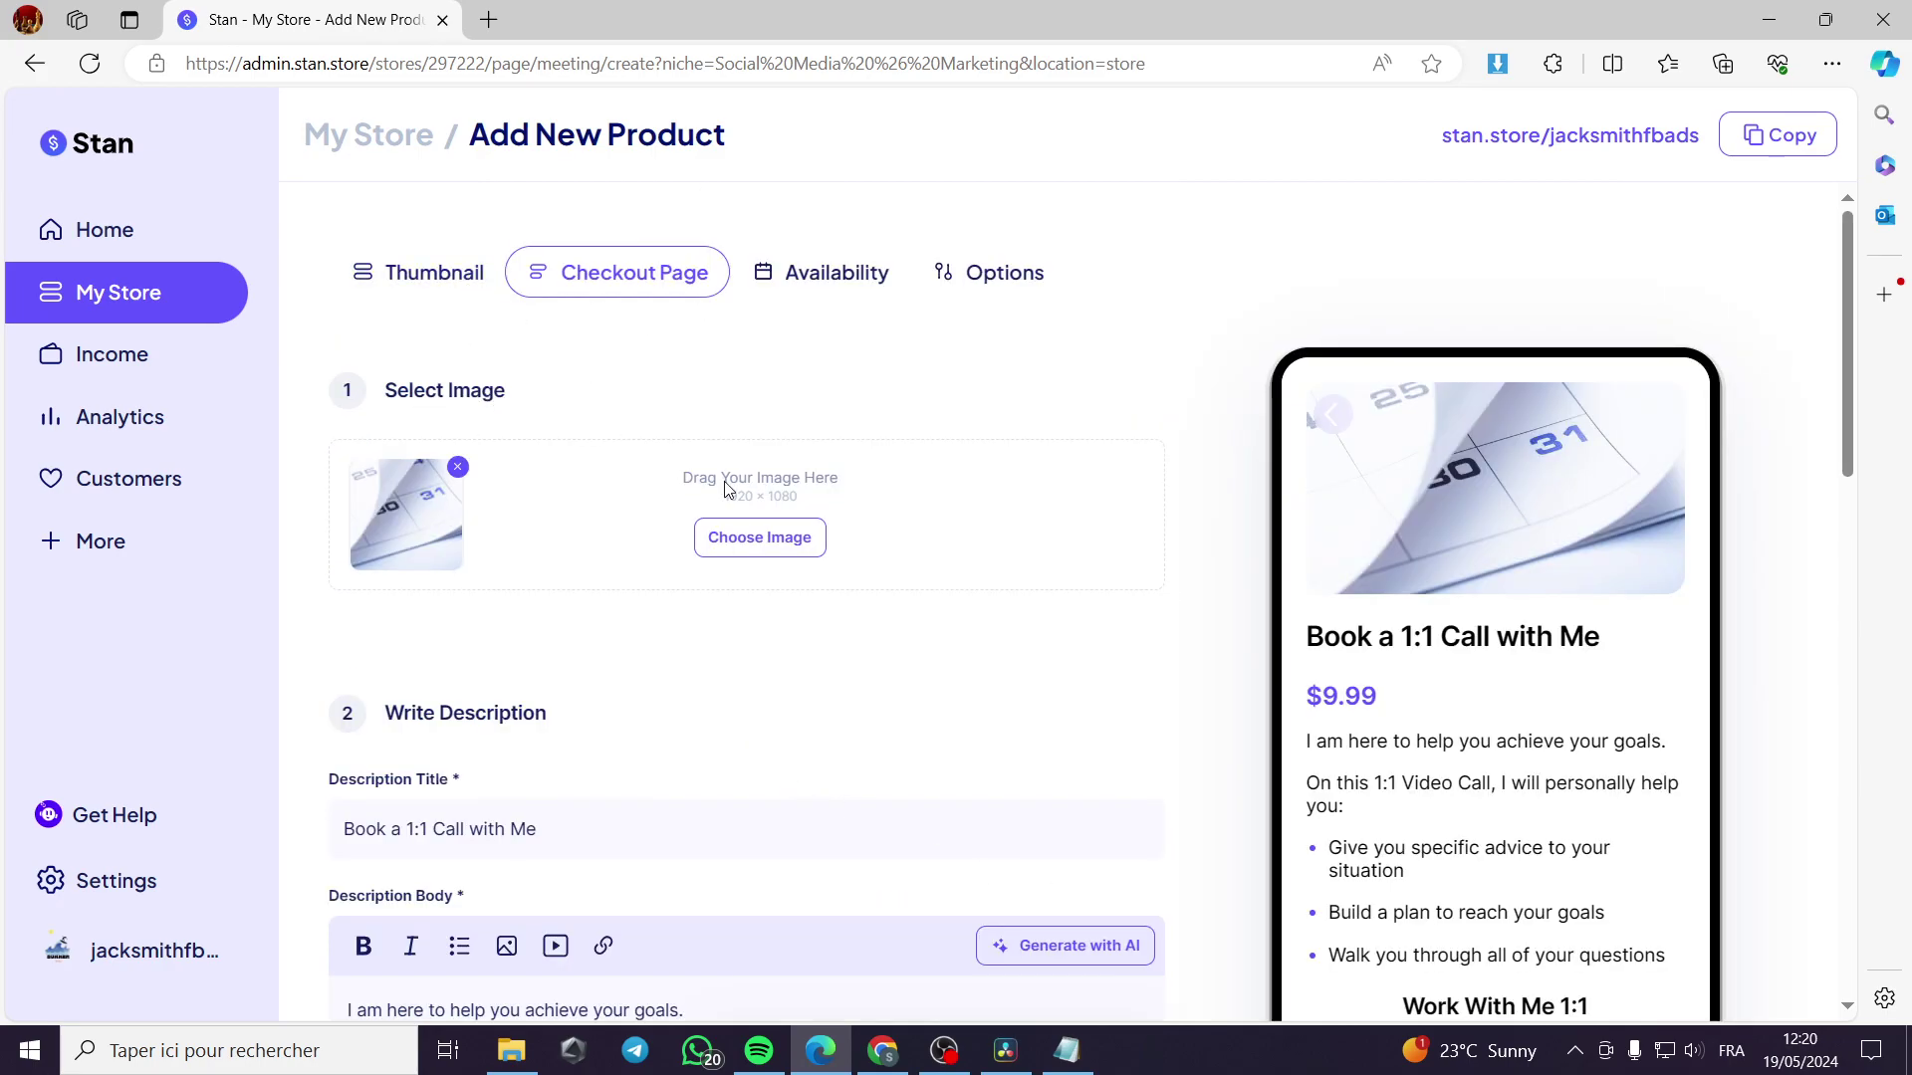
{"action": "scroll", "coordinate": [1539, 548], "scroll_direction": "down", "scroll_amount": 1}
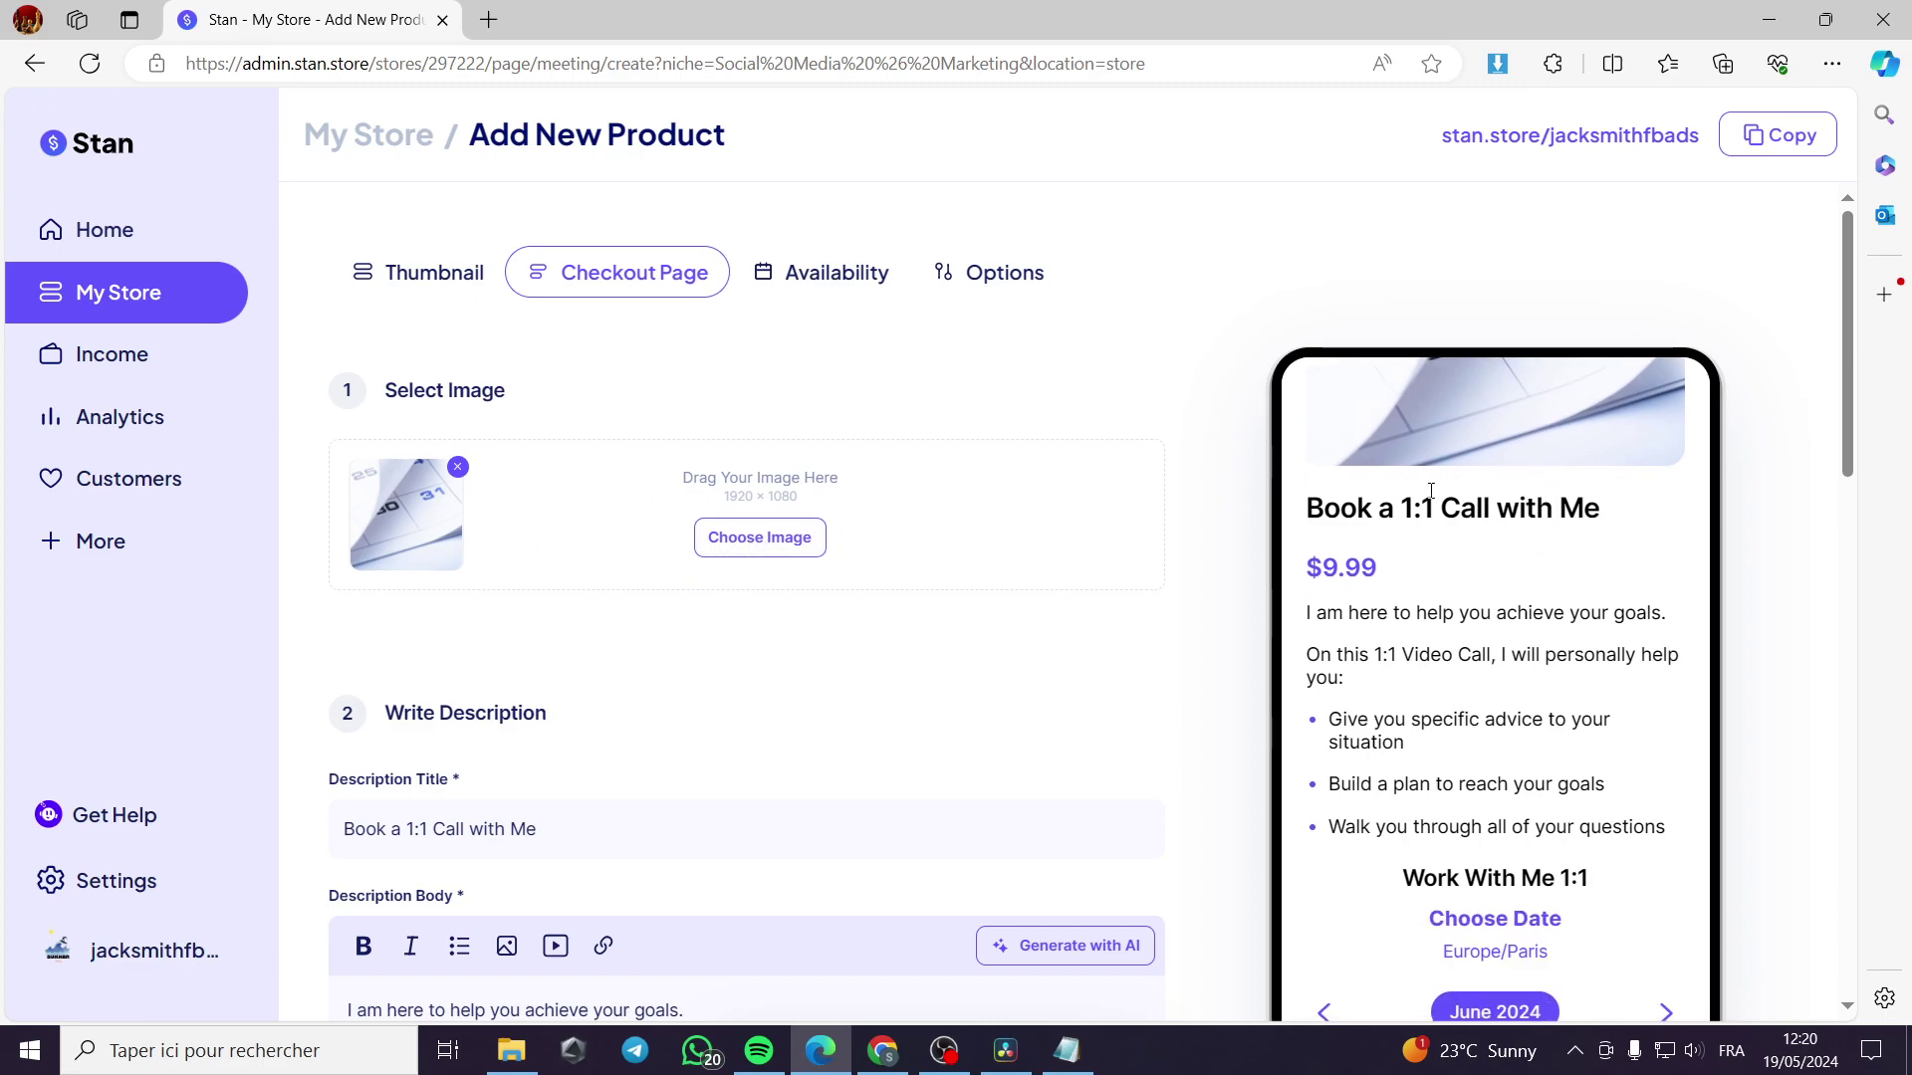
{"action": "scroll", "coordinate": [1399, 515], "scroll_direction": "up", "scroll_amount": 1}
{"action": "scroll", "coordinate": [427, 665], "scroll_direction": "down", "scroll_amount": 1}
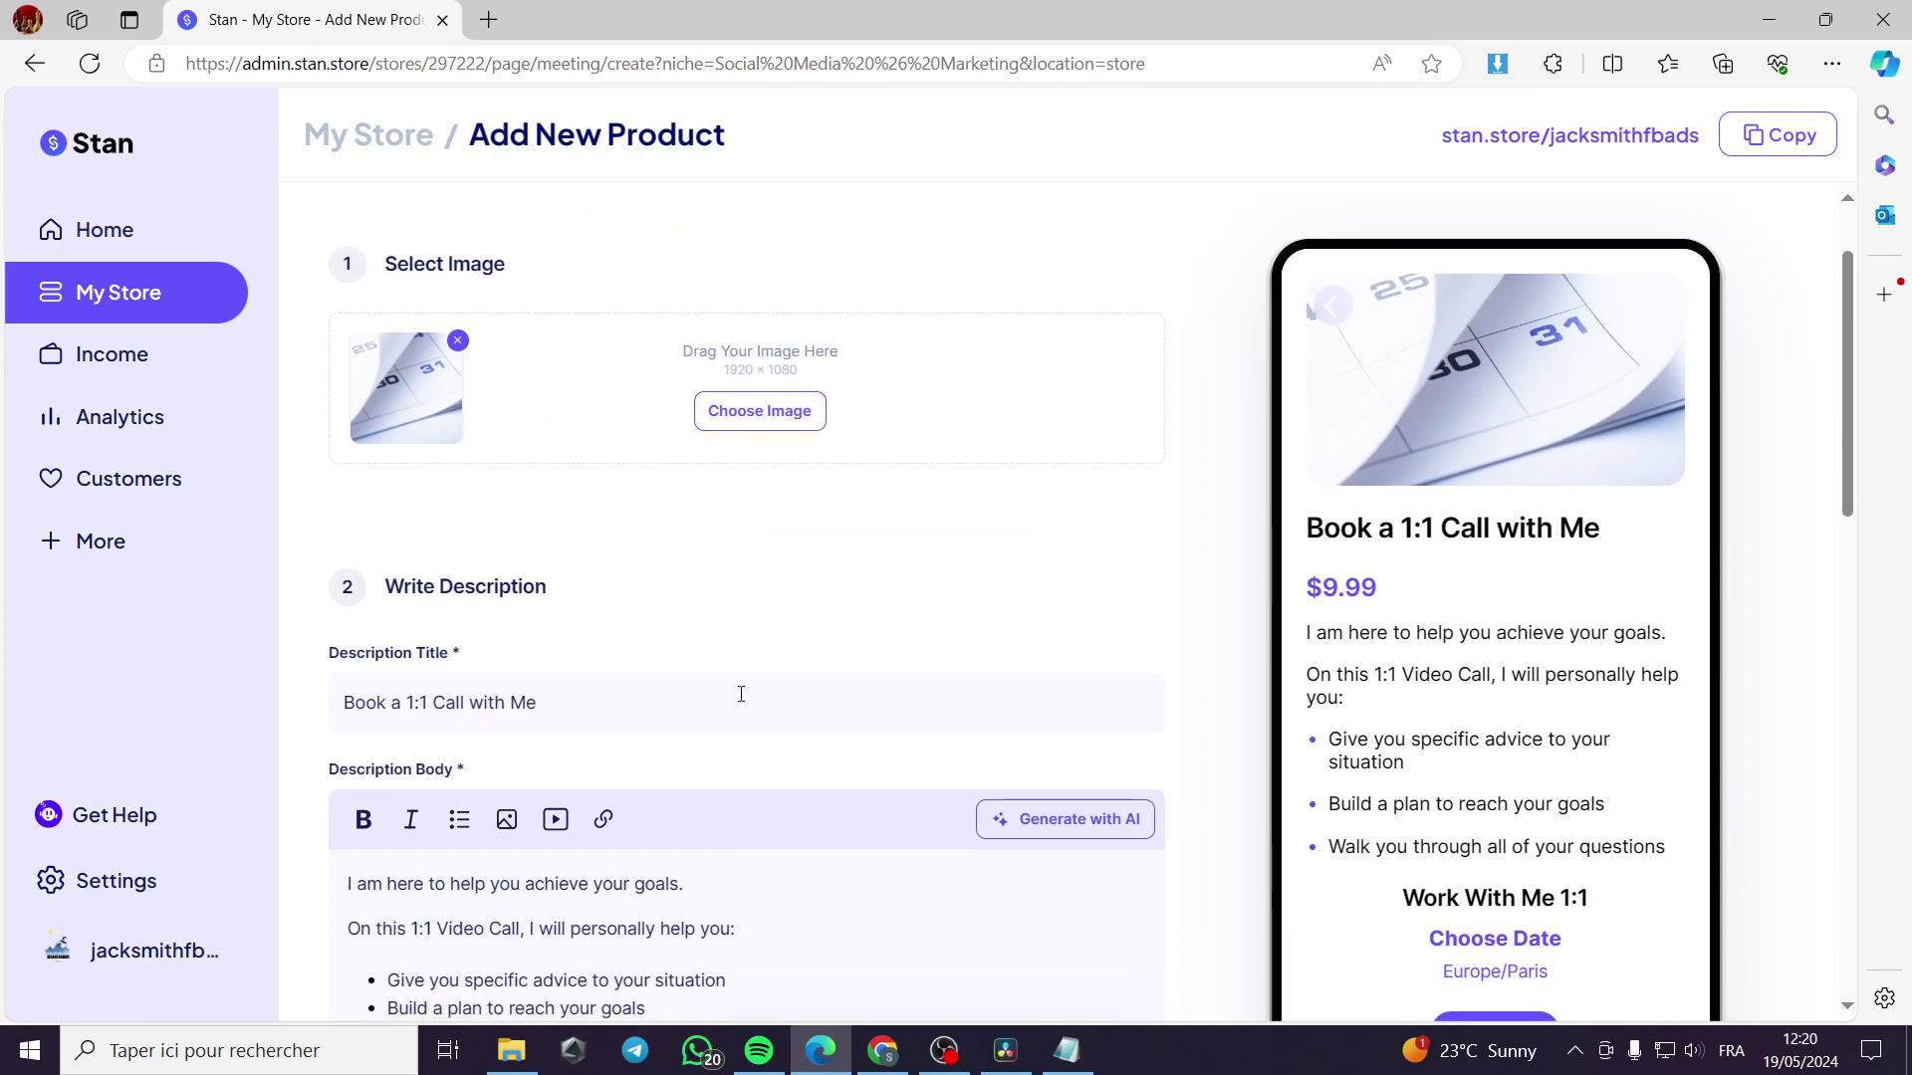
{"action": "scroll", "coordinate": [724, 689], "scroll_direction": "down", "scroll_amount": 1}
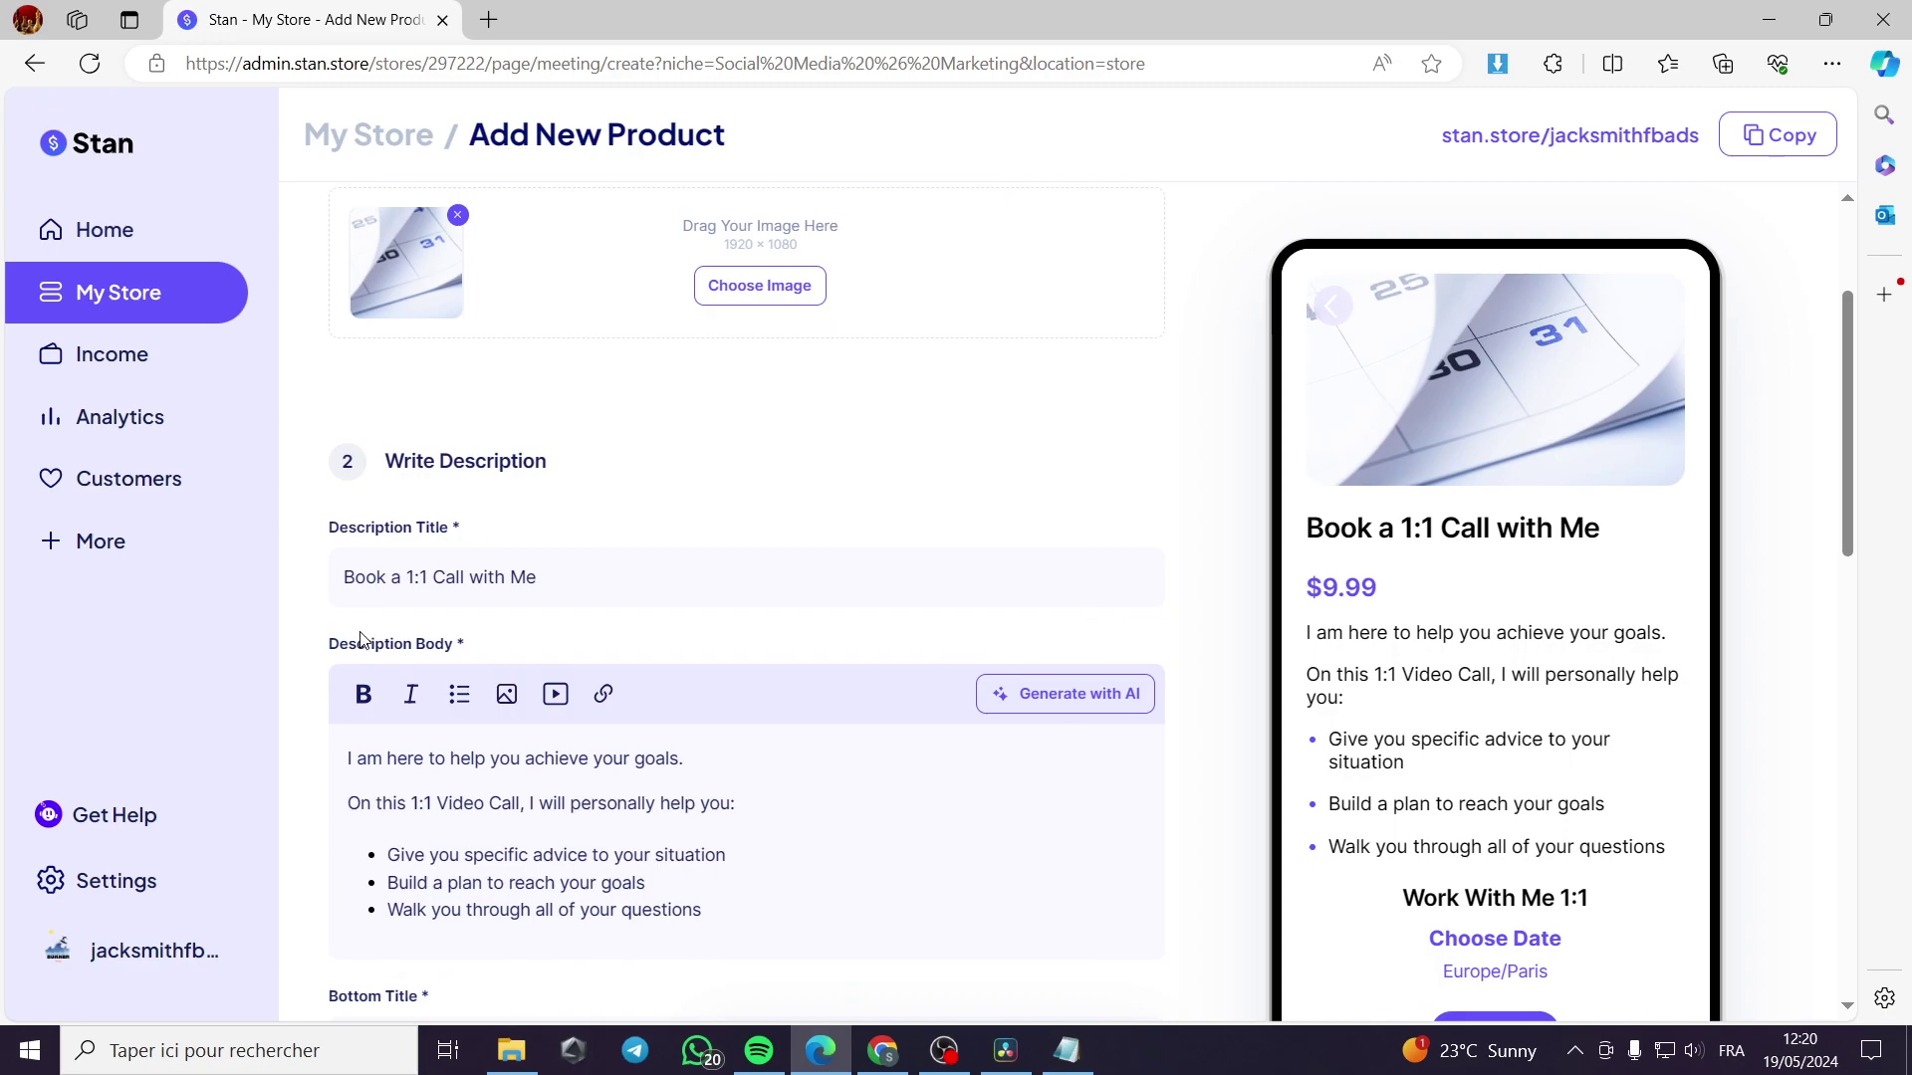
{"action": "scroll", "coordinate": [634, 591], "scroll_direction": "down", "scroll_amount": 1}
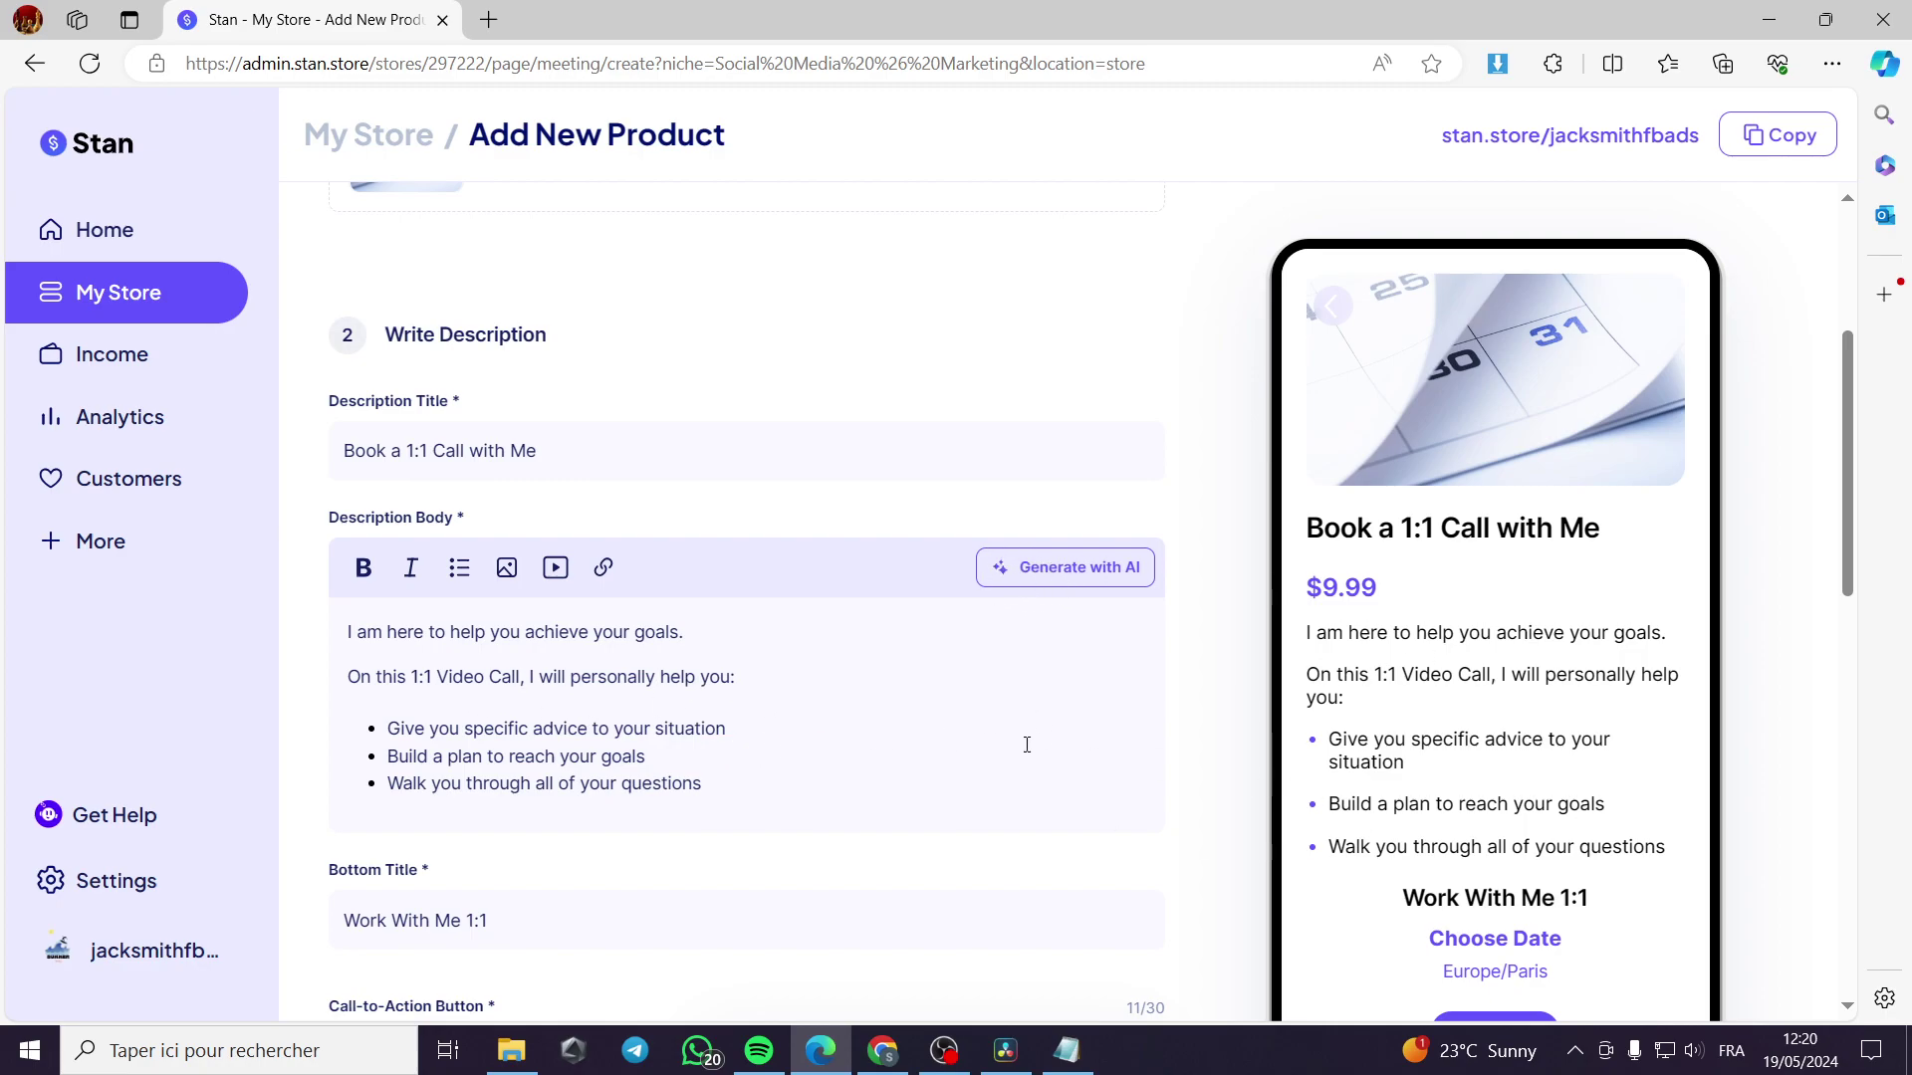
{"action": "scroll", "coordinate": [535, 756], "scroll_direction": "down", "scroll_amount": 2}
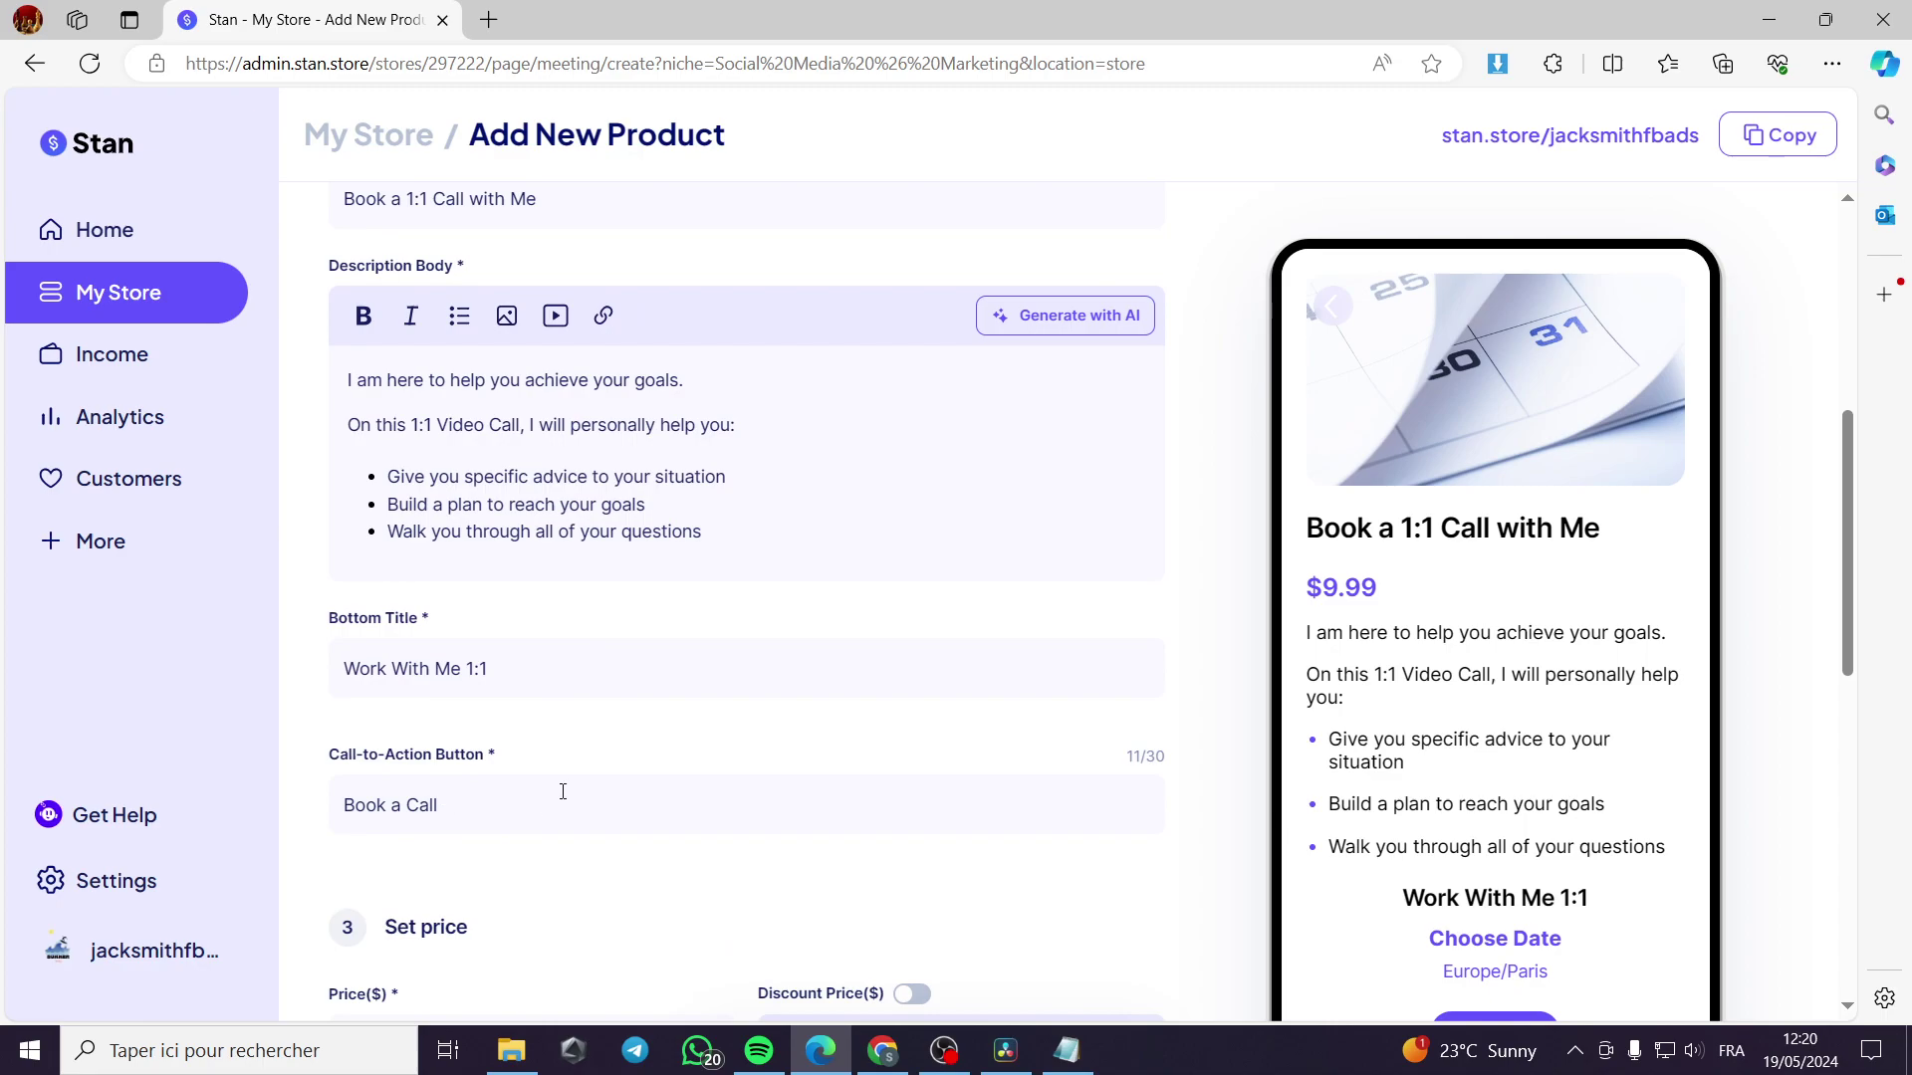
{"action": "scroll", "coordinate": [361, 774], "scroll_direction": "down", "scroll_amount": 1}
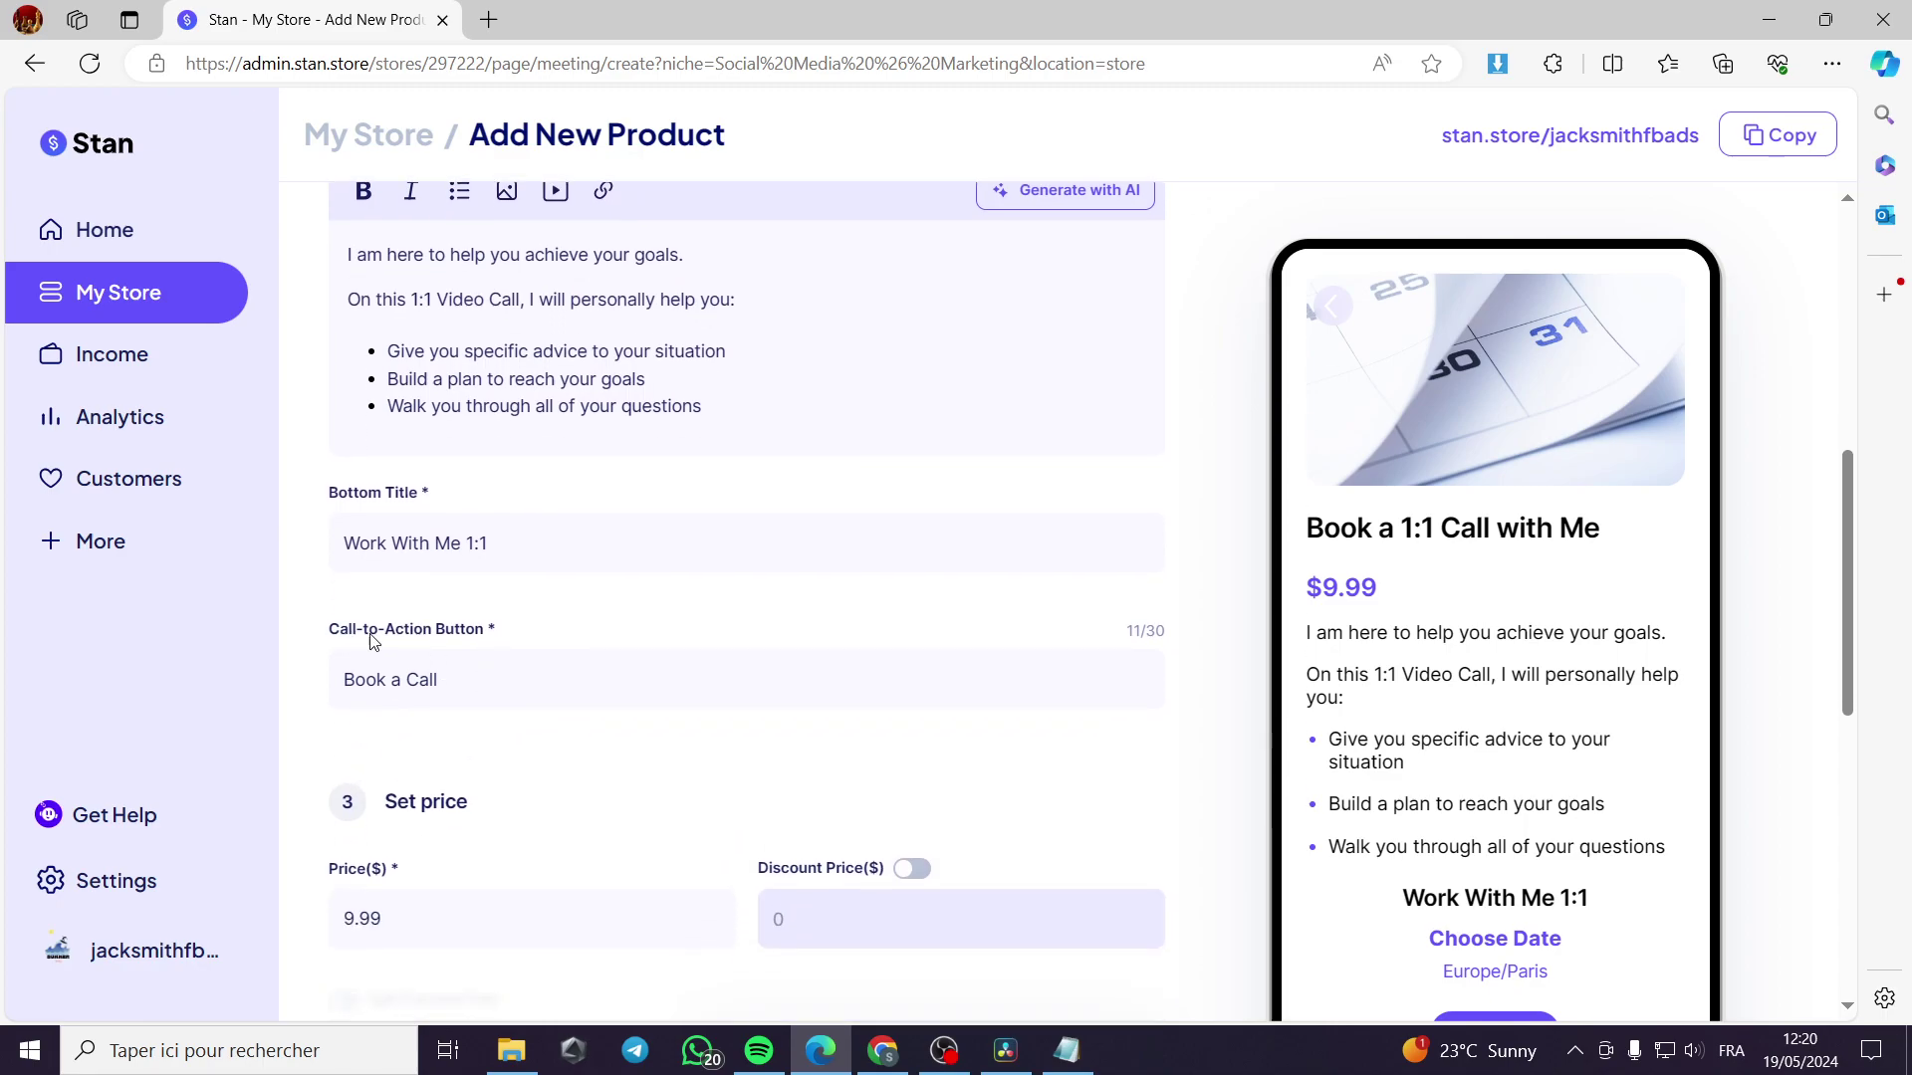
{"action": "scroll", "coordinate": [1466, 924], "scroll_direction": "down", "scroll_amount": 1}
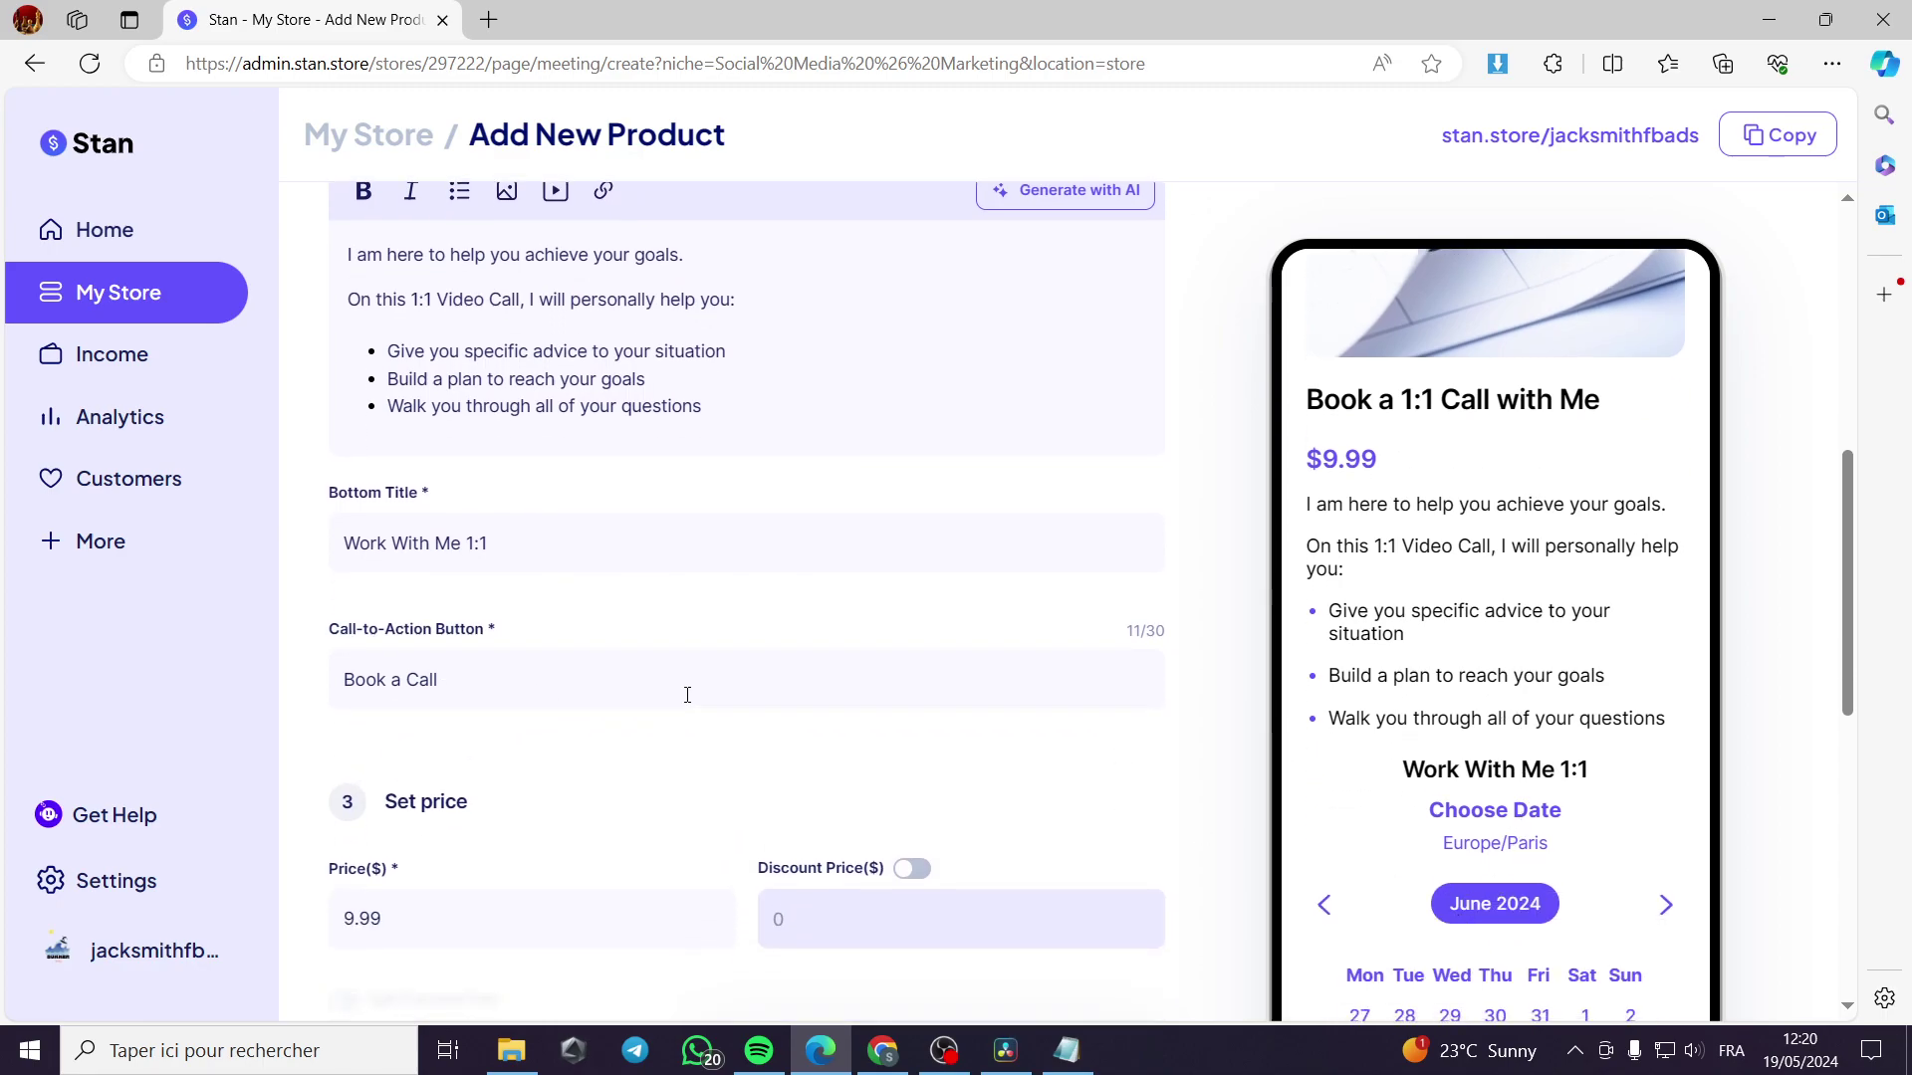
{"action": "scroll", "coordinate": [1755, 647], "scroll_direction": "down", "scroll_amount": 1}
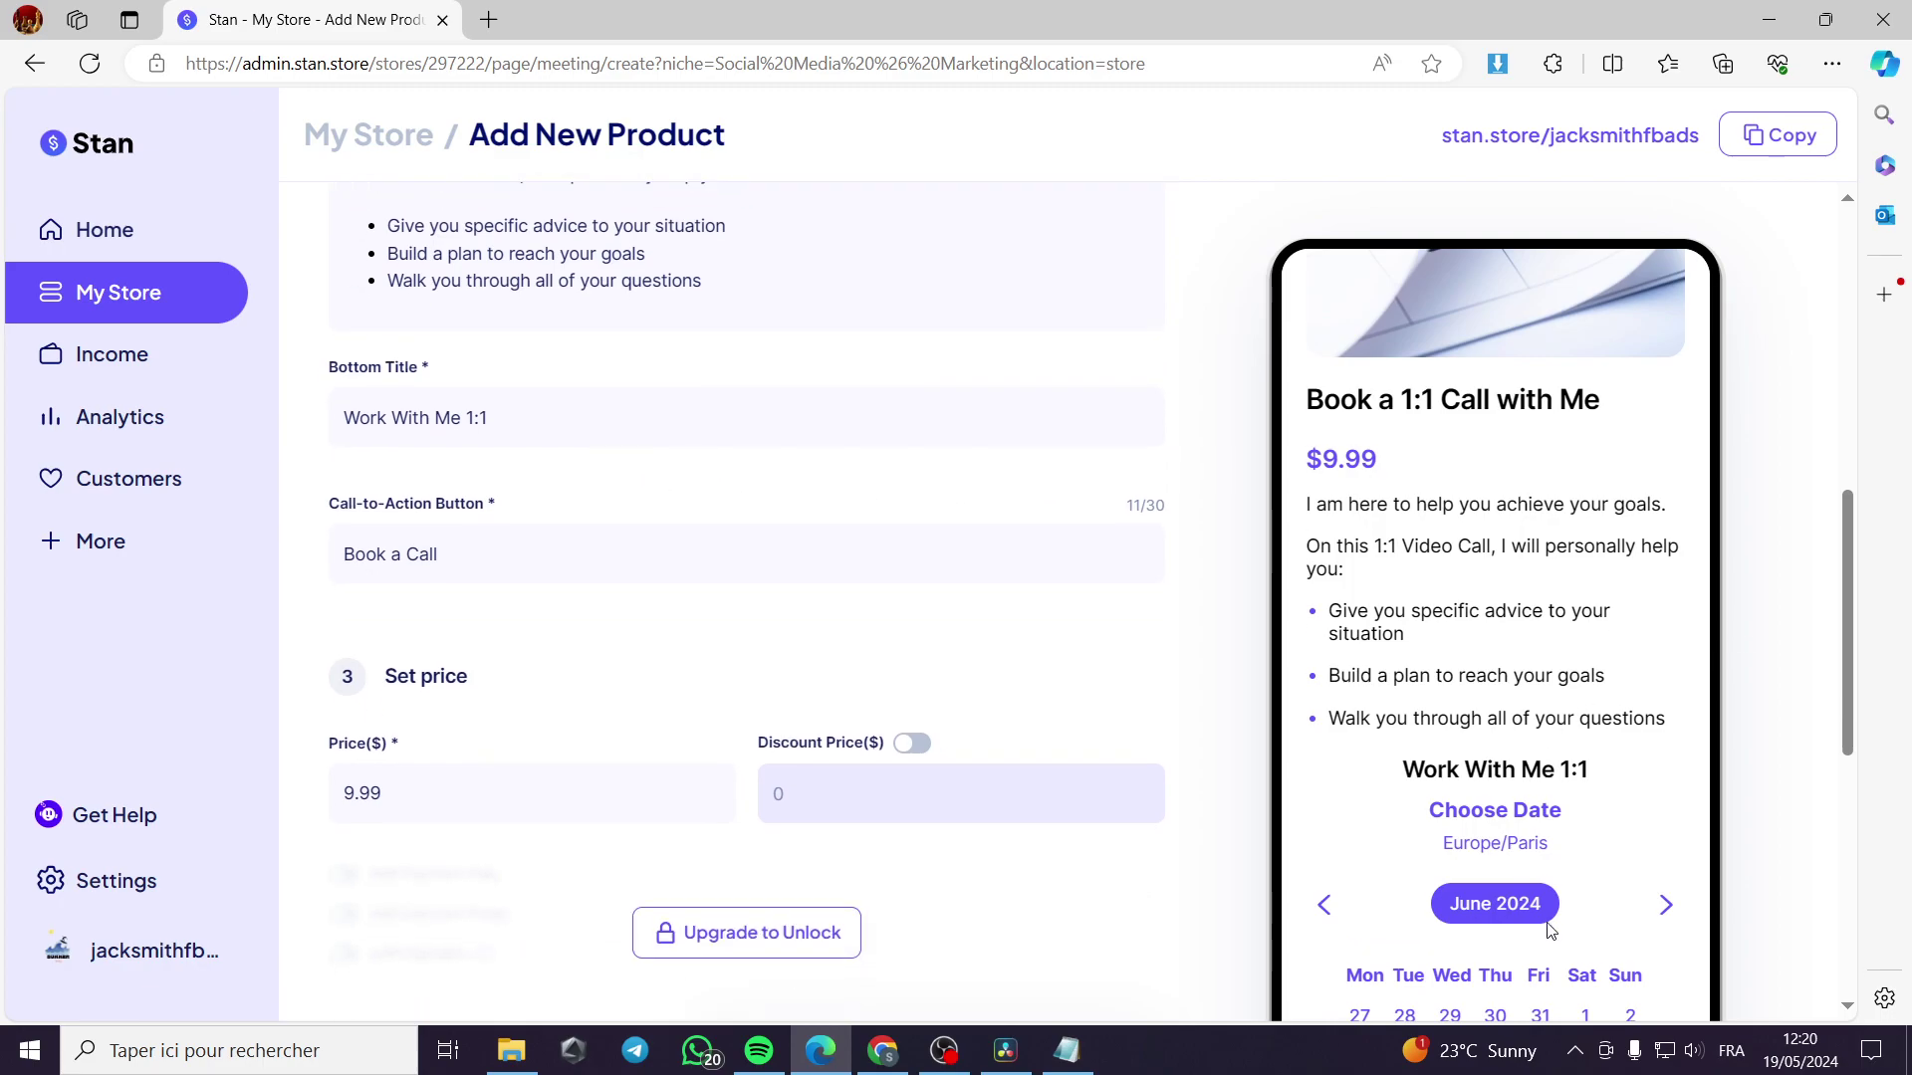
{"action": "scroll", "coordinate": [1469, 841], "scroll_direction": "down", "scroll_amount": 3}
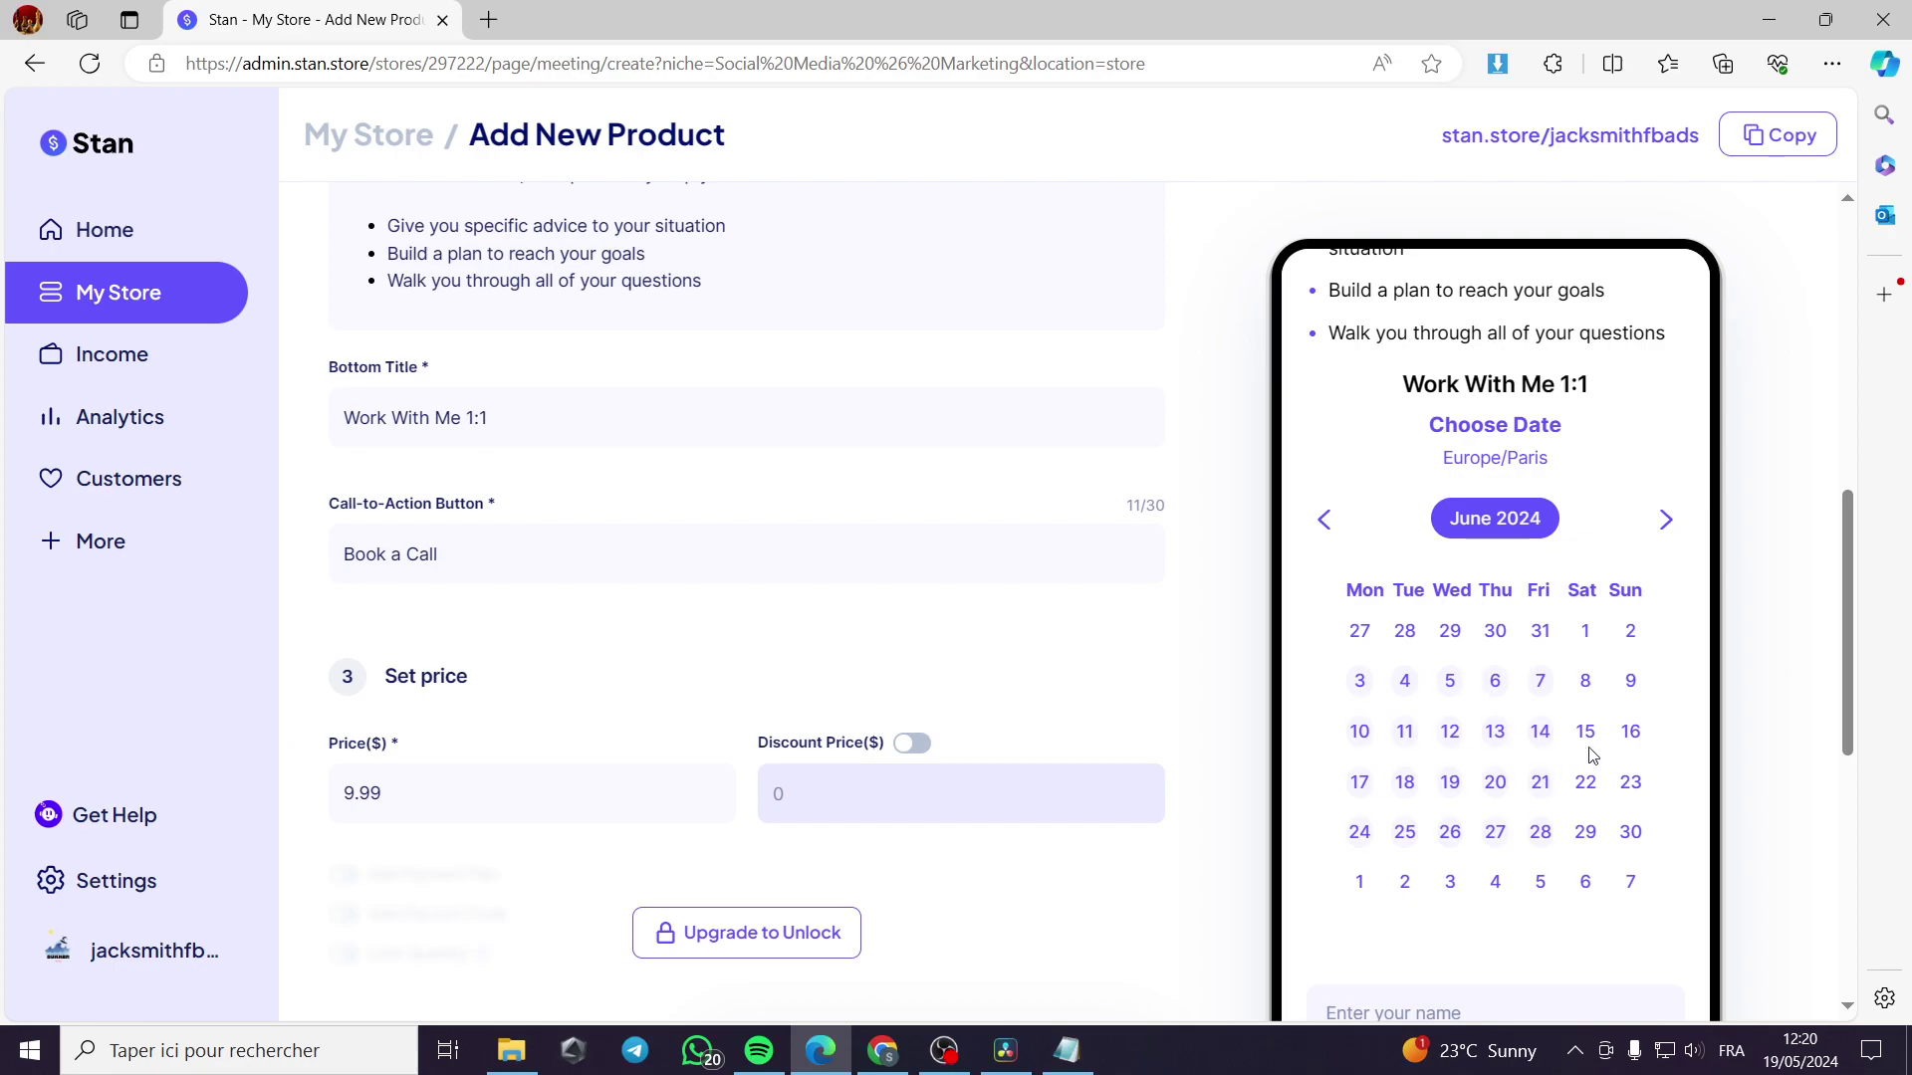
Set the coaching call's price to $100, then enable the discount price and set it to $250.
{"action": "scroll", "coordinate": [1471, 767], "scroll_direction": "down", "scroll_amount": 4}
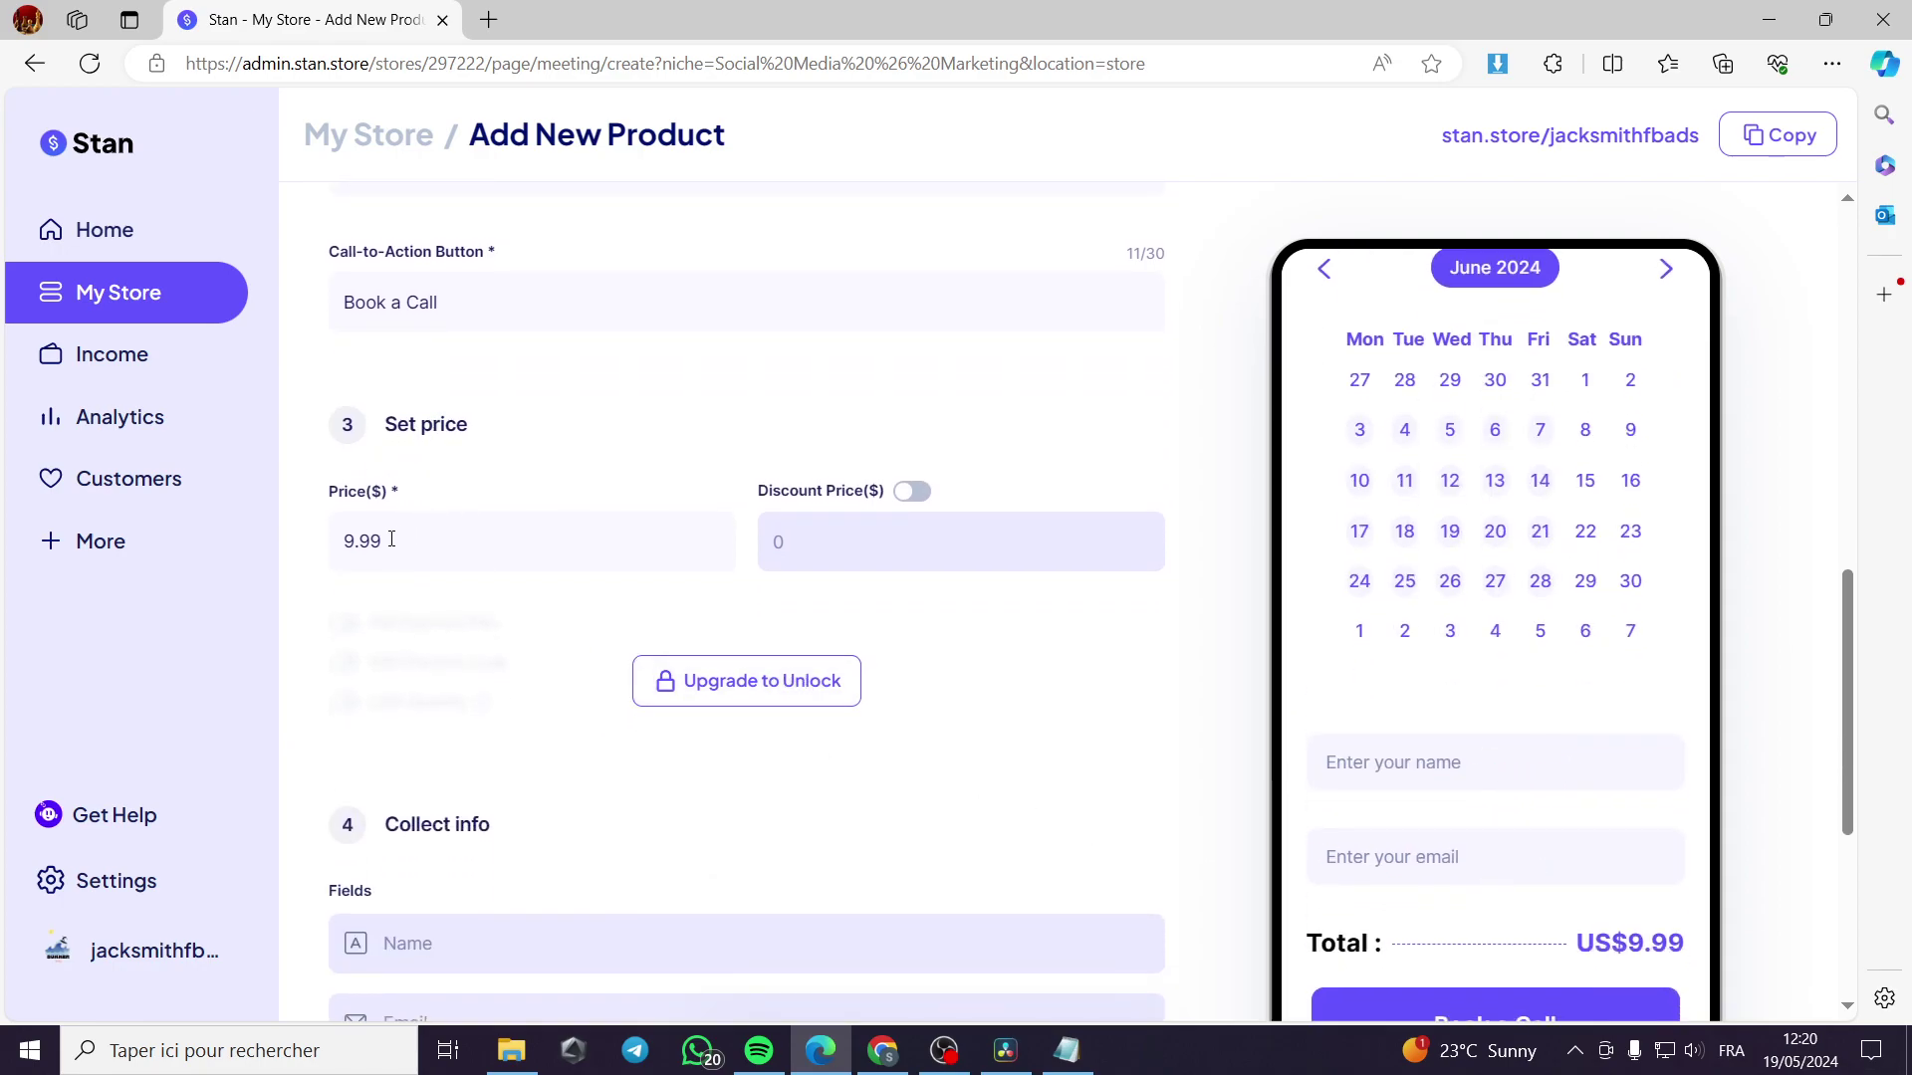
{"action": "left_click_drag", "start_coordinate": [391, 539], "coordinate": [318, 545]}
{"action": "type", "text": "100"}
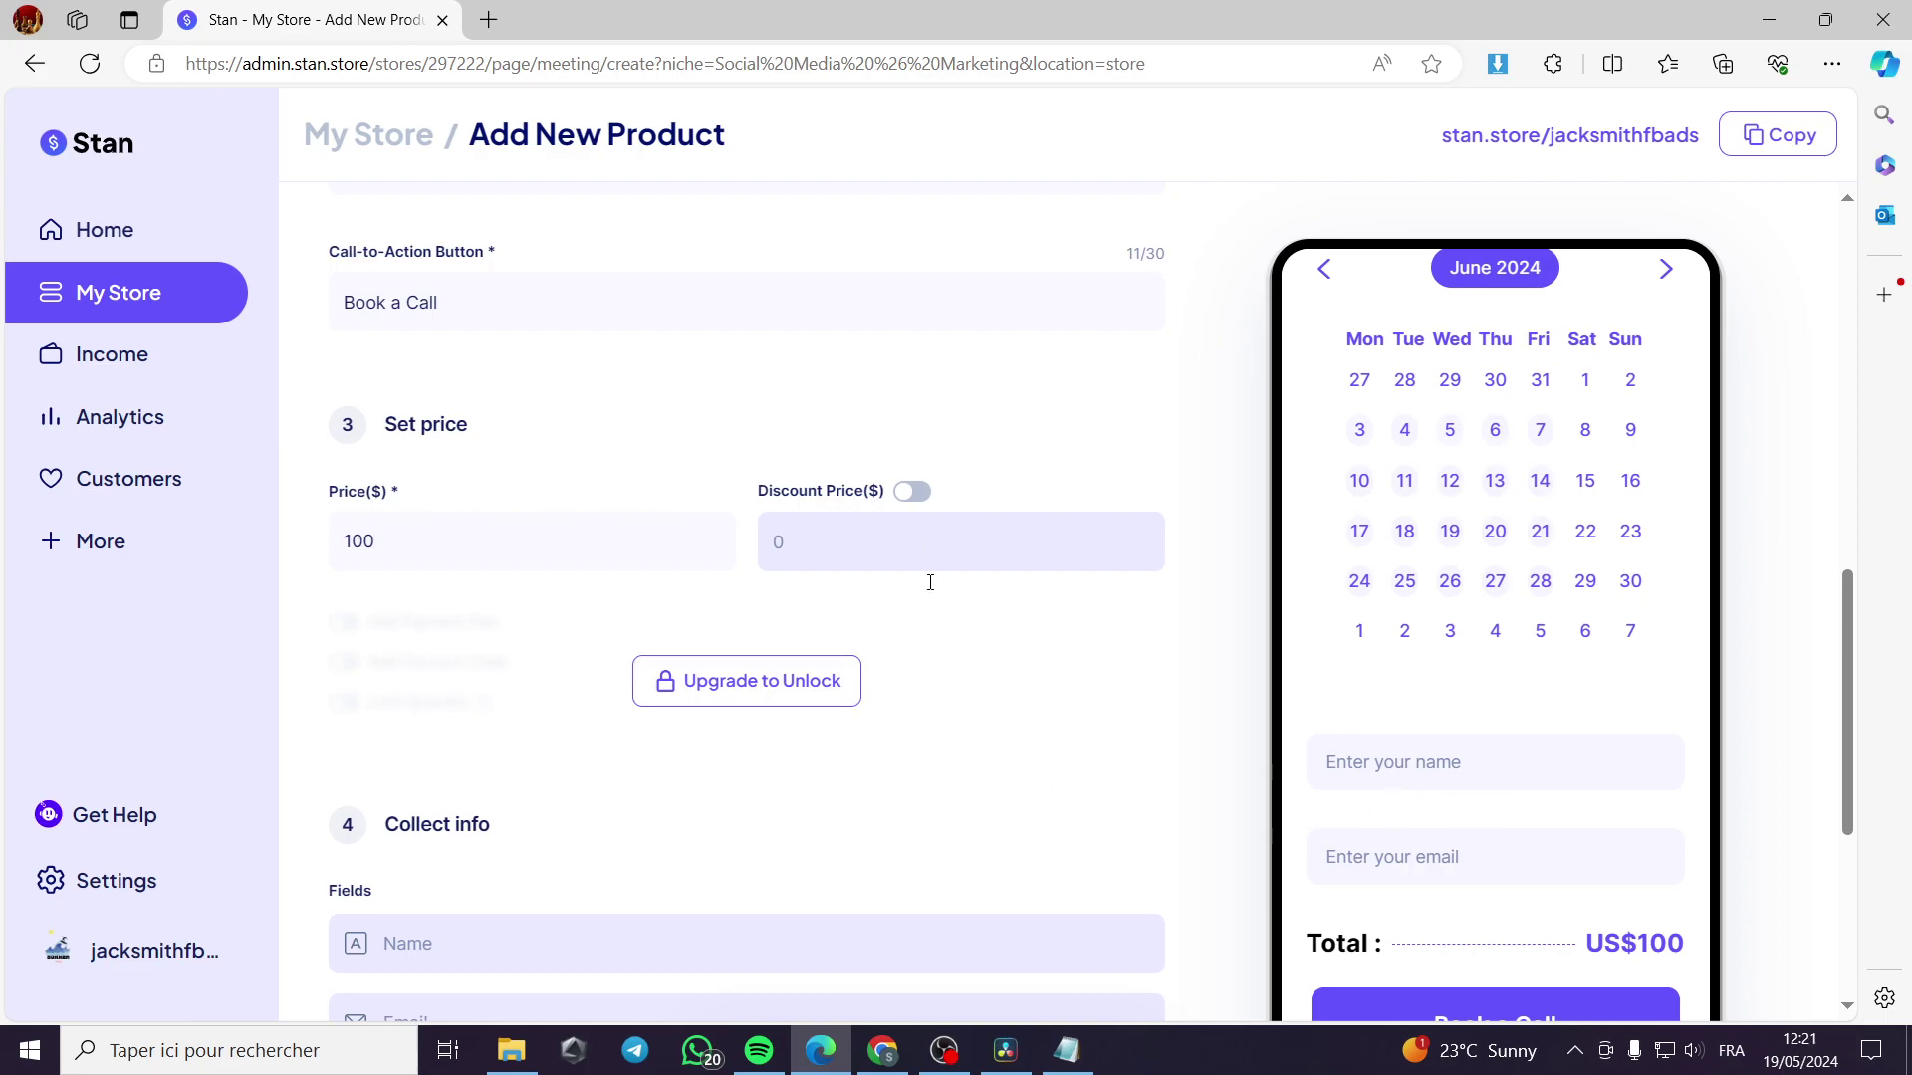
{"action": "scroll", "coordinate": [769, 694], "scroll_direction": "down", "scroll_amount": 1}
{"action": "scroll", "coordinate": [768, 694], "scroll_direction": "down", "scroll_amount": 1}
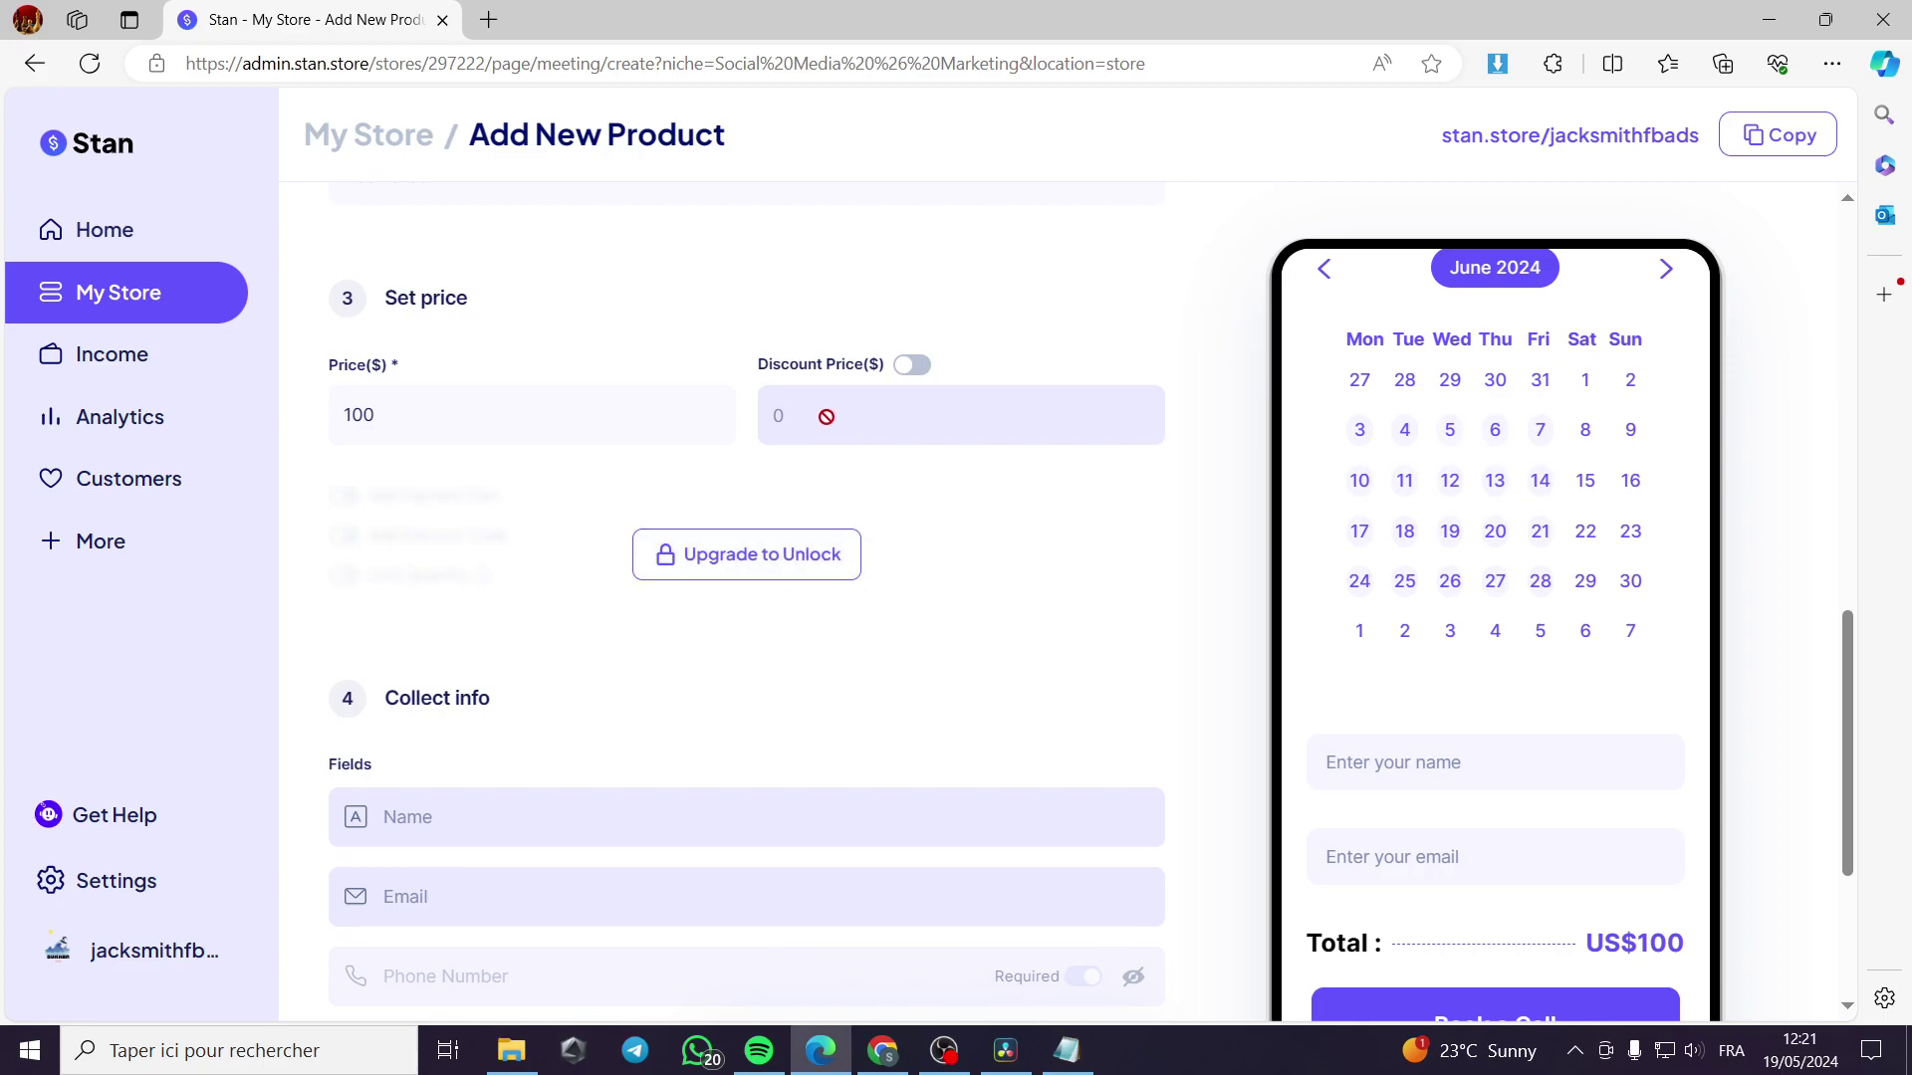
{"action": "left_click", "coordinate": [912, 365]}
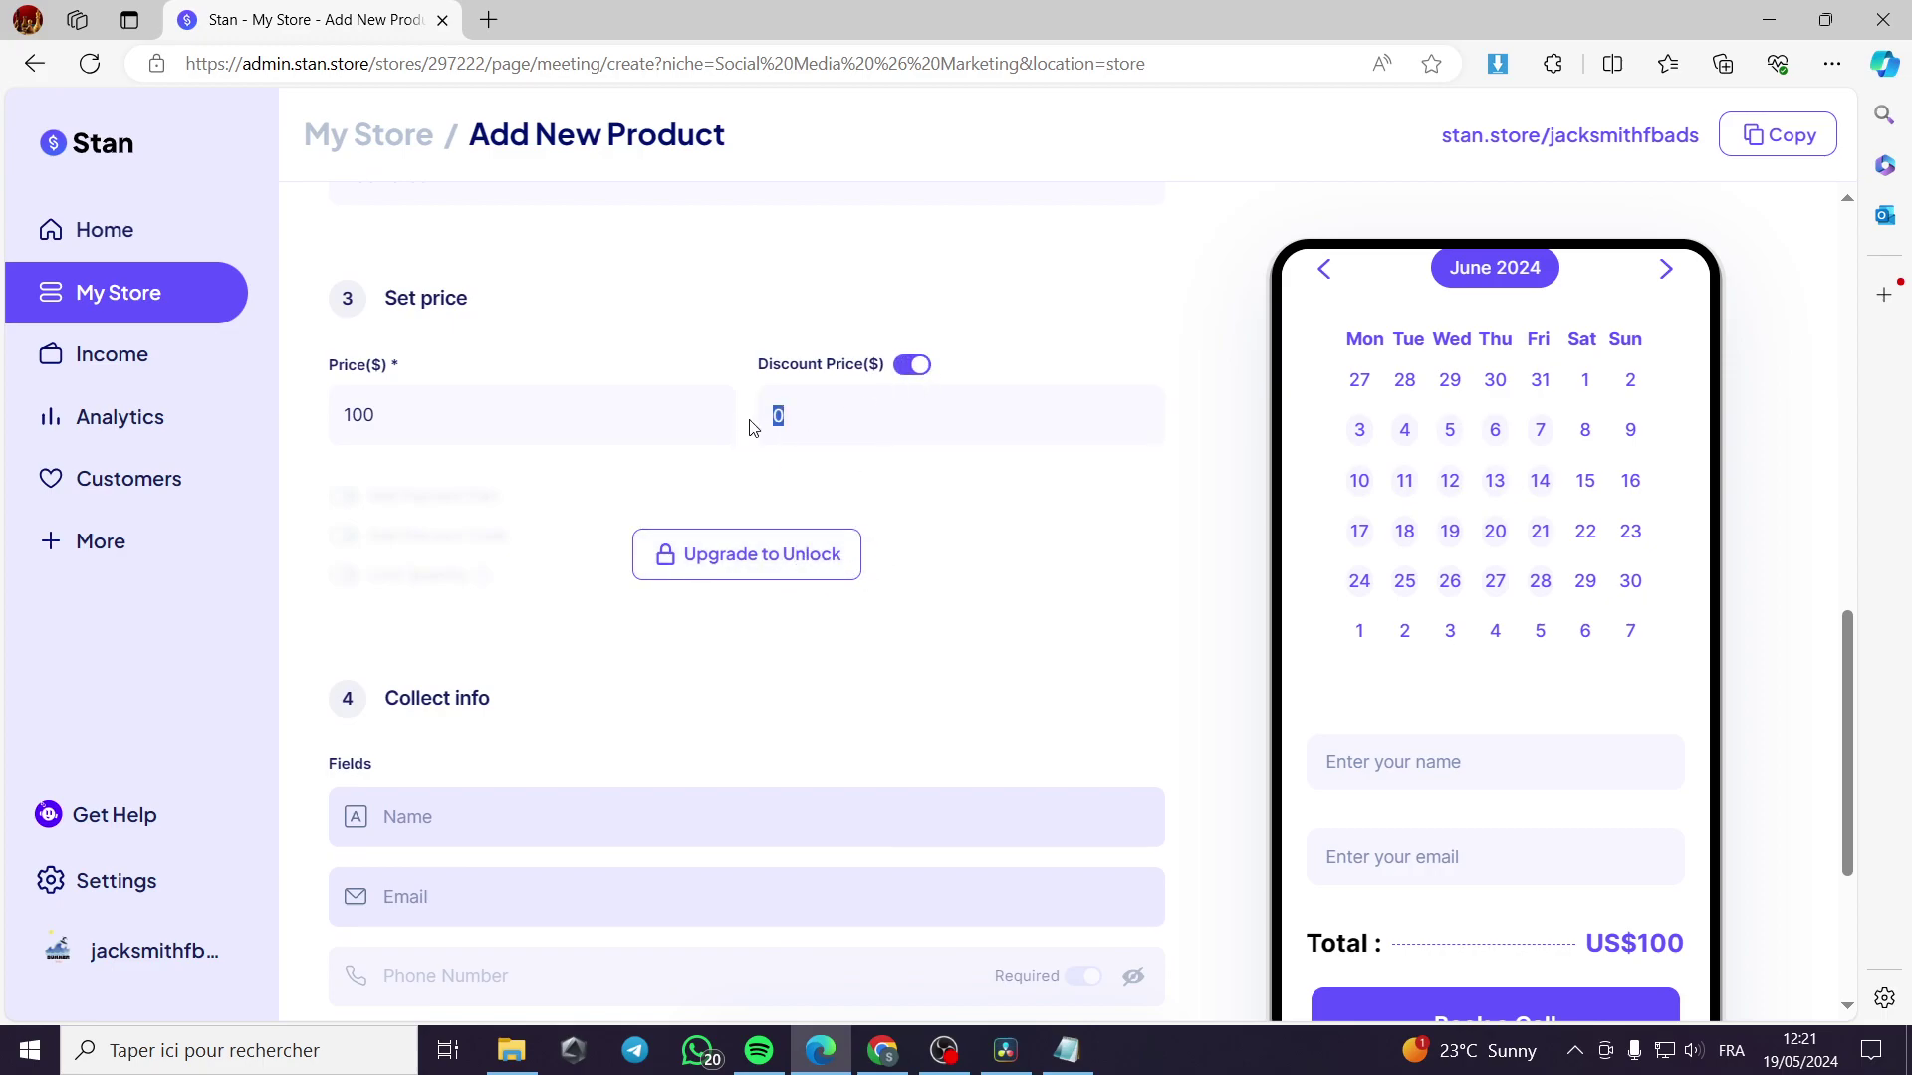
{"action": "type", "text": "250"}
{"action": "scroll", "coordinate": [1011, 512], "scroll_direction": "down", "scroll_amount": 1}
{"action": "scroll", "coordinate": [1520, 772], "scroll_direction": "down", "scroll_amount": 1}
{"action": "scroll", "coordinate": [1379, 812], "scroll_direction": "down", "scroll_amount": 1}
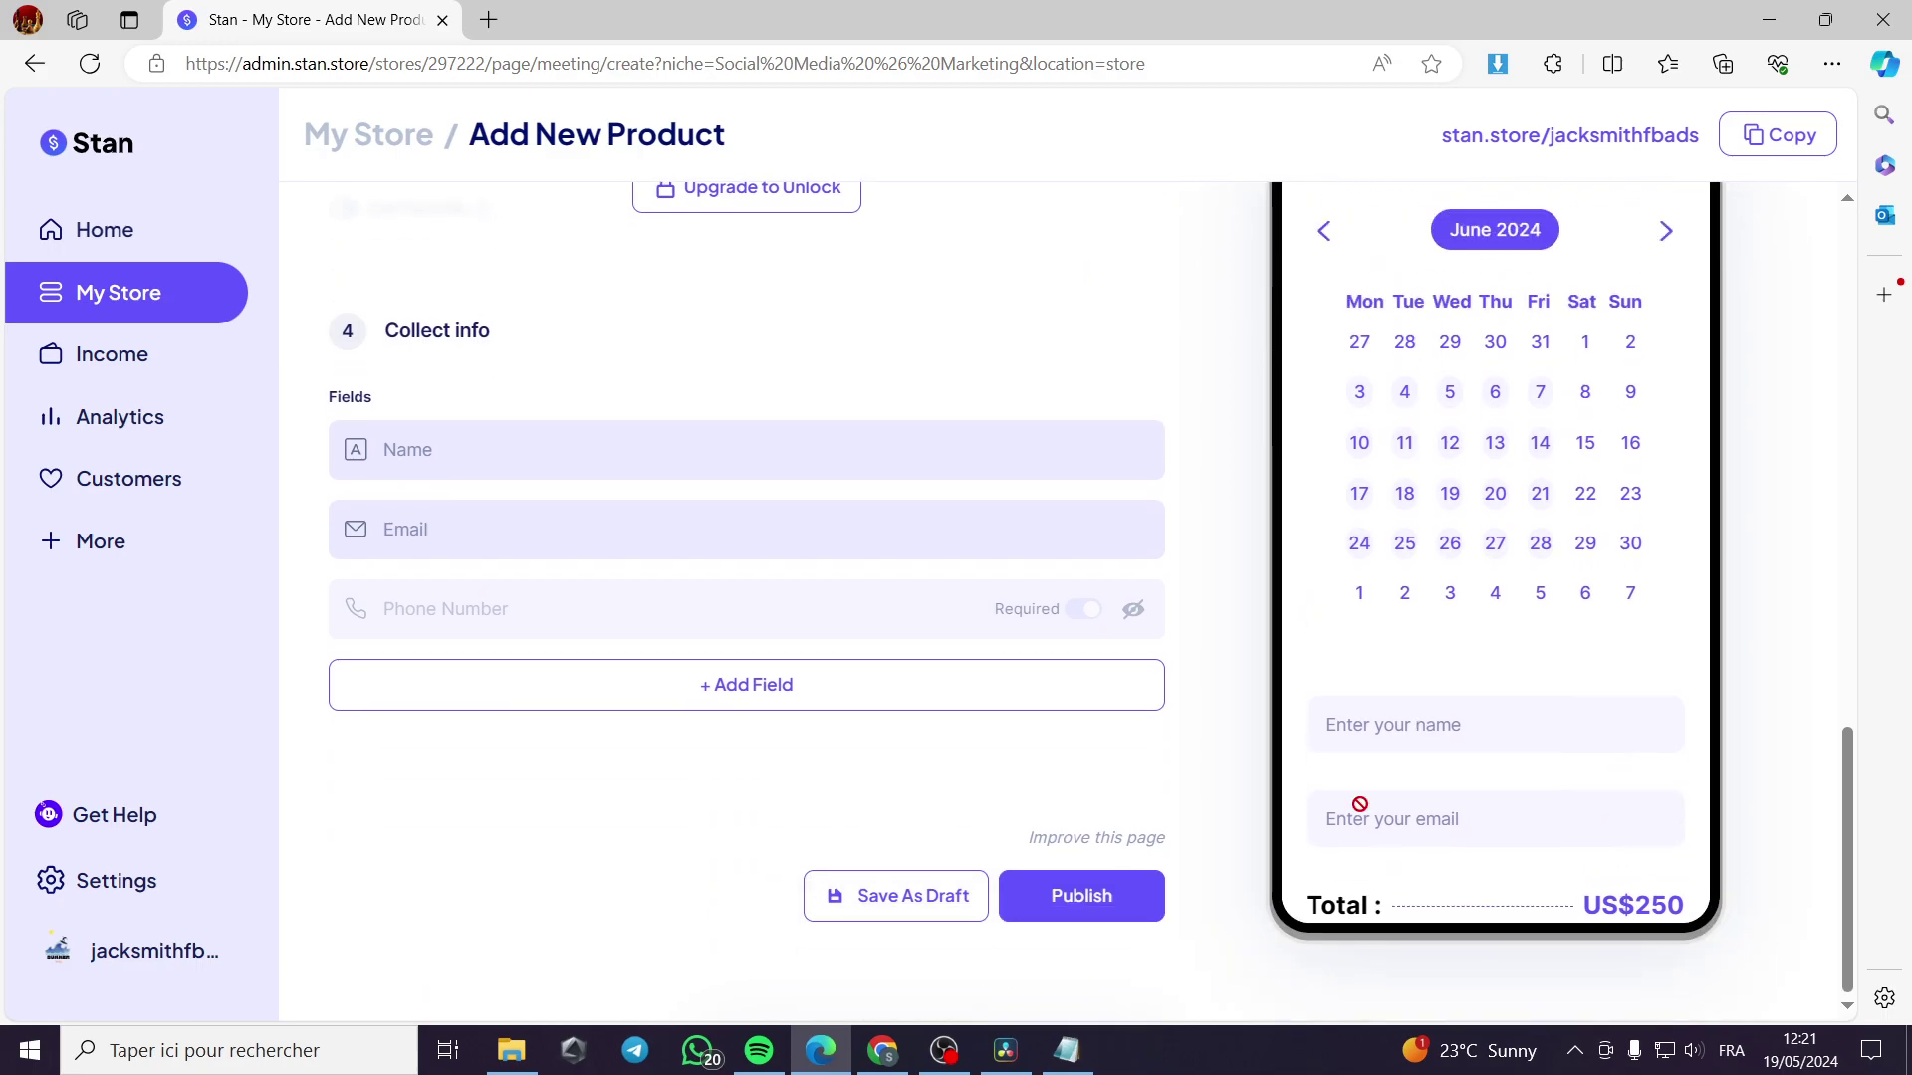
{"action": "scroll", "coordinate": [1481, 713], "scroll_direction": "up", "scroll_amount": 5}
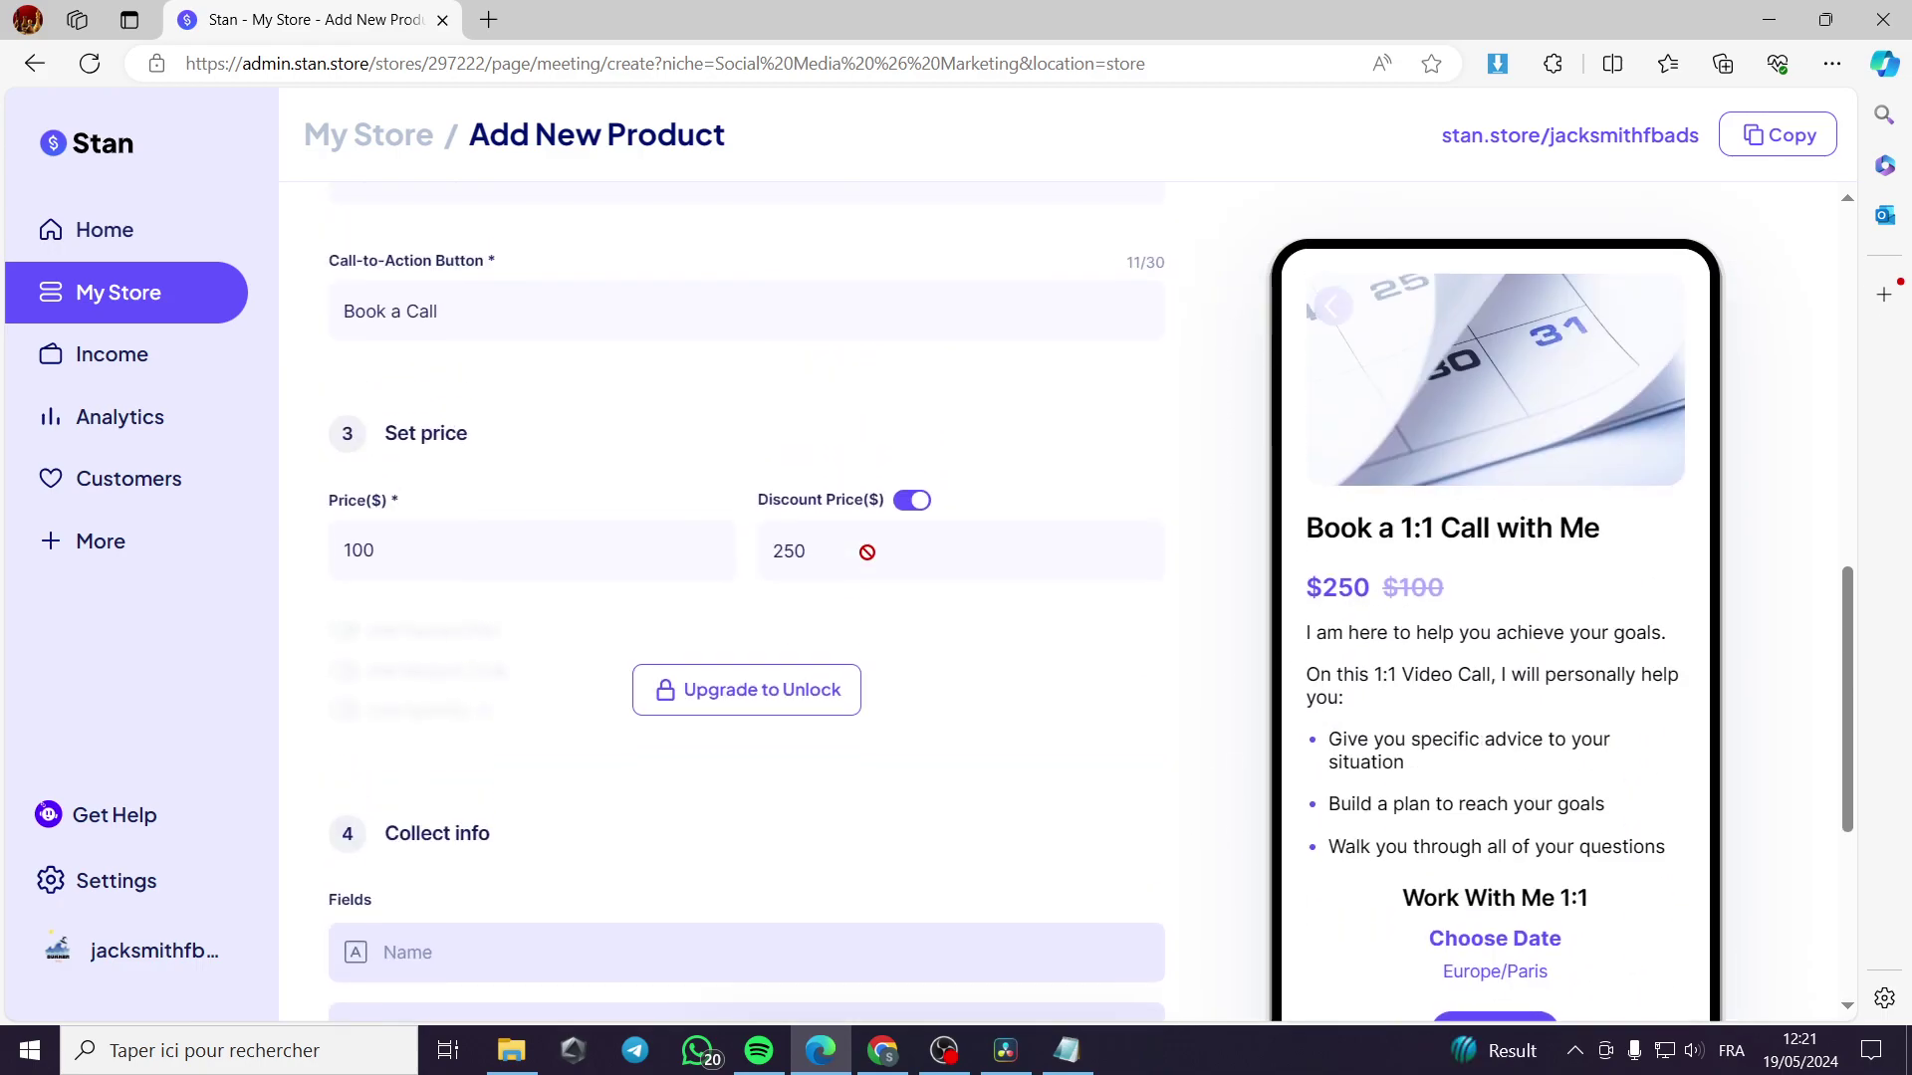
Toggle the phone number field's visibility on and back off, then add an untitled text field to the collected info.
{"action": "scroll", "coordinate": [500, 795], "scroll_direction": "down", "scroll_amount": 3}
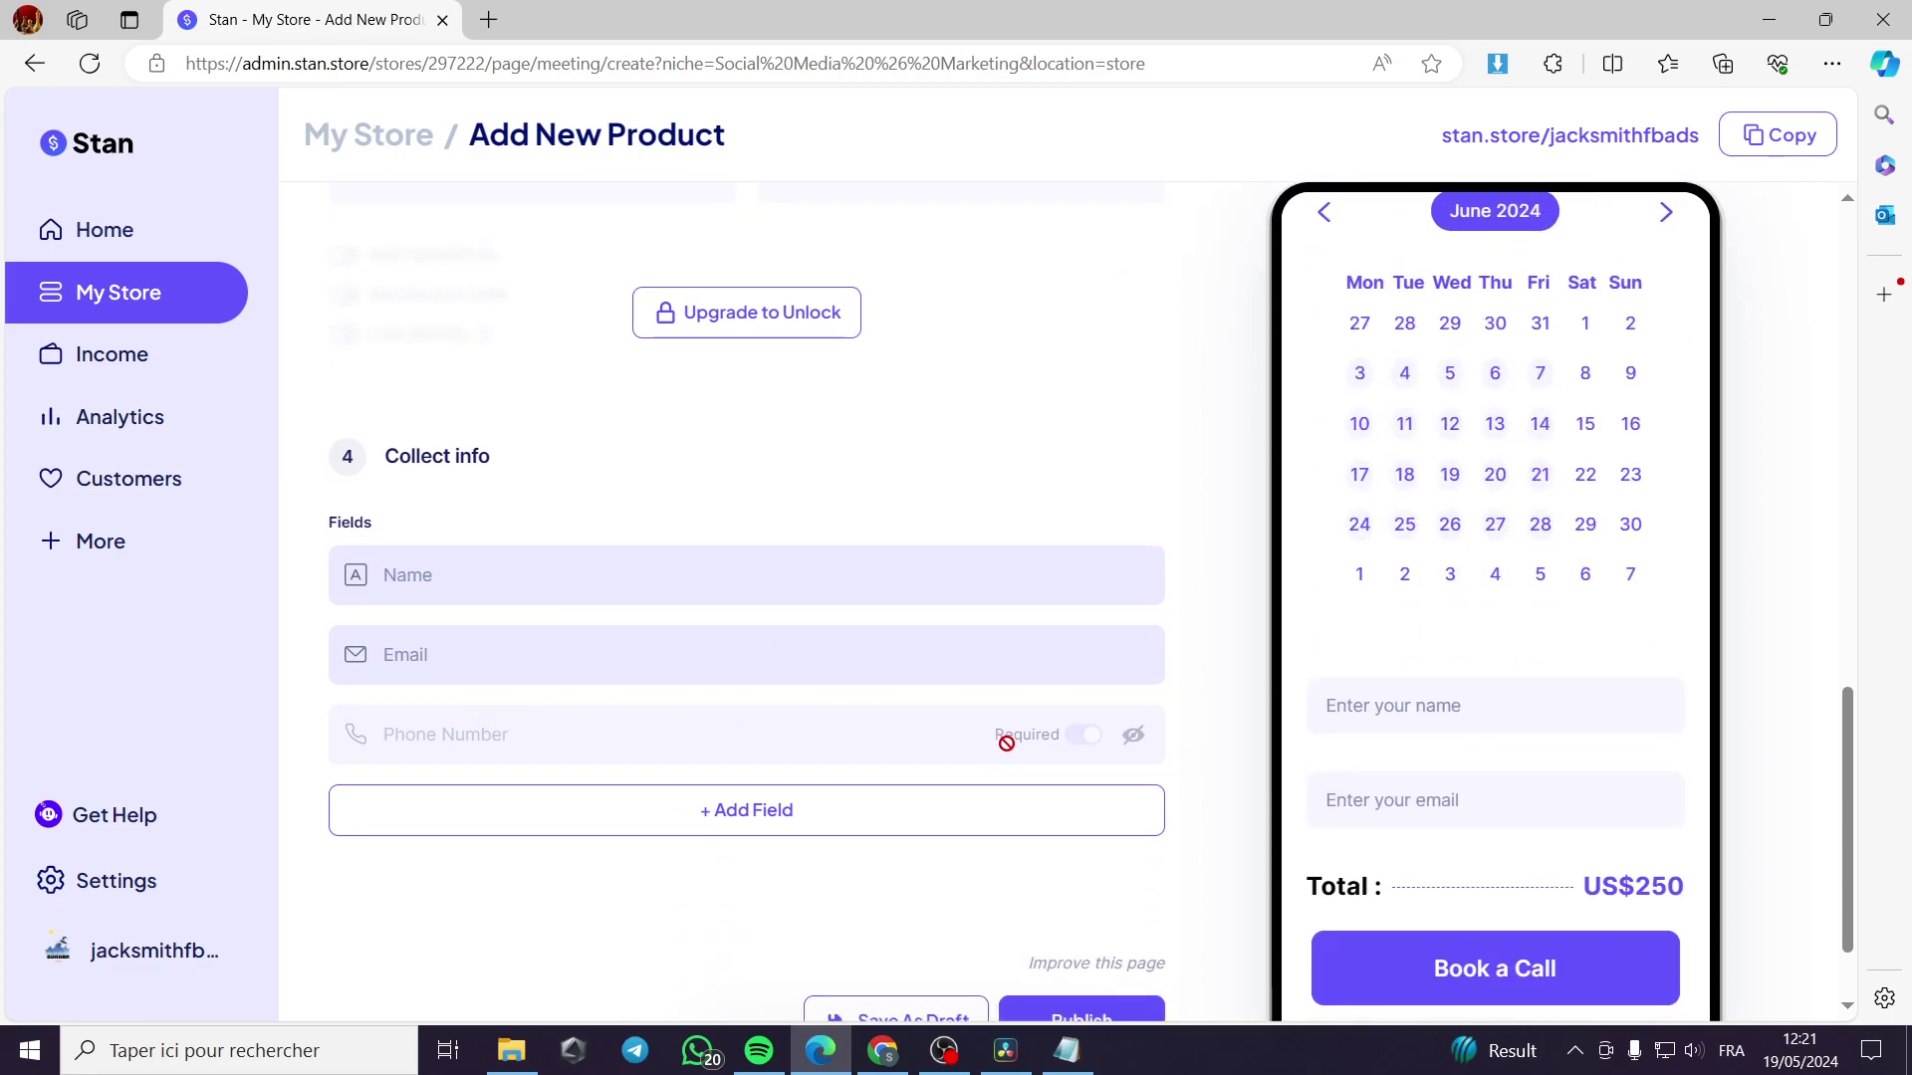
{"action": "left_click", "coordinate": [1134, 736]}
{"action": "left_click", "coordinate": [1134, 736]}
{"action": "scroll", "coordinate": [1135, 736], "scroll_direction": "down", "scroll_amount": 2}
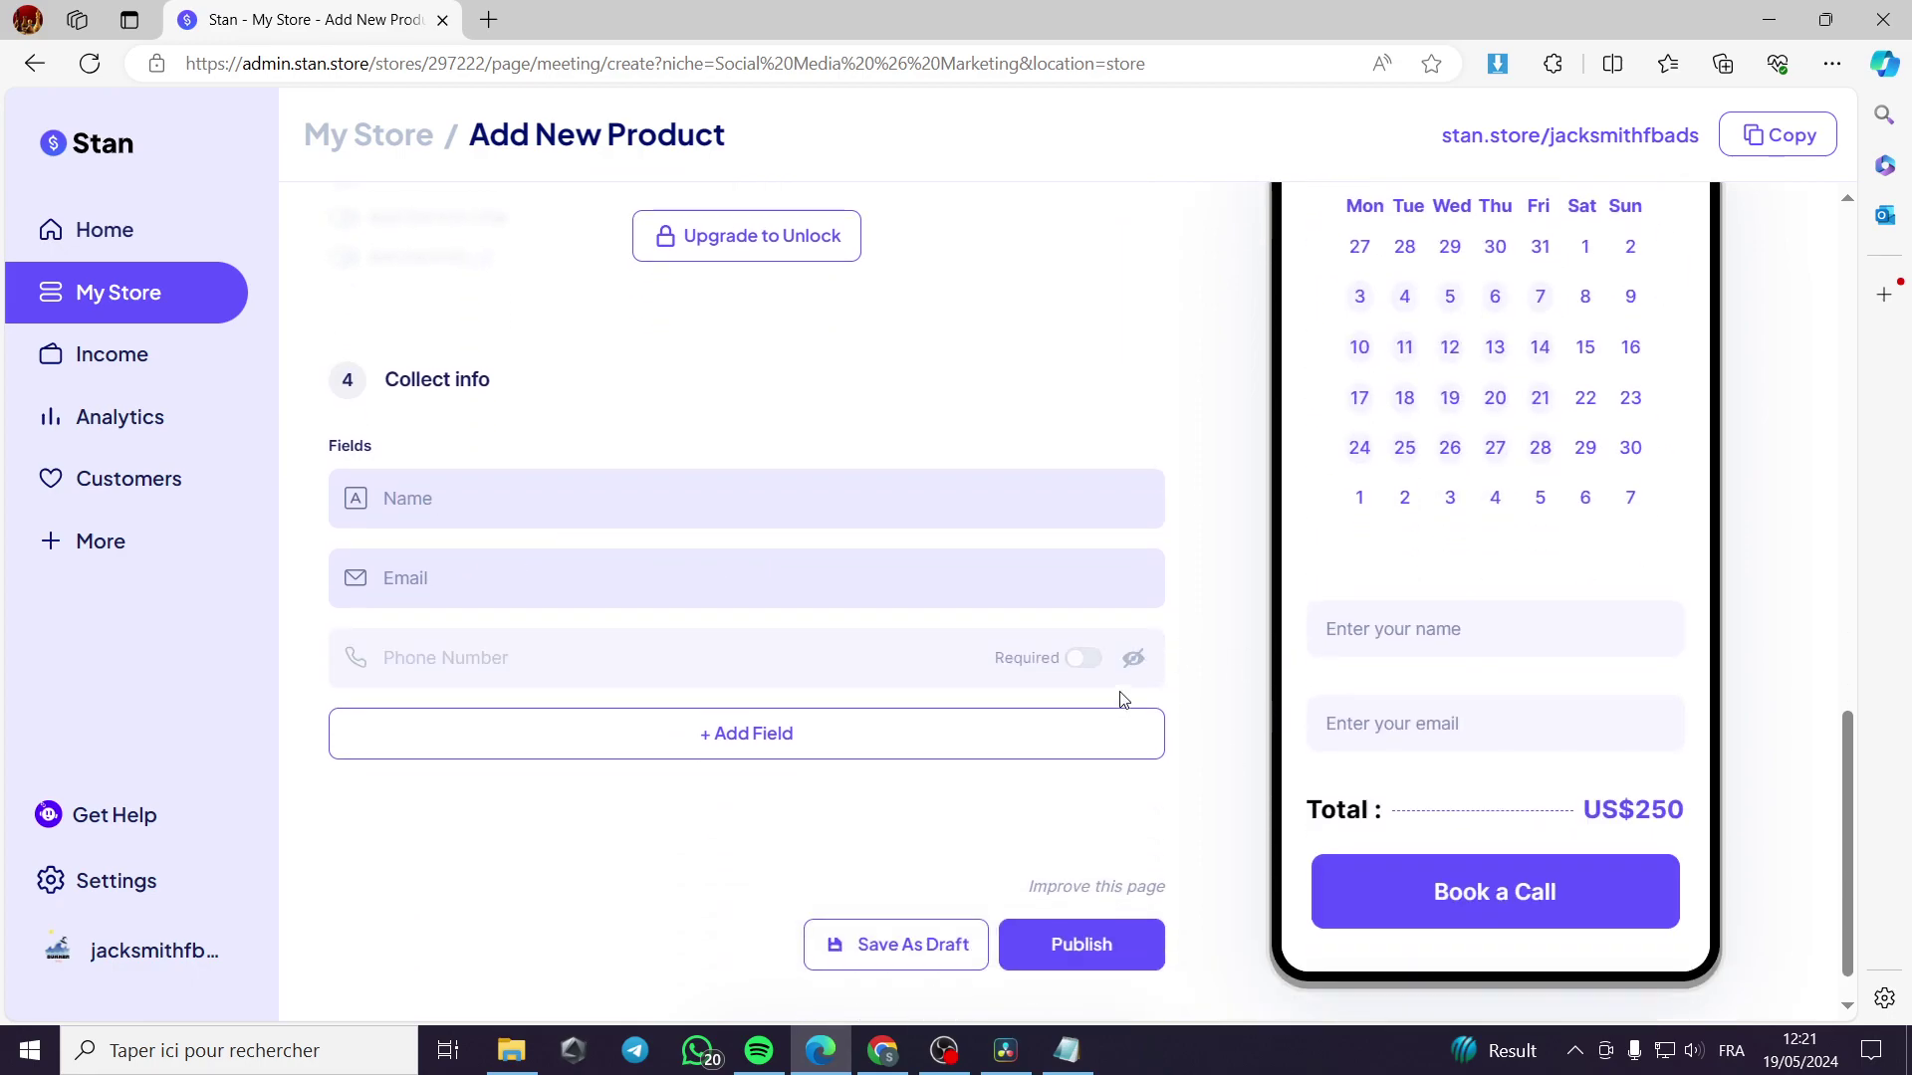
{"action": "left_click", "coordinate": [845, 685]}
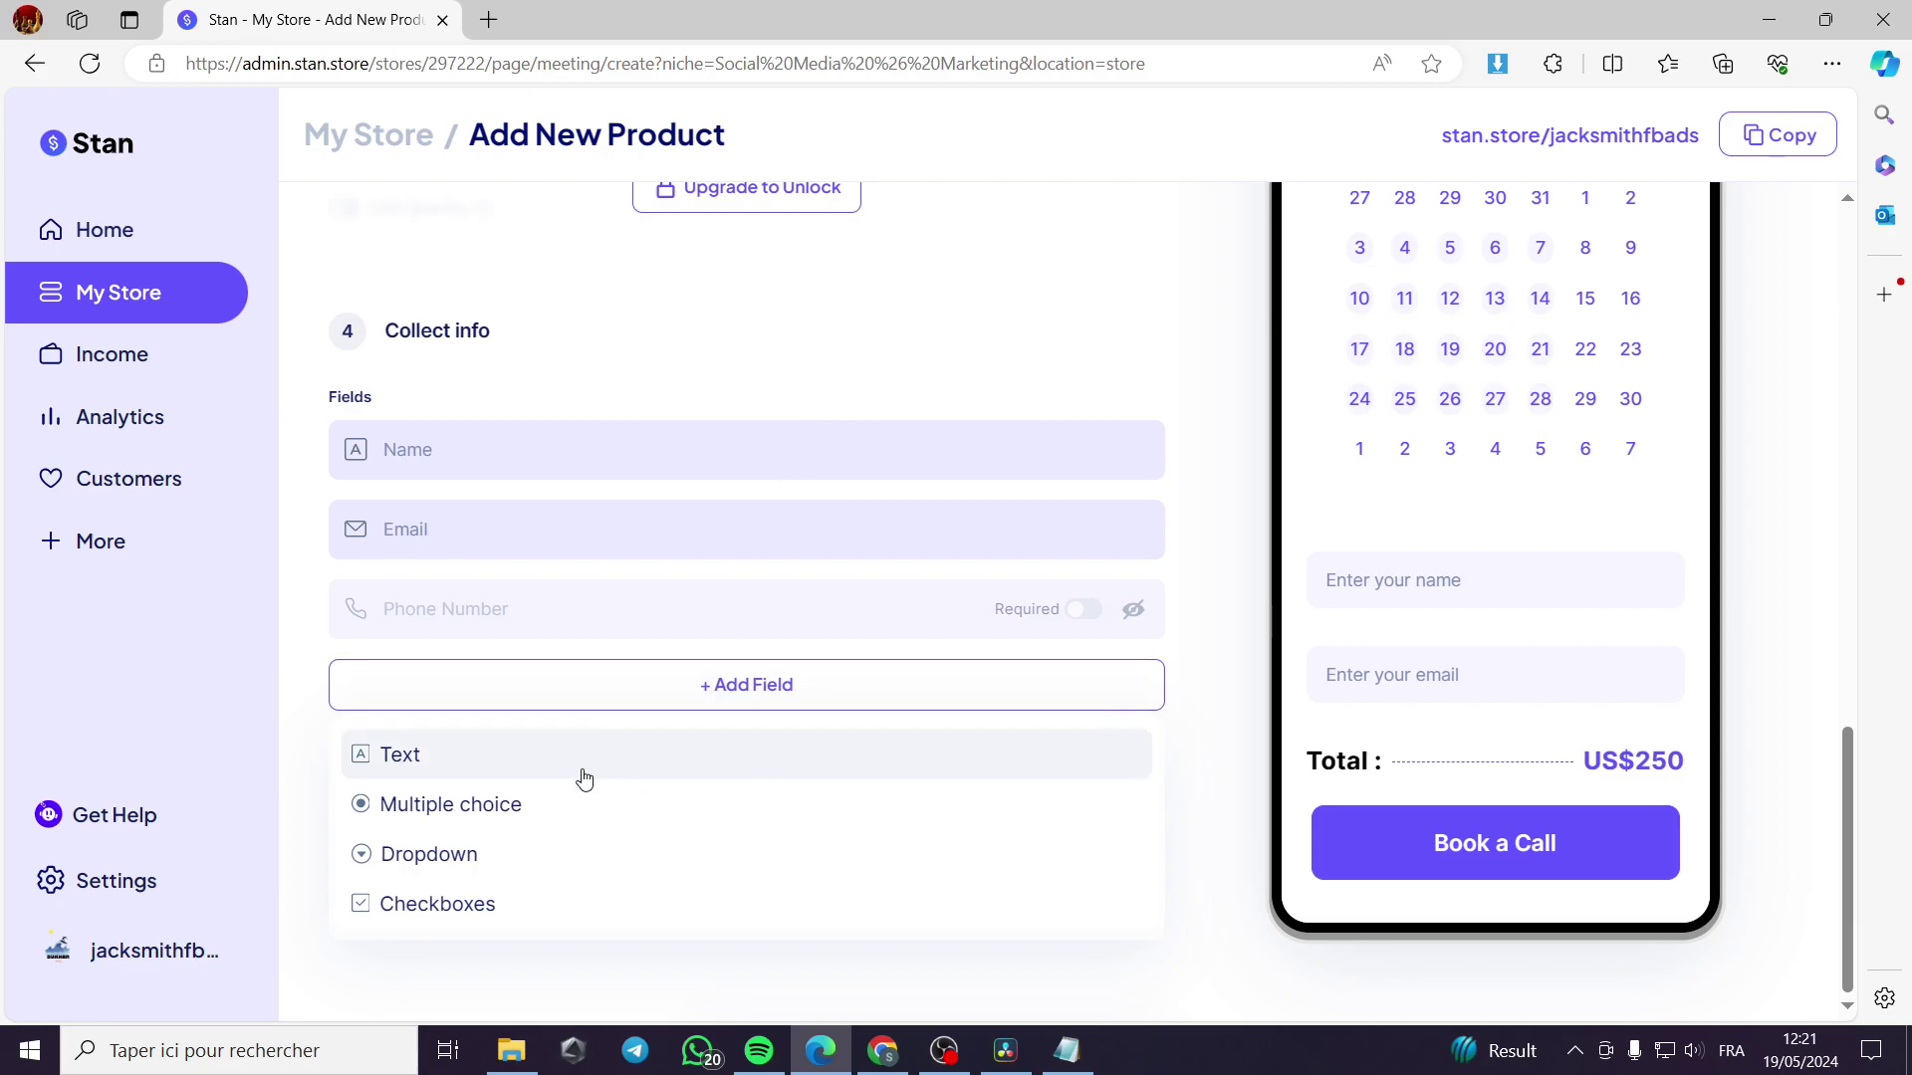
{"action": "left_click", "coordinate": [586, 765]}
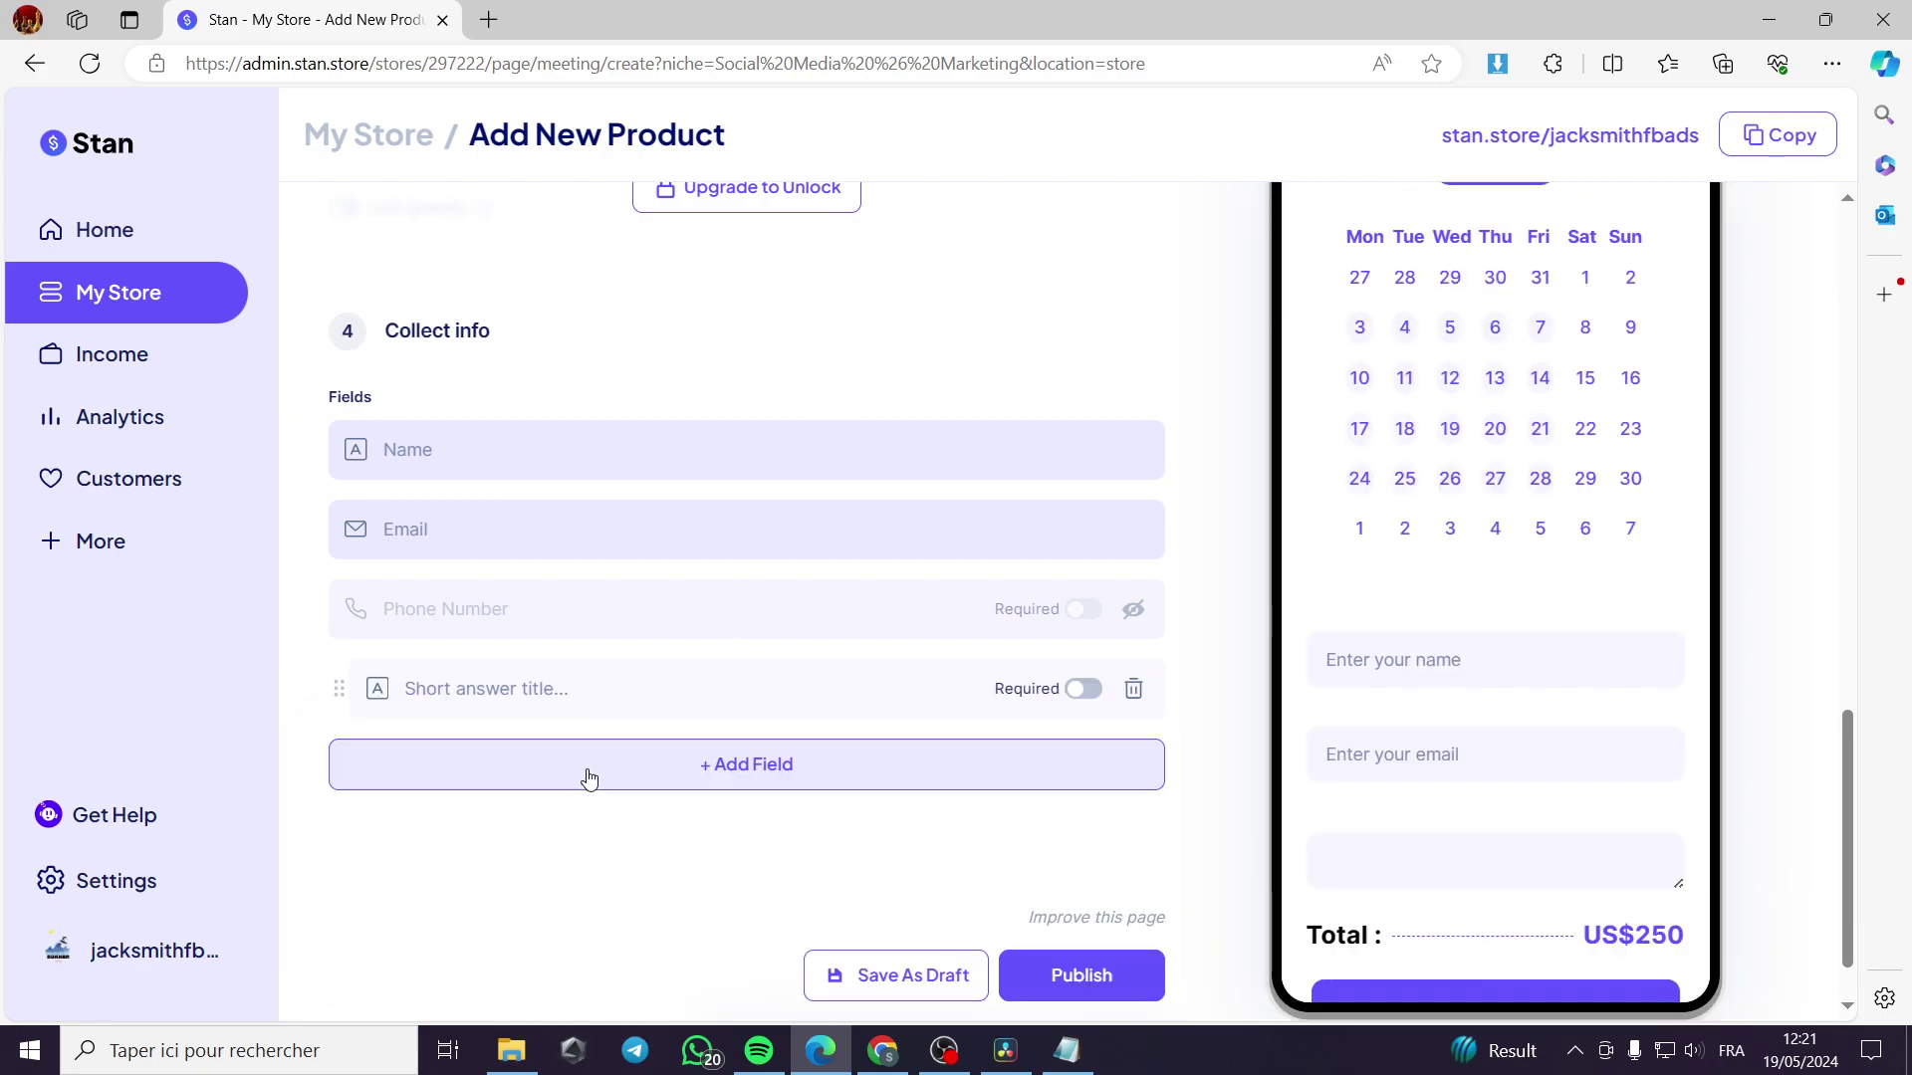
{"action": "left_click", "coordinate": [551, 689]}
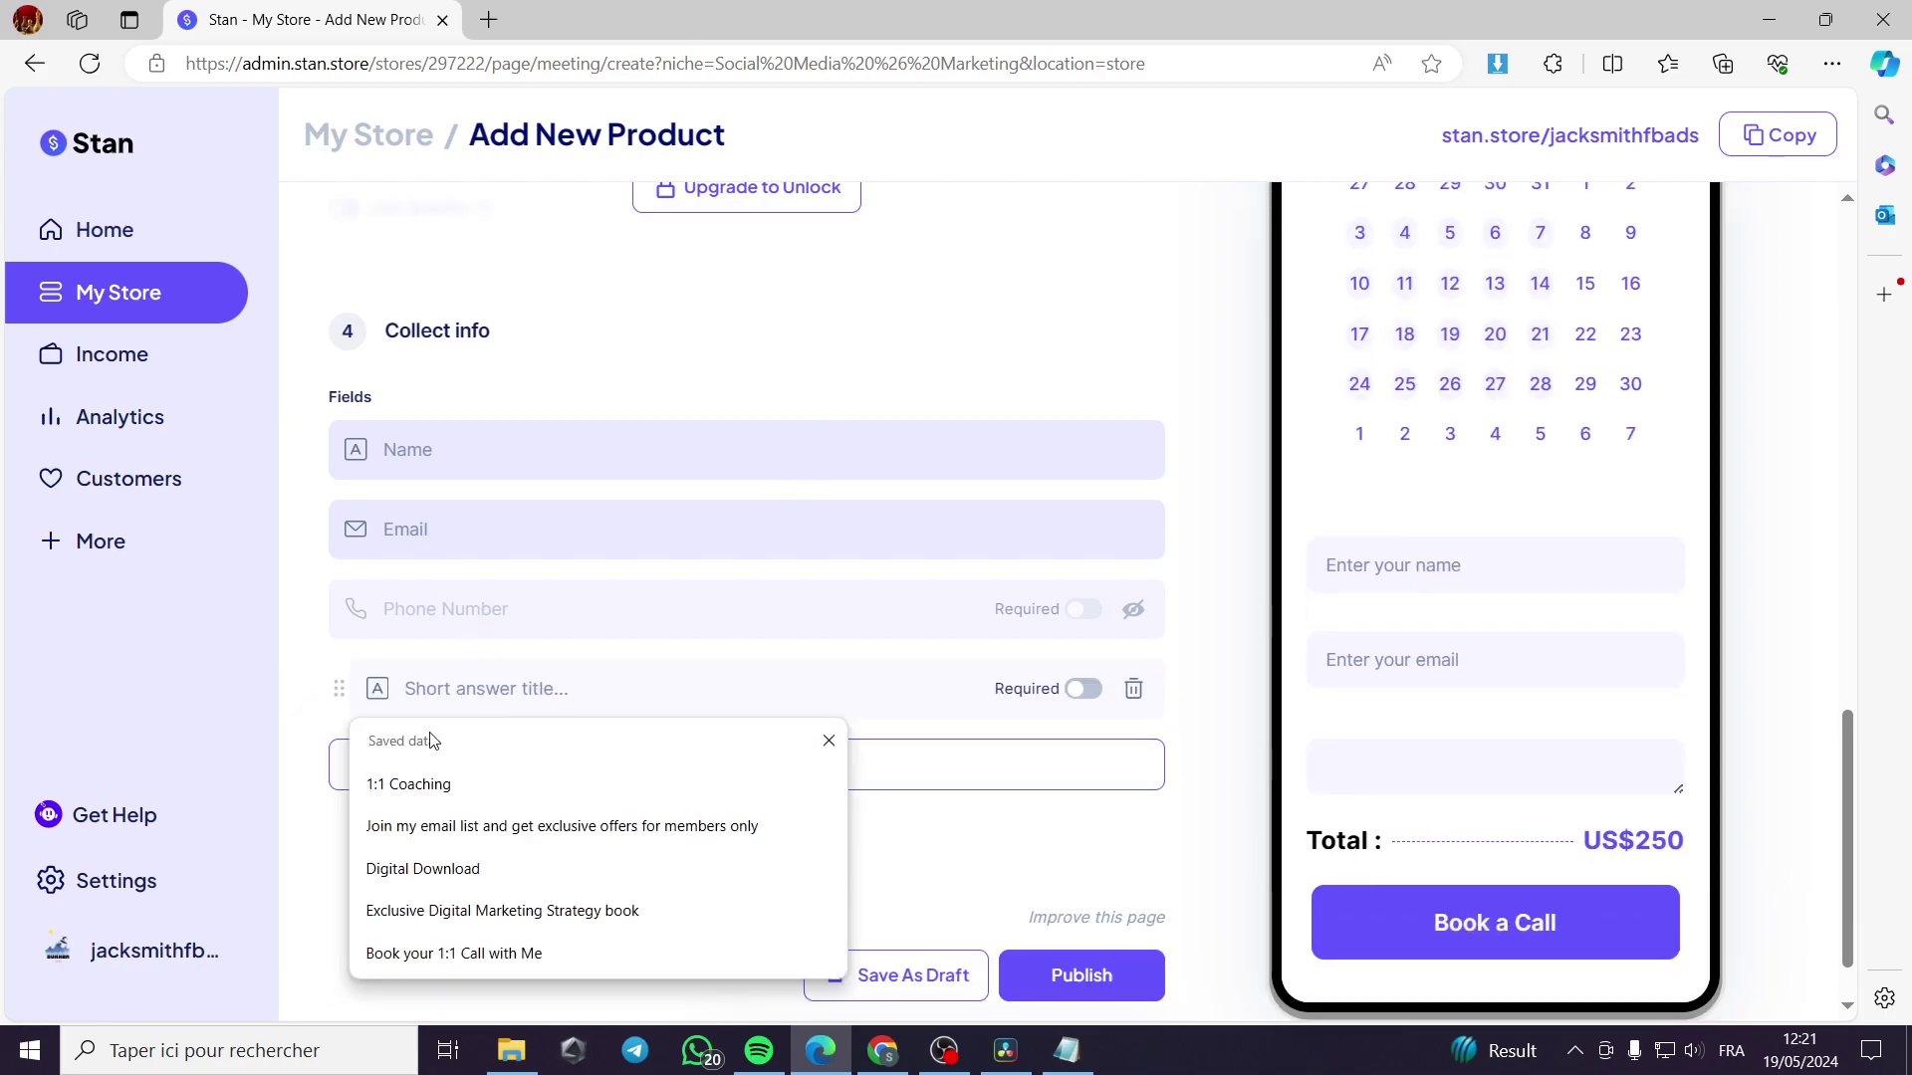
{"action": "left_click", "coordinate": [826, 741]}
Go to the coaching call's availability settings and check the meeting location options, keeping Default.
{"action": "scroll", "coordinate": [498, 548], "scroll_direction": "up", "scroll_amount": 15}
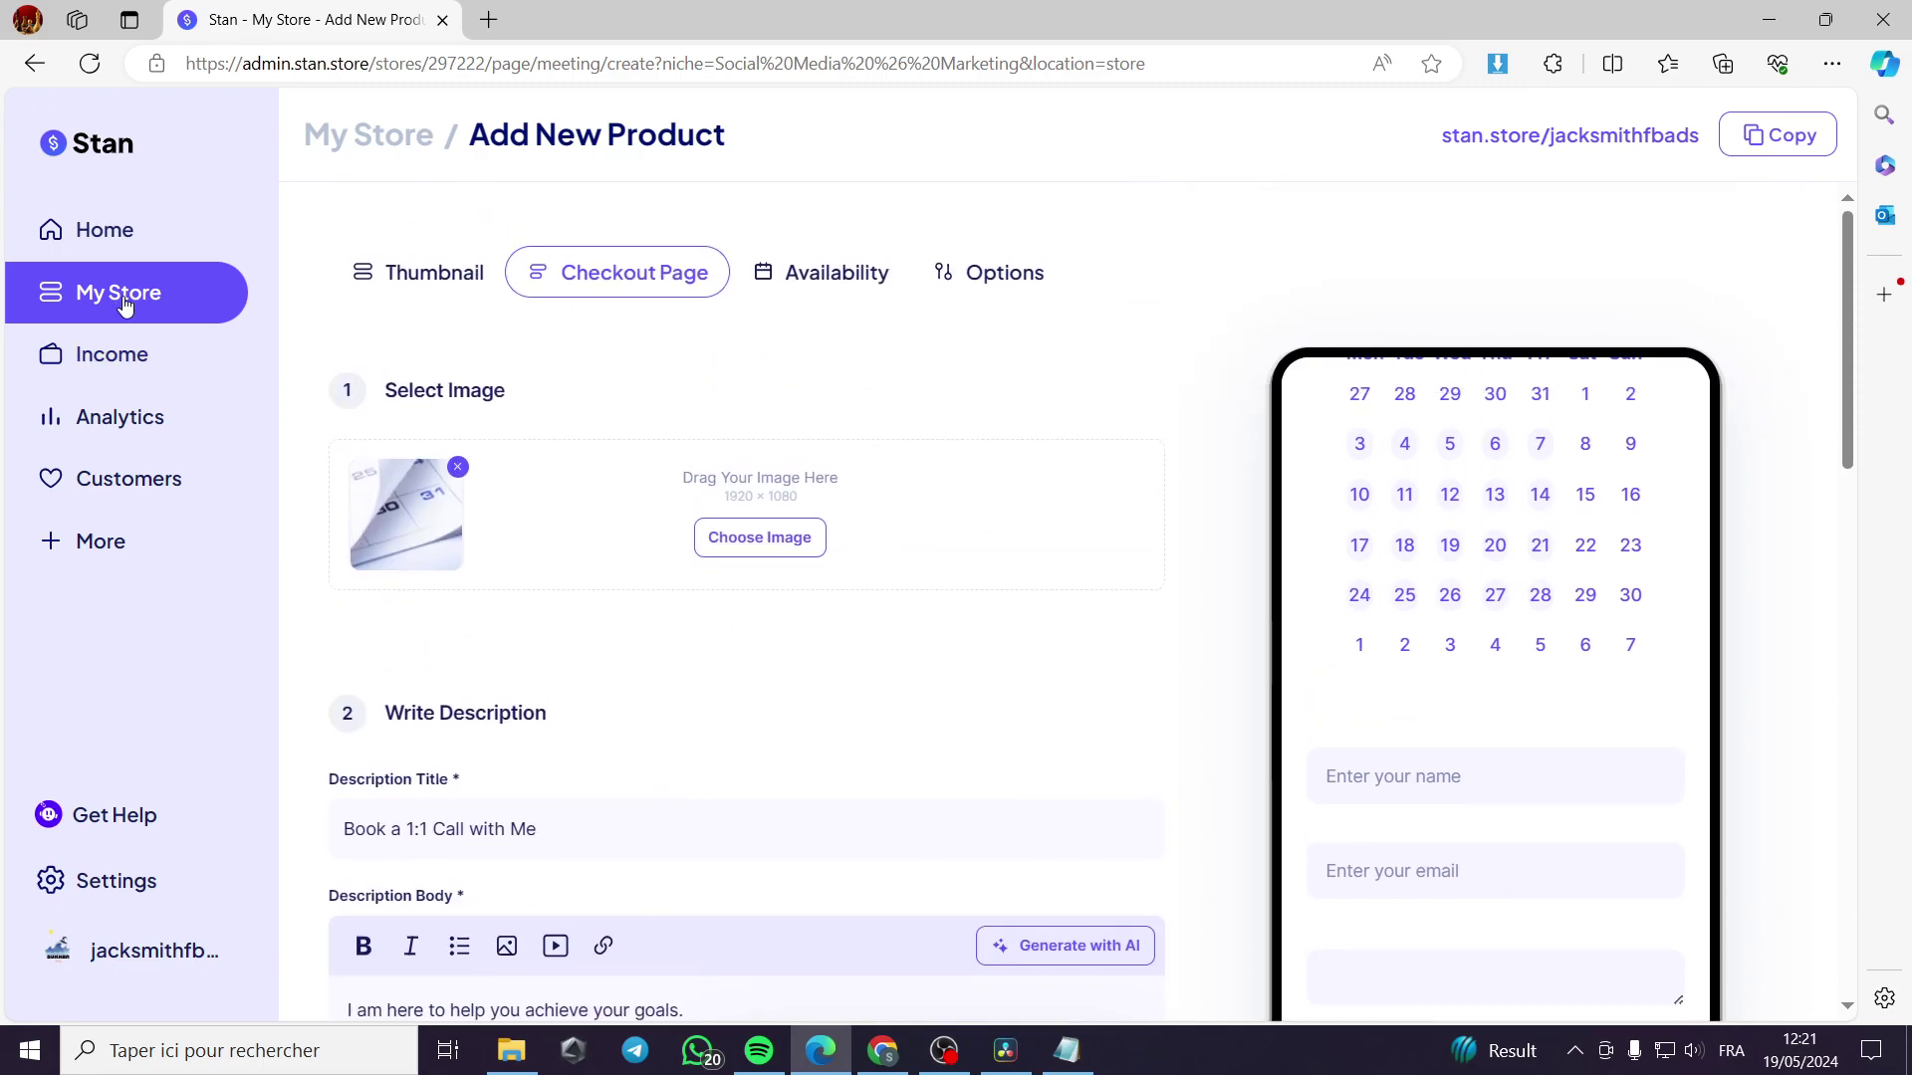
{"action": "left_click", "coordinate": [846, 272]}
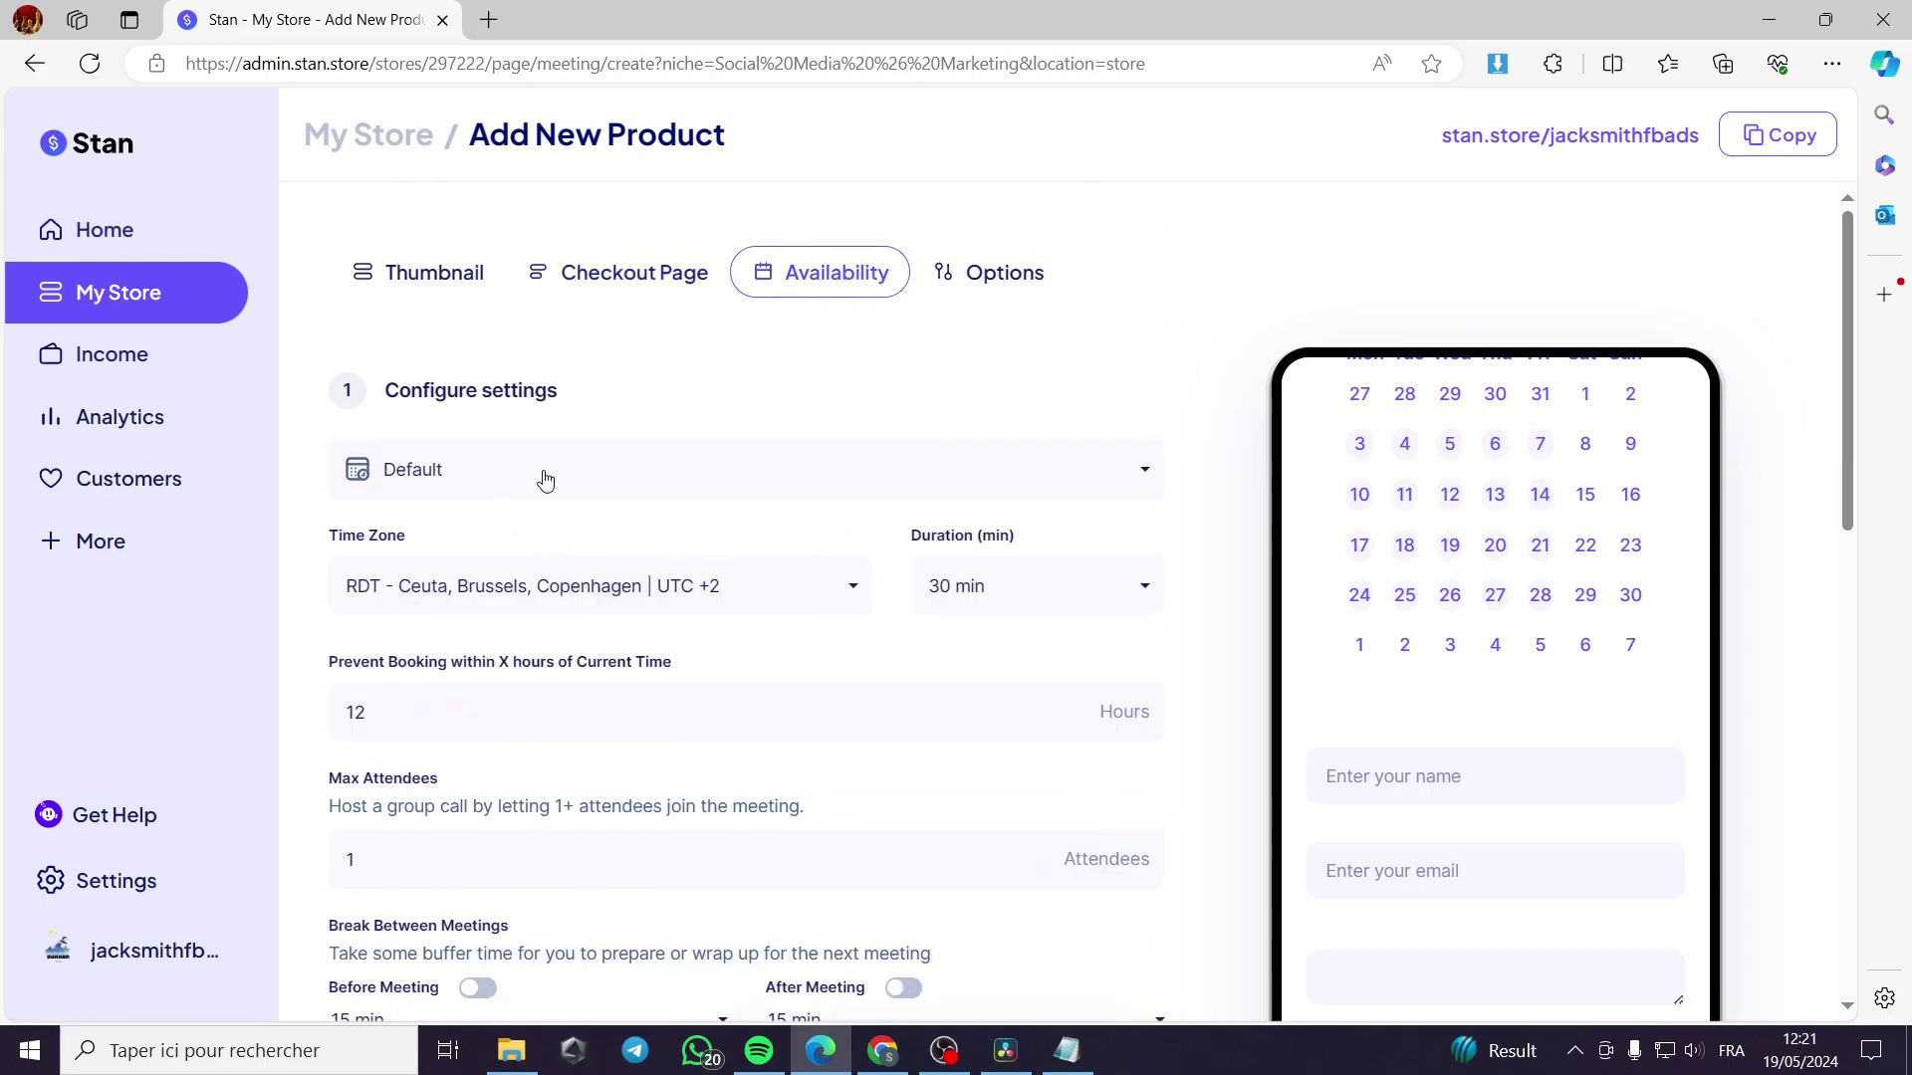
{"action": "left_click", "coordinate": [436, 476]}
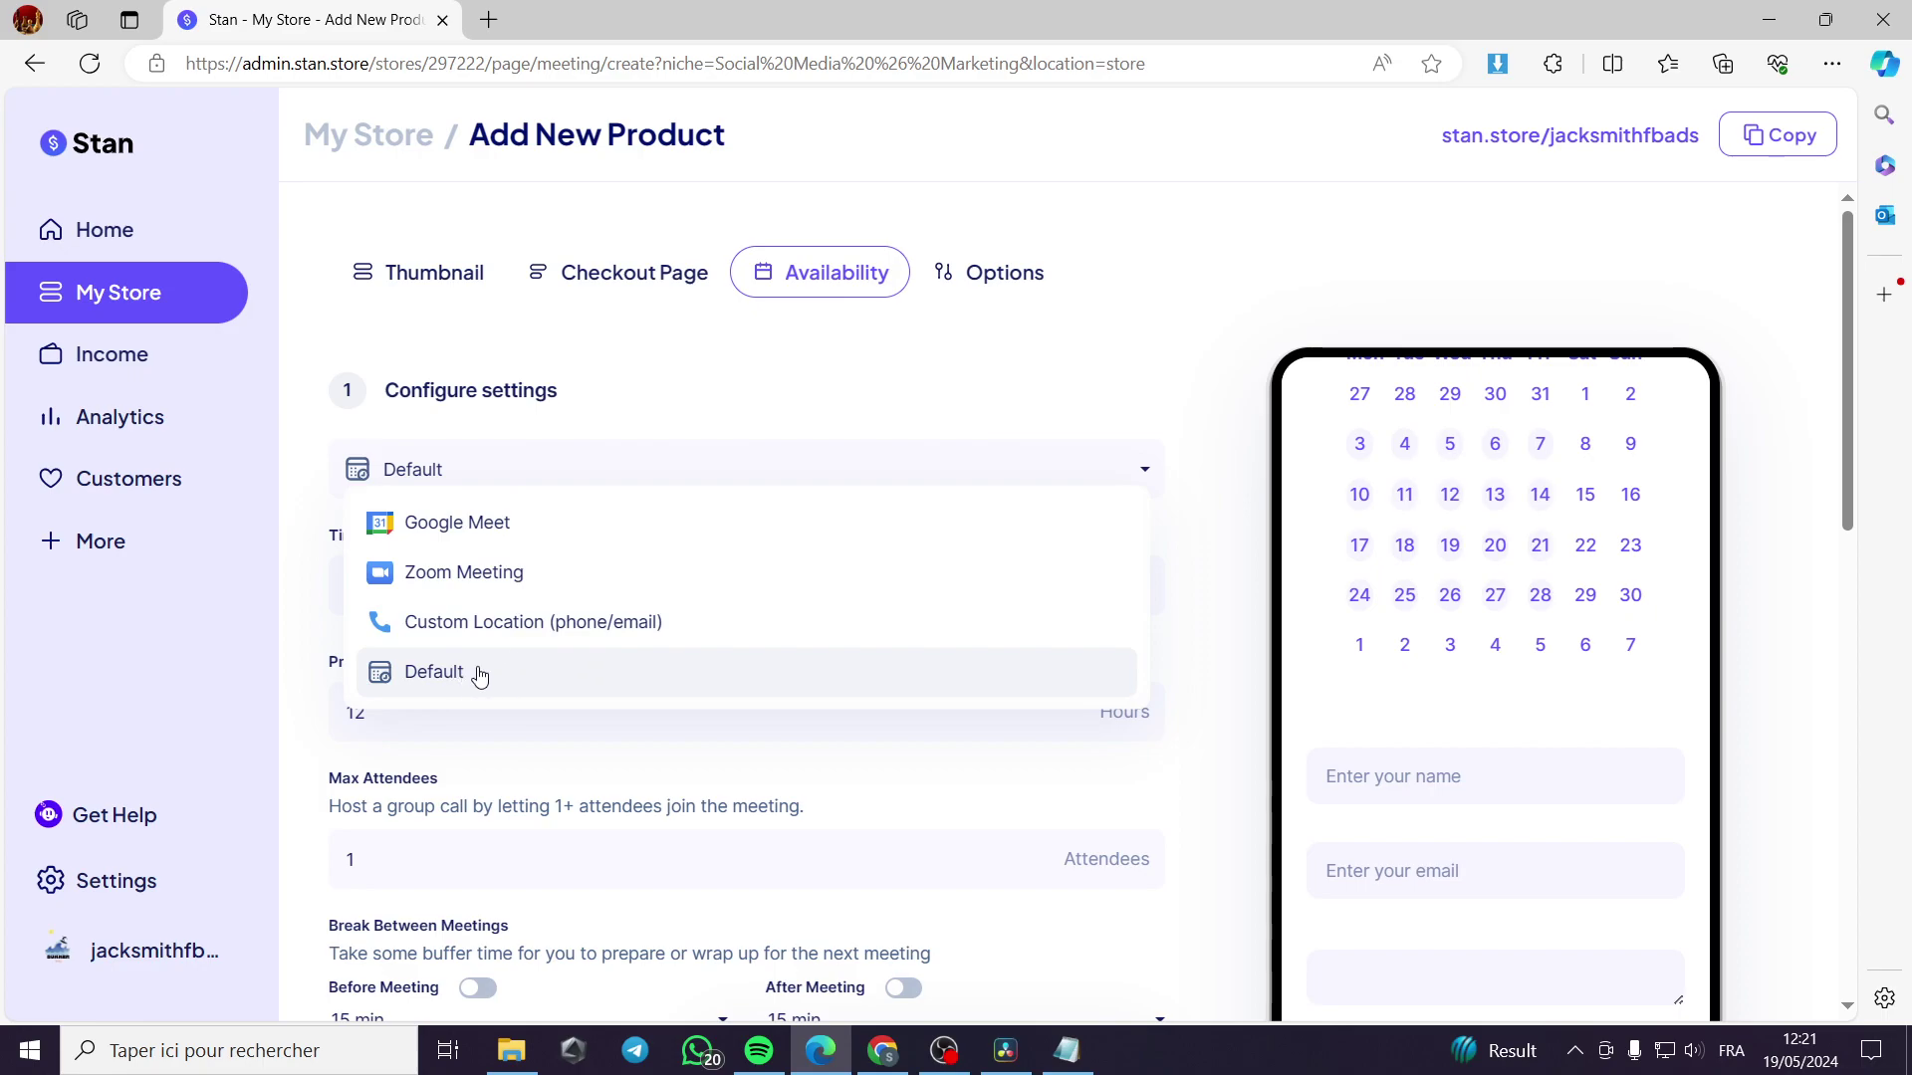
{"action": "left_click", "coordinate": [836, 454]}
Set the coaching call's duration to 45 min and look through the other available durations.
{"action": "scroll", "coordinate": [401, 610], "scroll_direction": "down", "scroll_amount": 1}
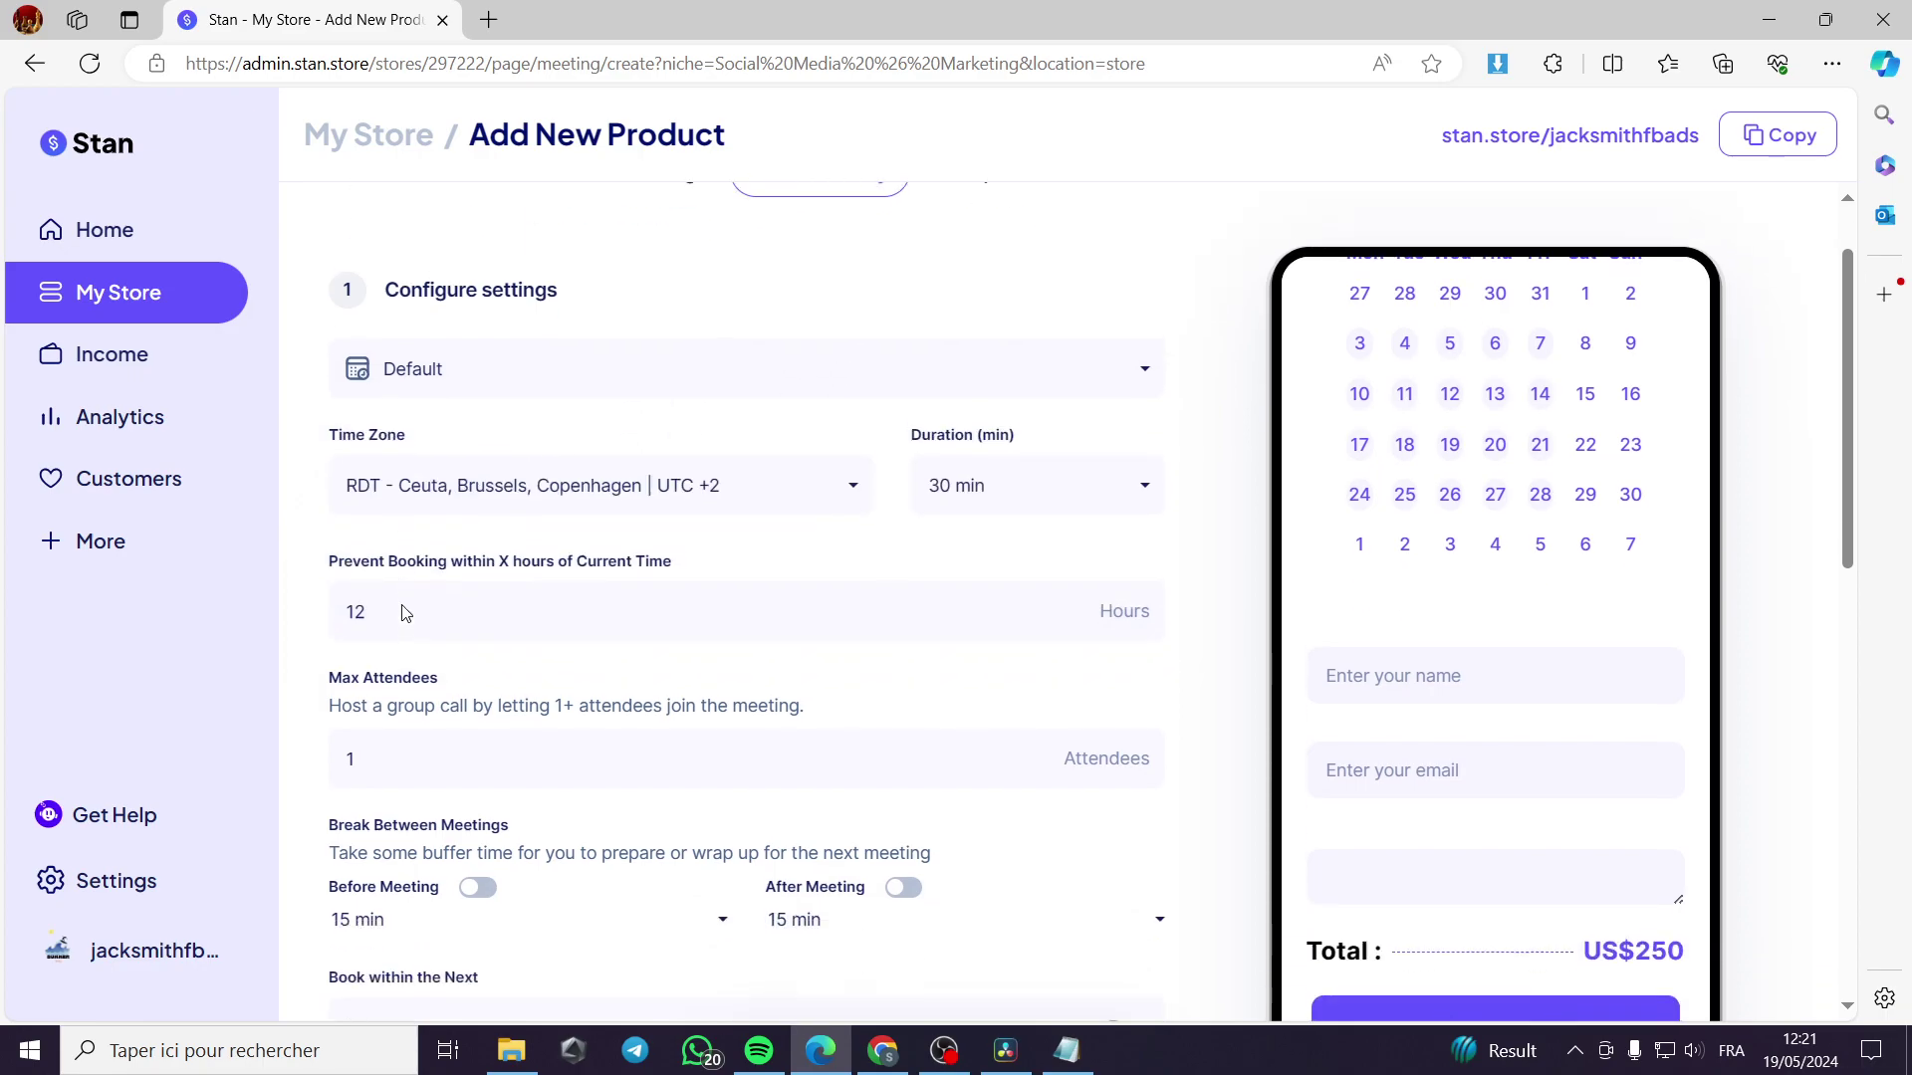
{"action": "left_click", "coordinate": [1056, 468]}
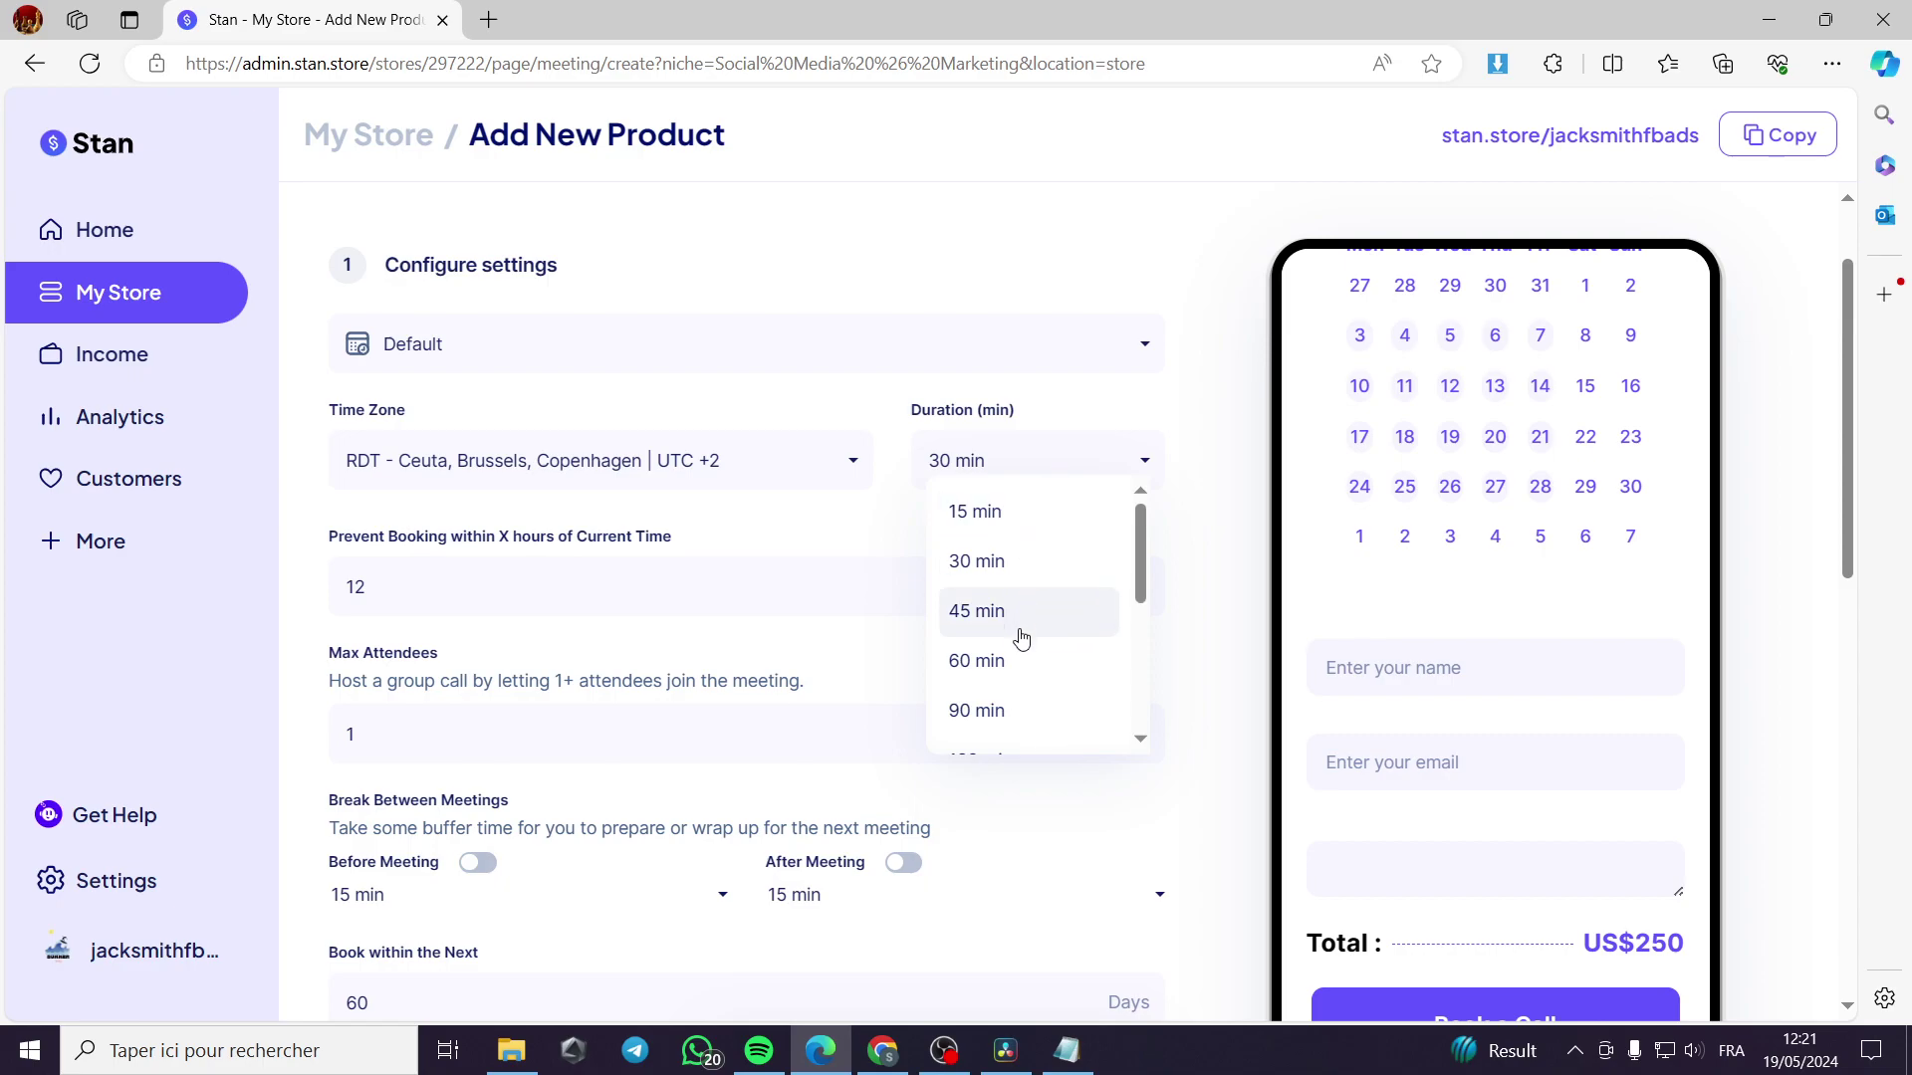
{"action": "left_click", "coordinate": [1021, 625]}
{"action": "left_click", "coordinate": [1089, 469]}
{"action": "scroll", "coordinate": [1079, 589], "scroll_direction": "down", "scroll_amount": 3}
{"action": "scroll", "coordinate": [1100, 537], "scroll_direction": "up", "scroll_amount": 3}
{"action": "left_click", "coordinate": [1137, 457]}
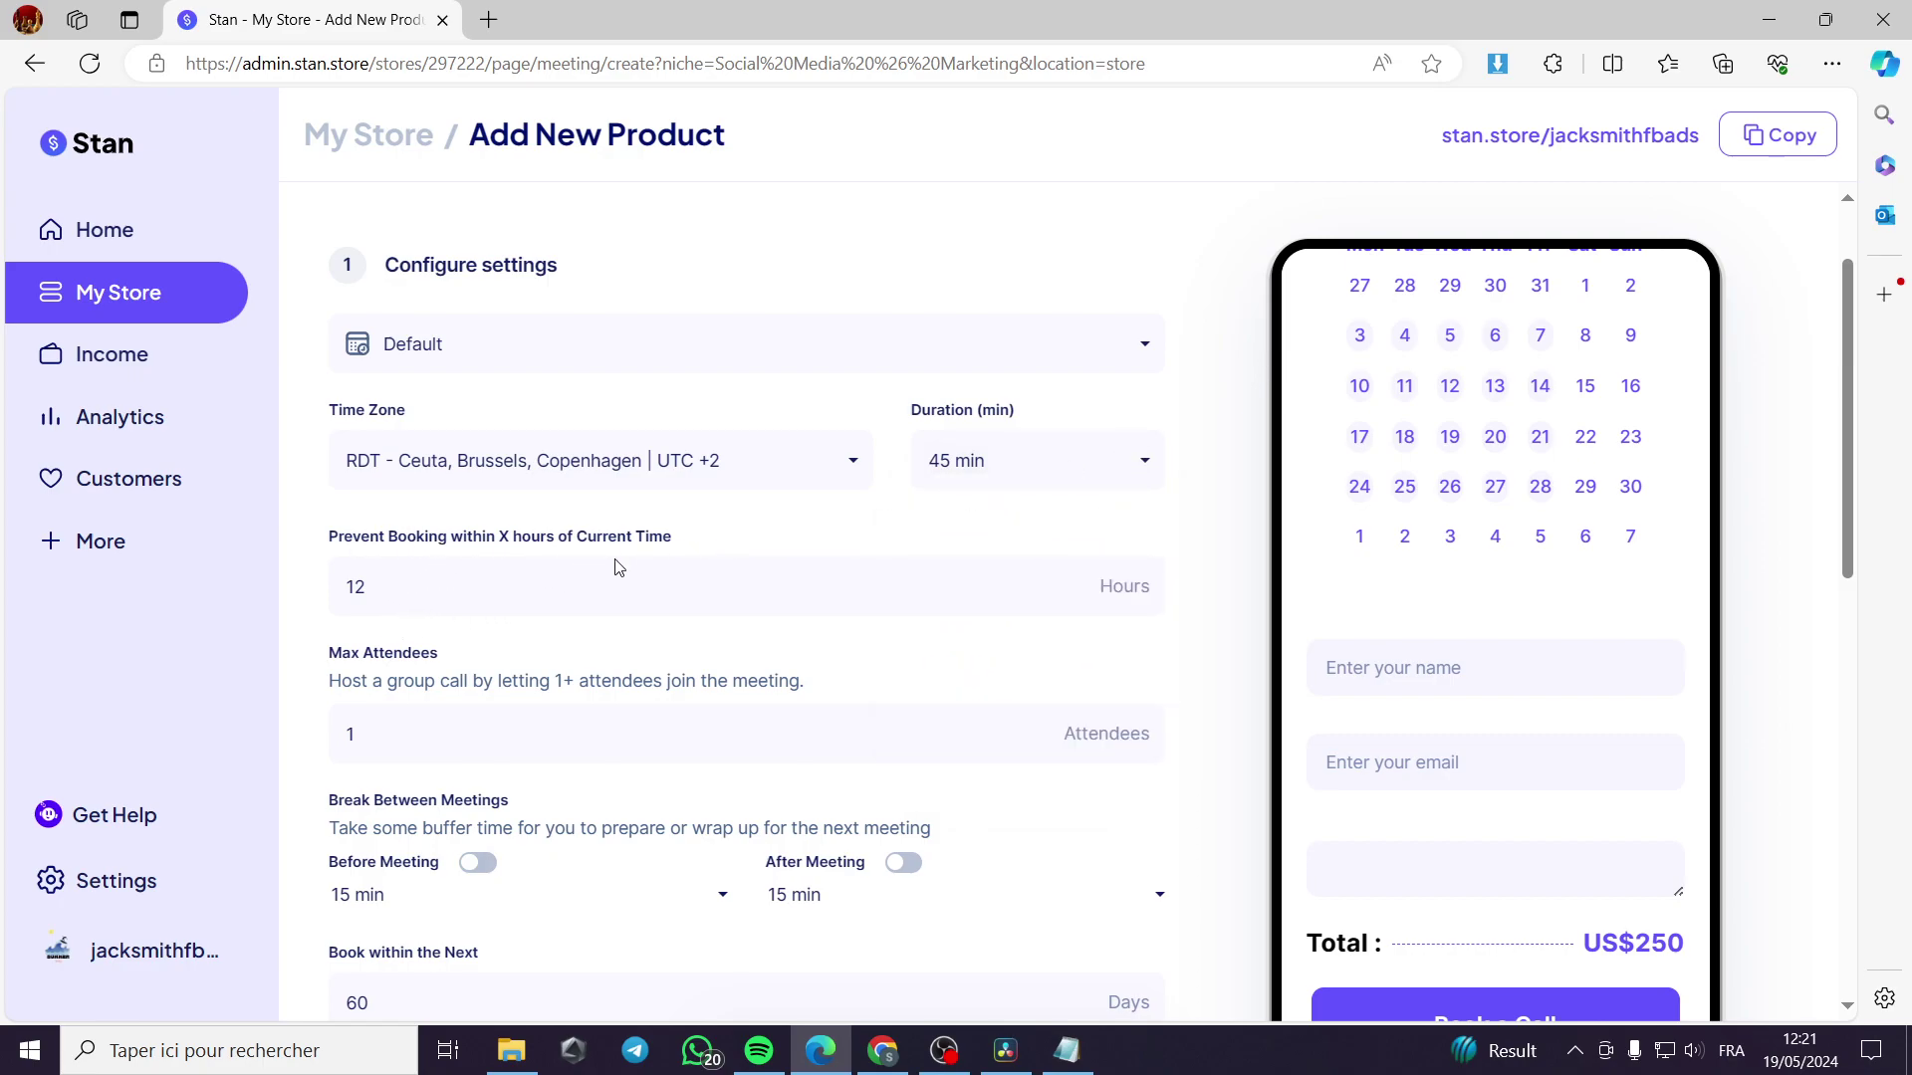
Prevent bookings within 24 hours of the current time and set the maximum attendees to 20.
{"action": "double_click", "coordinate": [350, 585]}
{"action": "scroll", "coordinate": [515, 623], "scroll_direction": "down", "scroll_amount": 1}
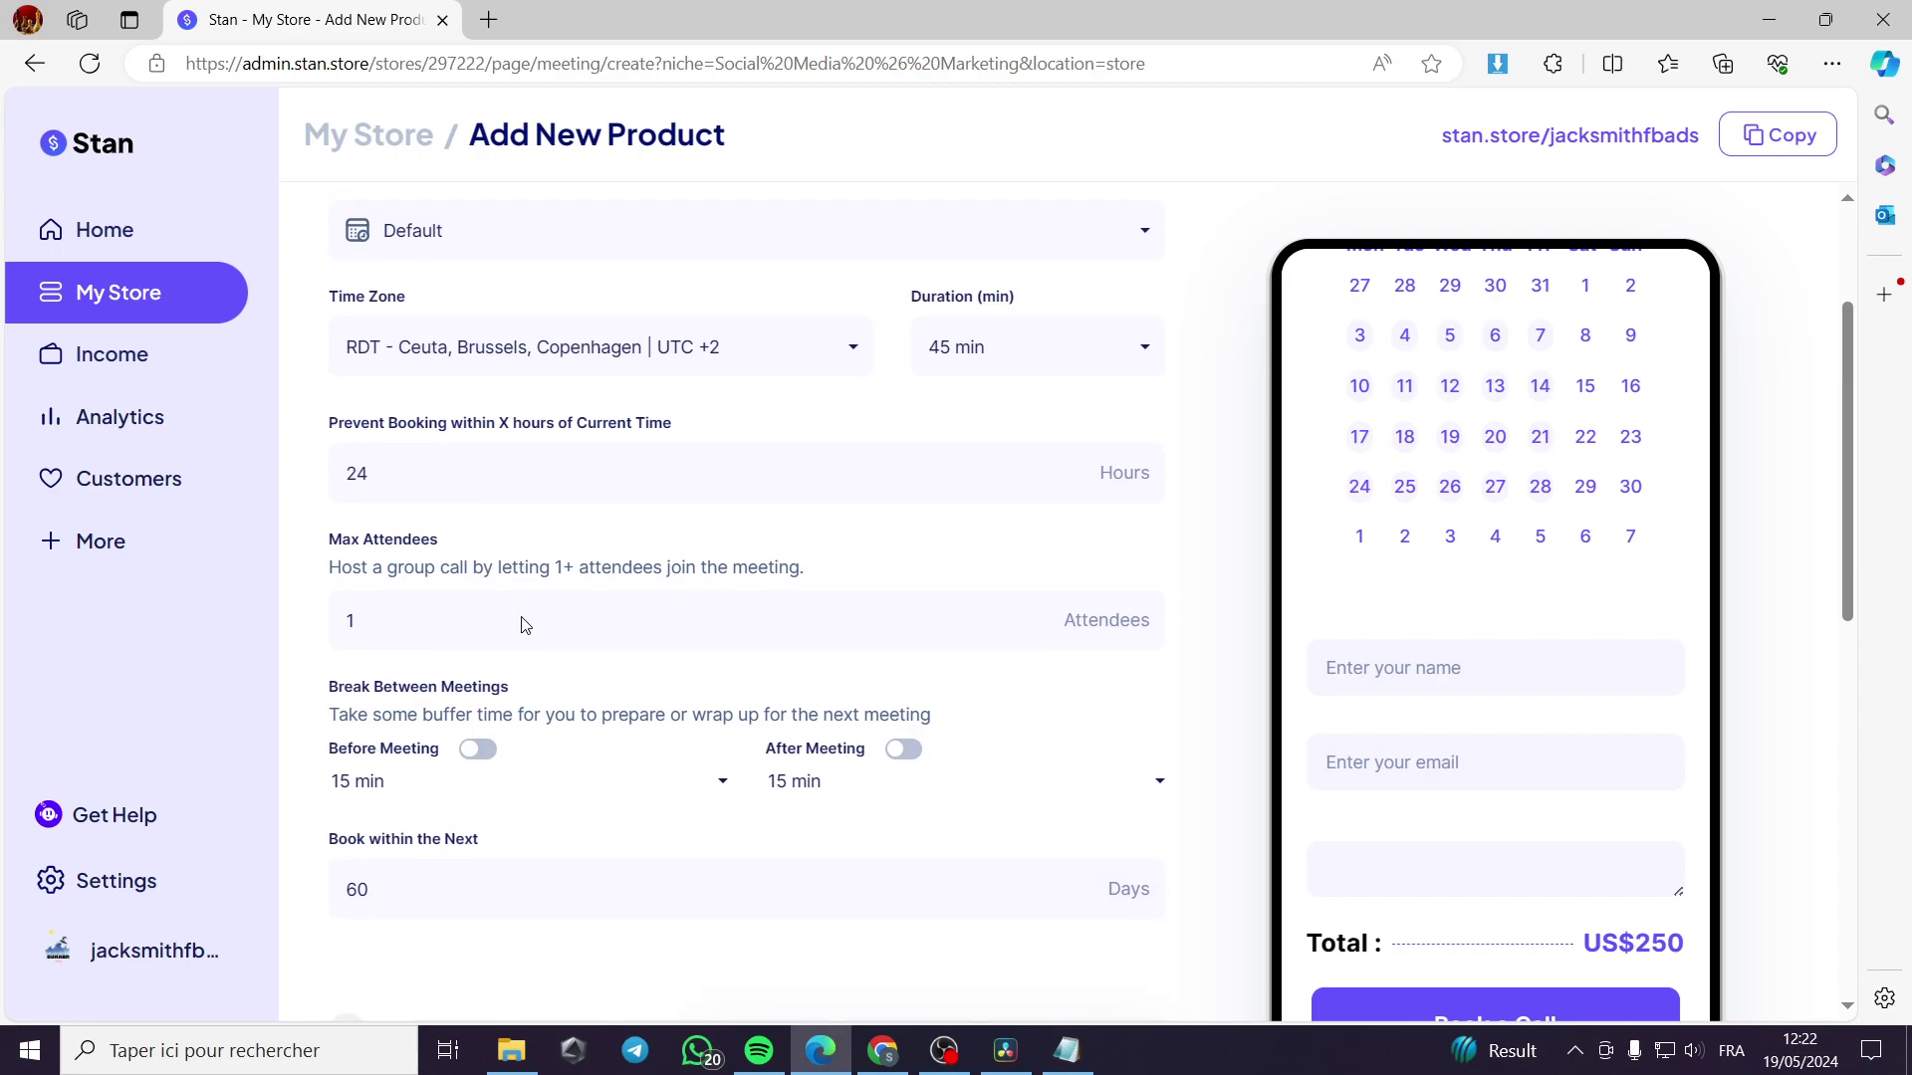
{"action": "double_click", "coordinate": [361, 611]}
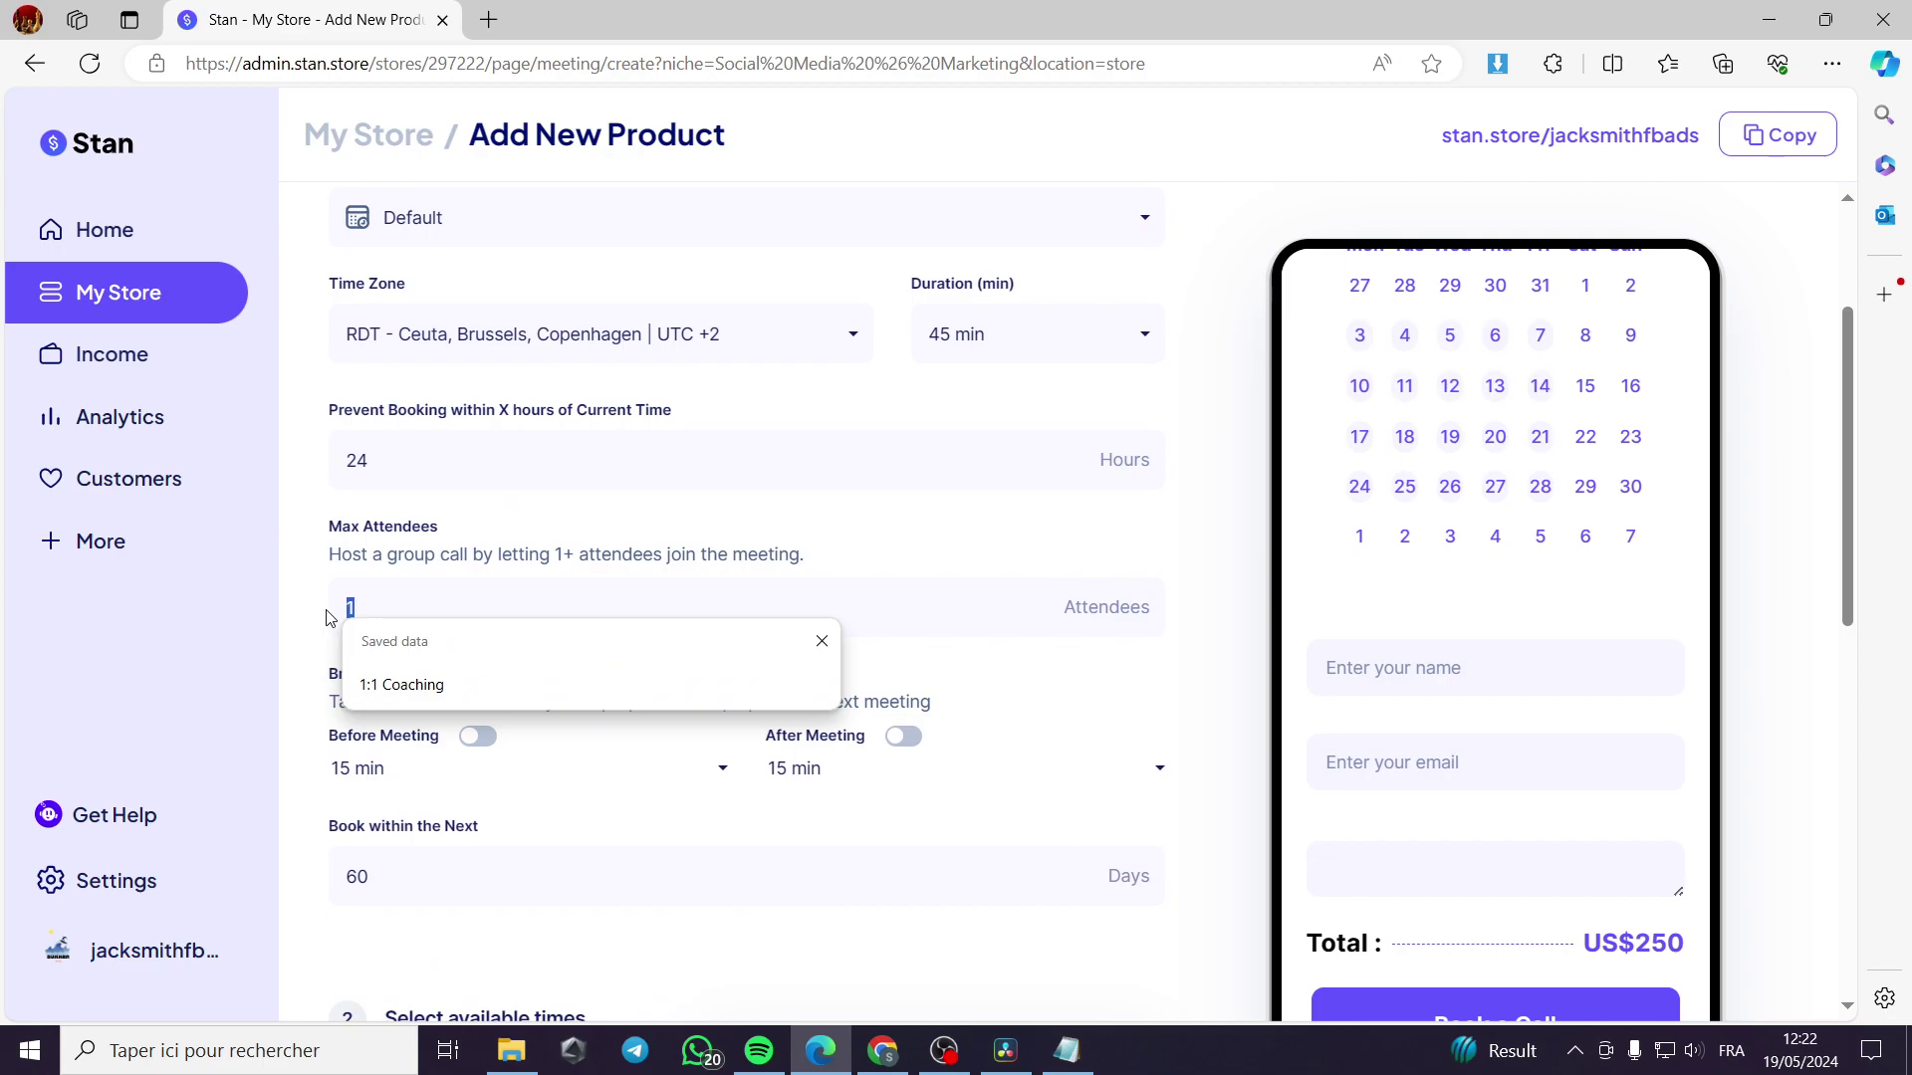
{"action": "type", "text": "20"}
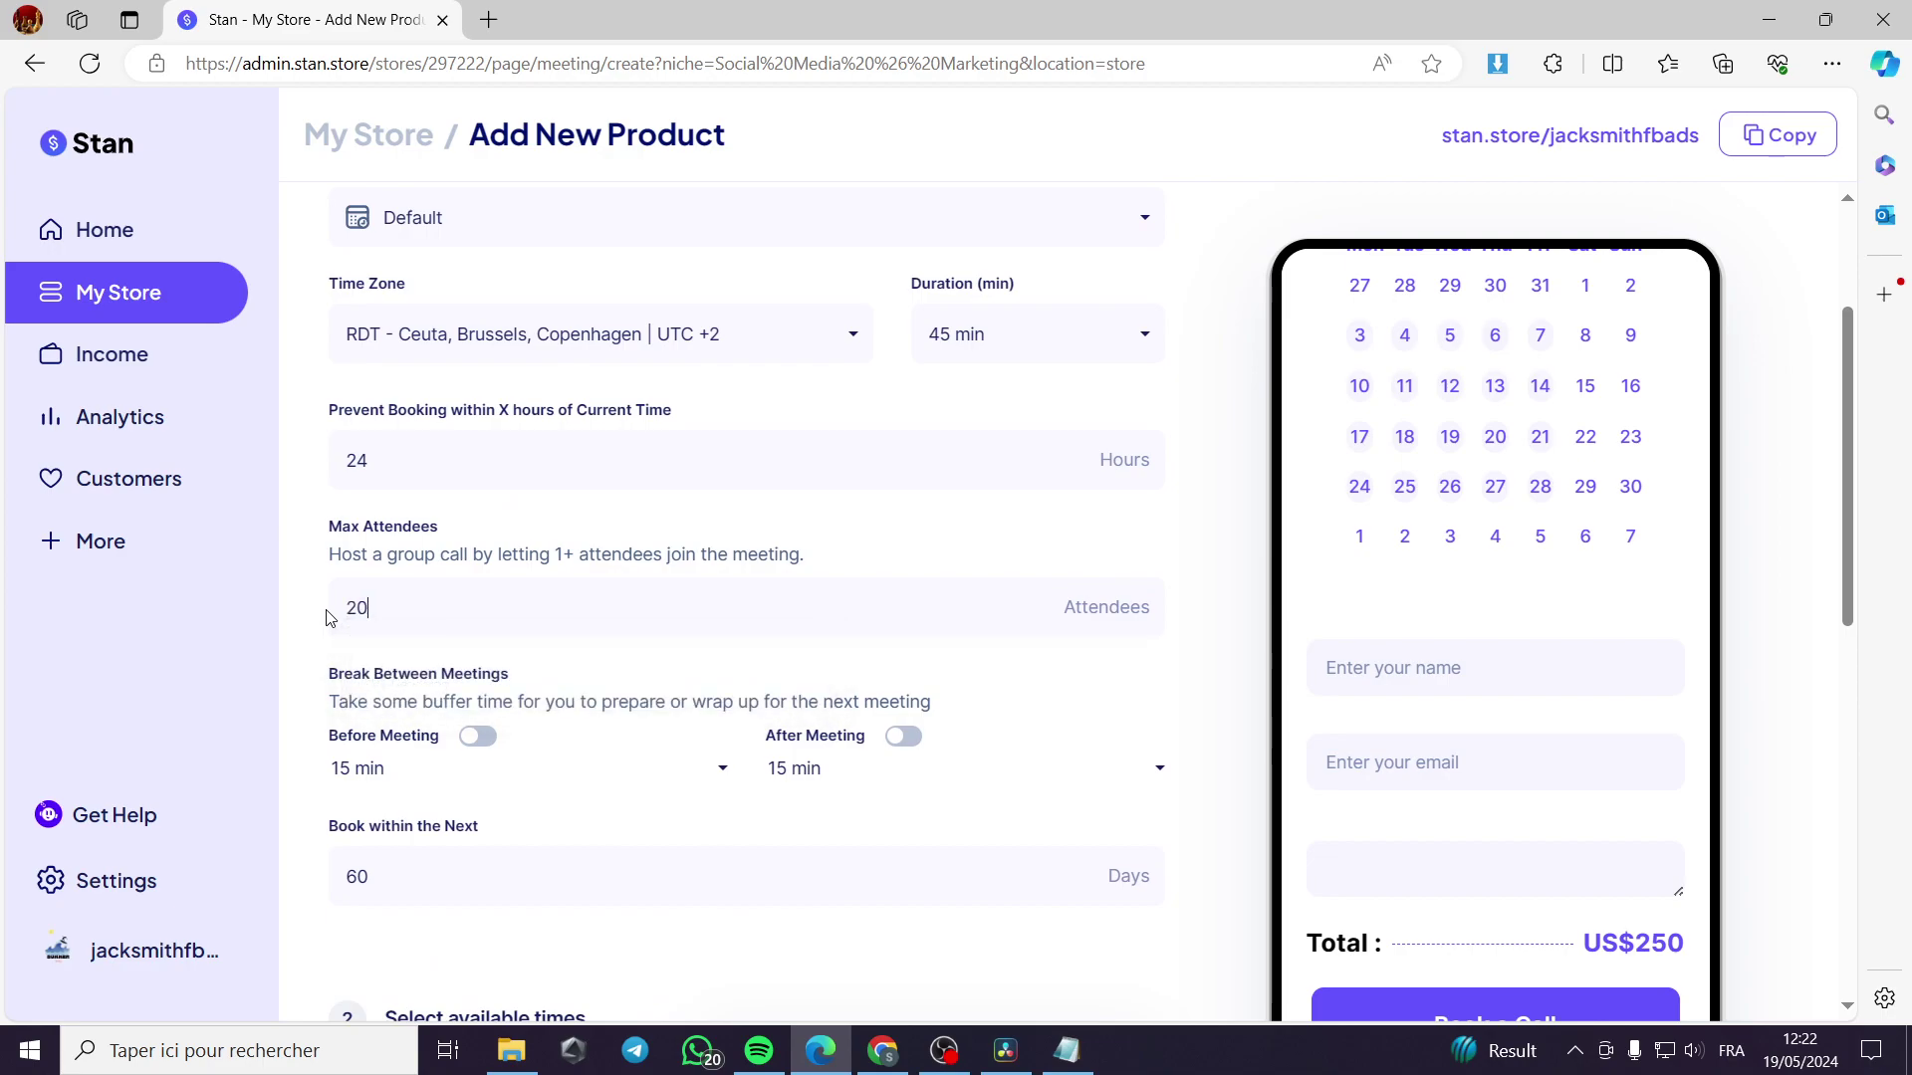
Enable breaks between meetings, with 5 min before and 10 min after each meeting.
{"action": "scroll", "coordinate": [703, 606], "scroll_direction": "down", "scroll_amount": 1}
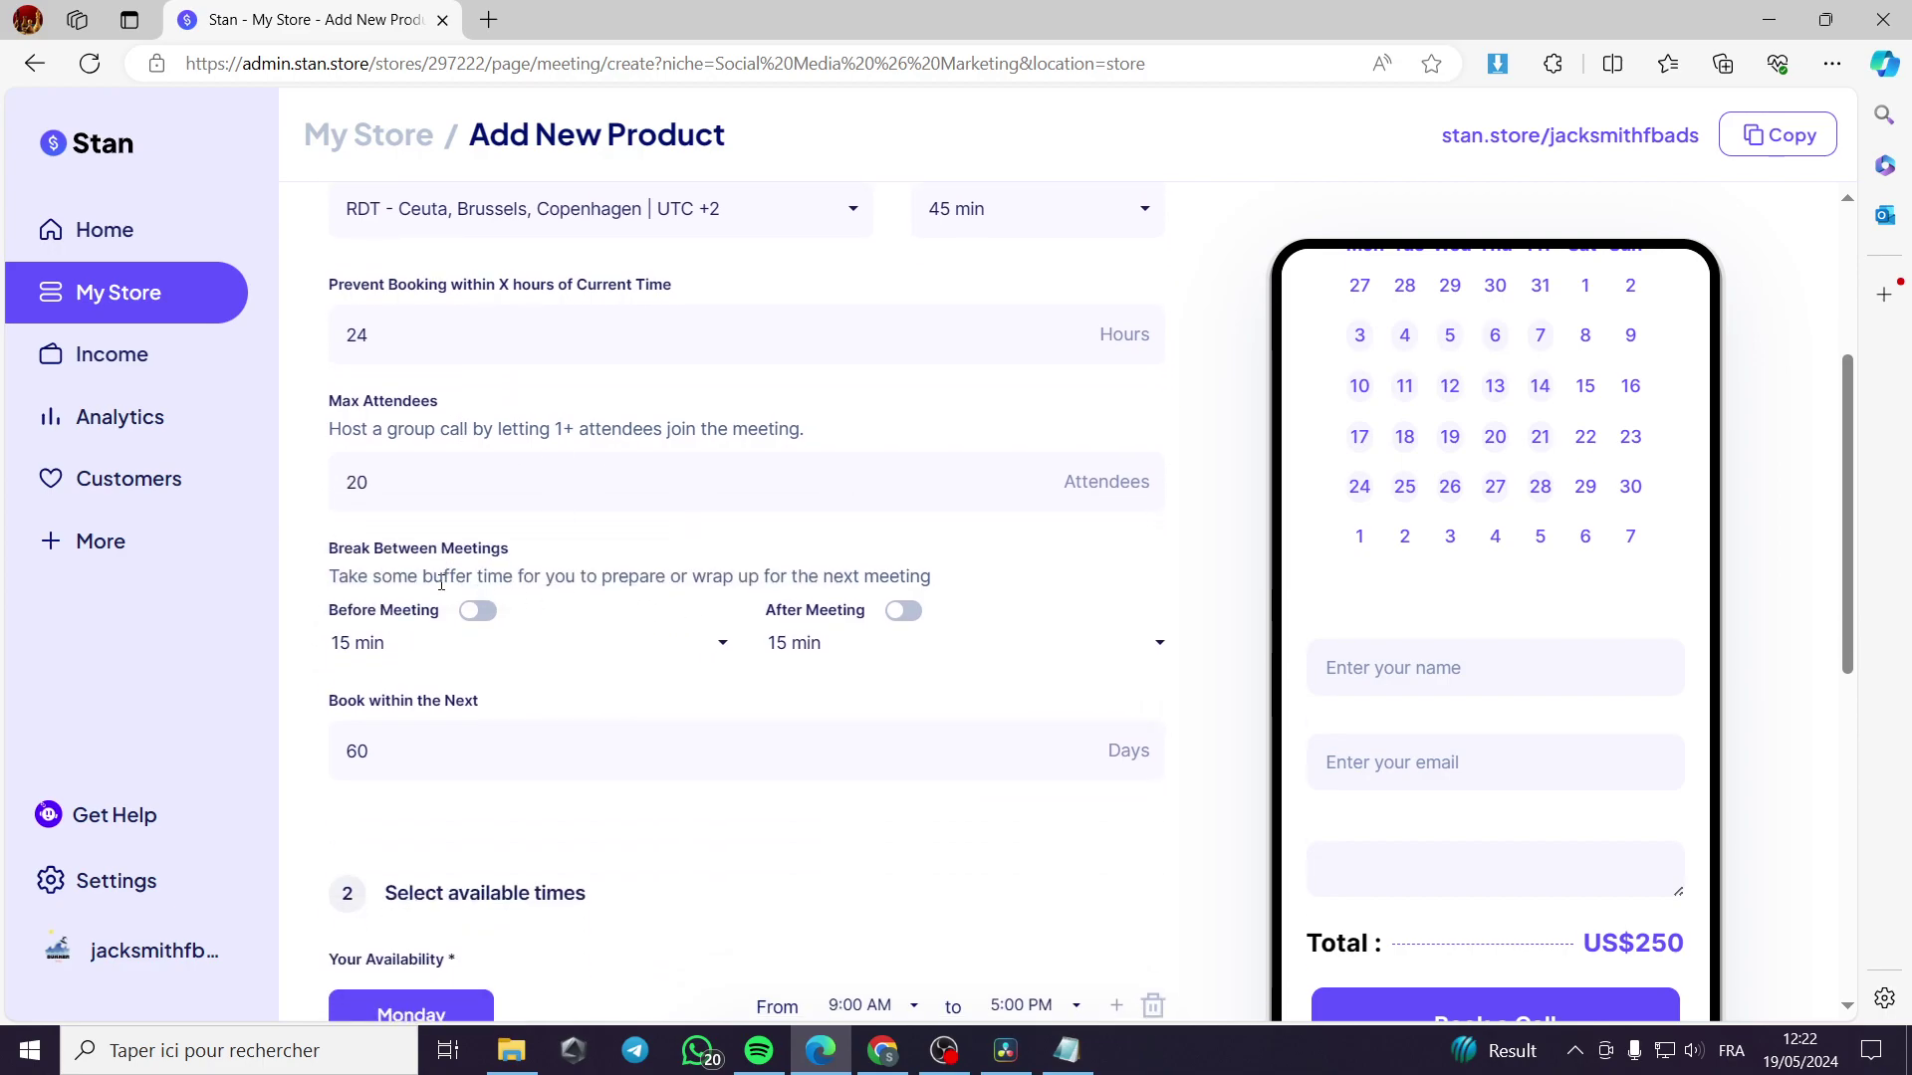
{"action": "left_click", "coordinate": [478, 610]}
{"action": "left_click", "coordinate": [902, 610]}
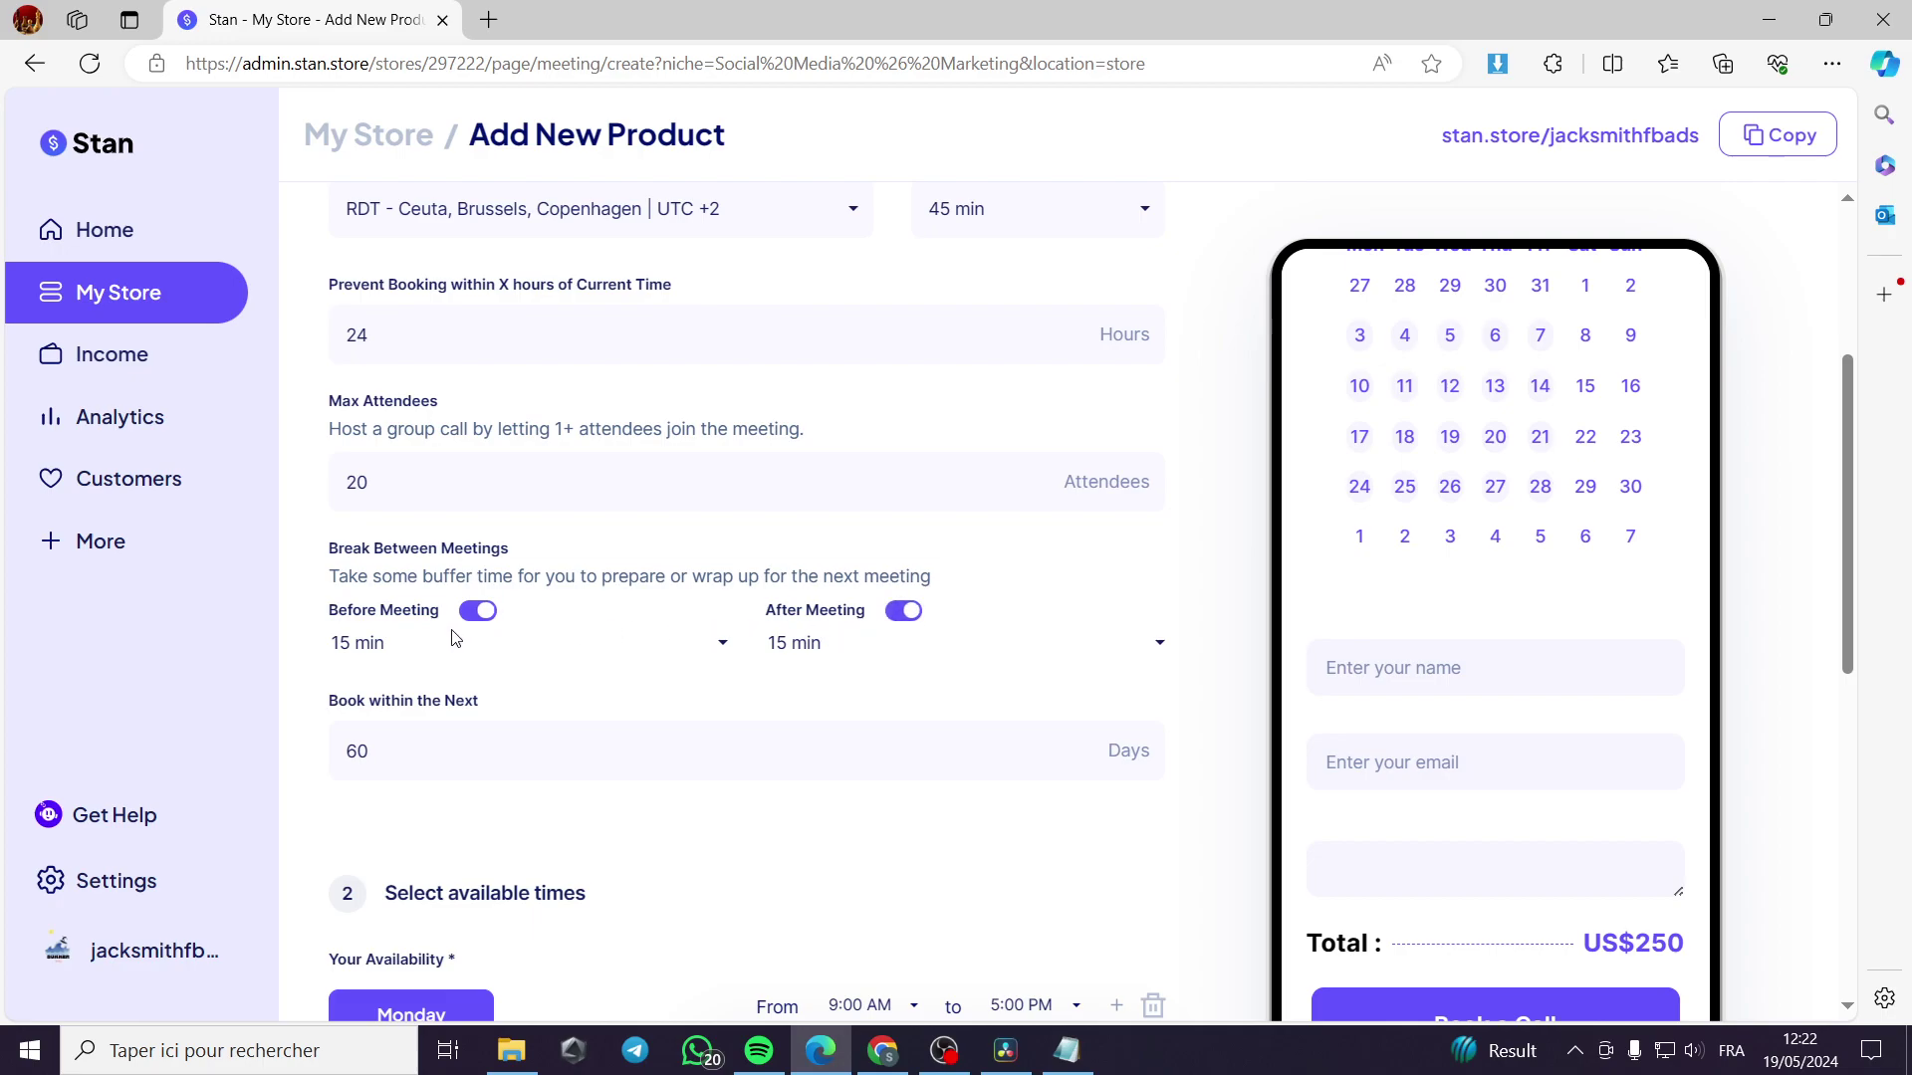
{"action": "left_click", "coordinate": [355, 649]}
{"action": "left_click", "coordinate": [375, 694]}
{"action": "left_click", "coordinate": [819, 648]}
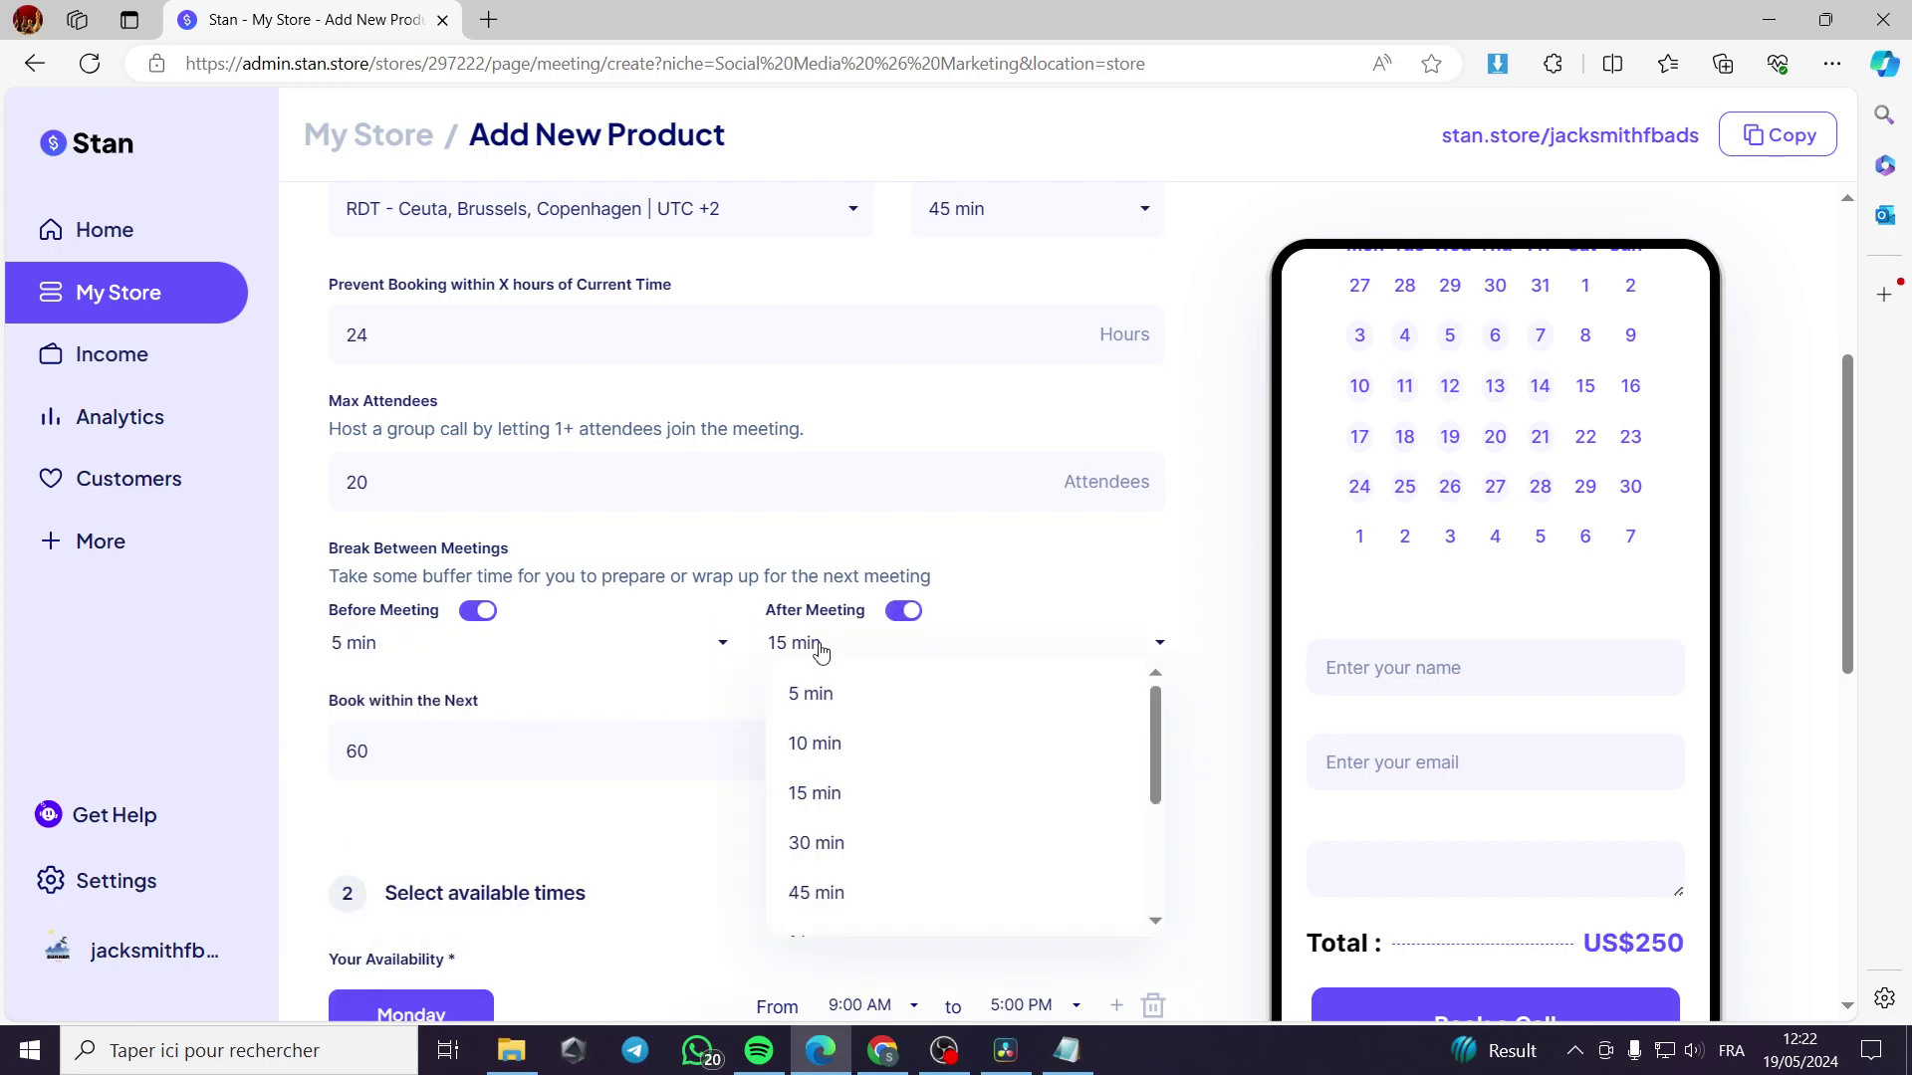
{"action": "left_click", "coordinate": [864, 754]}
Limit the booking window to the next 30 days.
{"action": "scroll", "coordinate": [697, 679], "scroll_direction": "down", "scroll_amount": 3}
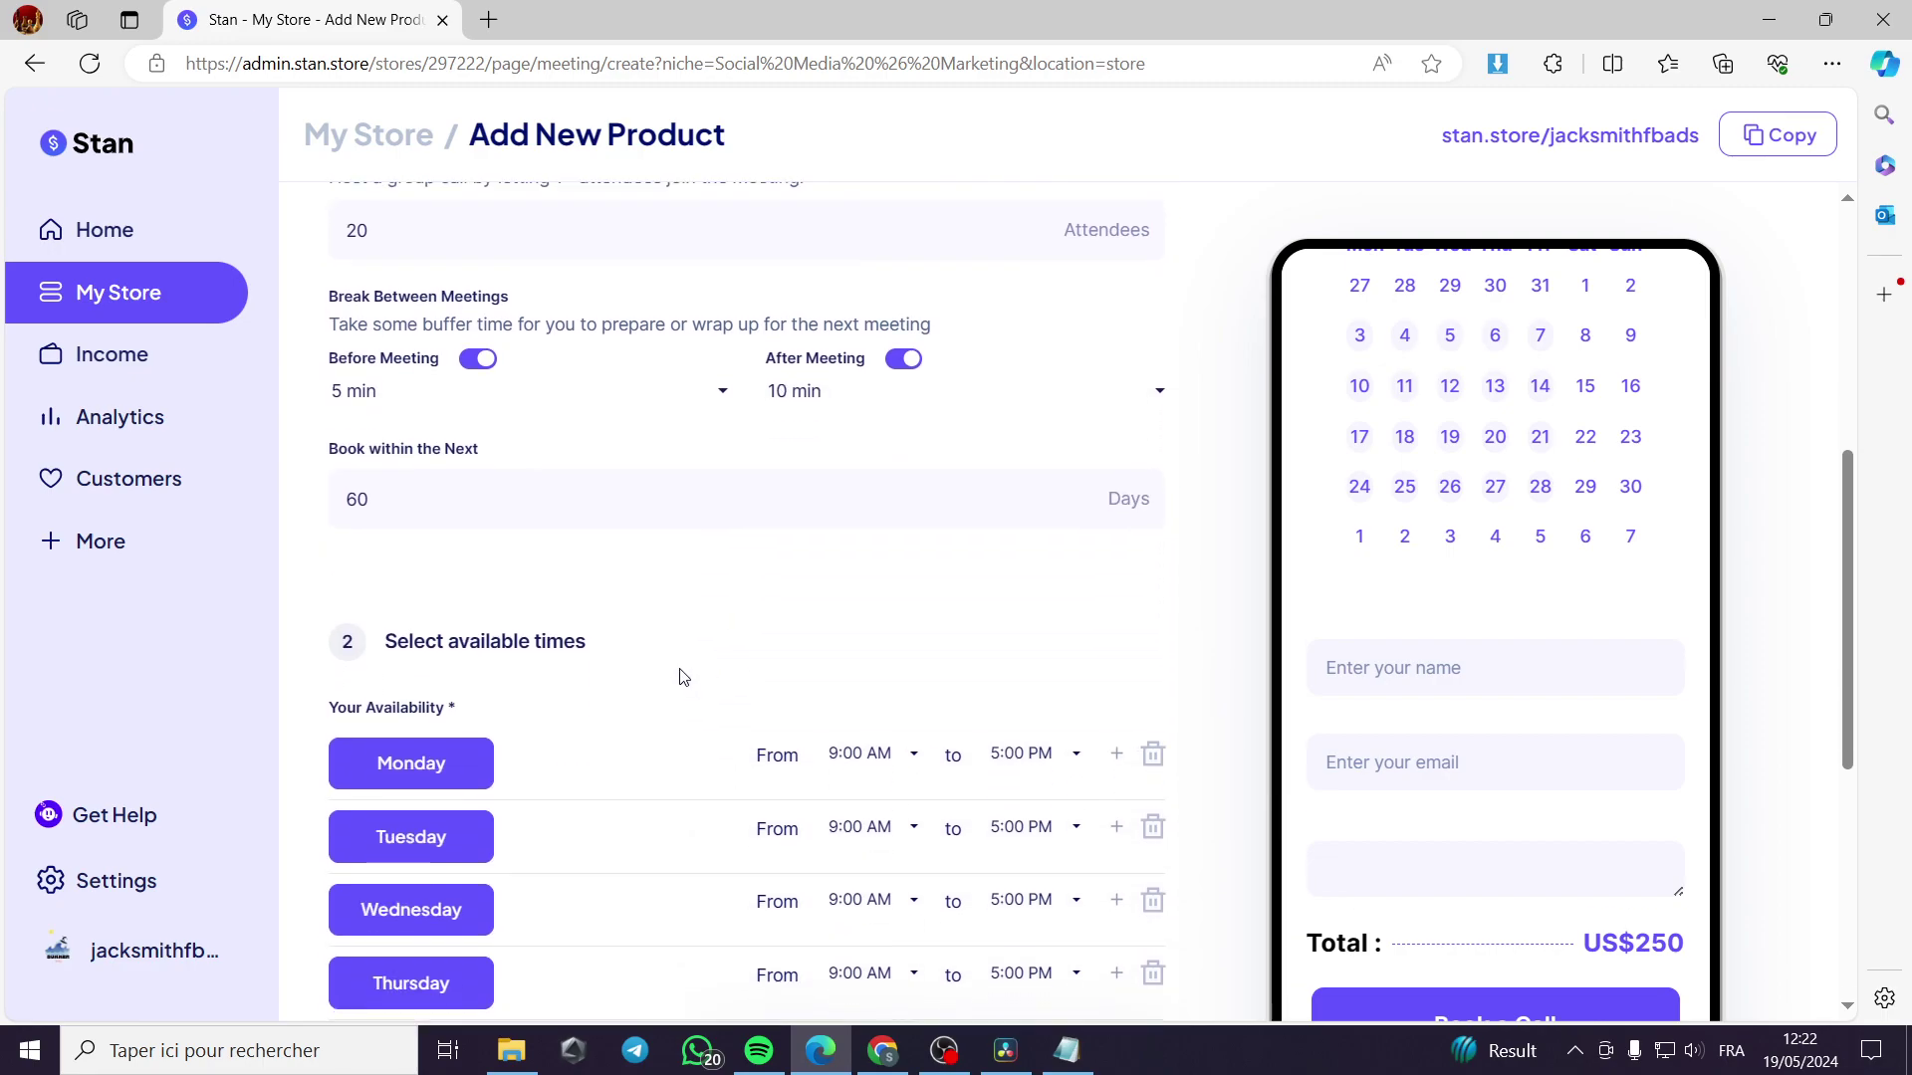
{"action": "left_click_drag", "start_coordinate": [394, 500], "coordinate": [297, 509]}
{"action": "type", "text": "3"}
{"action": "scroll", "coordinate": [444, 537], "scroll_direction": "down", "scroll_amount": 3}
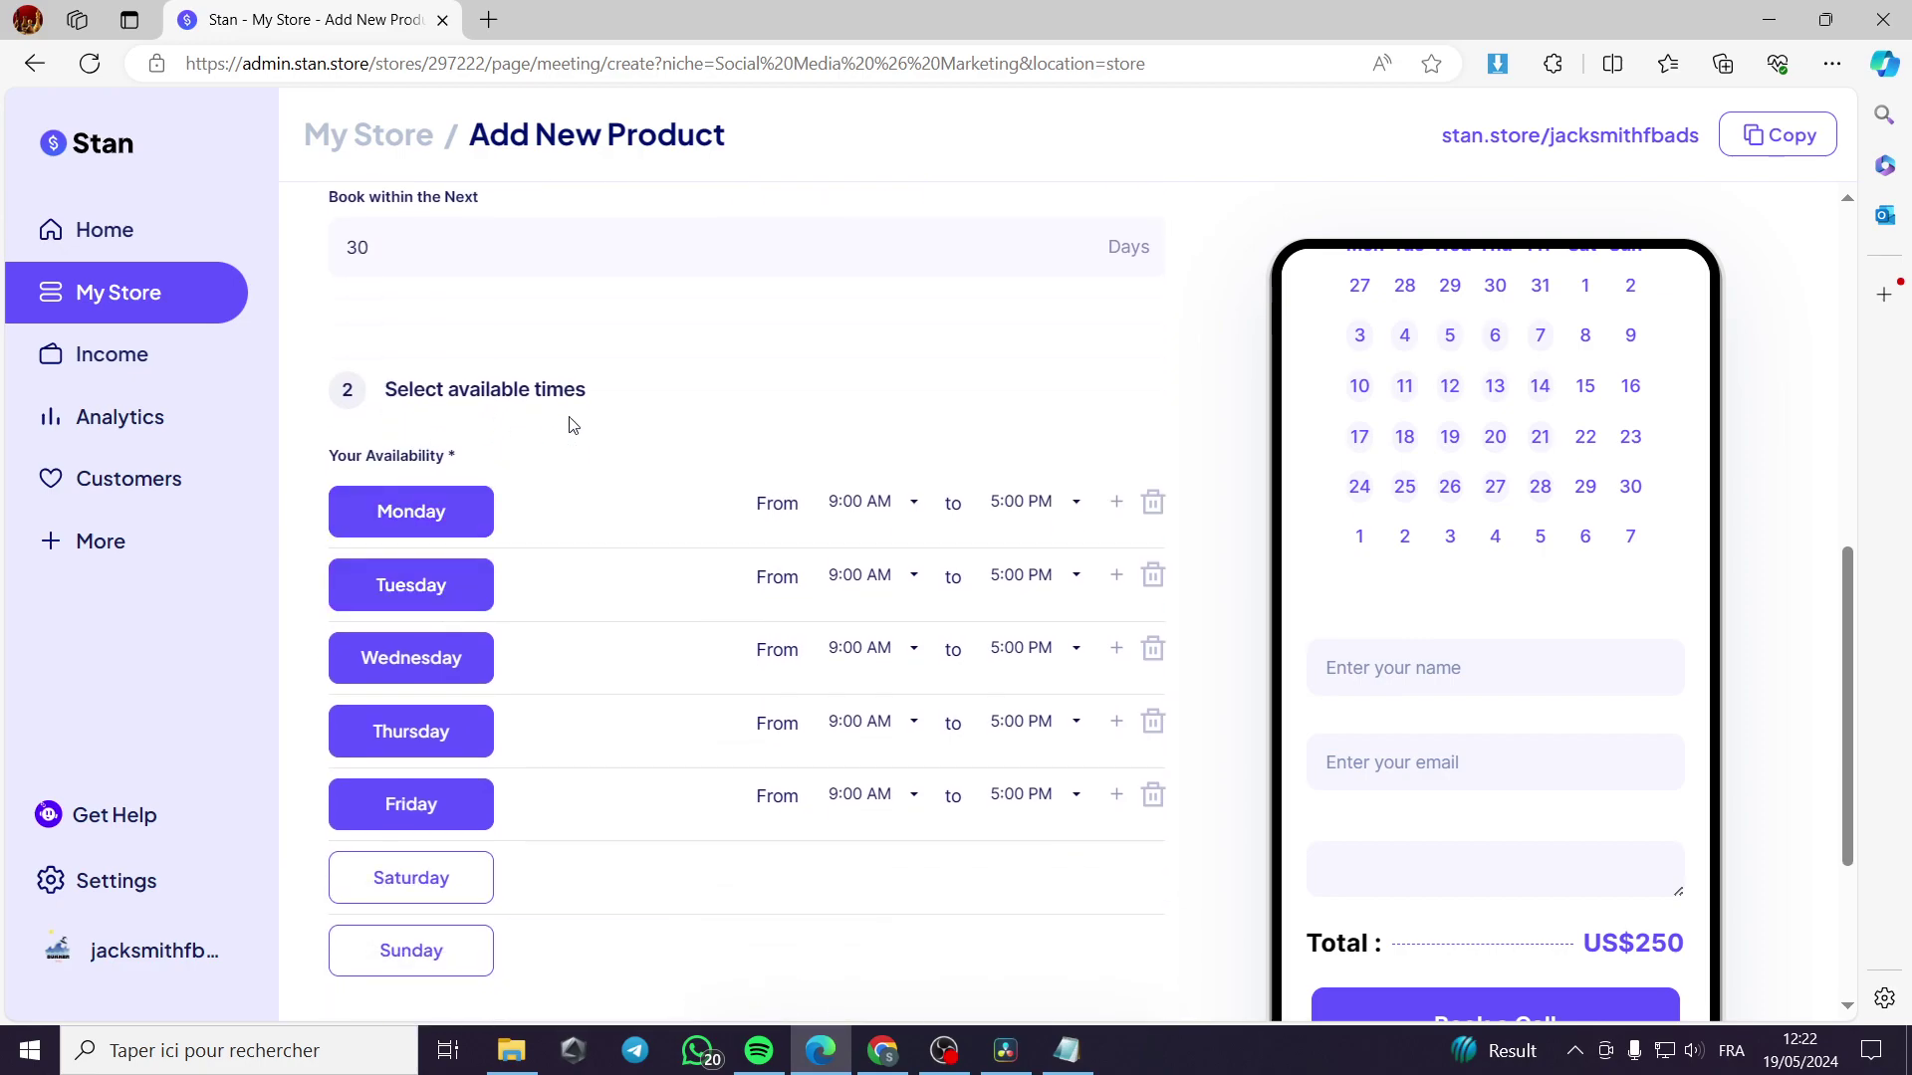
Try removing Monday, Tuesday and Wednesday from the weekly availability, and restore all three days.
{"action": "left_click", "coordinate": [425, 510]}
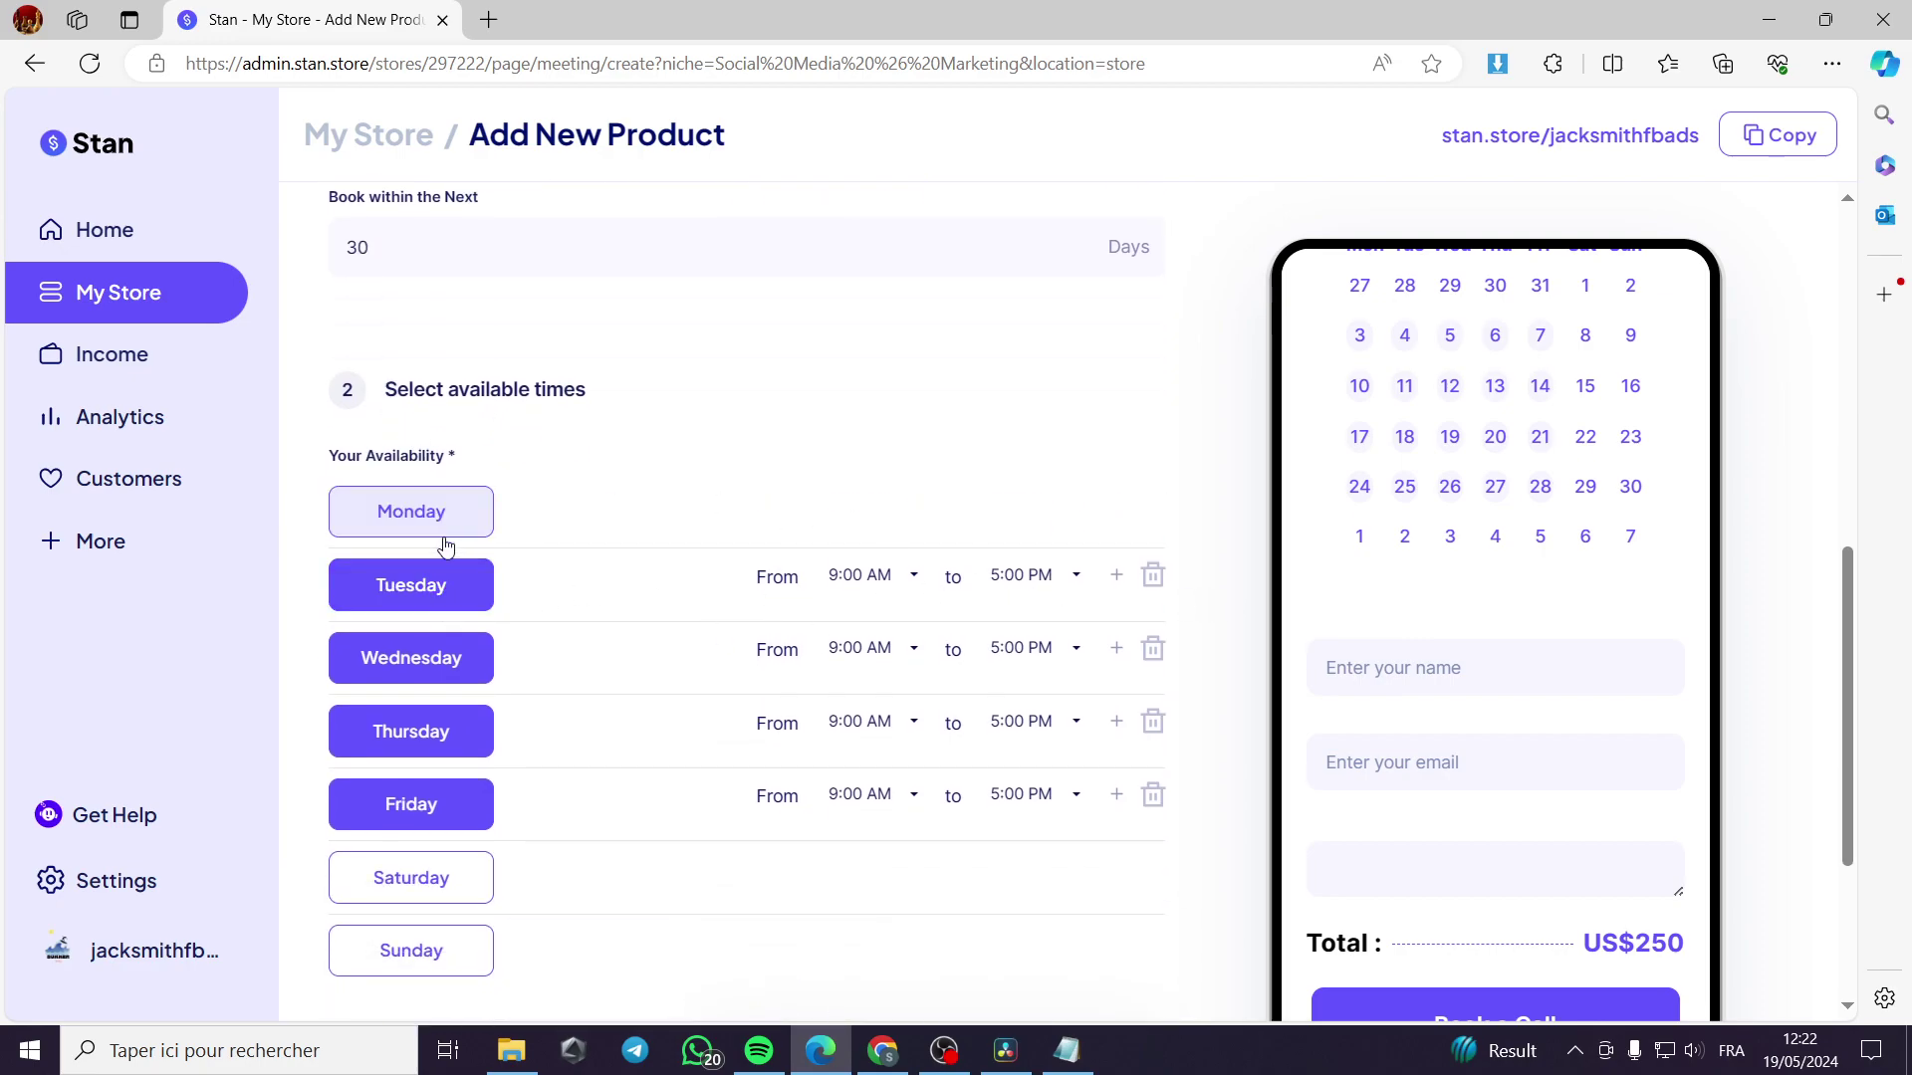
{"action": "left_click", "coordinate": [432, 586]}
{"action": "left_click", "coordinate": [423, 657]}
{"action": "left_click", "coordinate": [424, 535]}
{"action": "left_click", "coordinate": [414, 587]}
{"action": "left_click", "coordinate": [419, 657]}
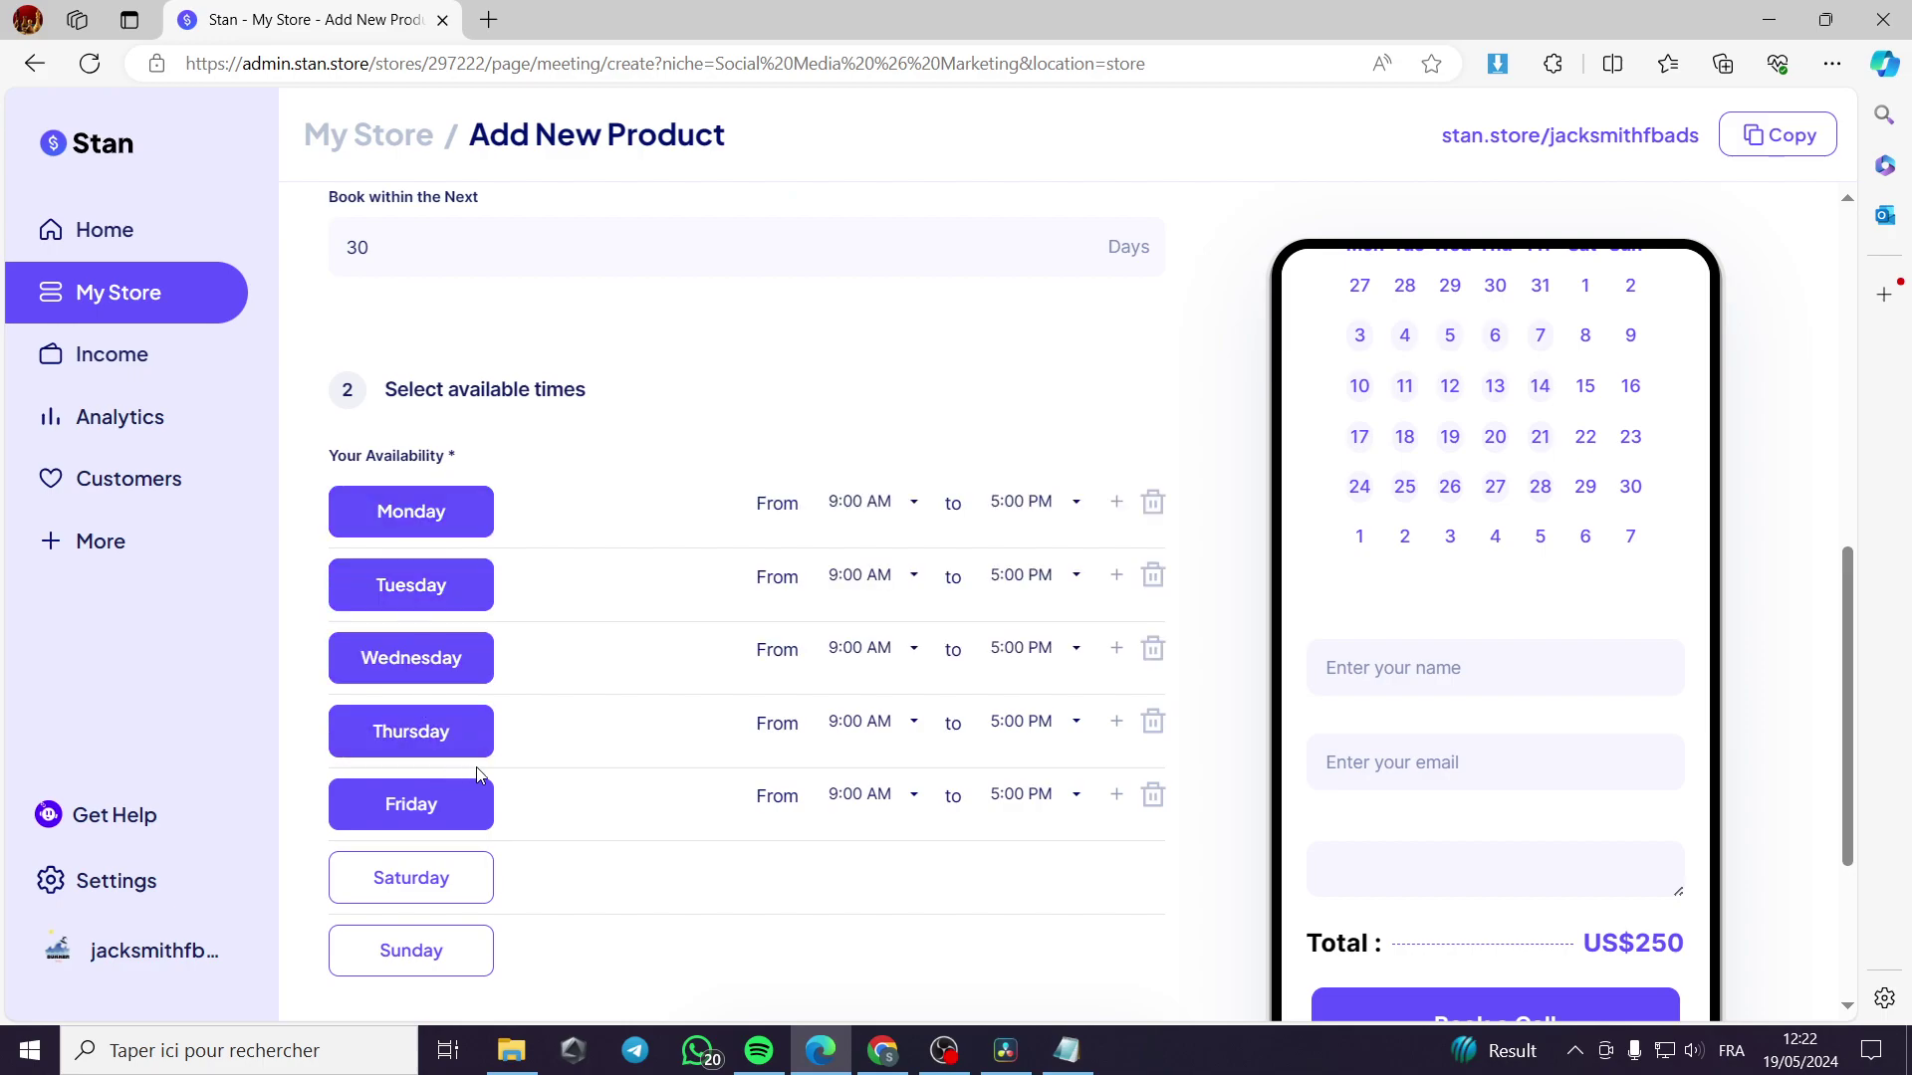
Look through the coaching call's remaining availability settings, its extra options and the email reminder's subject, body and timing.
{"action": "scroll", "coordinate": [468, 767], "scroll_direction": "down", "scroll_amount": 4}
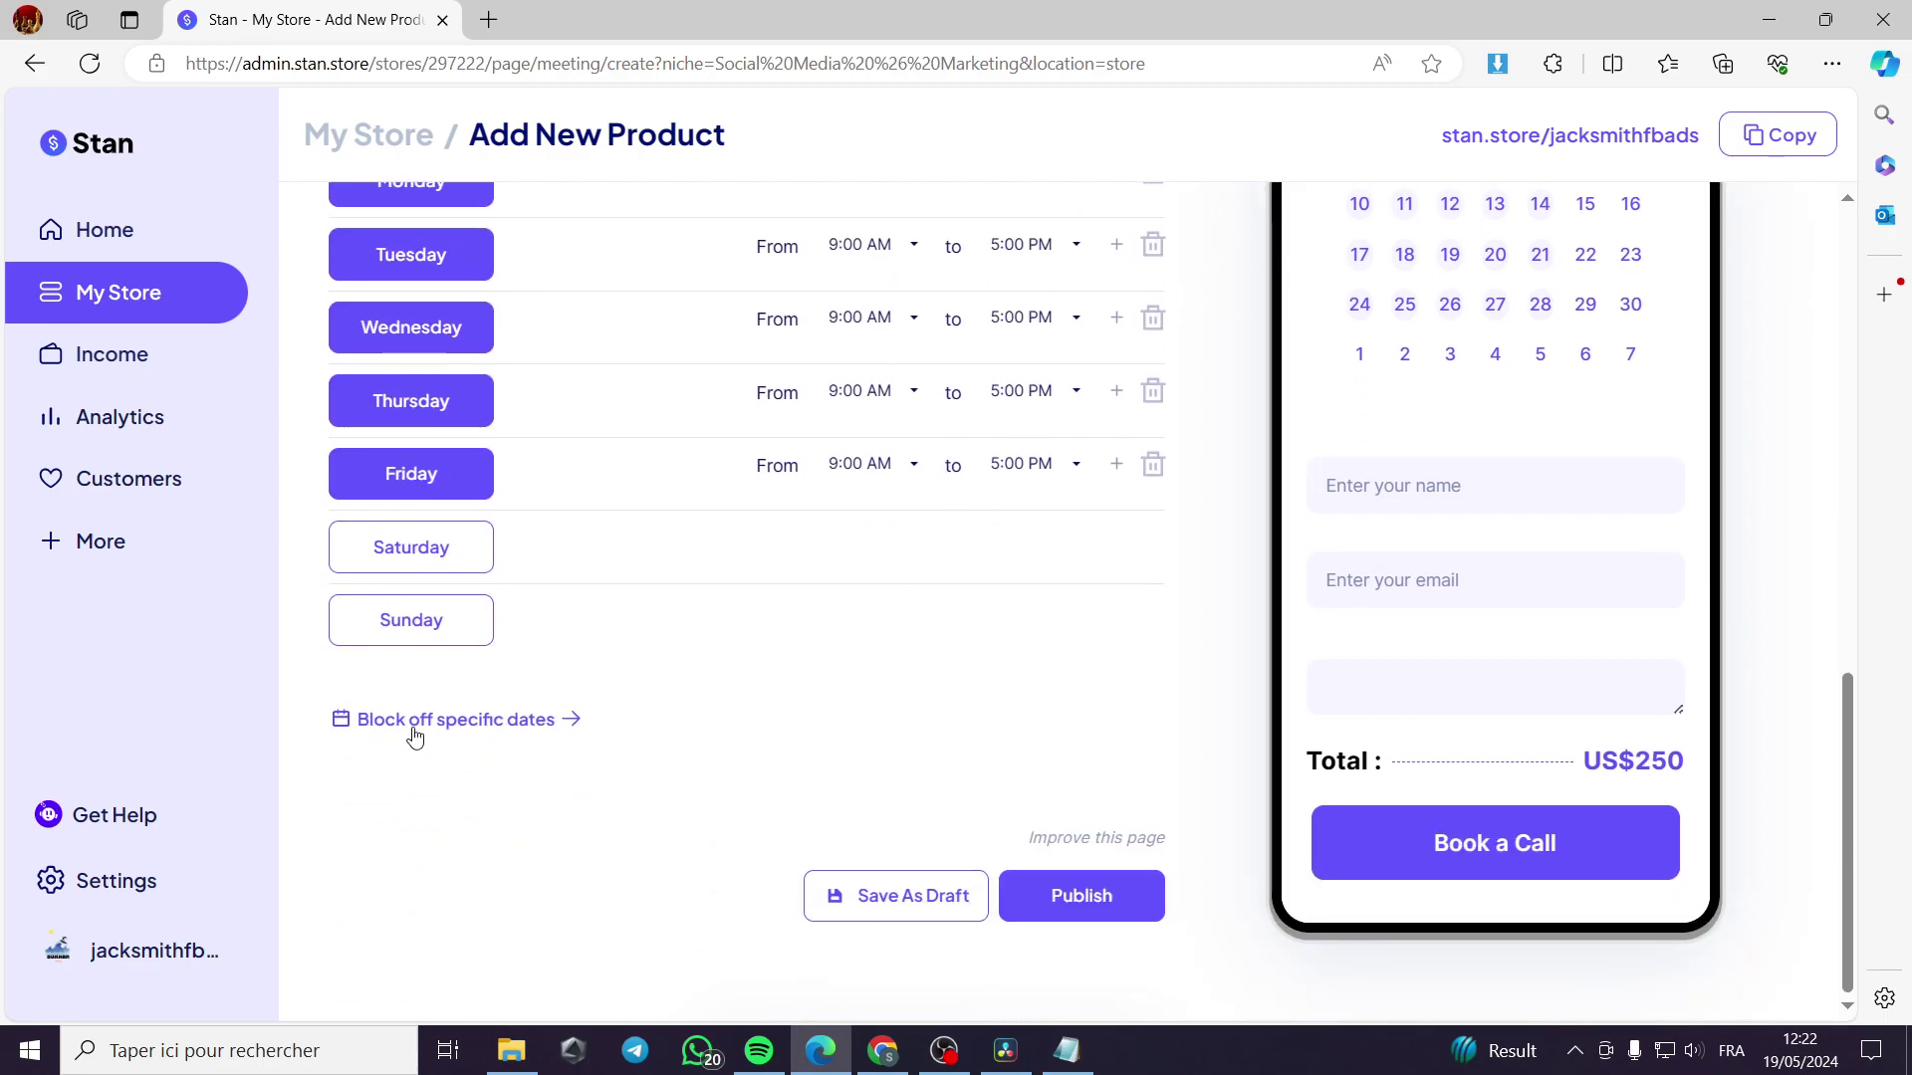
{"action": "scroll", "coordinate": [1067, 862], "scroll_direction": "up", "scroll_amount": 10}
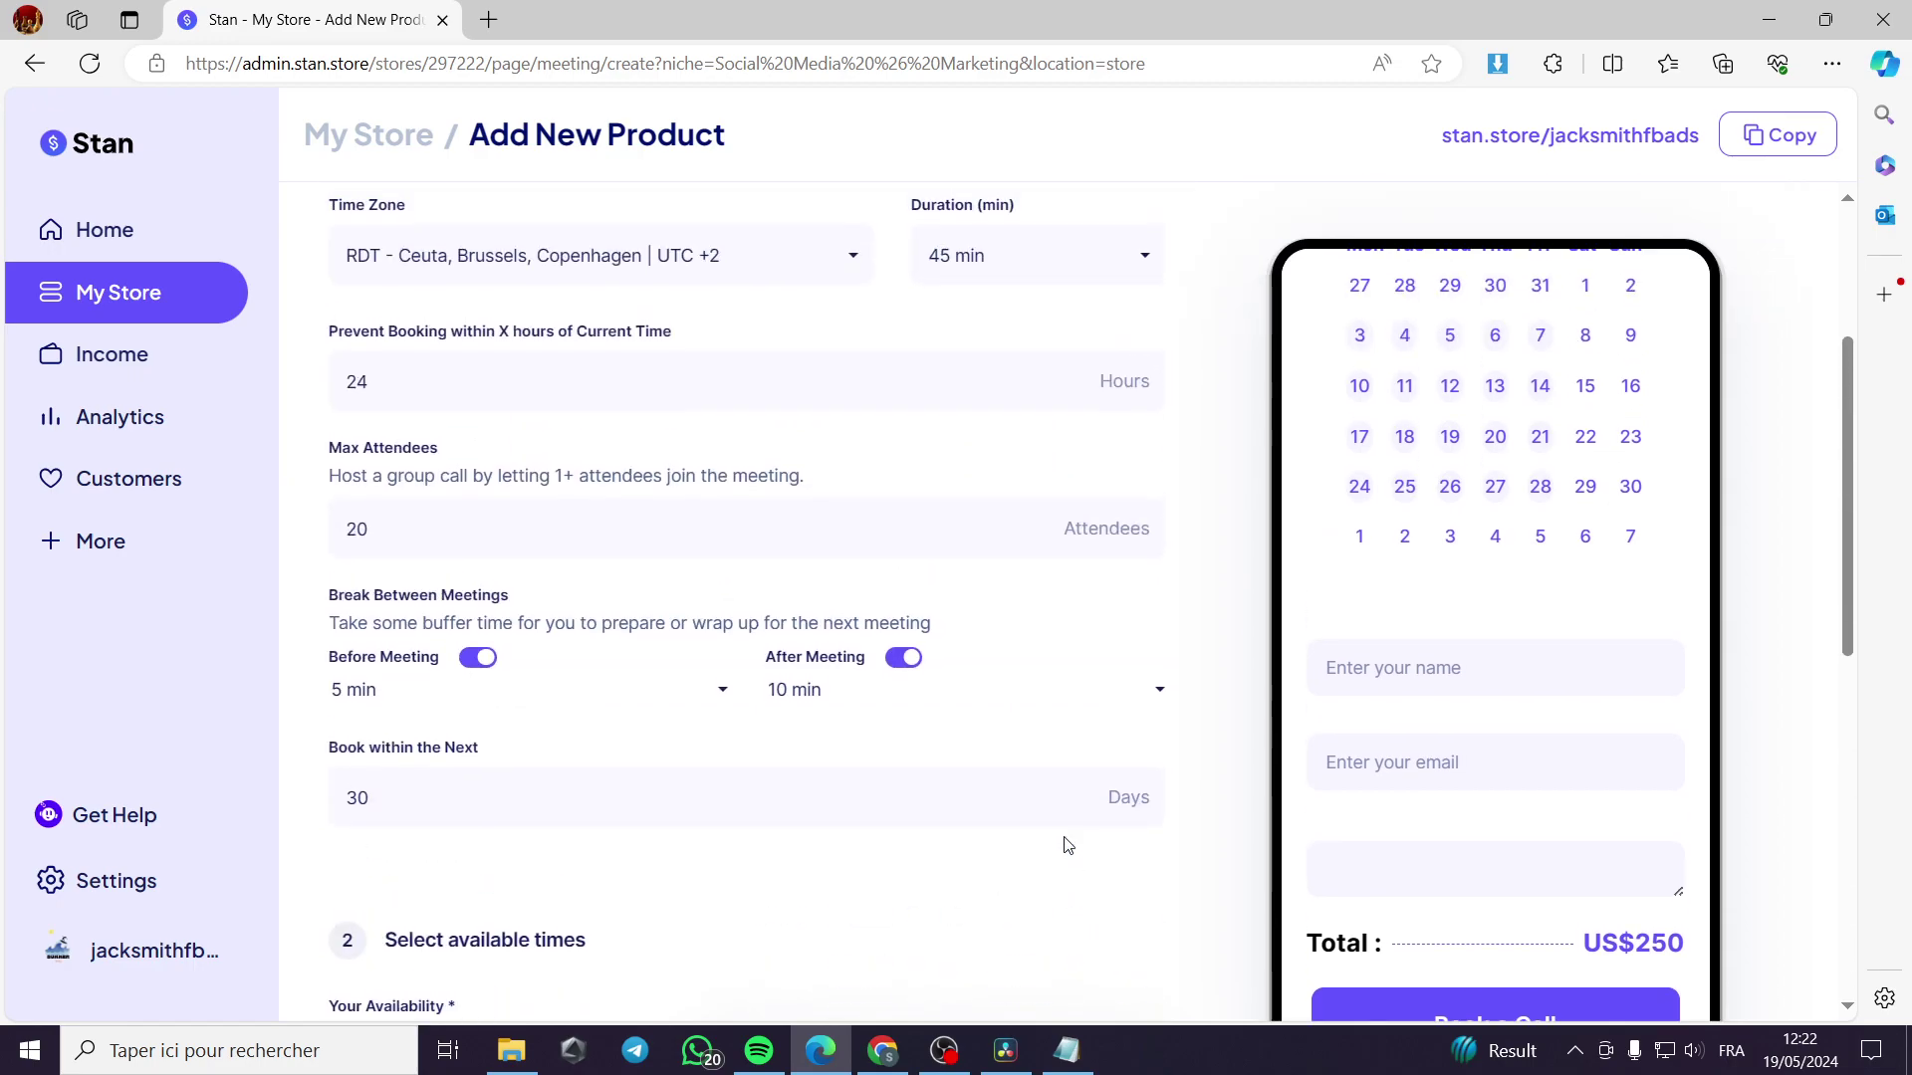
{"action": "left_click", "coordinate": [1021, 273]}
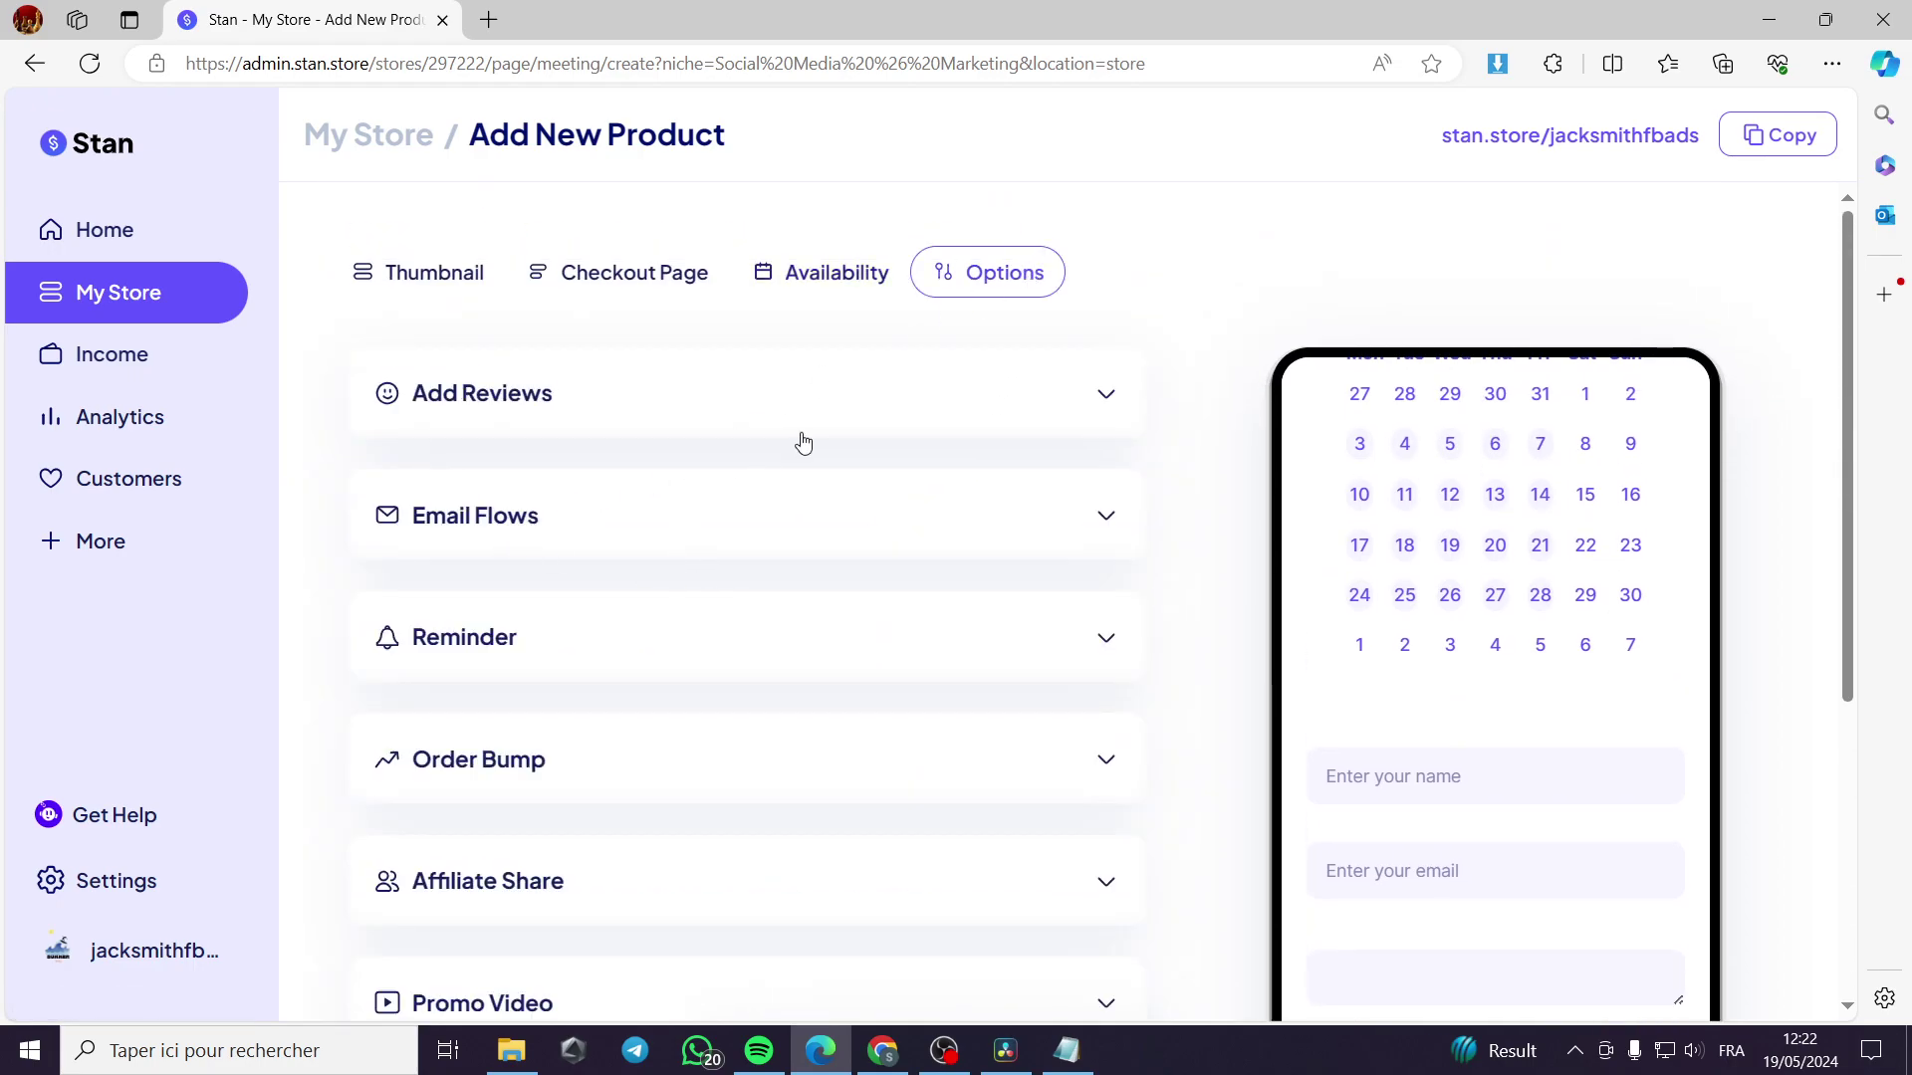
{"action": "scroll", "coordinate": [640, 405], "scroll_direction": "down", "scroll_amount": 2}
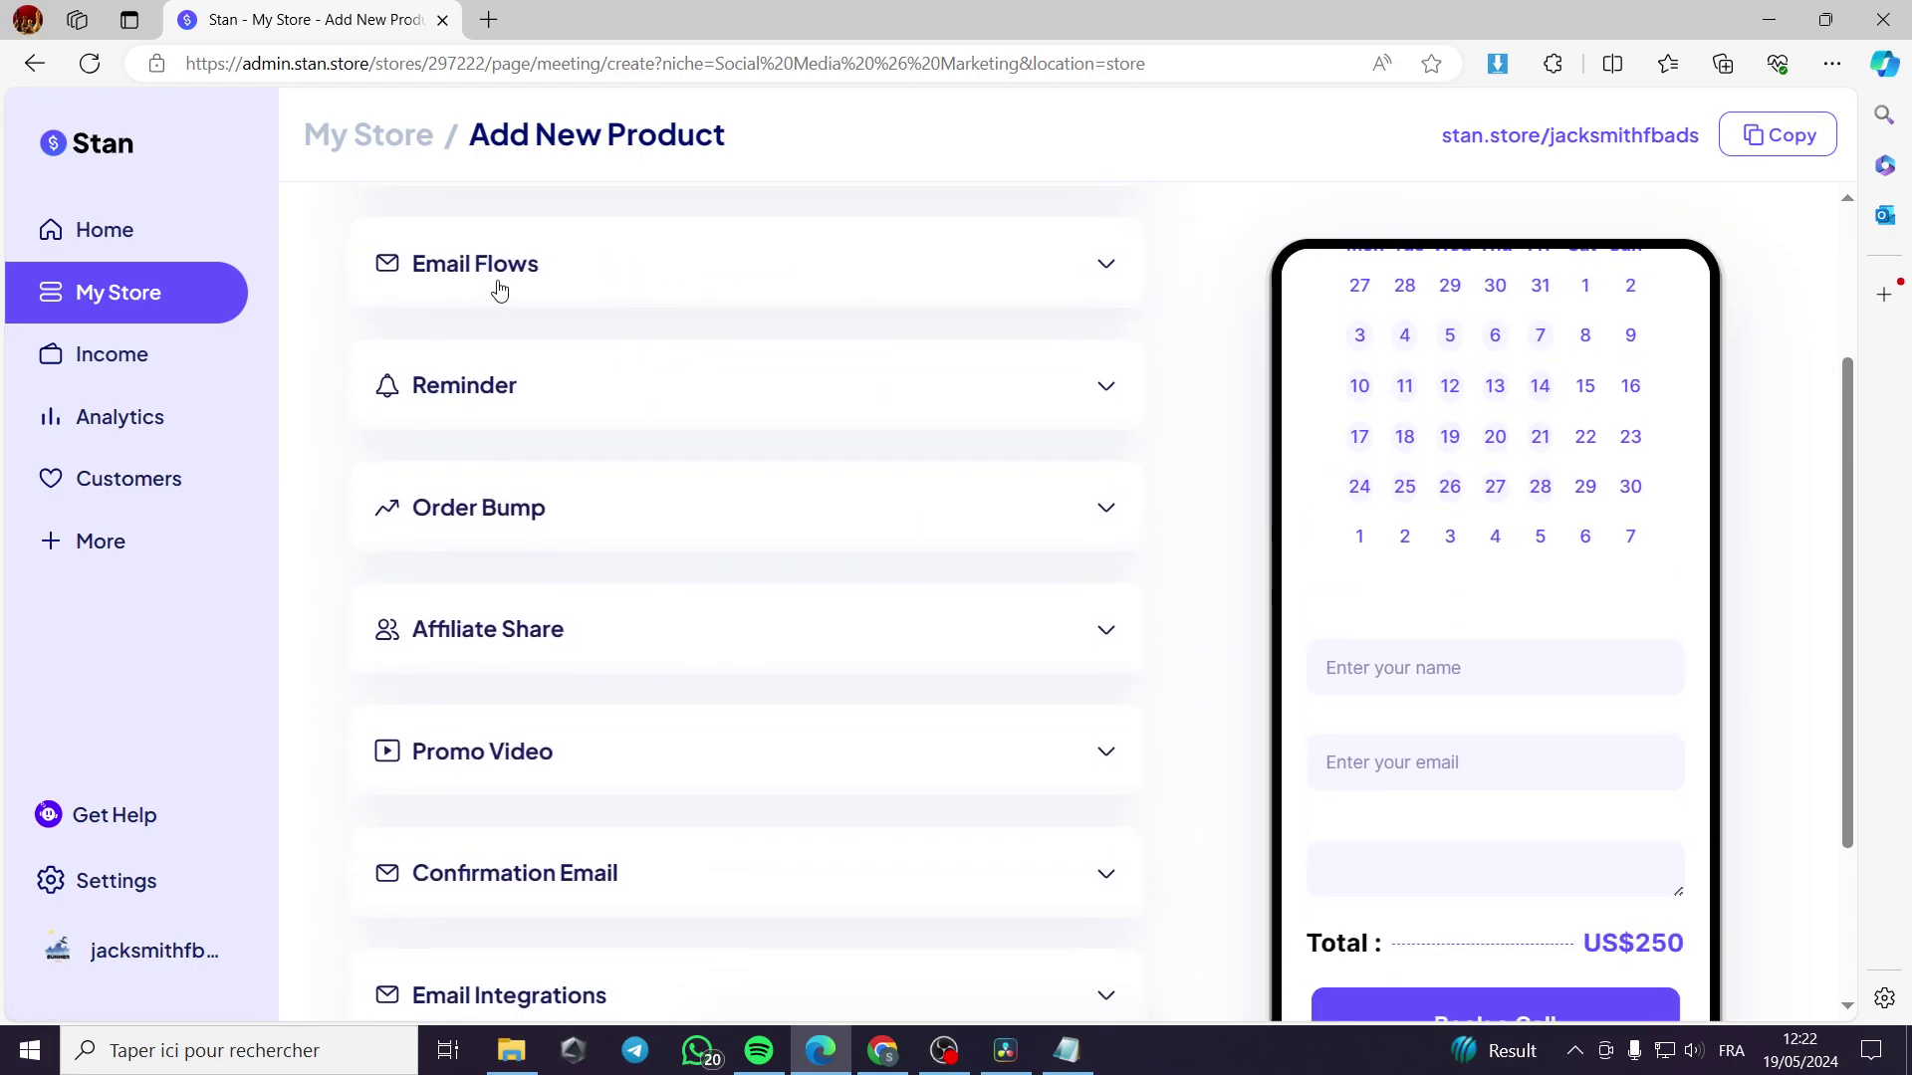
{"action": "scroll", "coordinate": [538, 408], "scroll_direction": "down", "scroll_amount": 1}
{"action": "left_click", "coordinate": [525, 260]}
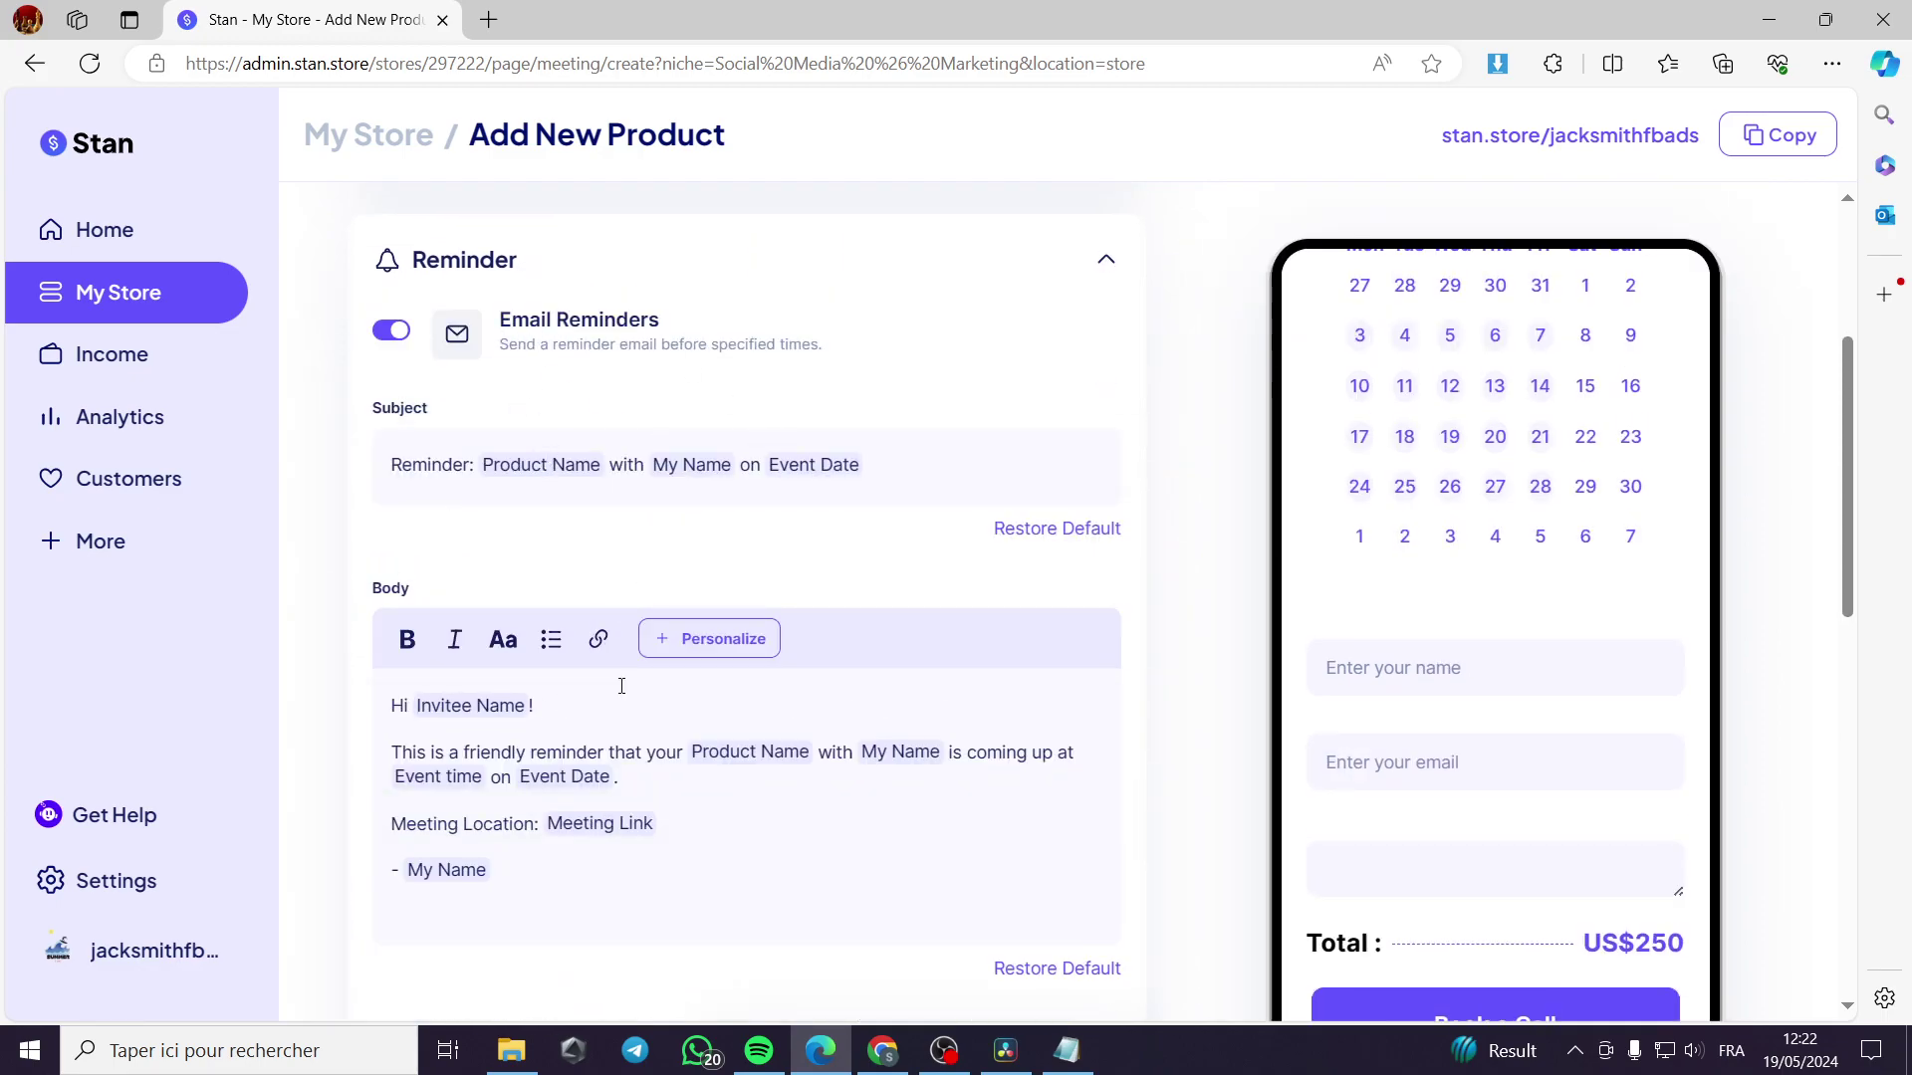
{"action": "scroll", "coordinate": [597, 697], "scroll_direction": "down", "scroll_amount": 1}
{"action": "scroll", "coordinate": [737, 647], "scroll_direction": "down", "scroll_amount": 1}
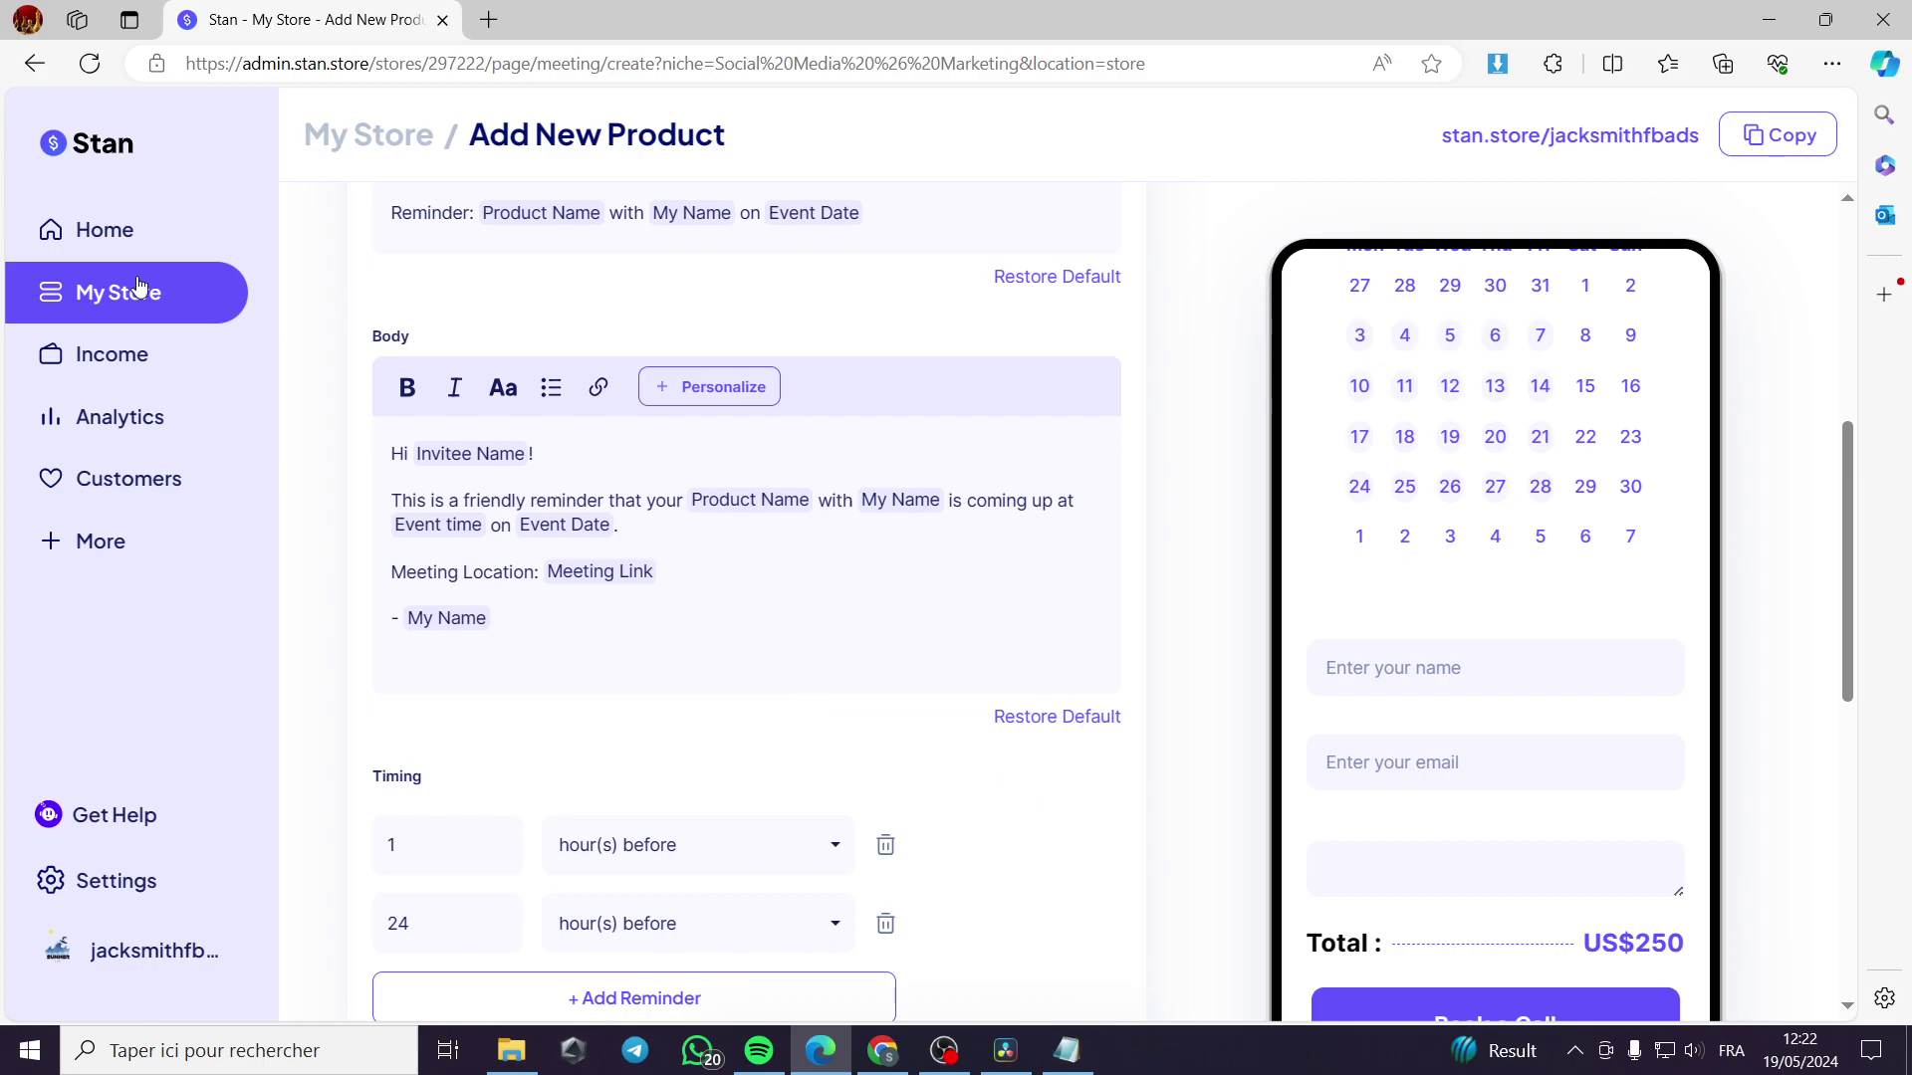
Add a new eCourse product to the store and give its thumbnail the Preview style.
{"action": "left_click", "coordinate": [102, 303]}
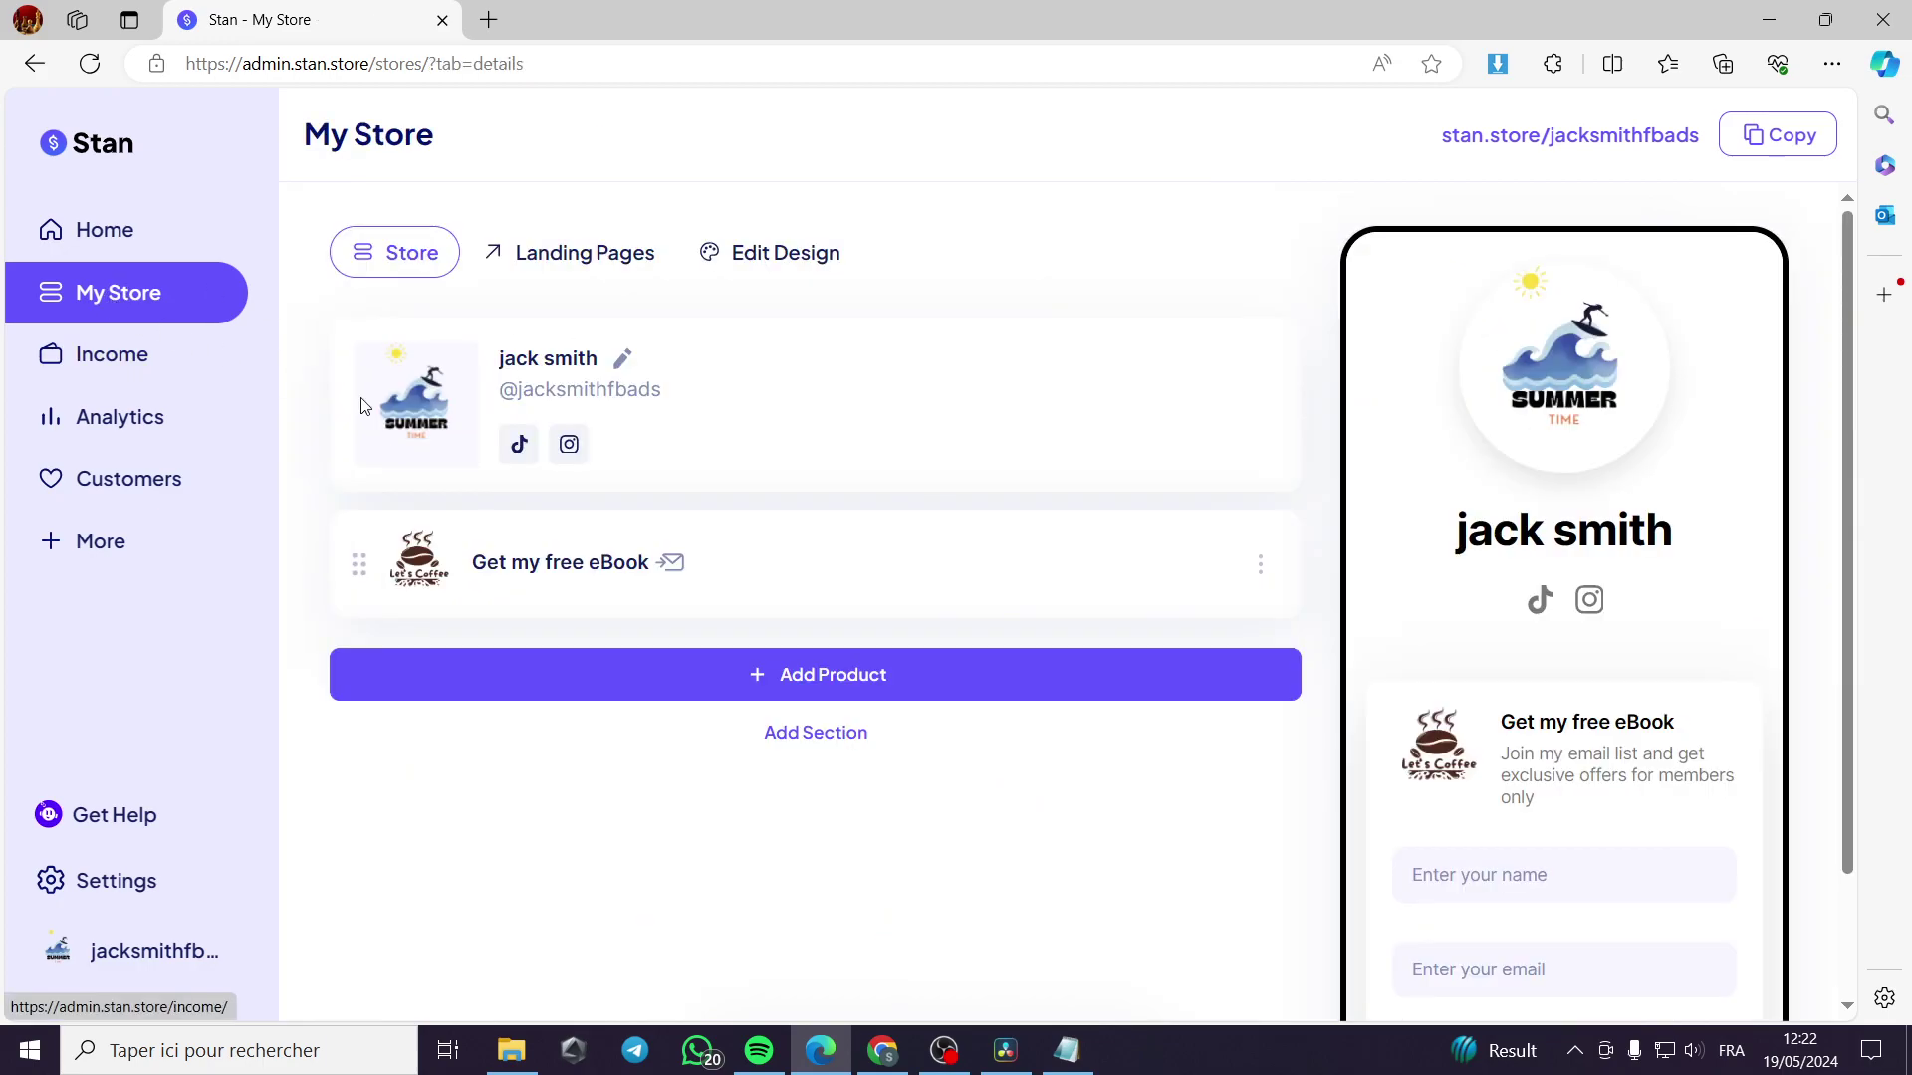
{"action": "left_click", "coordinate": [785, 677]}
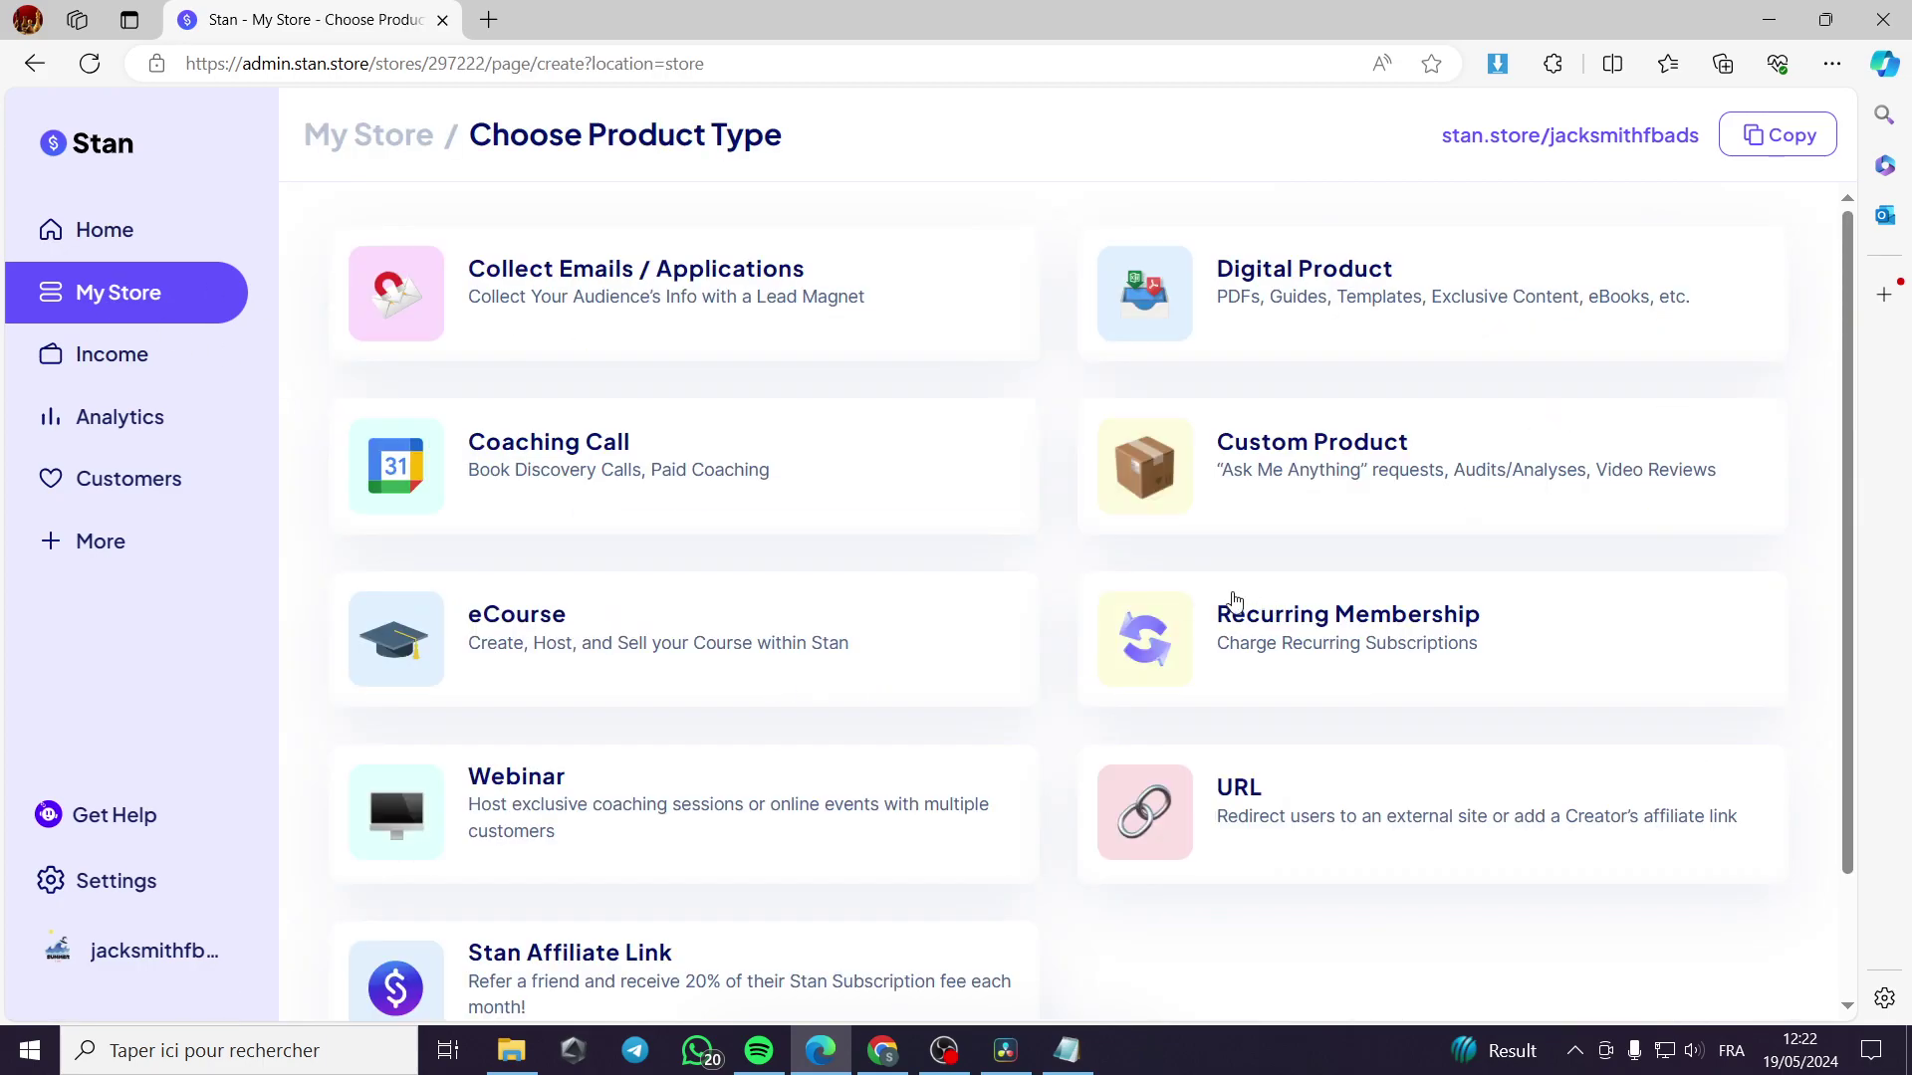
{"action": "left_click", "coordinate": [544, 645]}
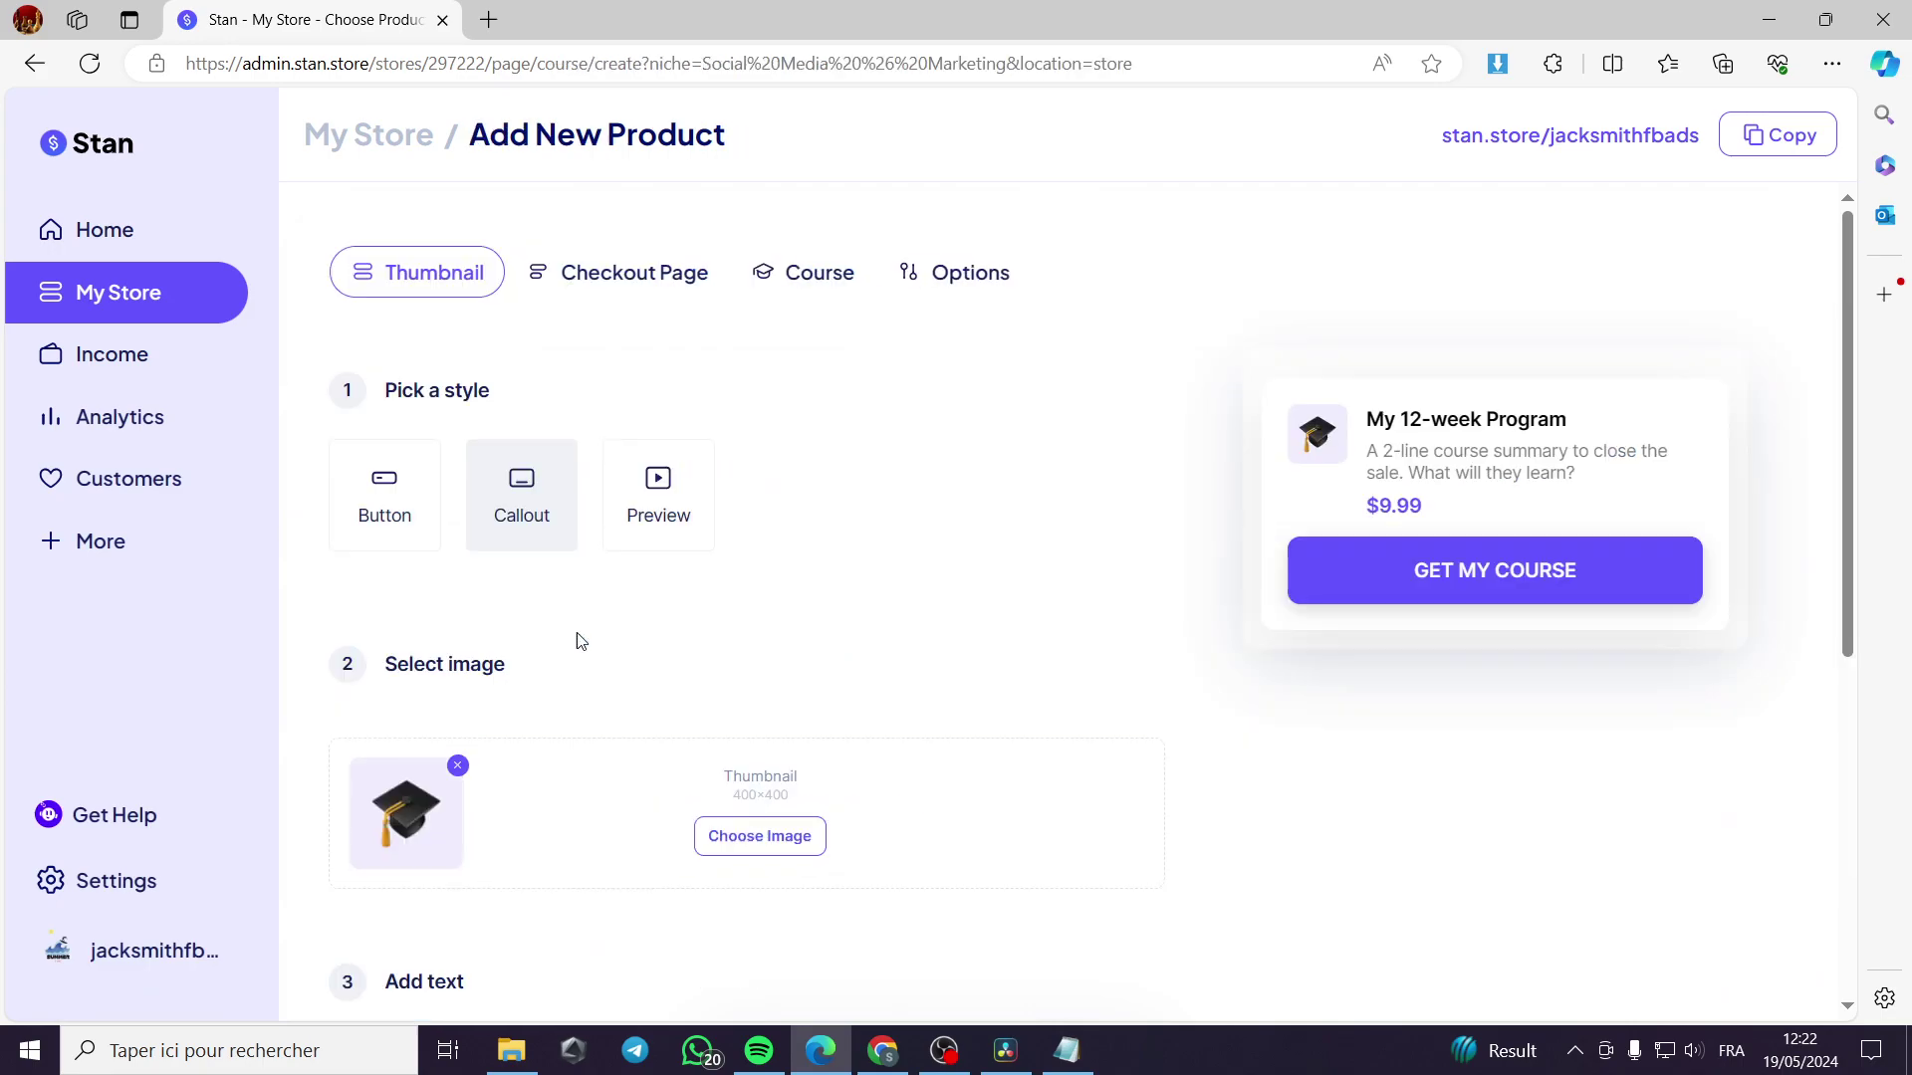
{"action": "left_click", "coordinate": [657, 485]}
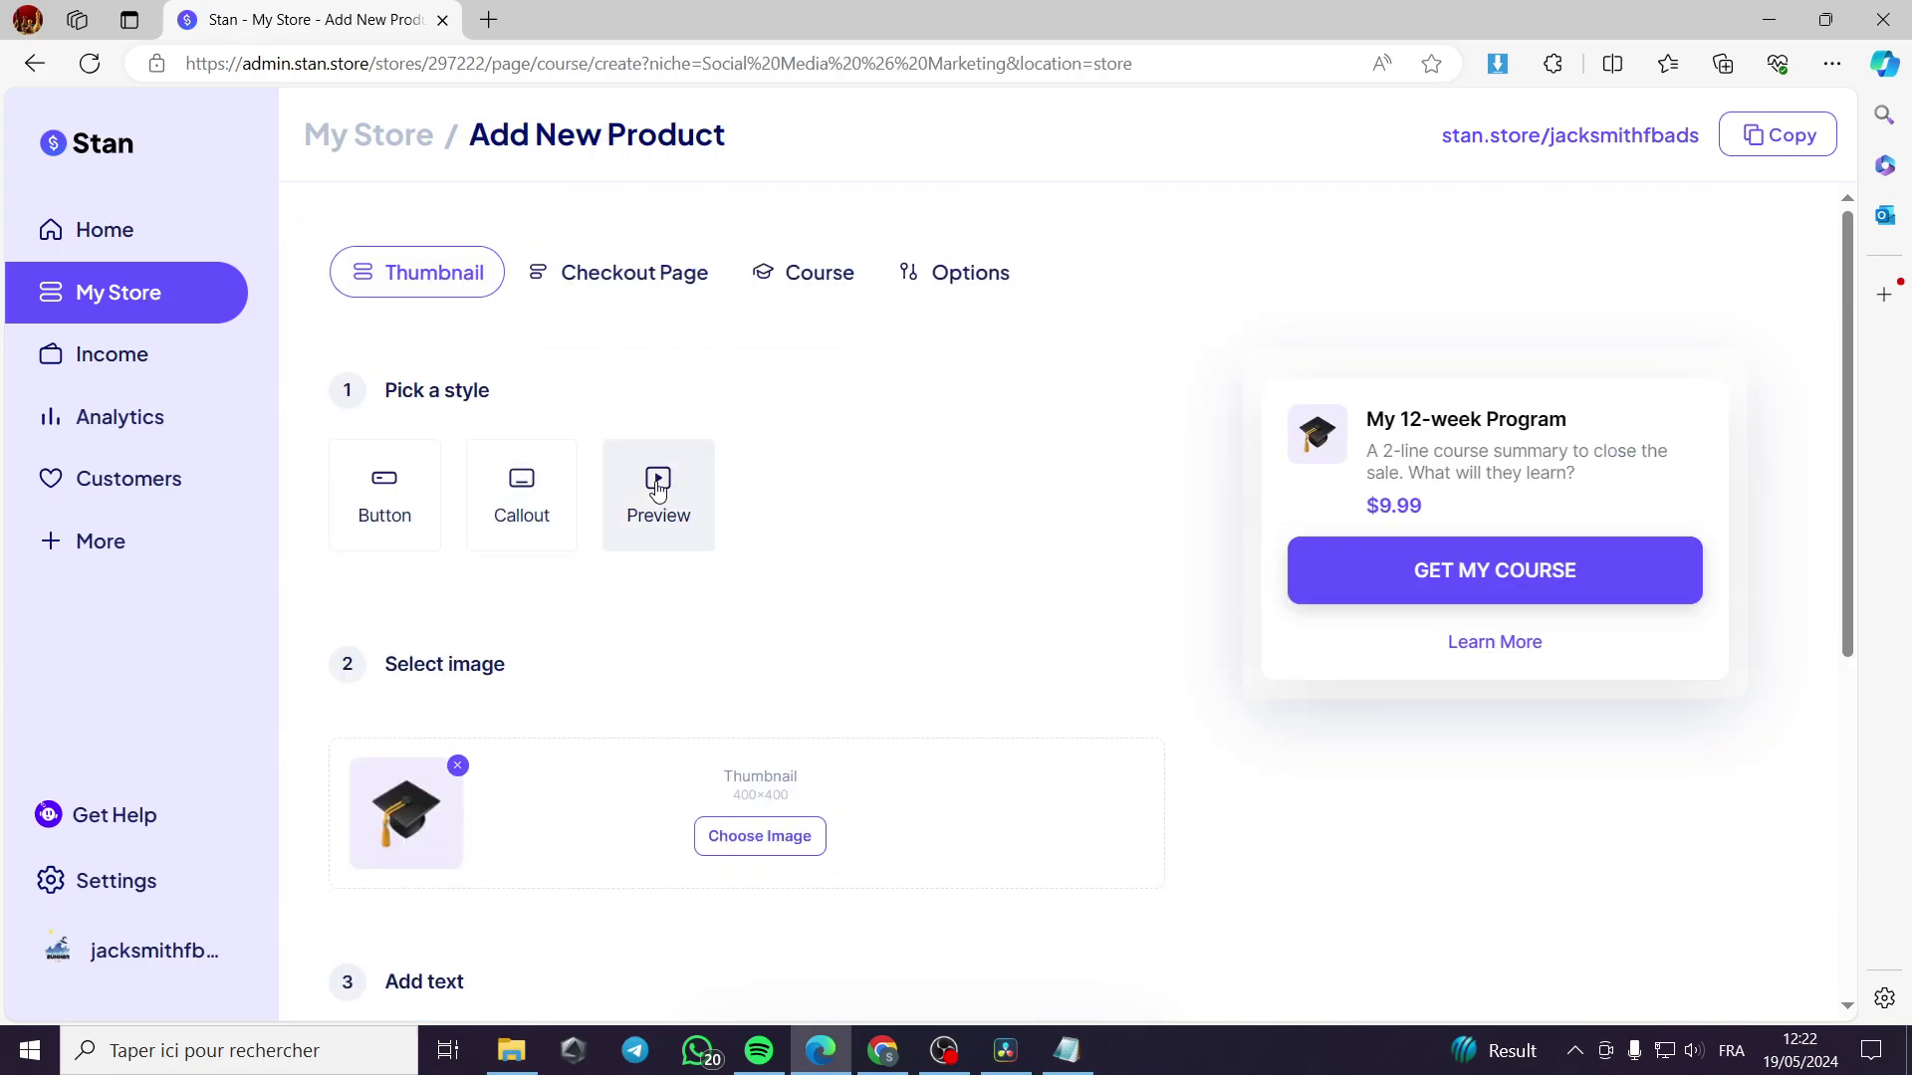
Upload "Black and Beige Stylish Product Launch Pinterest Pin" as the eCourse thumbnail and crop it.
{"action": "left_click", "coordinate": [802, 834]}
{"action": "left_click", "coordinate": [647, 428]}
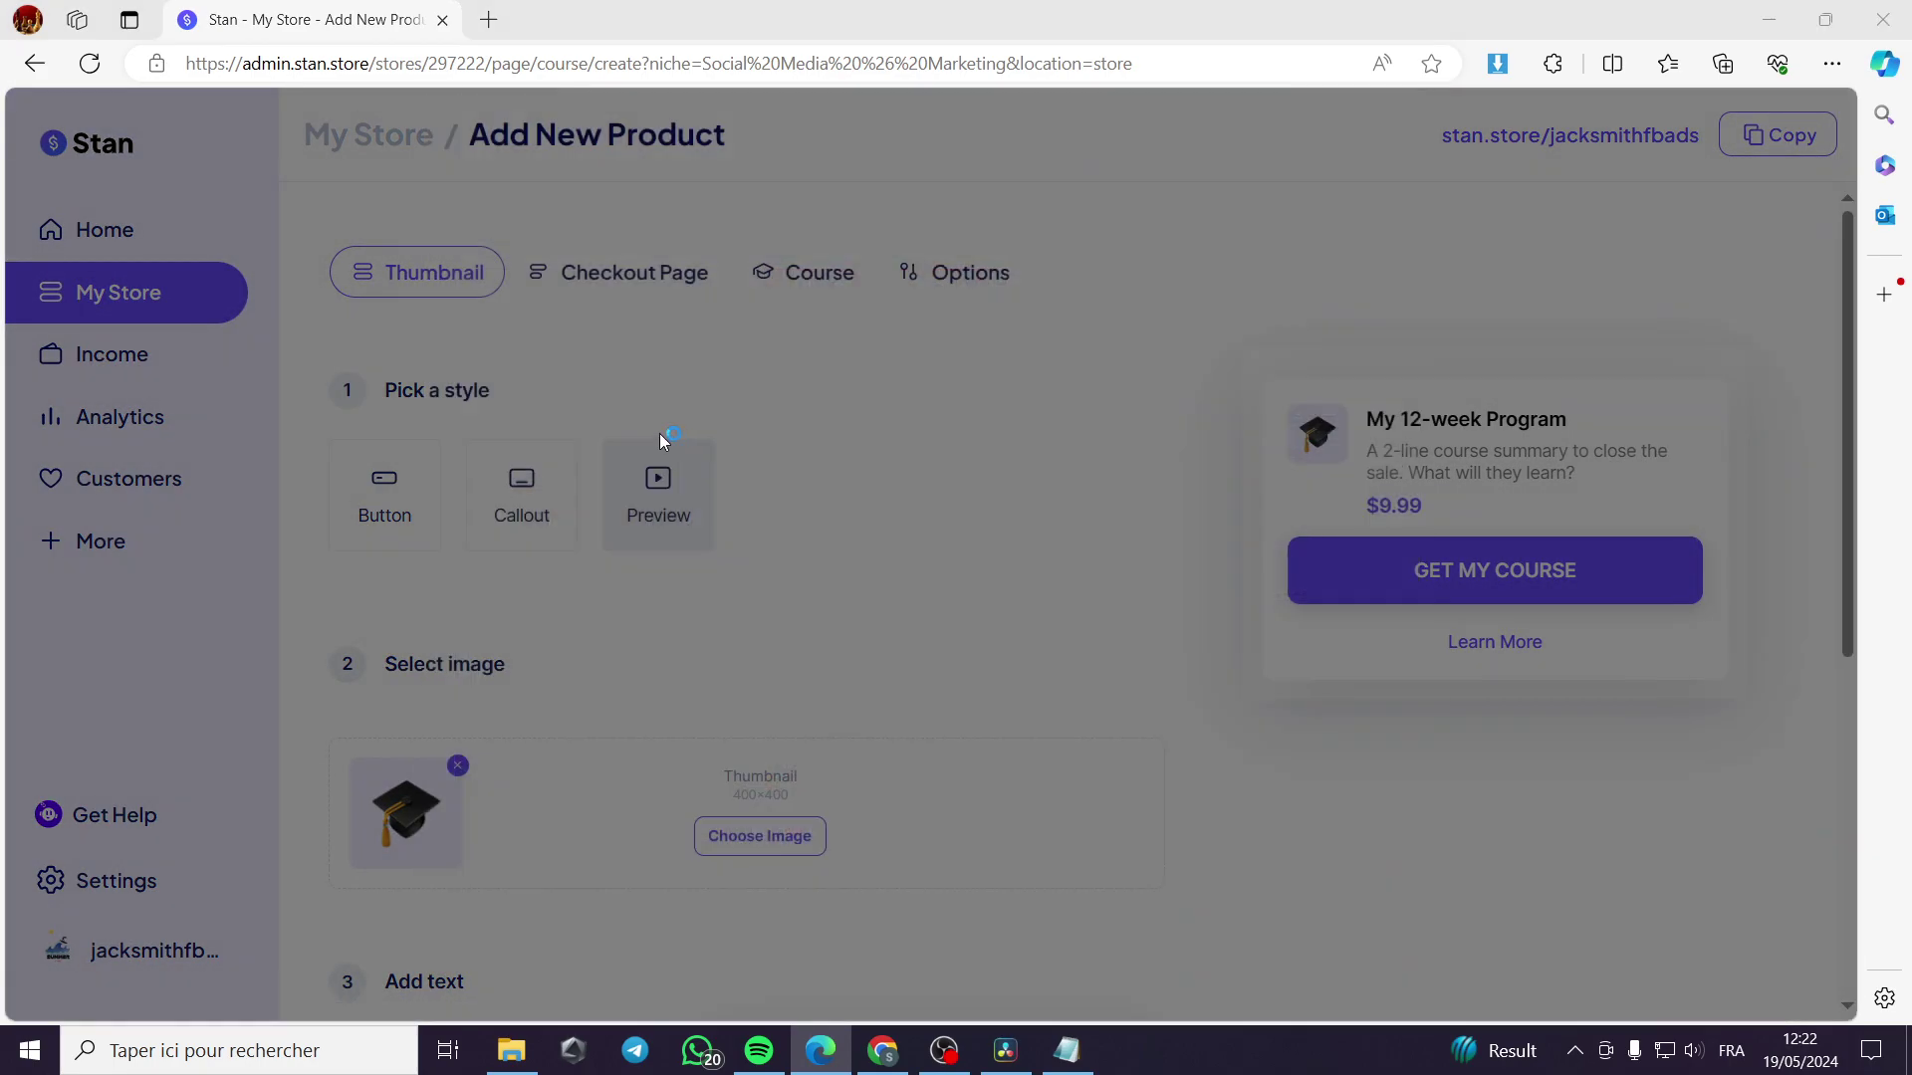
{"action": "scroll", "coordinate": [464, 428], "scroll_direction": "down", "scroll_amount": 2}
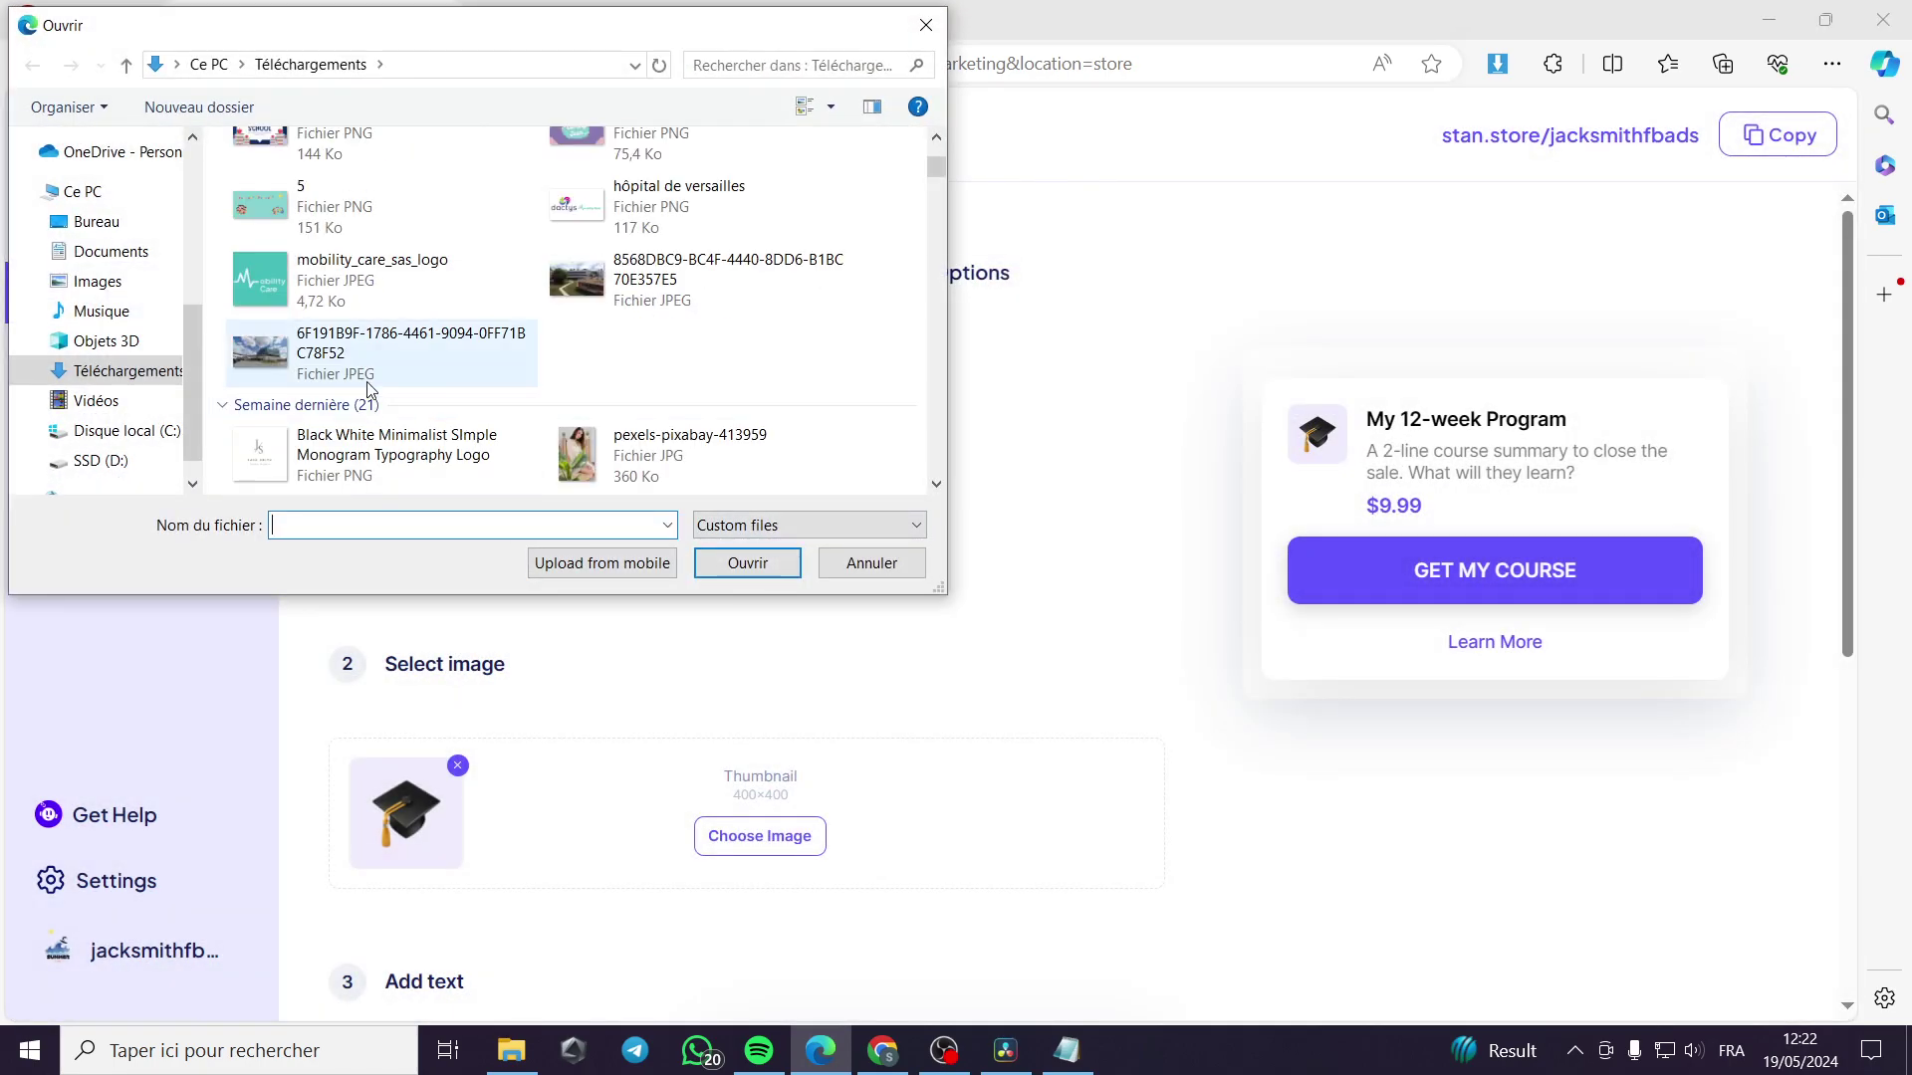
{"action": "scroll", "coordinate": [416, 383], "scroll_direction": "down", "scroll_amount": 2}
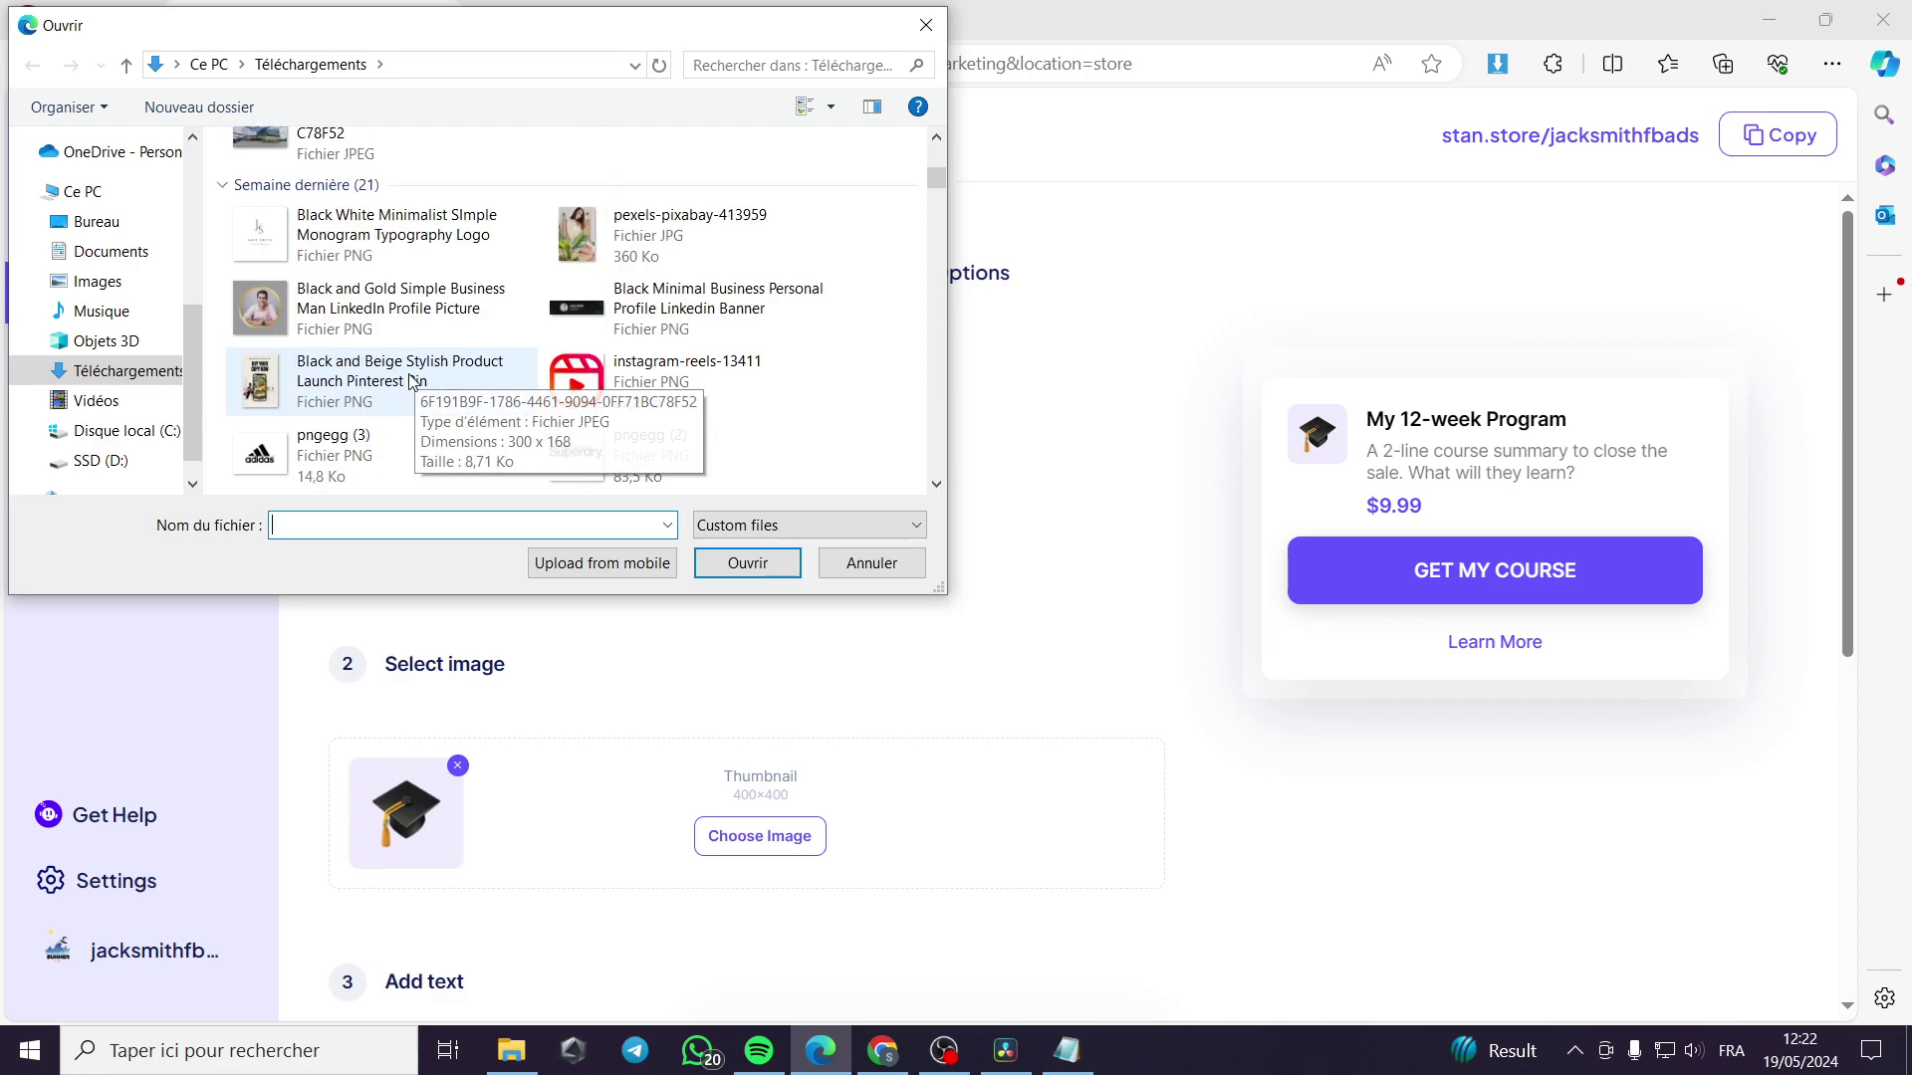
{"action": "double_click", "coordinate": [417, 379]}
{"action": "left_click_drag", "start_coordinate": [1012, 577], "coordinate": [1012, 544]}
{"action": "left_click", "coordinate": [1093, 792]}
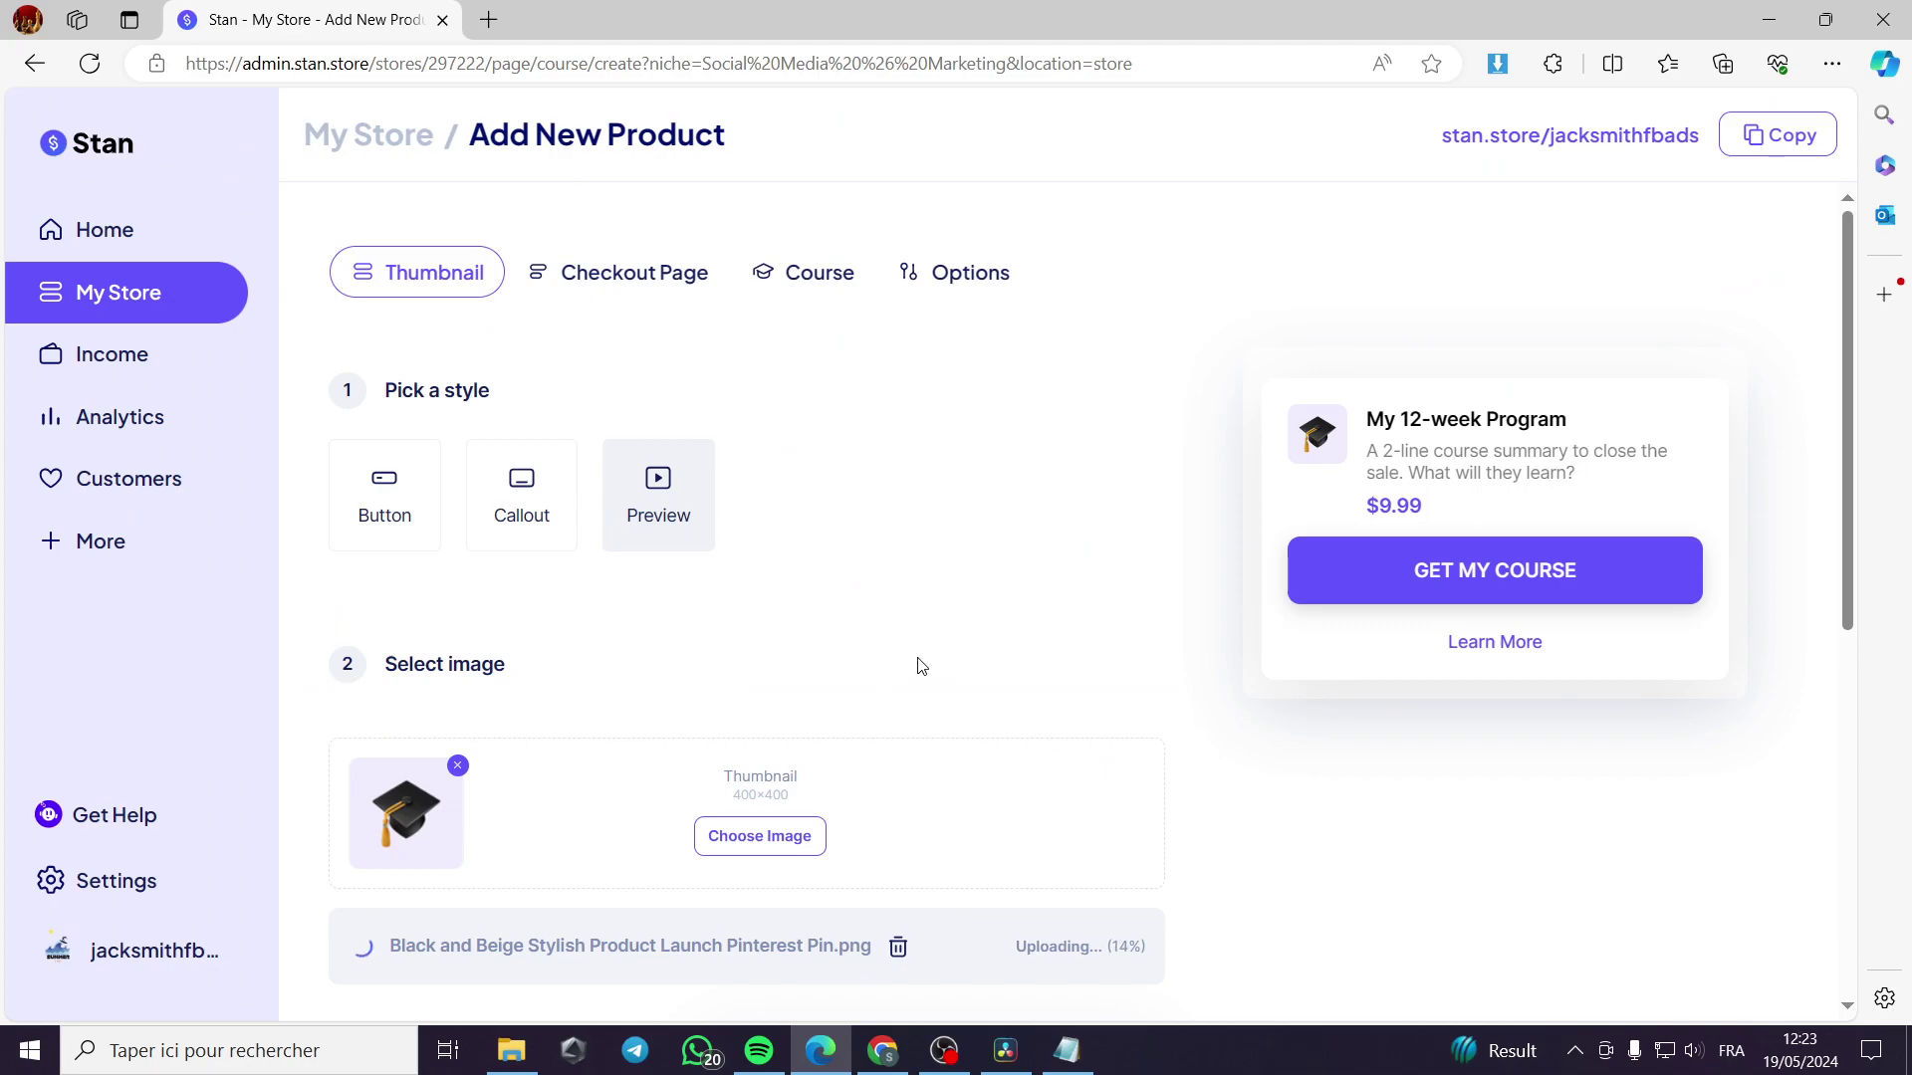
Look through the eCourse's thumbnail text fields and its checkout page's image, description, price and info collection settings.
{"action": "scroll", "coordinate": [846, 665], "scroll_direction": "down", "scroll_amount": 5}
{"action": "scroll", "coordinate": [685, 683], "scroll_direction": "down", "scroll_amount": 1}
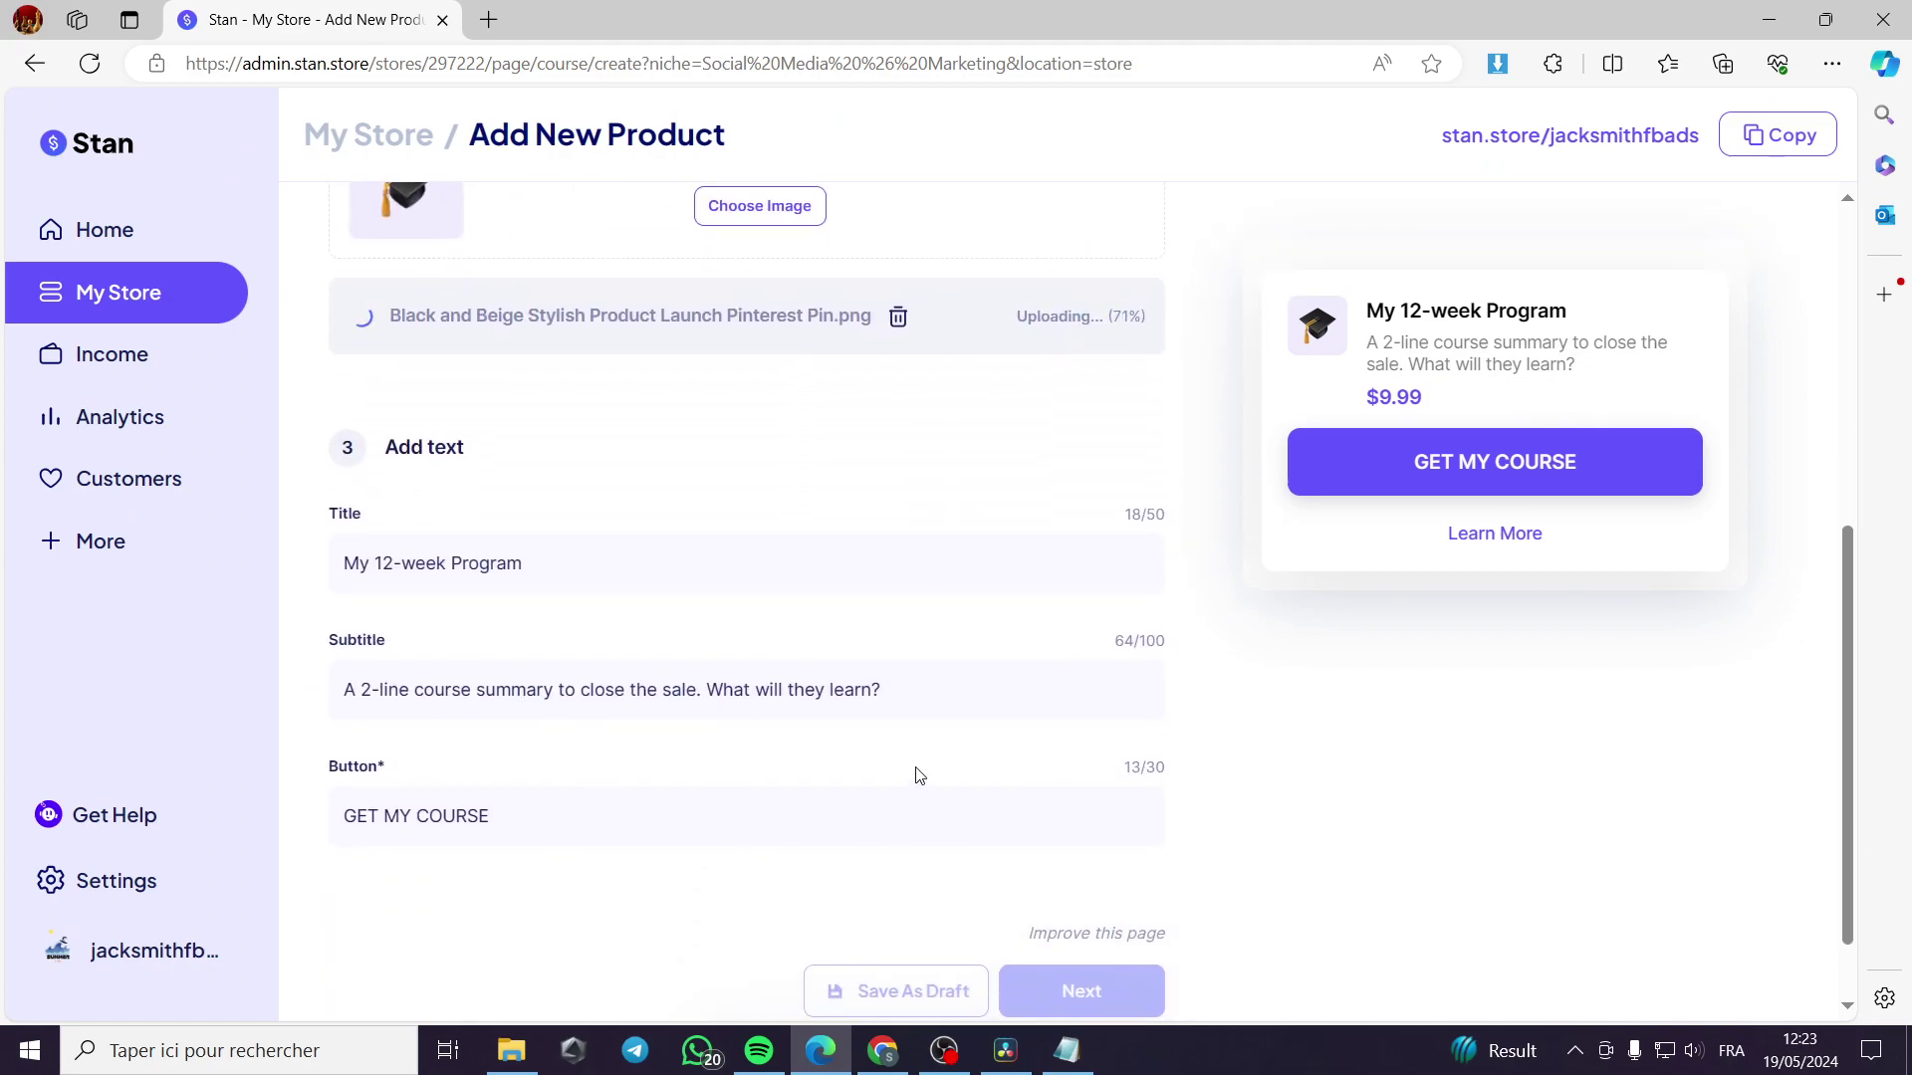
{"action": "scroll", "coordinate": [921, 767], "scroll_direction": "up", "scroll_amount": 6}
{"action": "left_click", "coordinate": [665, 294]}
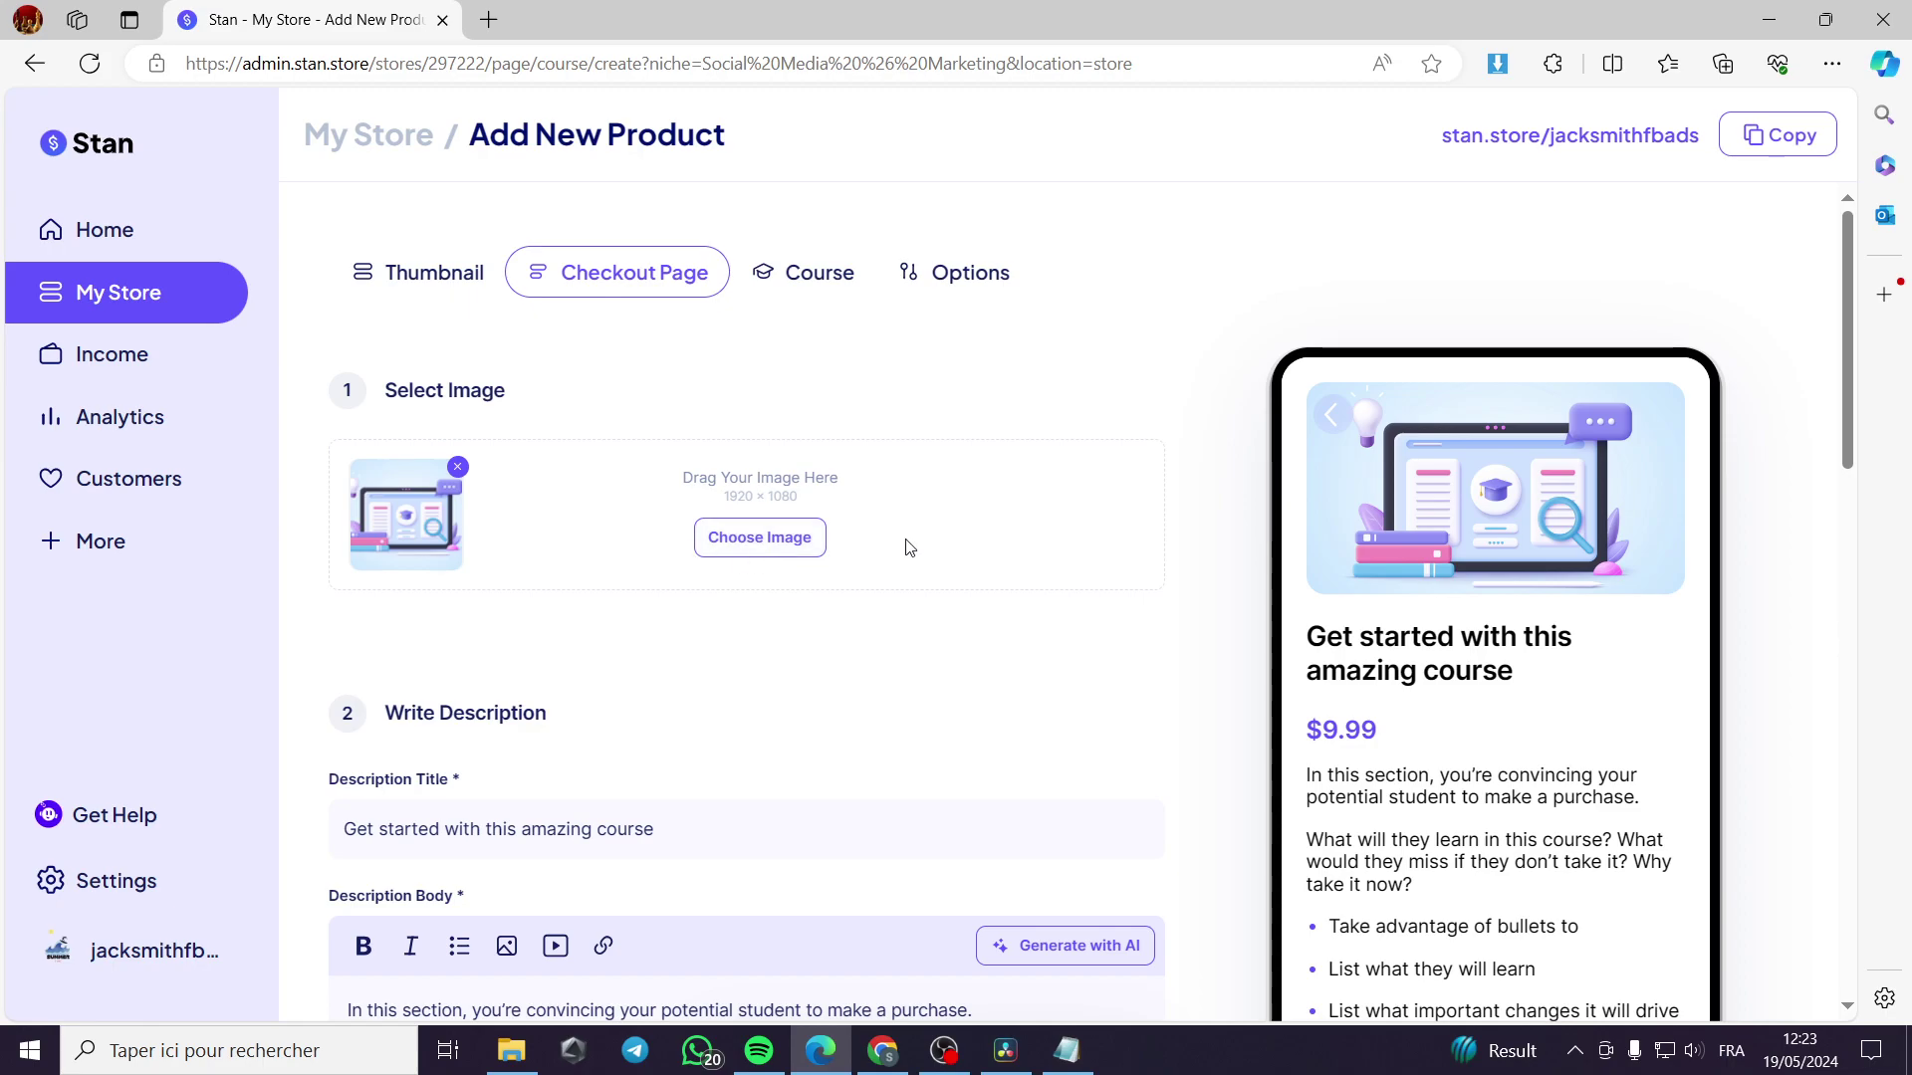
{"action": "scroll", "coordinate": [1079, 692], "scroll_direction": "down", "scroll_amount": 2}
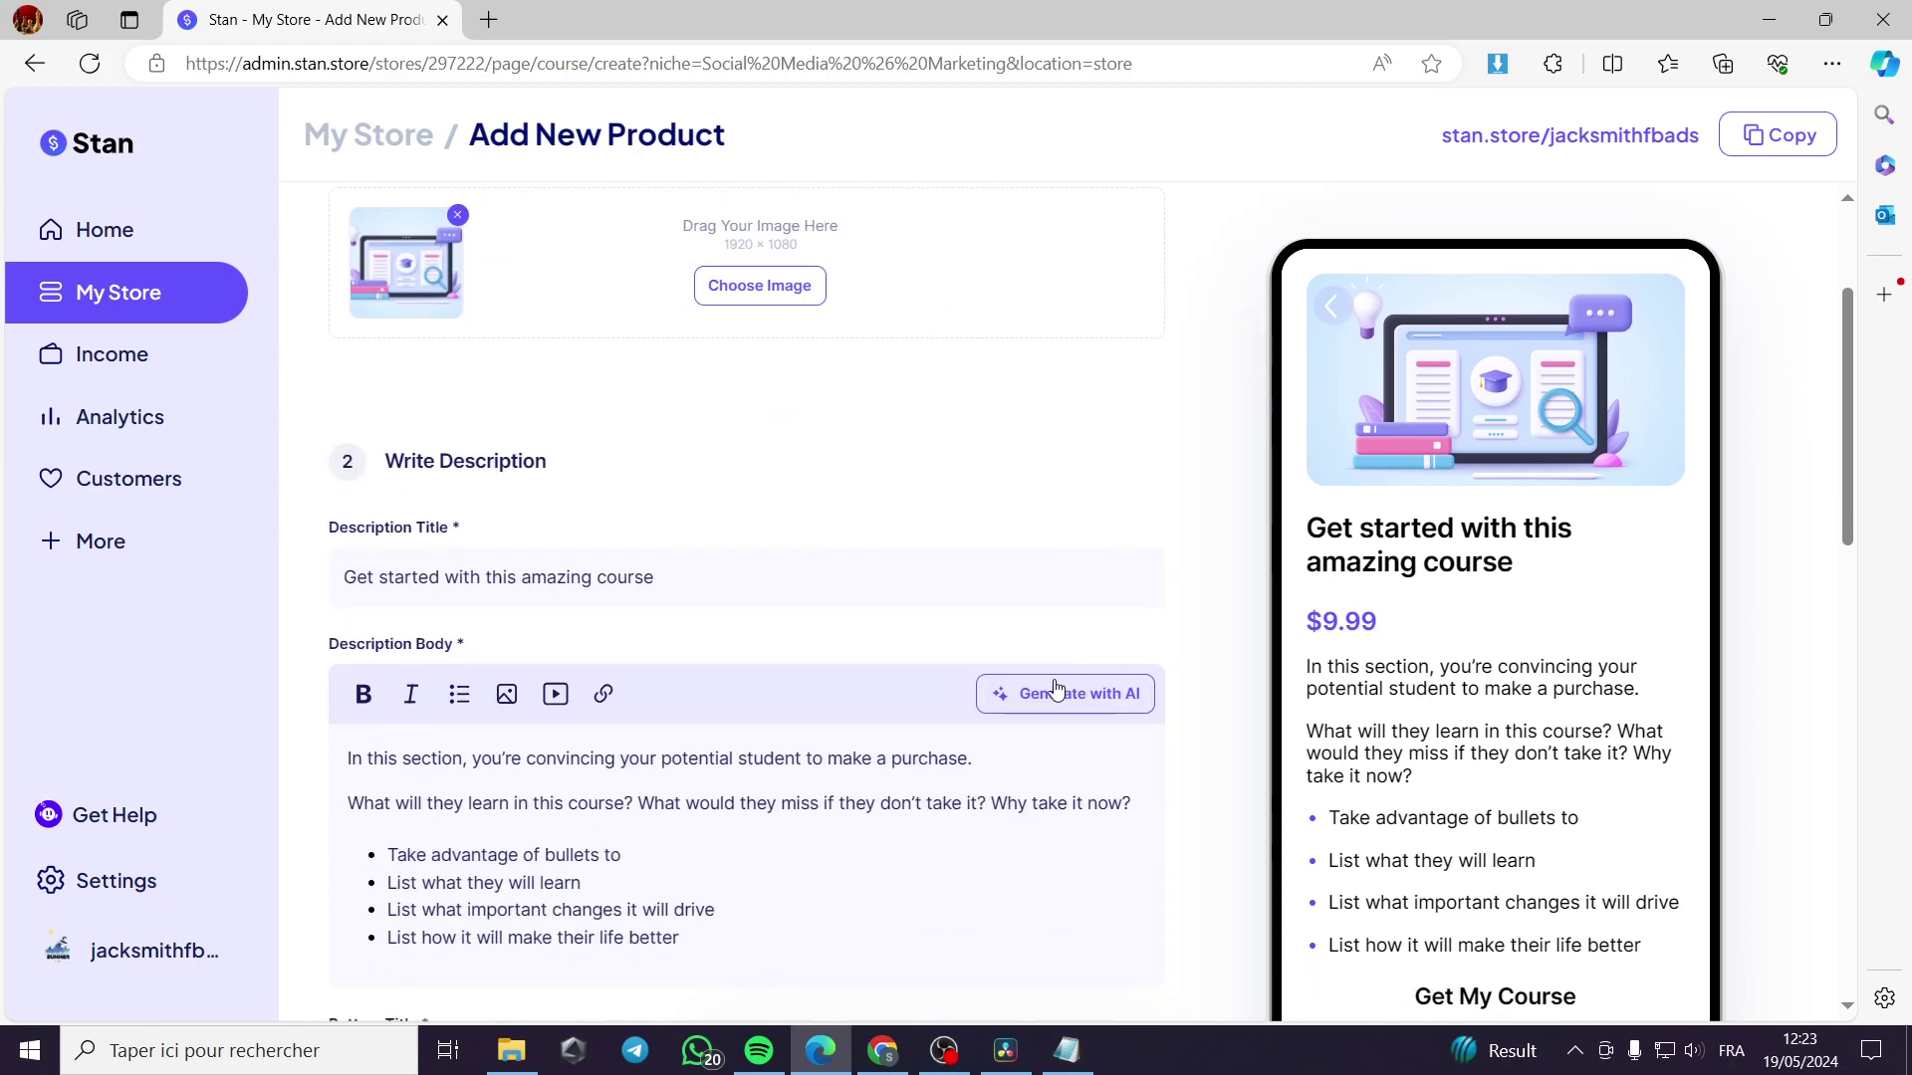
{"action": "scroll", "coordinate": [860, 469], "scroll_direction": "down", "scroll_amount": 4}
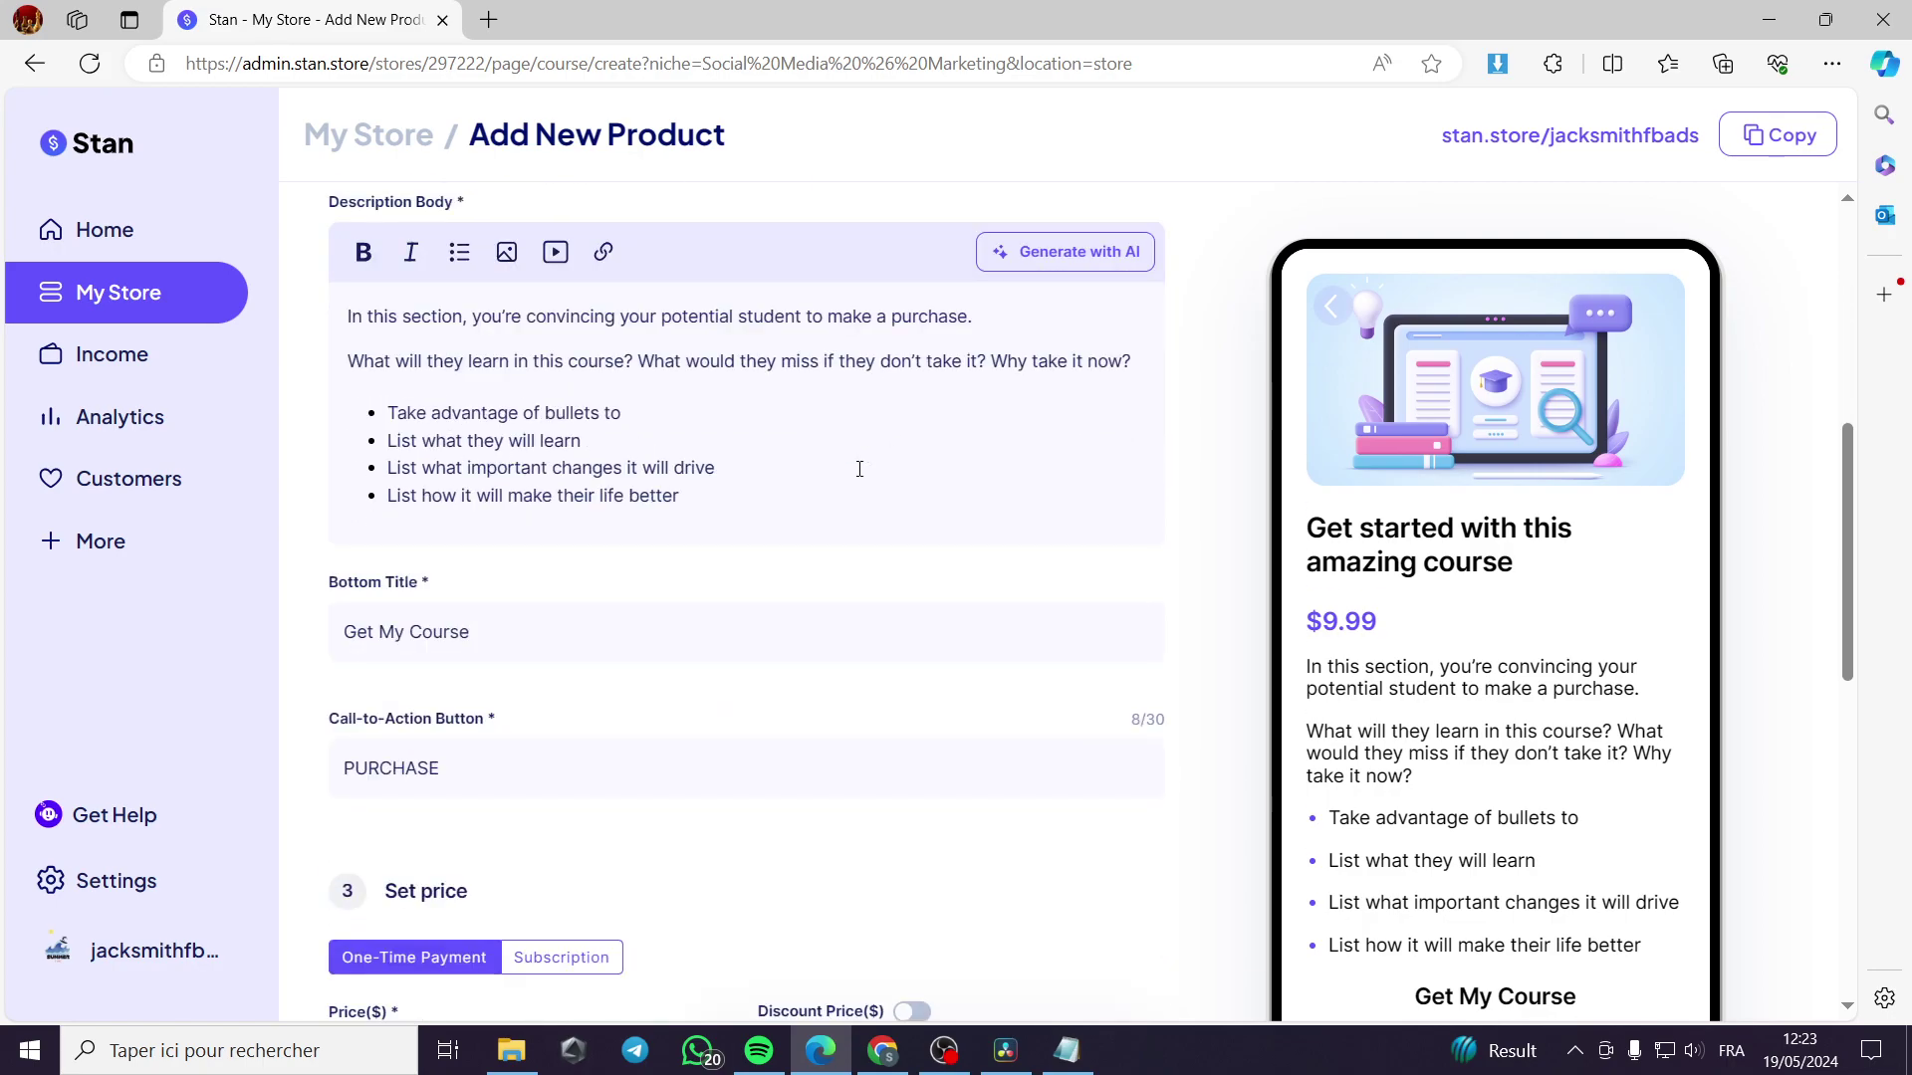
{"action": "scroll", "coordinate": [862, 481], "scroll_direction": "down", "scroll_amount": 3}
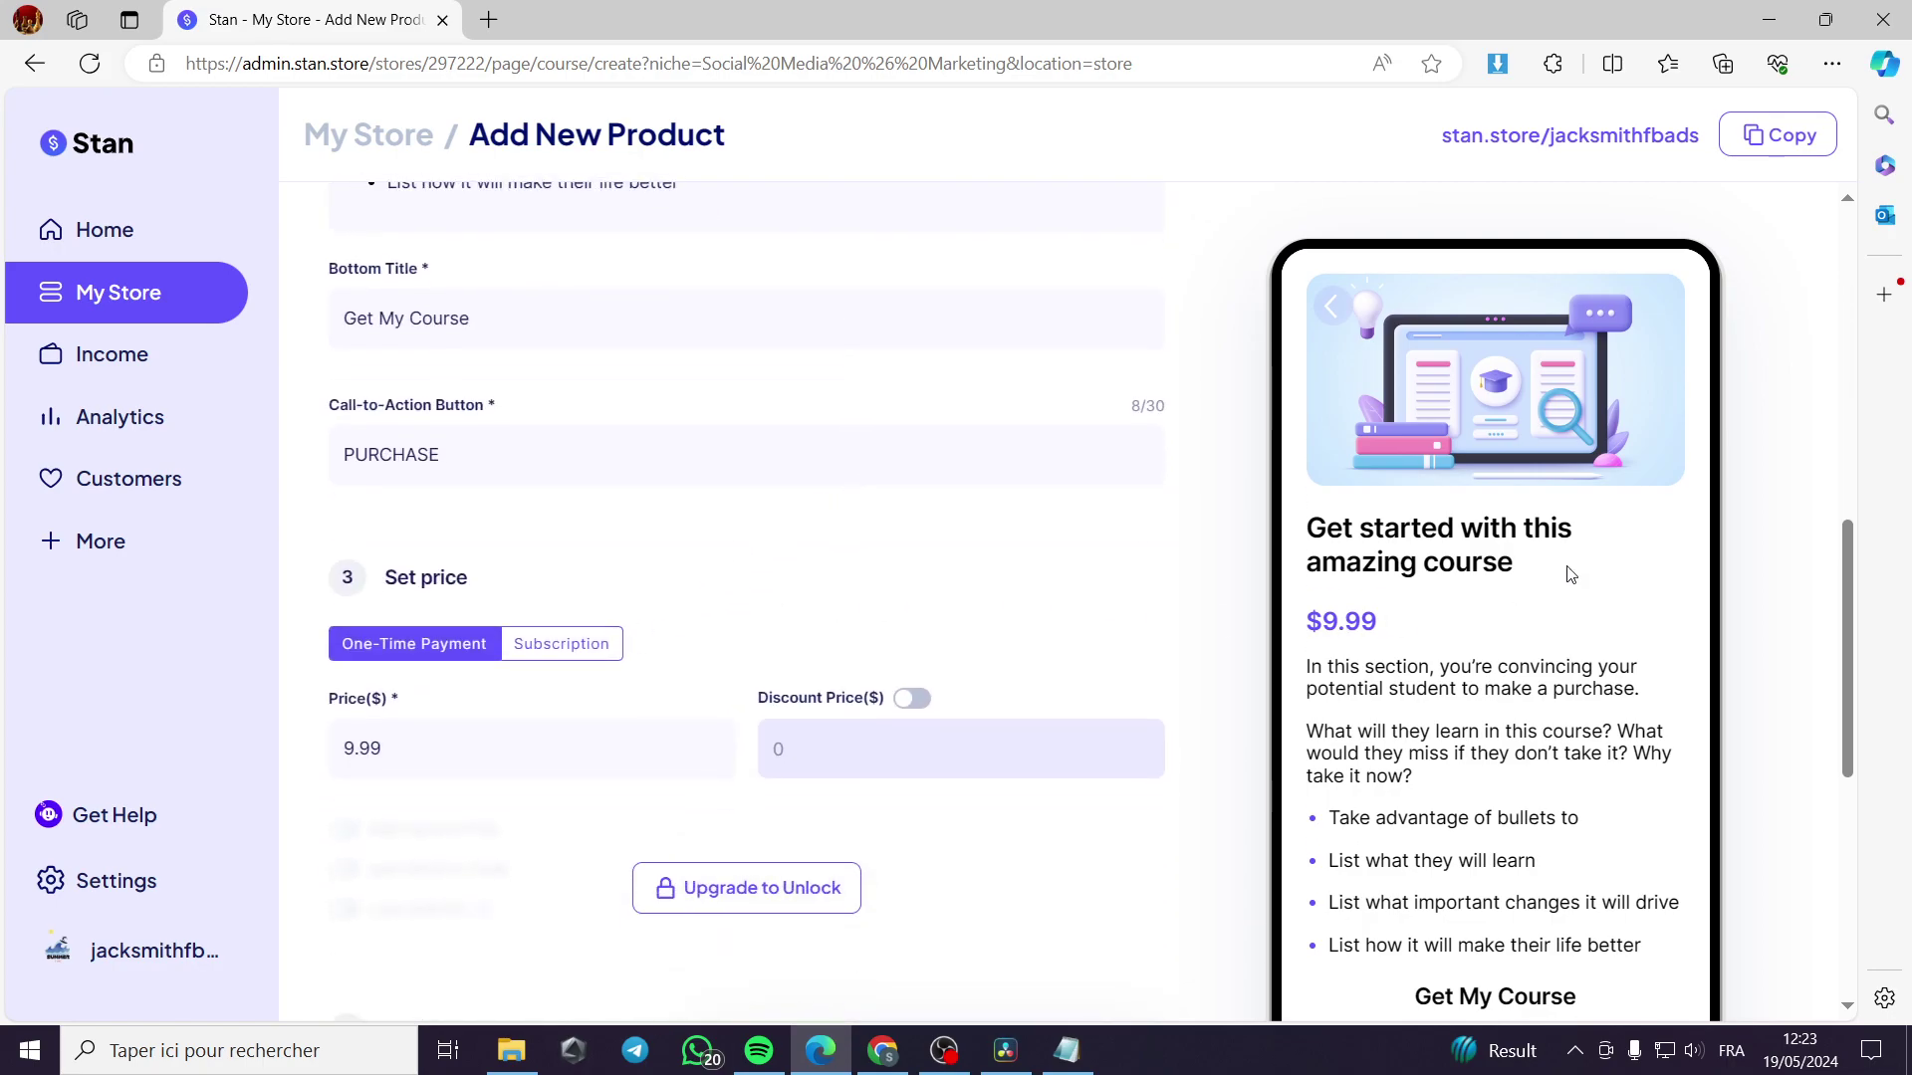
{"action": "scroll", "coordinate": [939, 375], "scroll_direction": "up", "scroll_amount": 5}
{"action": "scroll", "coordinate": [1101, 543], "scroll_direction": "down", "scroll_amount": 5}
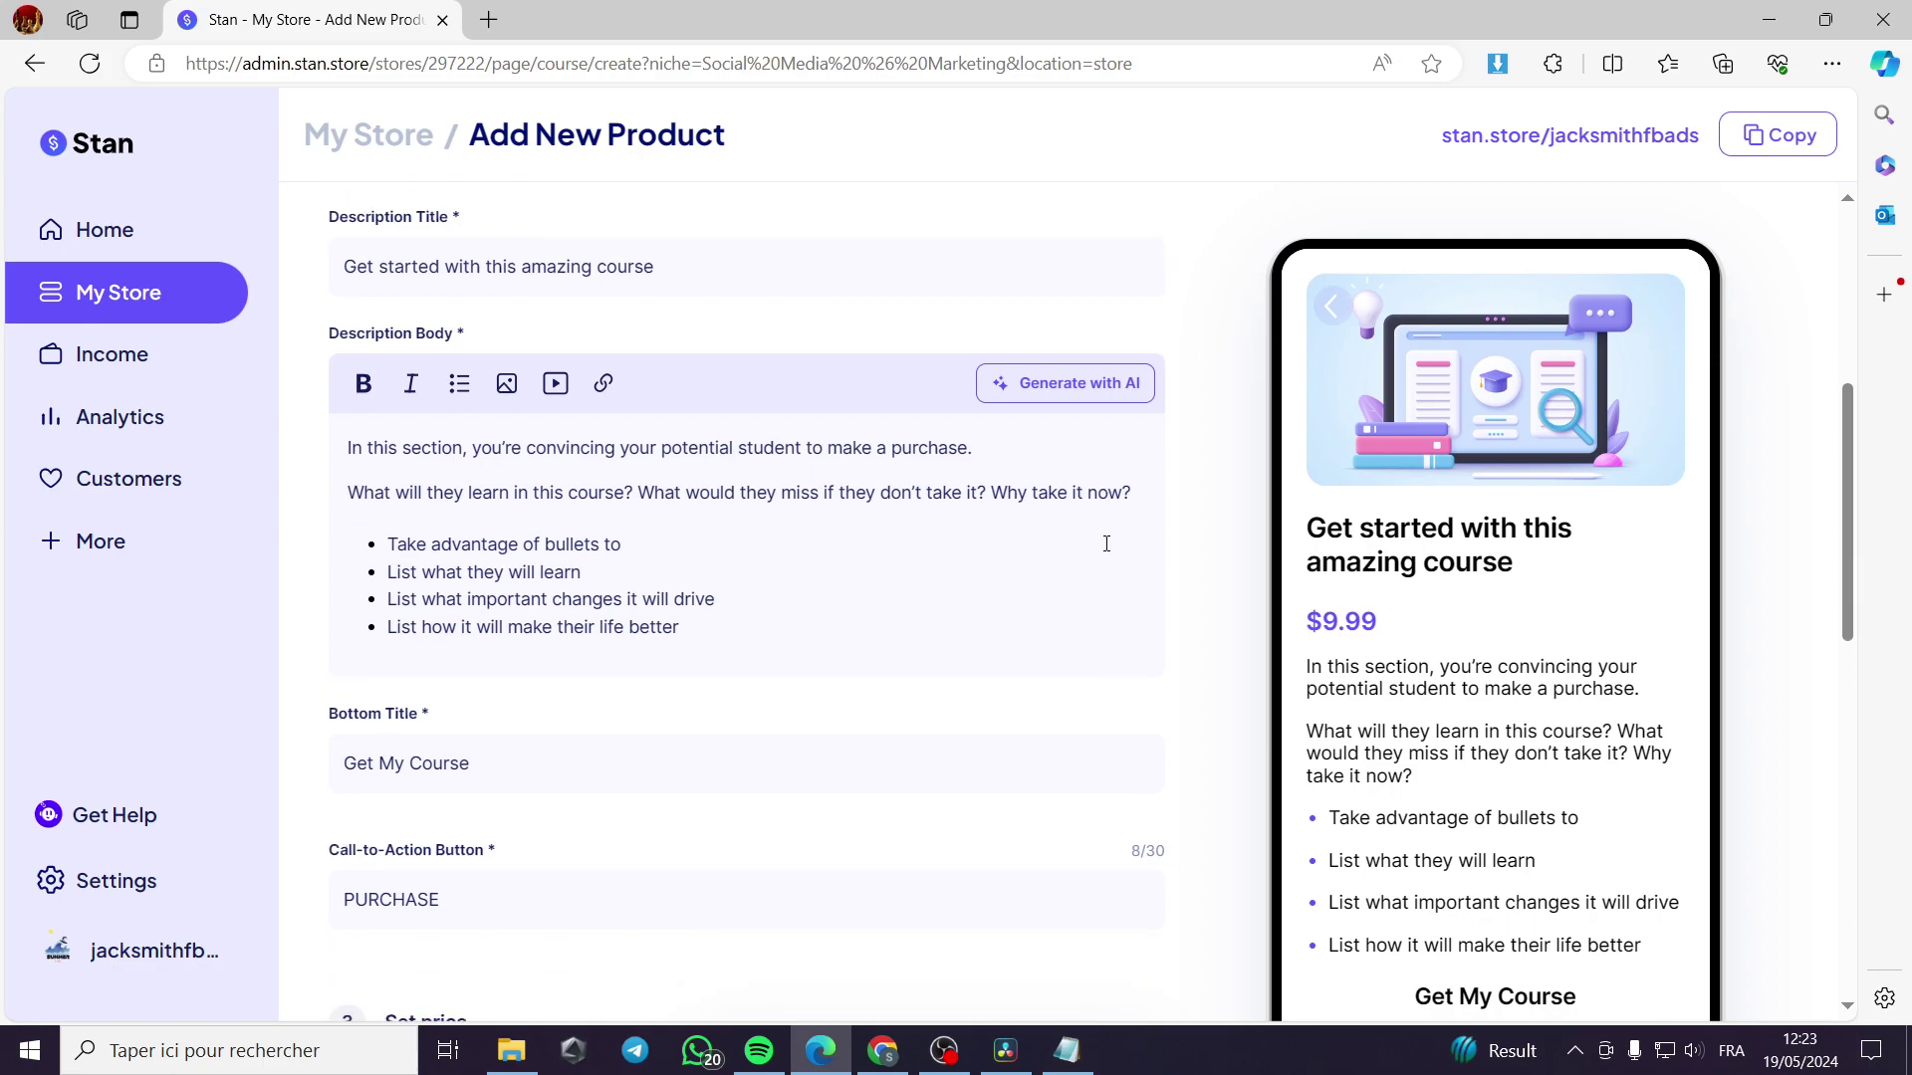
{"action": "scroll", "coordinate": [1103, 548], "scroll_direction": "down", "scroll_amount": 5}
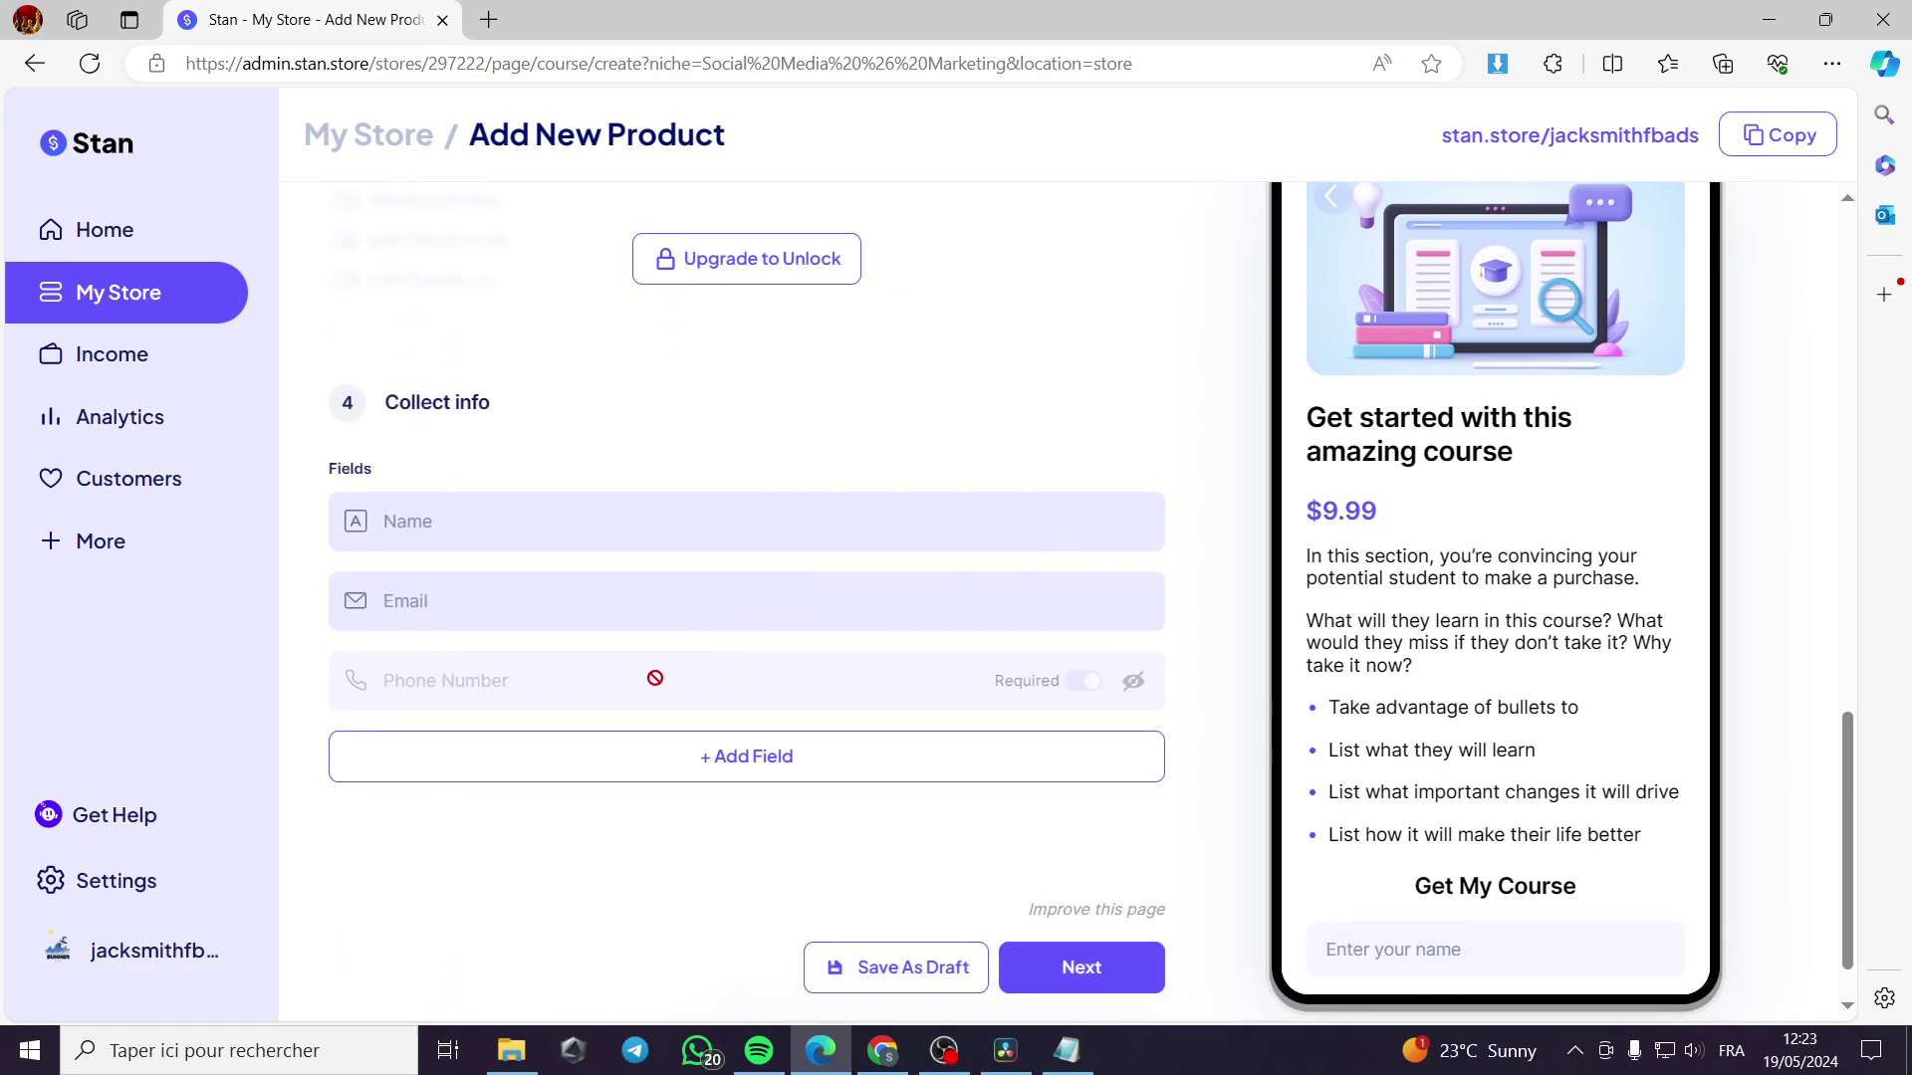
{"action": "scroll", "coordinate": [657, 637], "scroll_direction": "up", "scroll_amount": 12}
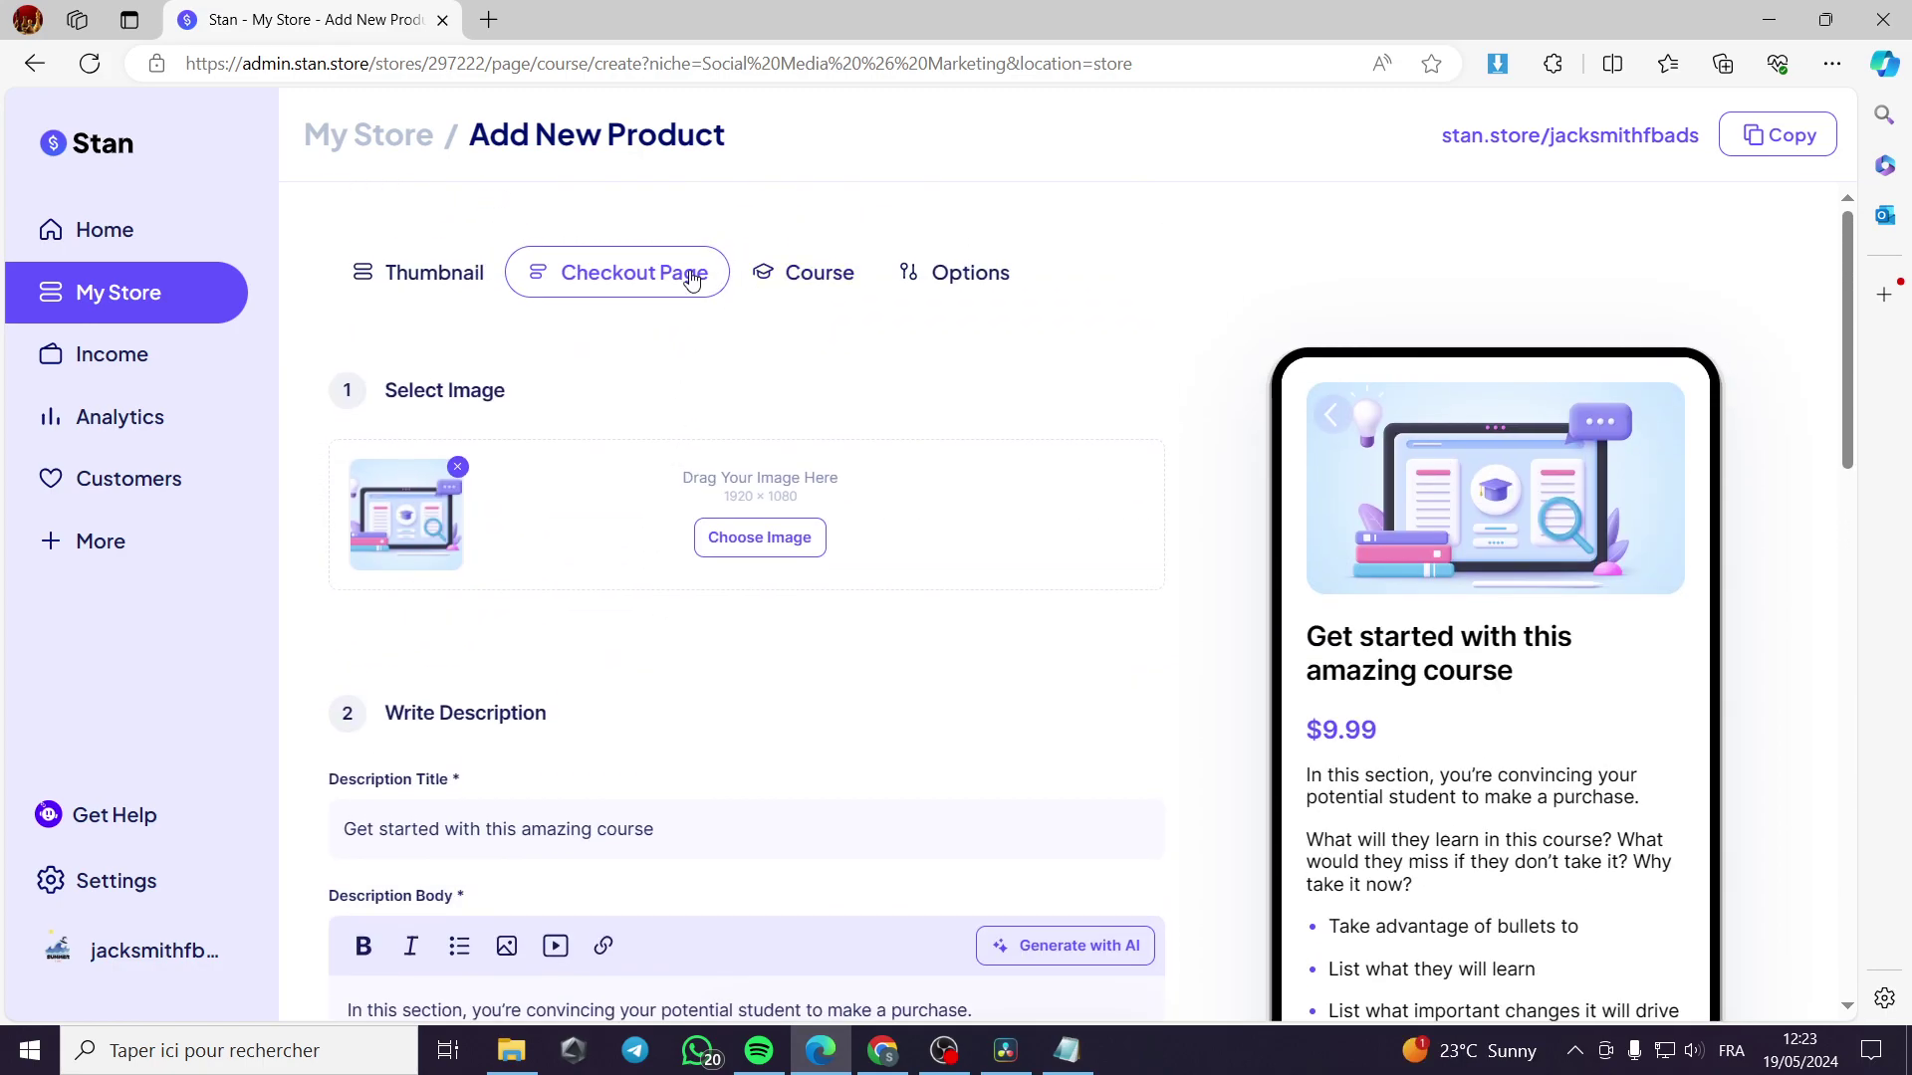
Examine the course homepage, its modules and lessons, and the outline in the course preview.
{"action": "left_click", "coordinate": [834, 273]}
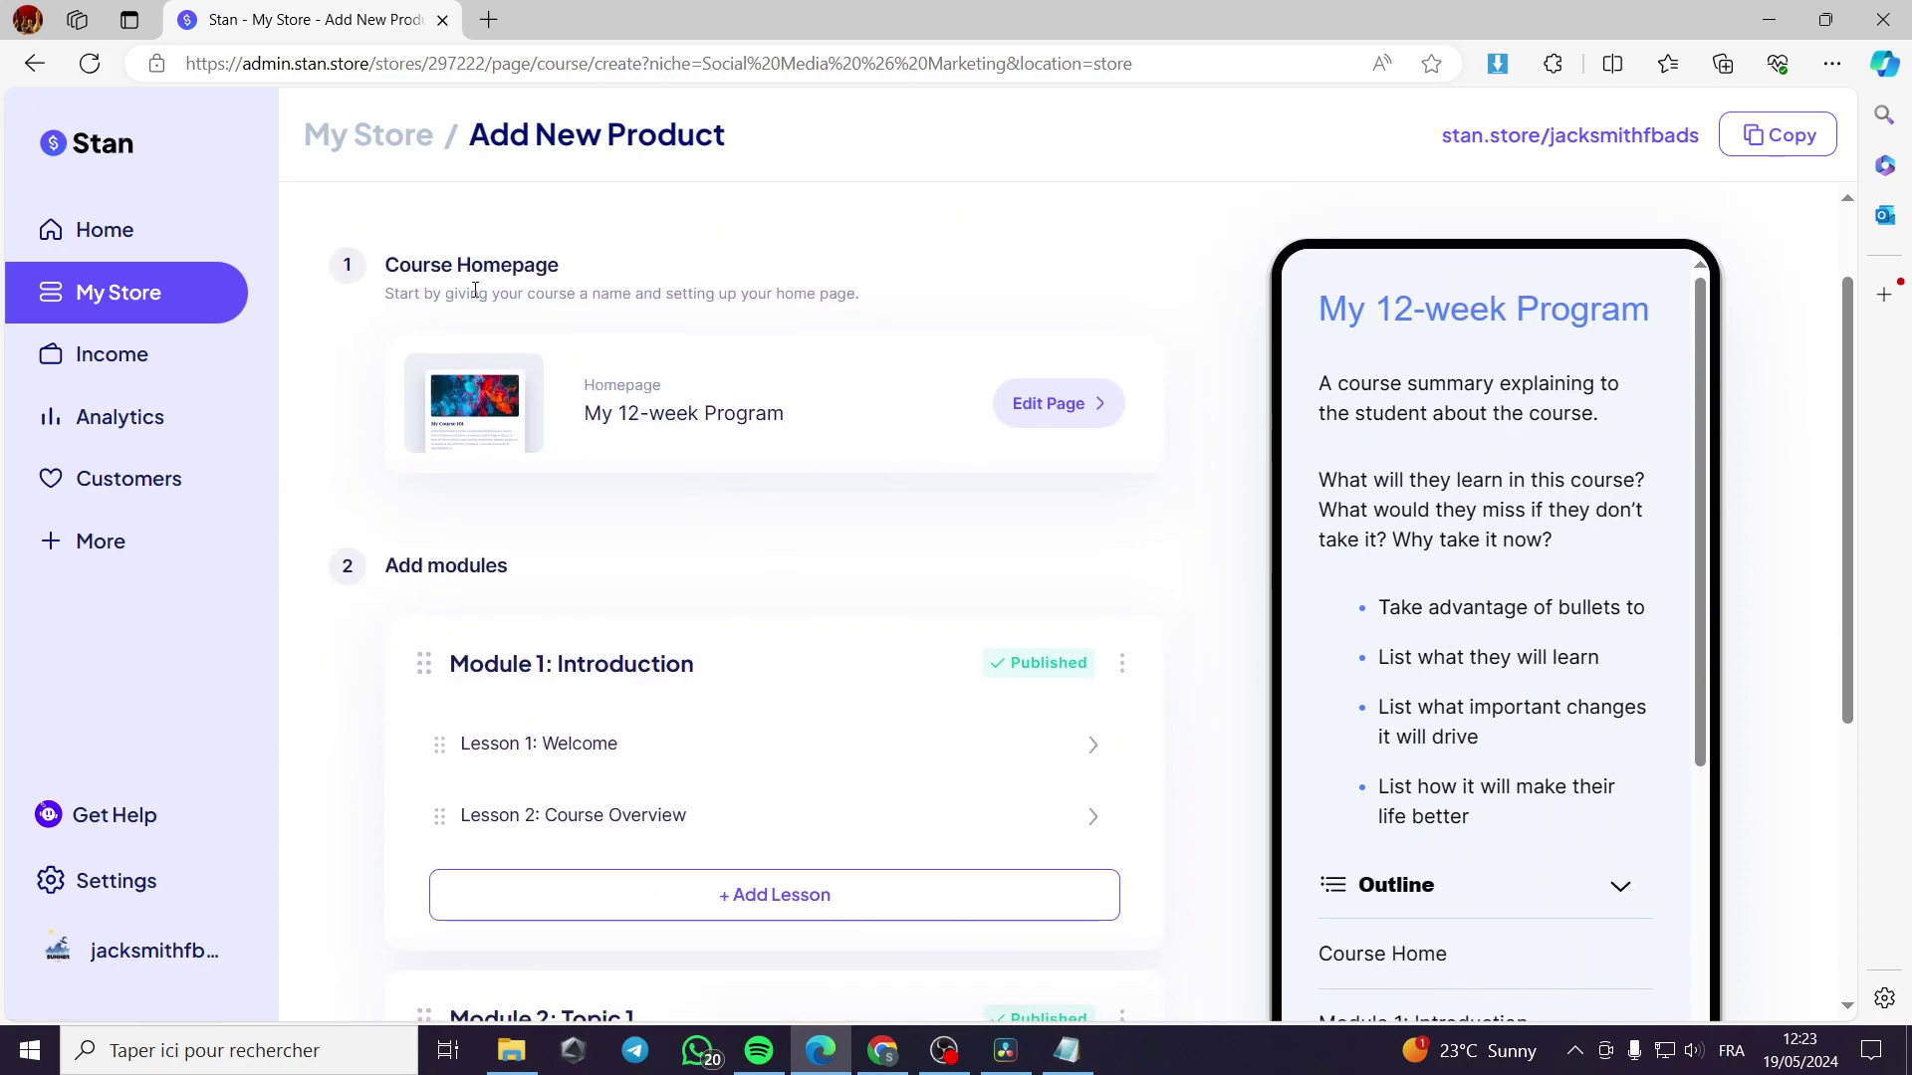
{"action": "scroll", "coordinate": [1408, 529], "scroll_direction": "down", "scroll_amount": 5}
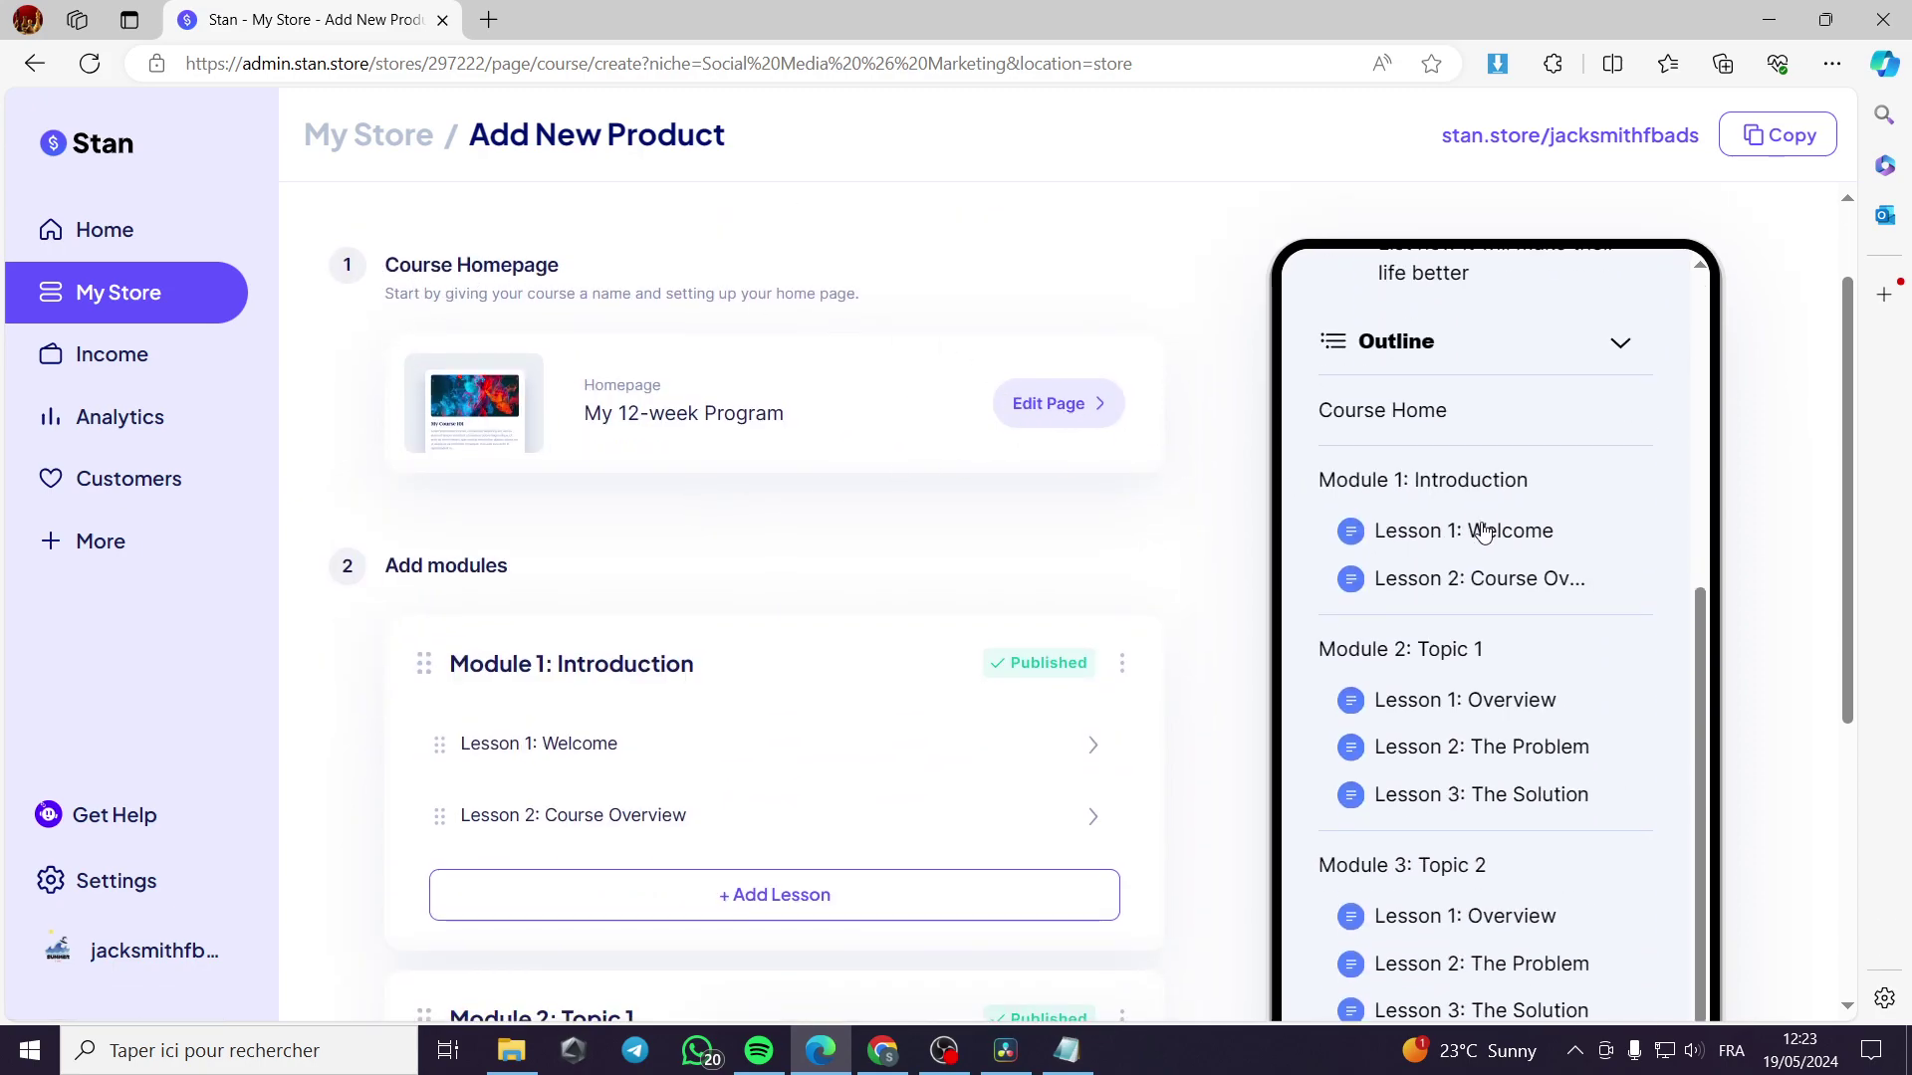
{"action": "scroll", "coordinate": [584, 538], "scroll_direction": "up", "scroll_amount": 1}
{"action": "scroll", "coordinate": [538, 525], "scroll_direction": "down", "scroll_amount": 3}
{"action": "scroll", "coordinate": [637, 473], "scroll_direction": "down", "scroll_amount": 3}
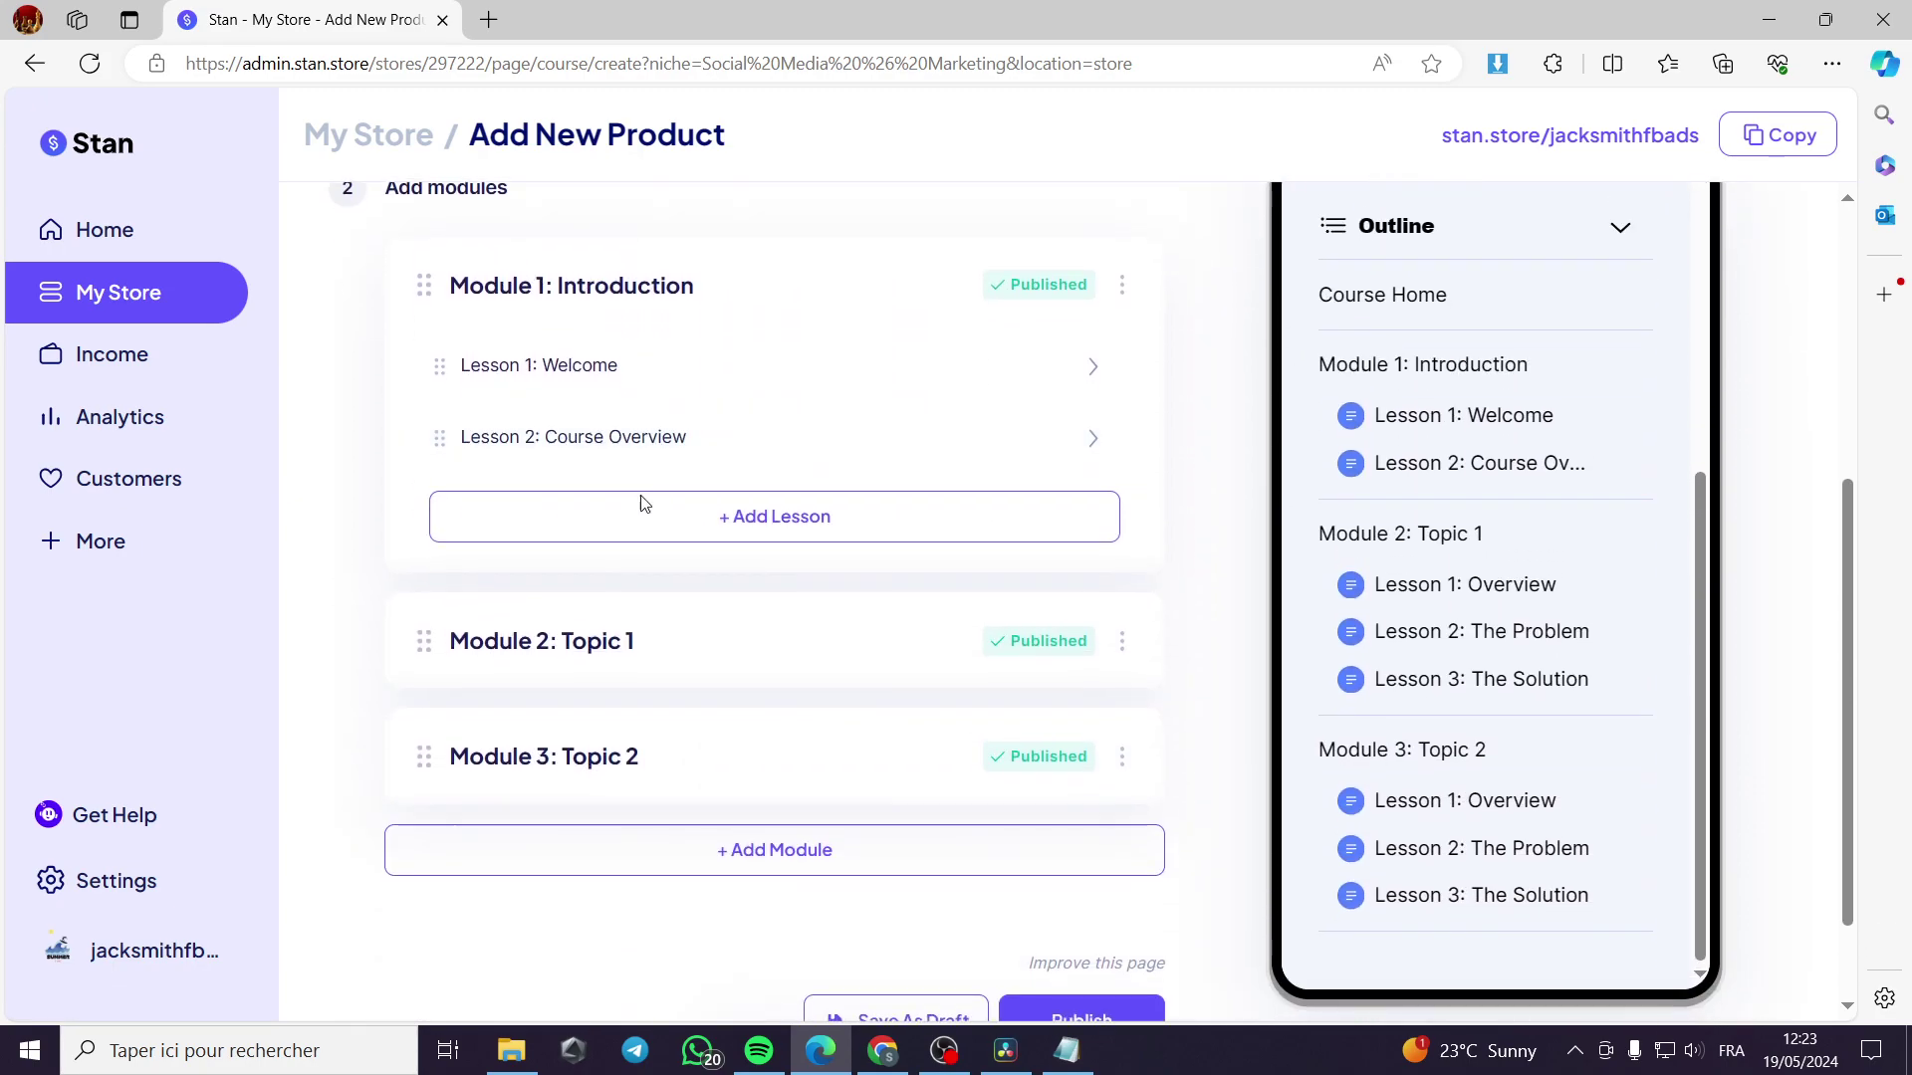
{"action": "scroll", "coordinate": [992, 649], "scroll_direction": "down", "scroll_amount": 1}
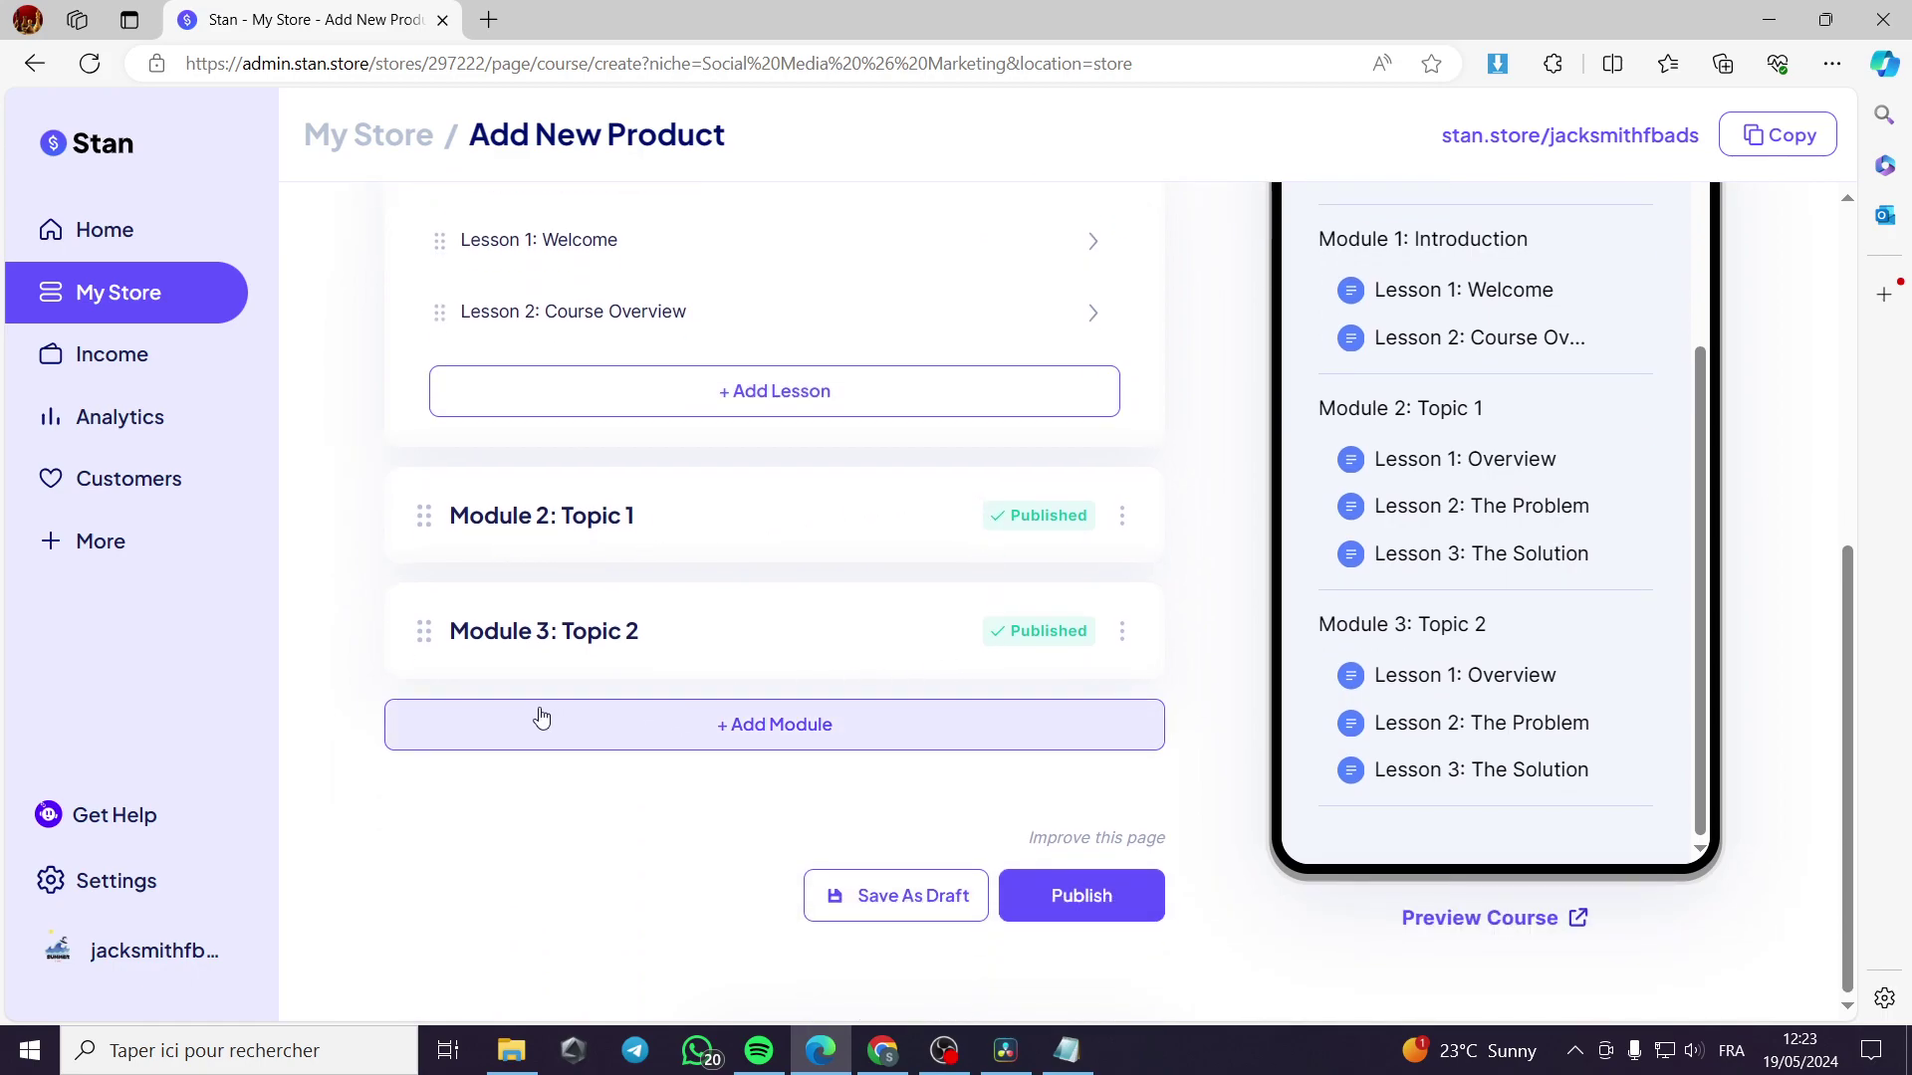
{"action": "scroll", "coordinate": [702, 706], "scroll_direction": "up", "scroll_amount": 6}
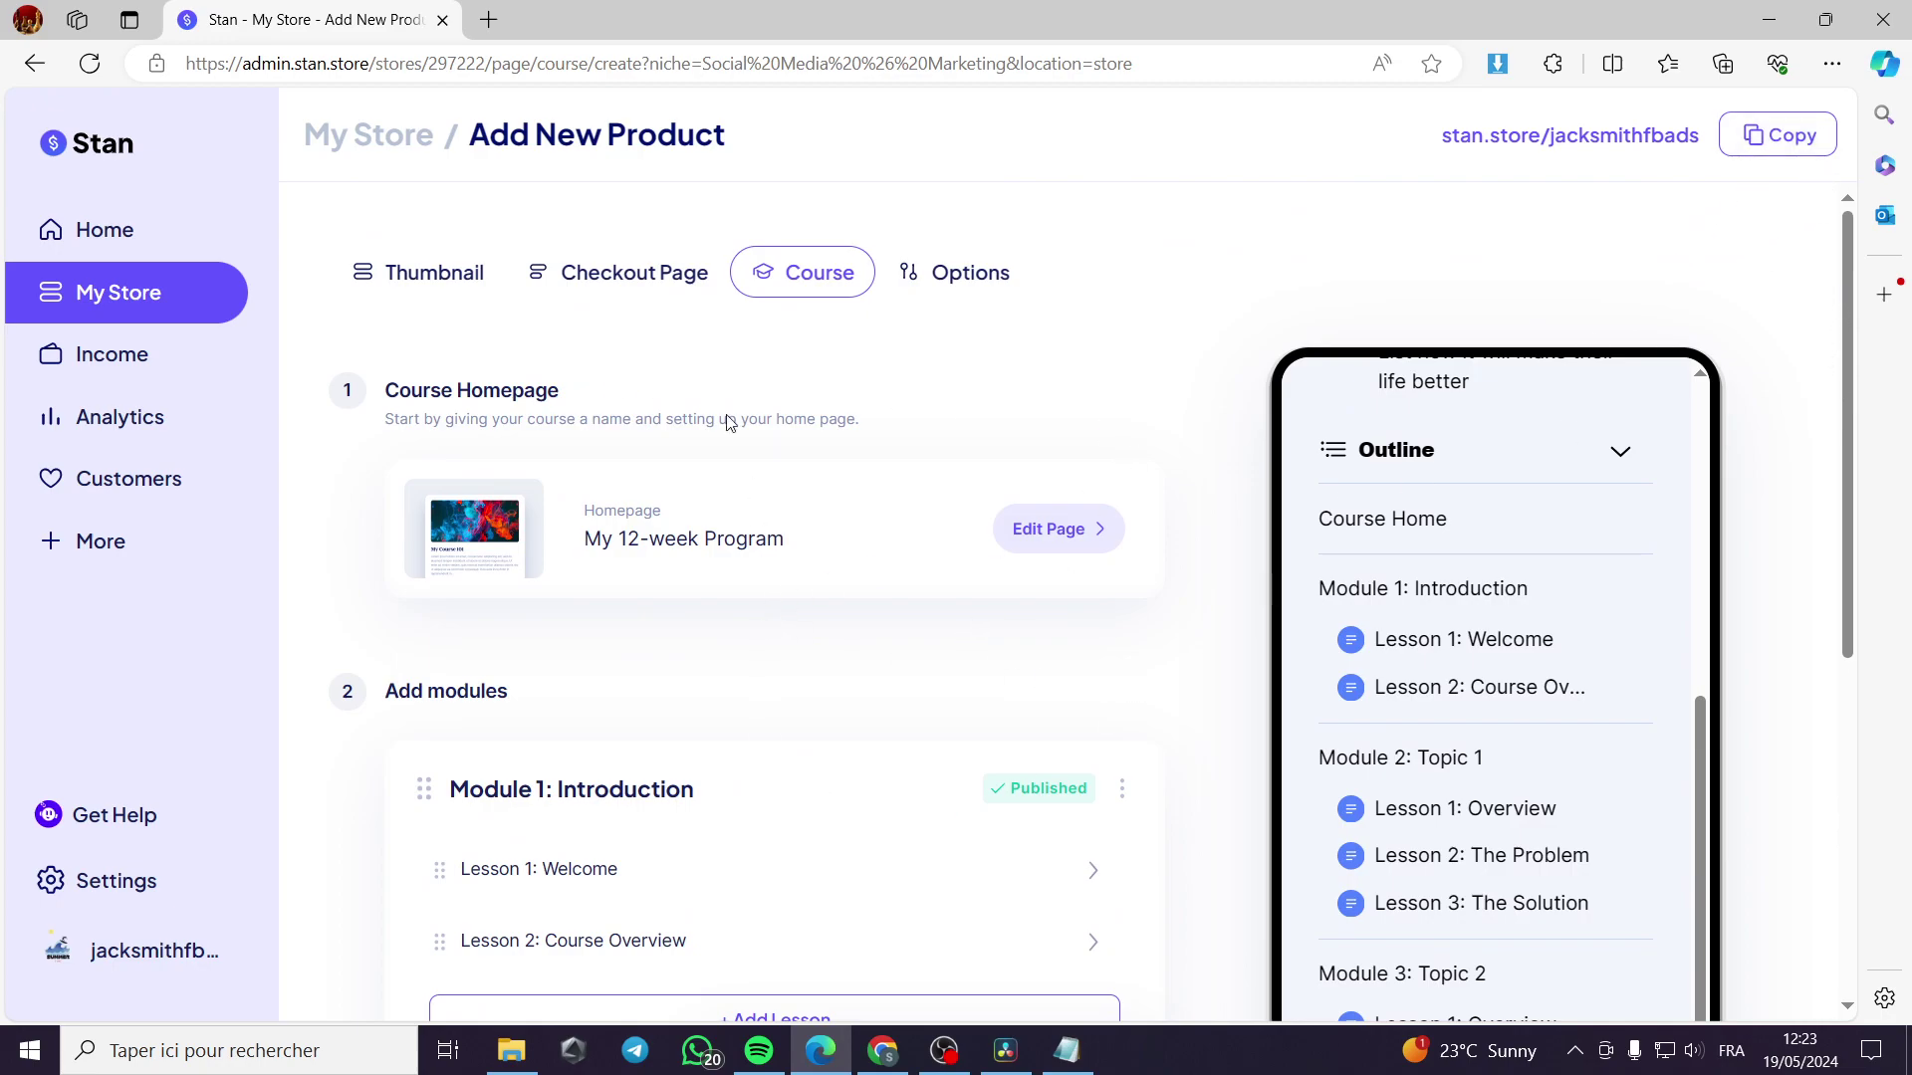
Add a customer review with a five-star rating in the eCourse's options.
{"action": "left_click", "coordinate": [986, 274]}
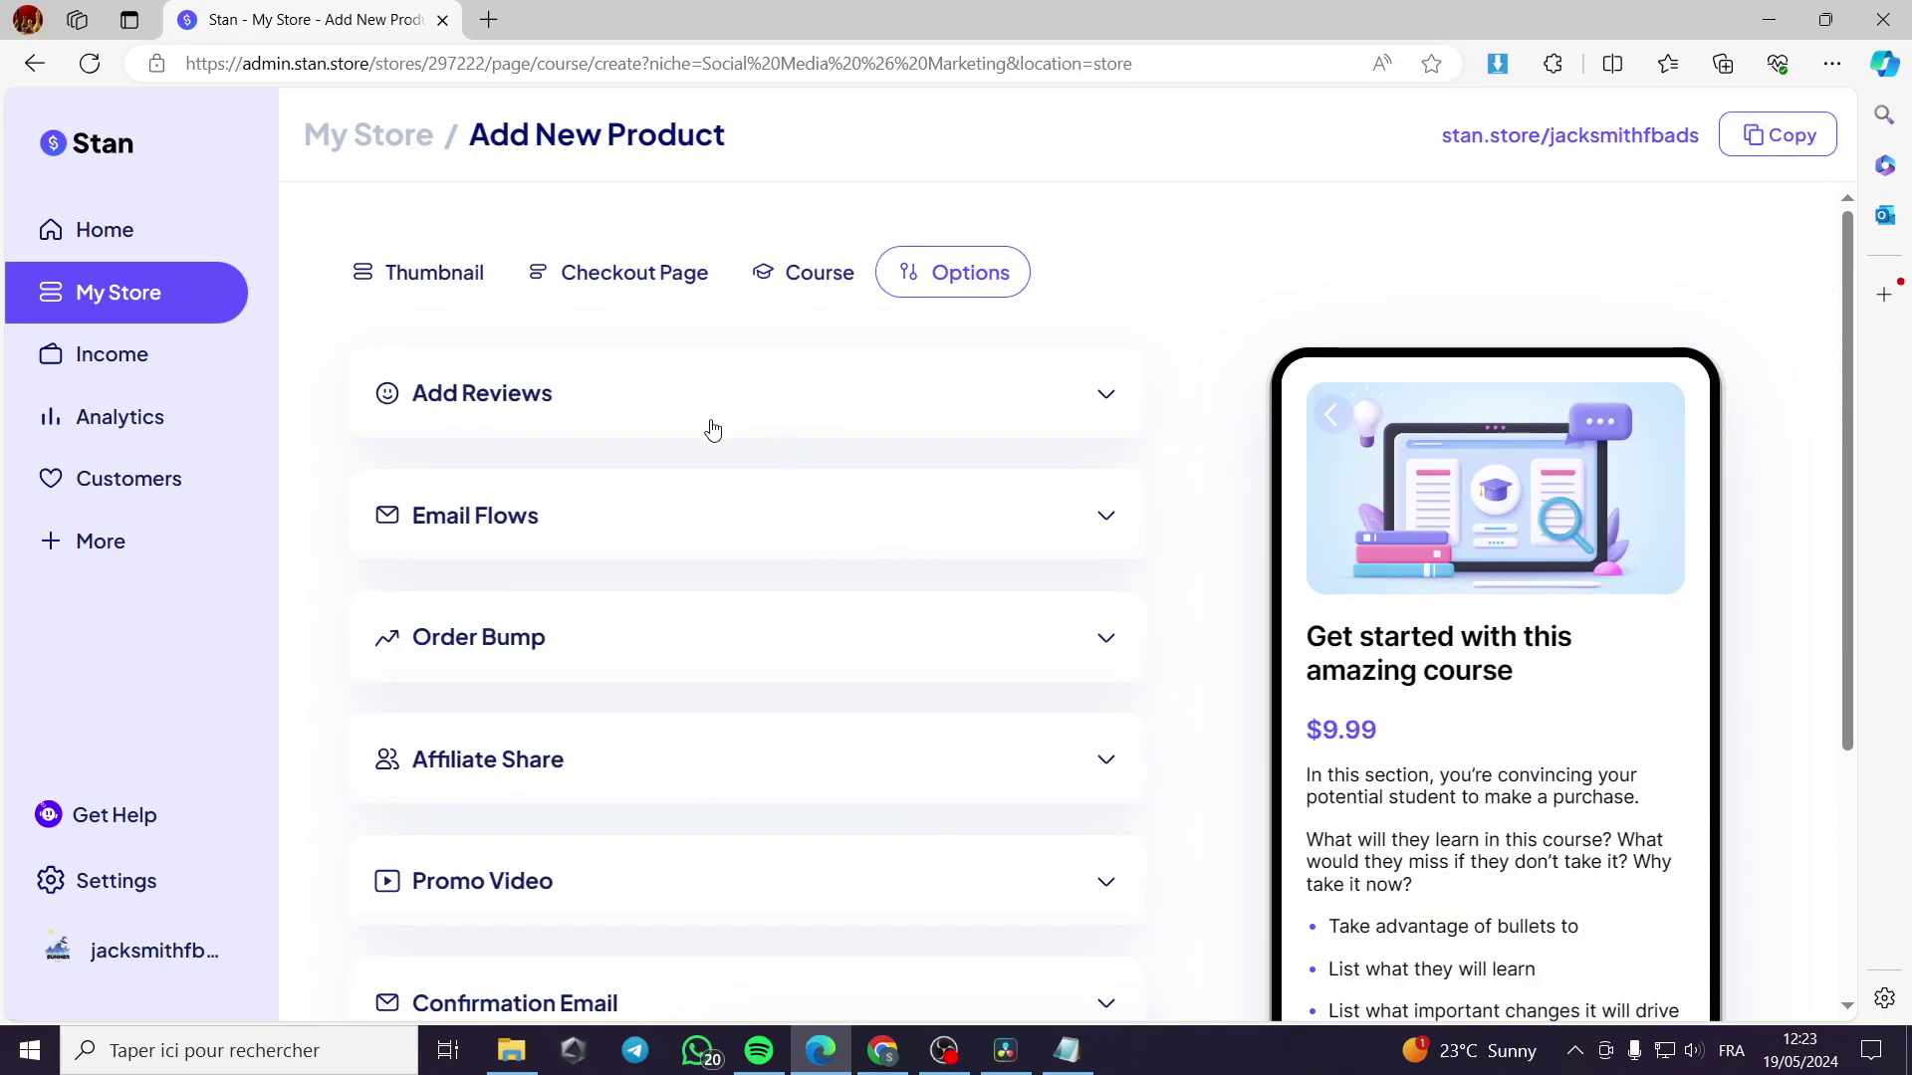
{"action": "left_click", "coordinate": [645, 422]}
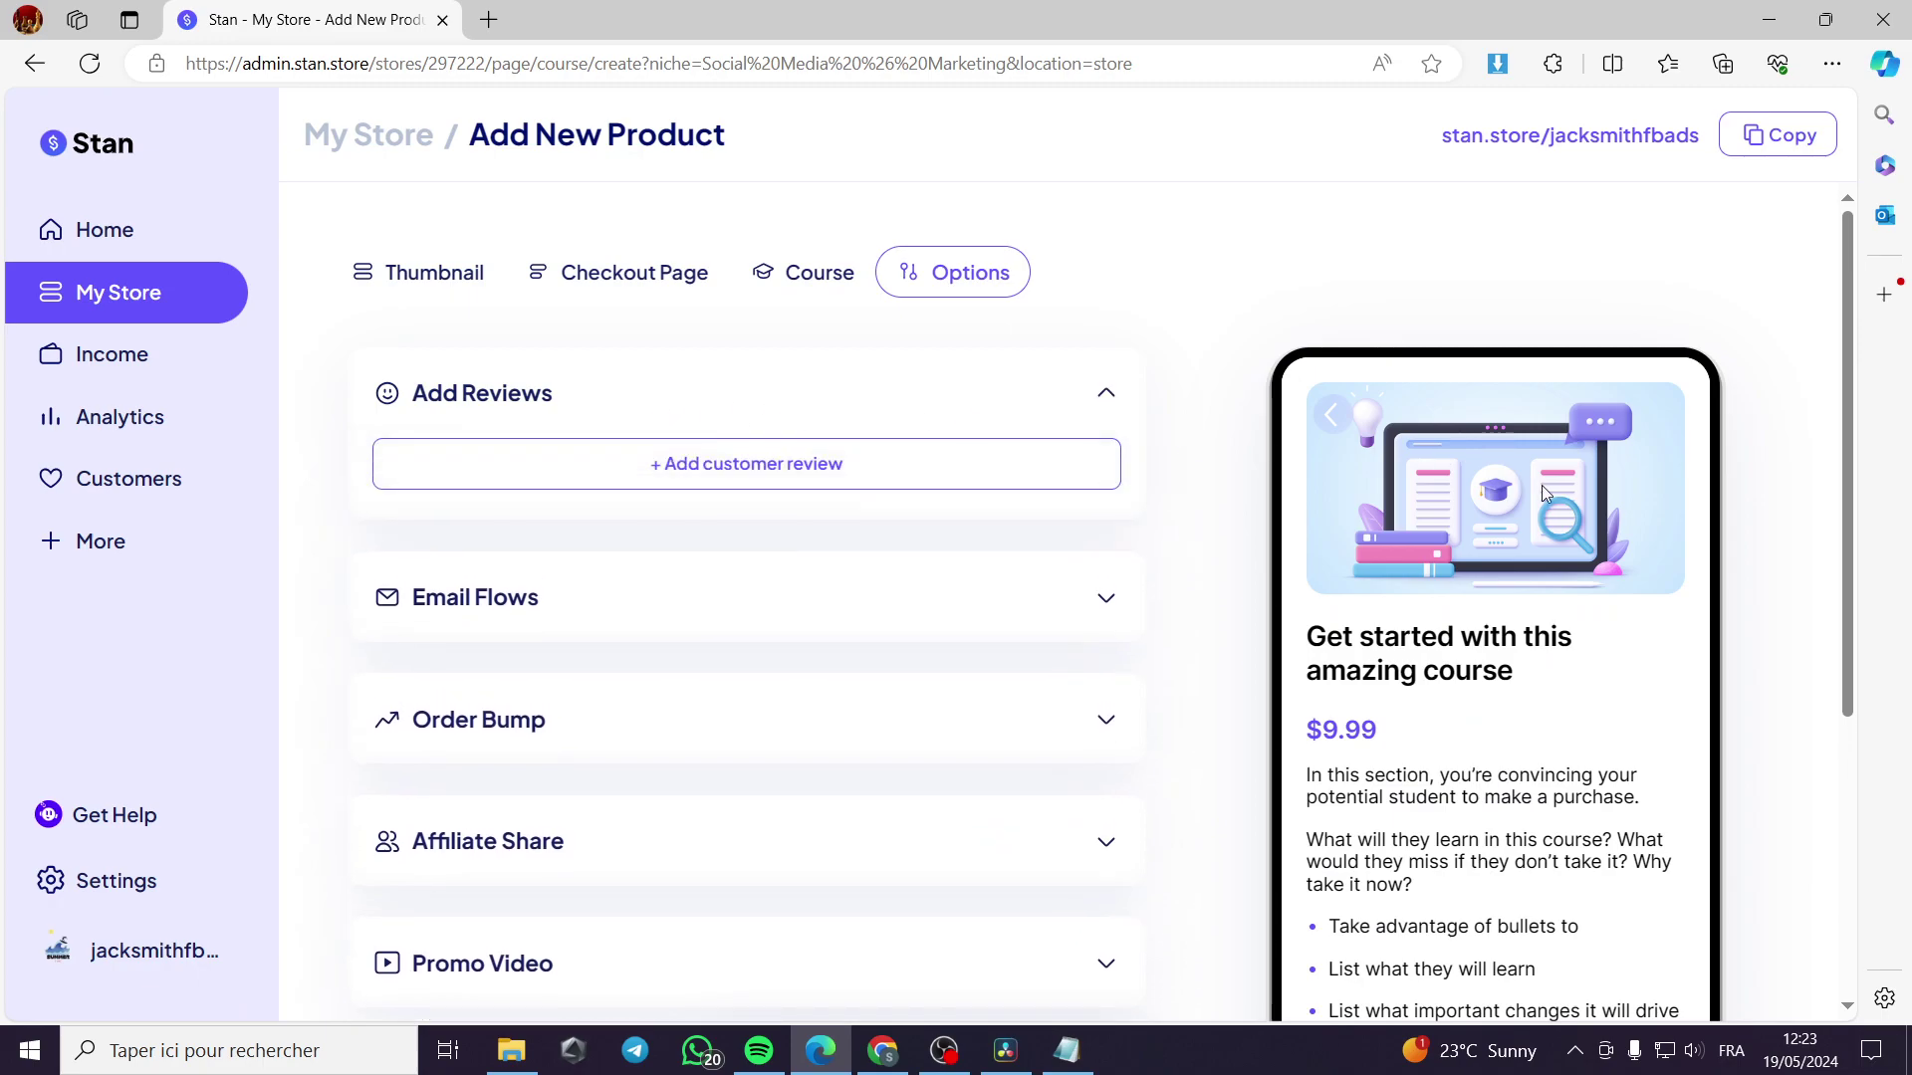
{"action": "left_click", "coordinate": [881, 470]}
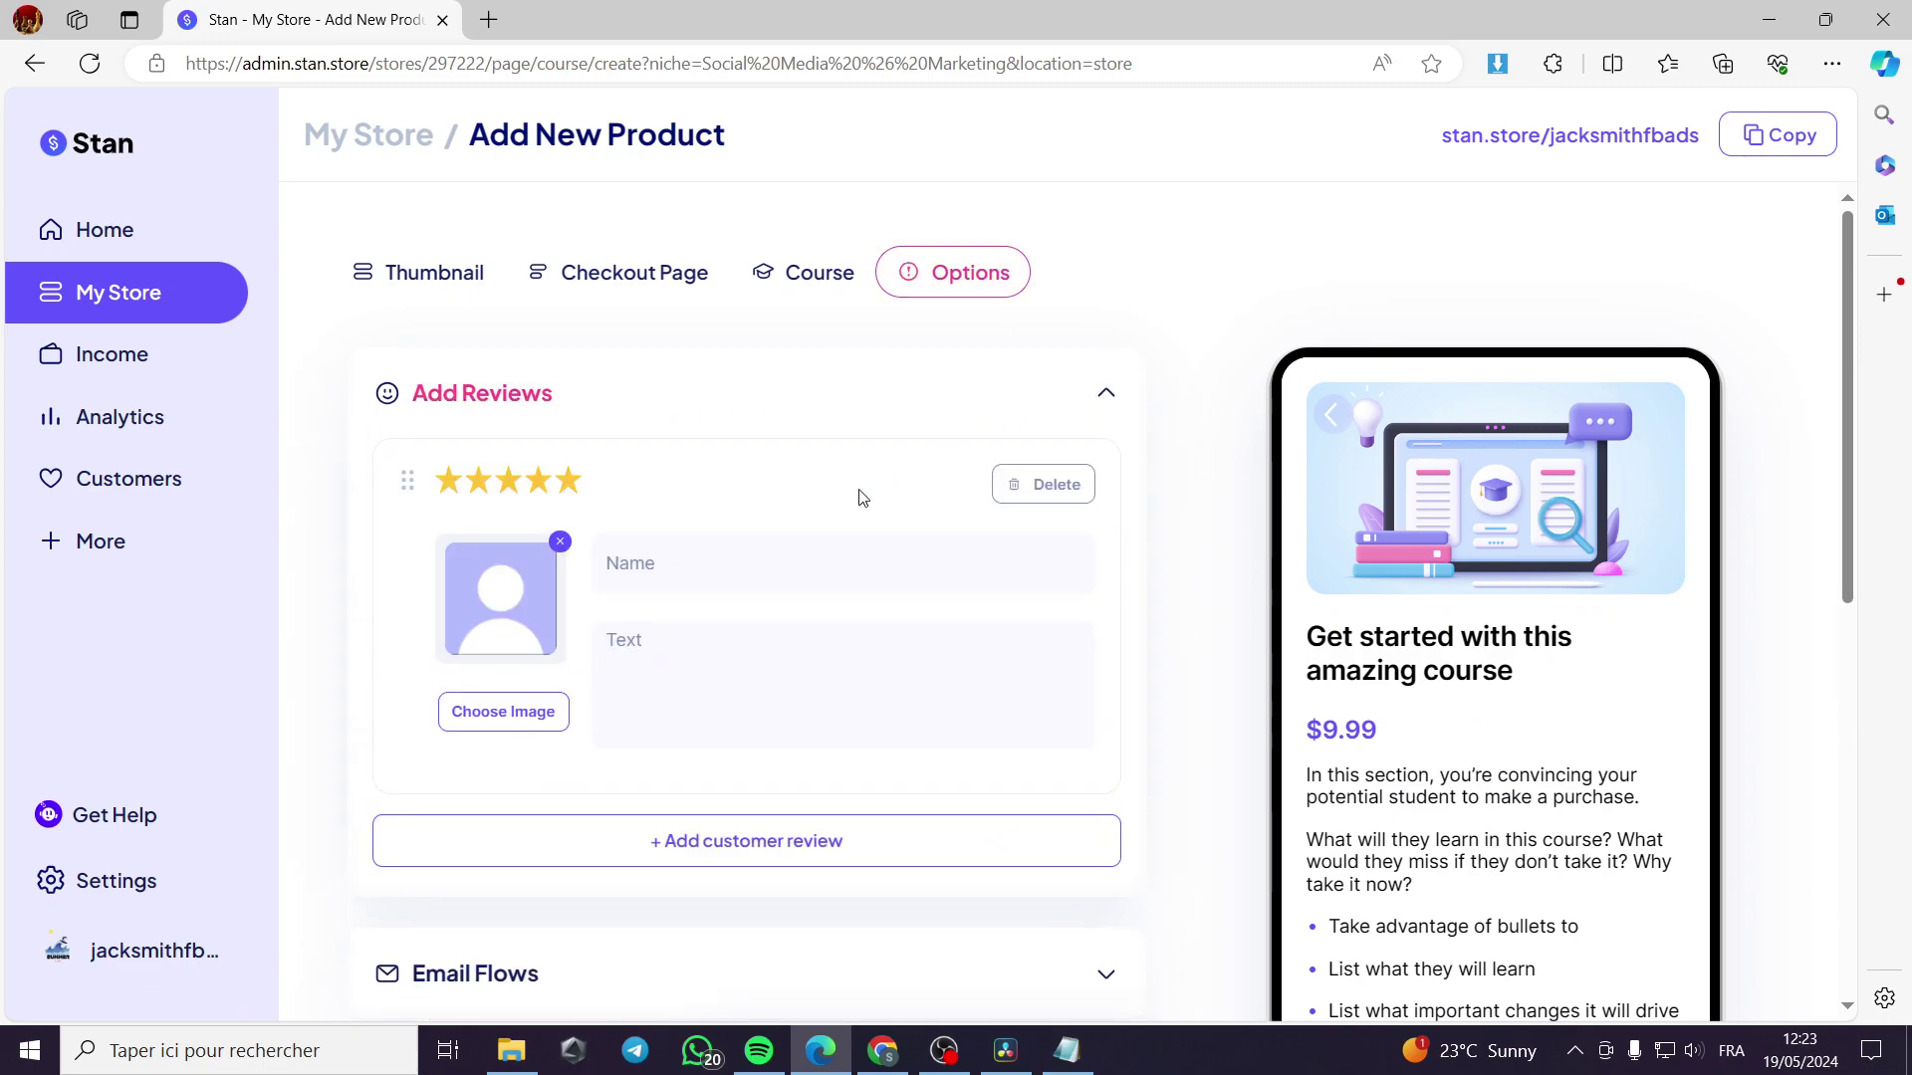
{"action": "left_click", "coordinate": [571, 485]}
Upload "Black and Gold Simple Business Man LinkedIn Profile Picture" as the reviewer's image and crop it.
{"action": "left_click", "coordinate": [530, 713]}
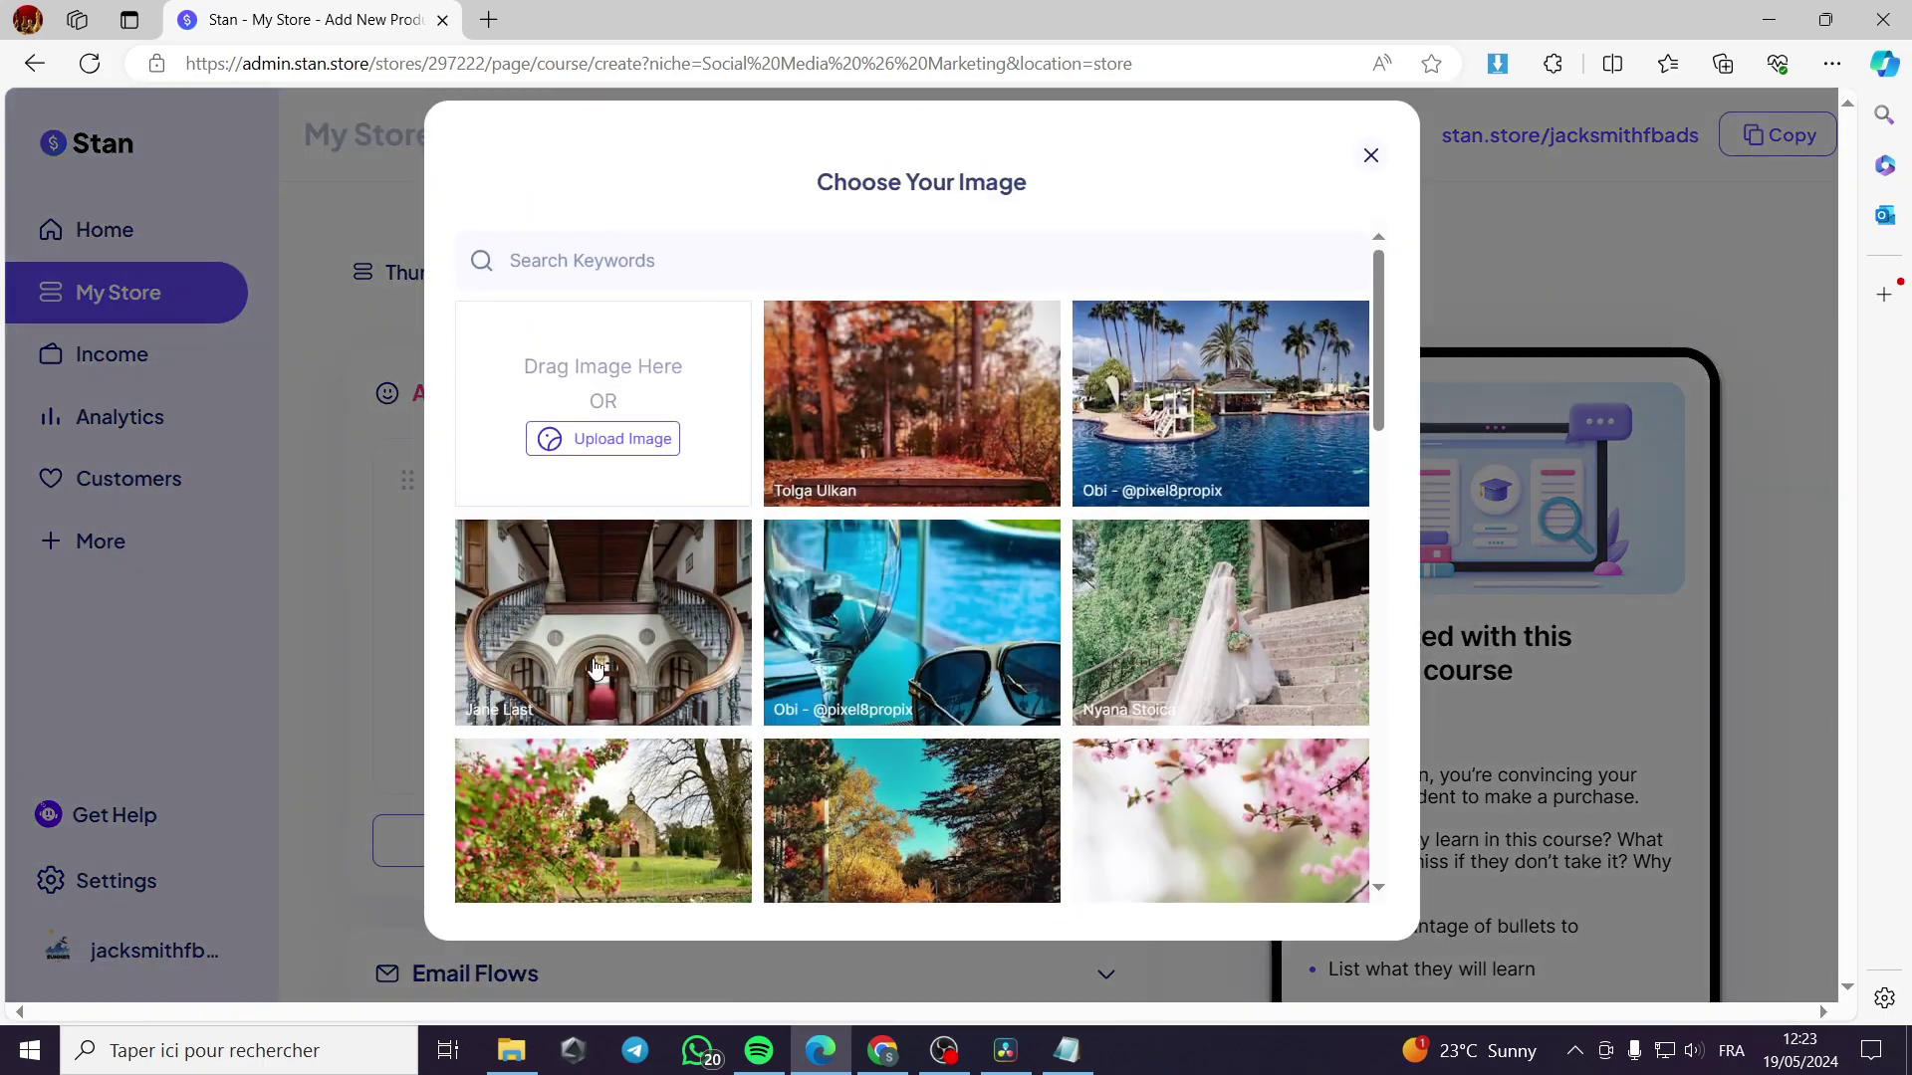
{"action": "left_click", "coordinate": [611, 440]}
{"action": "scroll", "coordinate": [448, 373], "scroll_direction": "down", "scroll_amount": 5}
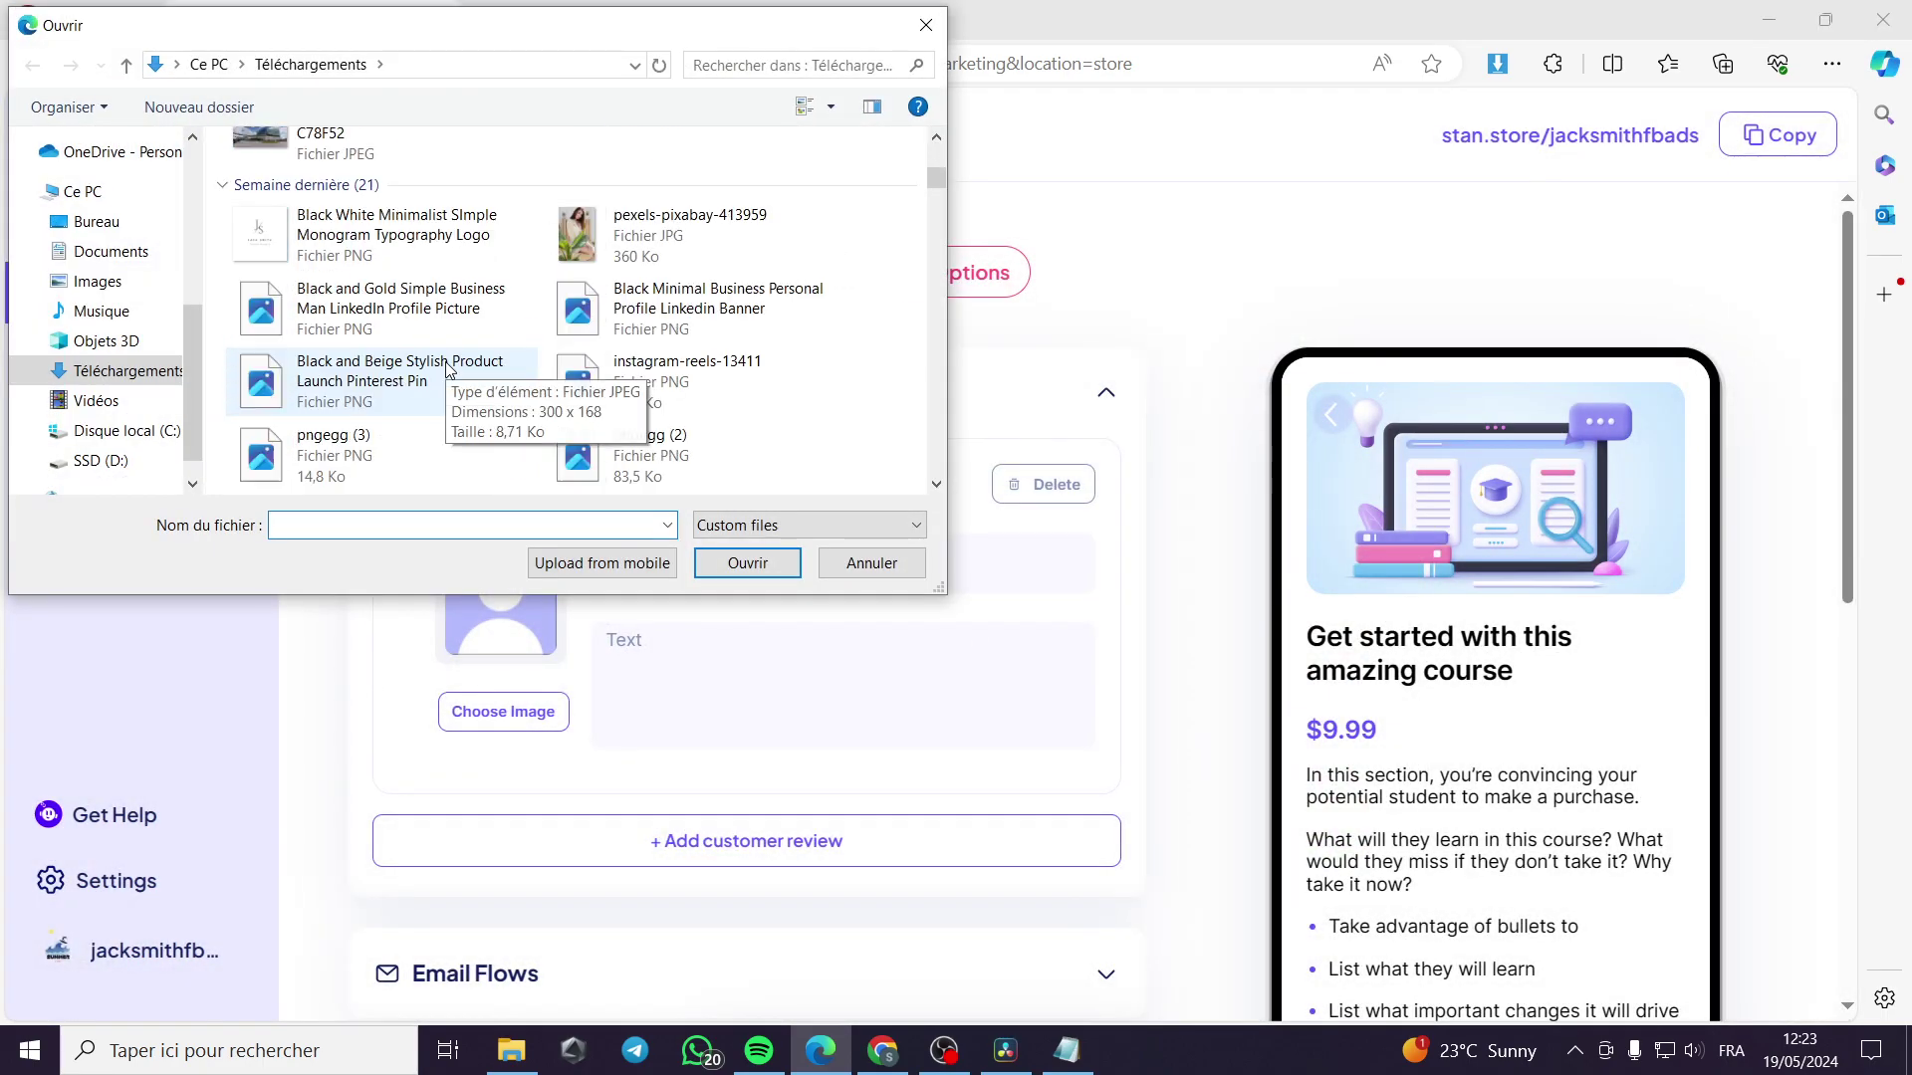
{"action": "scroll", "coordinate": [447, 368], "scroll_direction": "up", "scroll_amount": 3}
{"action": "double_click", "coordinate": [408, 284]}
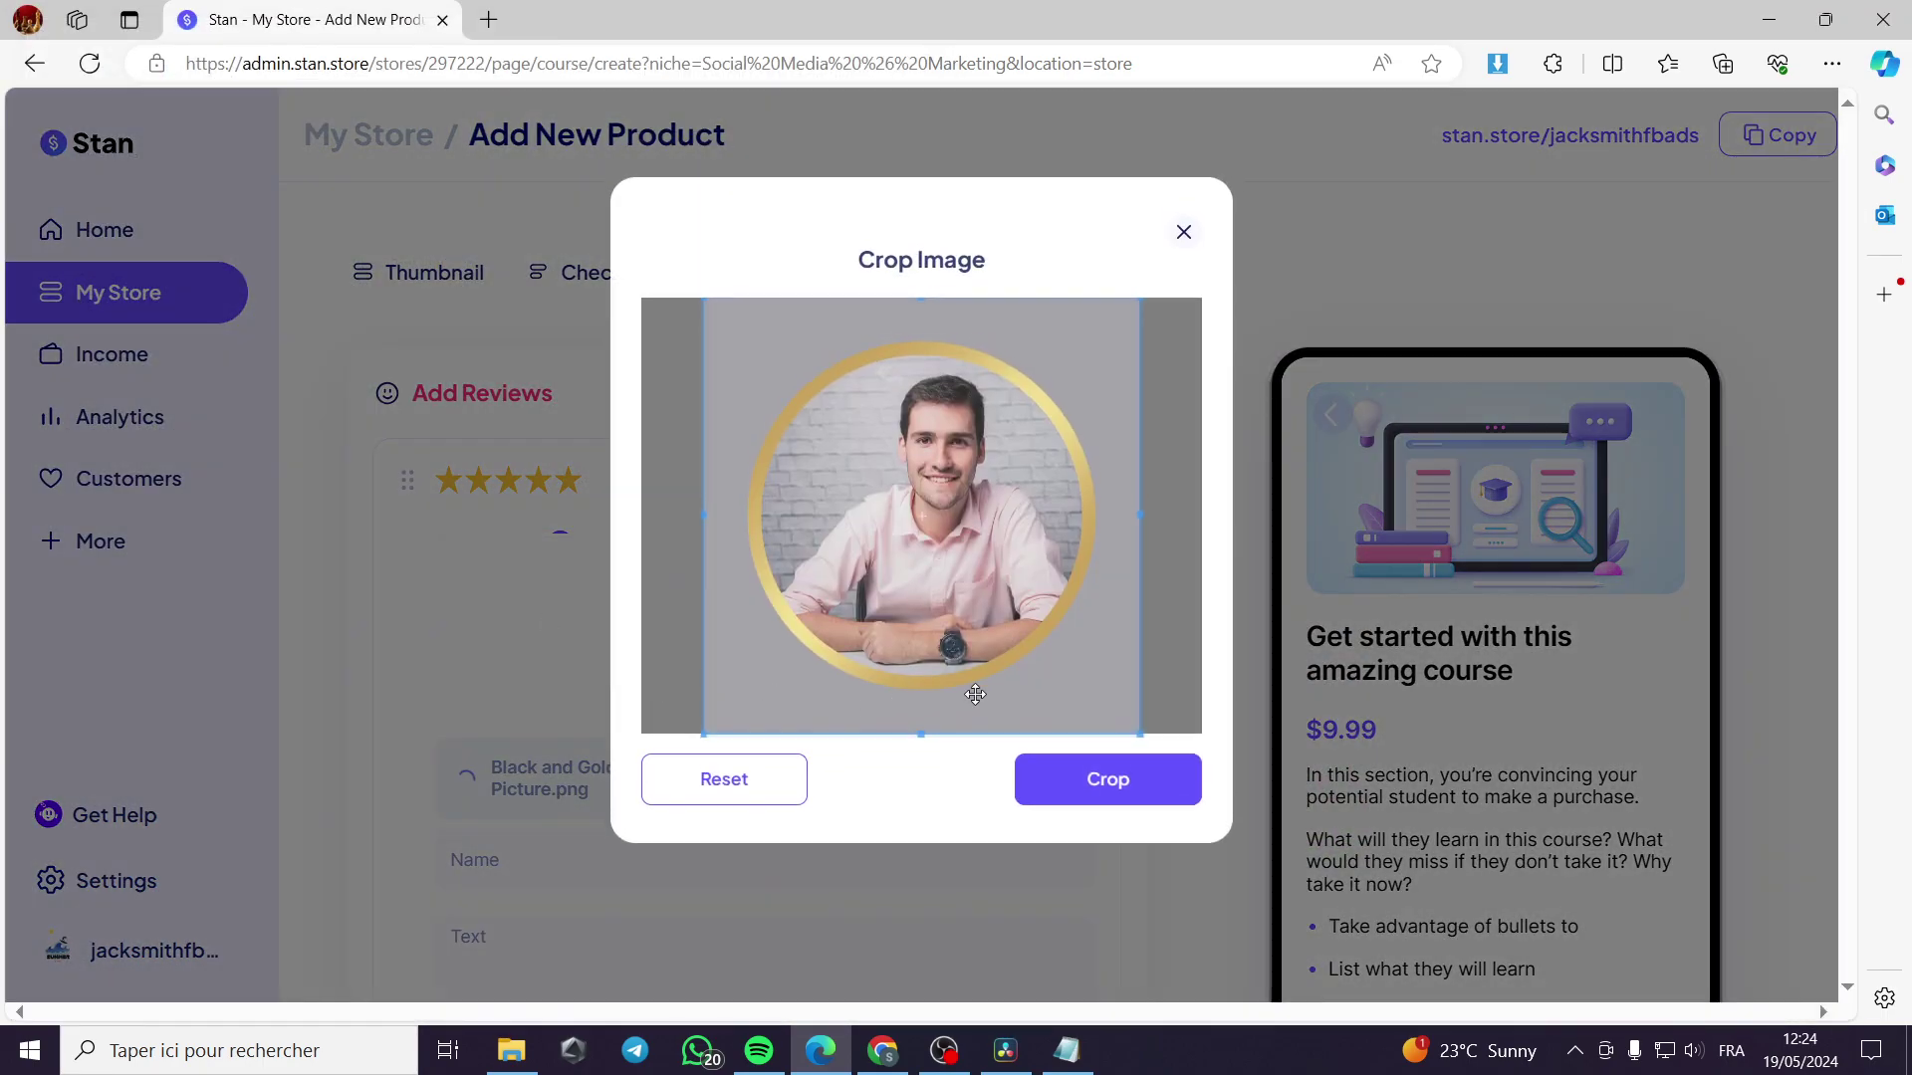
{"action": "left_click", "coordinate": [1118, 787]}
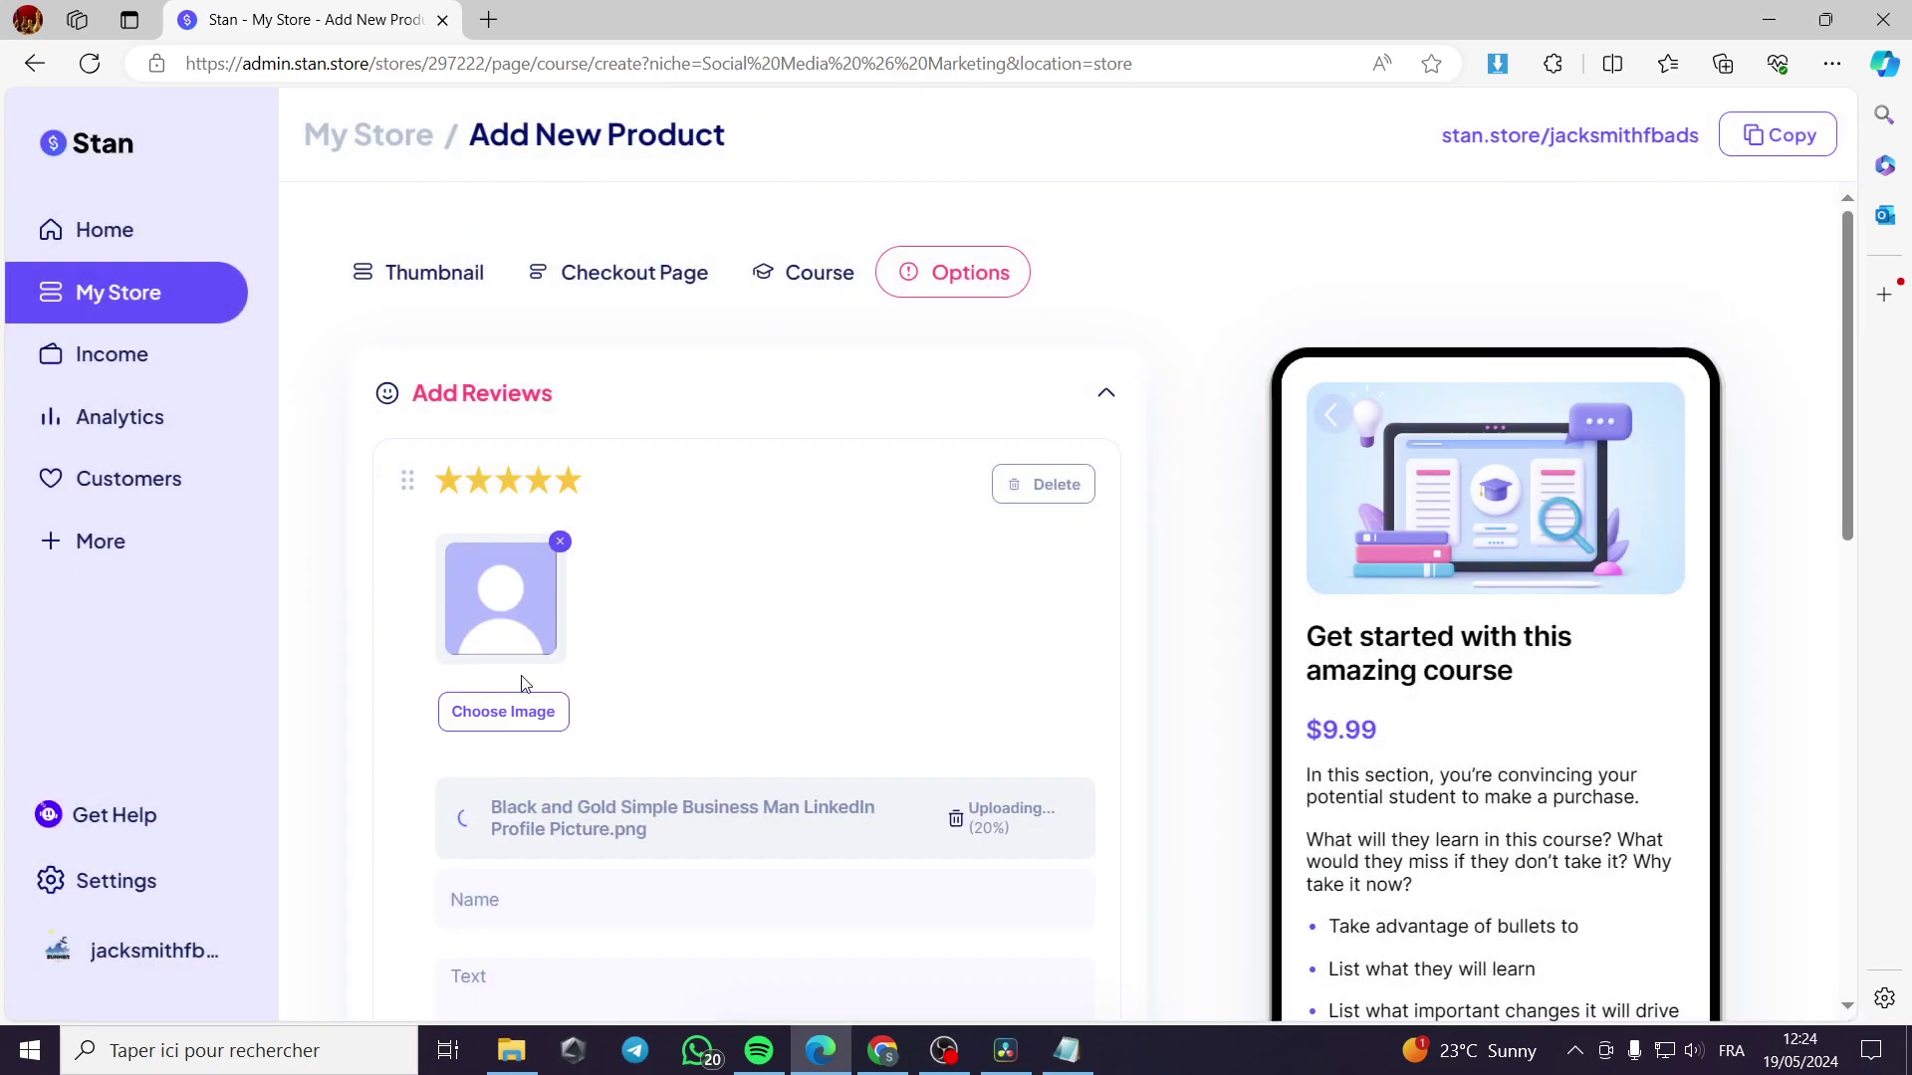
Enter the reviewer's first name in the customer review.
{"action": "scroll", "coordinate": [666, 848], "scroll_direction": "down", "scroll_amount": 3}
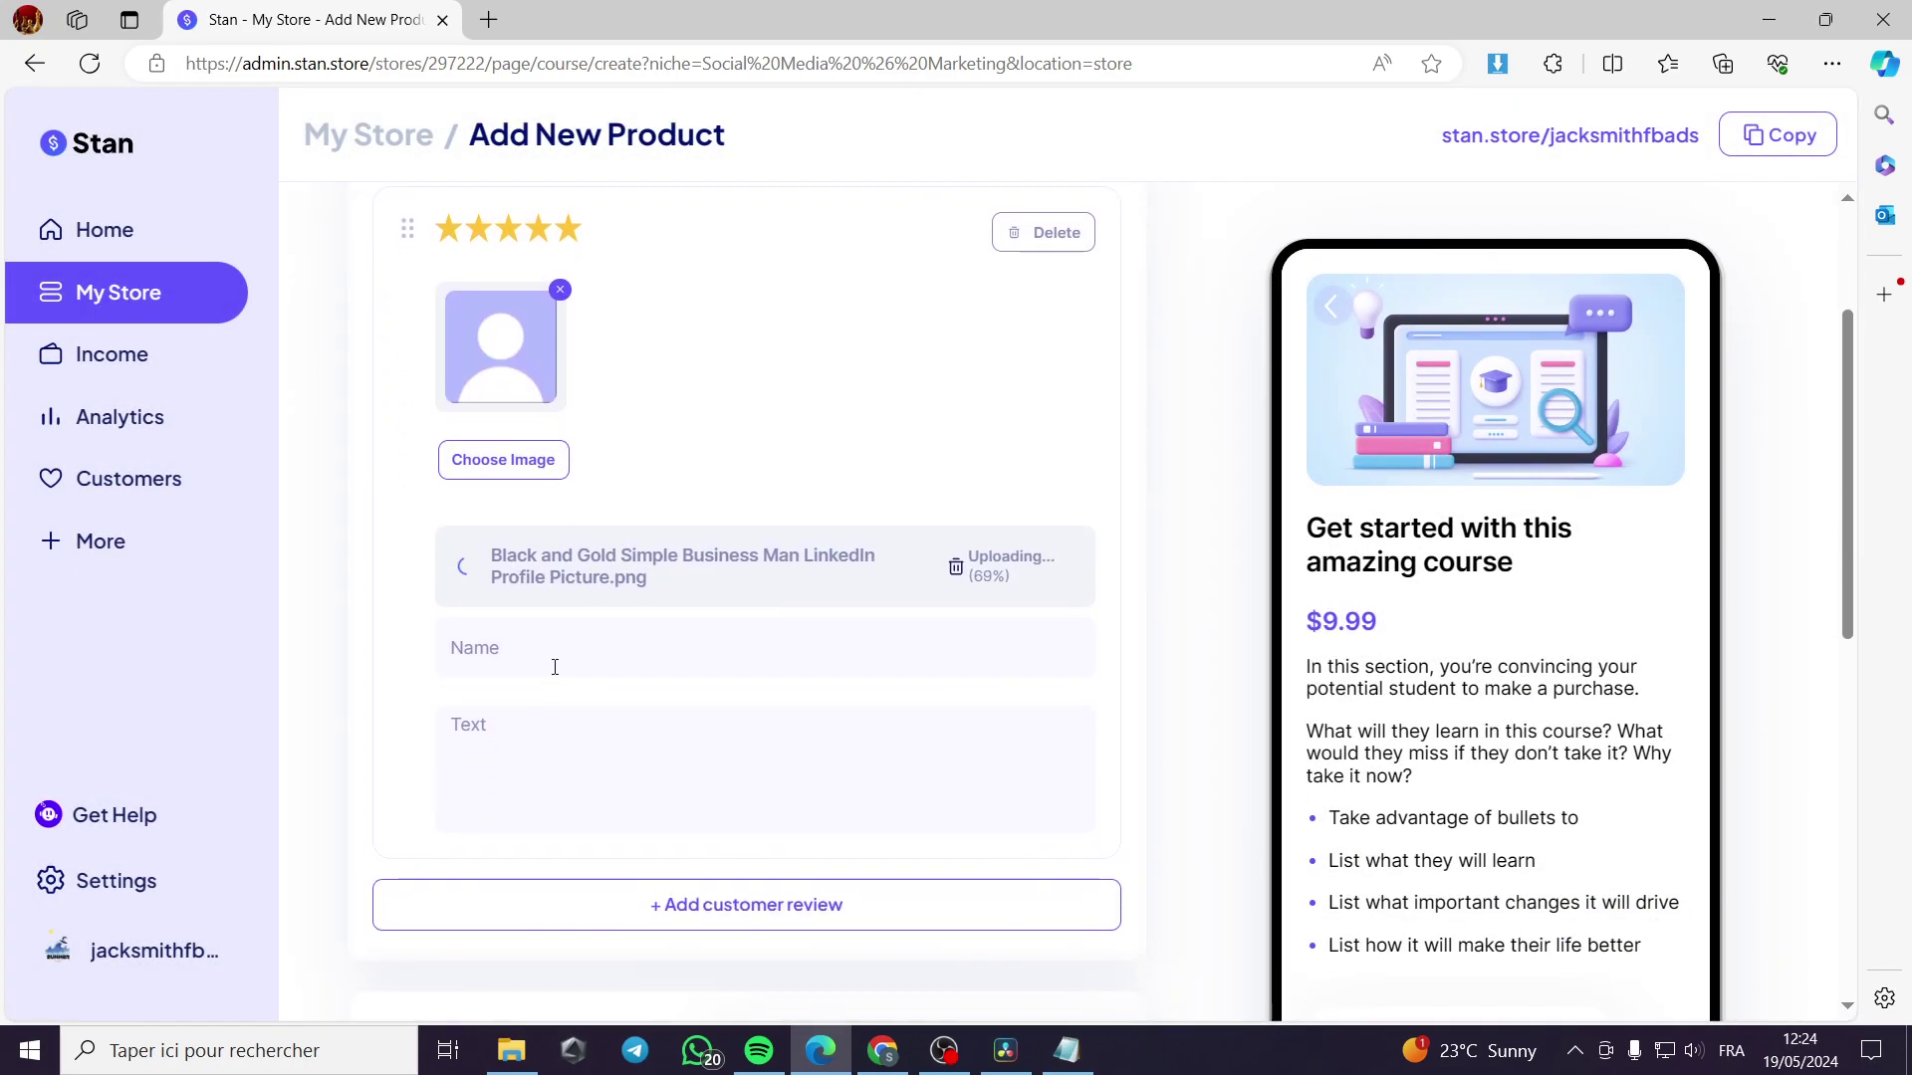
{"action": "left_click", "coordinate": [555, 660]}
{"action": "left_click", "coordinate": [522, 748]}
{"action": "left_click", "coordinate": [504, 658]}
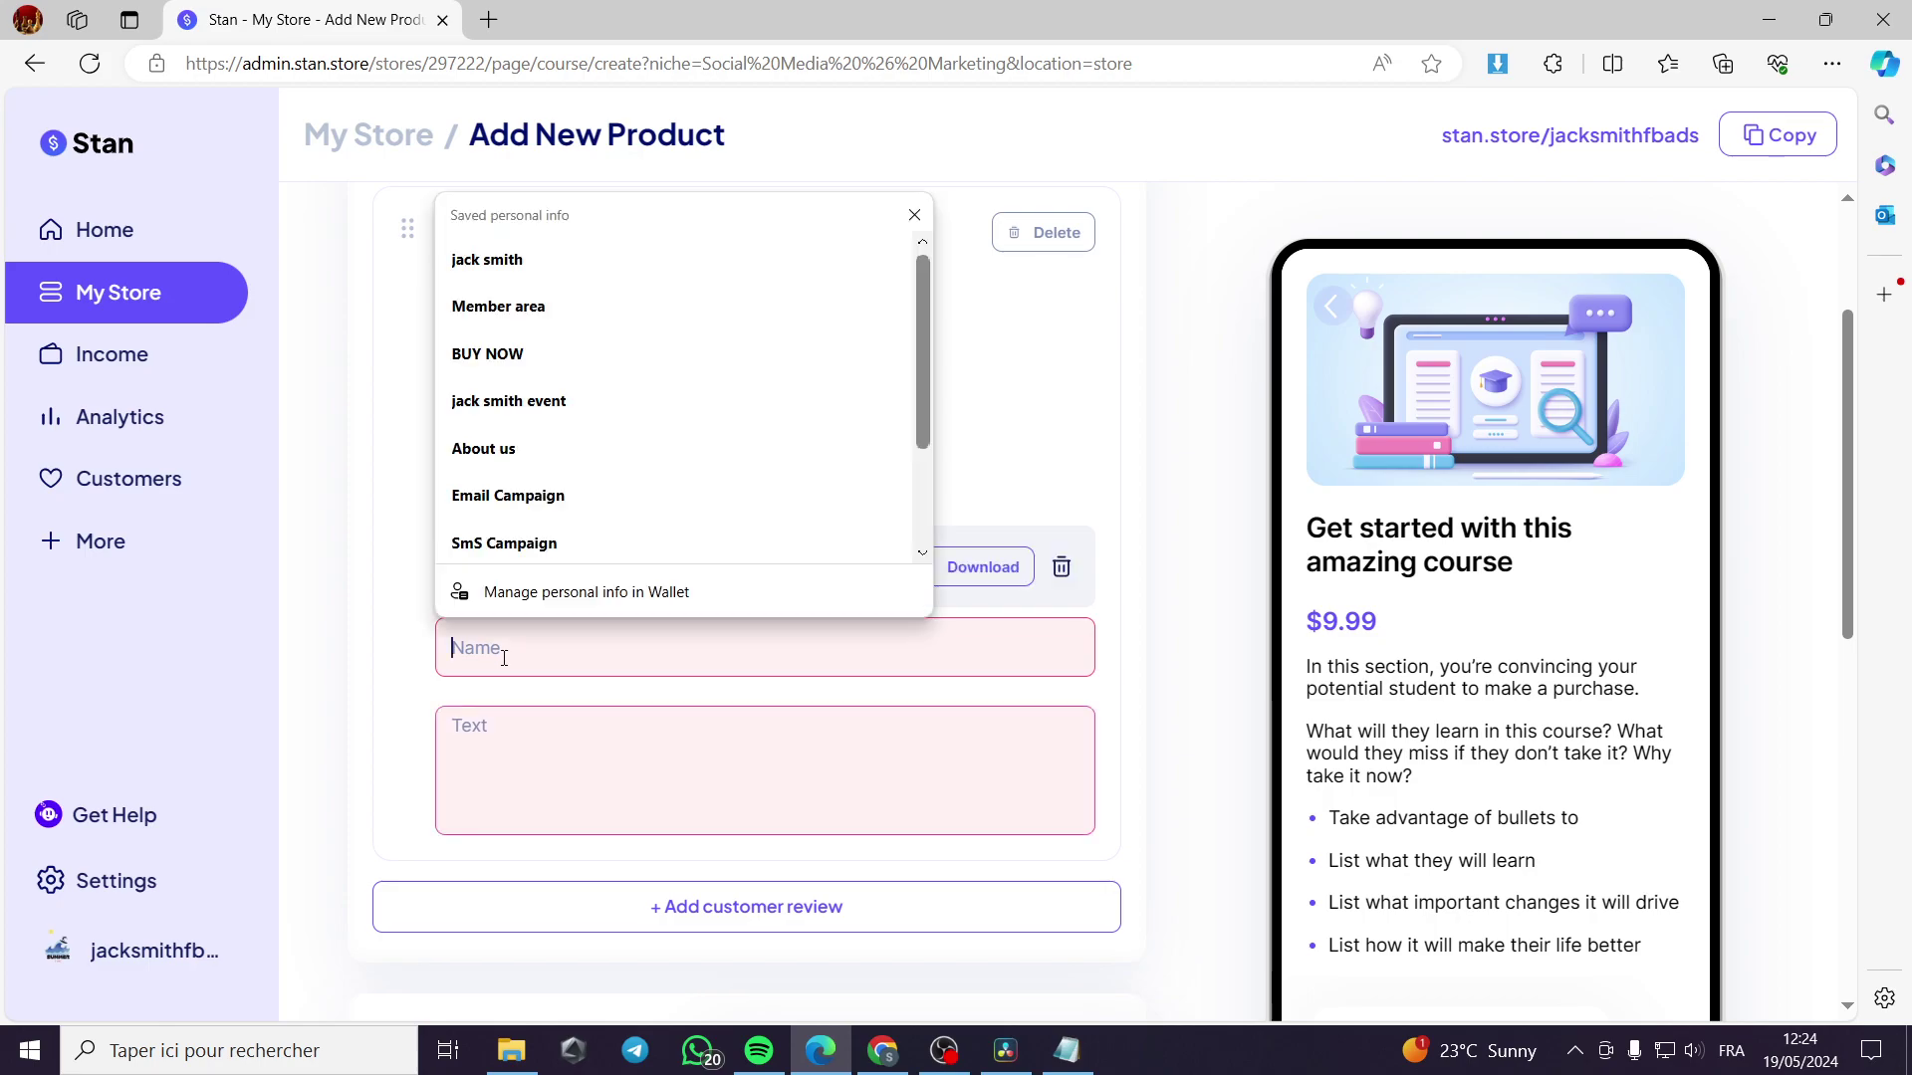
{"action": "type", "text": "Jack"}
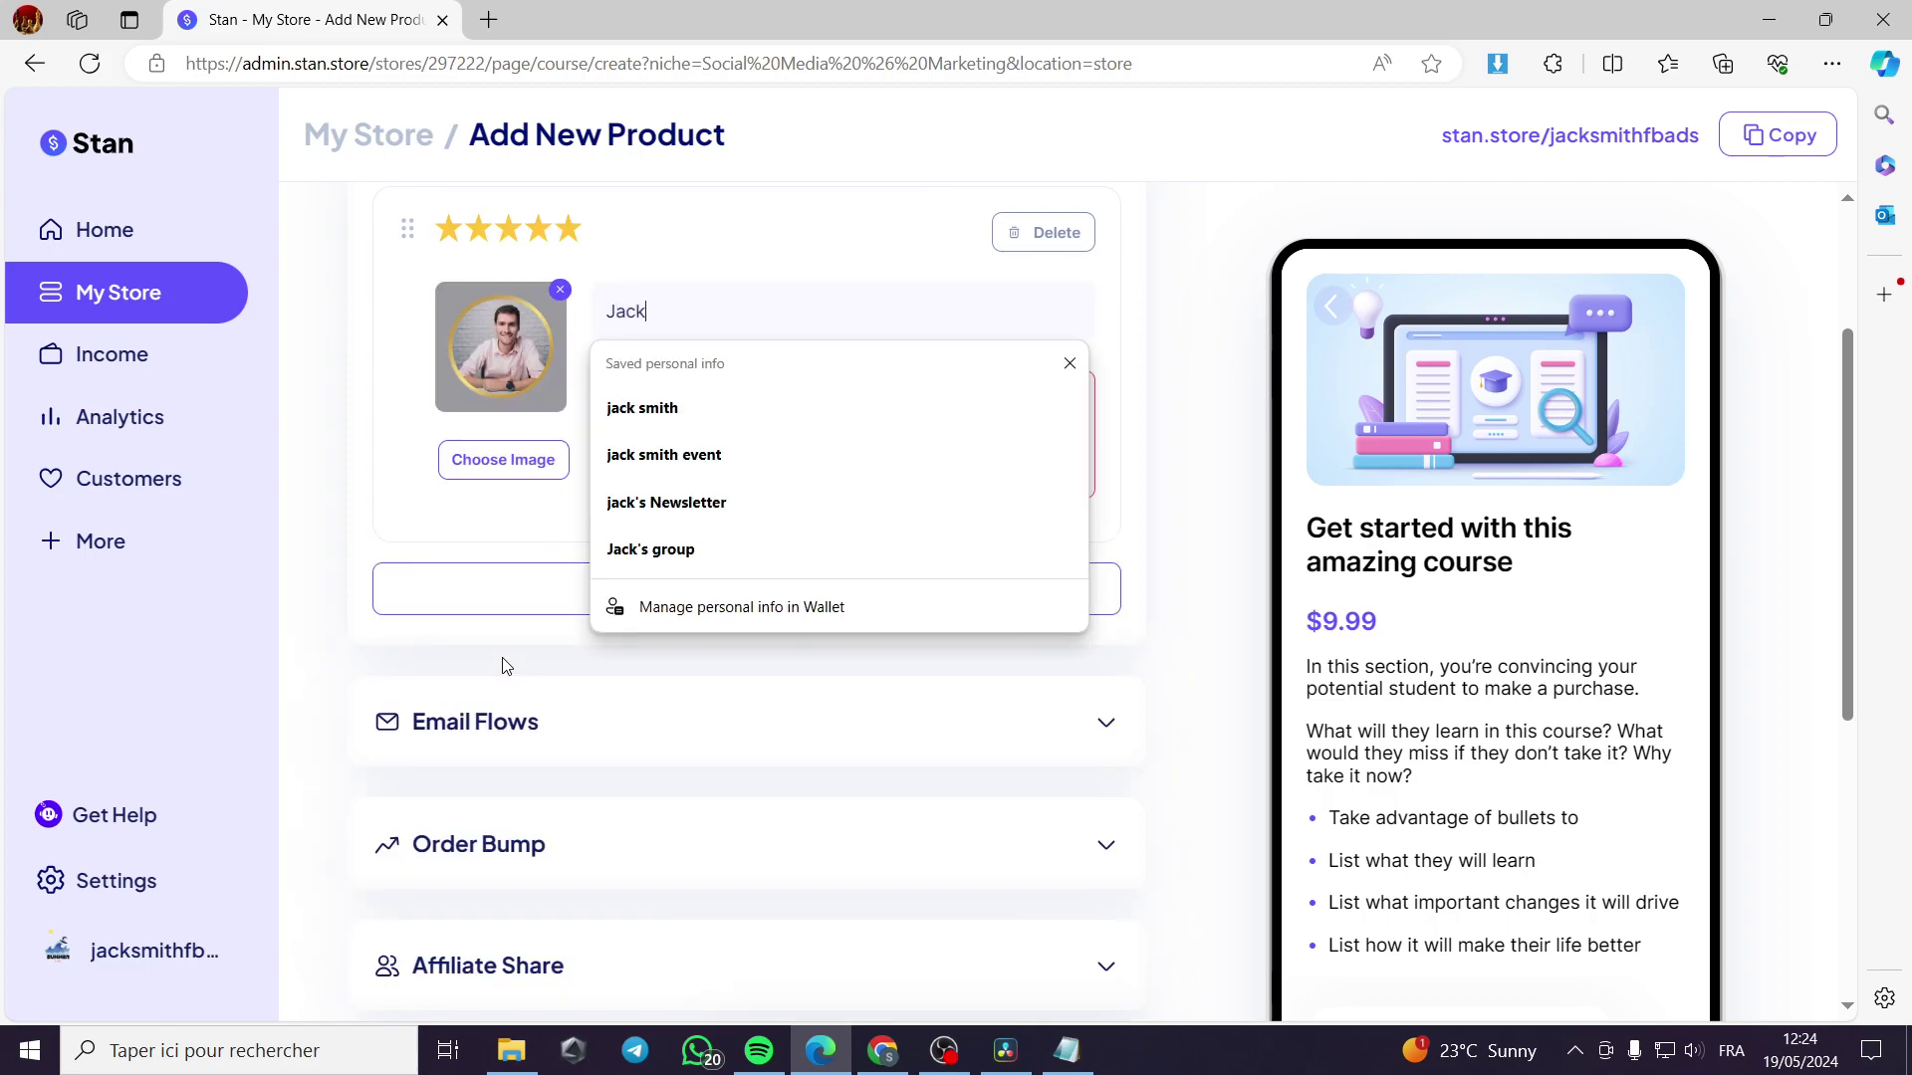
{"action": "left_click", "coordinate": [491, 512]}
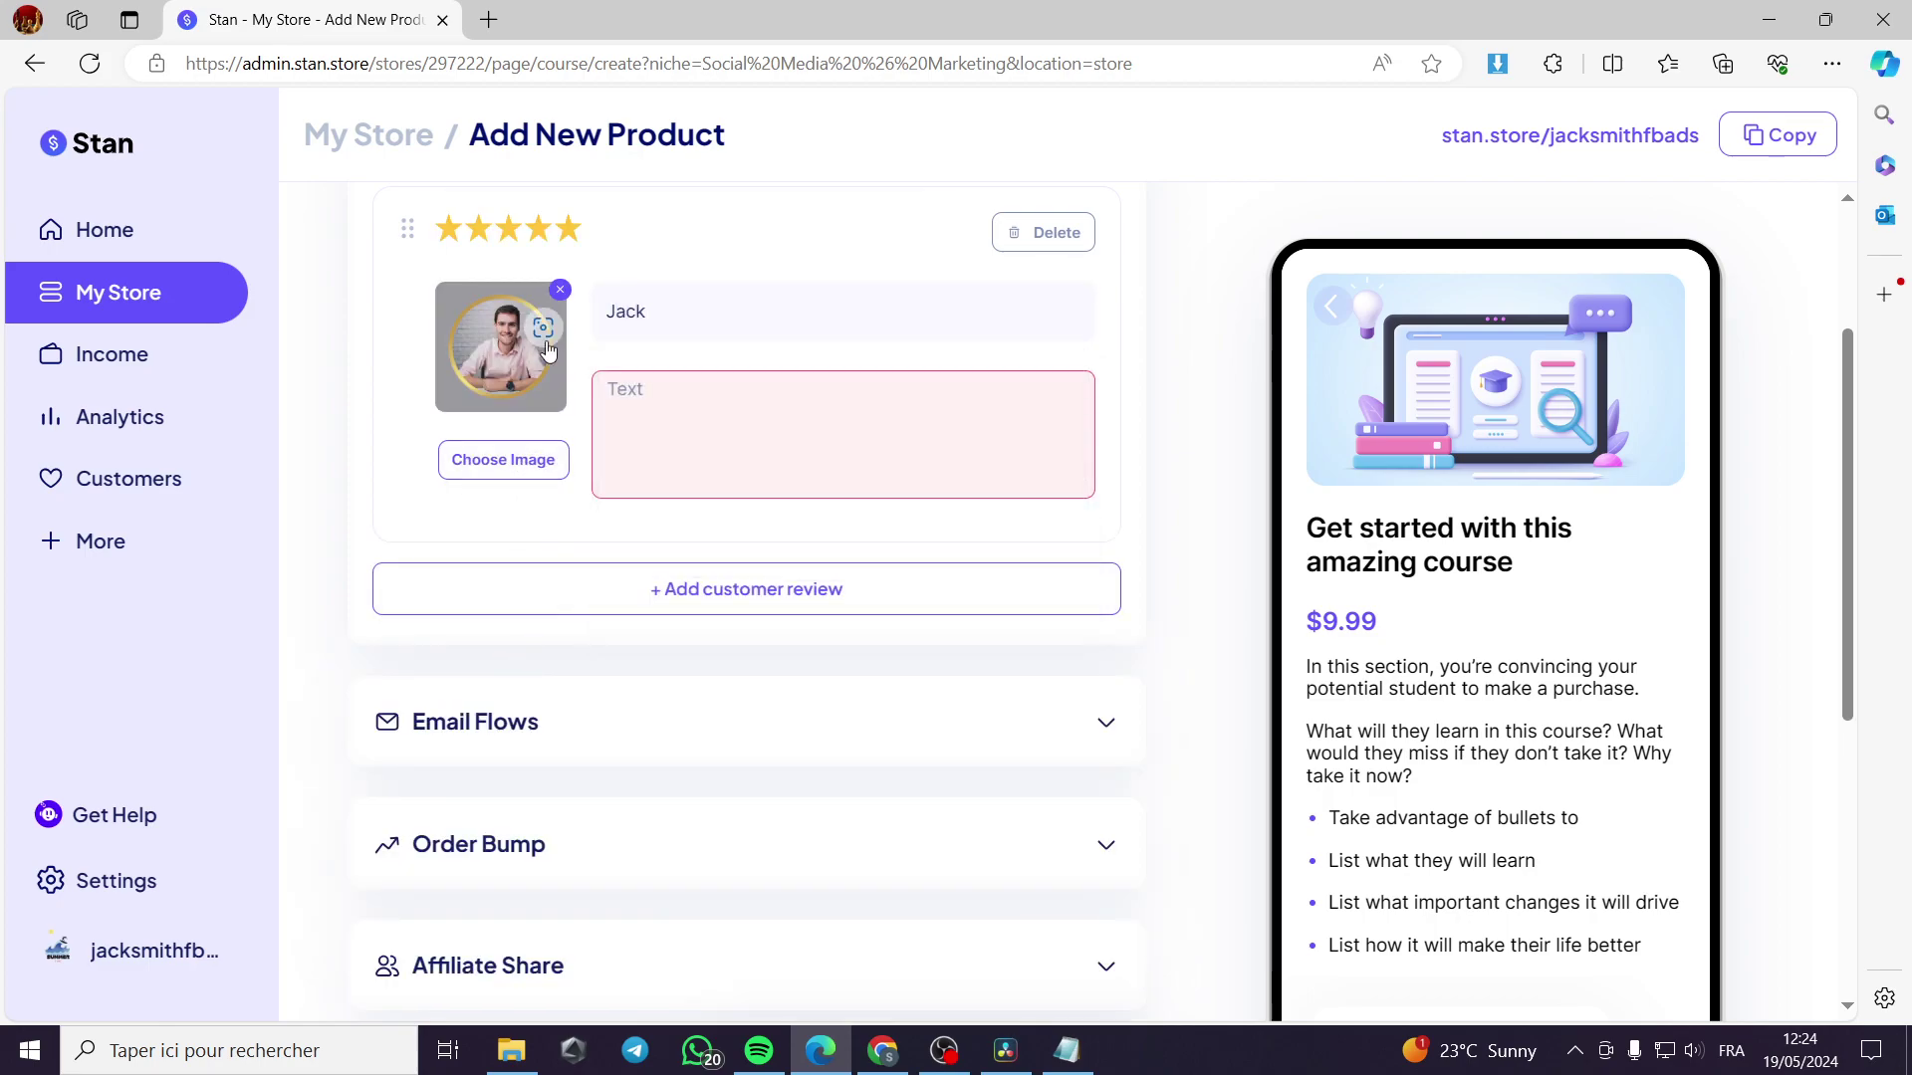
Write the review text "Great Course hope to see some new courses from you soon.".
{"action": "left_click", "coordinate": [694, 412]}
{"action": "type", "text": "Great Co"}
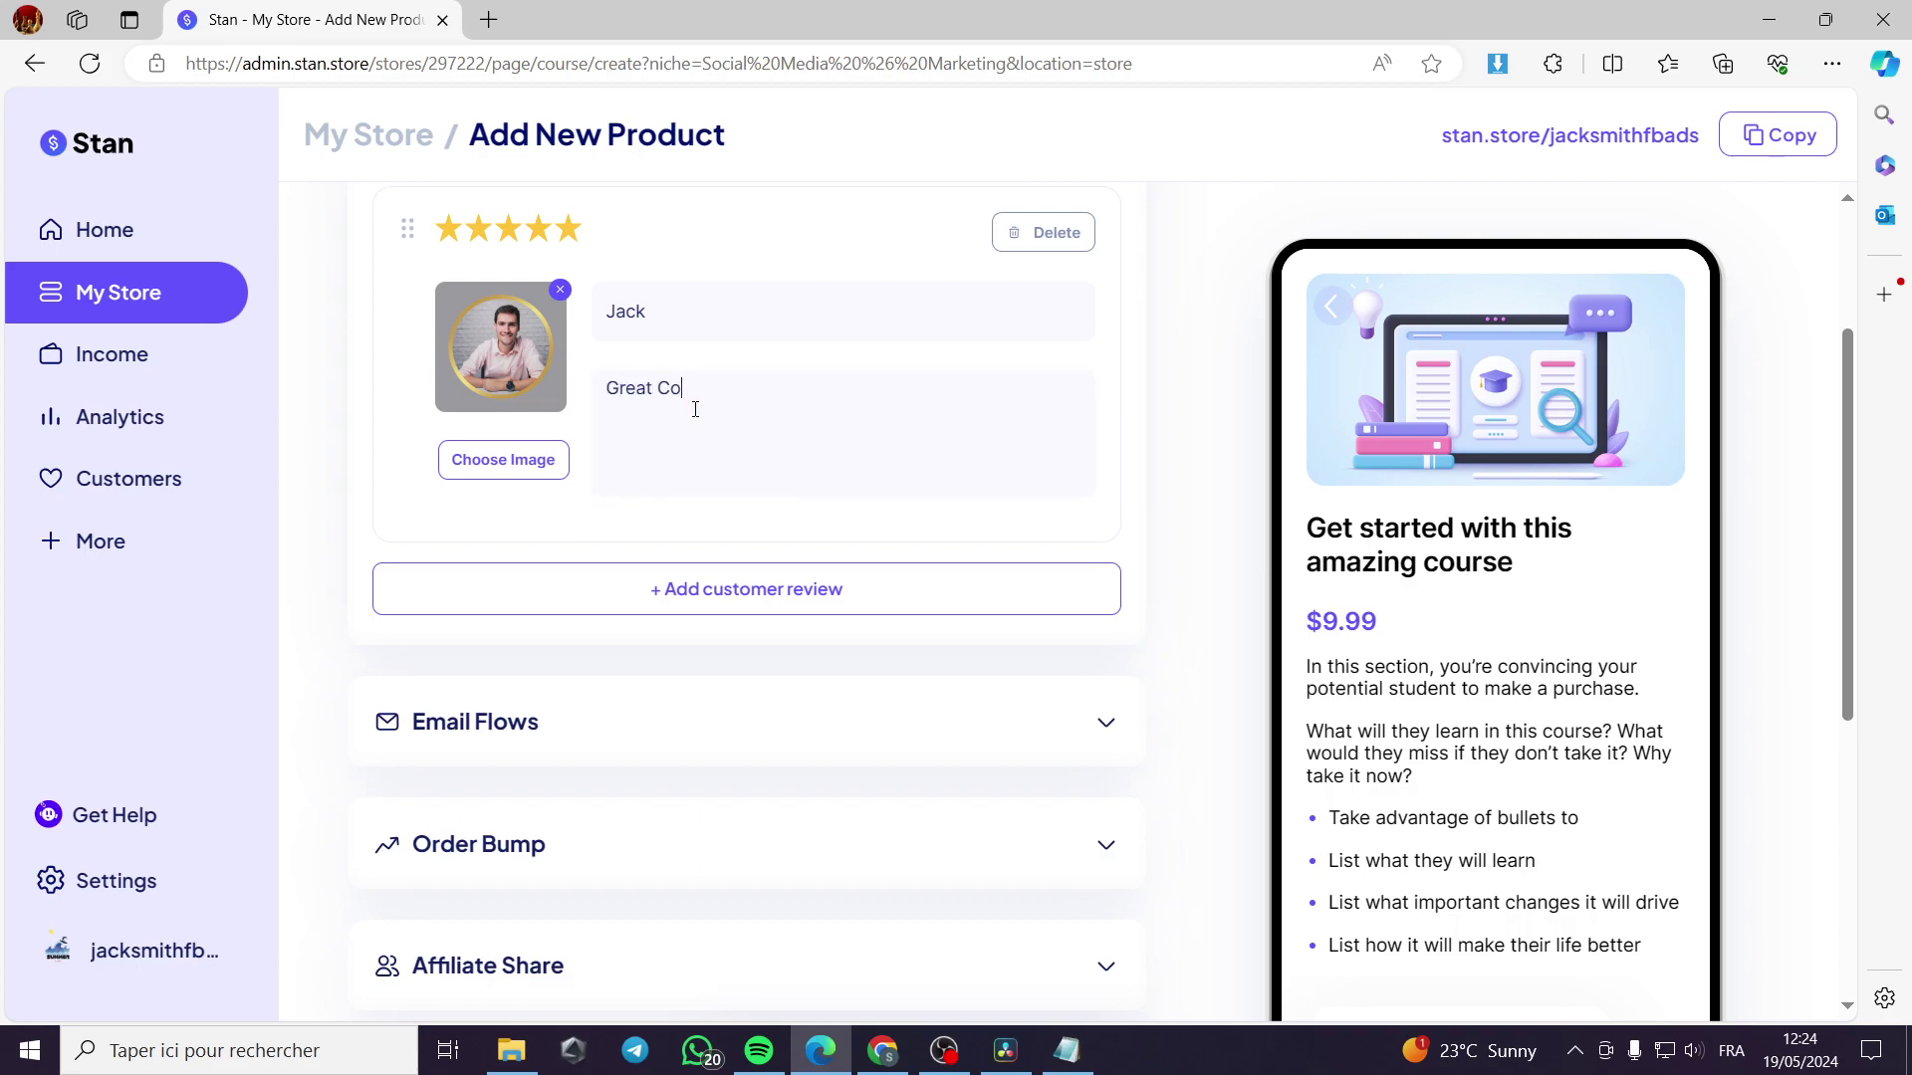
{"action": "type", "text": "urese"}
{"action": "key", "text": "Left"}
{"action": "key", "text": "BackSpace"}
{"action": "type", "text": "hope to see some ne"}
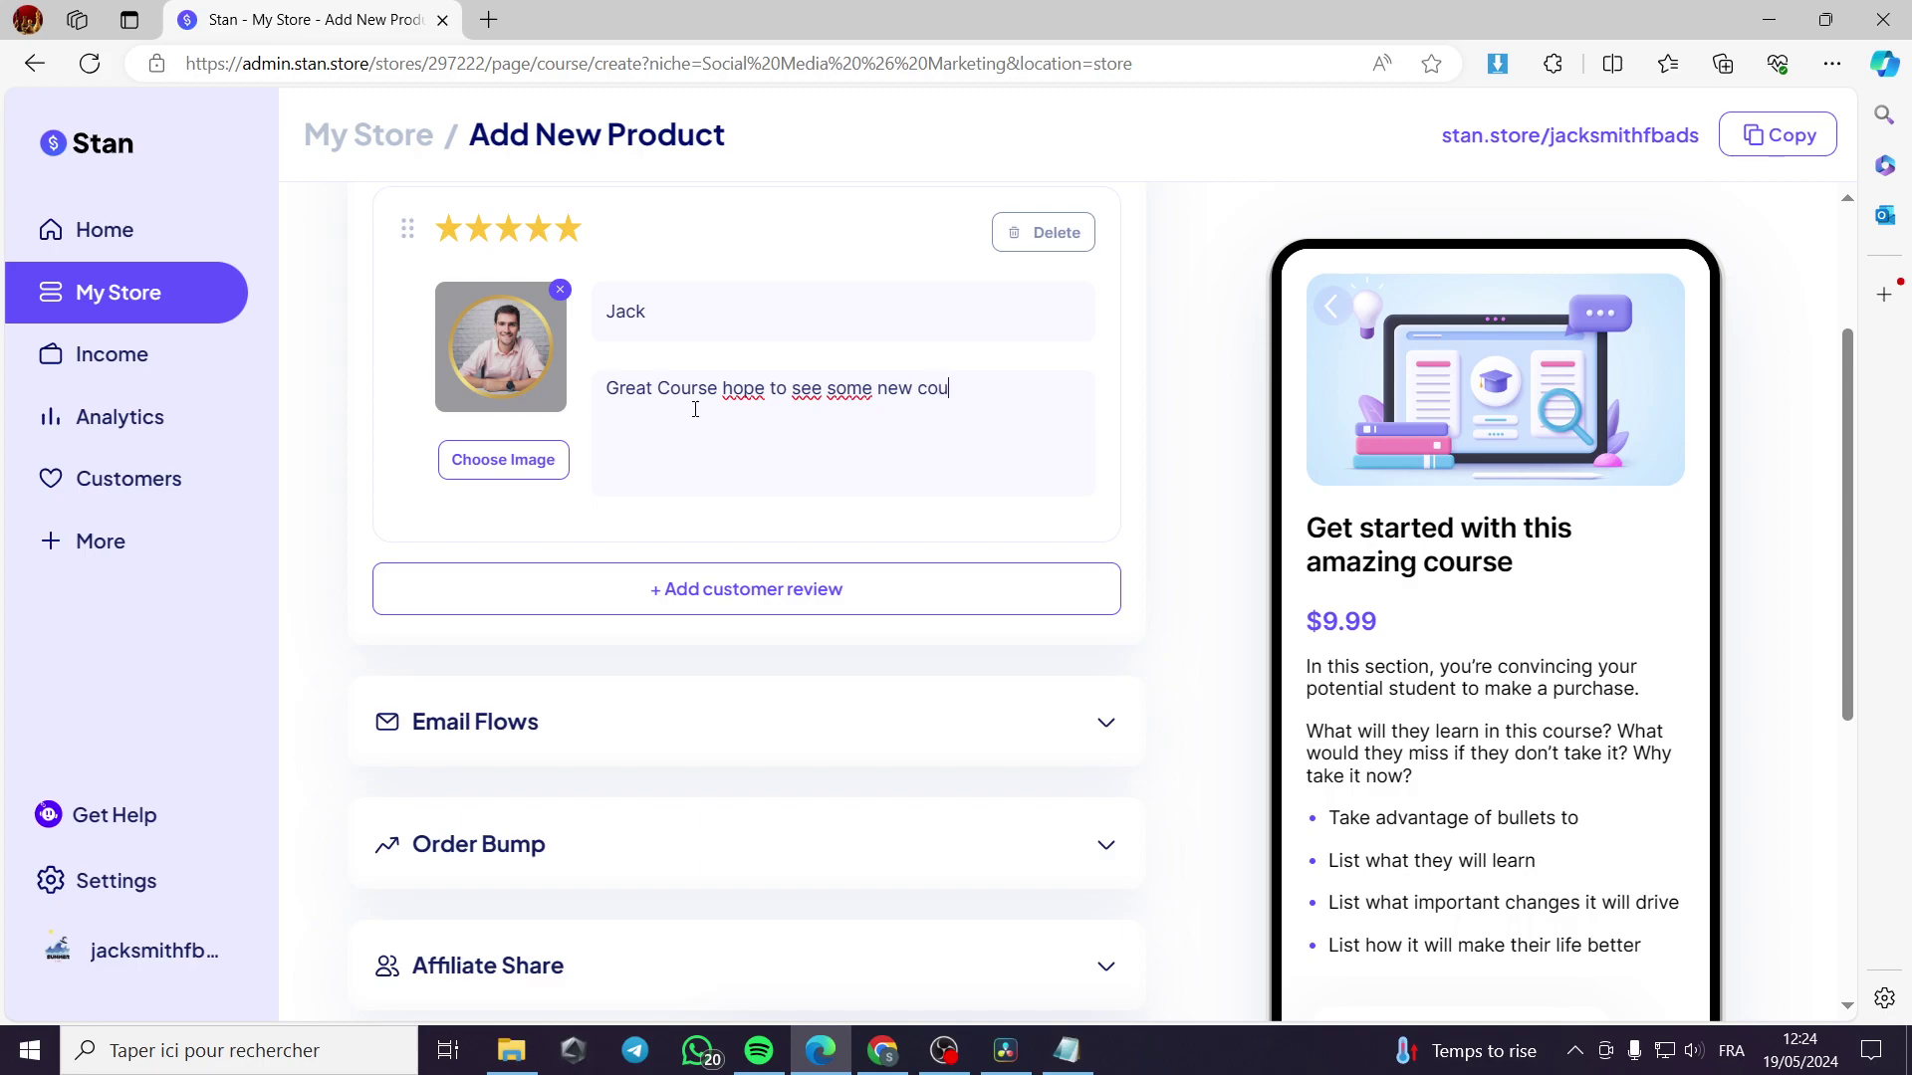
{"action": "type", "text": "w courses from you soon."}
Add a second, blank customer review and look through the remaining eCourse options.
{"action": "left_click", "coordinate": [800, 589]}
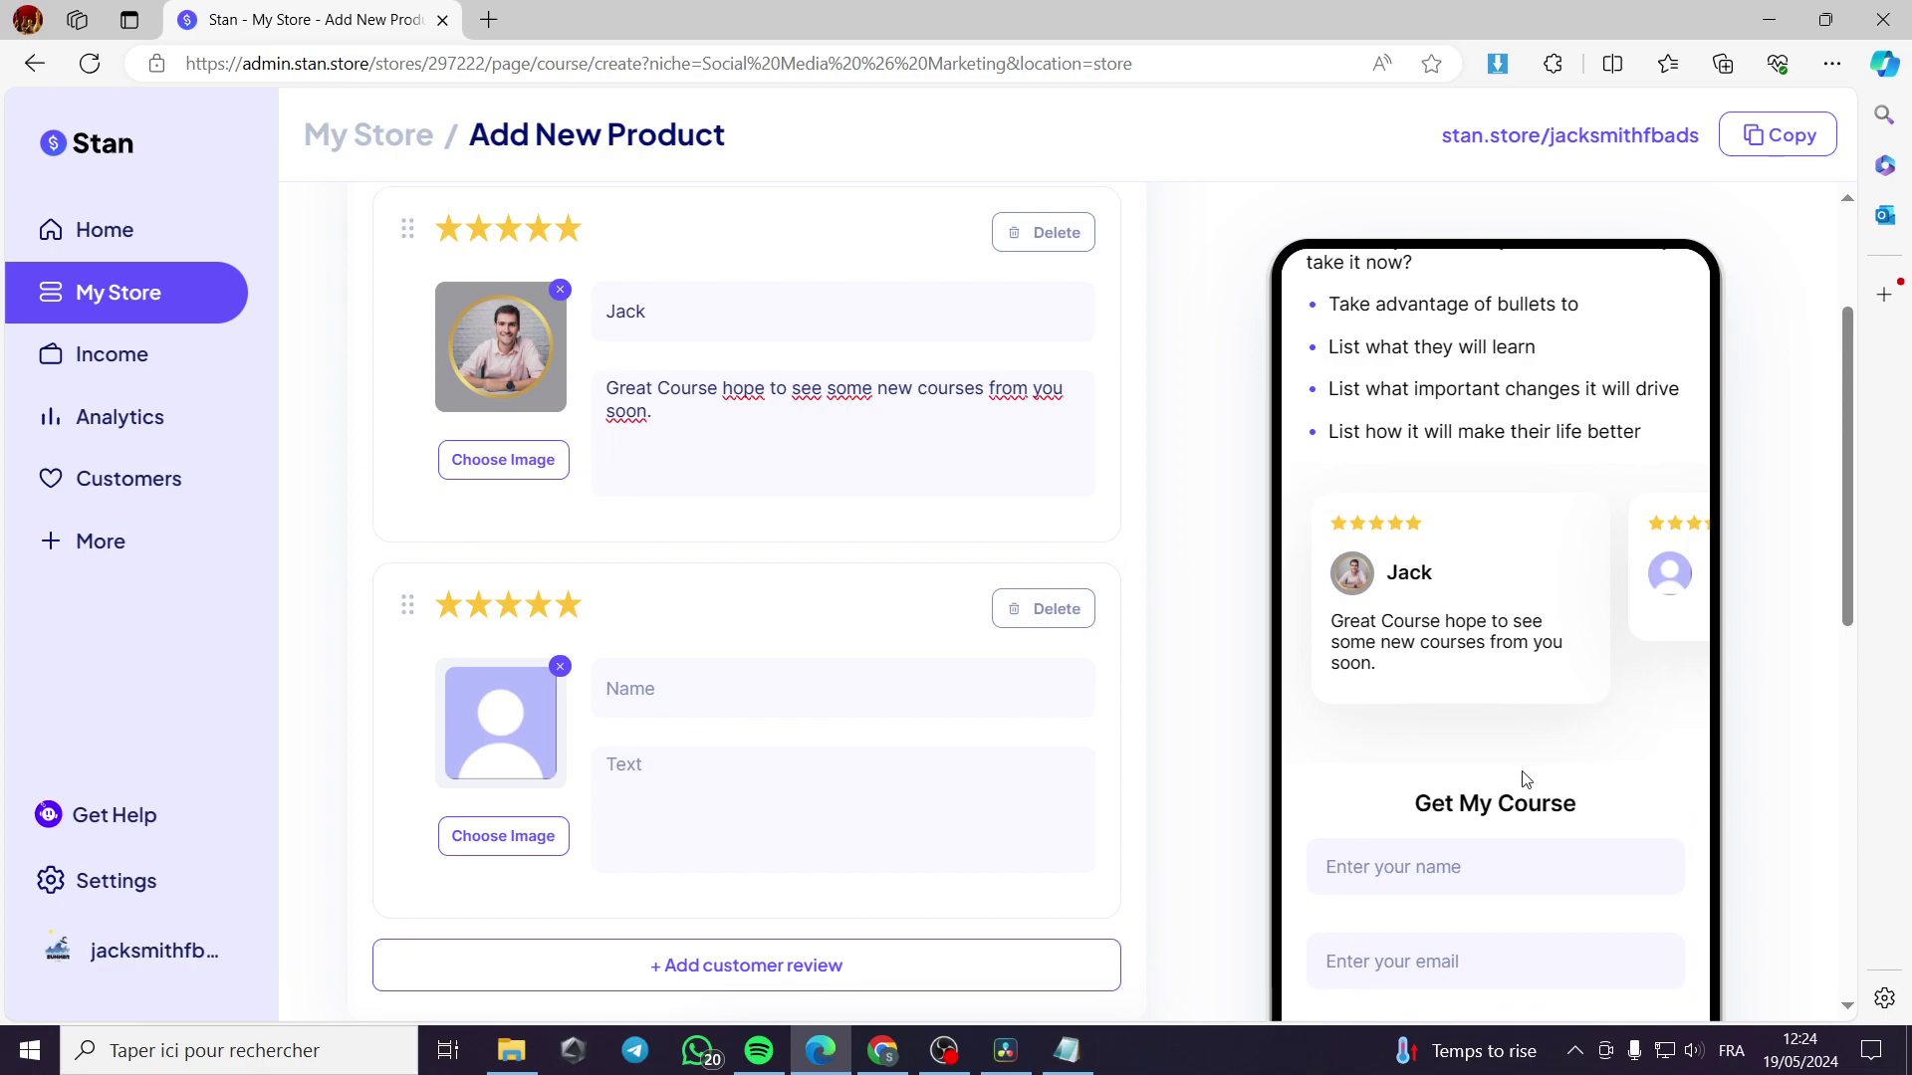
{"action": "scroll", "coordinate": [1527, 782], "scroll_direction": "down", "scroll_amount": 5}
{"action": "scroll", "coordinate": [670, 773], "scroll_direction": "down", "scroll_amount": 5}
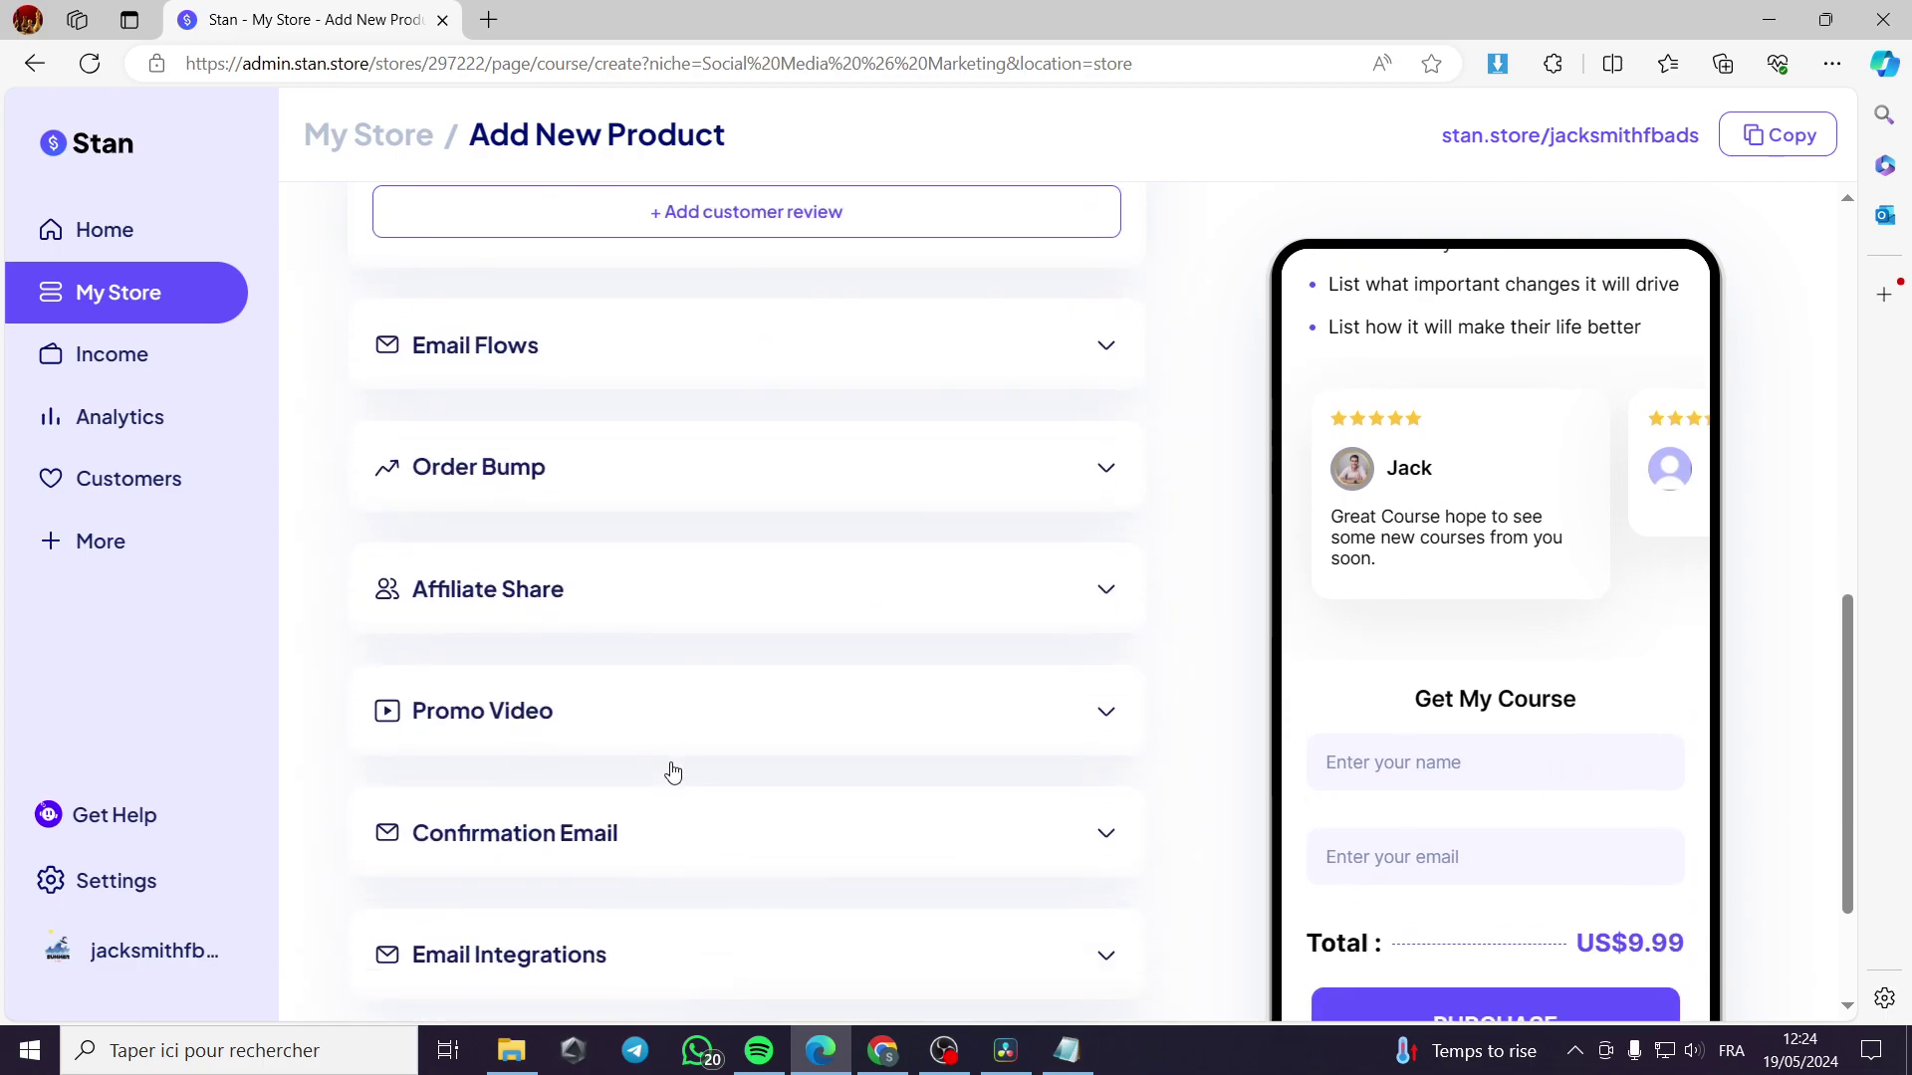
{"action": "scroll", "coordinate": [670, 752], "scroll_direction": "up", "scroll_amount": 10}
Set the eCourse's one-time price to $100 on its checkout page and review the page's other settings.
{"action": "left_click", "coordinate": [677, 289]}
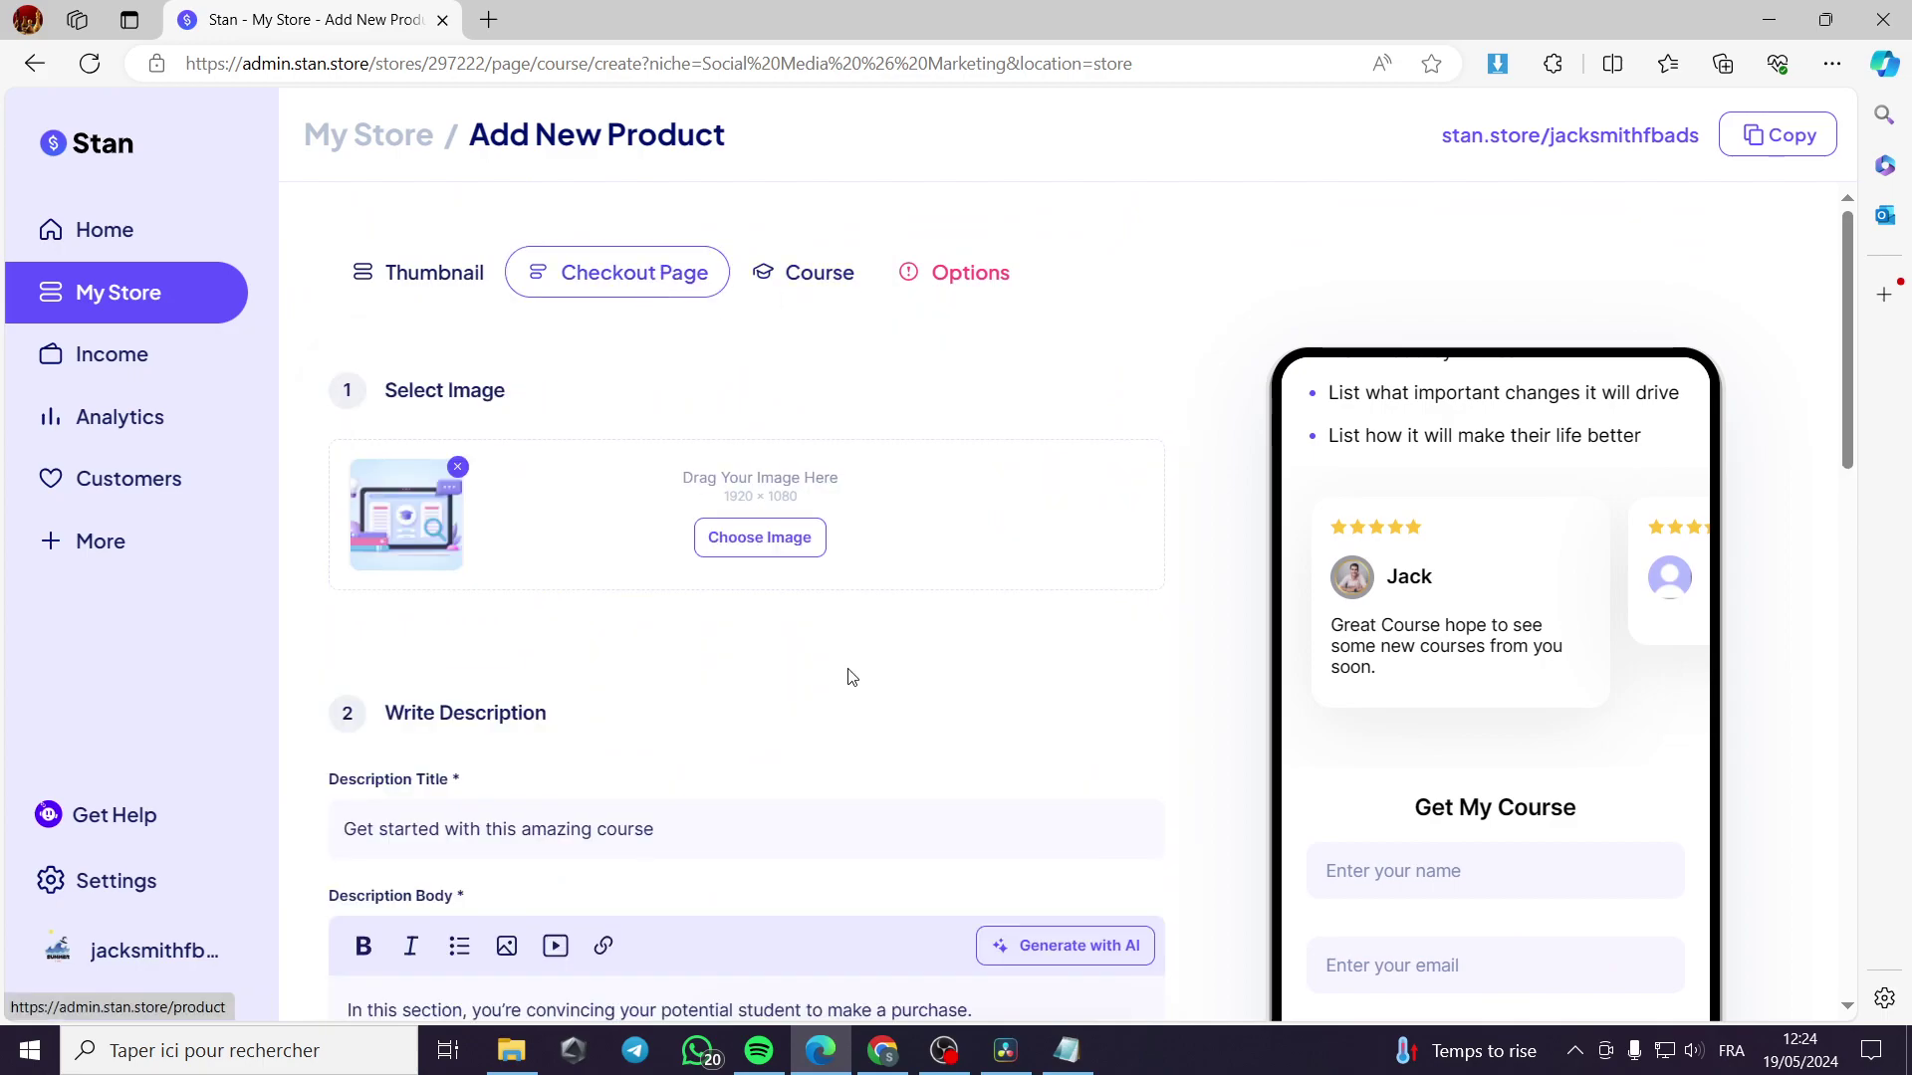
{"action": "scroll", "coordinate": [848, 670], "scroll_direction": "down", "scroll_amount": 10}
{"action": "left_click_drag", "start_coordinate": [382, 747], "coordinate": [319, 760]}
{"action": "type", "text": "100"}
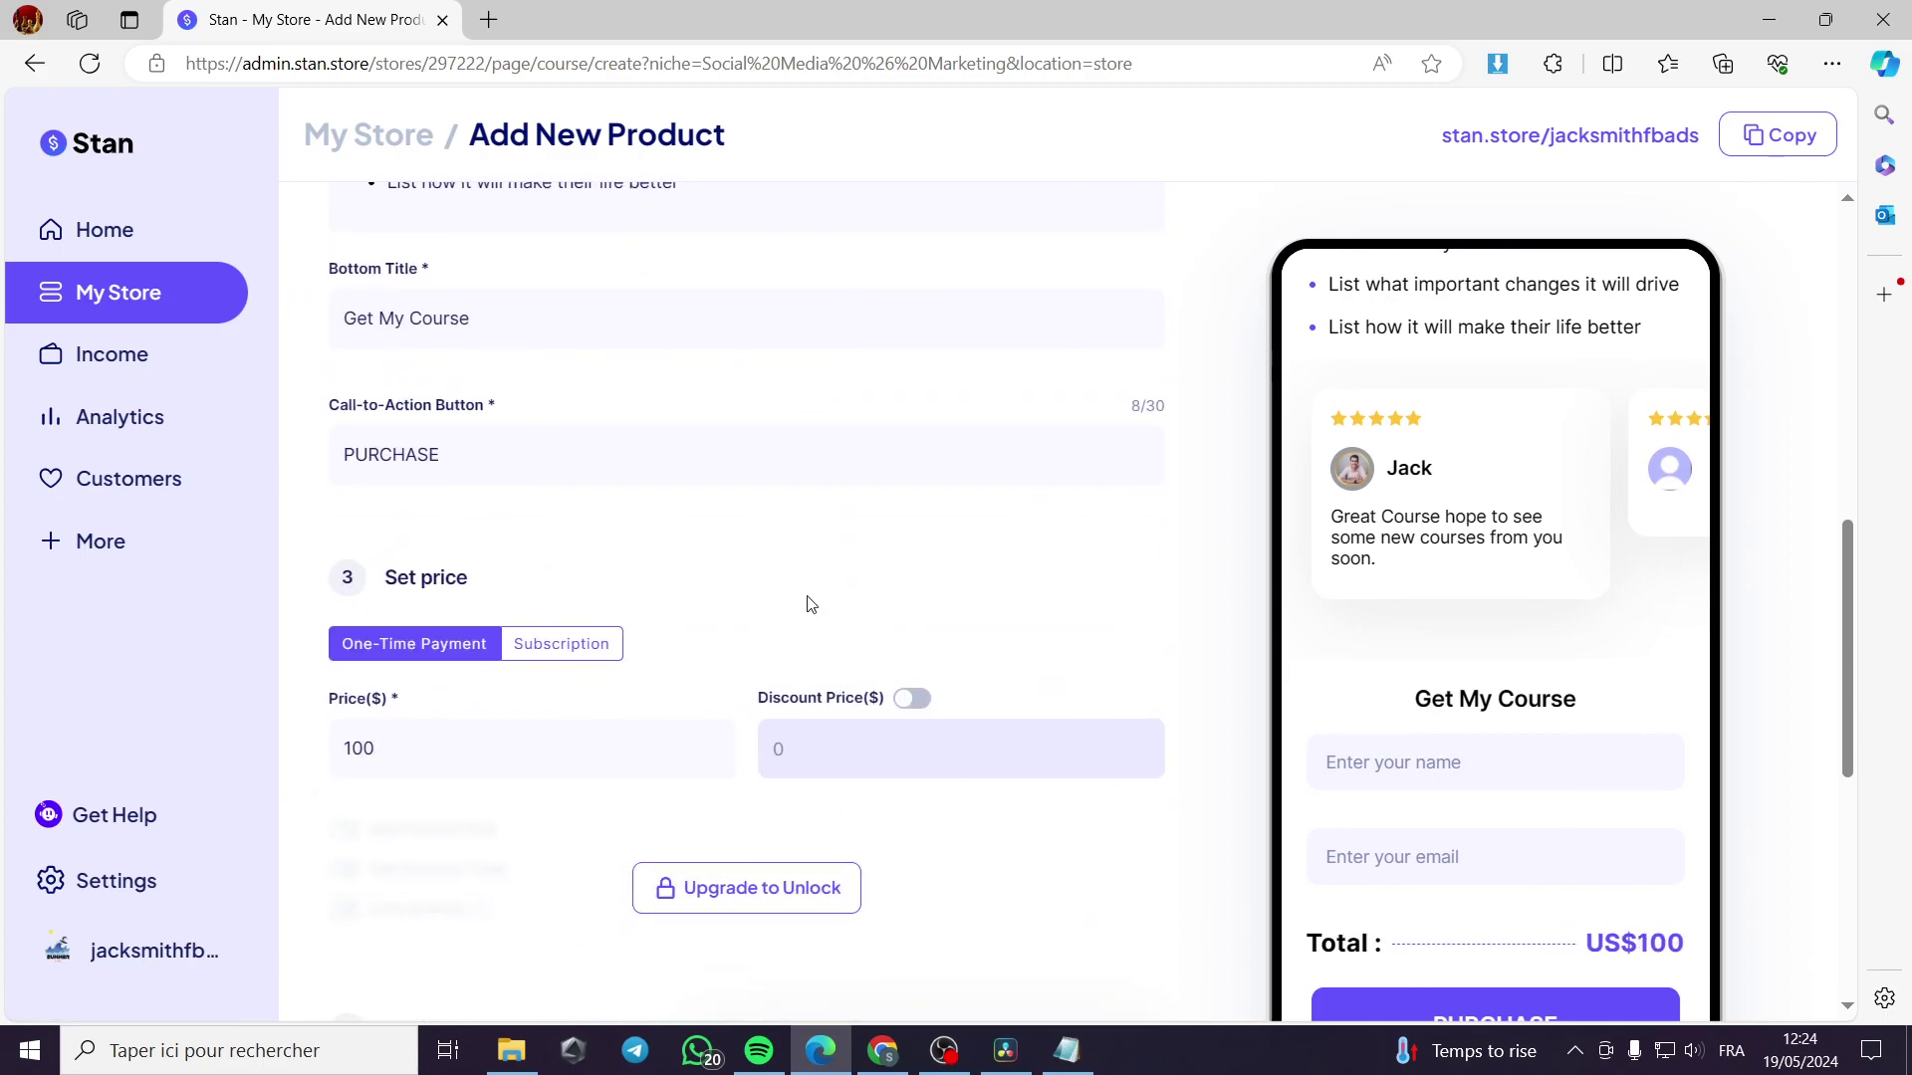
{"action": "scroll", "coordinate": [811, 604], "scroll_direction": "down", "scroll_amount": 7}
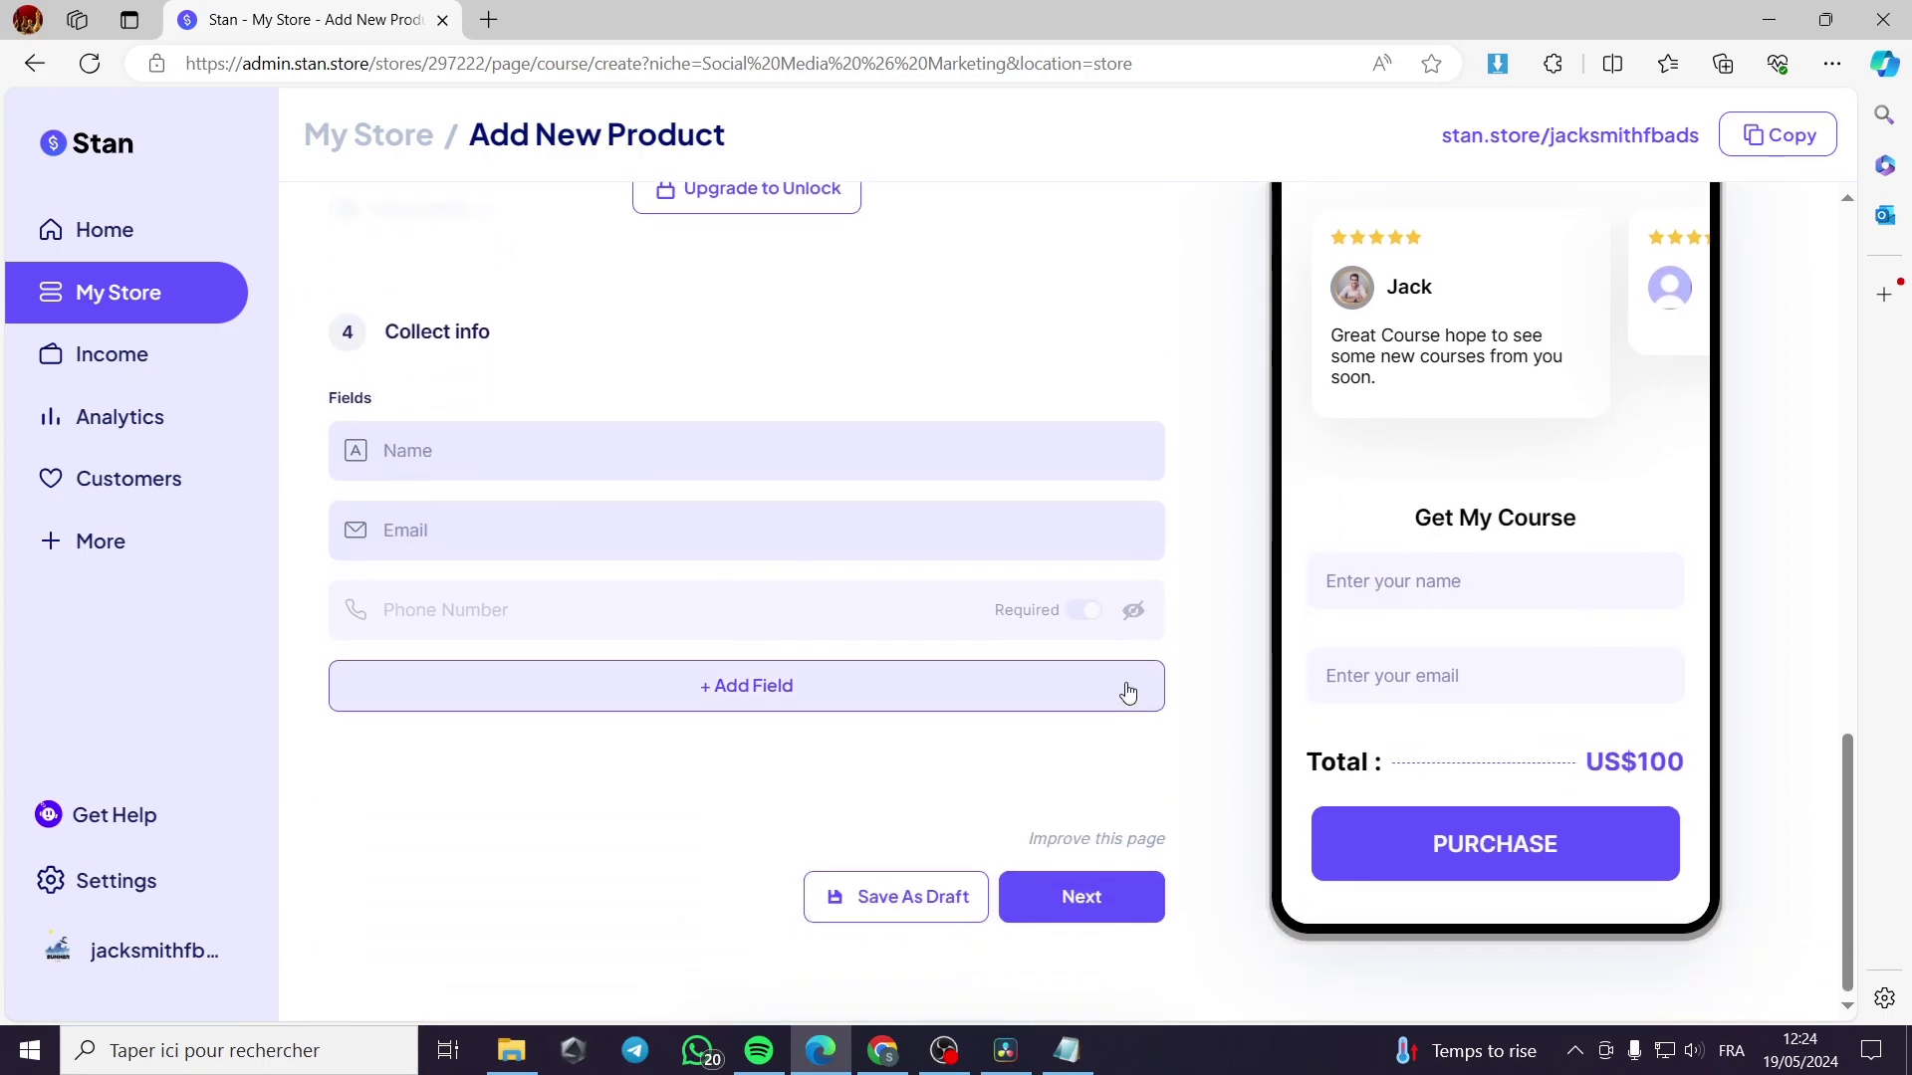
{"action": "scroll", "coordinate": [638, 577], "scroll_direction": "up", "scroll_amount": 14}
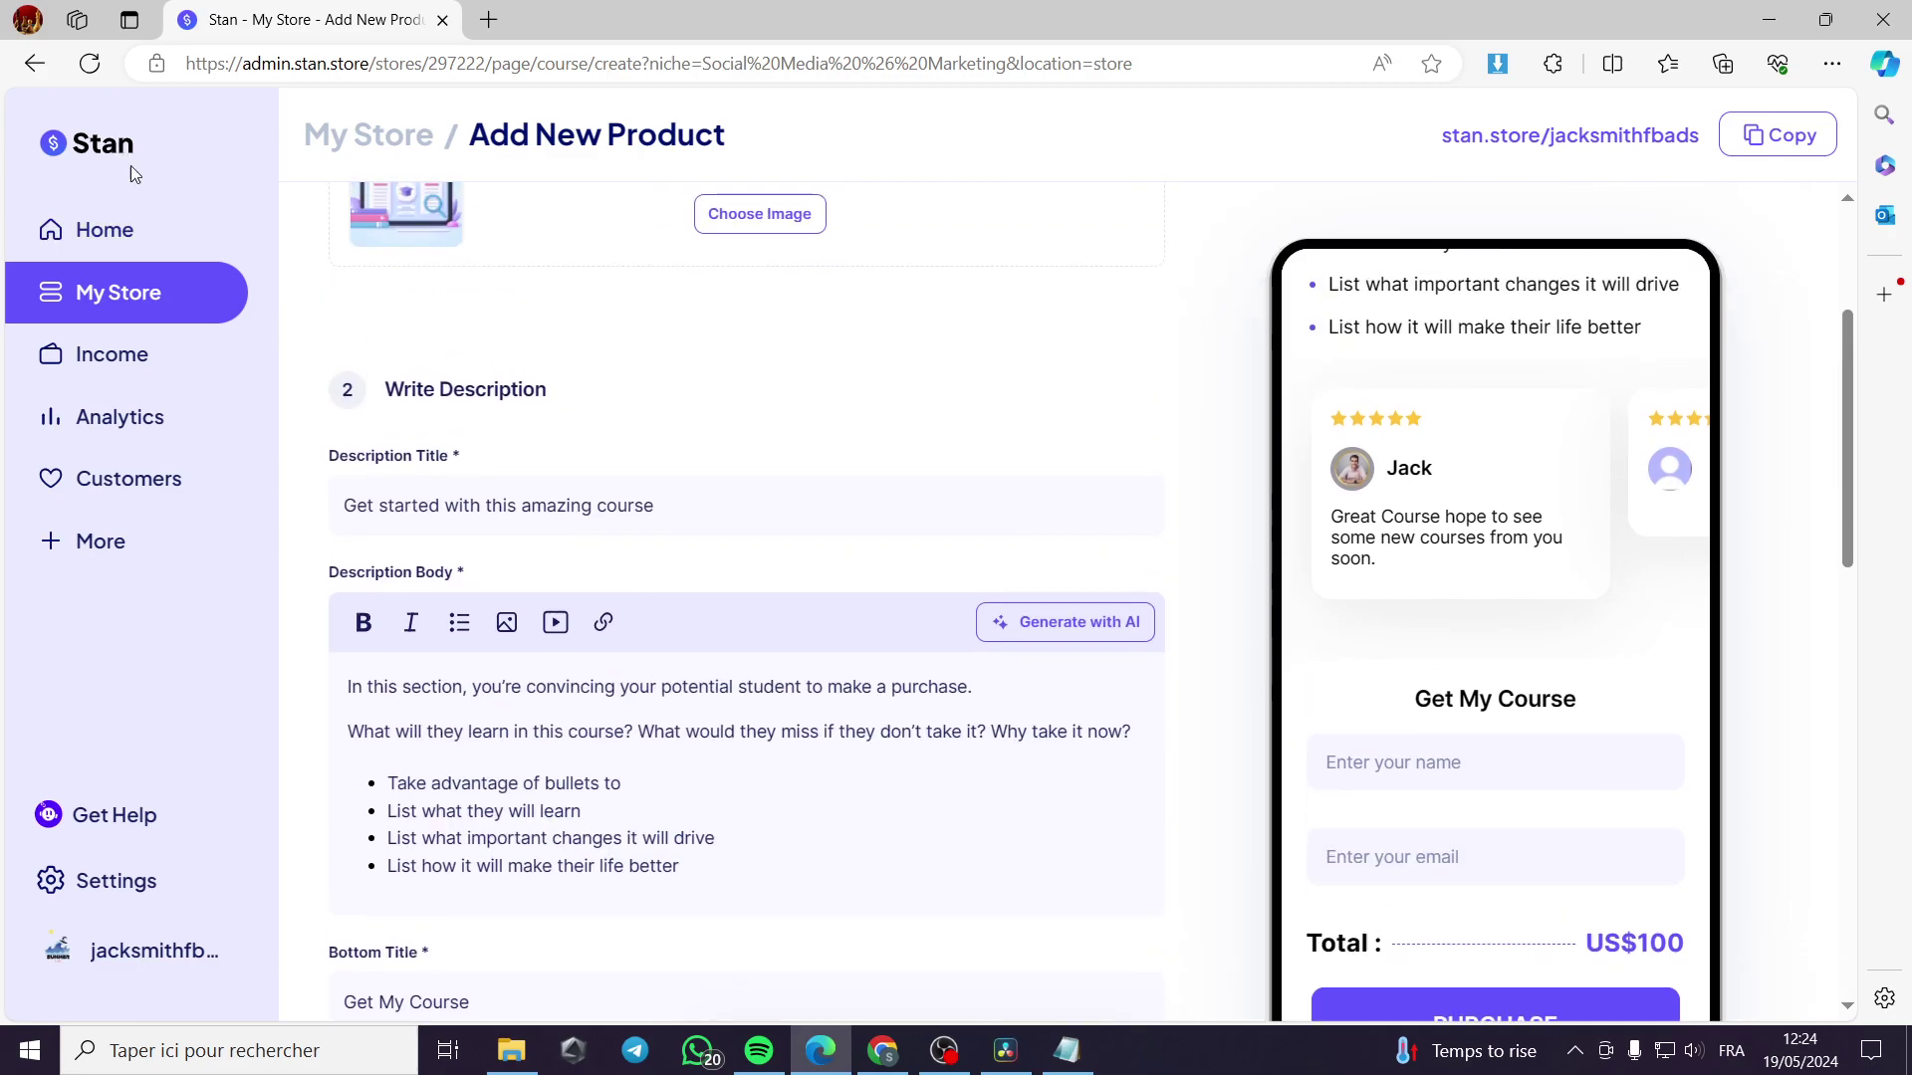
{"action": "scroll", "coordinate": [1208, 547], "scroll_direction": "up", "scroll_amount": 3}
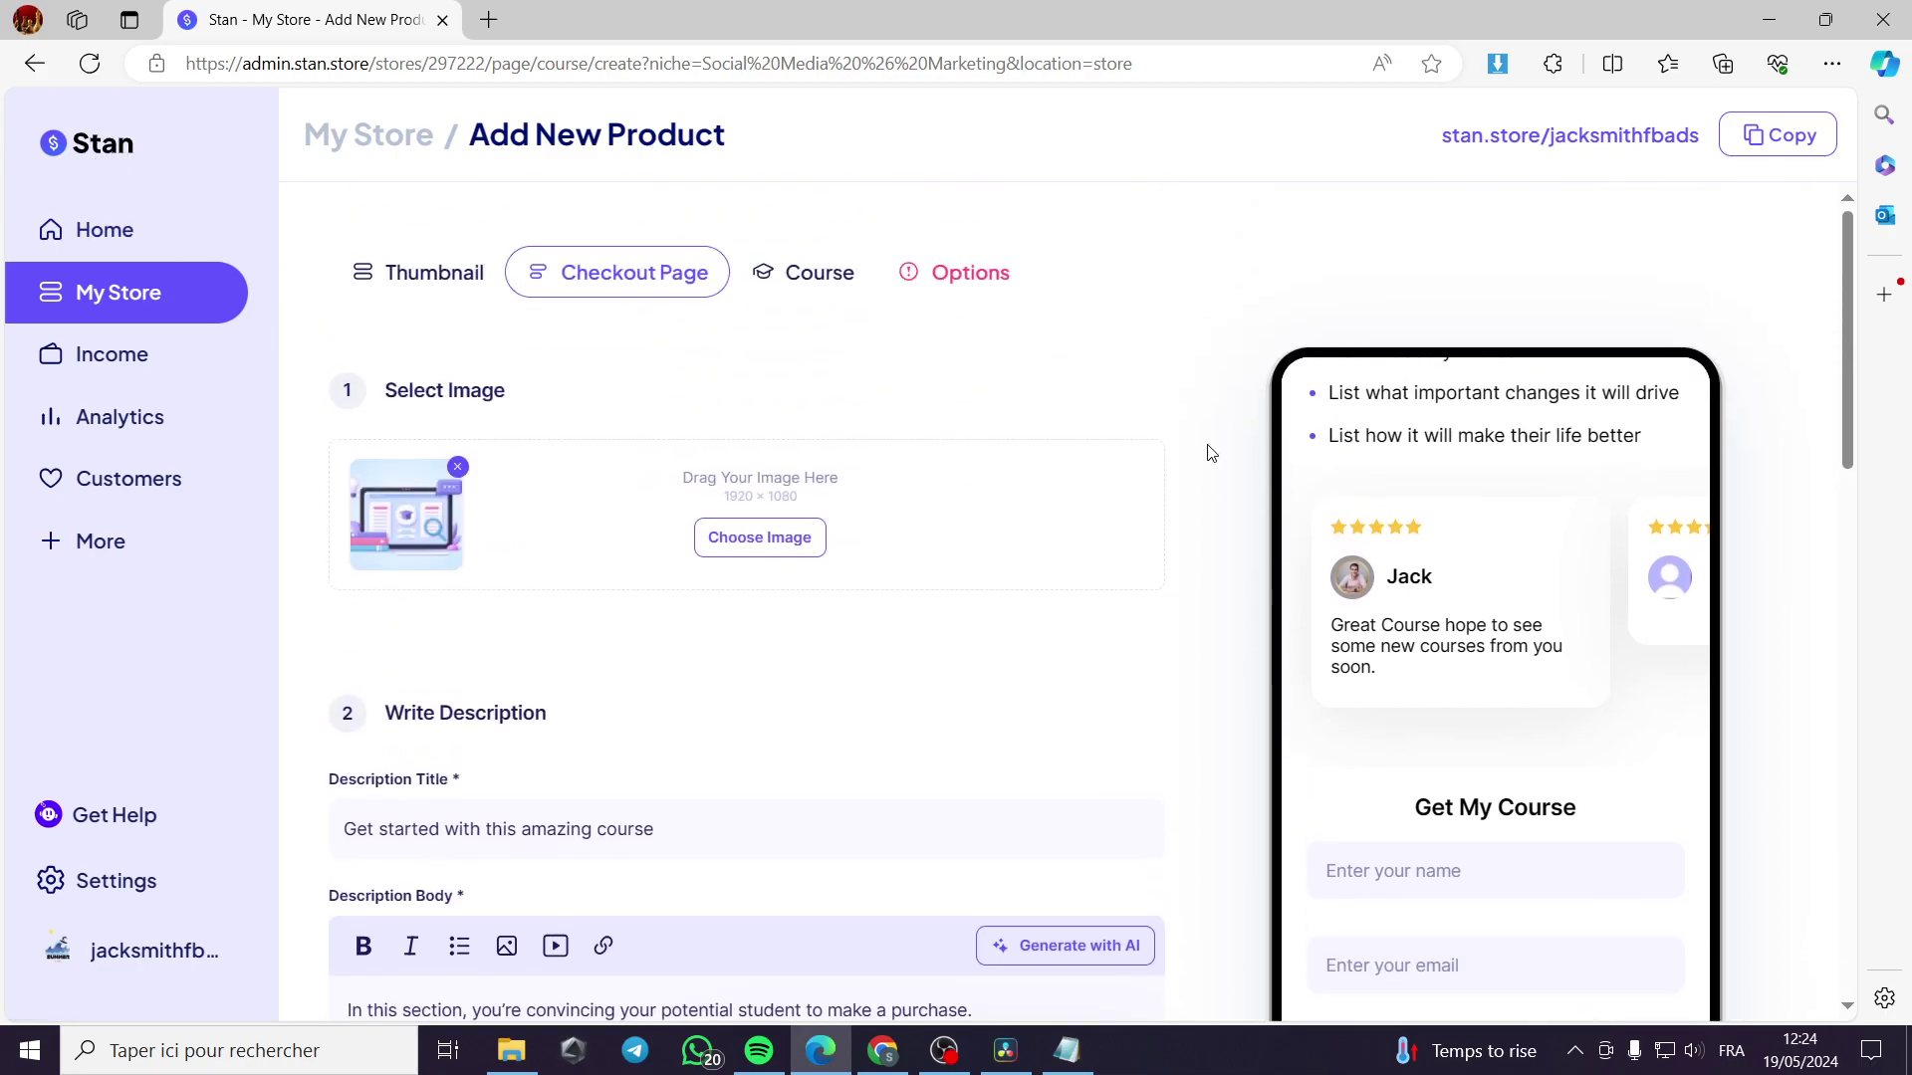
Delete the blank second customer review from the eCourse's options.
{"action": "left_click", "coordinate": [956, 299]}
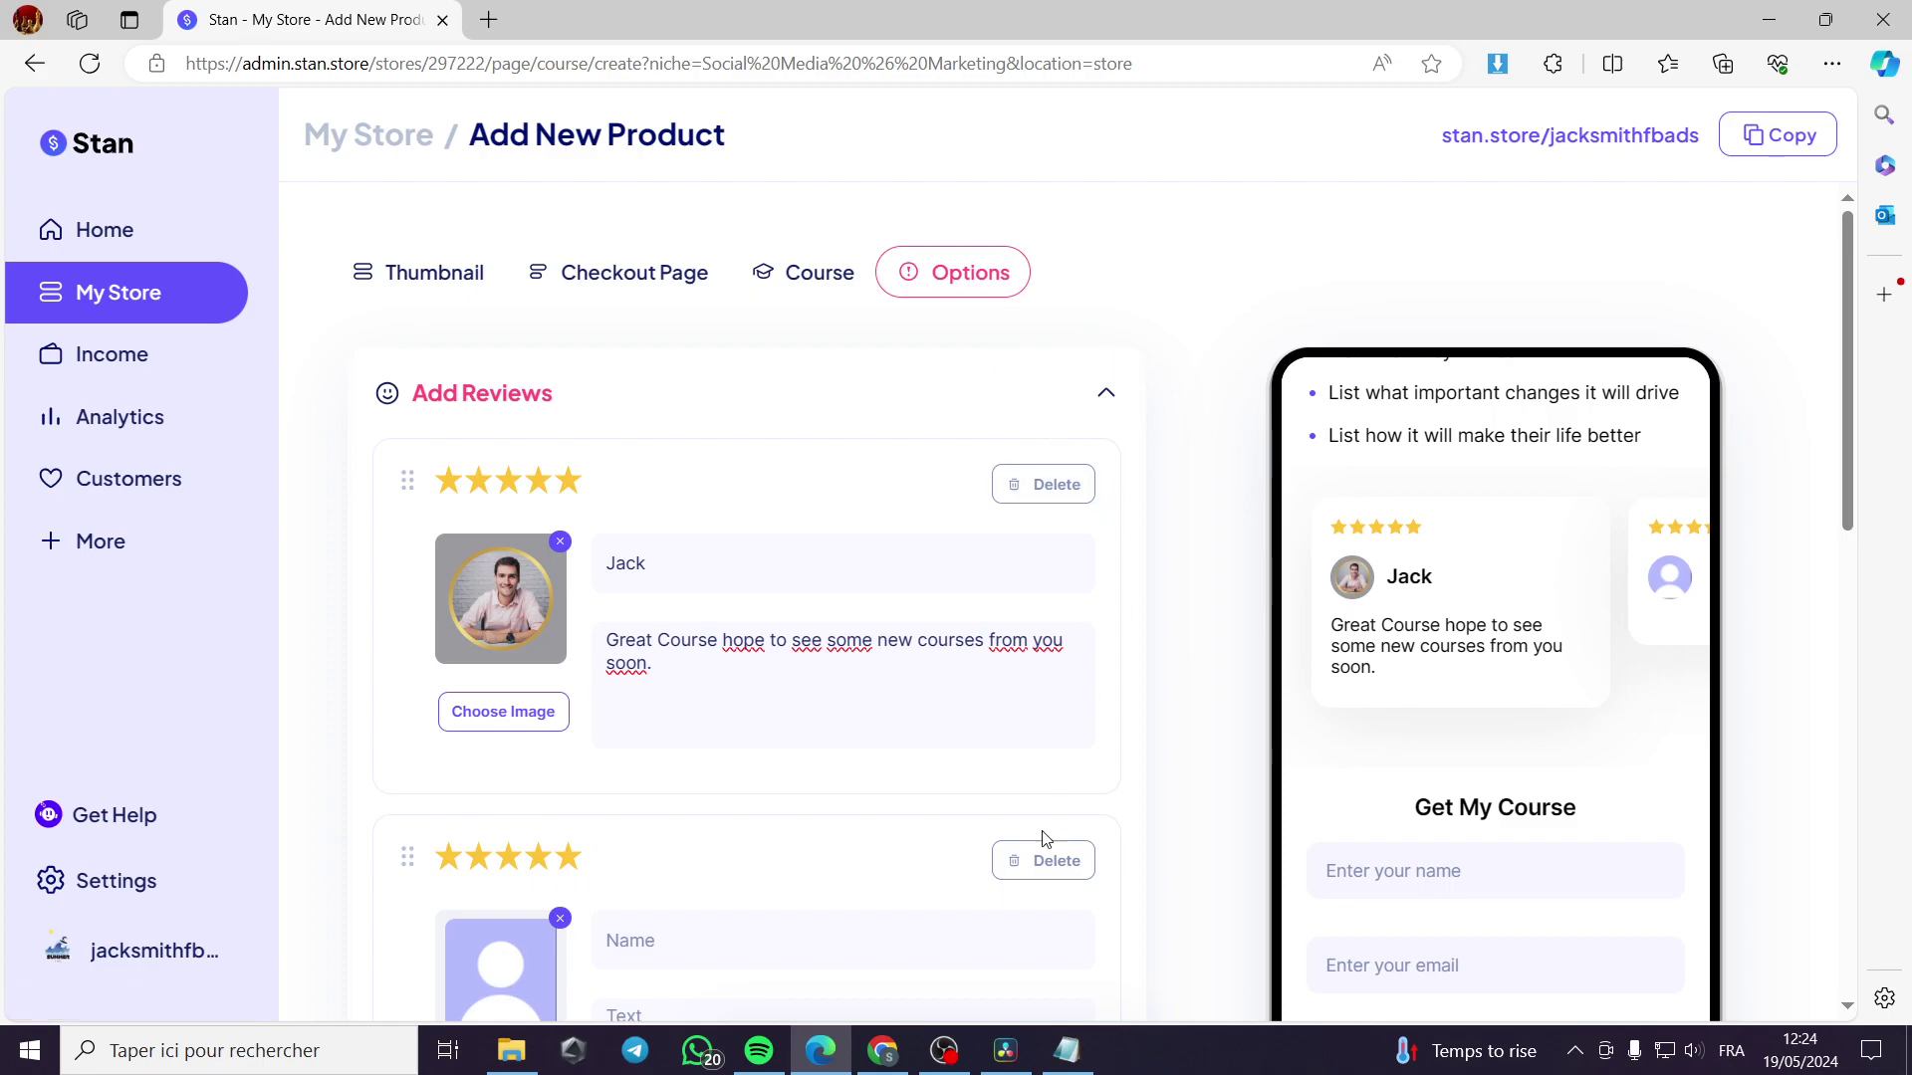
{"action": "left_click", "coordinate": [1051, 863]}
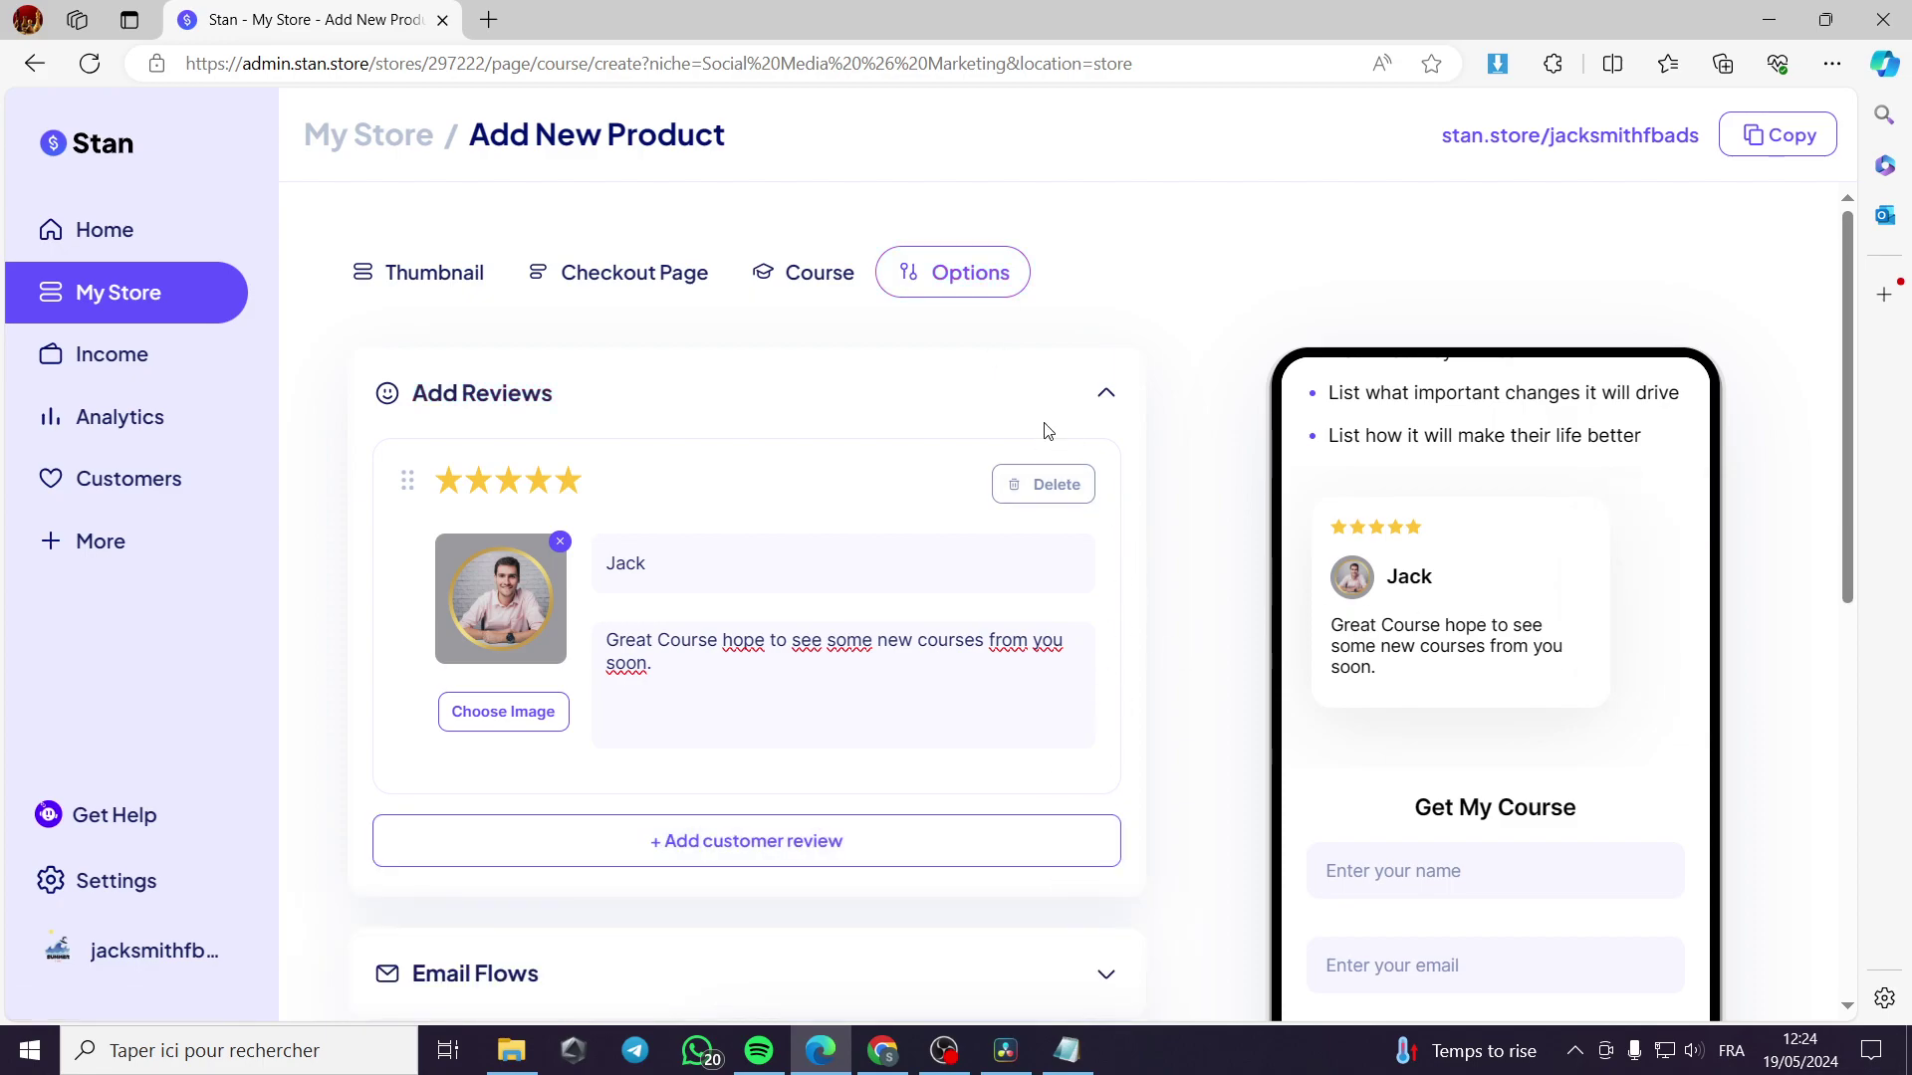